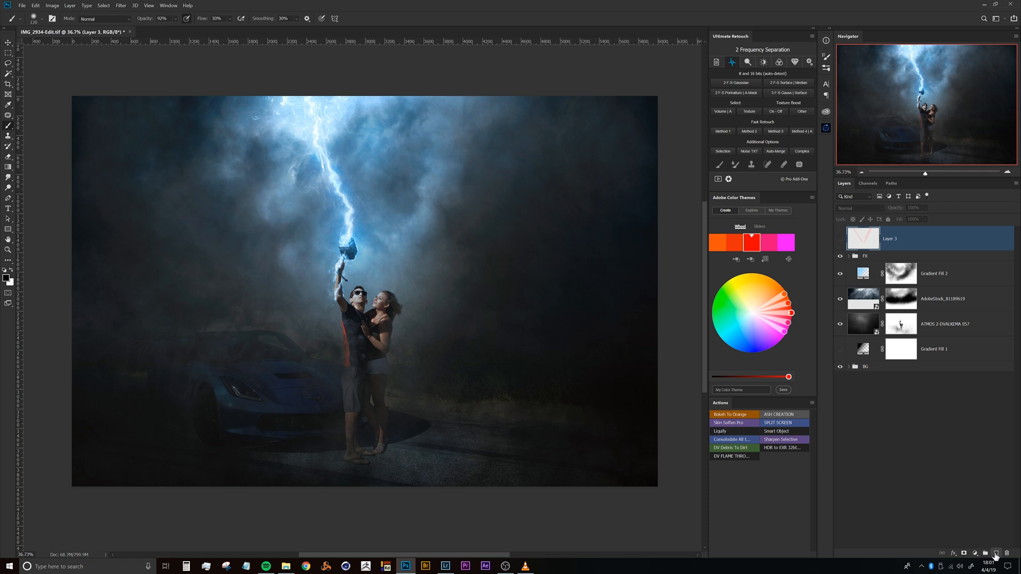
- Add a new empty layer above Layer 3 and set the foreground colour to bright green
click(996, 554)
mouse_move(373, 271)
mouse_down()
mouse_move(368, 246)
mouse_move(380, 250)
mouse_move(370, 256)
mouse_up()
key(ctrl+r)
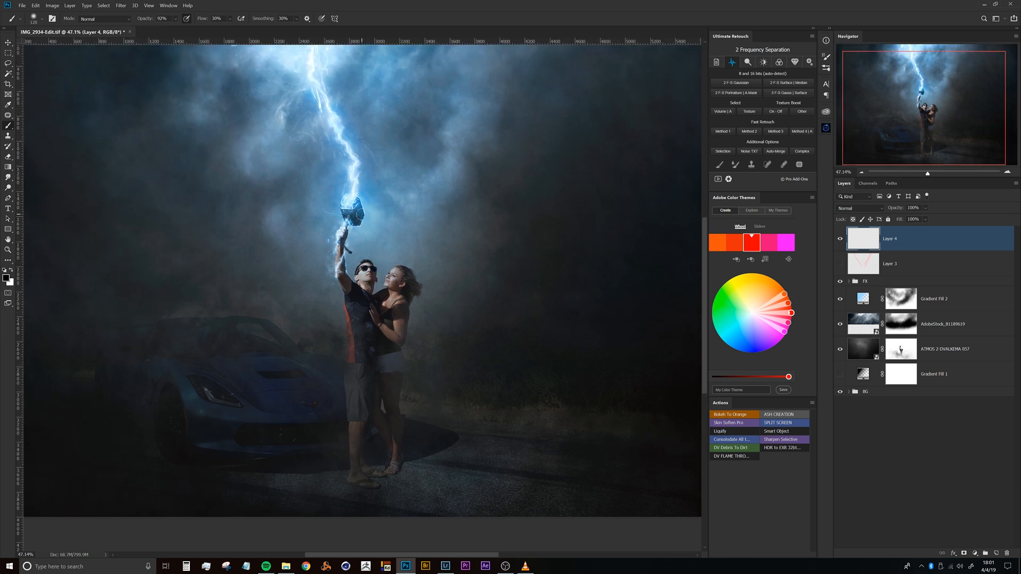
key(x)
alt+right_click(375, 220)
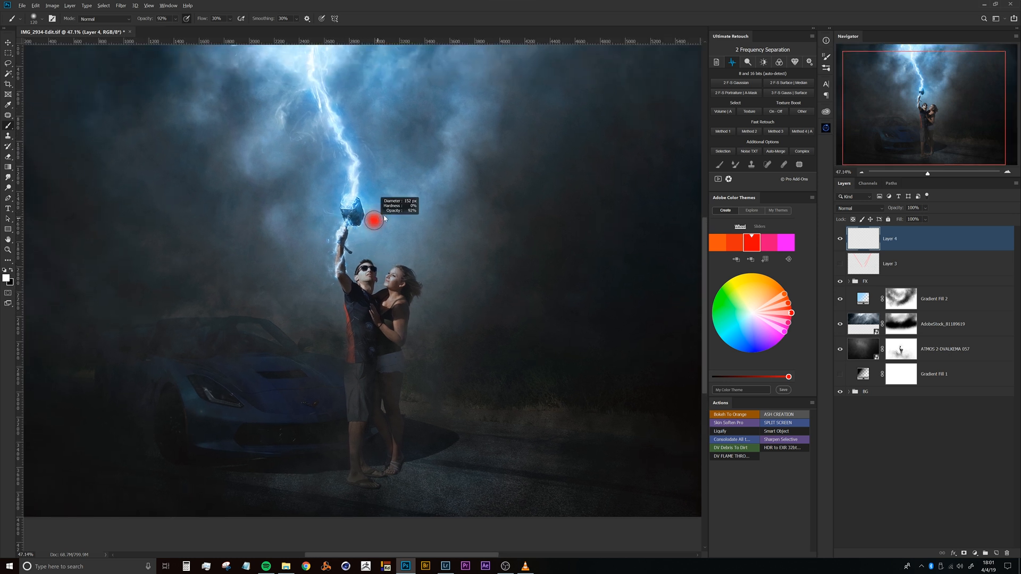
click(6, 277)
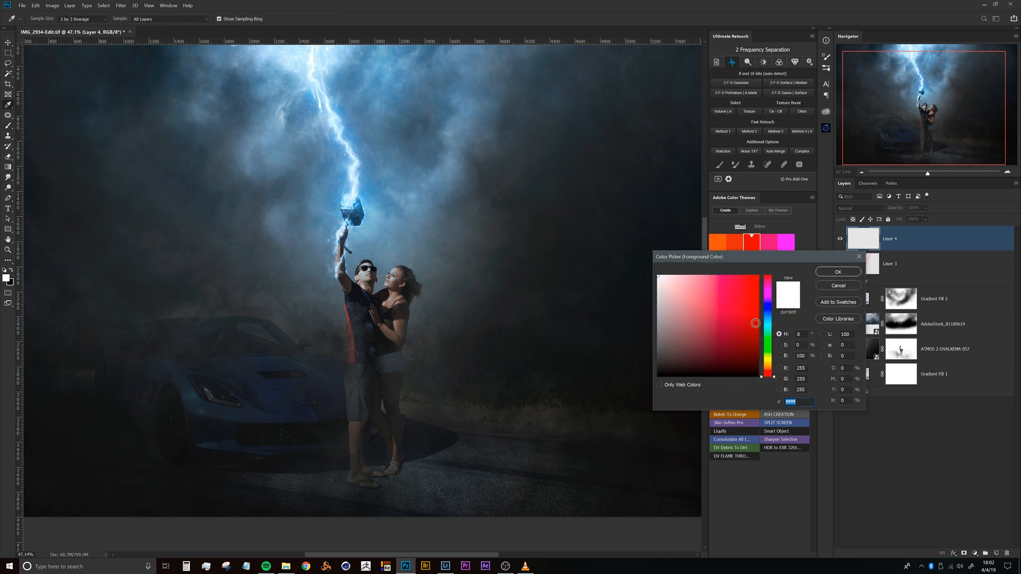
drag(768, 368, 771, 342)
drag(710, 294, 725, 267)
click(837, 271)
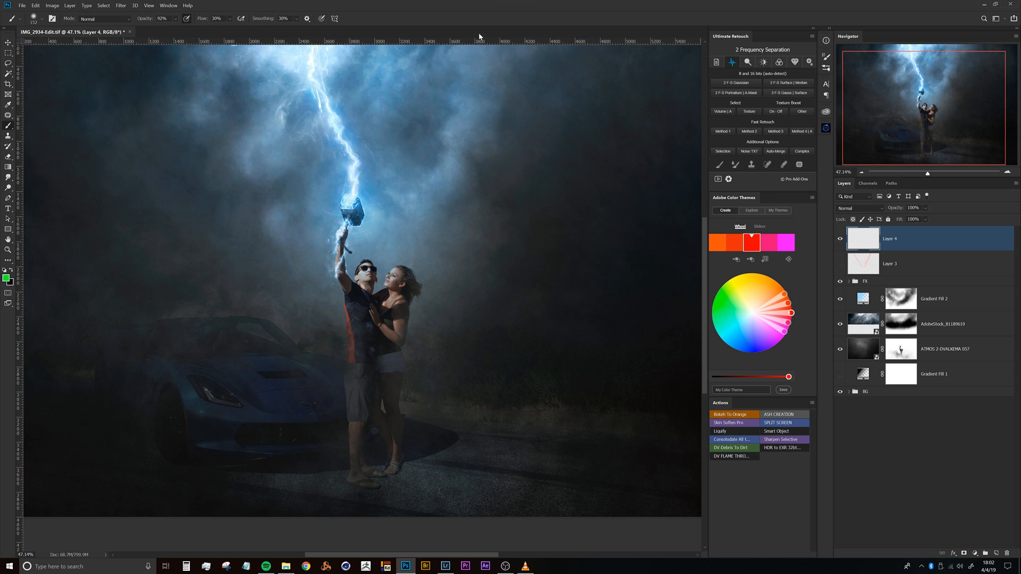
- Paint a thin green ellipse around the car's headlight and front fender
drag(405, 247, 416, 230)
drag(384, 276, 371, 318)
scroll(238, 351, up, 2)
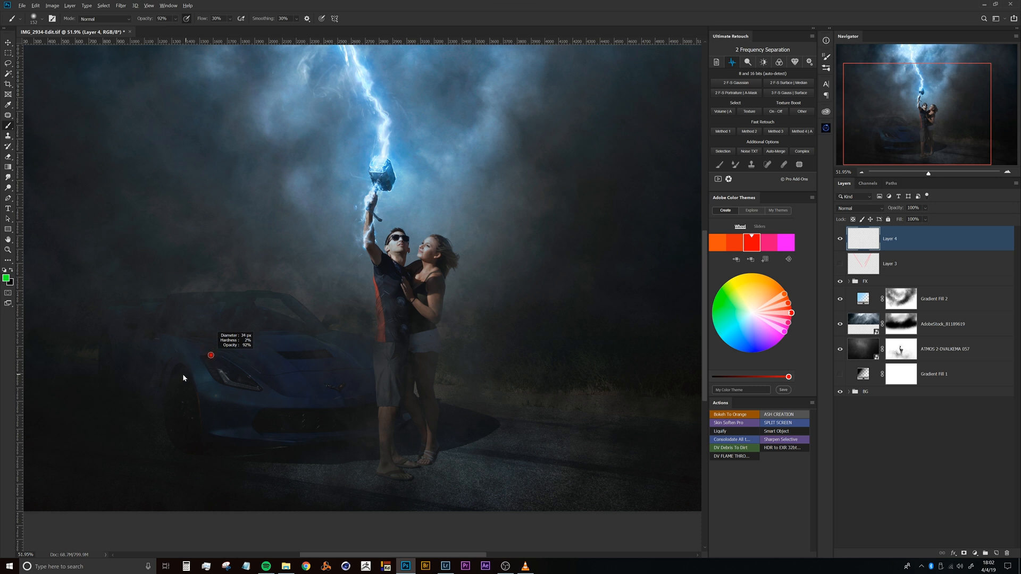
mouse_move(215, 352)
mouse_down()
mouse_move(180, 366)
mouse_move(244, 446)
mouse_move(217, 351)
mouse_up()
alt+right_click(264, 368)
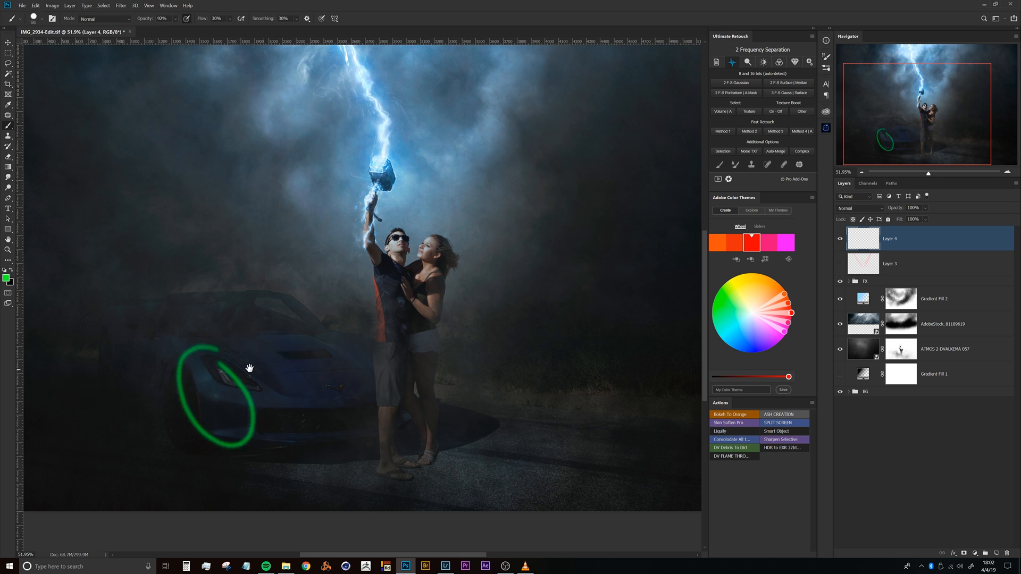
drag(249, 368, 247, 348)
scroll(264, 319, down, 2)
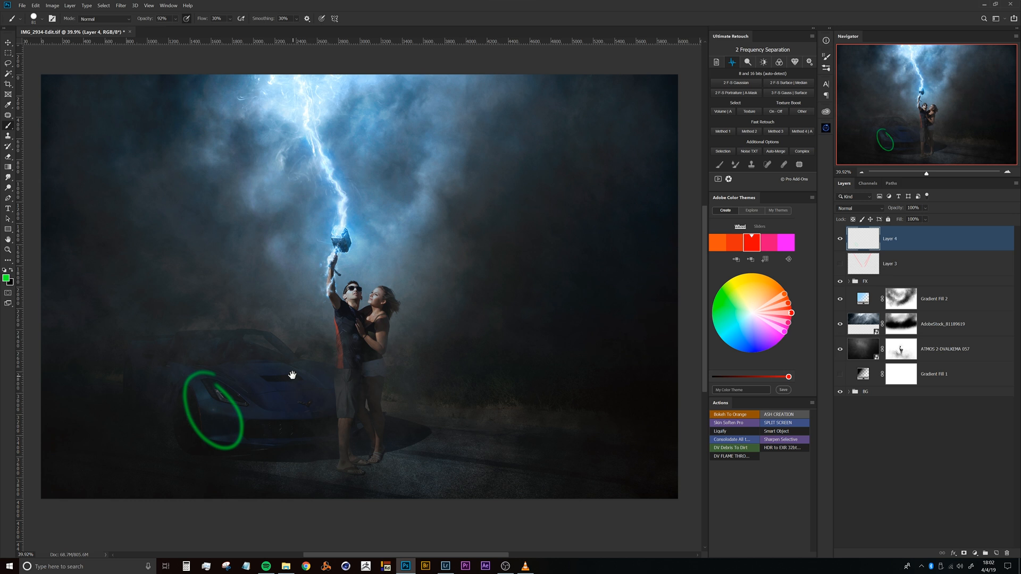
- Paint broad green strokes down the car's windshield and along its hood
drag(302, 379, 292, 358)
key(super)
click(394, 312)
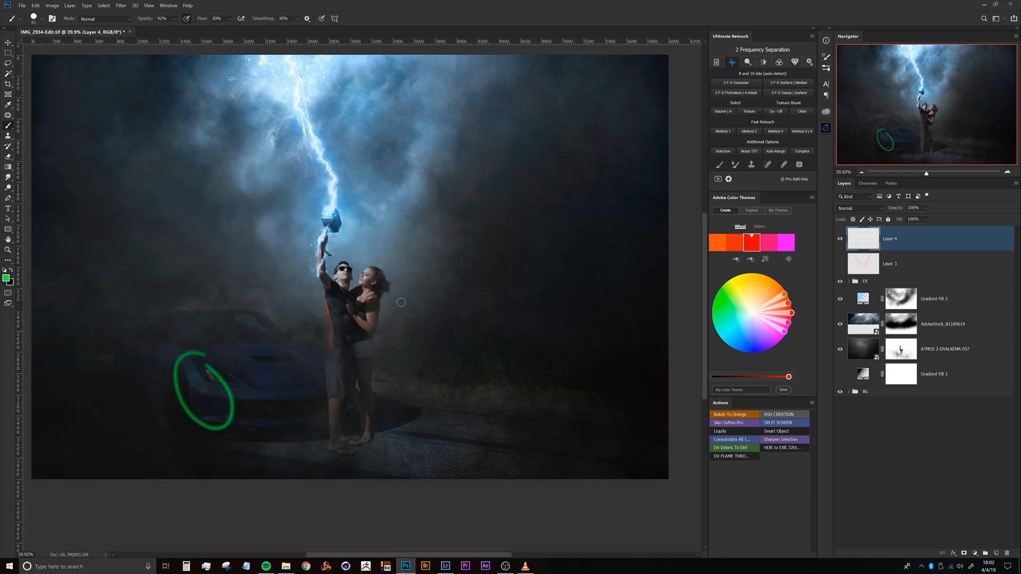
drag(268, 331, 287, 317)
drag(193, 335, 239, 347)
drag(359, 283, 347, 323)
mouse_move(347, 323)
mouse_down()
mouse_move(326, 346)
mouse_move(311, 395)
mouse_move(293, 357)
mouse_move(313, 398)
mouse_move(305, 359)
mouse_up()
key(ctrl+r)
mouse_move(341, 409)
mouse_down()
mouse_move(303, 374)
mouse_move(336, 416)
mouse_move(310, 365)
mouse_move(291, 353)
mouse_up()
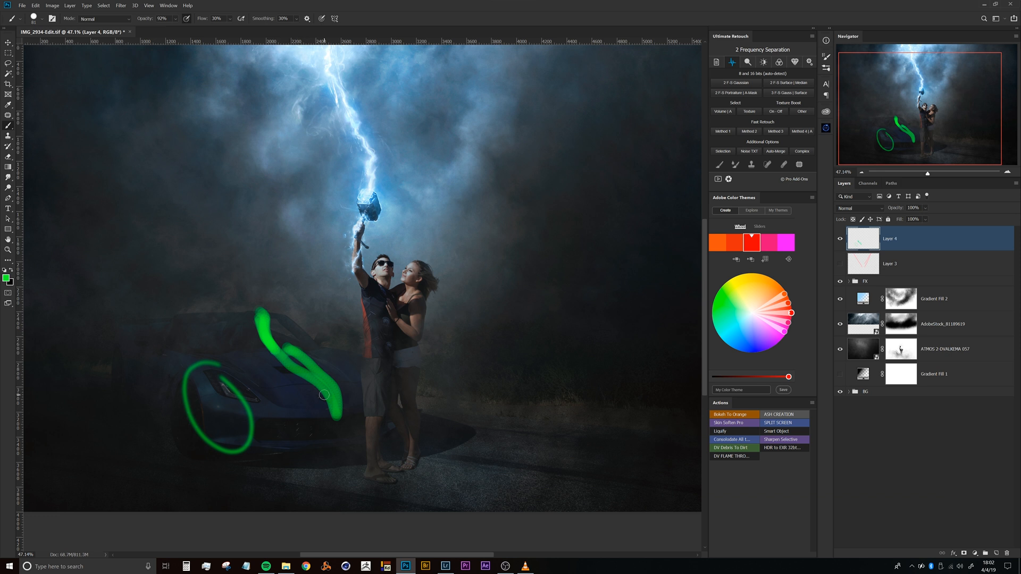
- Paint curved green strokes across the hood on both sides of the broad stroke
mouse_move(327, 370)
mouse_down()
mouse_move(269, 382)
mouse_move(274, 415)
mouse_up()
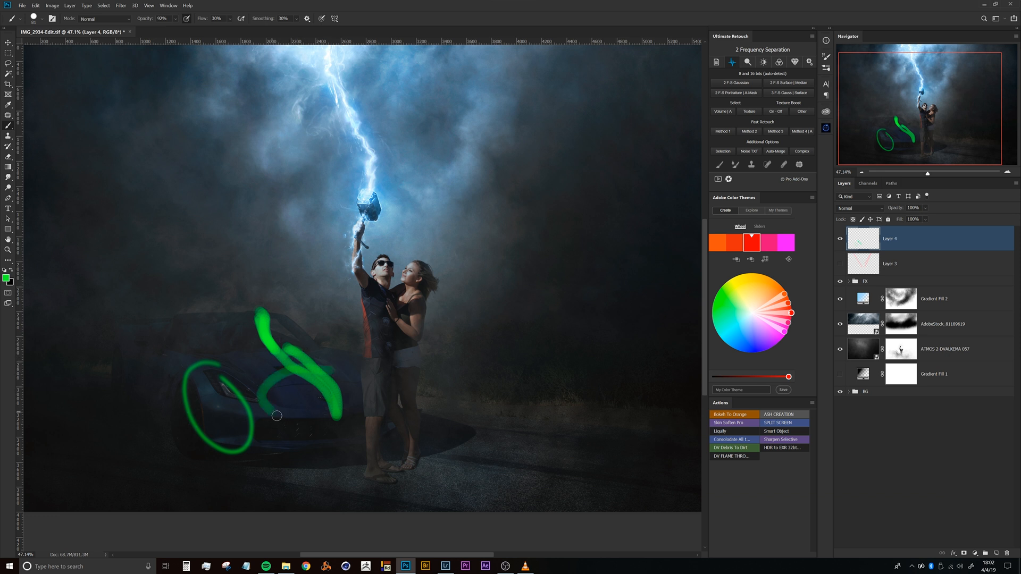
mouse_move(288, 380)
mouse_down()
mouse_move(349, 375)
mouse_move(363, 412)
mouse_up()
mouse_move(404, 339)
mouse_down()
mouse_move(358, 357)
mouse_move(333, 383)
mouse_up()
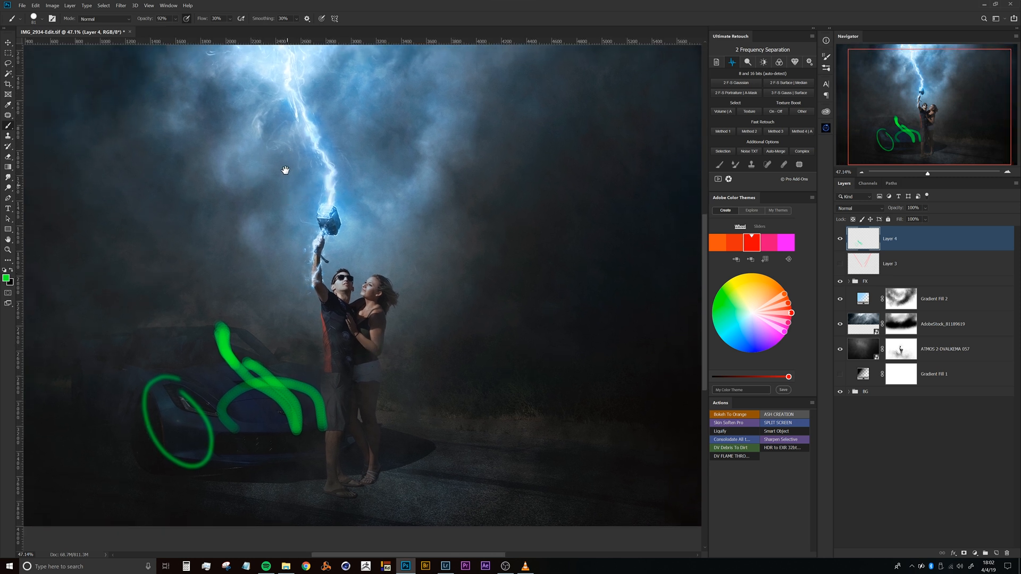
drag(292, 421, 299, 394)
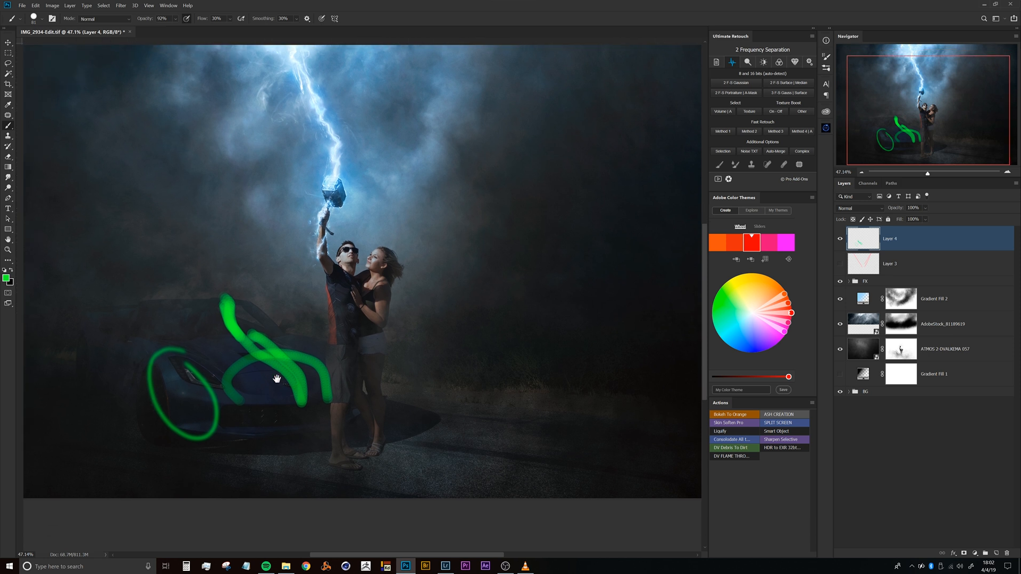
drag(431, 281, 371, 299)
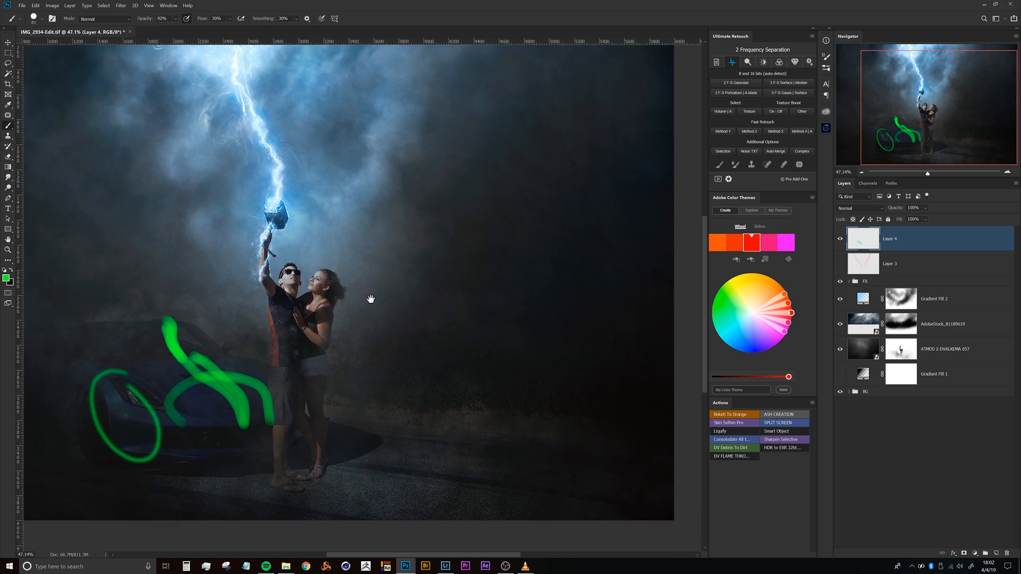
drag(296, 283, 352, 299)
mouse_move(246, 168)
mouse_down()
mouse_move(176, 302)
mouse_move(250, 426)
mouse_up()
mouse_move(407, 196)
mouse_down()
mouse_move(418, 451)
mouse_move(402, 464)
mouse_up()
key(ctrl+z)
key(ctrl+z)
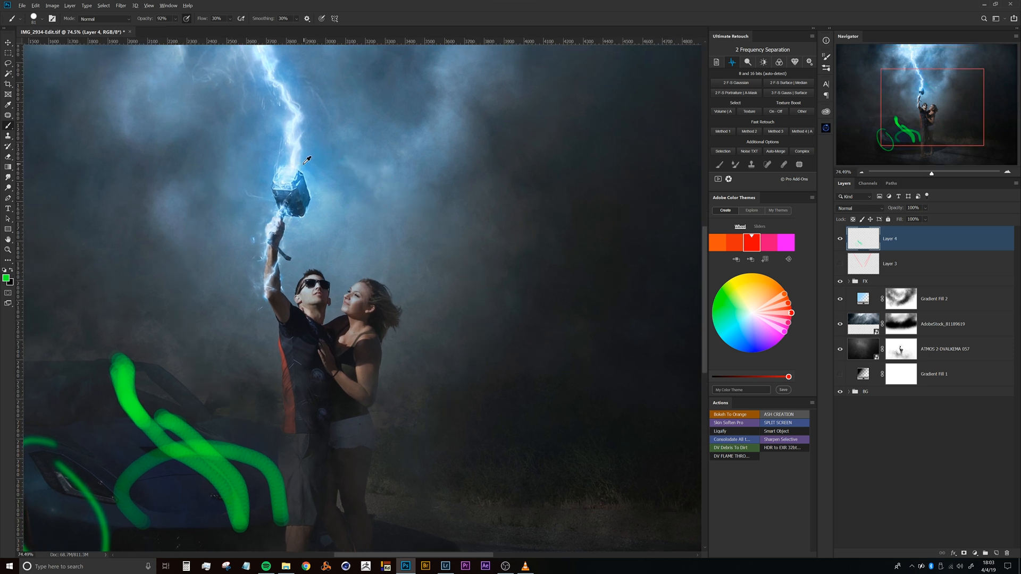
- Sample the lightning's light blue and paint a large soft glow around the couple
mouse_move(222, 251)
mouse_down()
mouse_move(323, 246)
mouse_move(228, 245)
mouse_move(257, 390)
mouse_move(244, 367)
mouse_up()
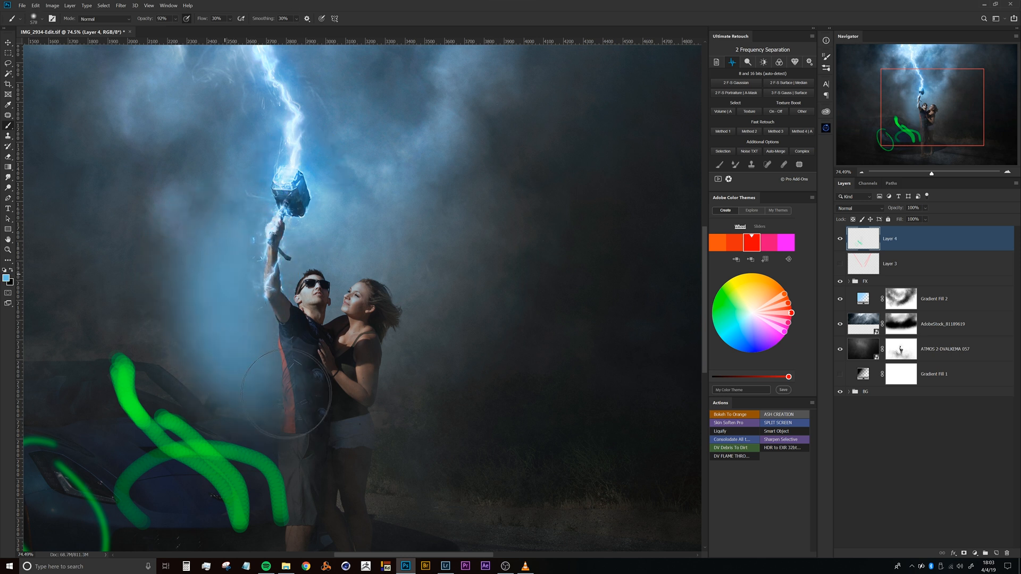
mouse_move(350, 271)
mouse_down()
mouse_move(392, 428)
mouse_move(411, 232)
mouse_move(390, 439)
mouse_up()
mouse_move(368, 315)
mouse_down()
mouse_move(351, 331)
mouse_move(395, 313)
mouse_move(364, 305)
mouse_move(377, 300)
mouse_move(358, 275)
mouse_move(356, 330)
mouse_up()
drag(386, 360, 364, 309)
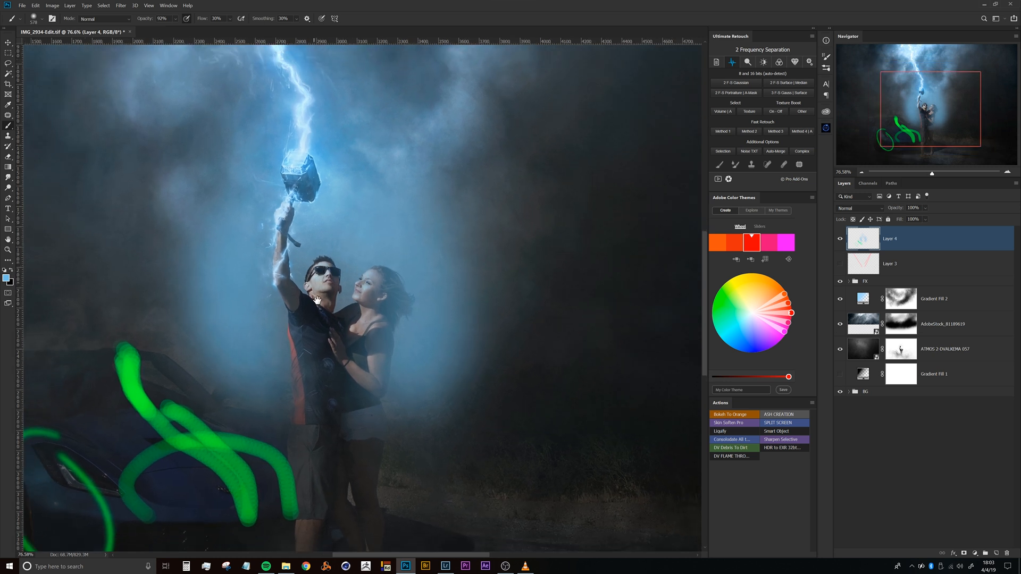
mouse_move(346, 266)
mouse_down()
mouse_move(320, 266)
mouse_move(298, 290)
mouse_up()
- Sample the green marking colour and hatch the couple's faces and torsos with thin diagonal strokes
alt+click(142, 394)
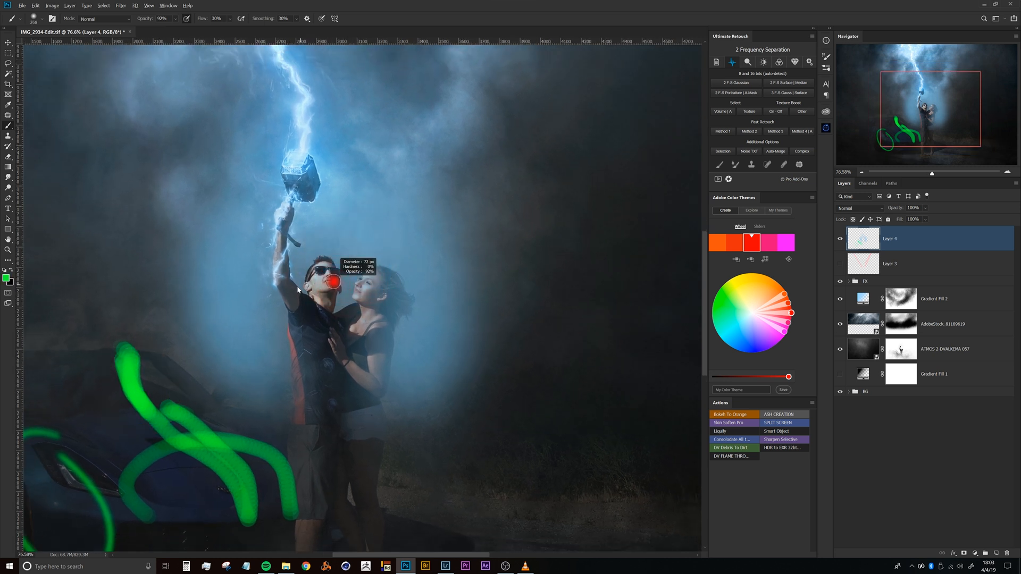
drag(316, 248, 315, 248)
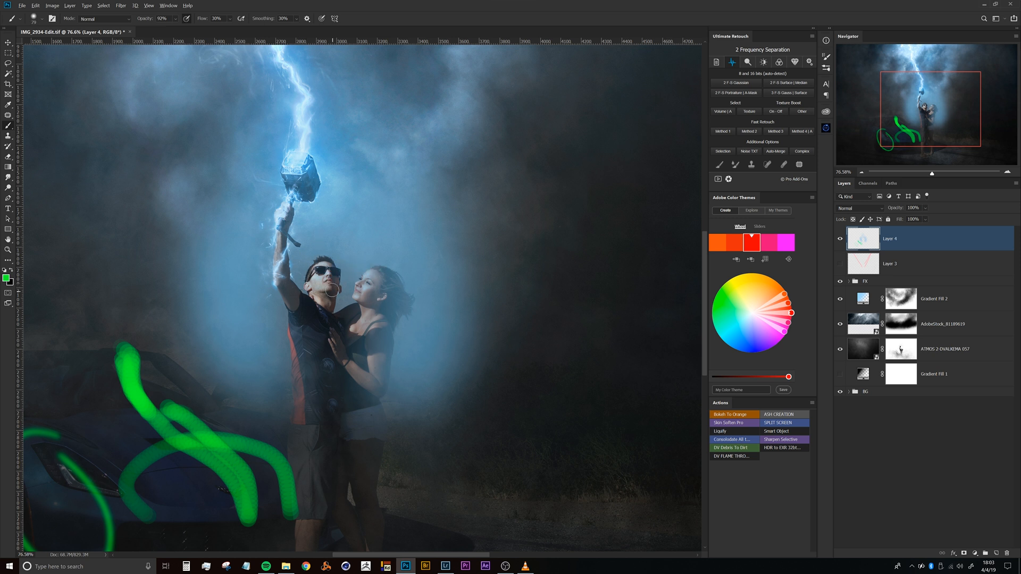
mouse_move(332, 263)
mouse_down()
mouse_move(335, 334)
mouse_move(313, 297)
mouse_move(296, 342)
mouse_up()
drag(333, 310, 304, 365)
drag(386, 275, 335, 349)
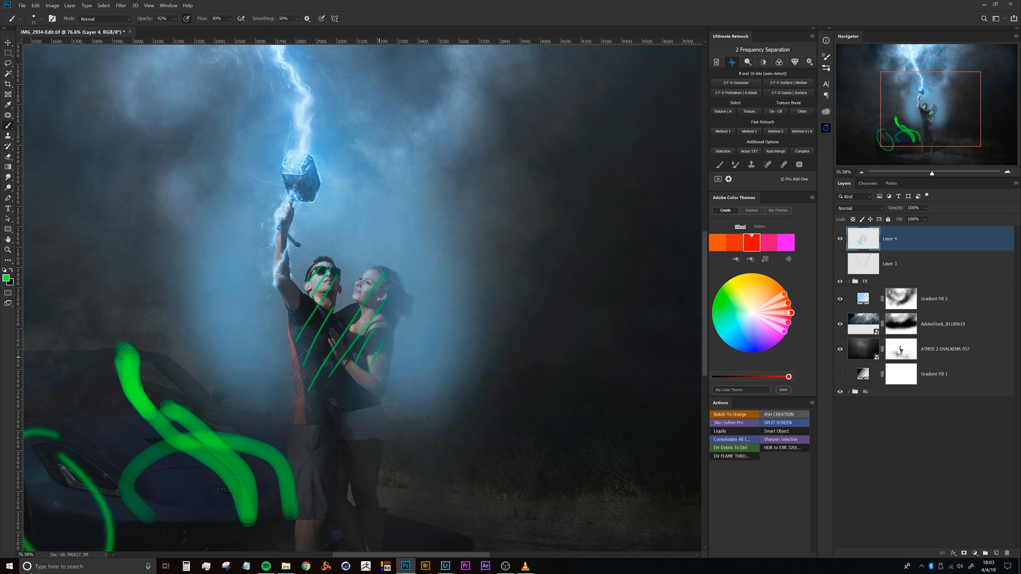
- Examine the green markings and blue glow across the whole composite
drag(375, 243, 351, 229)
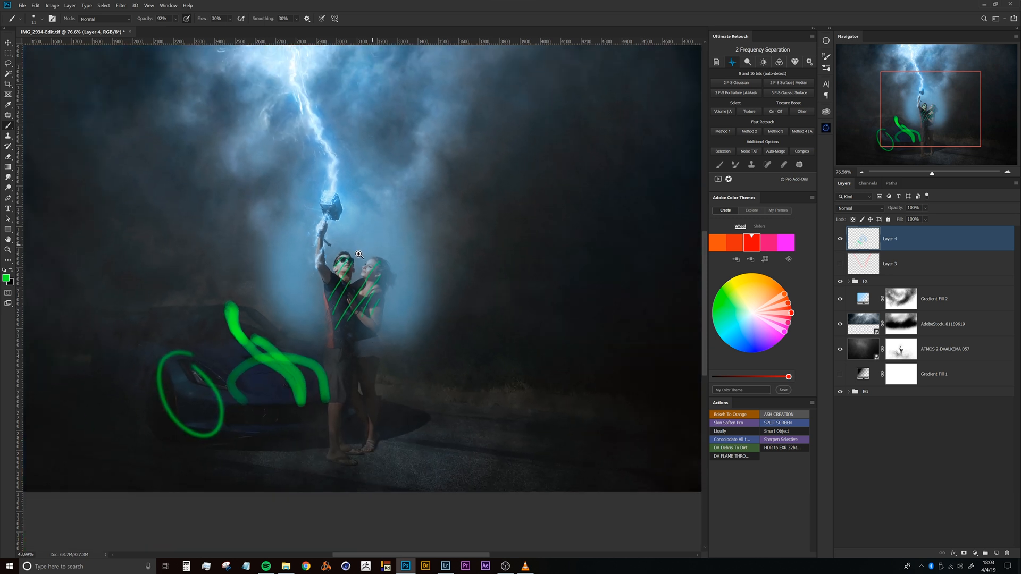
drag(339, 144, 334, 234)
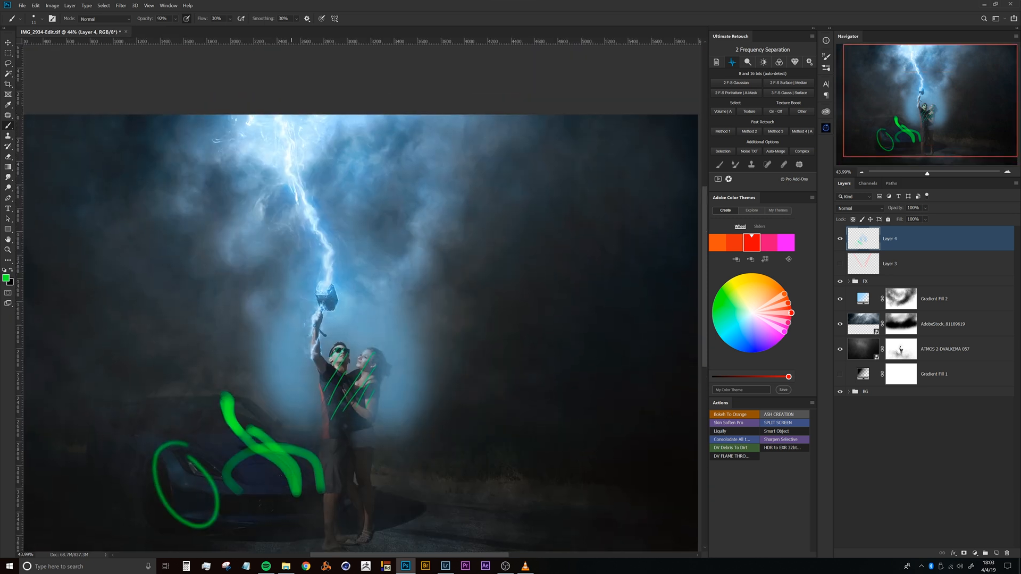
mouse_move(330, 166)
mouse_down()
mouse_move(311, 166)
mouse_move(345, 178)
mouse_move(309, 181)
mouse_move(325, 170)
mouse_up()
key(ctrl+r)
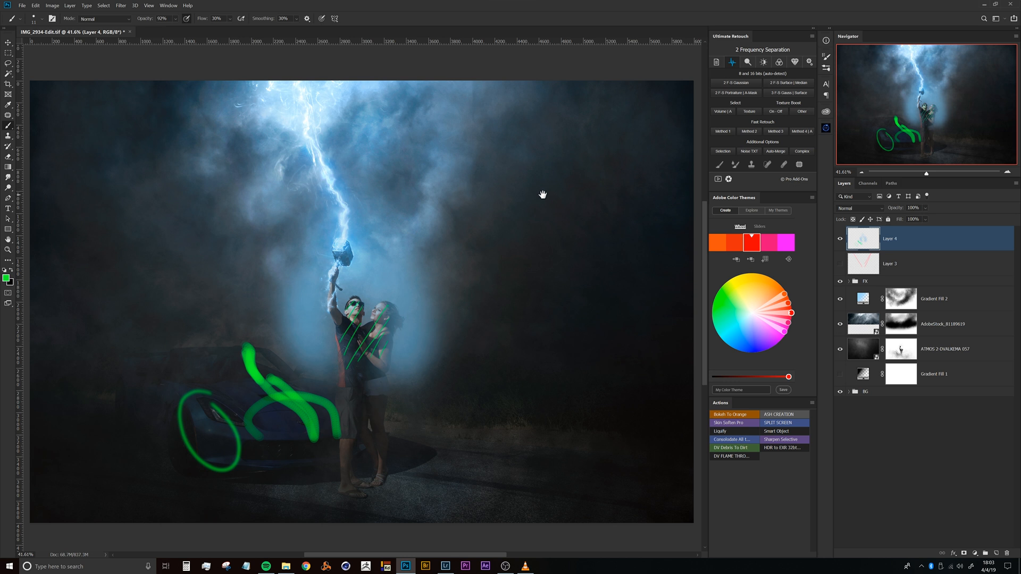
drag(391, 366, 365, 337)
key(ctrl+r)
key(ctrl+r)
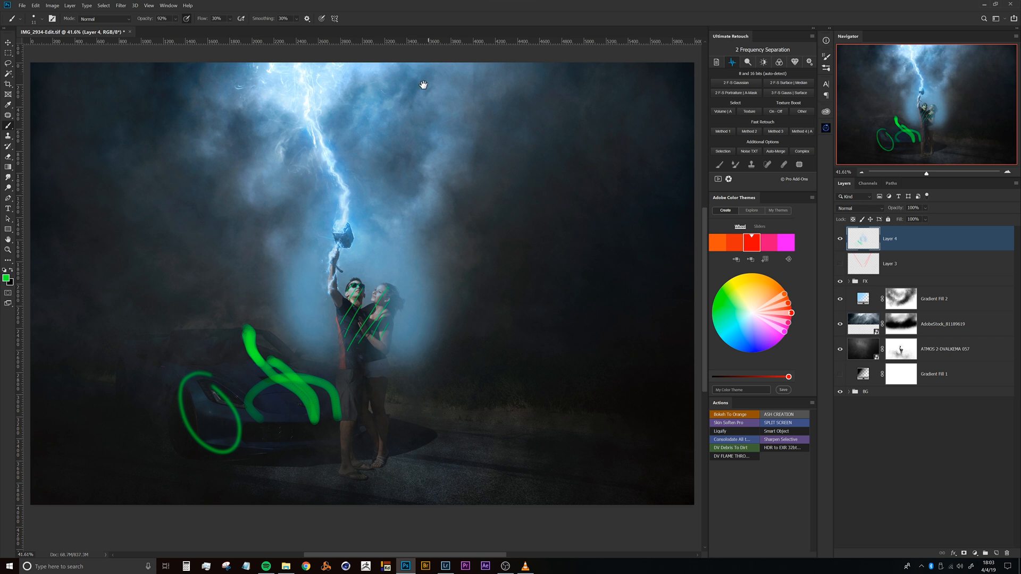
drag(384, 293, 368, 267)
scroll(353, 244, up, 2)
scroll(348, 234, down, 2)
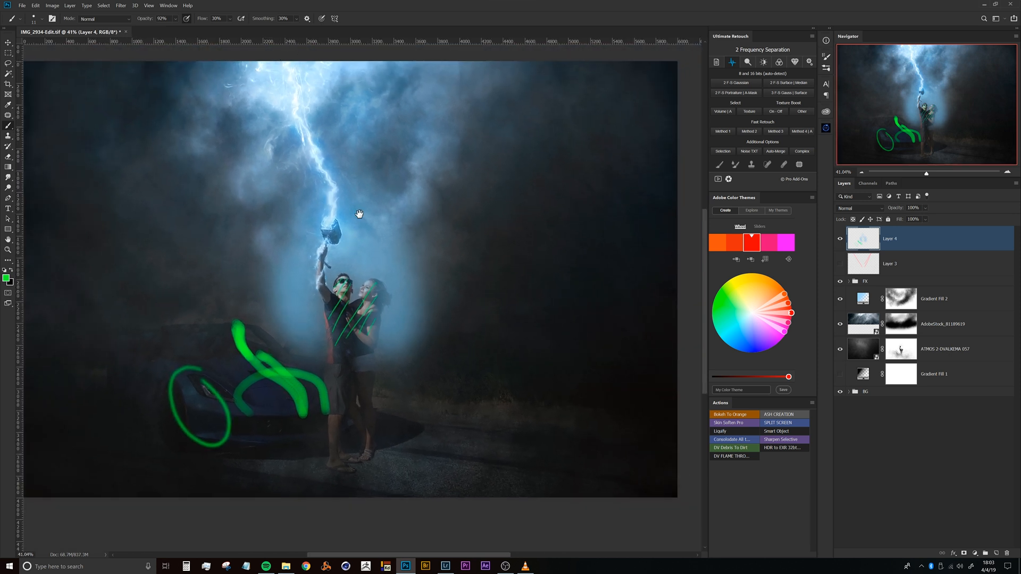
- Hatch the man's raised arm with thin green strokes and erase the marking over his hand
scroll(360, 214, up, 4)
mouse_move(370, 258)
mouse_down()
mouse_move(362, 238)
mouse_move(392, 241)
mouse_move(411, 259)
mouse_move(429, 253)
mouse_move(394, 275)
mouse_move(346, 216)
mouse_move(384, 206)
mouse_up()
alt+right_click(346, 162)
drag(347, 162, 341, 170)
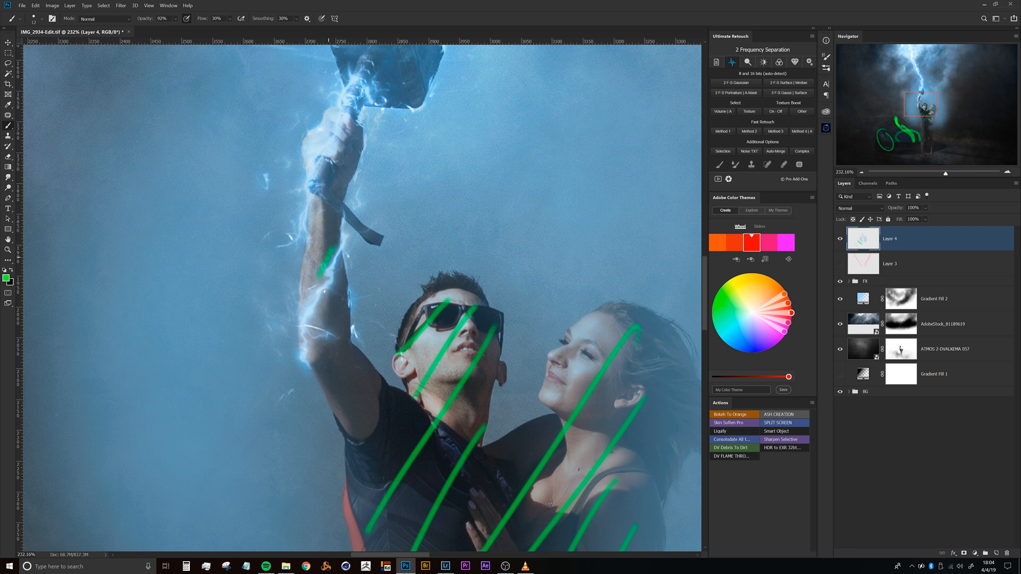
drag(327, 258, 302, 301)
mouse_move(345, 263)
mouse_down()
mouse_move(322, 311)
mouse_move(338, 331)
mouse_move(320, 359)
mouse_up()
drag(358, 150, 330, 195)
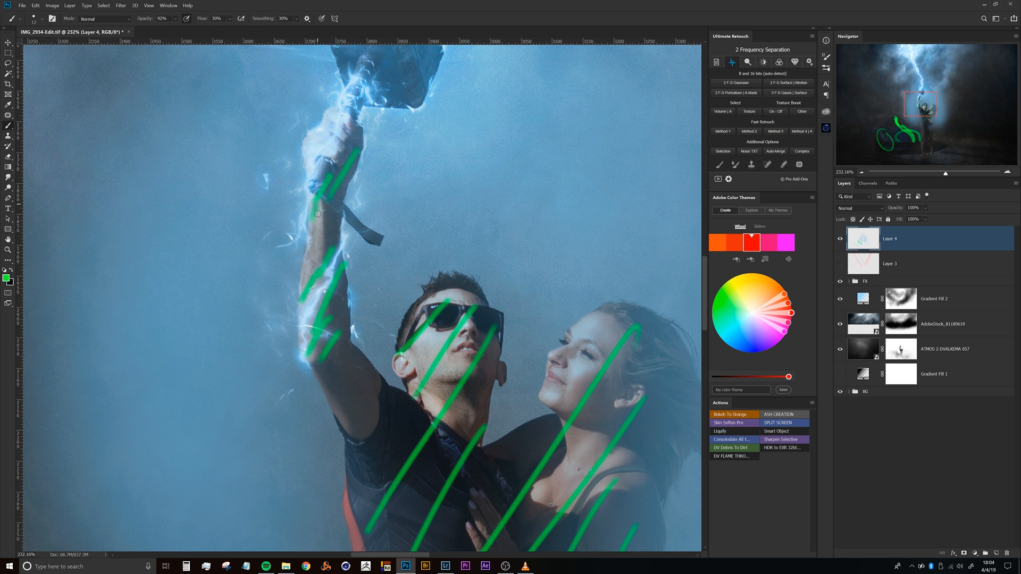
key(e)
mouse_move(357, 151)
mouse_down()
mouse_move(338, 192)
mouse_move(356, 147)
mouse_move(343, 190)
mouse_move(355, 193)
mouse_up()
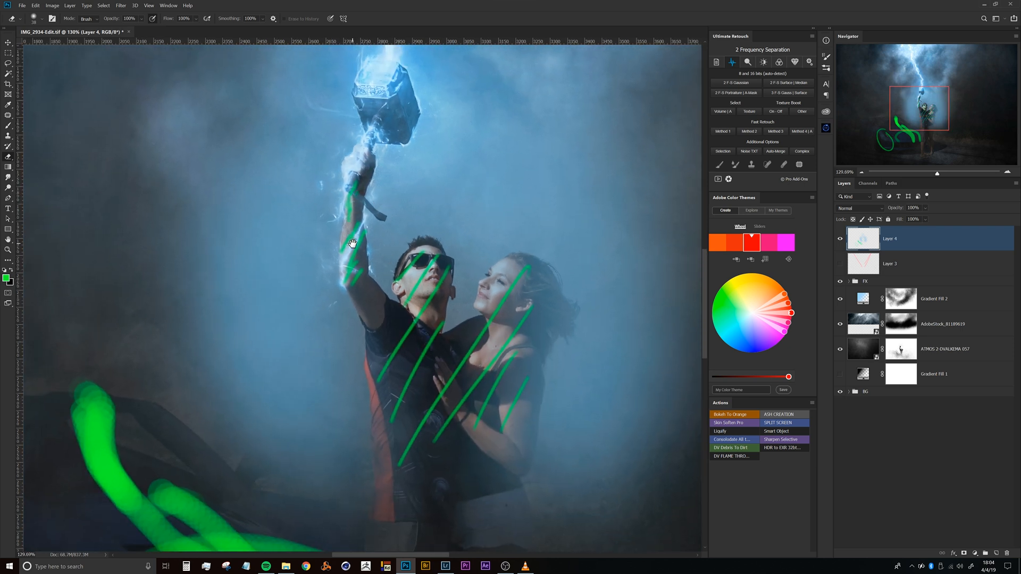
- Paint a thick green reflection mark on one lens of the man's sunglasses
drag(401, 301, 340, 282)
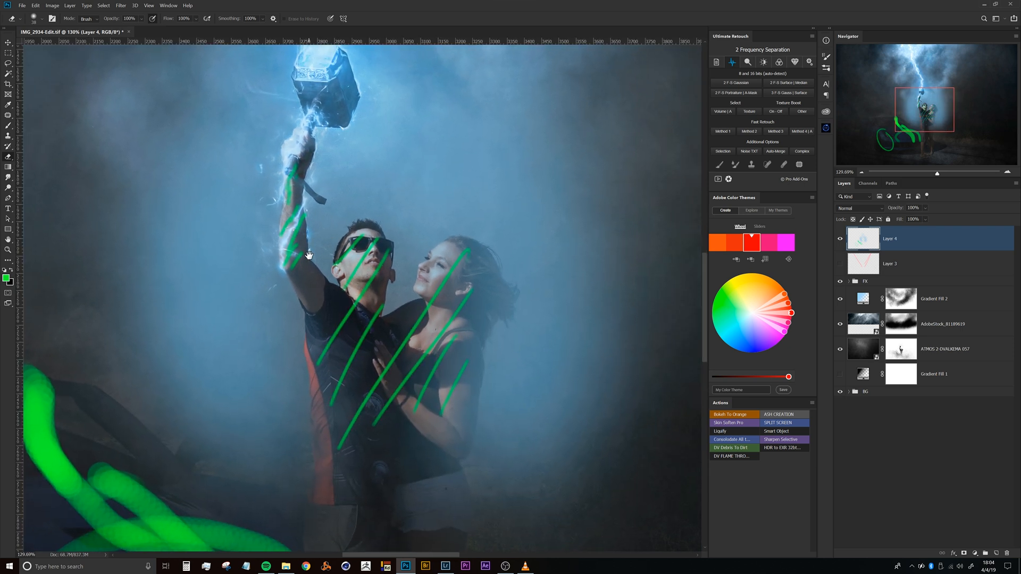
drag(409, 201, 387, 211)
drag(339, 247, 446, 247)
mouse_move(342, 237)
mouse_down()
mouse_move(321, 237)
mouse_move(322, 248)
mouse_up()
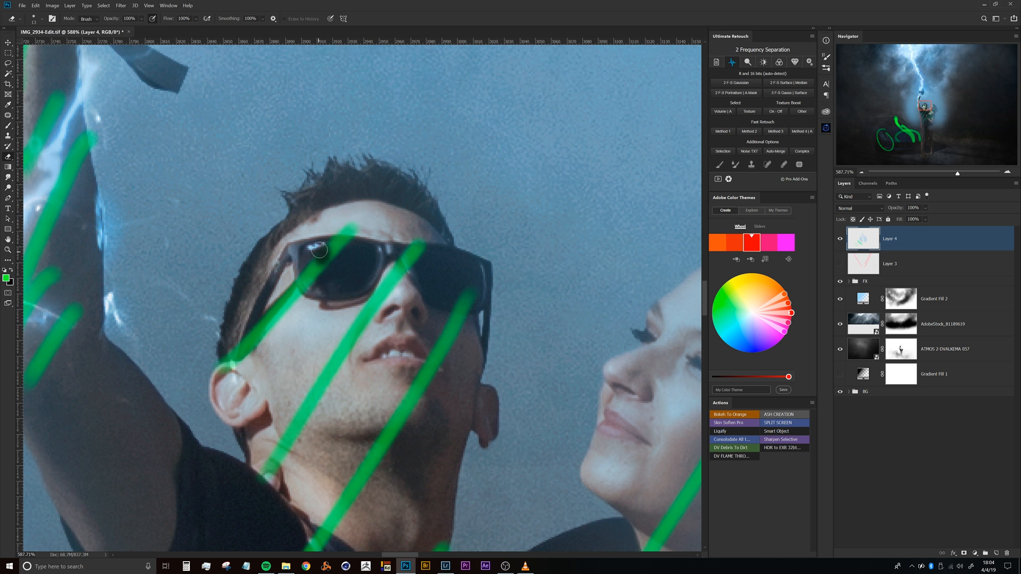
key(b)
mouse_move(318, 250)
mouse_down()
mouse_move(316, 290)
mouse_move(327, 238)
mouse_up()
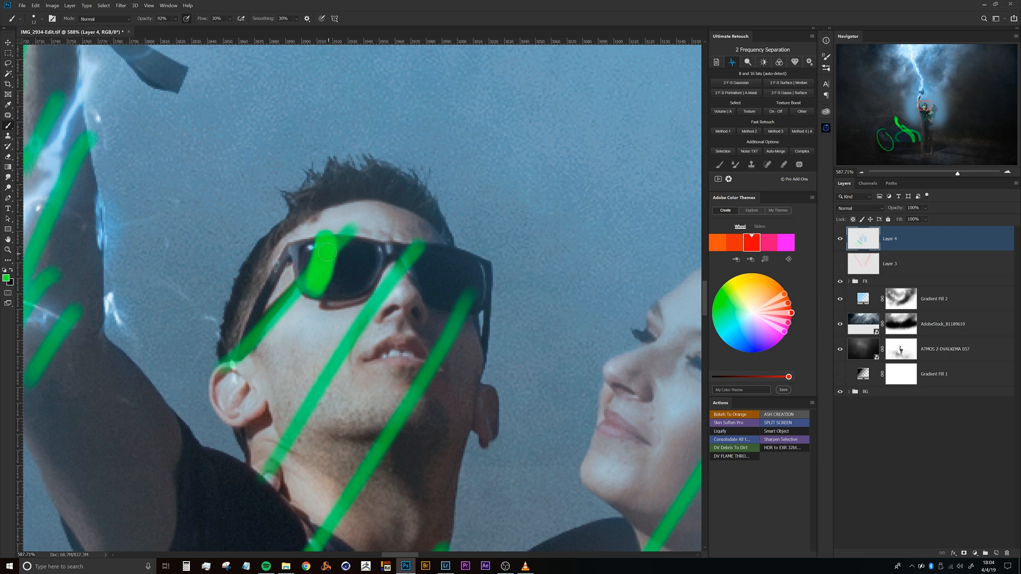
drag(382, 210, 340, 258)
key(ctrl+r)
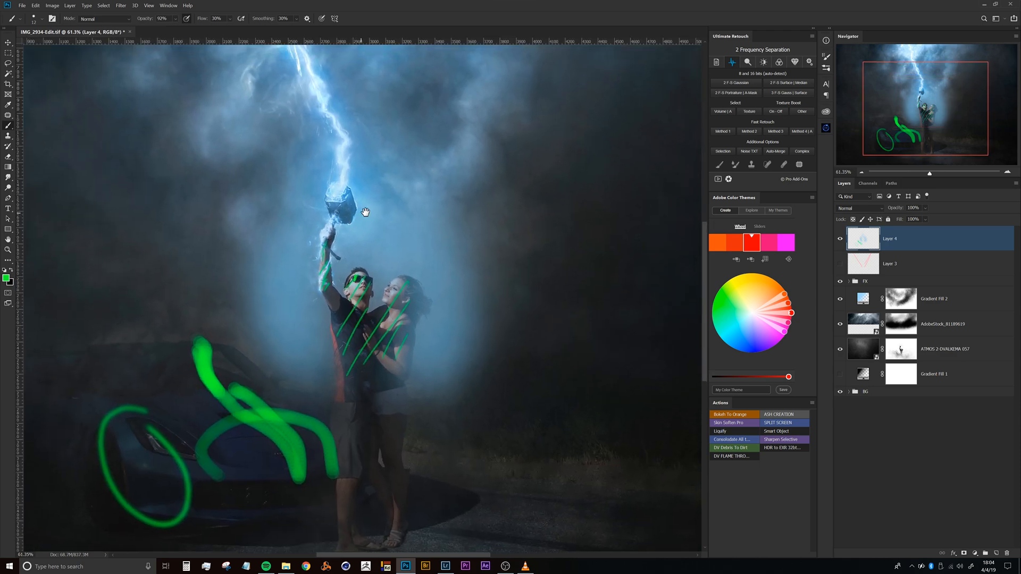
drag(336, 259, 344, 257)
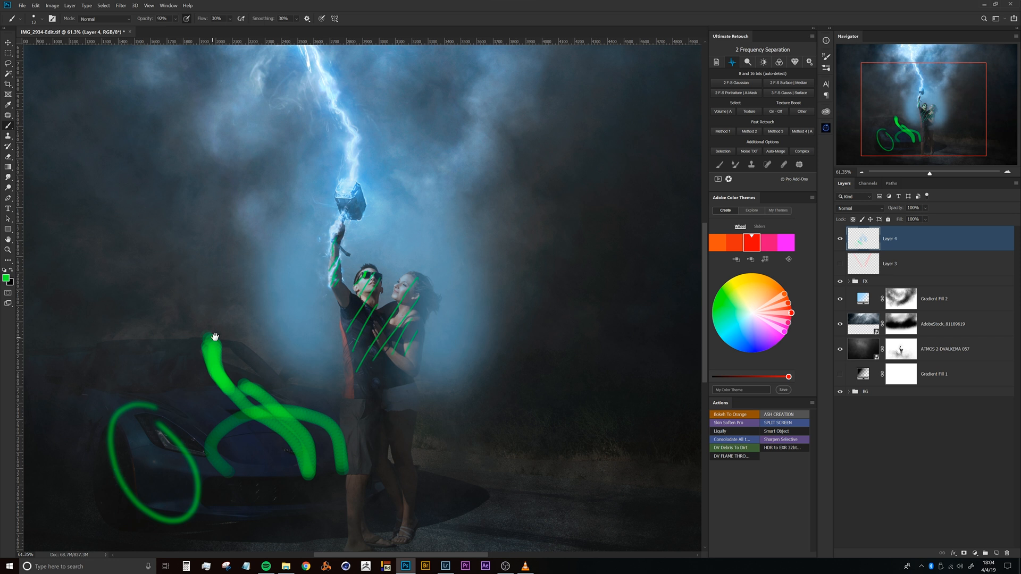
drag(363, 322, 335, 281)
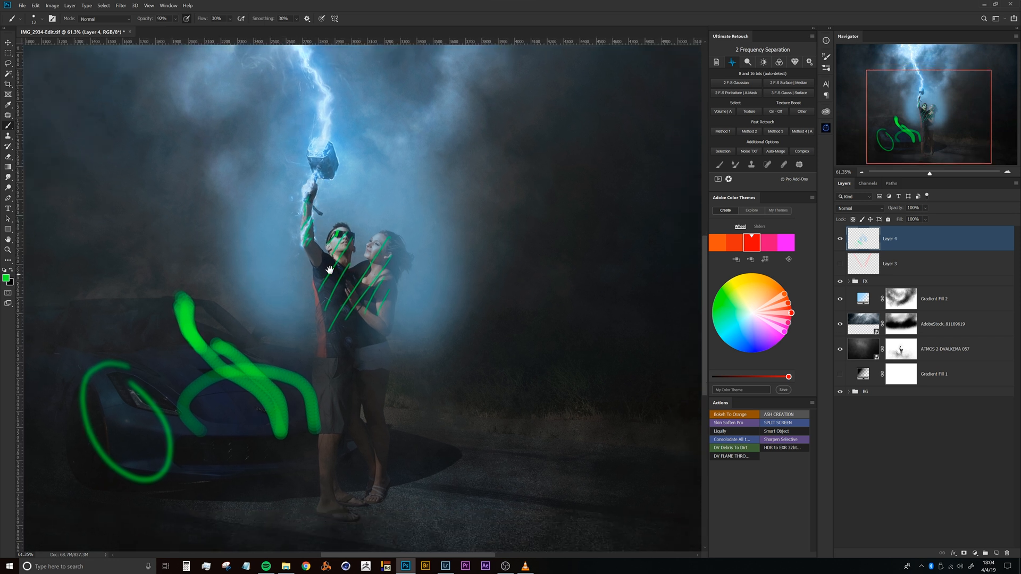
drag(349, 344, 341, 322)
scroll(376, 340, down, 5)
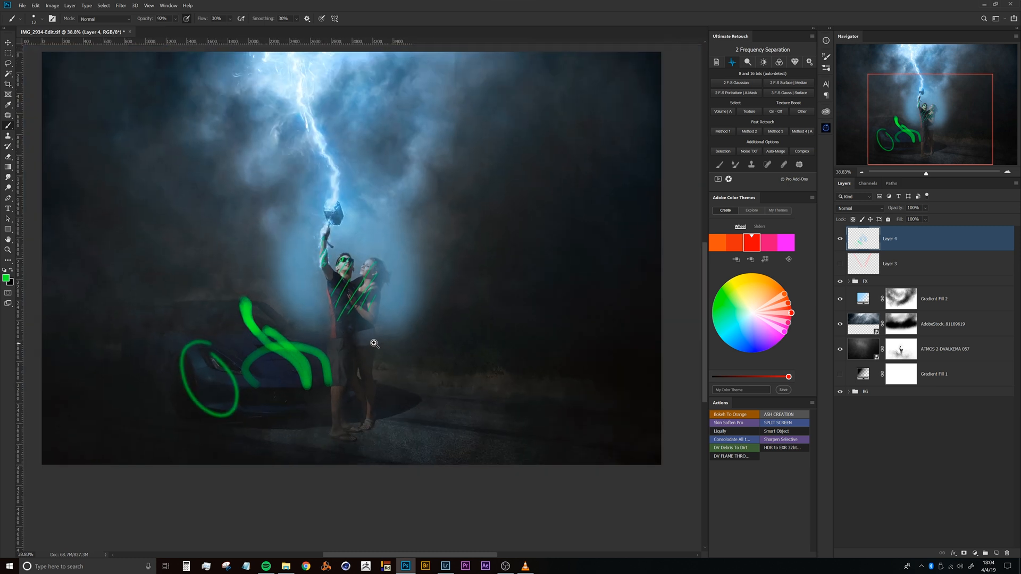
scroll(425, 369, up, 4)
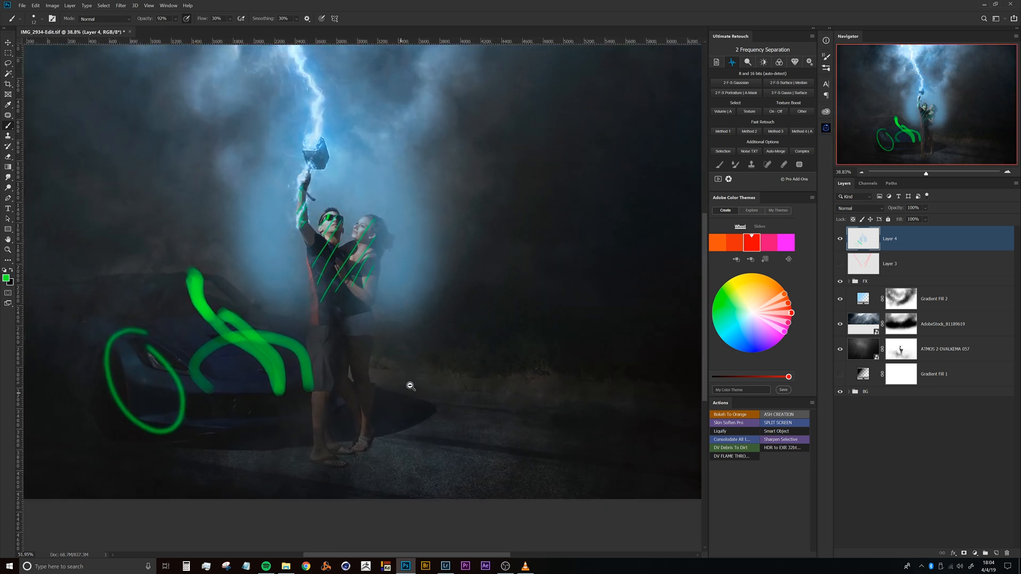
- Hide the green marking layer and select the FX group
drag(417, 405, 379, 372)
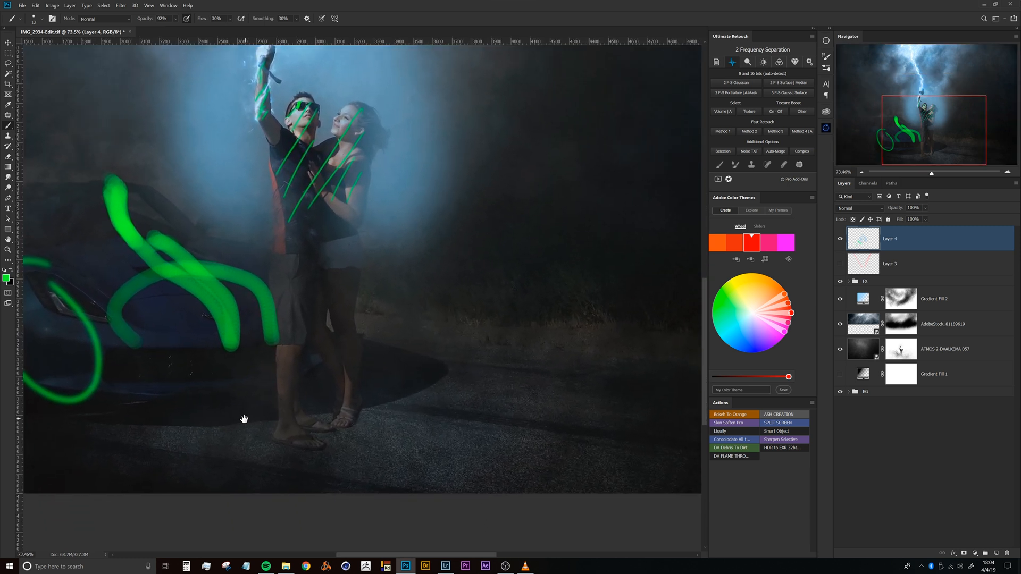
scroll(362, 342, down, 3)
scroll(362, 343, down, 1)
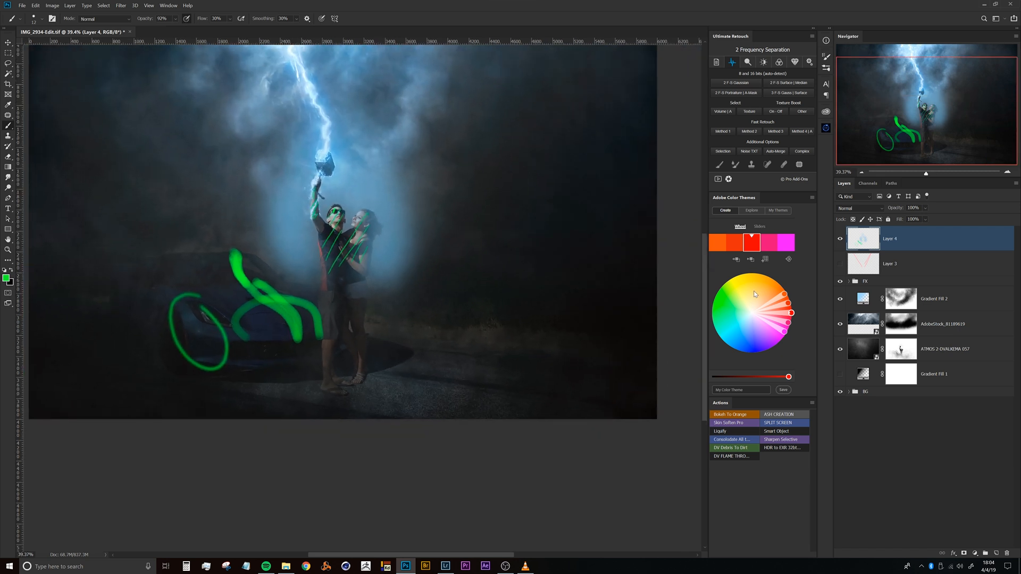
click(841, 239)
click(904, 282)
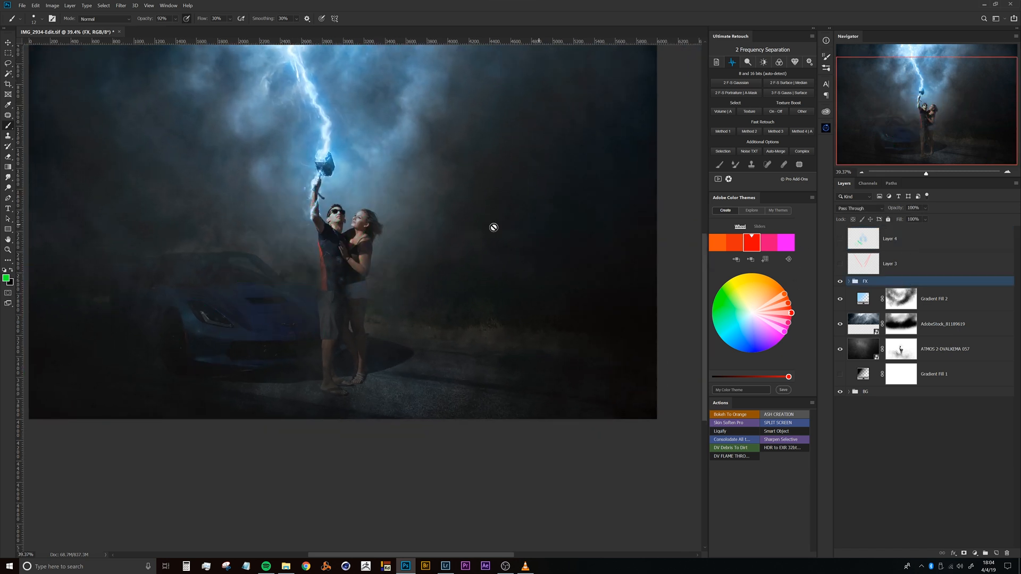
drag(382, 317, 413, 349)
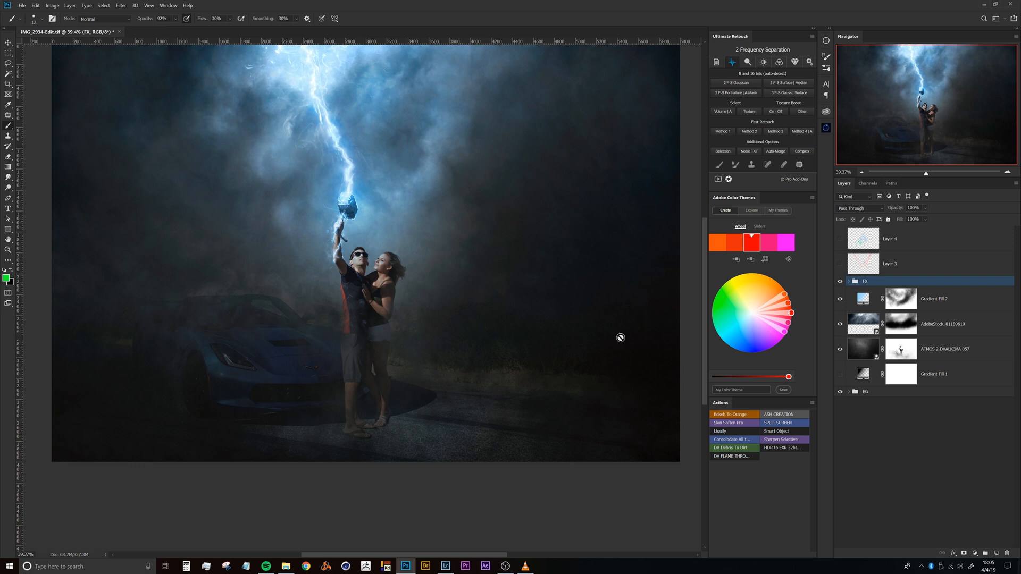
- Add a gradient fill layer above the FX group using the Neutral Density preset
click(975, 553)
click(967, 418)
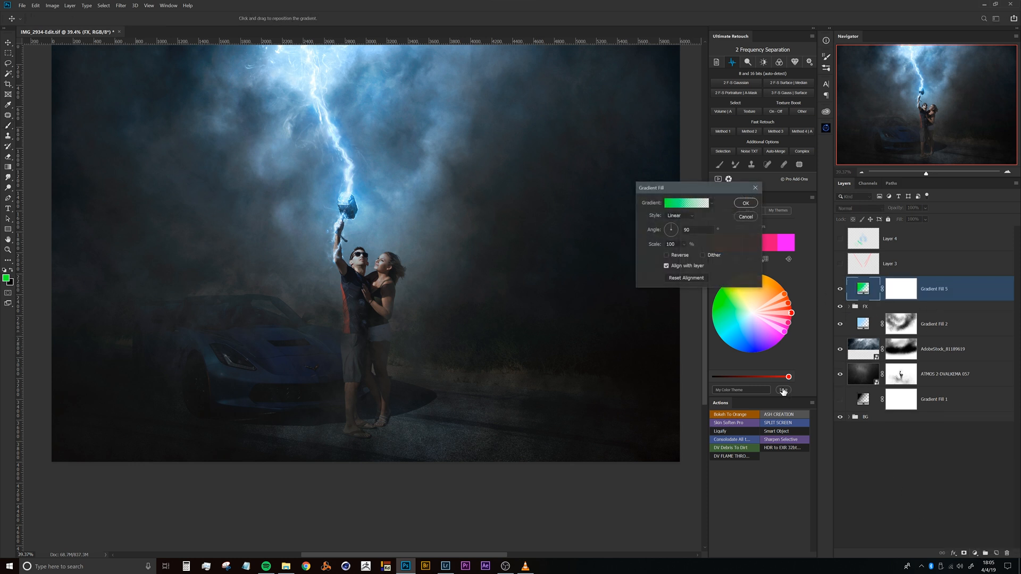
click(676, 205)
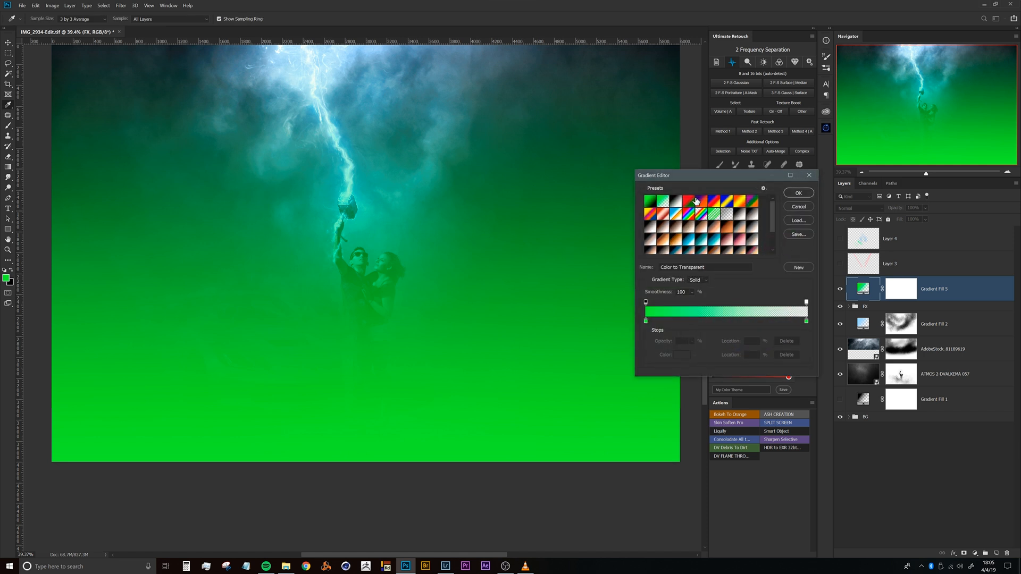
click(728, 213)
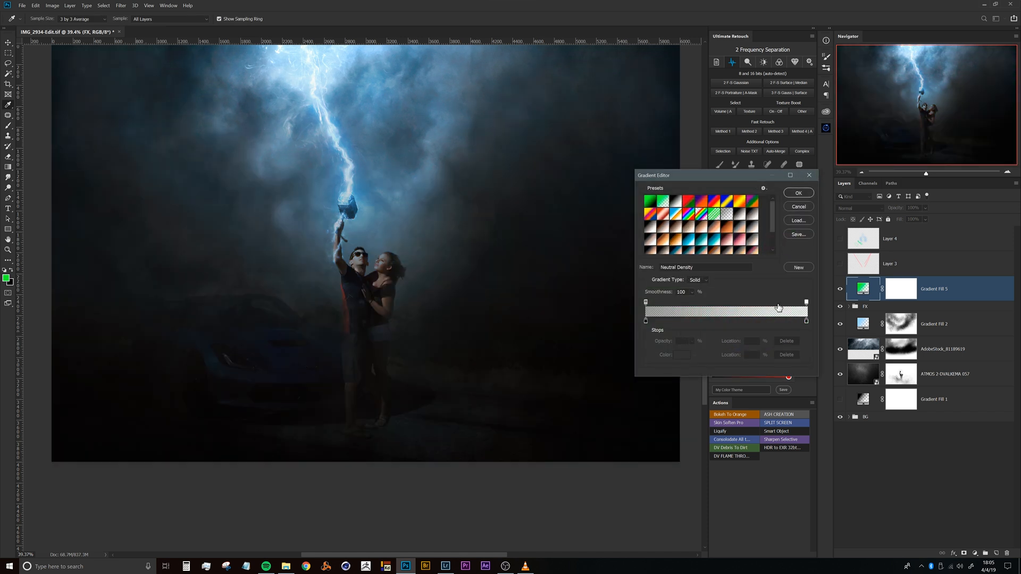
- Remove the gradient's end colour stop, raise the opacity of its starting stop, and accept the fill
drag(806, 321, 806, 310)
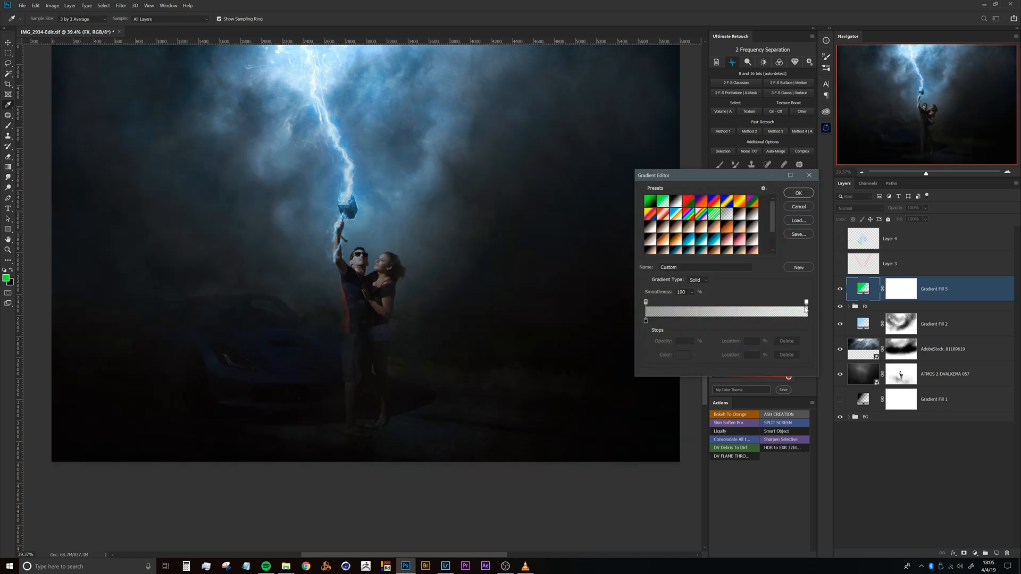
click(646, 302)
drag(663, 342, 739, 322)
click(797, 194)
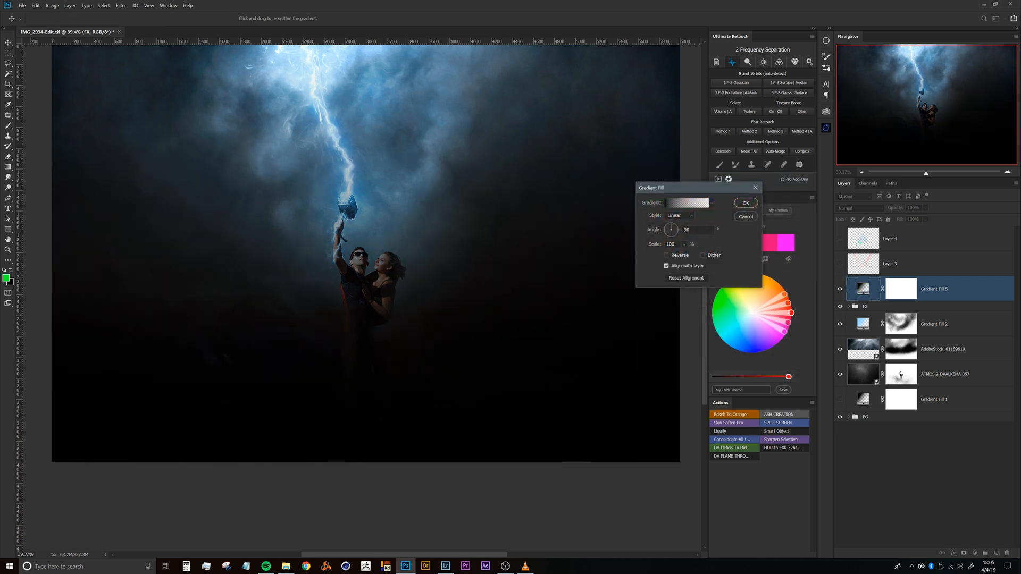
click(746, 203)
key(b)
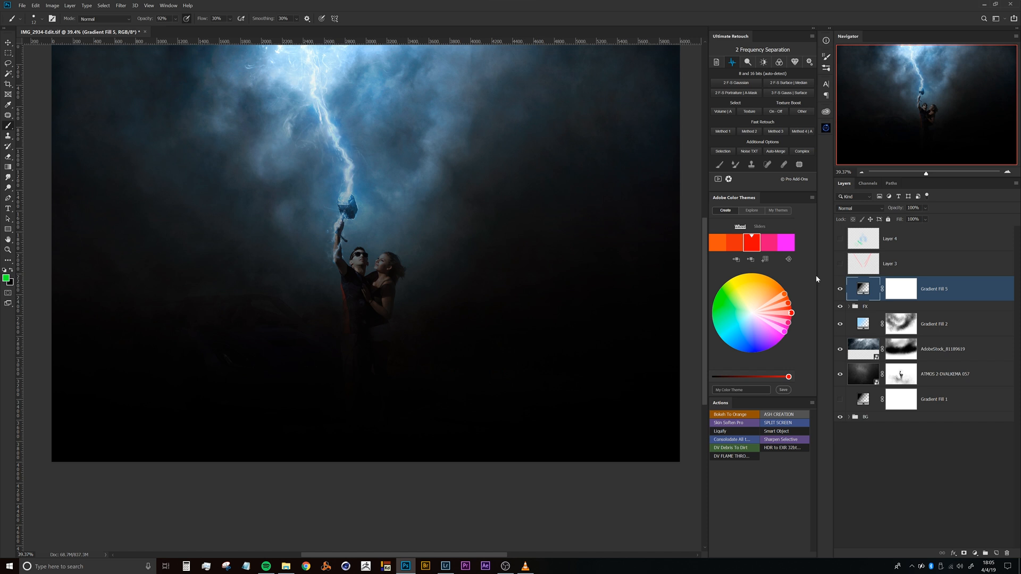
- Shift the gradient fill lower in the image and set its blend mode to Soft Light
double_click(862, 288)
drag(439, 285, 435, 376)
click(745, 202)
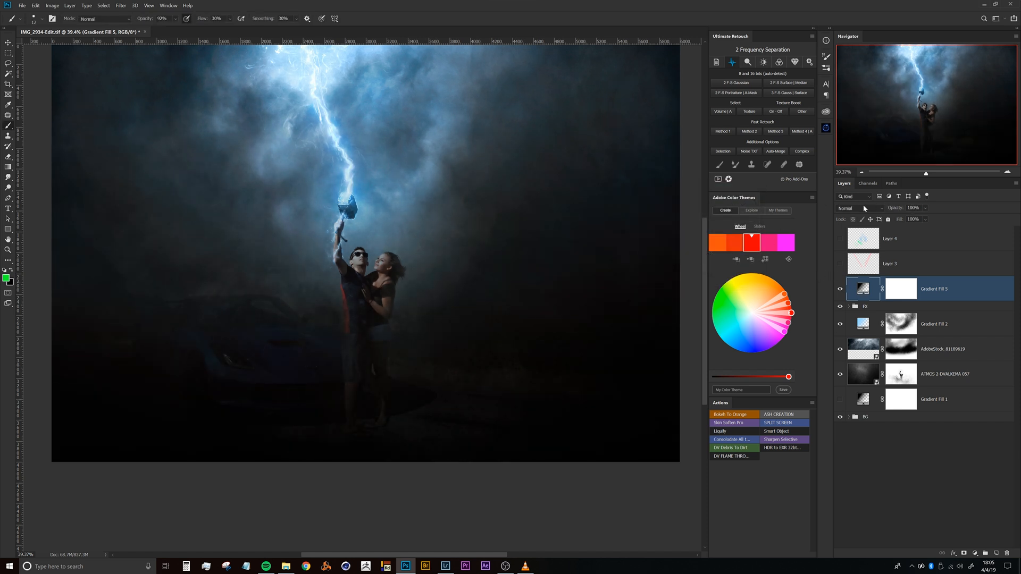
click(857, 209)
click(856, 322)
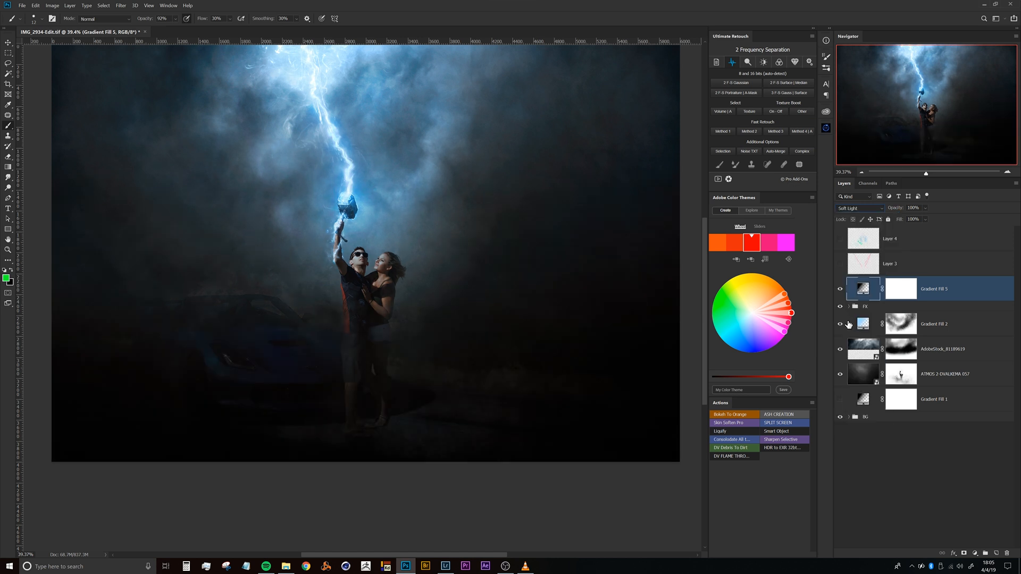
drag(479, 274, 520, 255)
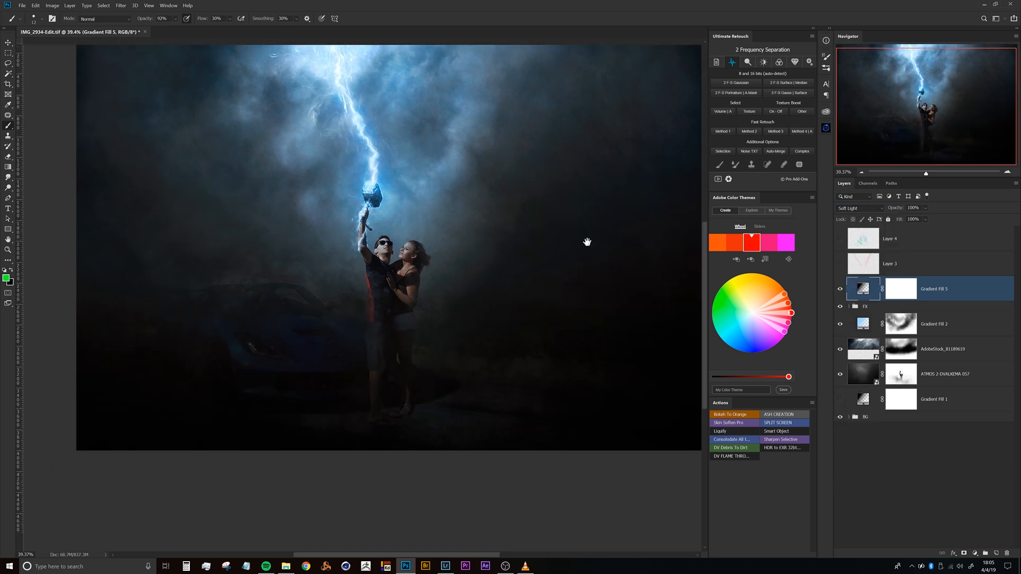
- Fine-tune the position of the Soft Light gradient over the lower part of the scene
double_click(863, 290)
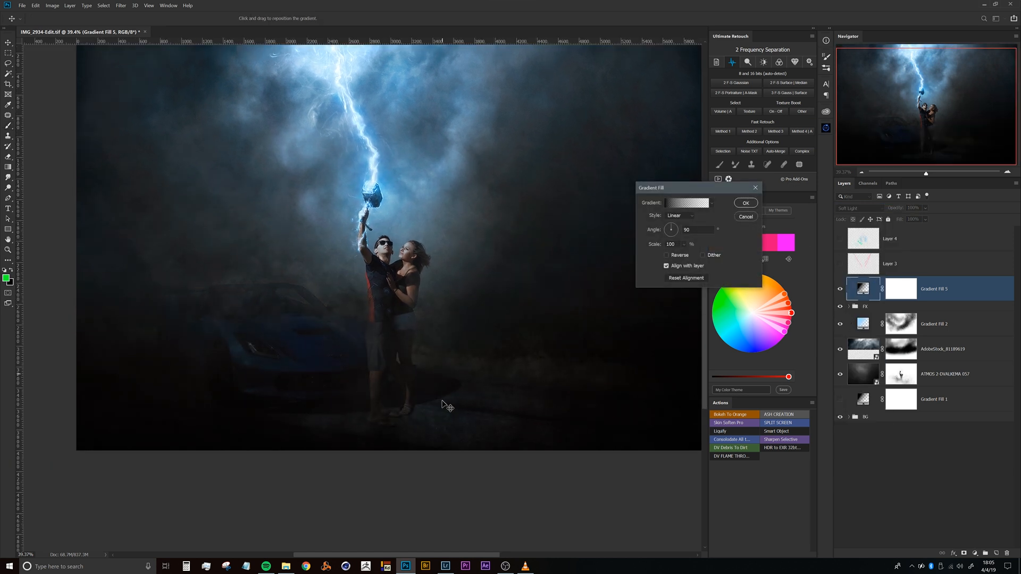
drag(442, 456, 452, 429)
drag(414, 268, 372, 278)
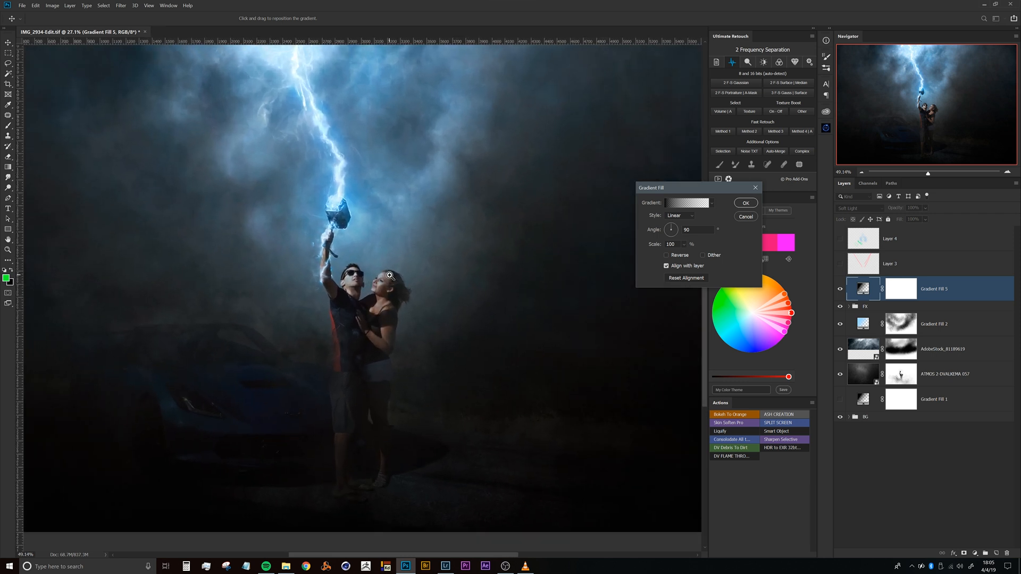
drag(365, 223, 356, 251)
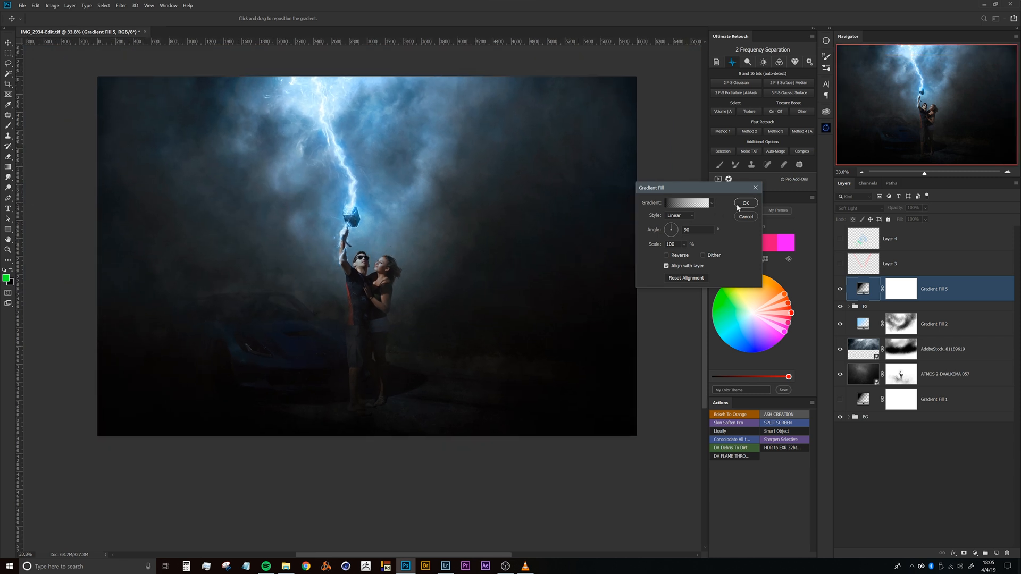
key(Return)
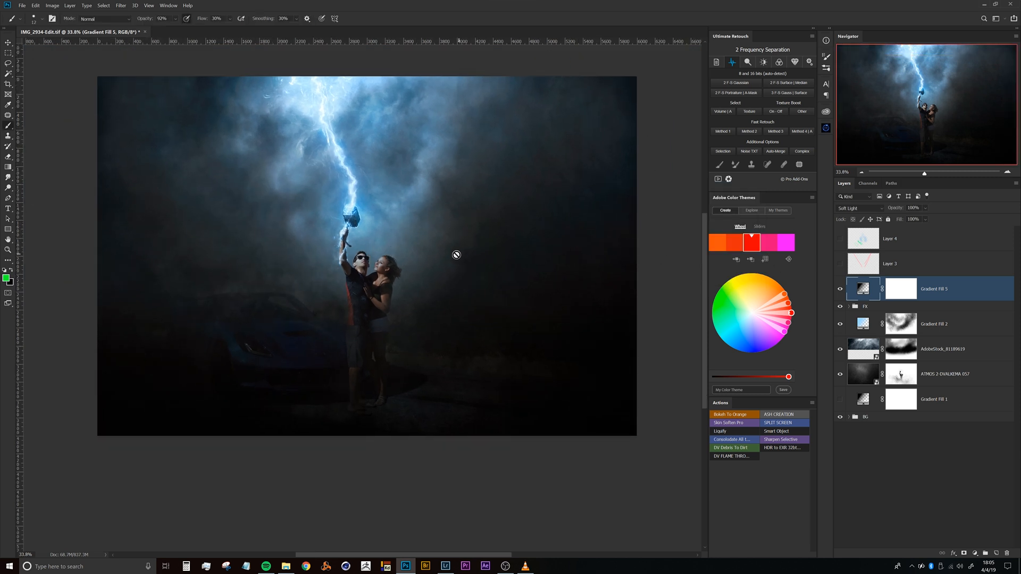
- Show the green light markings to compare them with the darkened composite, and hide them again
drag(460, 237, 466, 260)
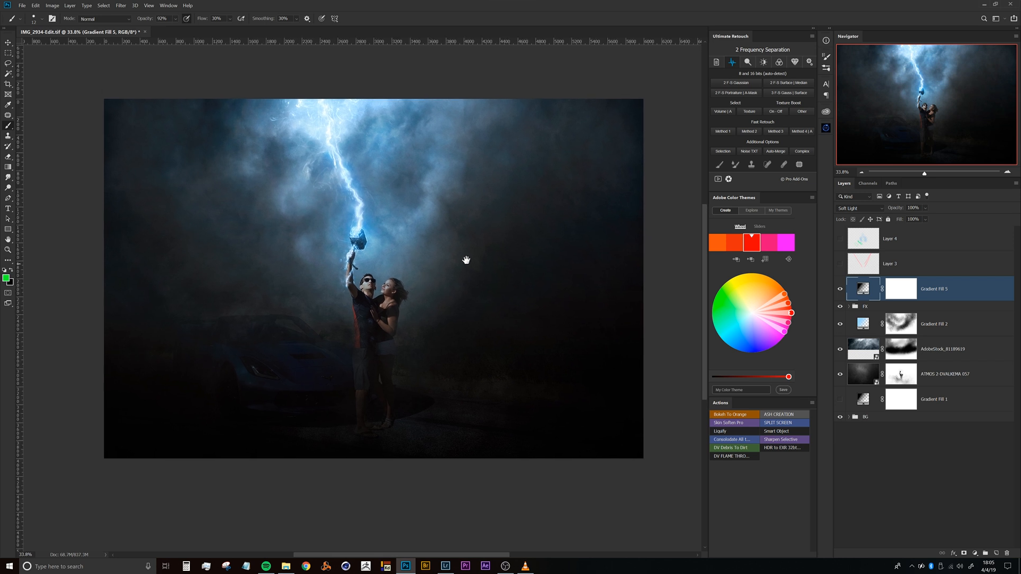
click(841, 240)
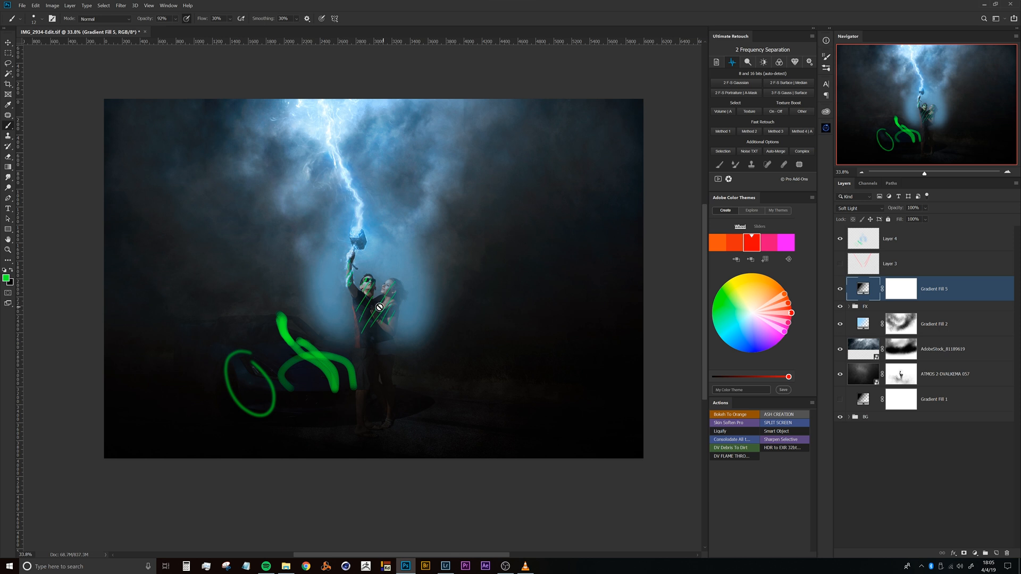
mouse_move(454, 285)
mouse_down()
mouse_move(449, 299)
mouse_move(435, 277)
mouse_move(437, 289)
mouse_up()
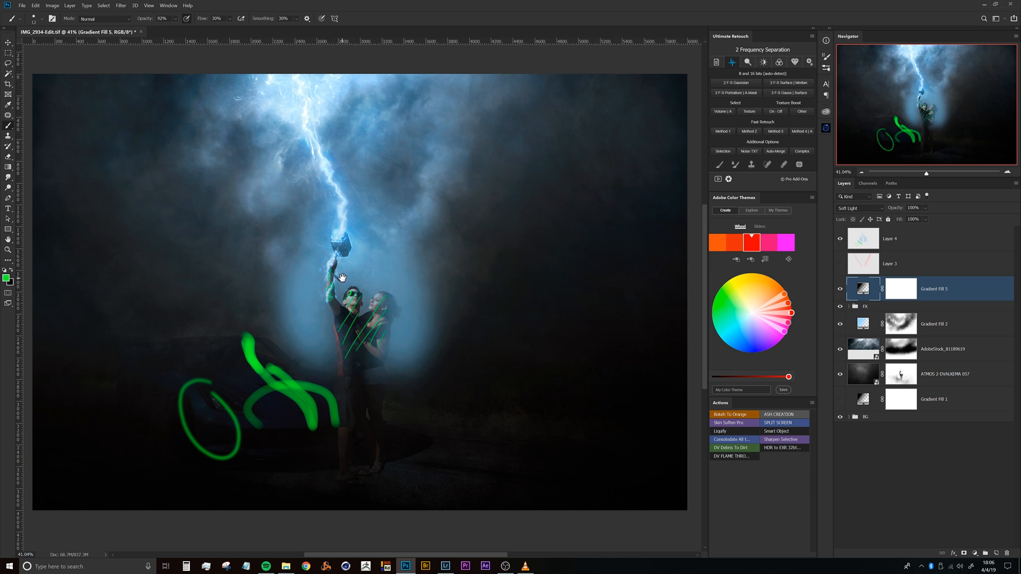
drag(341, 277, 345, 279)
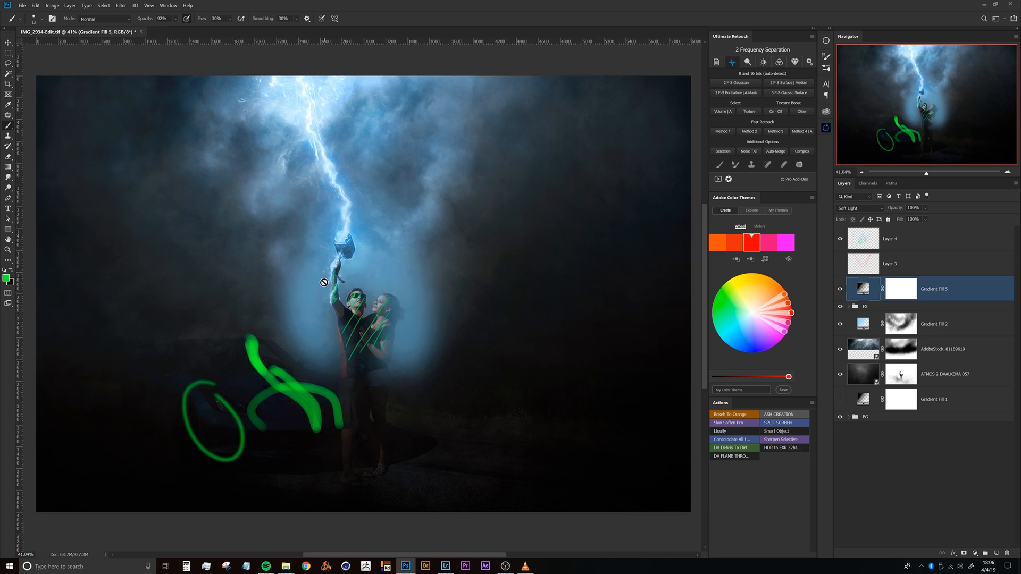
click(839, 240)
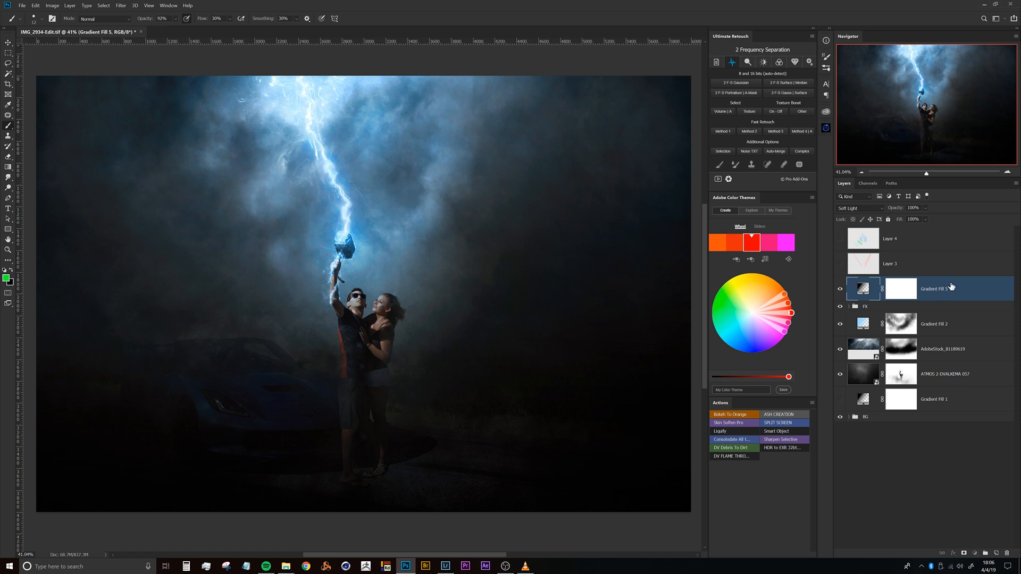
- Delete the Soft Light gradient fill layer above the FX group
key(Delete)
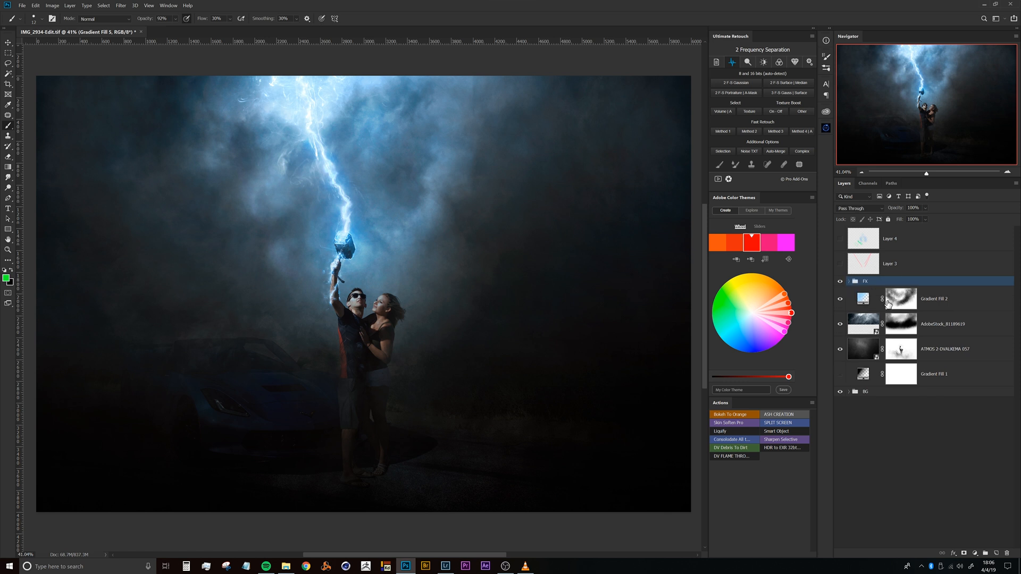
drag(377, 265, 415, 284)
key(ctrl+r)
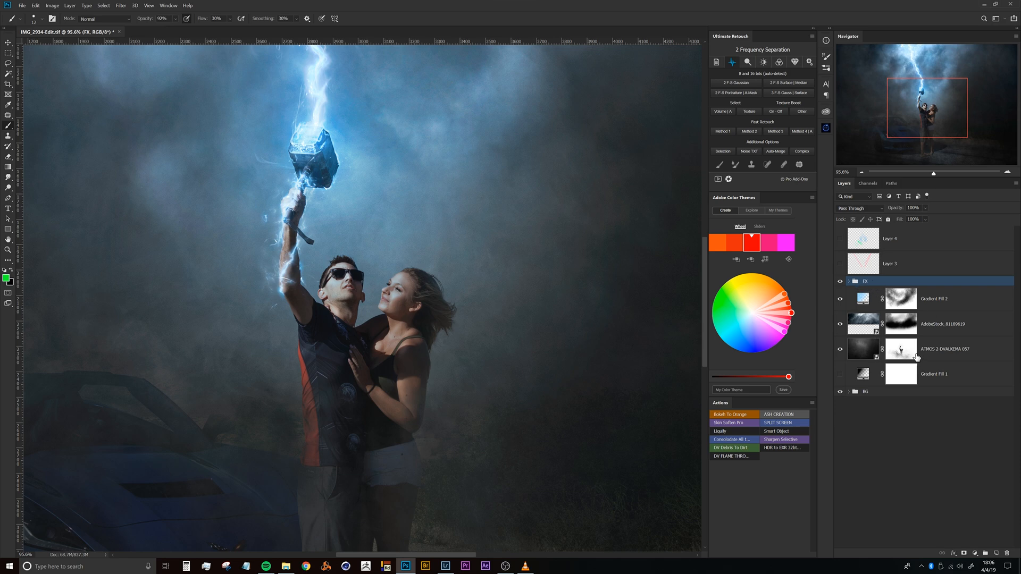
- Select the Gradient Fill 2 layer, load the Subjects channel as a selection, and return to the full-colour view
click(922, 302)
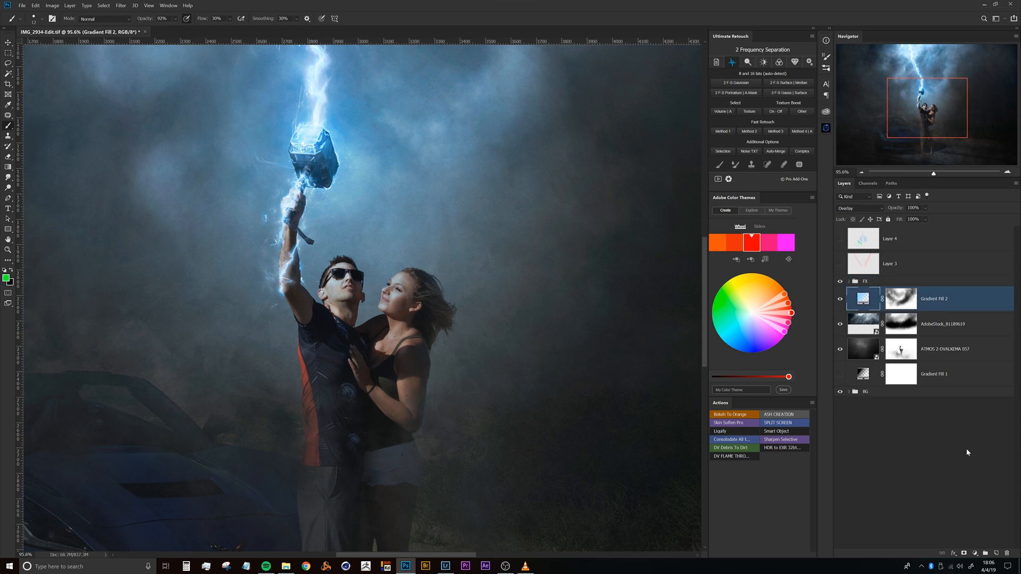
click(868, 184)
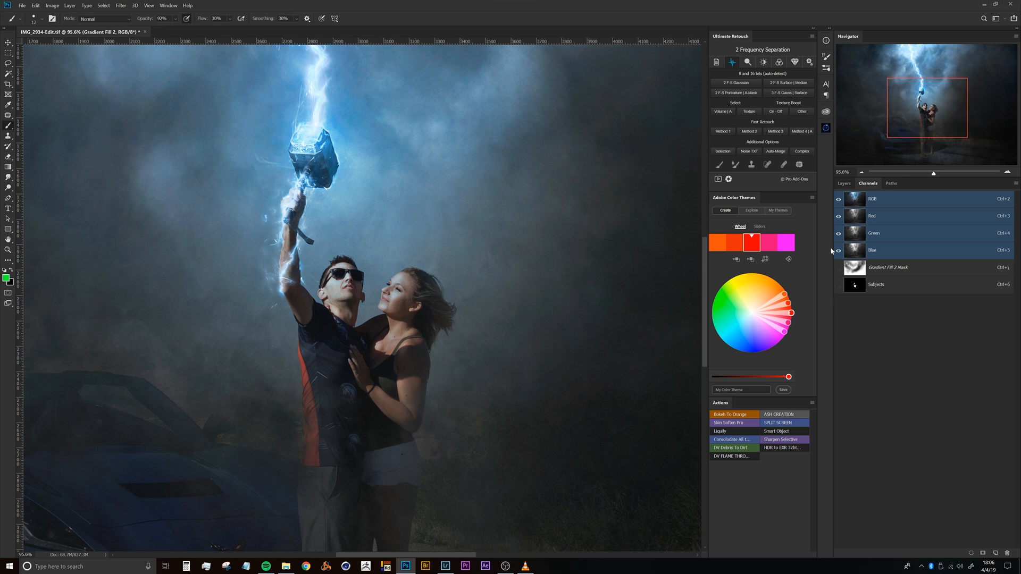
click(879, 286)
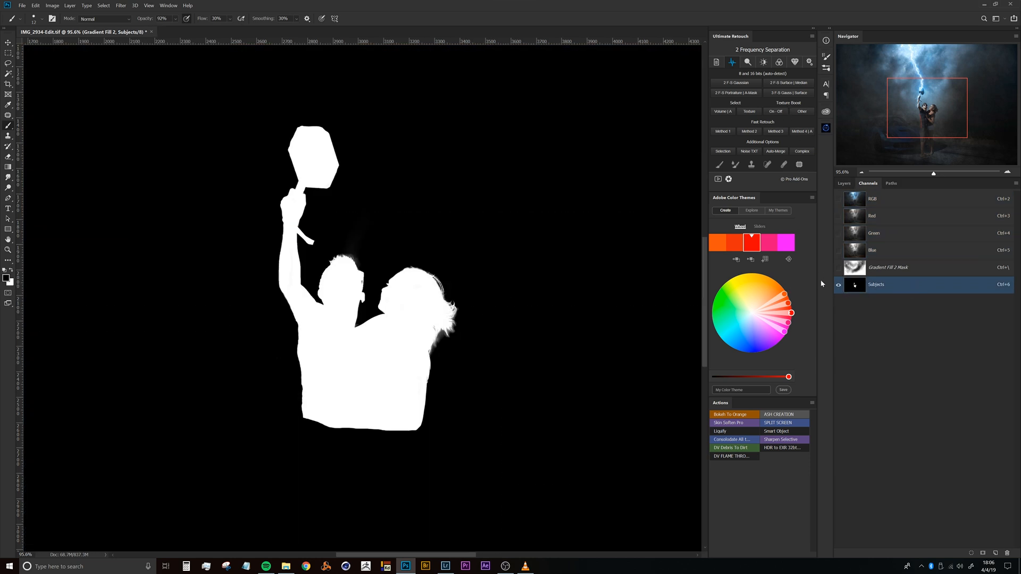
ctrl+click(860, 287)
click(844, 183)
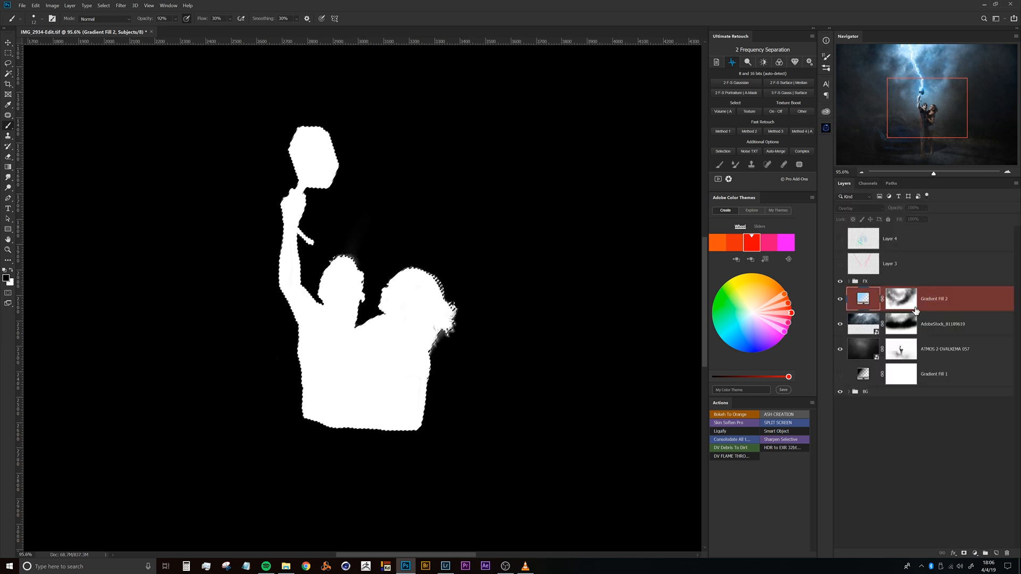
key(ctrl+2)
drag(467, 296, 484, 287)
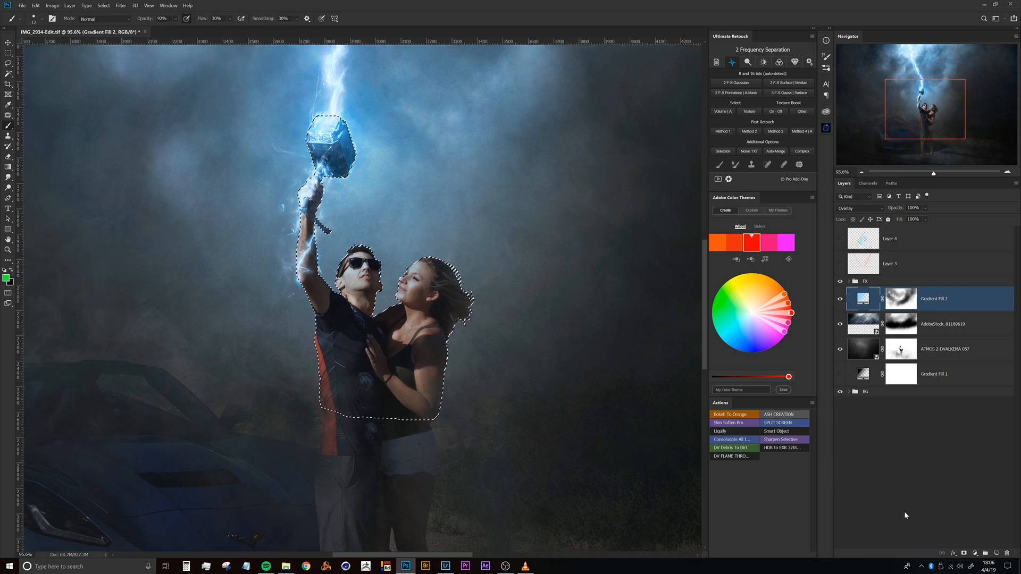
- Add a Curves adjustment layer above Gradient Fill 2, masked by the selection of the couple and hammer
click(963, 554)
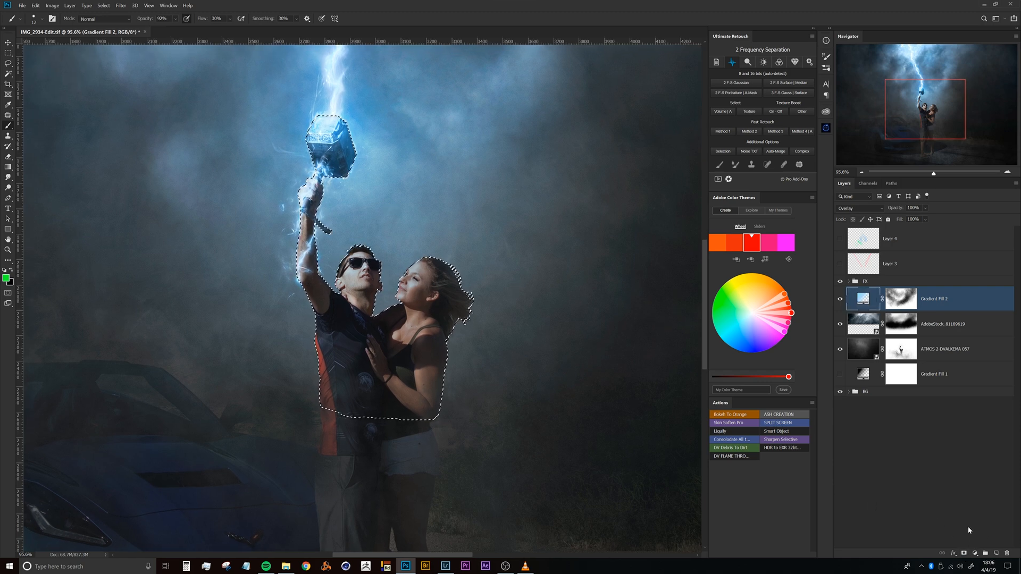
click(981, 556)
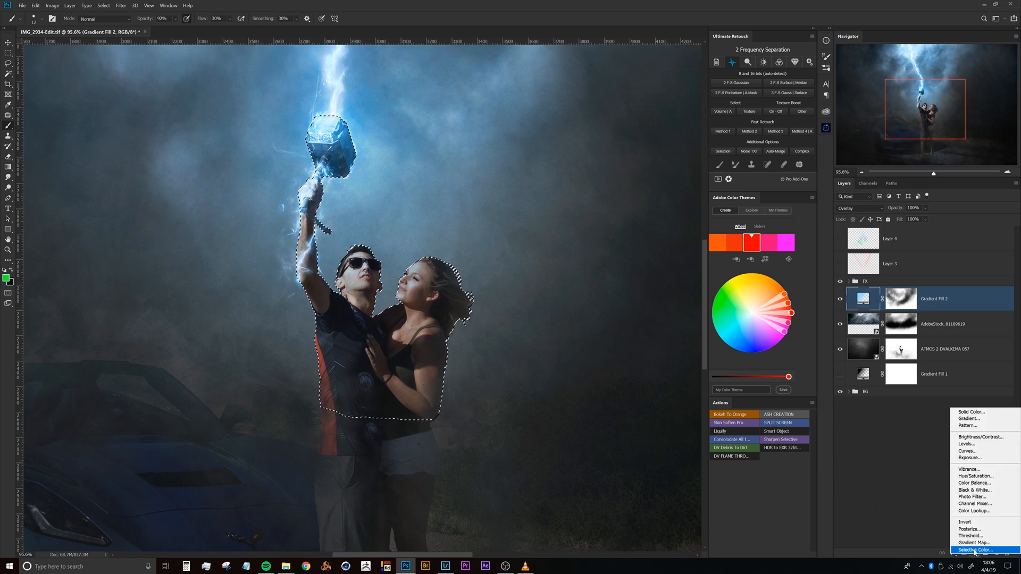
click(967, 450)
drag(453, 246, 424, 267)
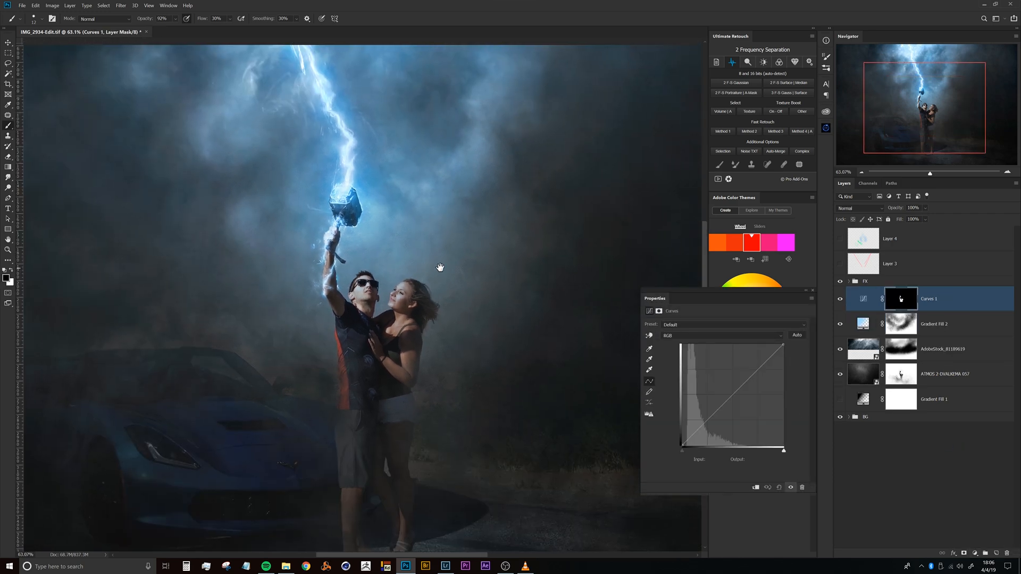
- Brighten the couple by raising the curve's upper midtones and adding a shadow point at input 45, output 50
drag(741, 383, 738, 372)
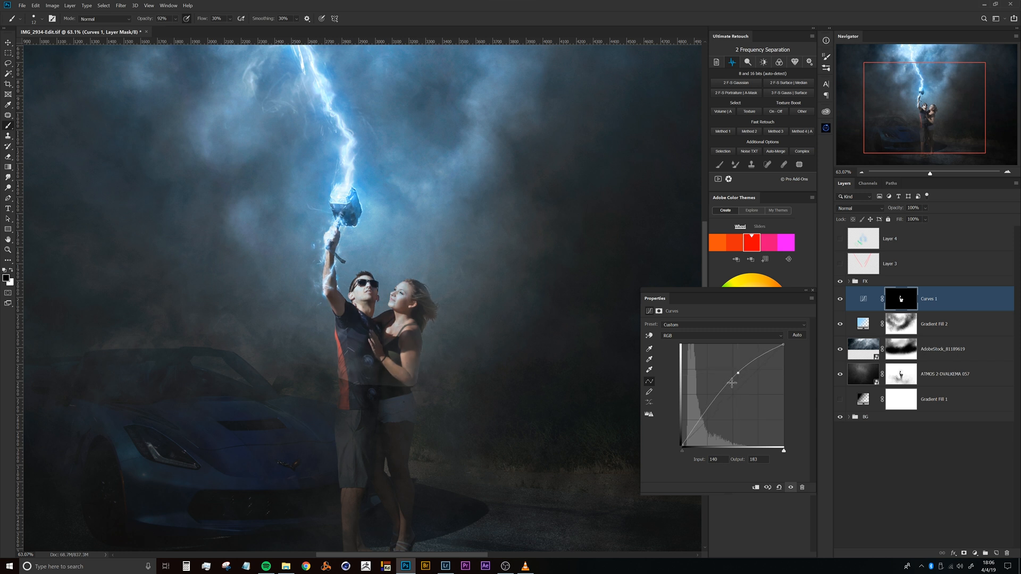
drag(737, 373, 741, 374)
drag(698, 423, 700, 423)
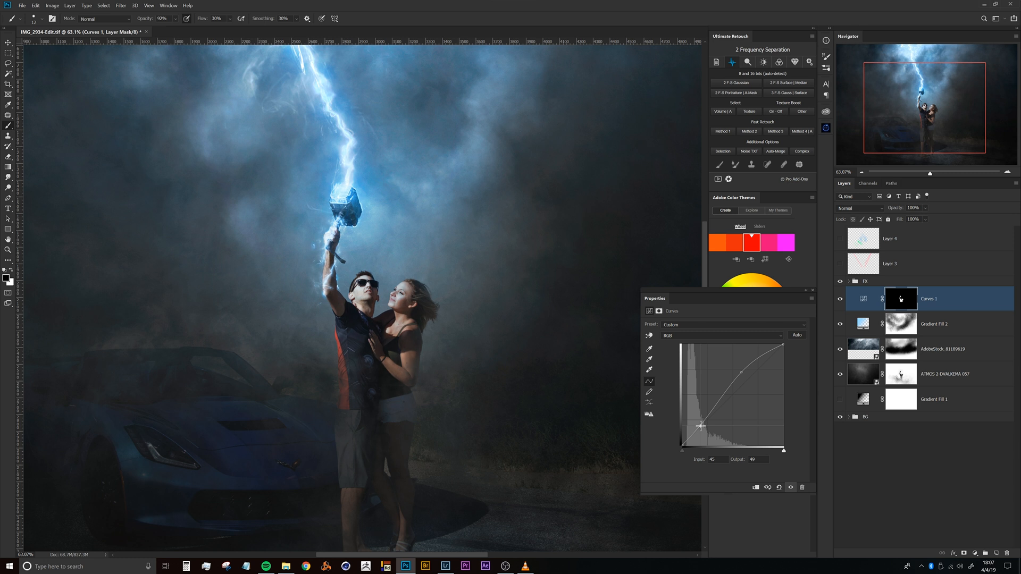
drag(701, 426, 701, 425)
- Raise the RGB curve's shadow point to output 58 at input 45 to brighten the couple's dark clothing
drag(389, 376, 424, 357)
drag(369, 407, 441, 409)
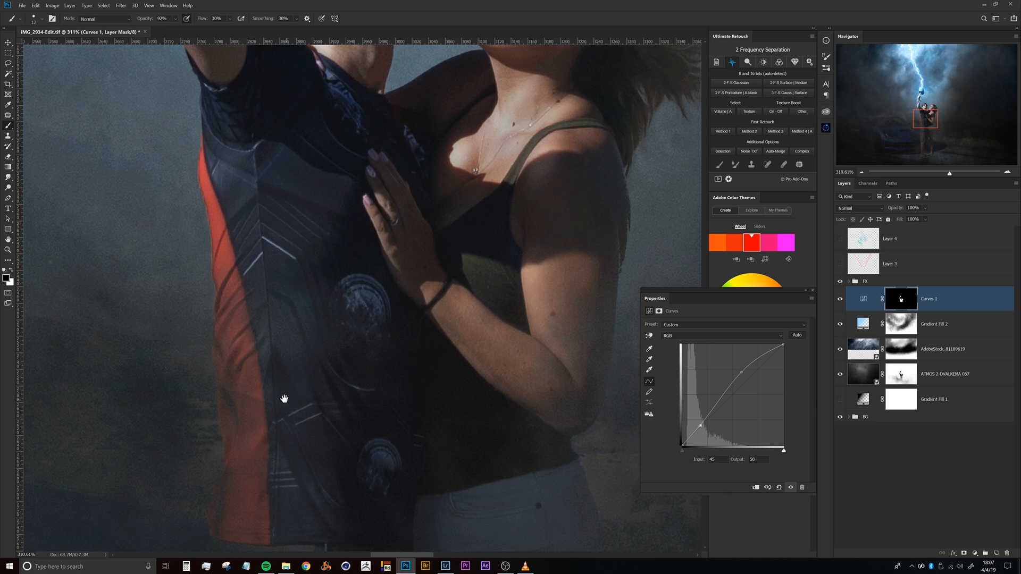
drag(701, 423, 701, 421)
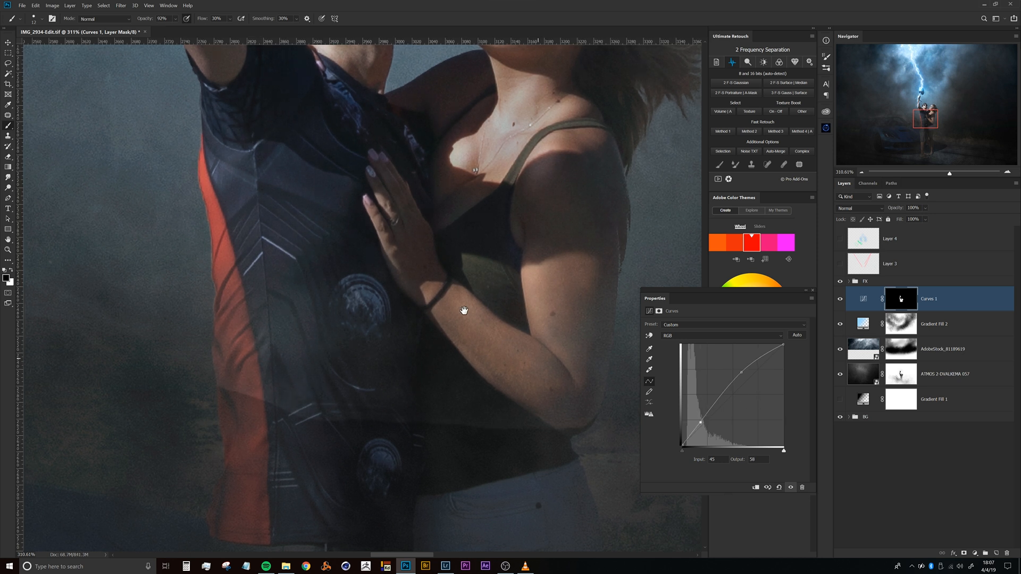
scroll(467, 319, down, 5)
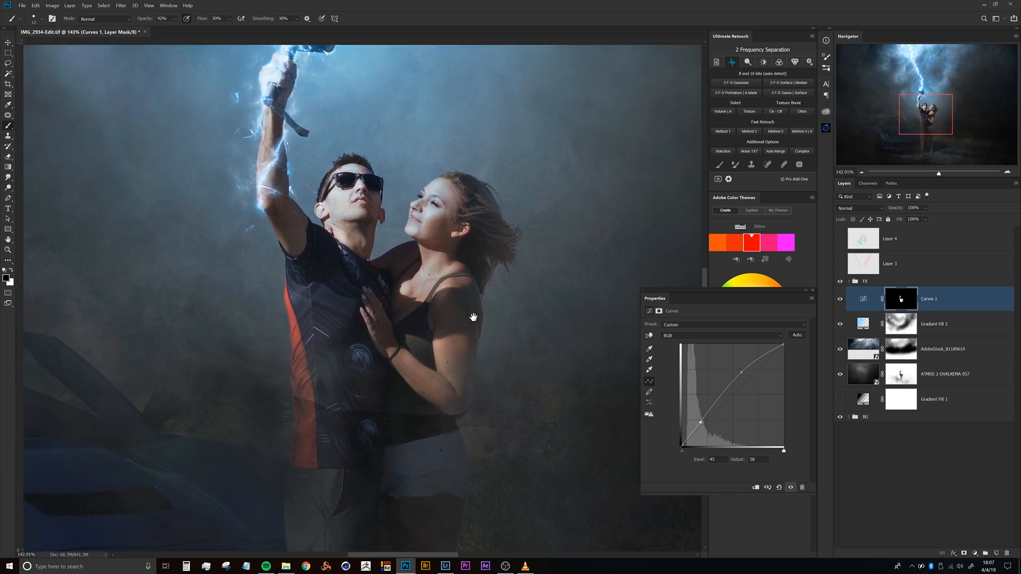
key(ctrl+r)
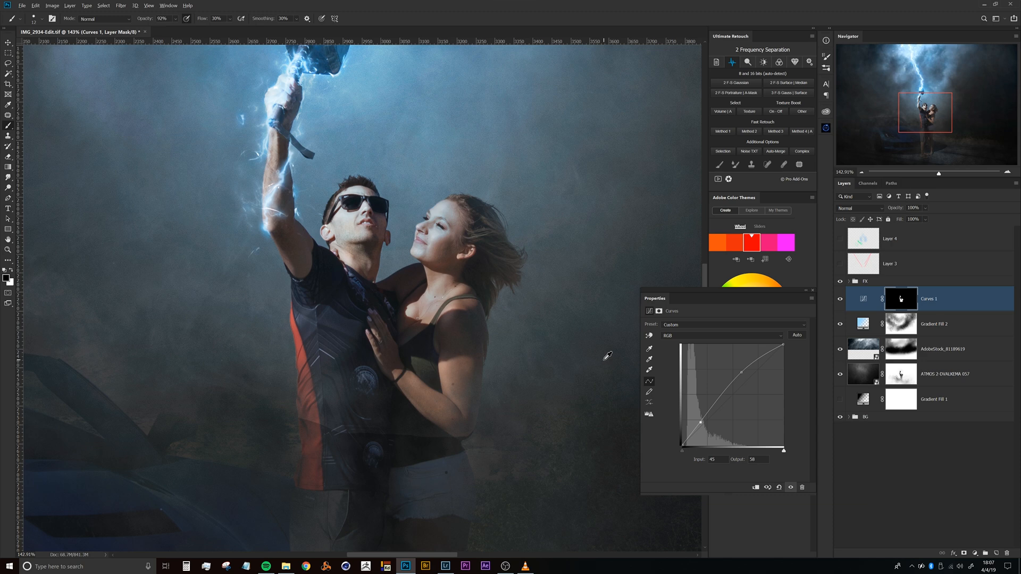
- Look through the Curves adjustment's Red, Green and Blue channels and return to the RGB curve
key(alt+4)
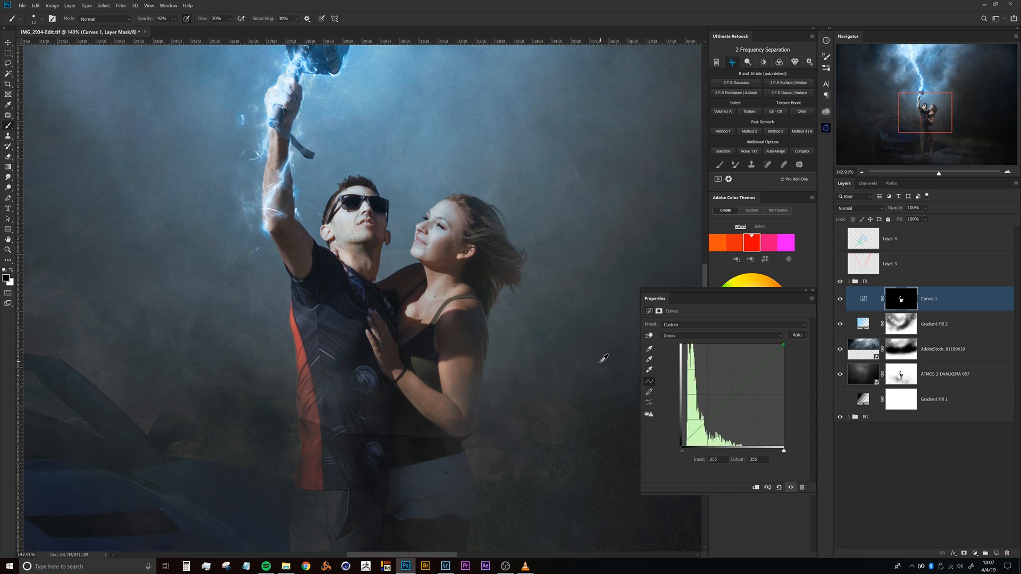
key(alt+5)
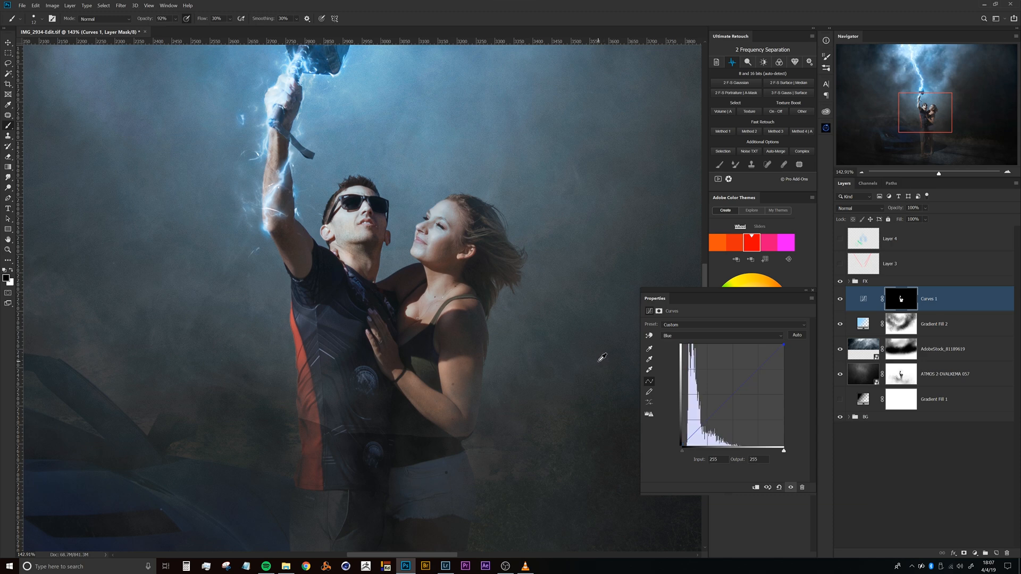
key(alt+3)
key(alt+4)
key(alt+5)
key(alt+4)
key(alt+5)
key(alt+2)
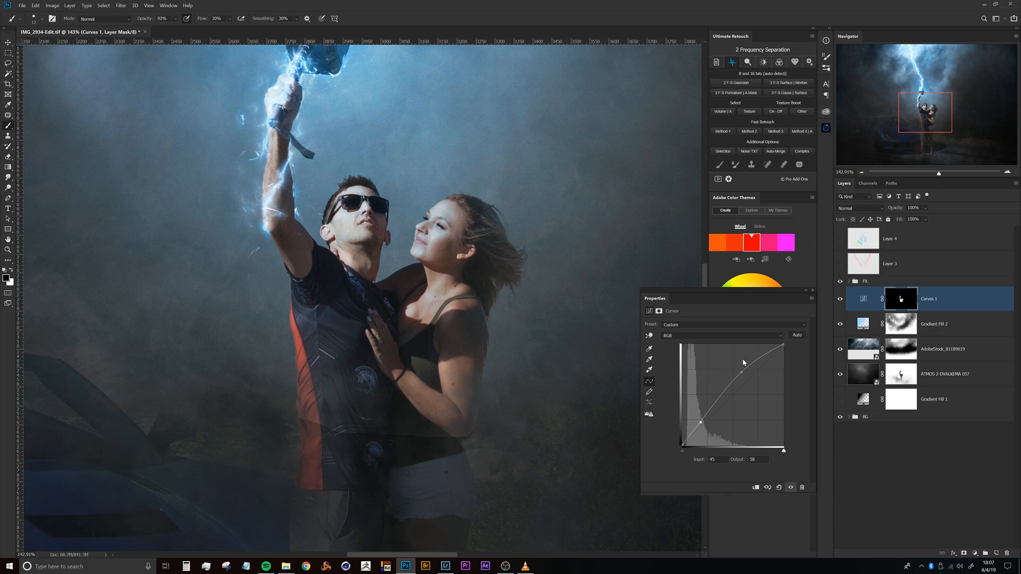
- Add blue to the couple by raising the Blue channel's midtones to 155 at input 141 and its shadows to 56 at input 51
key(alt+3)
key(alt+4)
key(alt+5)
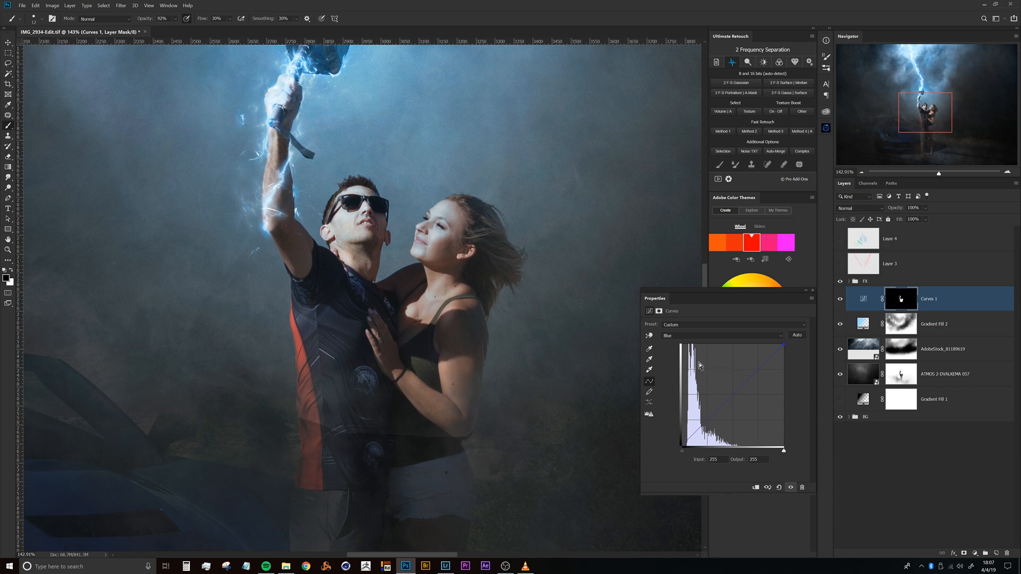
drag(437, 273, 432, 316)
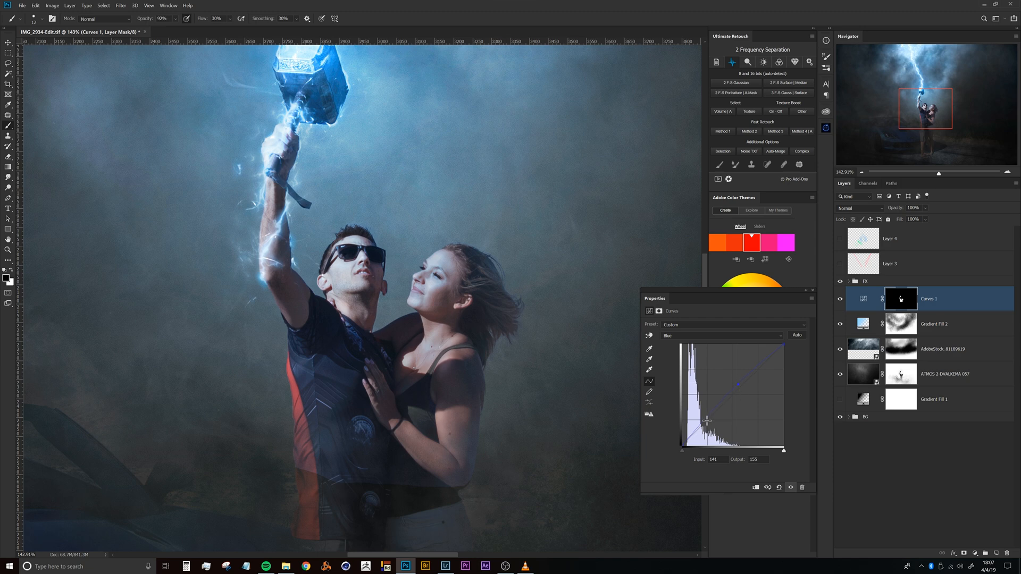
drag(704, 423, 703, 421)
scroll(421, 331, down, 2)
drag(422, 331, 428, 351)
key(ctrl+r)
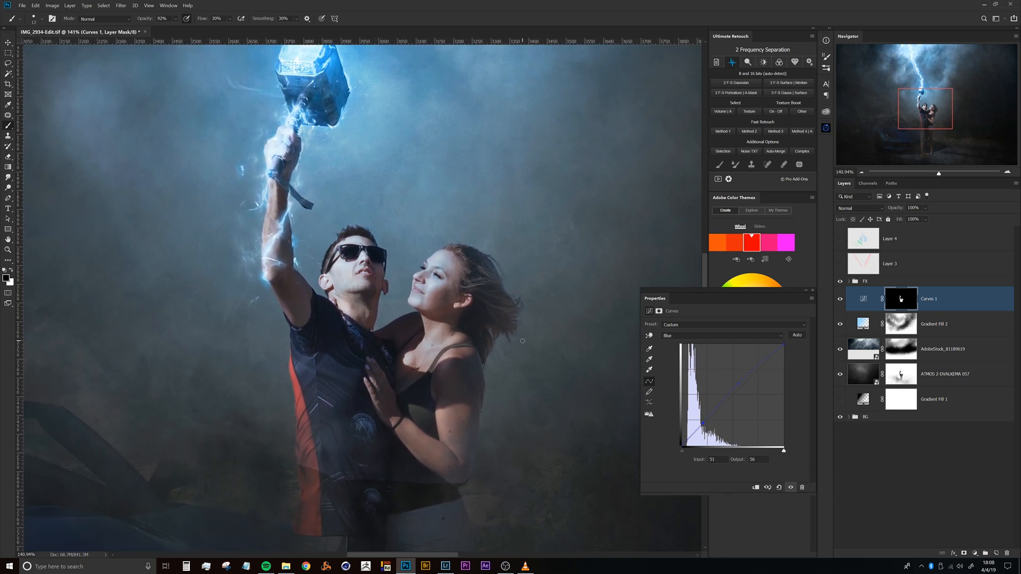
- Add a Green channel point at input 123, output 126, move the Blue shadow point to input 49, output 56, and compare before and after
key(alt+4)
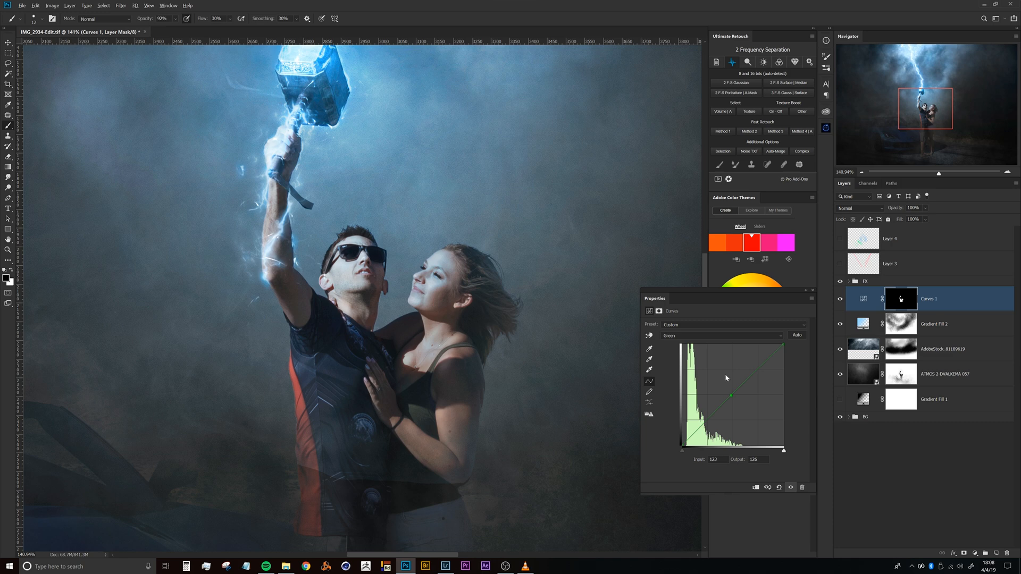
key(alt+5)
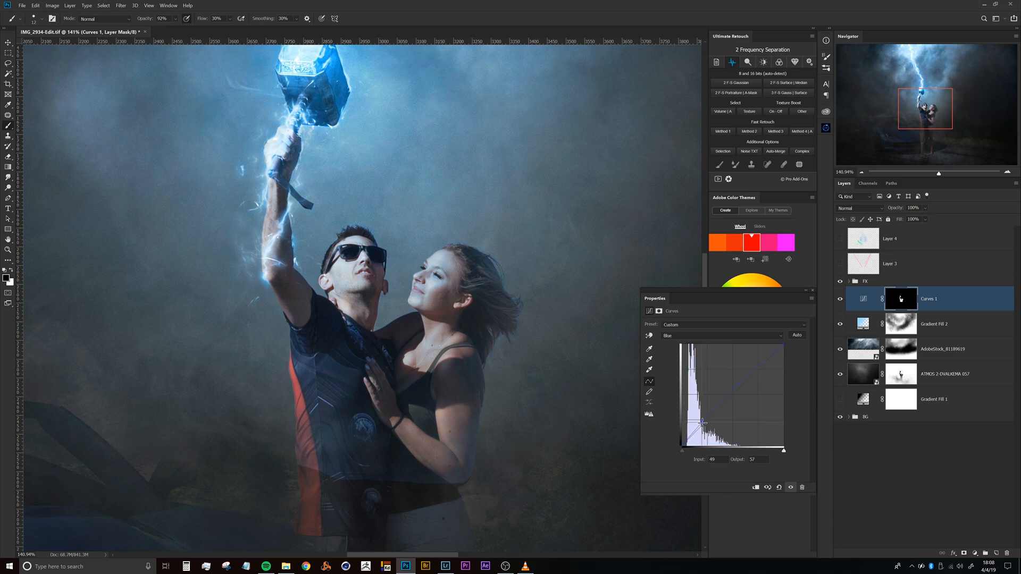
drag(487, 366, 447, 283)
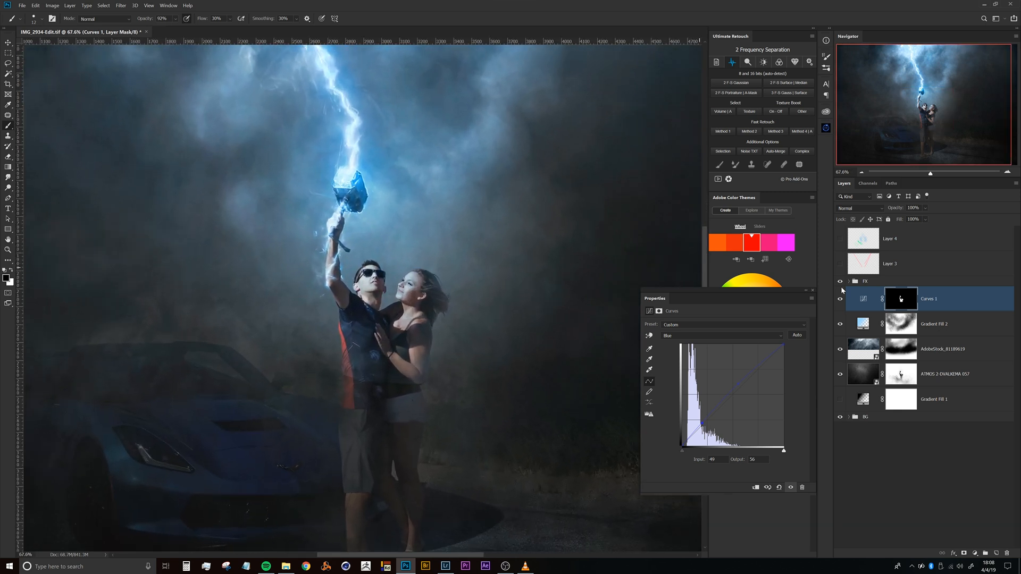
click(840, 300)
click(841, 302)
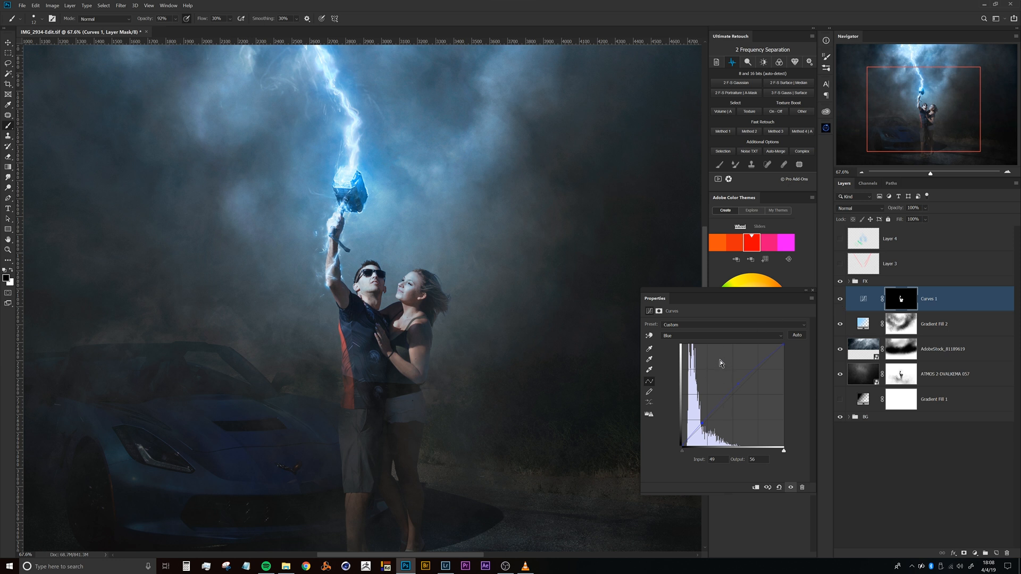
- Lower the RGB curve's shadow point to output 52 at input 45
key(alt+2)
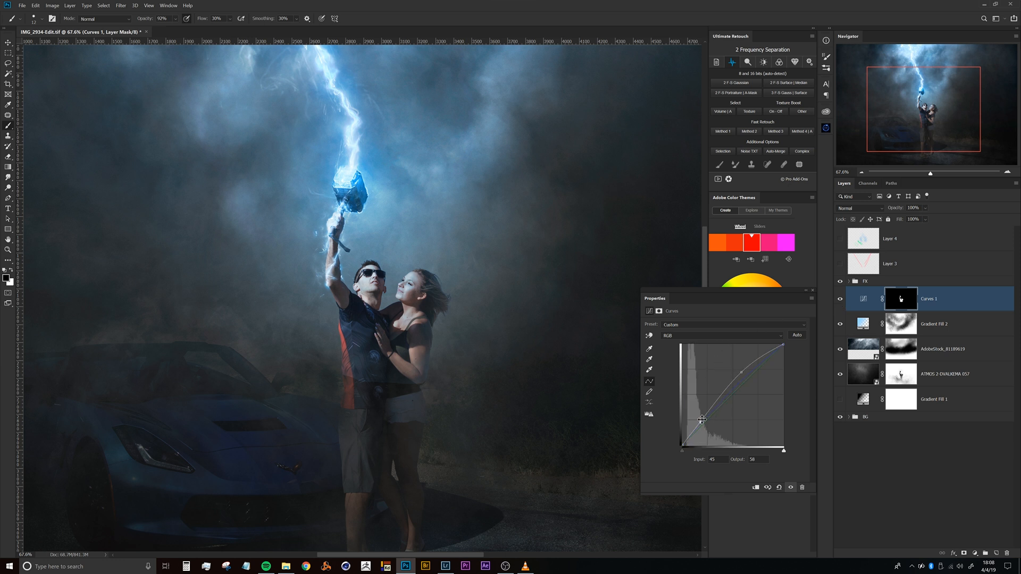
drag(701, 424, 701, 425)
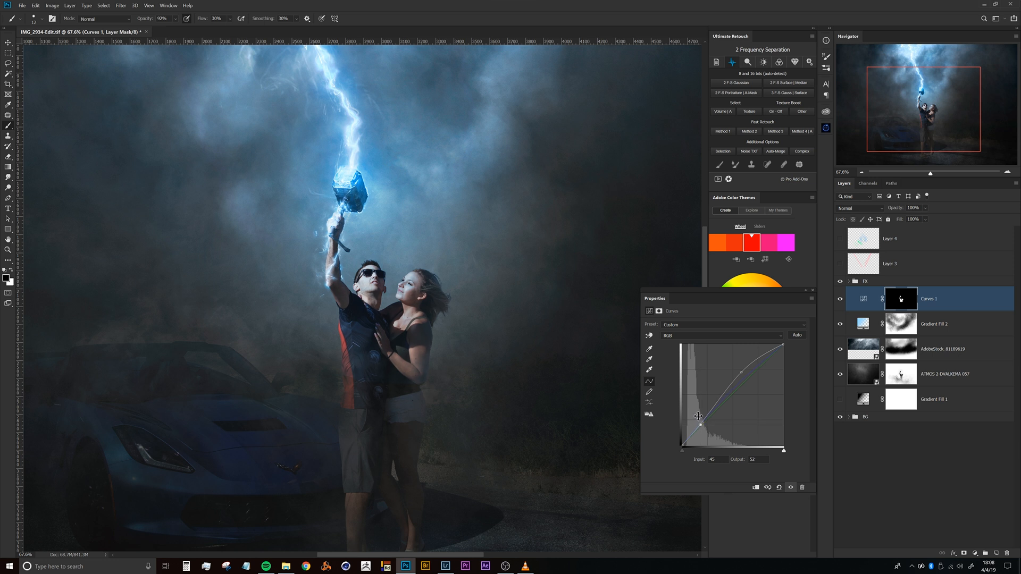
drag(434, 369, 437, 347)
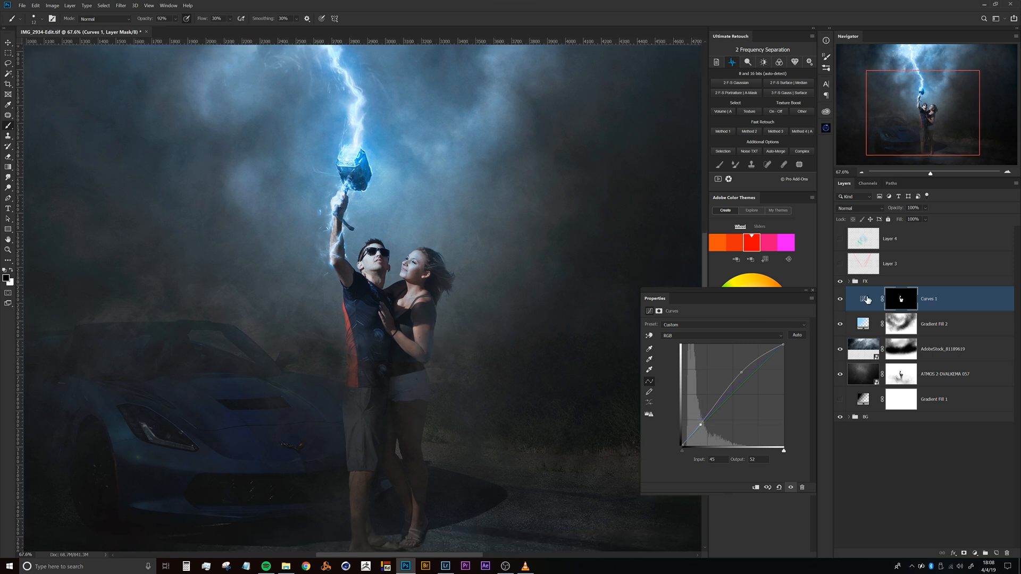
- Paint black on the Curves 1 mask over the couple with a soft brush of size 270, then compare with the adjustment off and on
click(899, 300)
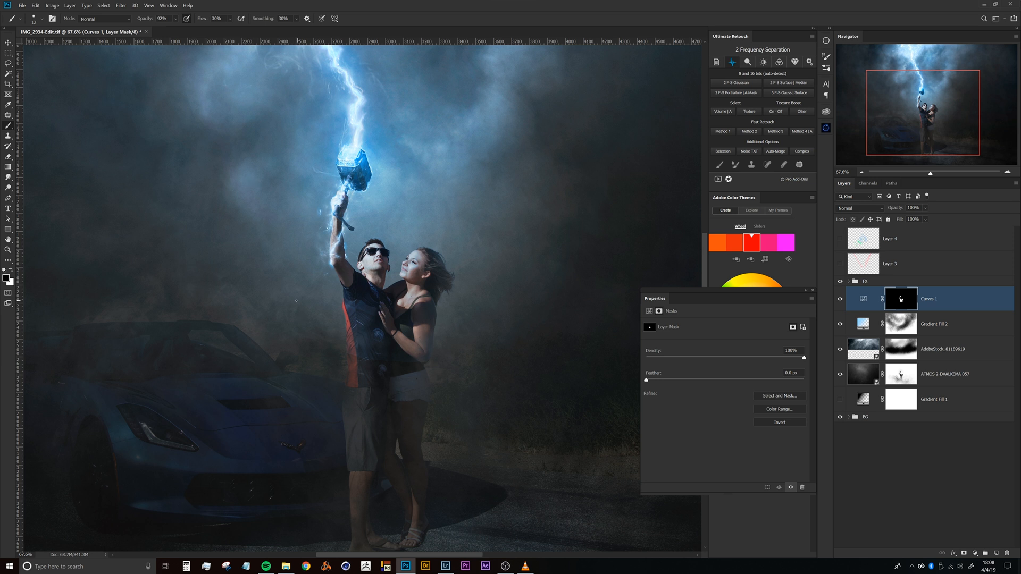
mouse_move(351, 264)
mouse_down()
mouse_move(386, 248)
mouse_move(419, 101)
mouse_up()
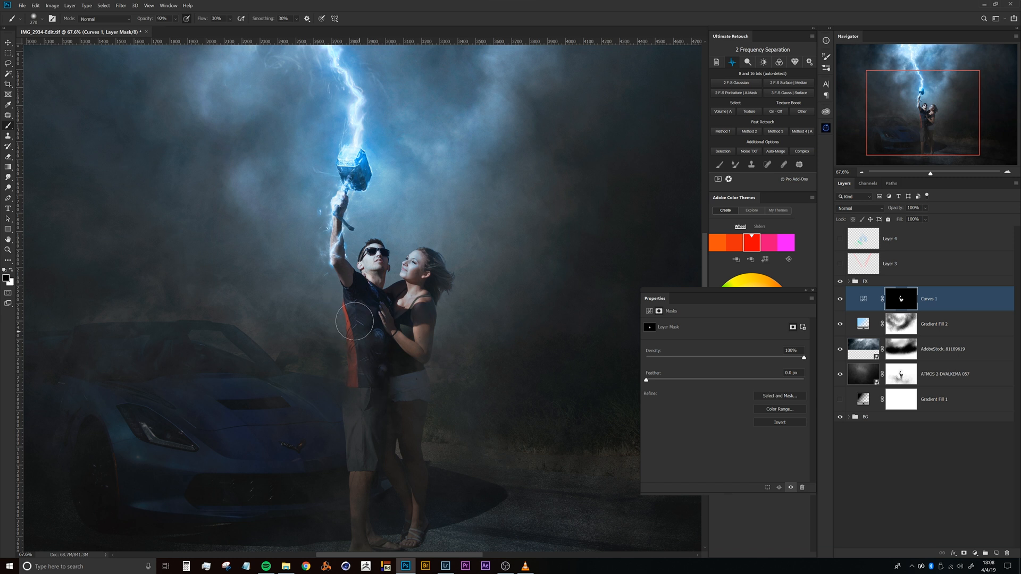
drag(441, 322, 423, 346)
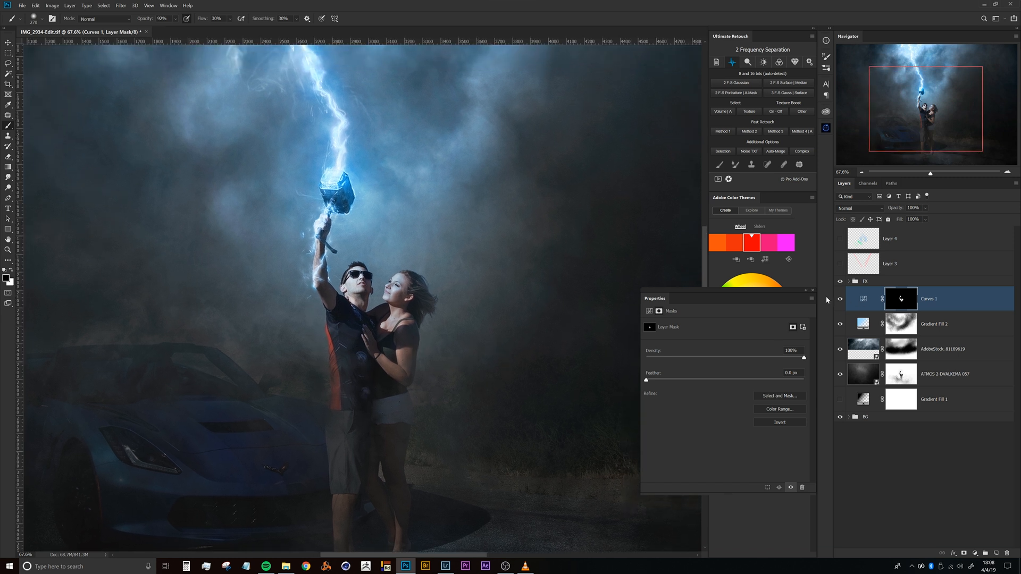
click(840, 300)
click(845, 300)
click(843, 301)
click(842, 301)
- Fine-tune the Blue channel's midtone and shadow points in Curves 1, return to RGB and compare before and after
click(864, 301)
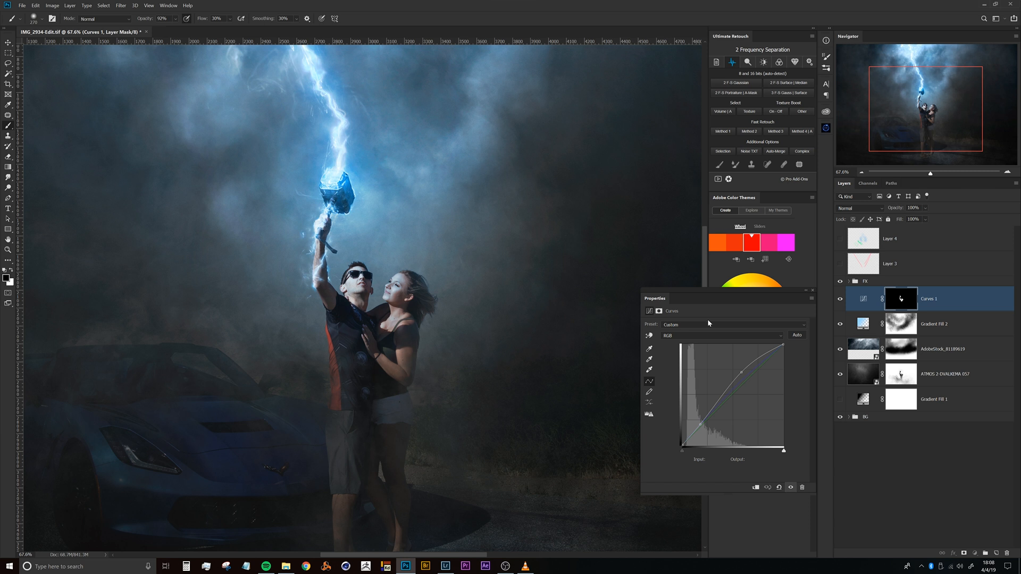
key(alt+5)
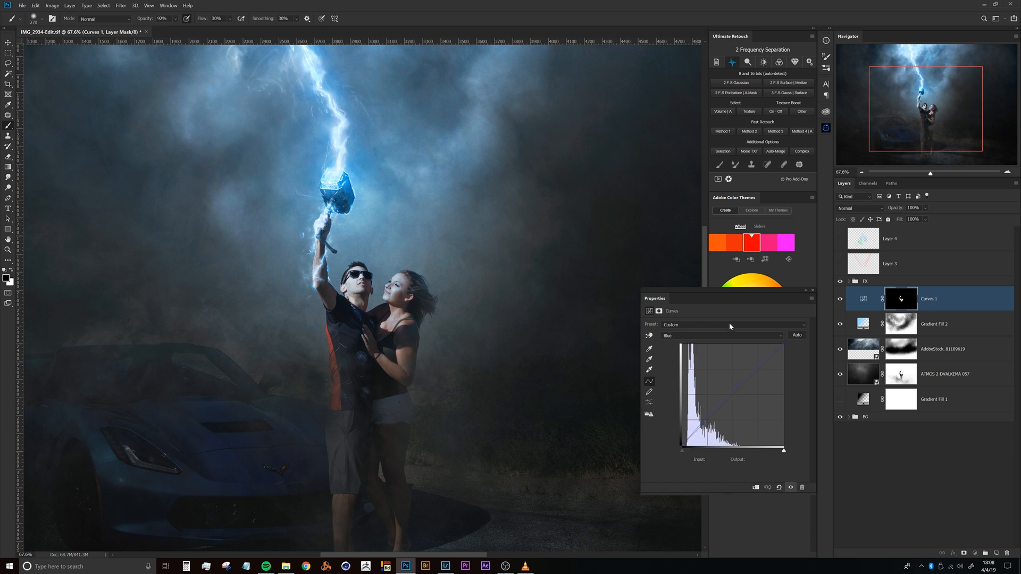
click(739, 385)
drag(702, 427, 699, 424)
click(862, 301)
click(841, 300)
click(841, 300)
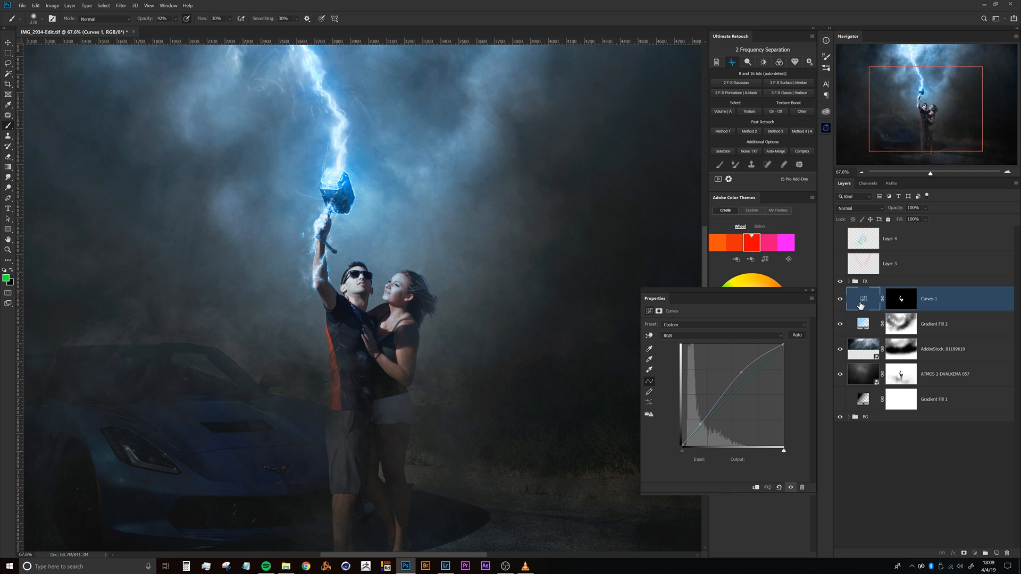
- Reduce the Curves 1 layer opacity to 60%, move the RGB shadow point to input 44, output 56, and compare before and after
drag(897, 213, 875, 218)
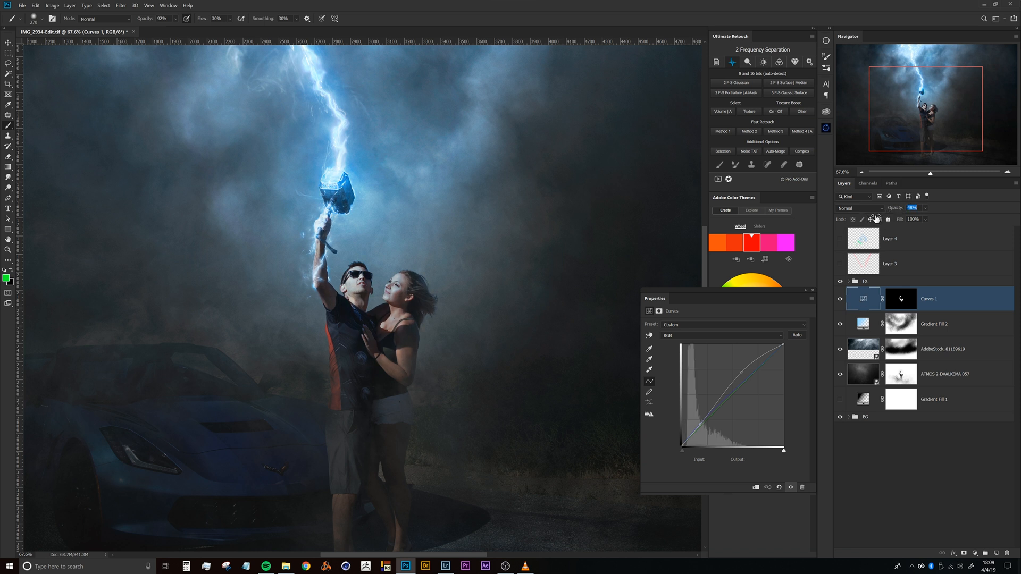
drag(881, 217, 882, 217)
click(700, 425)
mouse_move(419, 323)
mouse_down()
mouse_move(414, 331)
mouse_move(372, 319)
mouse_move(415, 308)
mouse_up()
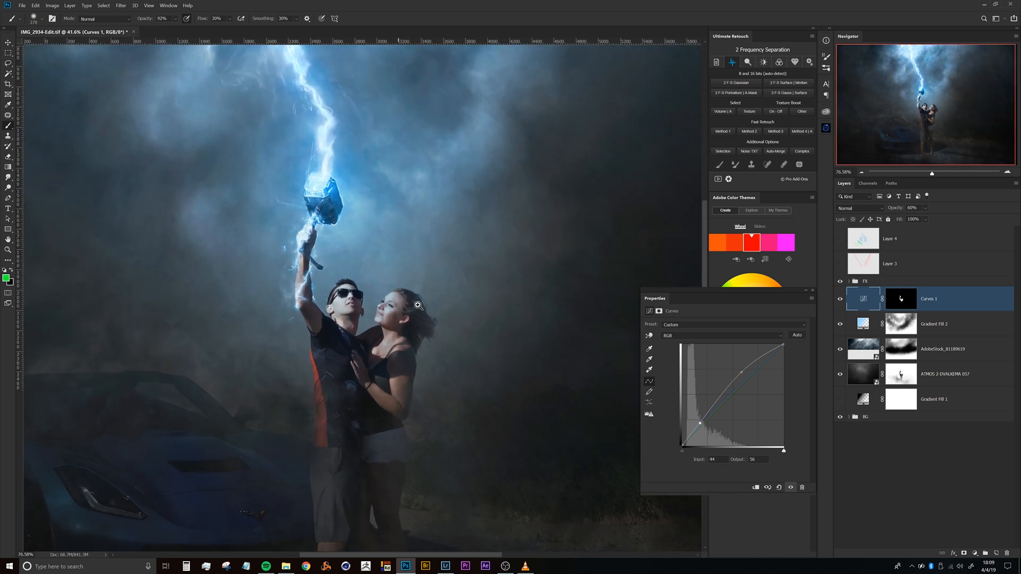
click(840, 299)
click(841, 300)
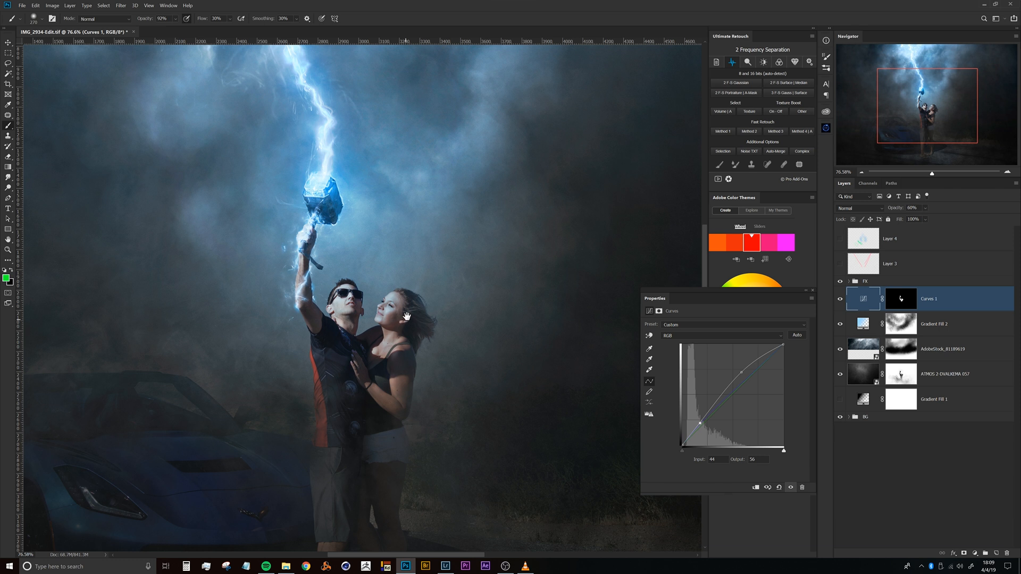
- Check the planned light markings of Layer 4 over the whole image, then hide them again
scroll(404, 321, down, 5)
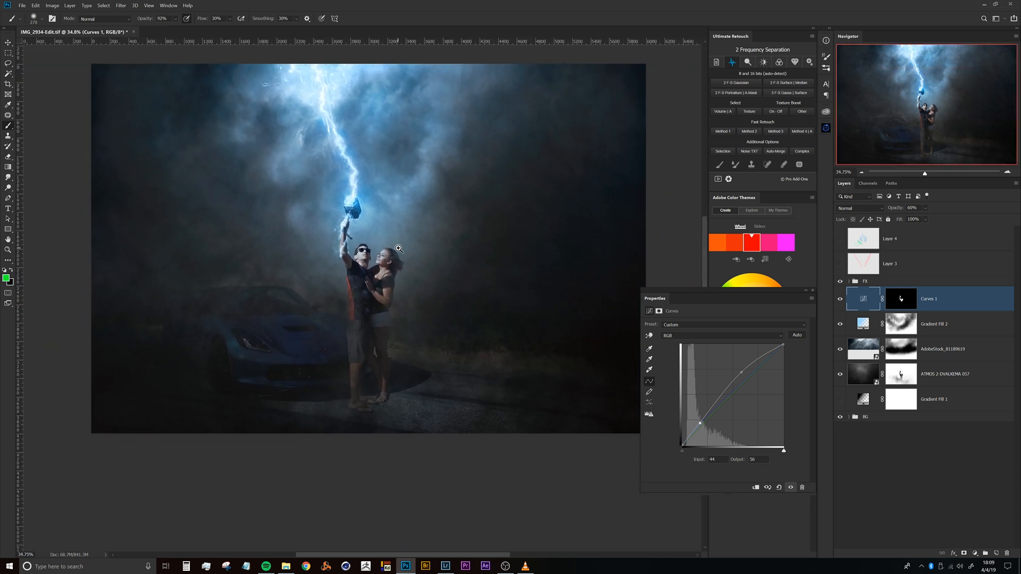
scroll(396, 247, up, 2)
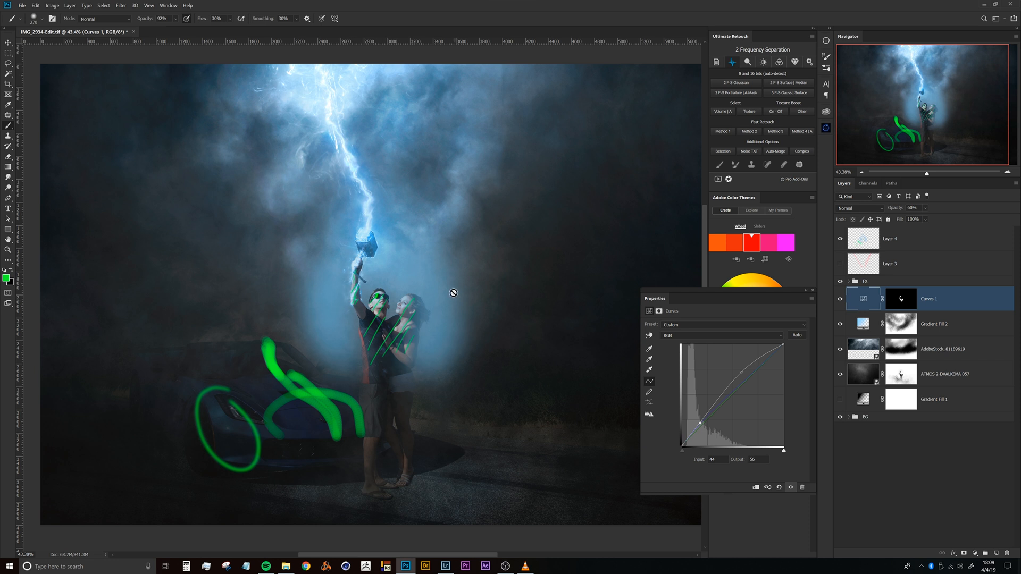
click(840, 239)
scroll(497, 282, down, 1)
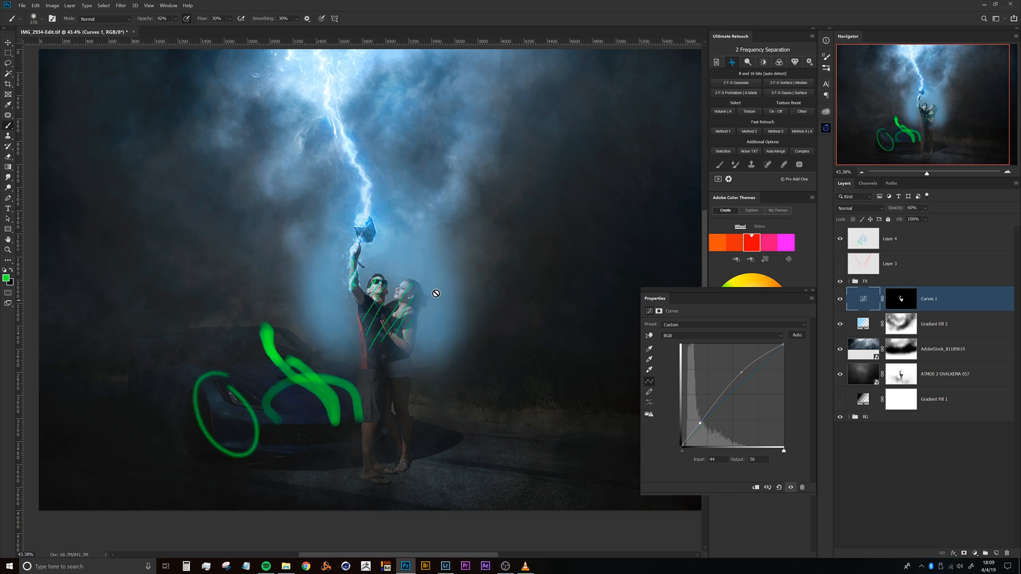
click(841, 239)
- Inspect the light on the couple, hammer and lightning bolt, both across the whole composite and close up
drag(375, 288, 390, 275)
key(ctrl+0)
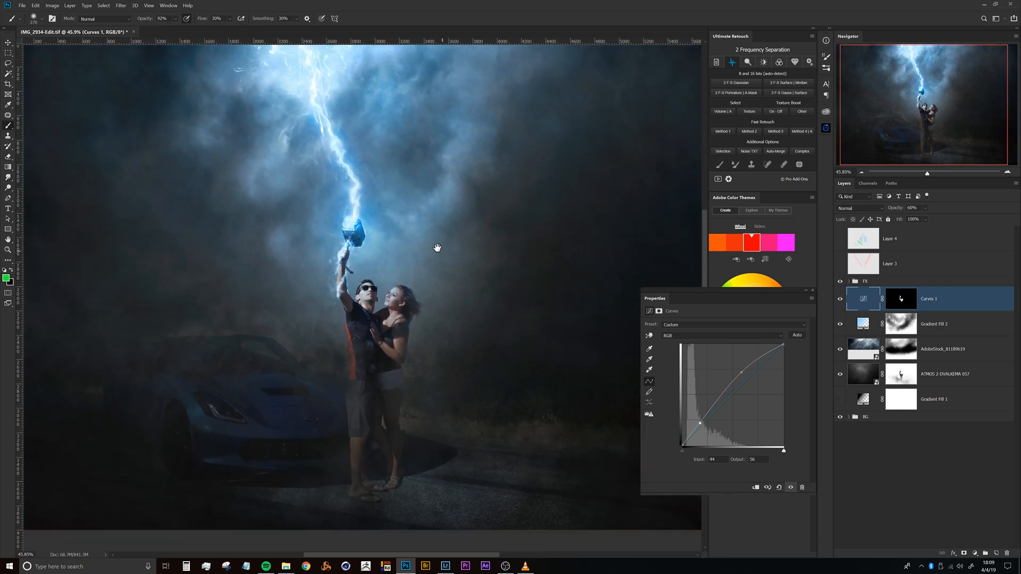
scroll(425, 388, down, 2)
drag(396, 284, 405, 237)
drag(367, 303, 361, 276)
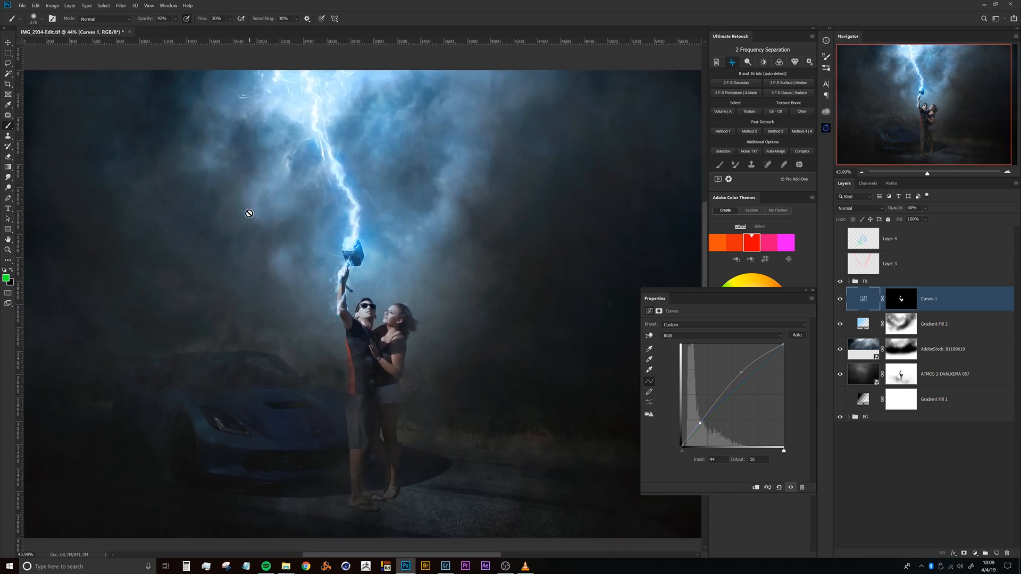
drag(433, 309, 407, 306)
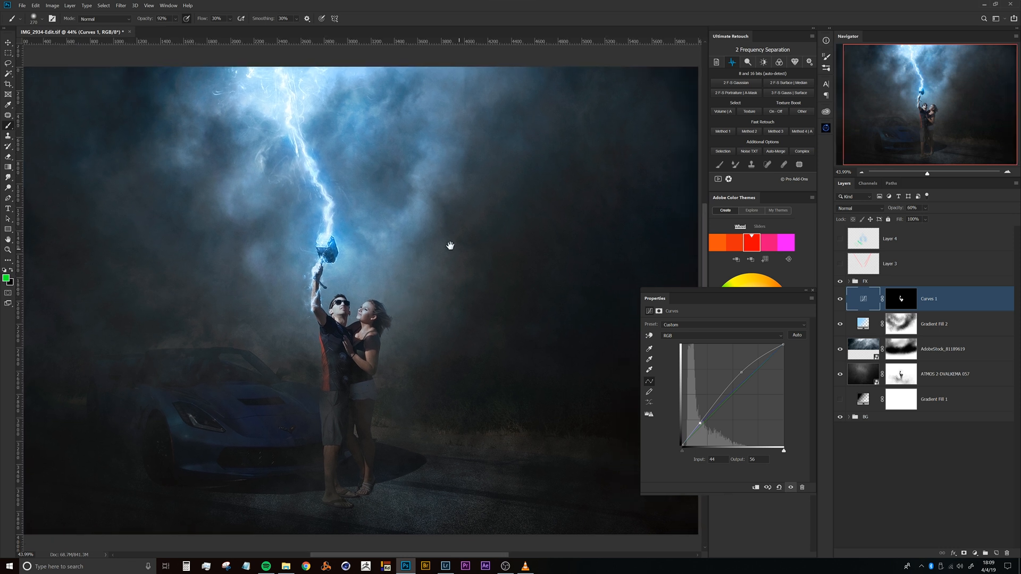
drag(356, 340, 404, 334)
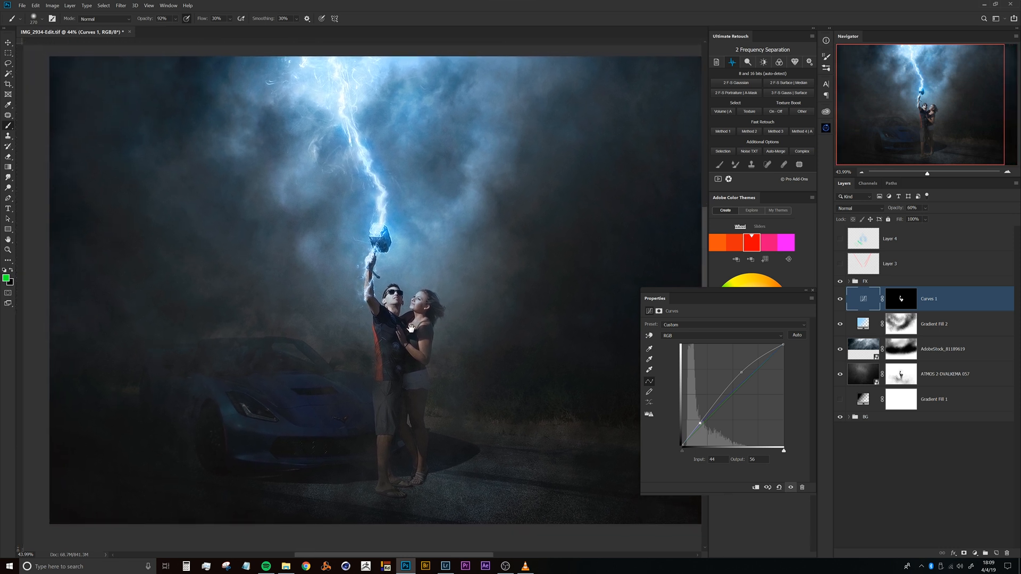
drag(355, 337, 331, 335)
scroll(352, 221, up, 1)
scroll(351, 221, up, 3)
right_click(360, 209)
click(344, 208)
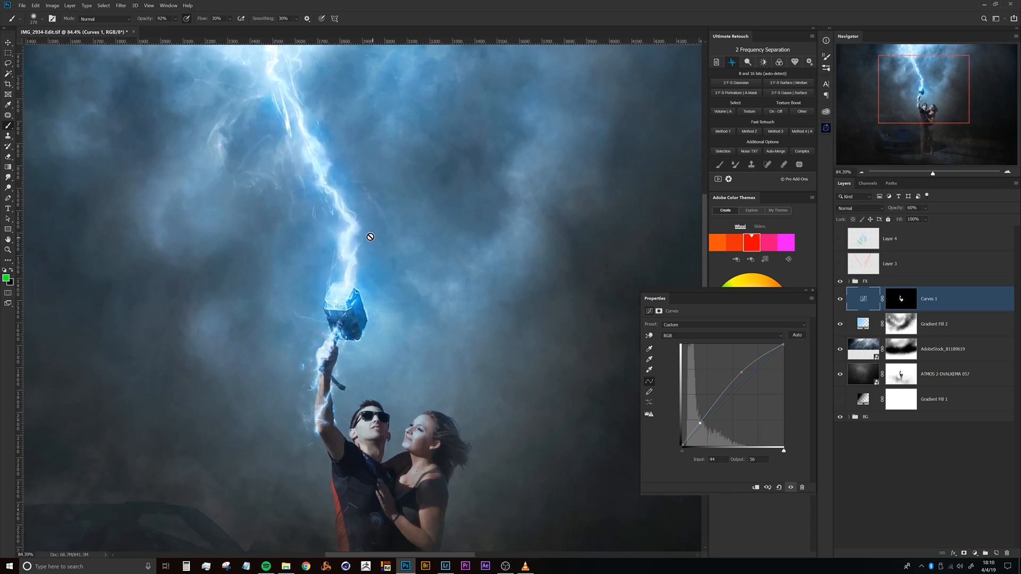
scroll(377, 285, down, 2)
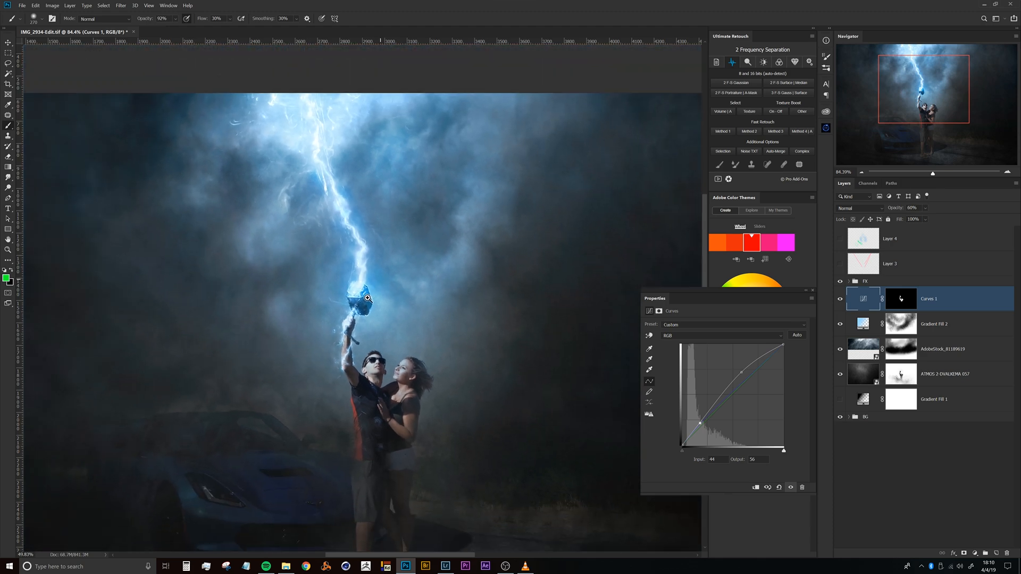
- Expand the BG group and open the contents of the Layer 1 smart object for editing
drag(369, 330, 346, 277)
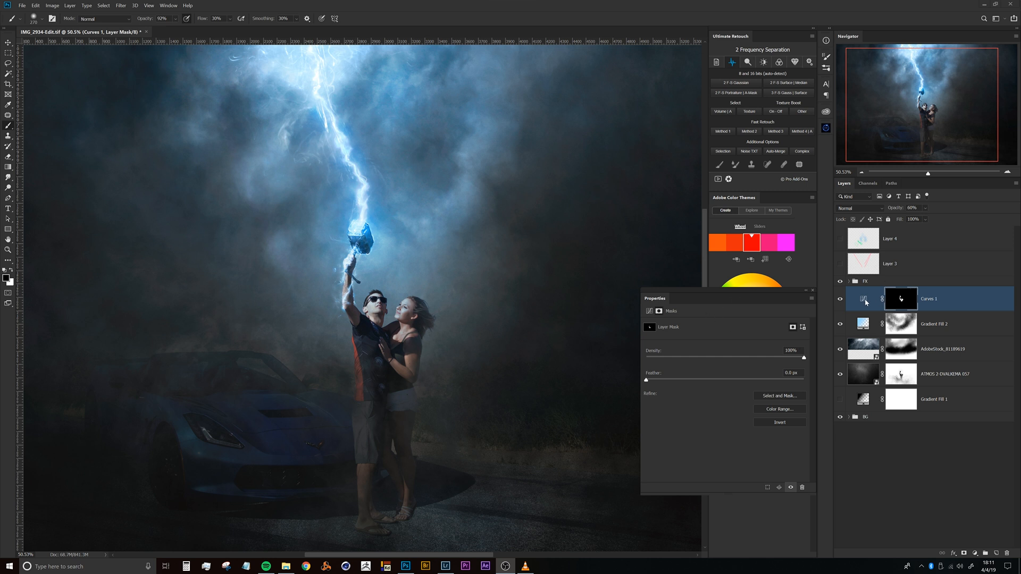
mouse_move(375, 303)
mouse_down()
mouse_move(397, 298)
mouse_move(394, 314)
mouse_move(392, 280)
mouse_move(379, 285)
mouse_up()
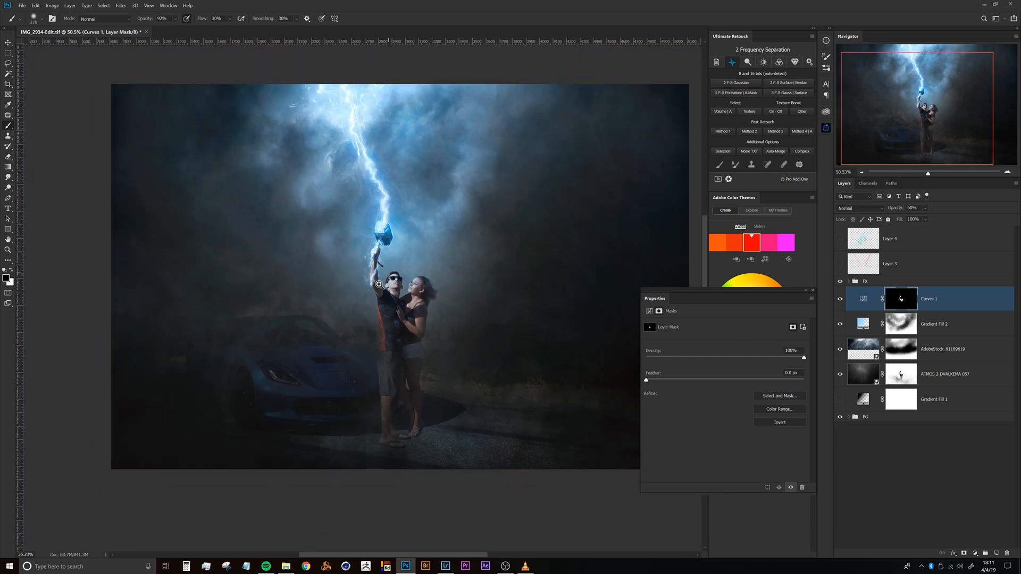
drag(383, 210, 376, 225)
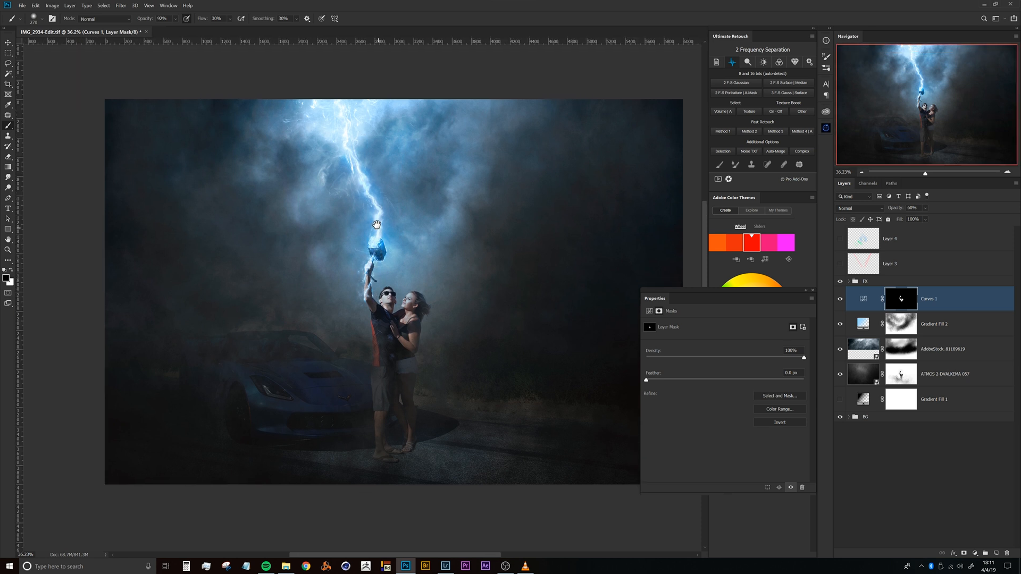
mouse_move(350, 329)
mouse_down()
mouse_move(360, 318)
mouse_move(337, 330)
mouse_up()
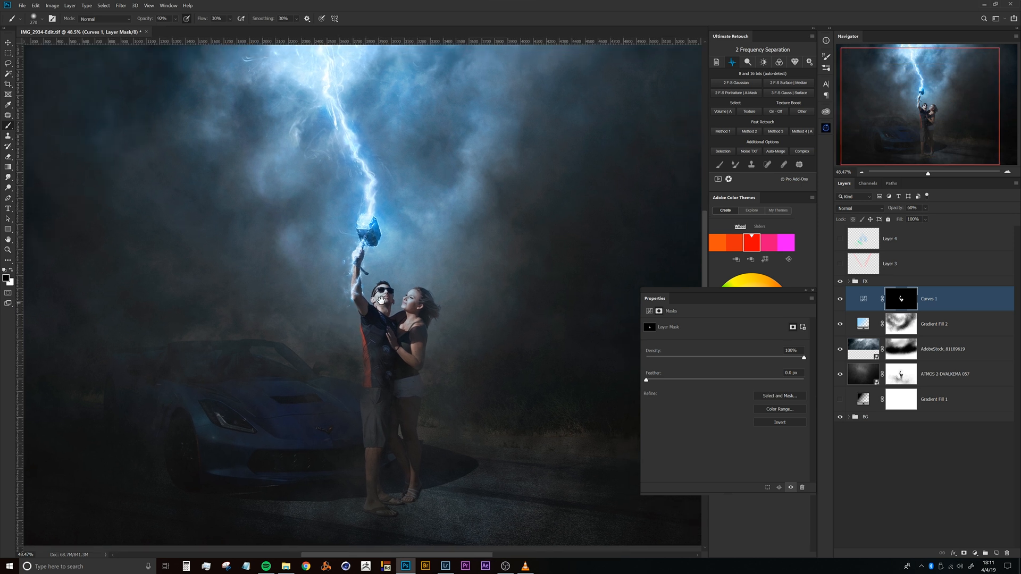
click(850, 417)
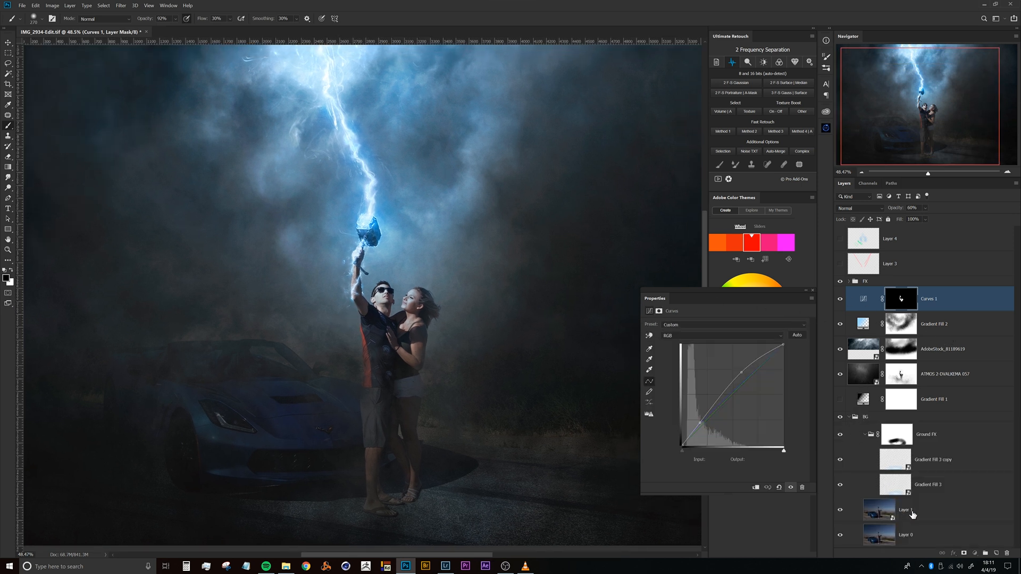
click(914, 511)
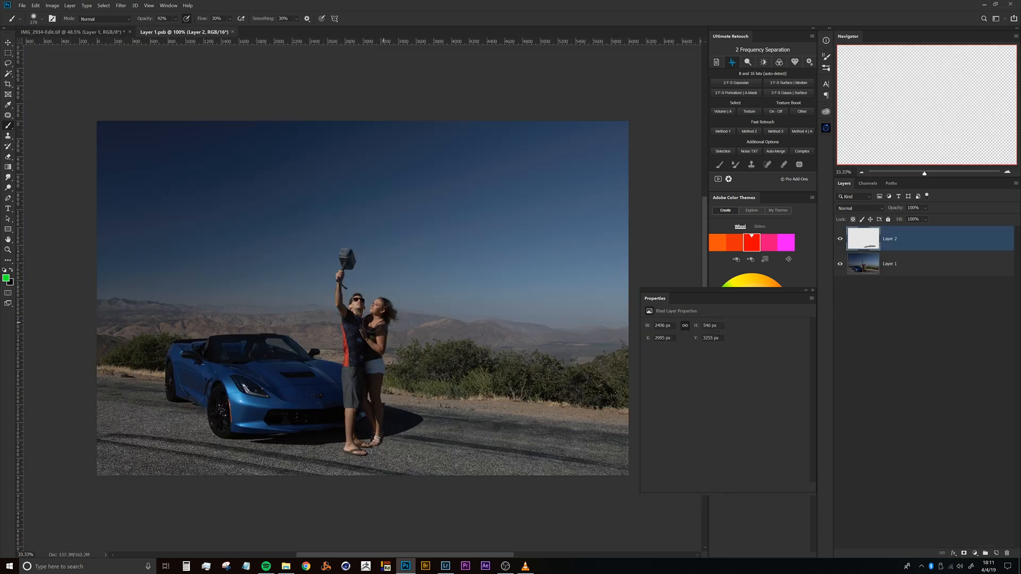
- Duplicate Layer 1 inside the smart object as a separate layer for retouching the car
drag(255, 386, 287, 339)
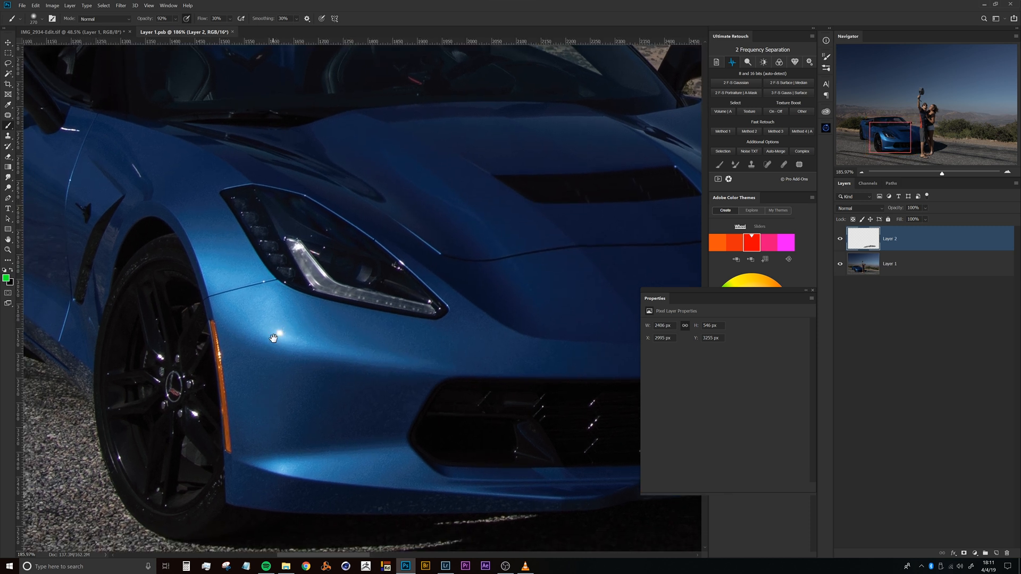
mouse_move(289, 339)
mouse_down()
mouse_move(275, 353)
mouse_move(281, 330)
mouse_up()
drag(365, 308, 343, 323)
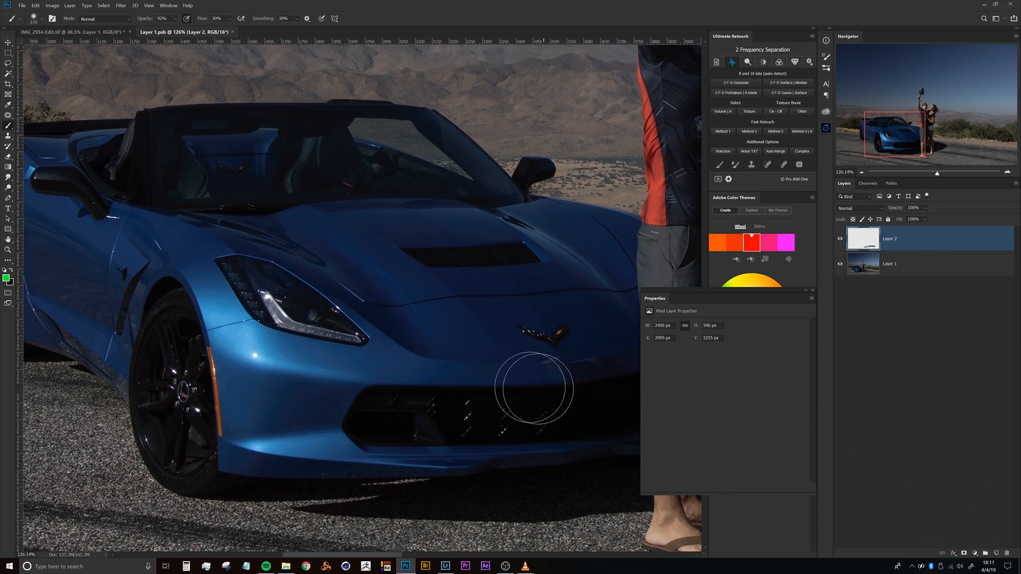
click(900, 273)
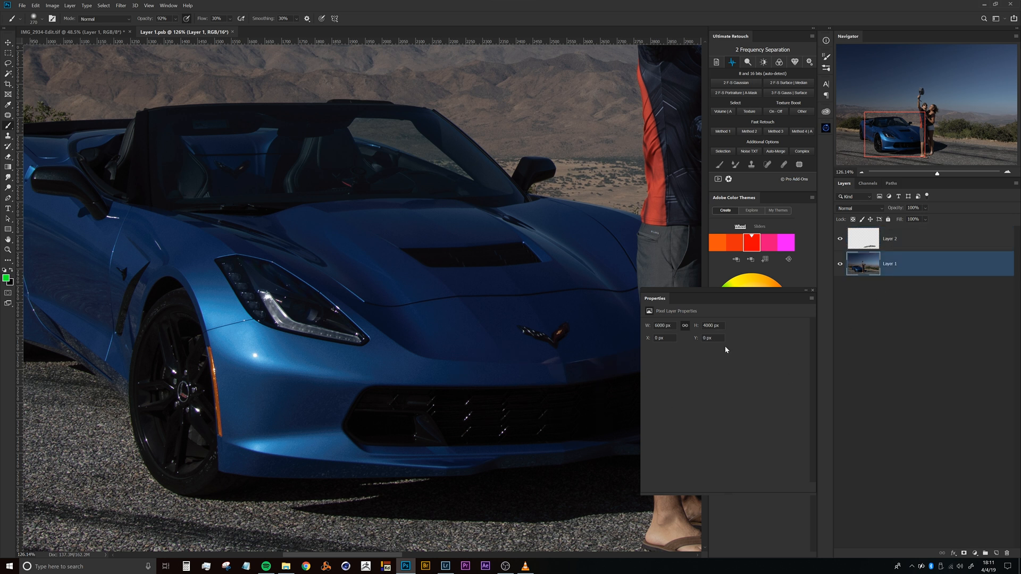
key(ctrl+j)
drag(245, 338, 275, 334)
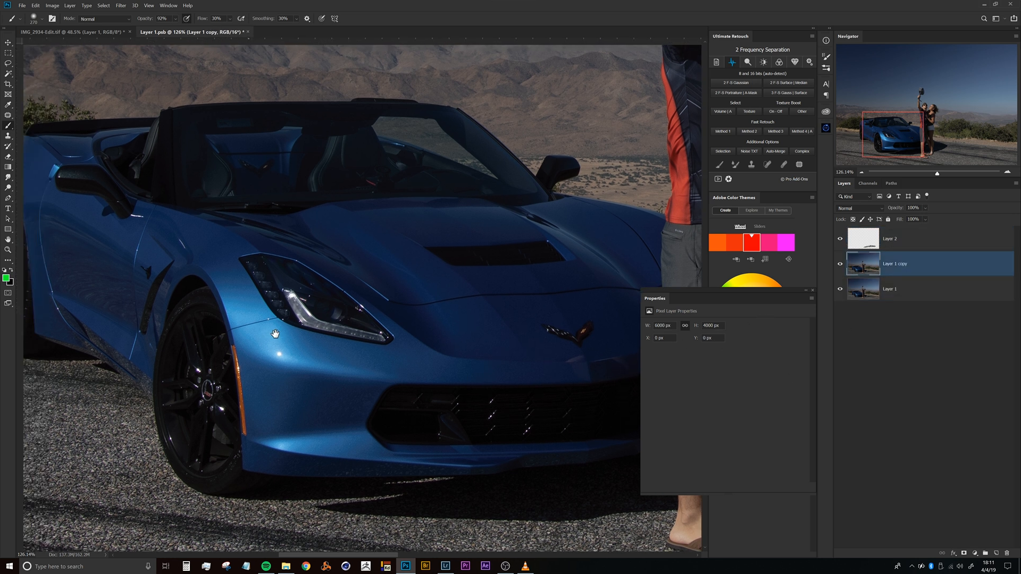
key(ctrl+r)
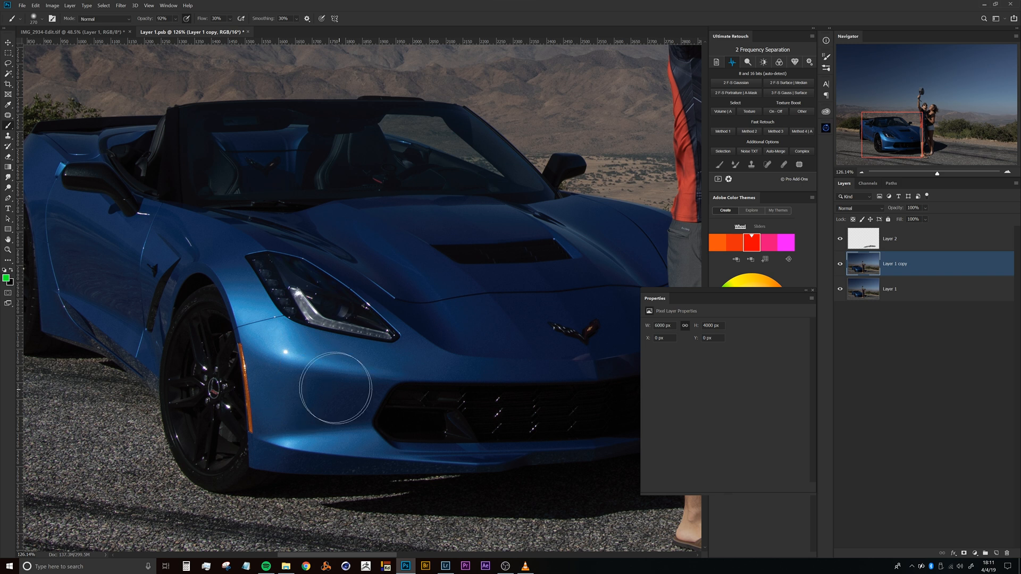
- Patch out the bright specular hotspots on the blue bodywork around the front wheel arch and bumper with the Patch tool
mouse_move(285, 348)
mouse_down()
mouse_move(307, 332)
mouse_move(261, 339)
mouse_move(285, 371)
mouse_move(318, 339)
mouse_move(294, 326)
mouse_move(362, 339)
mouse_move(372, 368)
mouse_up()
key(j)
key(ctrl+d)
mouse_move(322, 345)
mouse_down()
mouse_move(352, 372)
mouse_move(346, 359)
mouse_move(380, 370)
mouse_up()
mouse_move(259, 303)
mouse_down()
mouse_move(279, 351)
mouse_move(274, 305)
mouse_move(212, 314)
mouse_move(225, 323)
mouse_up()
drag(336, 303, 318, 310)
mouse_move(266, 255)
mouse_down()
mouse_move(300, 259)
mouse_move(291, 284)
mouse_move(306, 275)
mouse_move(283, 295)
mouse_move(316, 274)
mouse_move(248, 296)
mouse_up()
key(ctrl+d)
- Patch out the small bright glints around the upper part of the headlight
scroll(274, 270, down, 10)
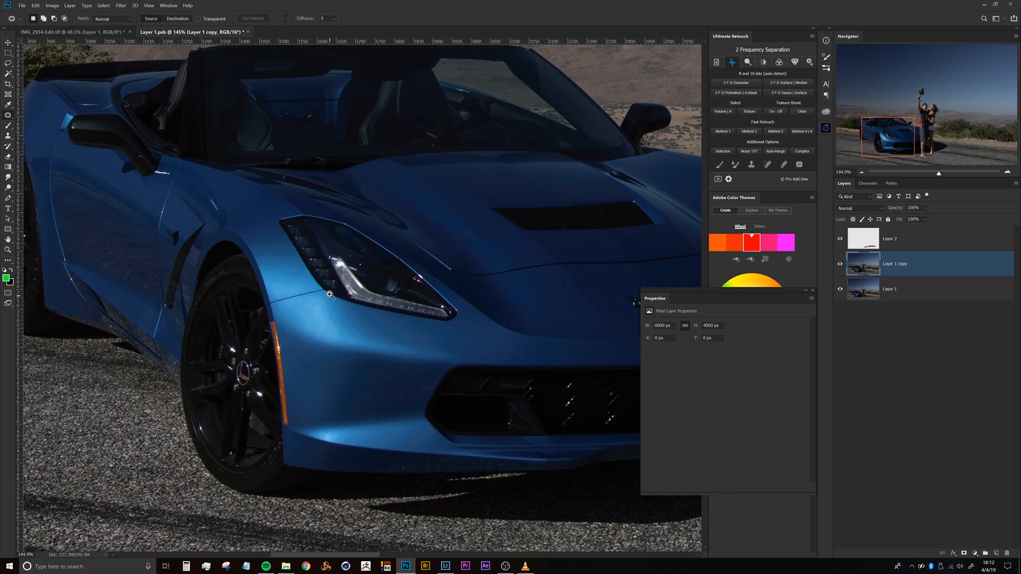
mouse_move(330, 295)
mouse_down()
mouse_move(362, 293)
mouse_move(346, 290)
mouse_up()
mouse_move(399, 260)
mouse_down()
mouse_move(321, 265)
mouse_move(339, 240)
mouse_move(353, 239)
mouse_move(332, 254)
mouse_move(343, 258)
mouse_up()
key(ctrl+d)
drag(290, 223, 314, 226)
key(ctrl+d)
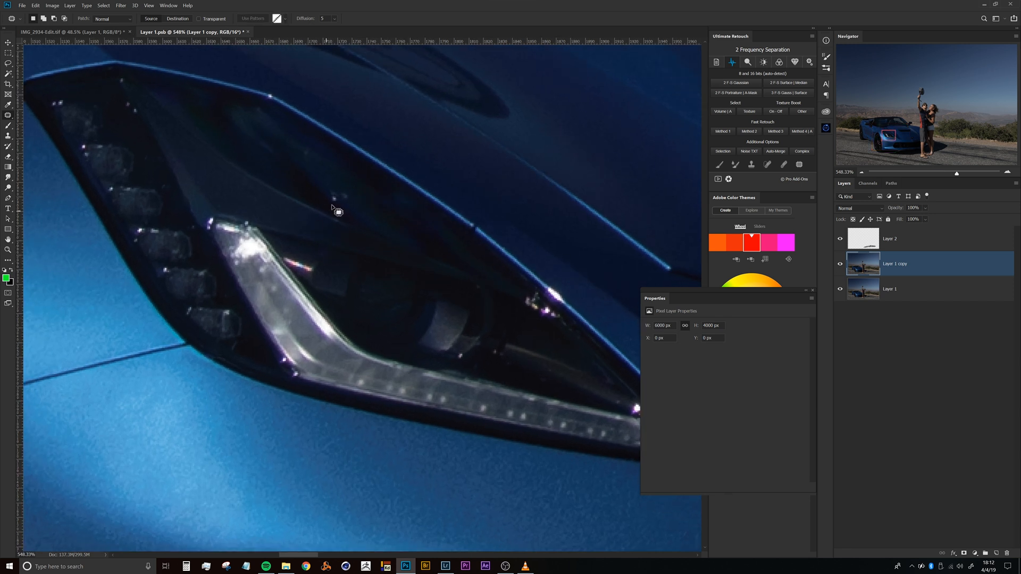
- Patch out the bright glints along the headlight's hood-side edge and at its pointed tip
drag(427, 325, 263, 266)
key(ctrl+r)
mouse_move(412, 242)
mouse_down()
mouse_move(436, 280)
mouse_move(399, 290)
mouse_move(385, 271)
mouse_up()
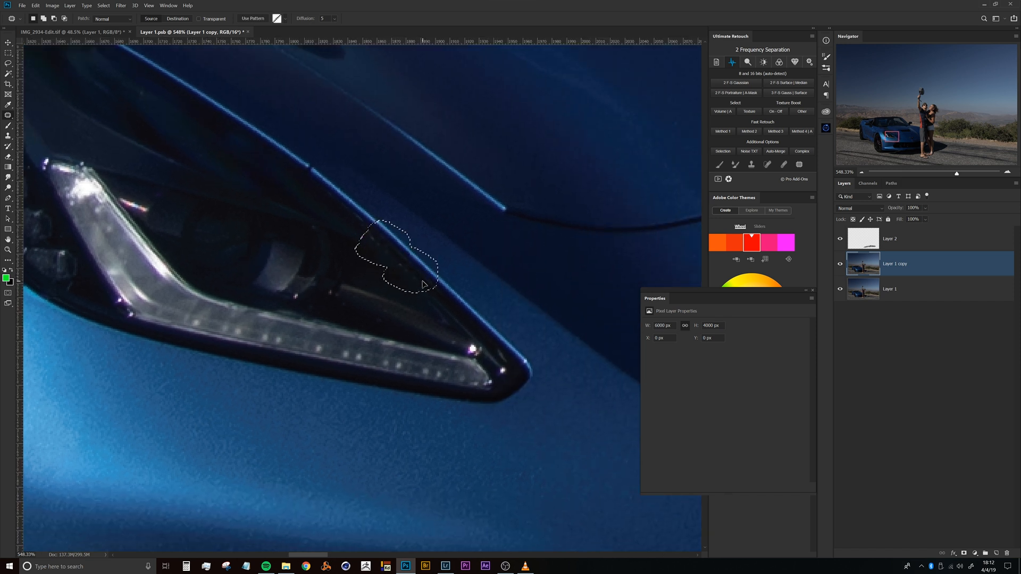
key(ctrl+d)
drag(454, 322, 388, 242)
drag(455, 284, 458, 289)
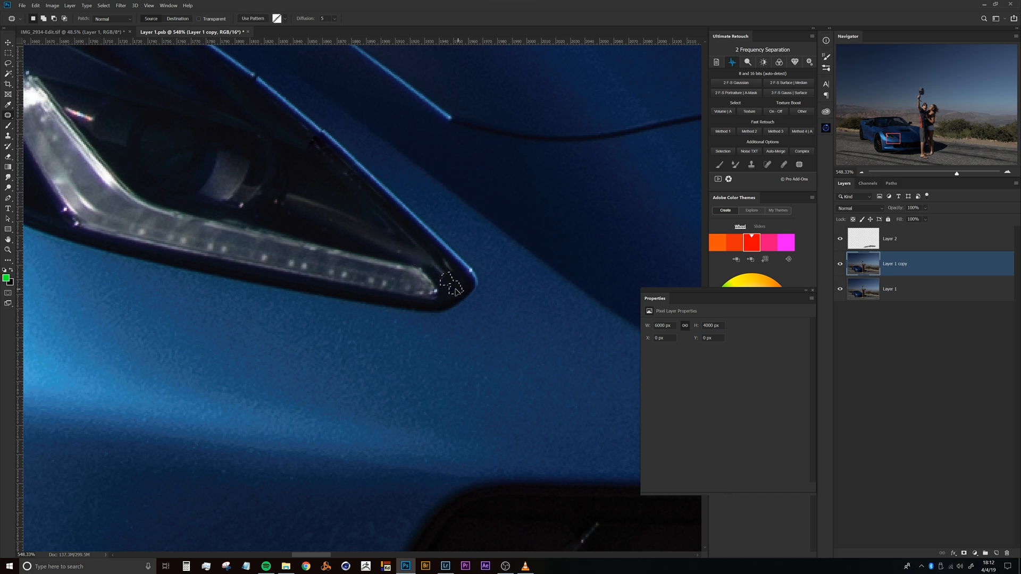
- Patch out the glint at the bend of the headlight's light strip and the red reflection beside the strip
drag(224, 234, 407, 332)
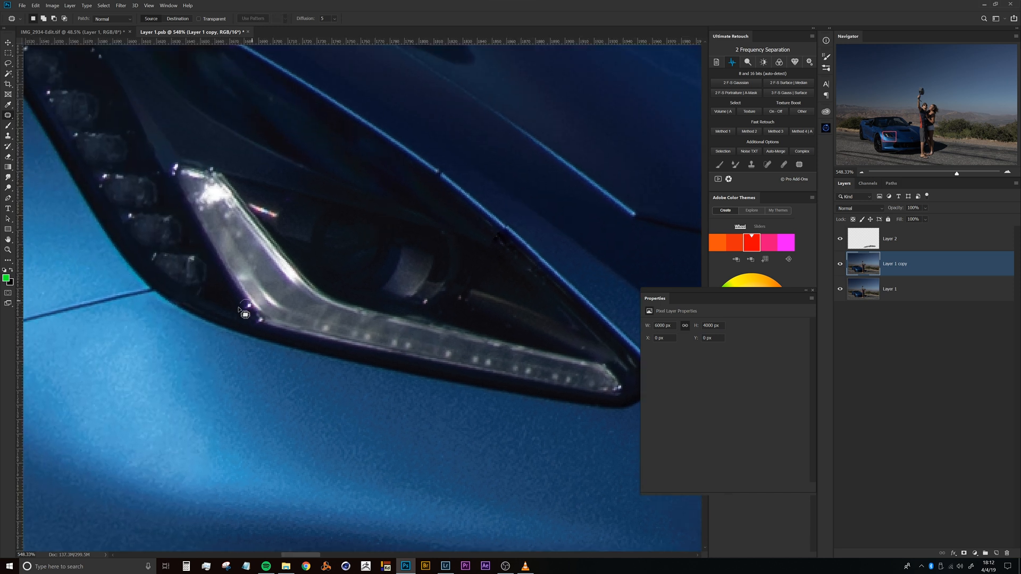
drag(260, 317, 261, 319)
mouse_move(252, 311)
mouse_down()
mouse_move(216, 298)
mouse_move(291, 359)
mouse_up()
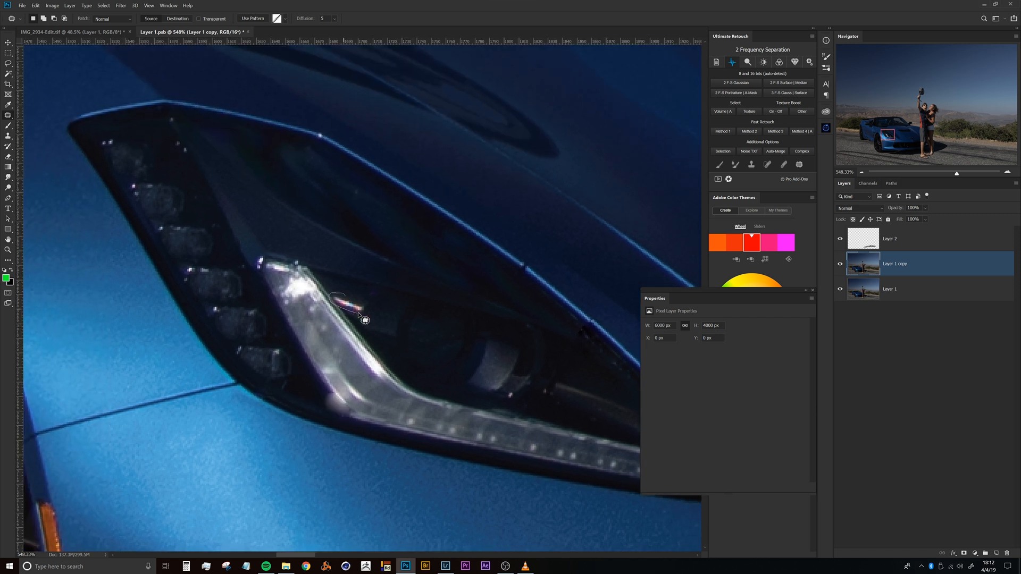
drag(362, 306, 372, 288)
key(ctrl+d)
- Patch out the glints in the headlight's upper corner, above the row of small lamps
drag(221, 195, 319, 278)
mouse_move(290, 241)
mouse_down()
mouse_move(291, 232)
mouse_move(290, 259)
mouse_up()
key(ctrl+d)
drag(215, 223, 209, 222)
drag(207, 224, 233, 218)
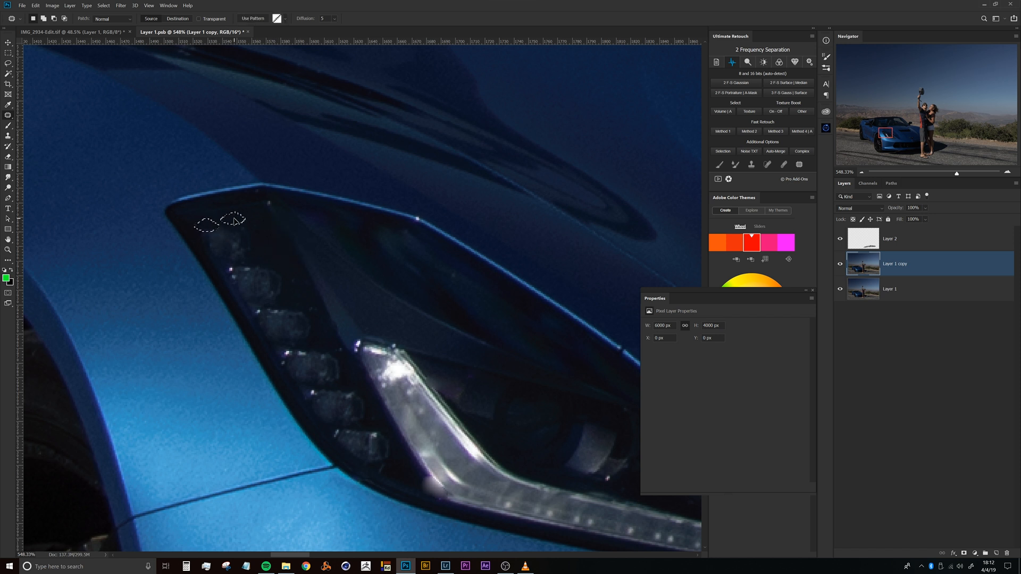
drag(232, 285, 257, 253)
key(ctrl+d)
- Patch out the bright specks on the row of small lamps along the headlight's wheel-side edge
drag(260, 309, 258, 312)
drag(263, 310, 294, 320)
mouse_move(306, 354)
mouse_down()
mouse_move(293, 350)
mouse_move(320, 348)
mouse_up()
drag(315, 389, 340, 386)
key(ctrl+d)
drag(347, 422, 345, 424)
mouse_move(341, 436)
mouse_down()
mouse_move(330, 418)
mouse_move(379, 435)
mouse_up()
drag(379, 435, 375, 417)
key(ctrl+d)
- Patch over the blown highlights and glints at the upper end of the headlight's light strip
drag(384, 355, 303, 354)
drag(384, 354, 463, 355)
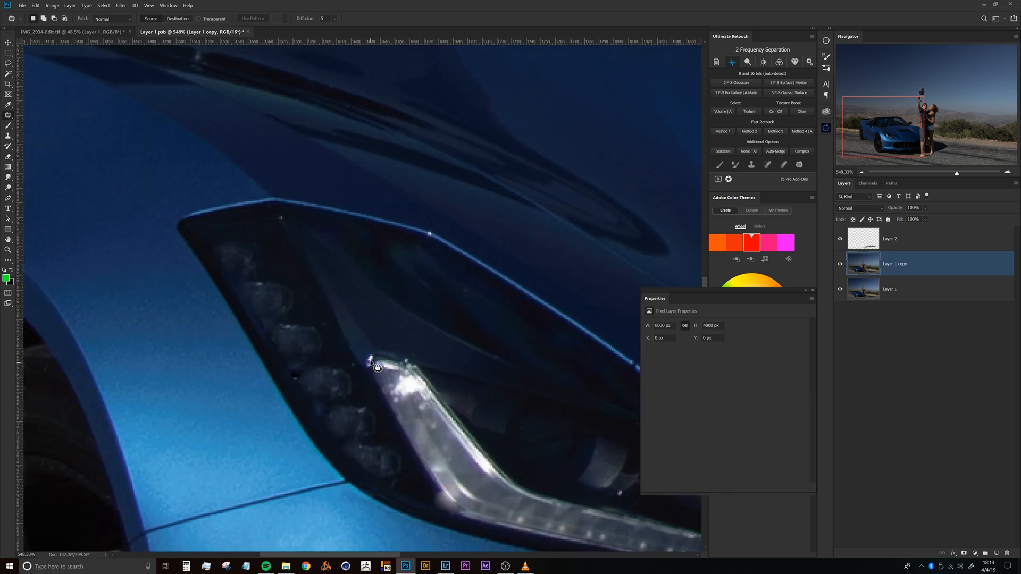
mouse_move(396, 330)
mouse_down()
mouse_move(341, 331)
mouse_move(463, 345)
mouse_move(409, 353)
mouse_up()
drag(407, 354, 438, 391)
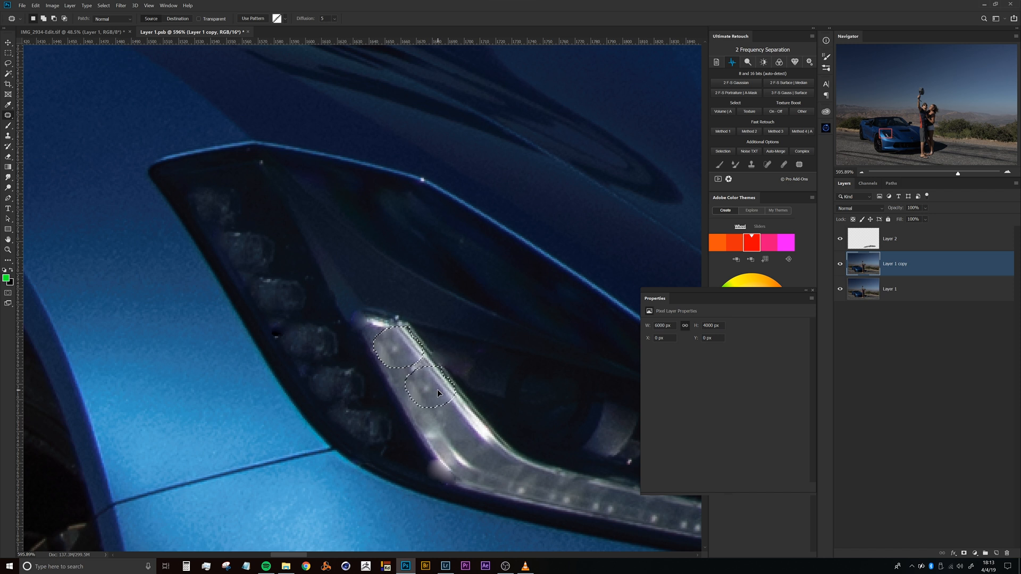
key(ctrl+d)
mouse_move(377, 313)
mouse_down()
mouse_move(367, 314)
mouse_move(413, 359)
mouse_move(372, 358)
mouse_up()
key(ctrl+d)
- Patch out small bright glints around the front wheel and its spokes
drag(419, 384, 260, 335)
drag(233, 394, 266, 363)
right_click(266, 363)
click(228, 335)
drag(227, 336, 245, 316)
key(ctrl+d)
mouse_move(269, 396)
mouse_down()
mouse_move(271, 320)
mouse_move(258, 270)
mouse_up()
mouse_move(362, 402)
mouse_down()
mouse_move(351, 385)
mouse_move(360, 380)
mouse_up()
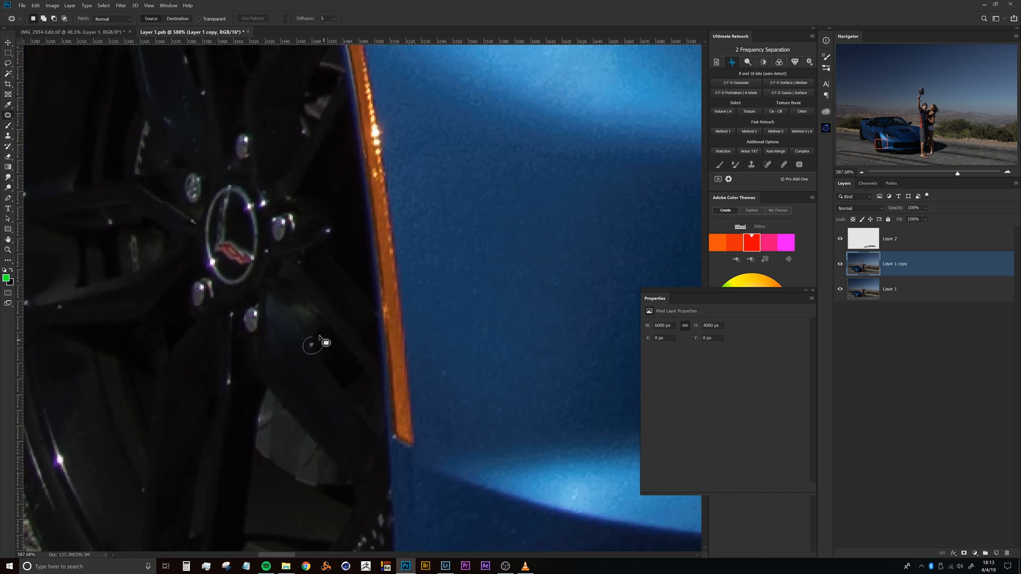
drag(321, 339, 319, 340)
drag(311, 353, 317, 376)
key(ctrl+d)
- Patch out the glints around the wheel's centre emblem and lug nuts, redoing the patch on the emblem ring
drag(299, 296, 268, 296)
mouse_move(280, 237)
mouse_down()
mouse_move(320, 238)
mouse_move(291, 243)
mouse_move(269, 215)
mouse_move(269, 243)
mouse_up()
drag(267, 251, 277, 270)
key(ctrl+d)
mouse_move(228, 318)
mouse_down()
mouse_move(203, 347)
mouse_move(207, 367)
mouse_up()
key(ctrl+z)
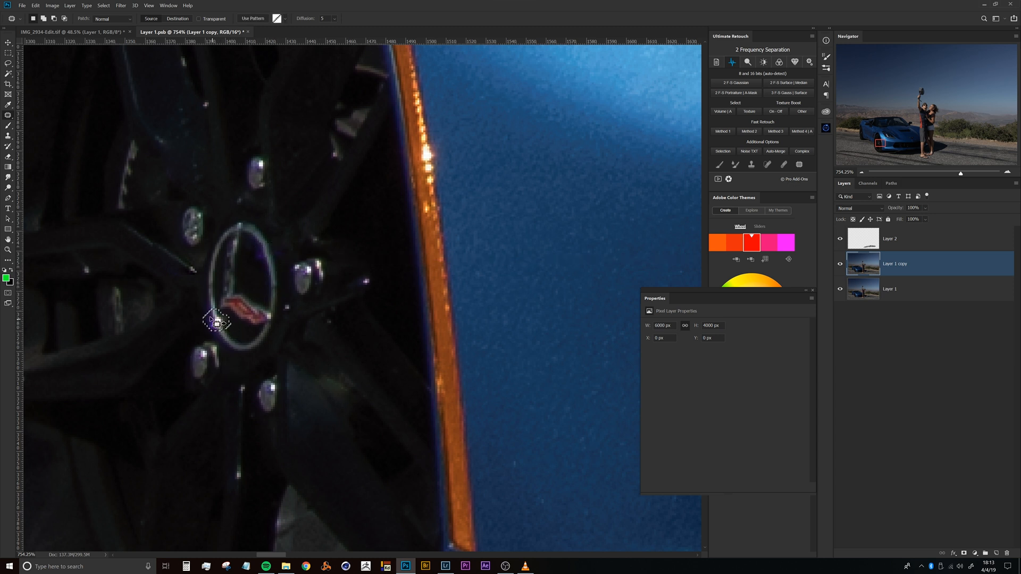
drag(214, 322, 219, 339)
key(ctrl+d)
- Patch out the white streak beside the side mirror and the second streak on the nearby fender contour
scroll(250, 322, down, 5)
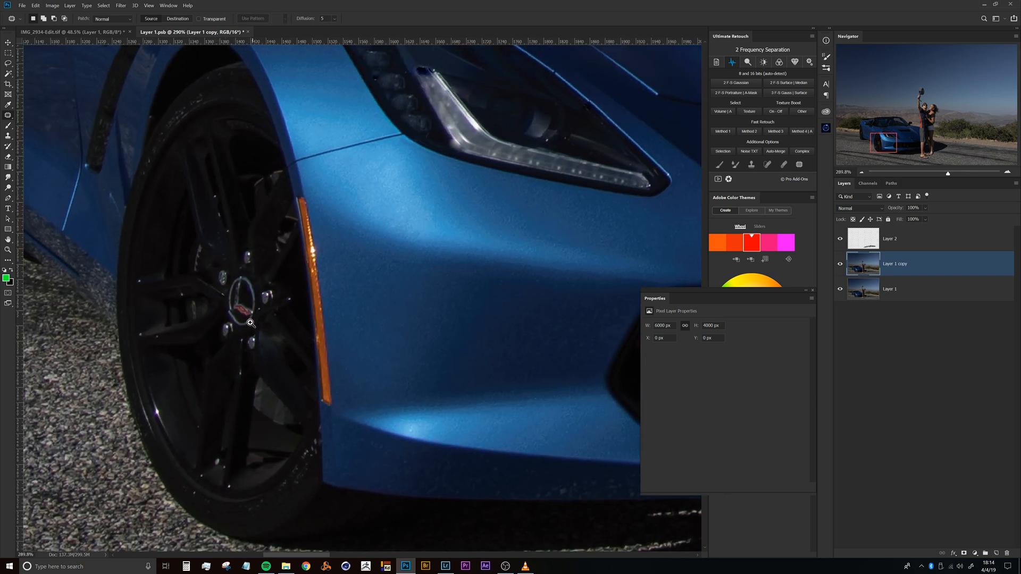
scroll(247, 319, down, 3)
drag(283, 340, 336, 474)
drag(196, 222, 237, 249)
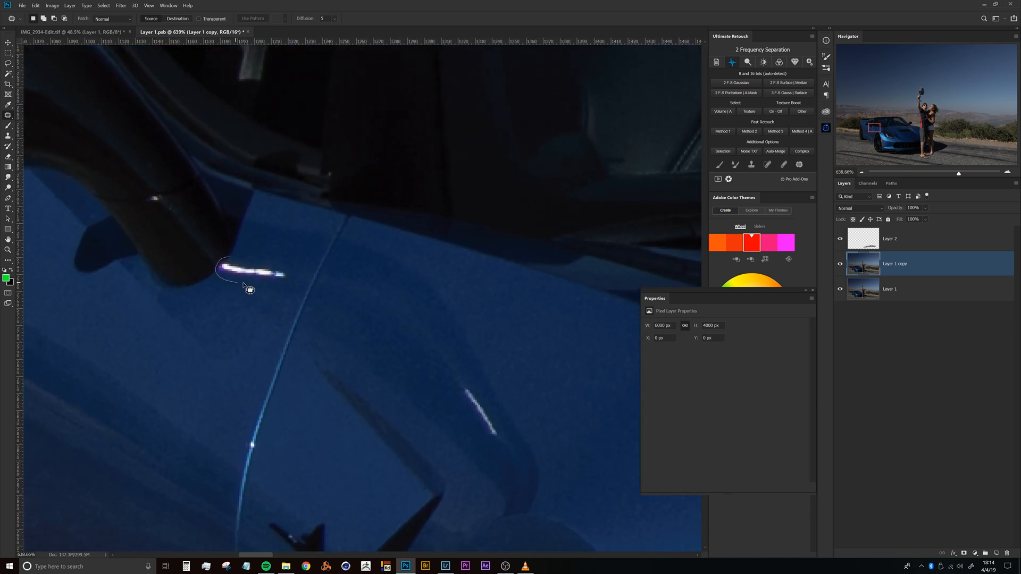
mouse_move(295, 277)
mouse_down()
mouse_move(273, 262)
mouse_move(257, 309)
mouse_up()
key(ctrl+d)
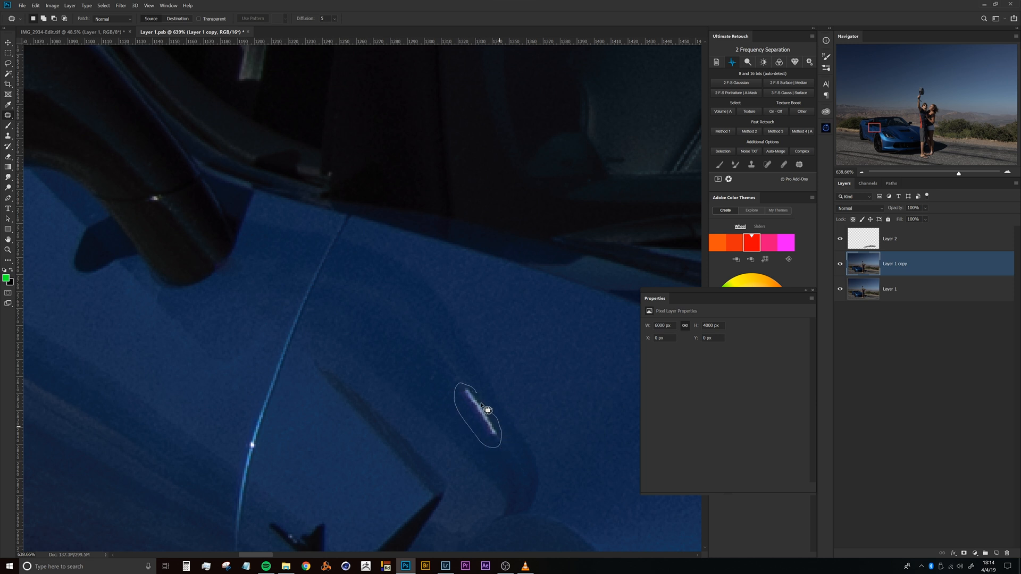
mouse_move(488, 411)
mouse_down()
mouse_move(456, 357)
mouse_move(438, 338)
mouse_move(431, 346)
mouse_up()
key(ctrl+d)
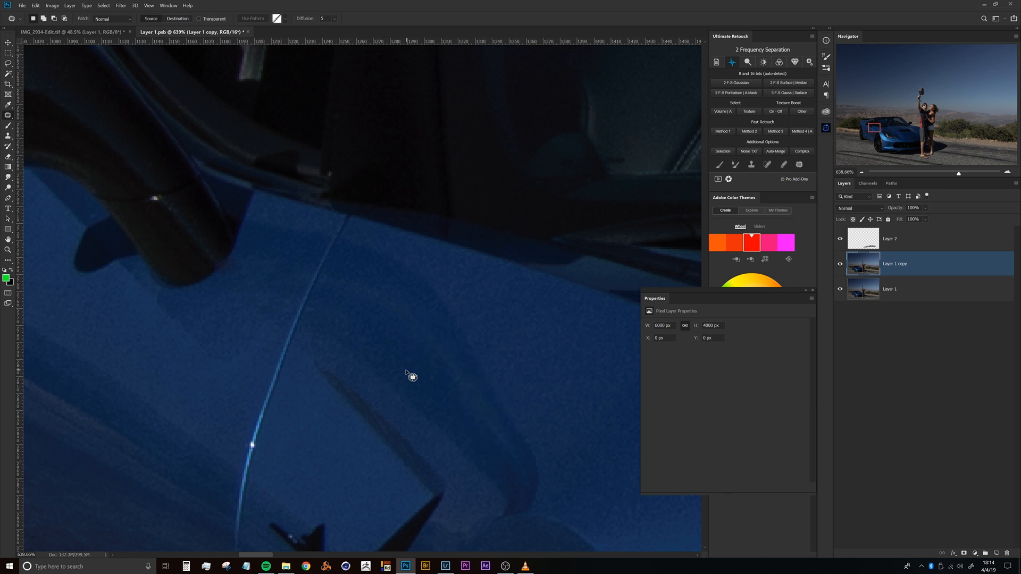
- Set the Clone Stamp to Darken mode with aligned sampling off and reduce its soft brush size
scroll(242, 424, down, 10)
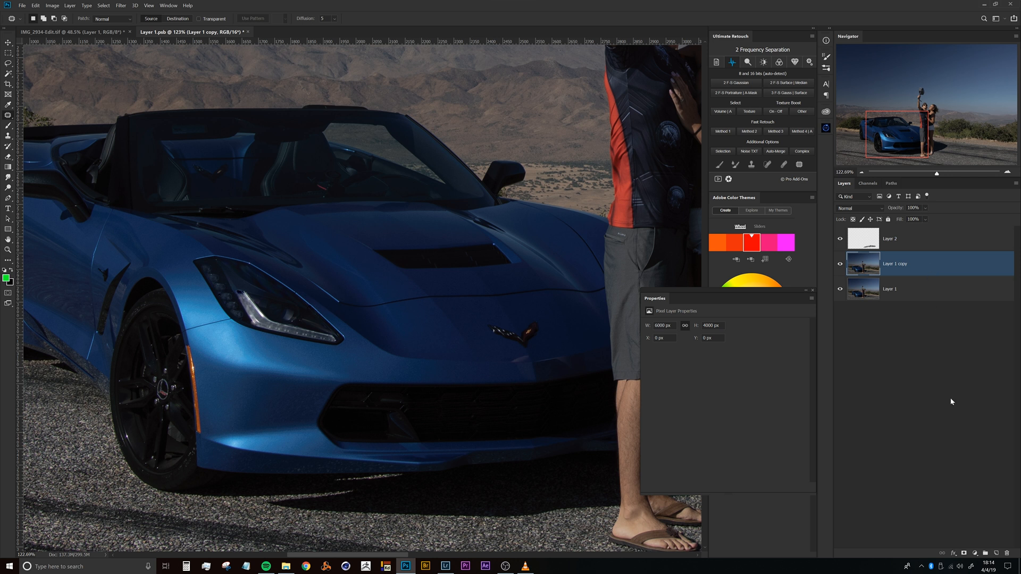
key(s)
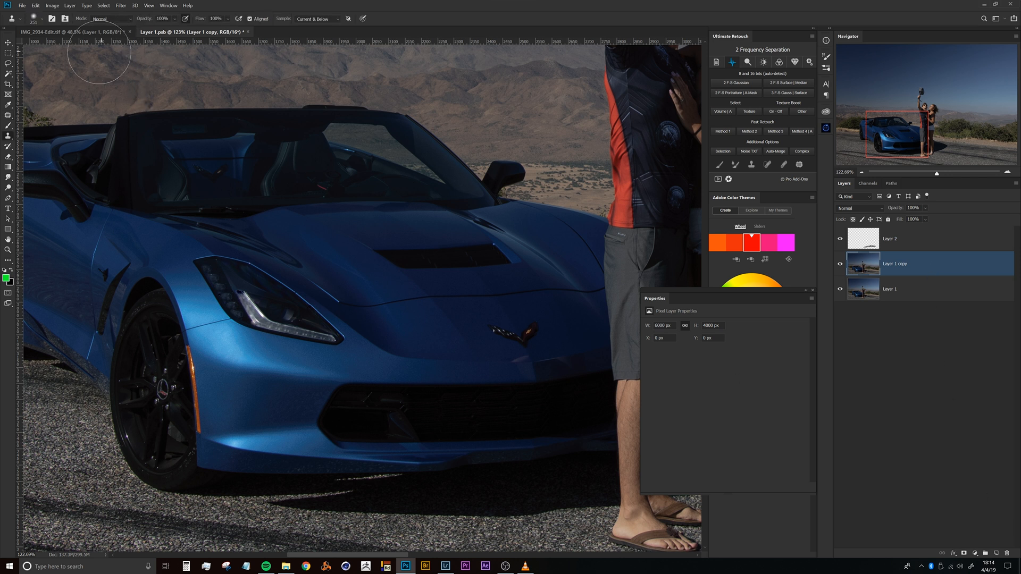
click(107, 20)
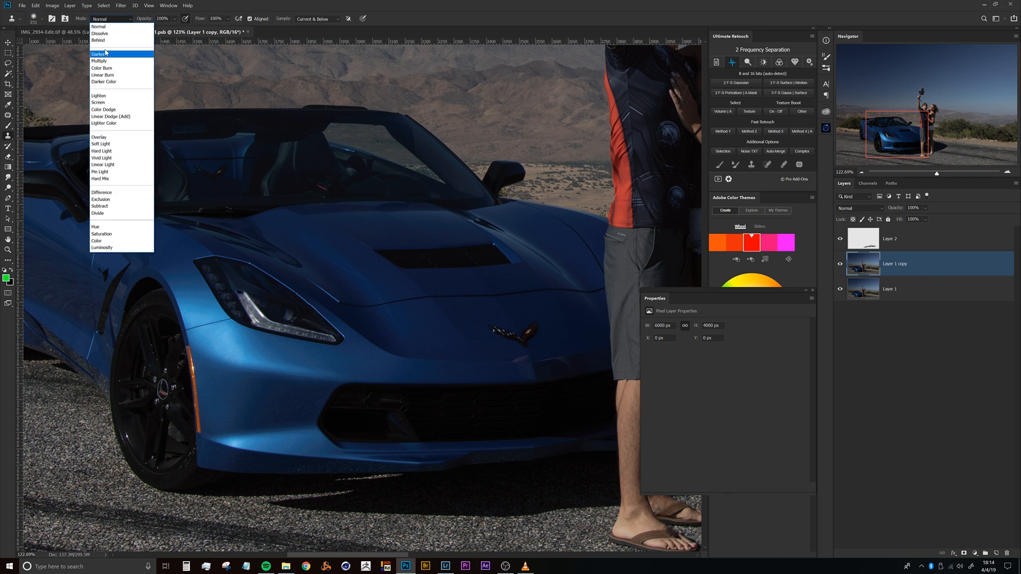
click(108, 55)
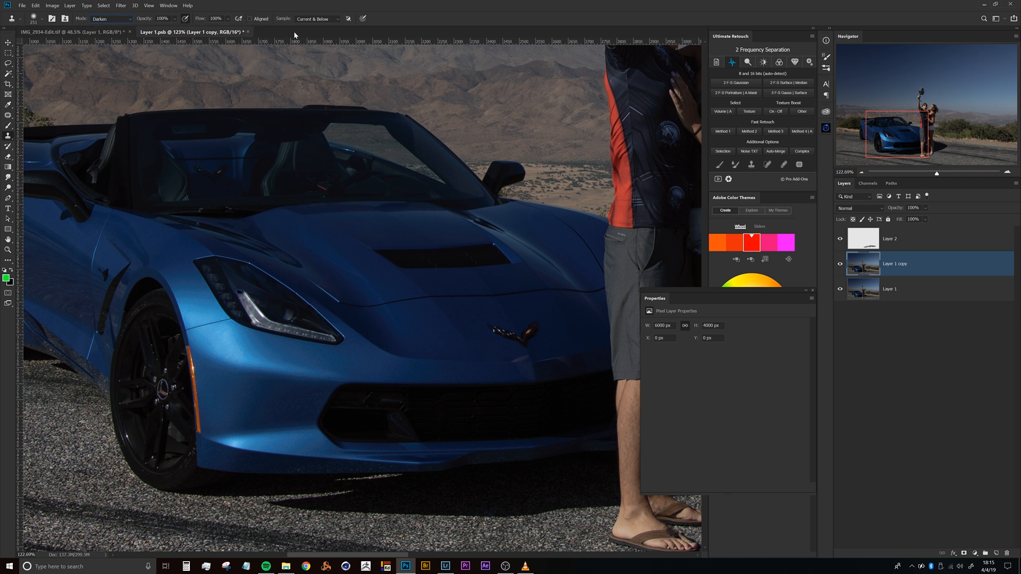
drag(303, 335, 265, 329)
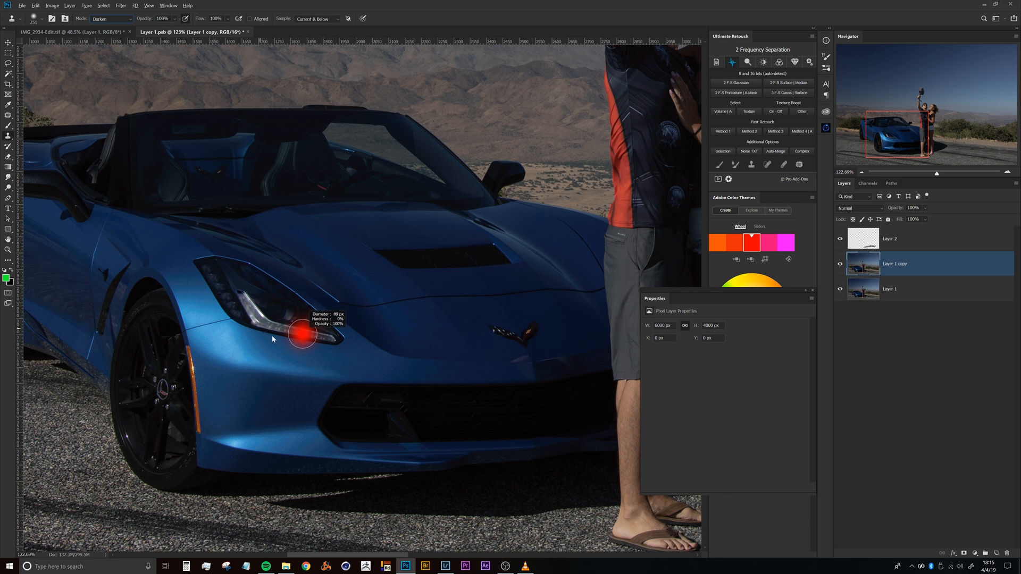
- Try cloning darker paint over the fender highlight below the headlight, and undo the strokes
mouse_move(308, 354)
mouse_down()
mouse_move(324, 349)
mouse_move(316, 355)
mouse_up()
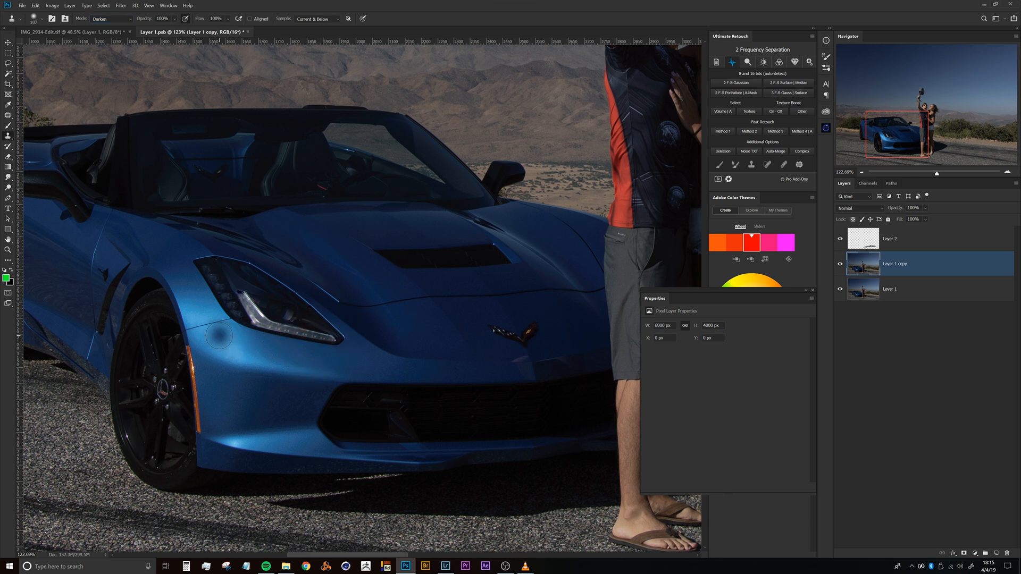
key(ctrl+z)
mouse_move(264, 354)
mouse_down()
mouse_move(217, 344)
mouse_move(277, 345)
mouse_up()
key(ctrl+z)
key(ctrl+z)
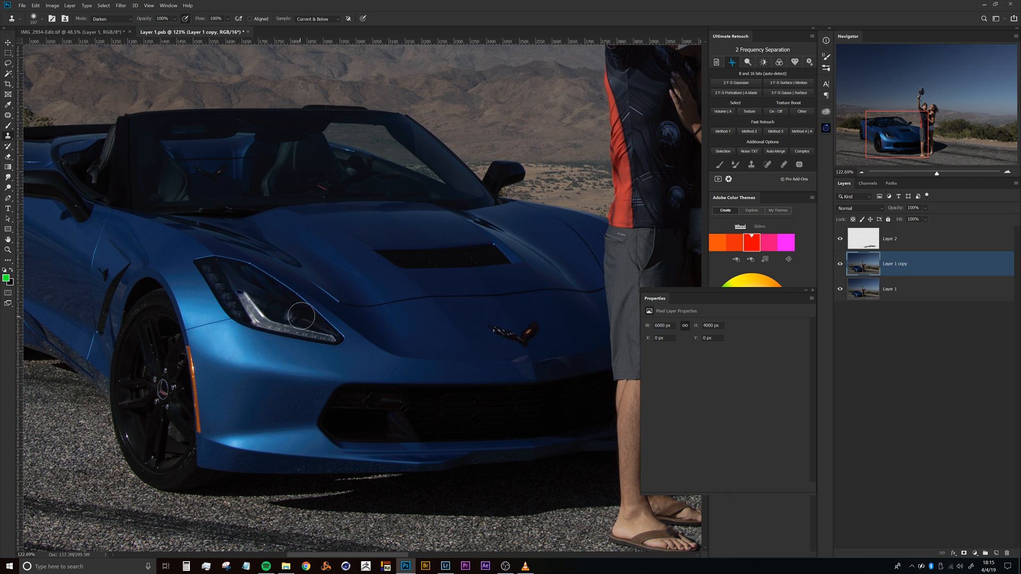
scroll(287, 322, down, 3)
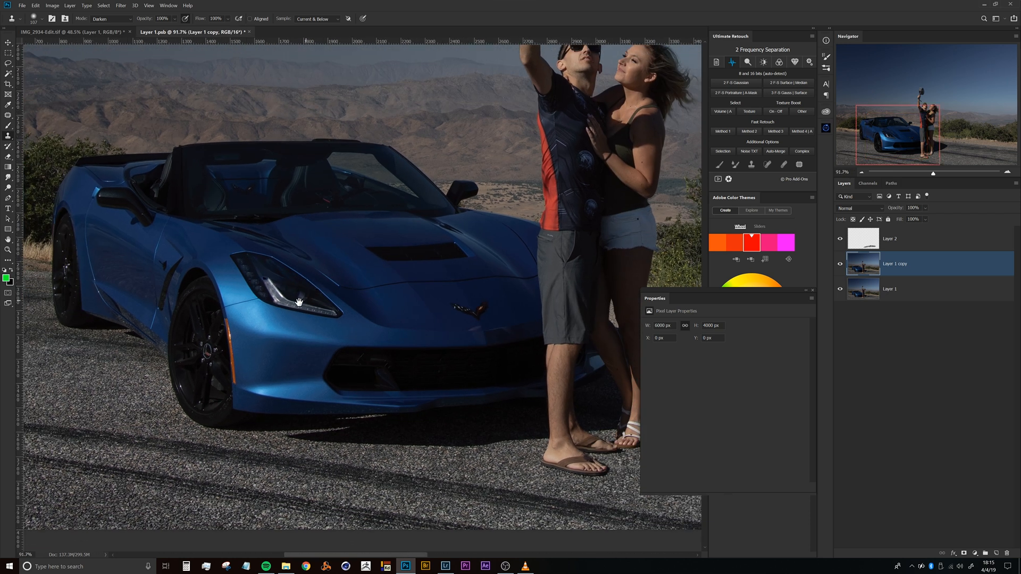
drag(299, 302, 281, 315)
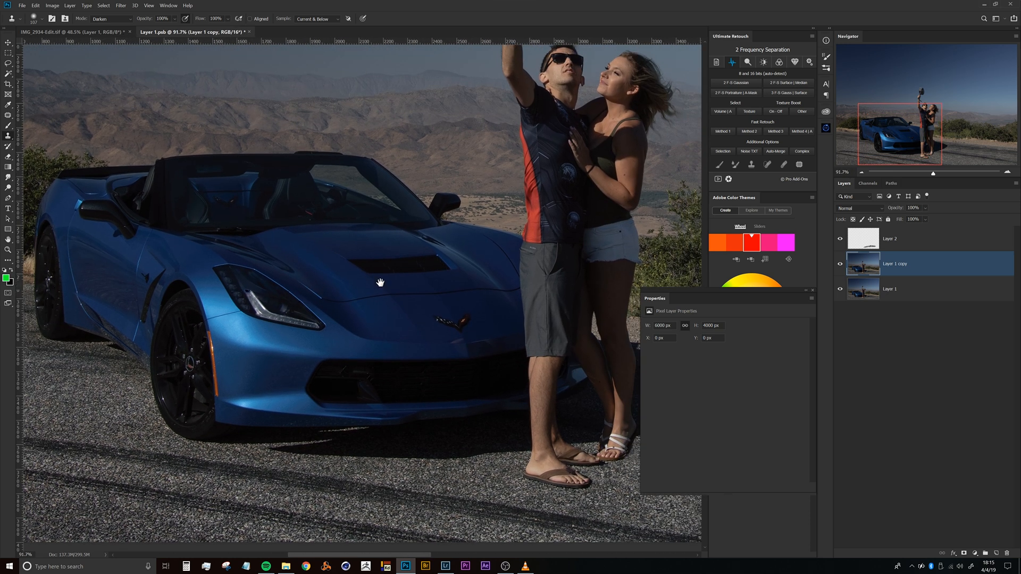
- Make Layer 2 the active layer and return the Clone Stamp to Normal mode
click(921, 250)
click(112, 19)
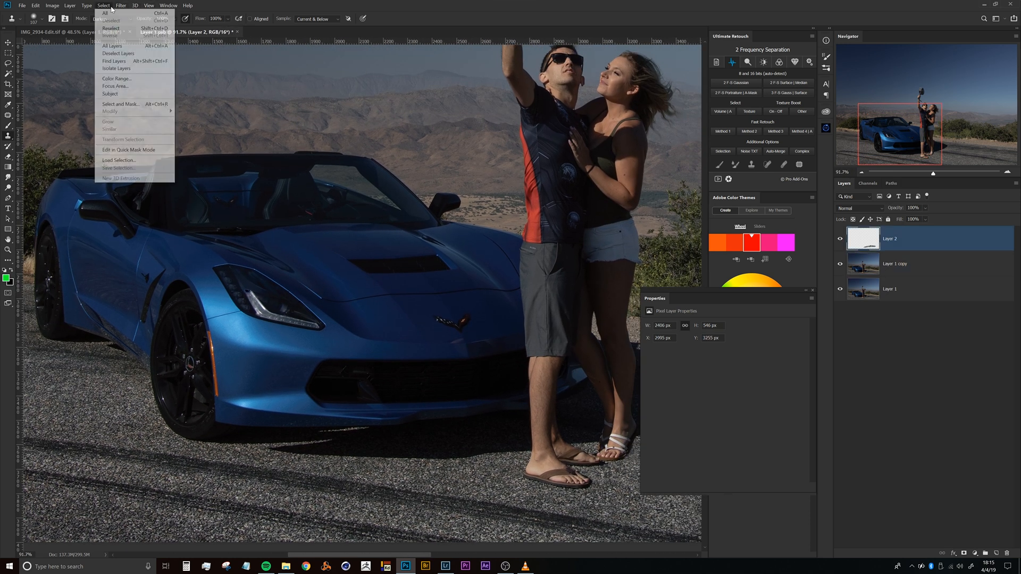
click(112, 20)
click(112, 19)
click(109, 25)
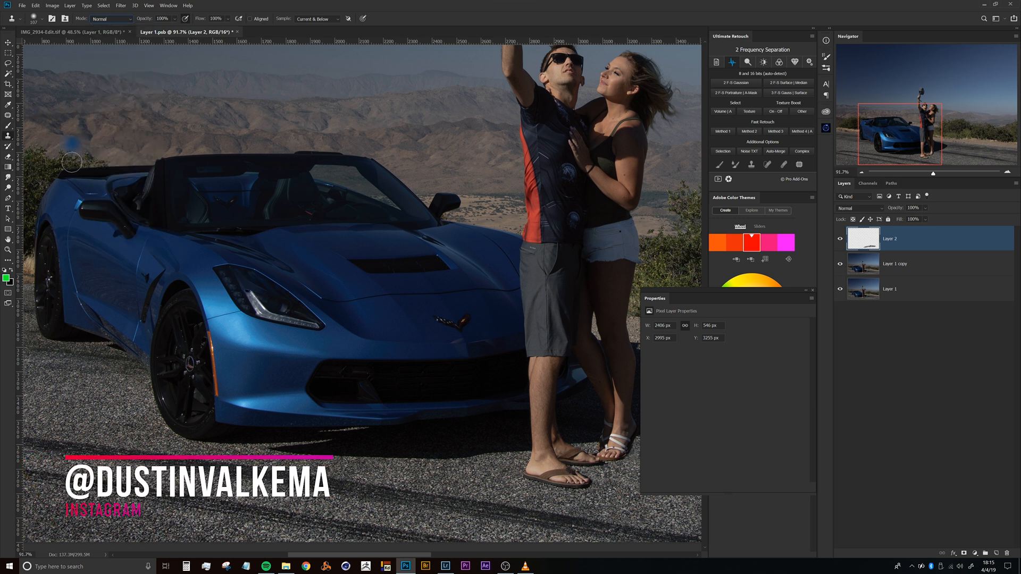
- Add a Curves adjustment above Layer 2 and lower its white point to output 63, keeping the blend mode Normal
drag(326, 308, 333, 268)
drag(292, 294, 351, 283)
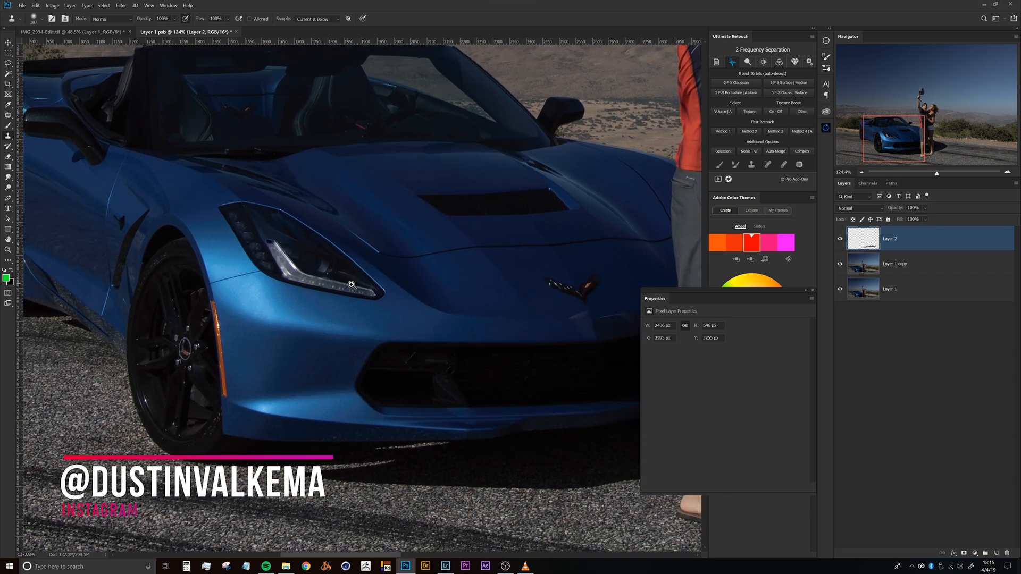
click(976, 554)
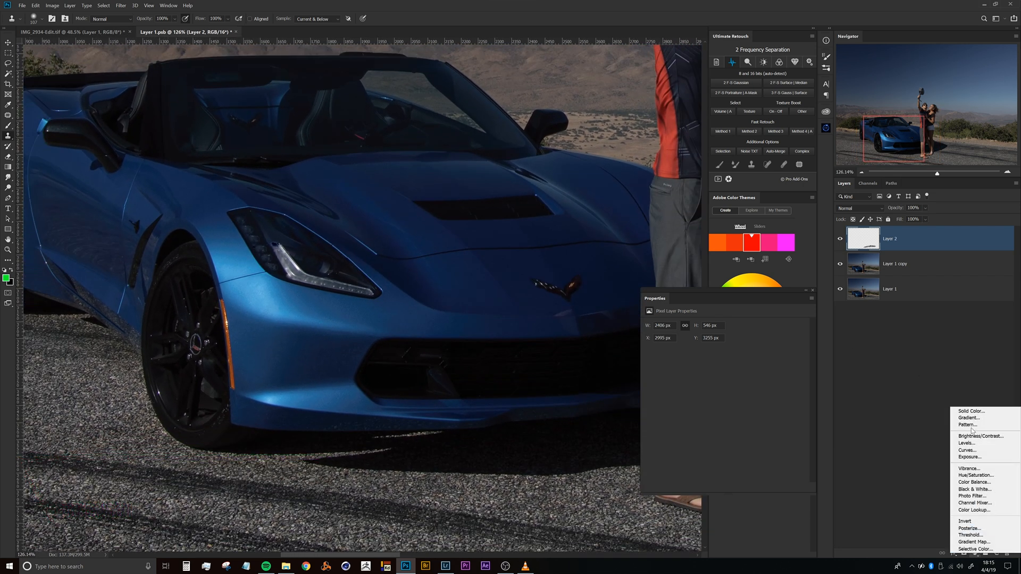
click(975, 452)
drag(732, 399, 739, 404)
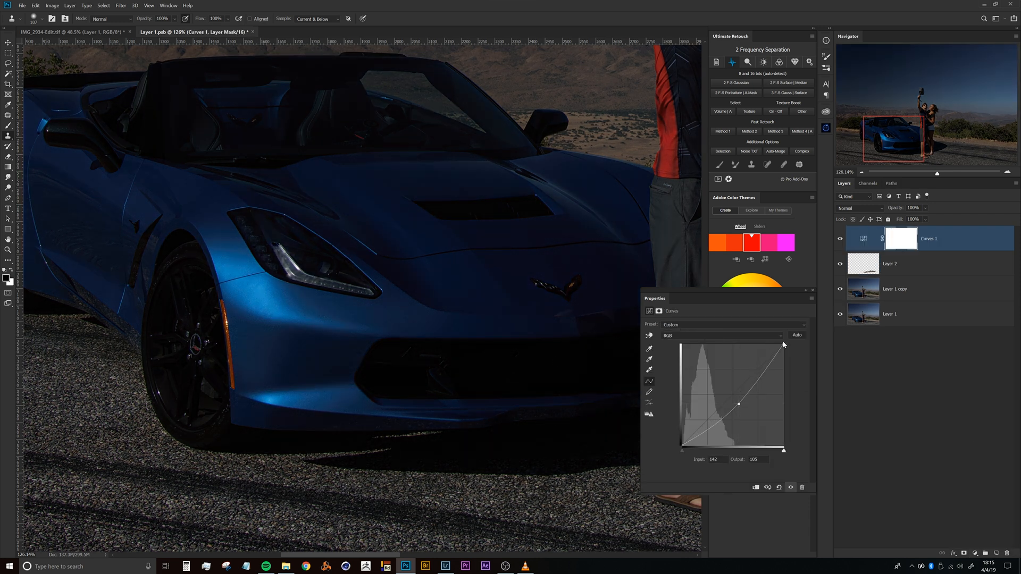
drag(739, 404, 777, 458)
drag(784, 344, 802, 427)
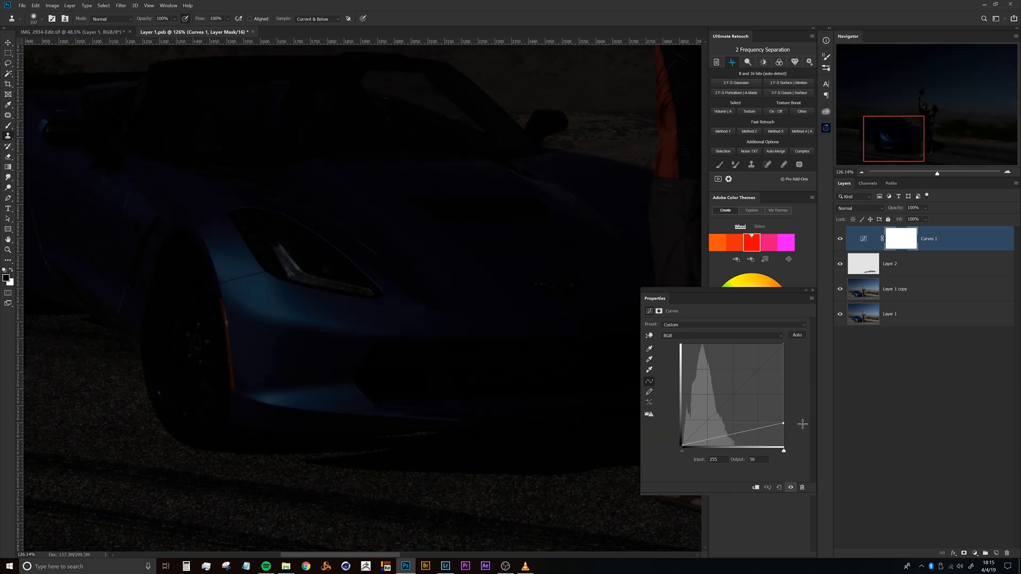
click(859, 208)
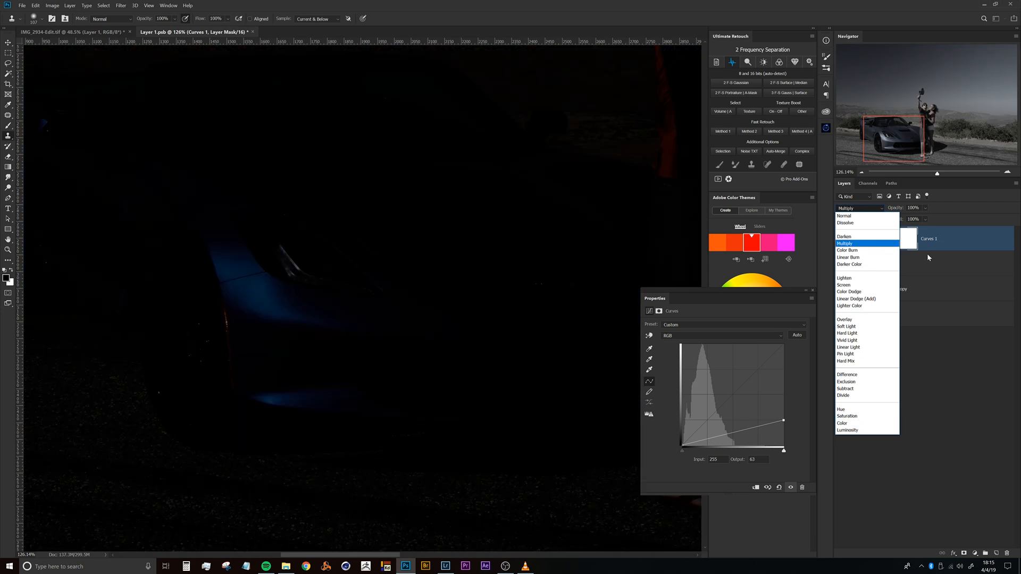
click(943, 245)
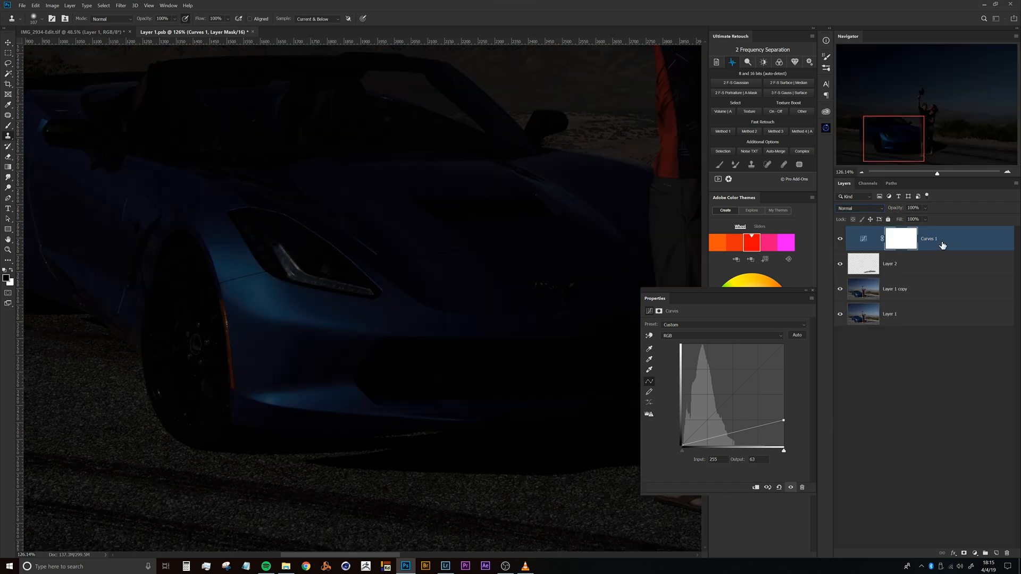
- Invert the Curves 1 layer mask to black so the darkening is hidden
click(866, 241)
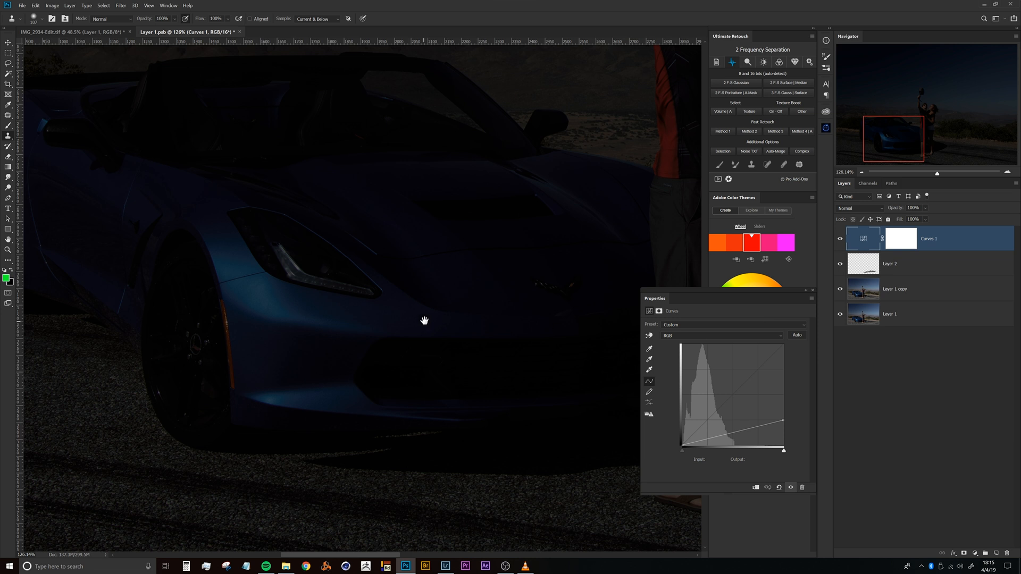
drag(424, 320, 429, 342)
click(899, 239)
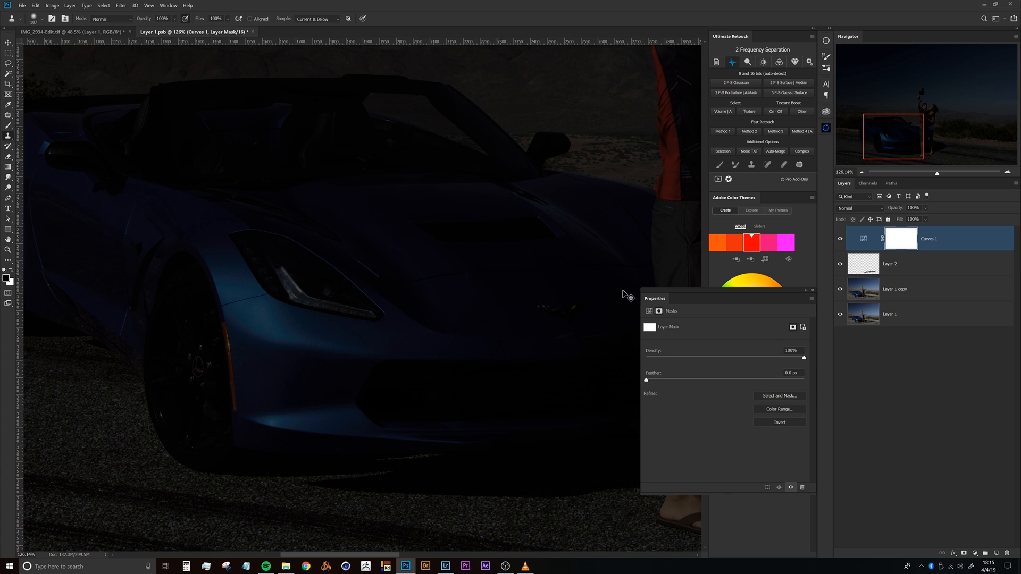
key(ctrl+i)
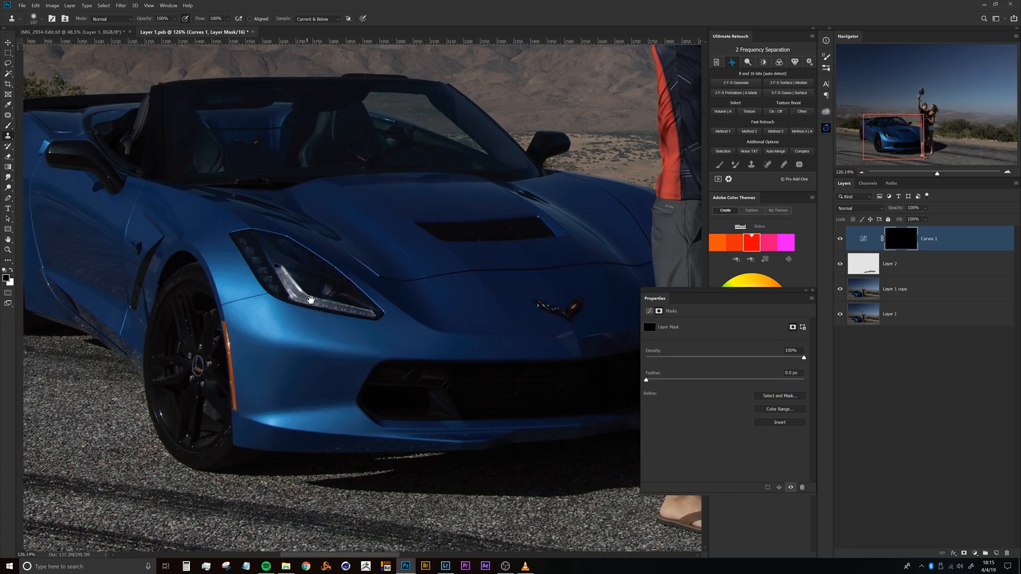
- With a soft white brush at 30% opacity, paint the darkening onto the fender and lower bumper highlights
scroll(351, 295, left, 3)
key(b)
key(x)
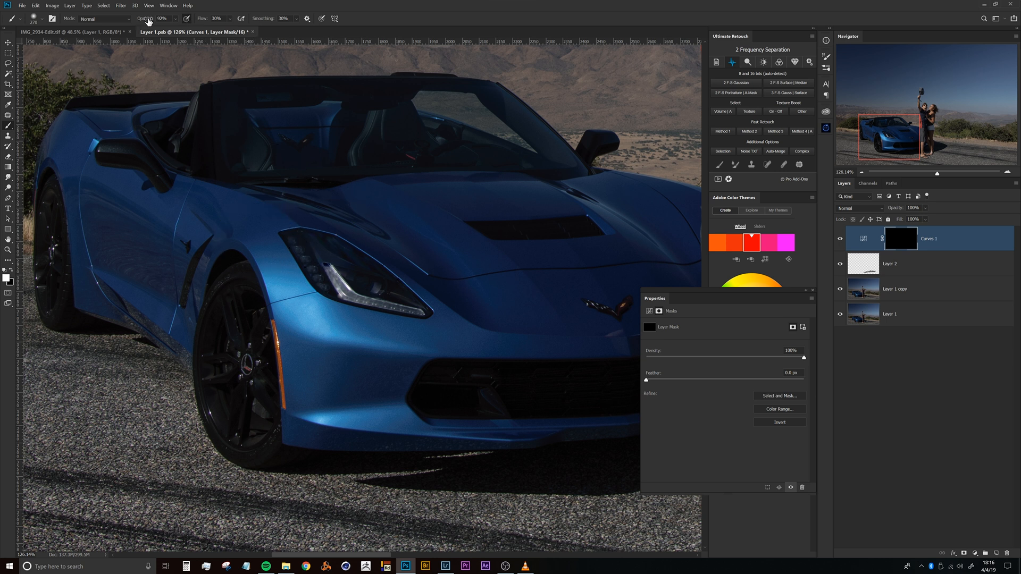
key(3)
mouse_move(319, 289)
mouse_down()
mouse_move(284, 293)
mouse_move(340, 334)
mouse_up()
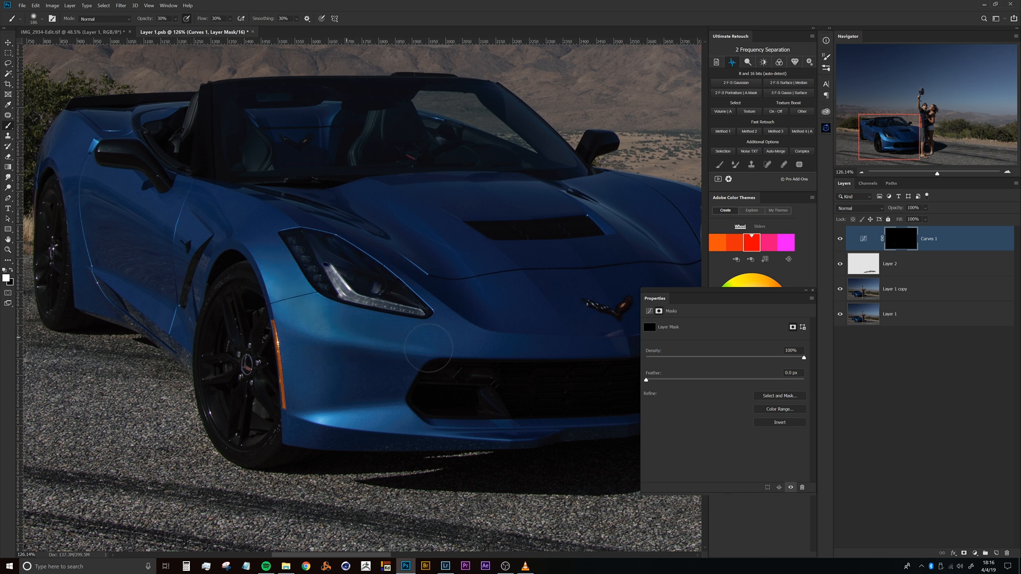
drag(380, 404, 333, 418)
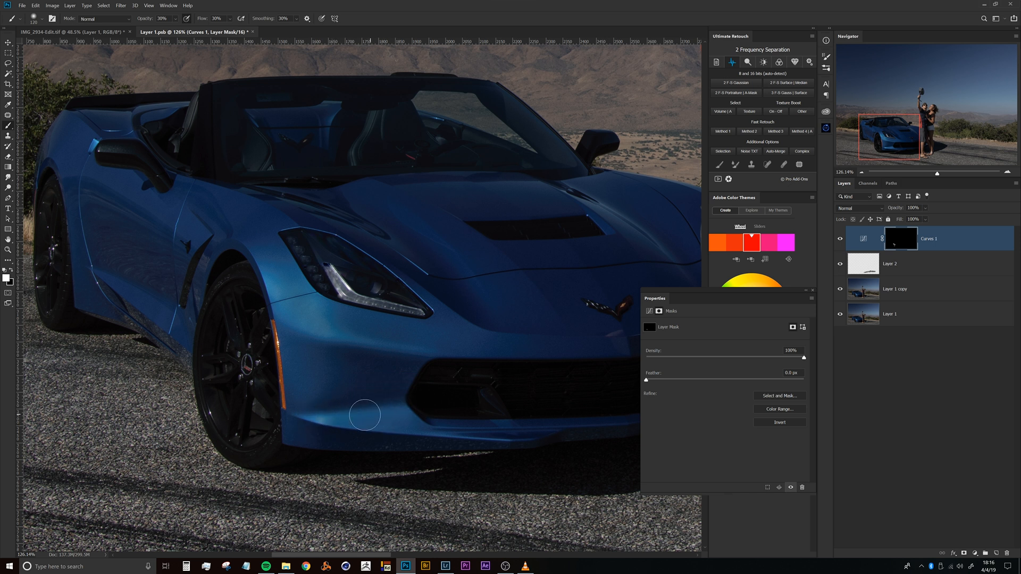
drag(328, 417, 314, 417)
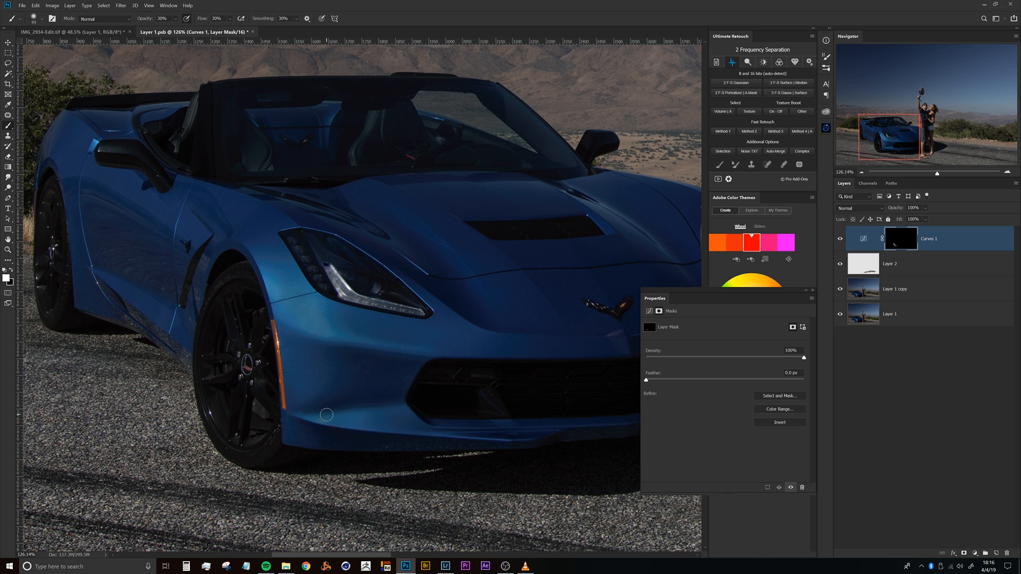
- Build up the mask painting over the fender beside and below the headlight, and review the darkened car
drag(321, 359, 352, 359)
mouse_move(298, 280)
mouse_down()
mouse_move(319, 280)
mouse_move(307, 279)
mouse_move(313, 318)
mouse_move(277, 258)
mouse_move(286, 250)
mouse_move(382, 356)
mouse_move(314, 321)
mouse_move(340, 340)
mouse_move(318, 411)
mouse_move(407, 436)
mouse_move(307, 419)
mouse_move(375, 427)
mouse_up()
key(space)
mouse_move(378, 358)
mouse_down()
mouse_move(340, 352)
mouse_move(354, 347)
mouse_up()
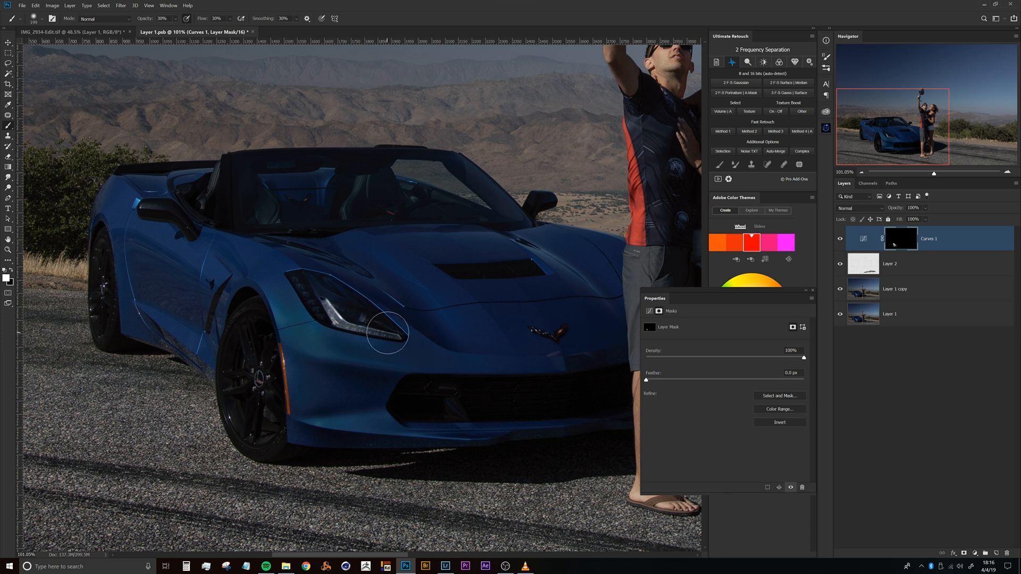
drag(426, 336, 331, 337)
click(864, 234)
drag(386, 301, 329, 330)
drag(399, 222, 336, 306)
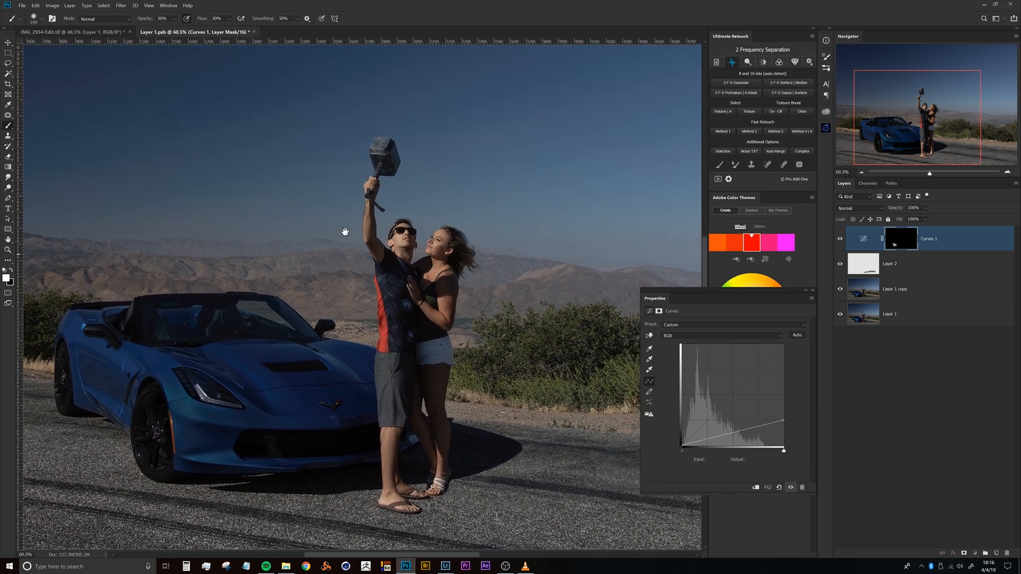
drag(324, 349, 431, 317)
- Add a second Curves adjustment with a steep brightening curve above Curves 1 and invert its mask to black
click(961, 247)
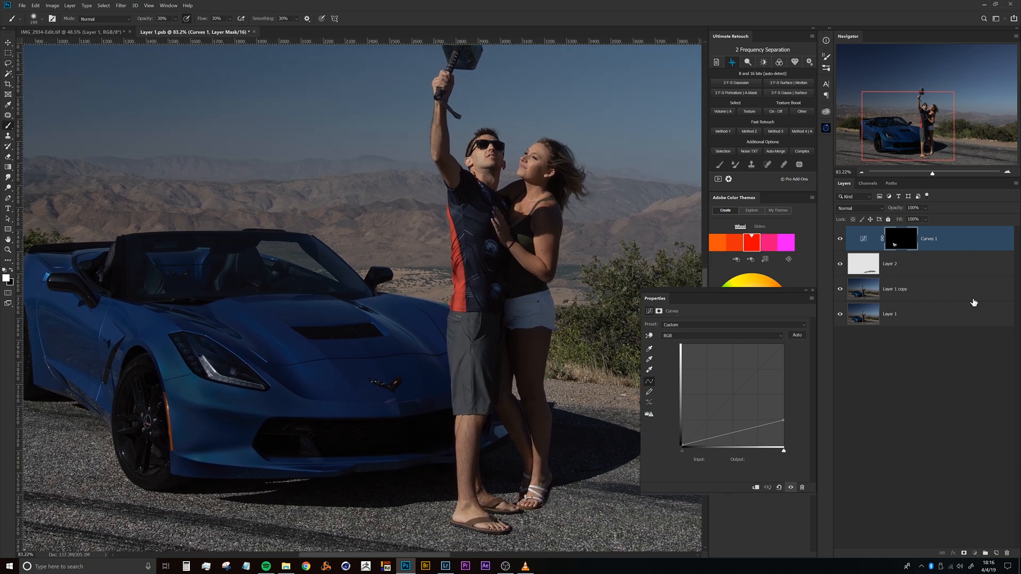
click(976, 555)
click(973, 451)
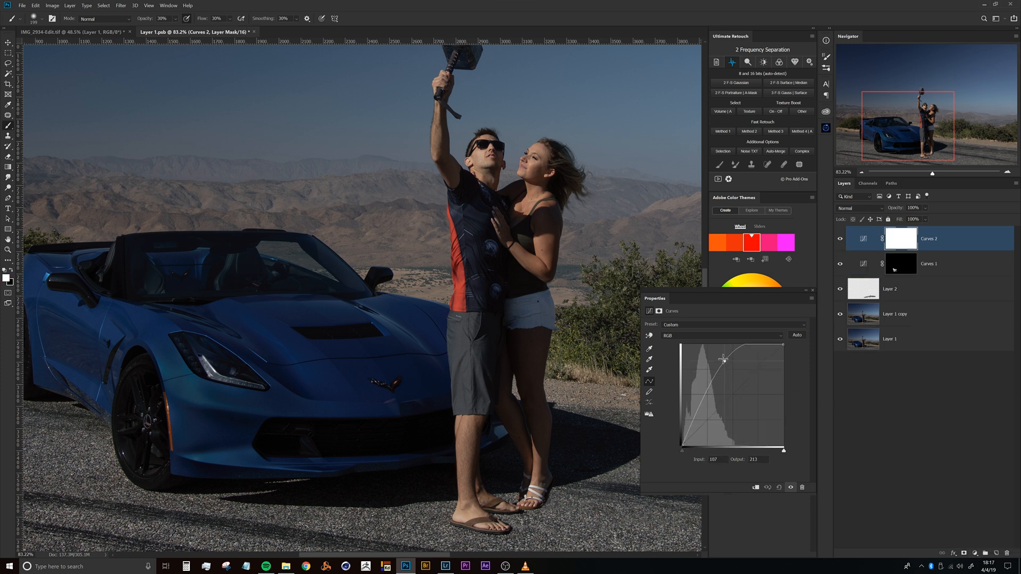
click(721, 358)
drag(713, 355, 707, 355)
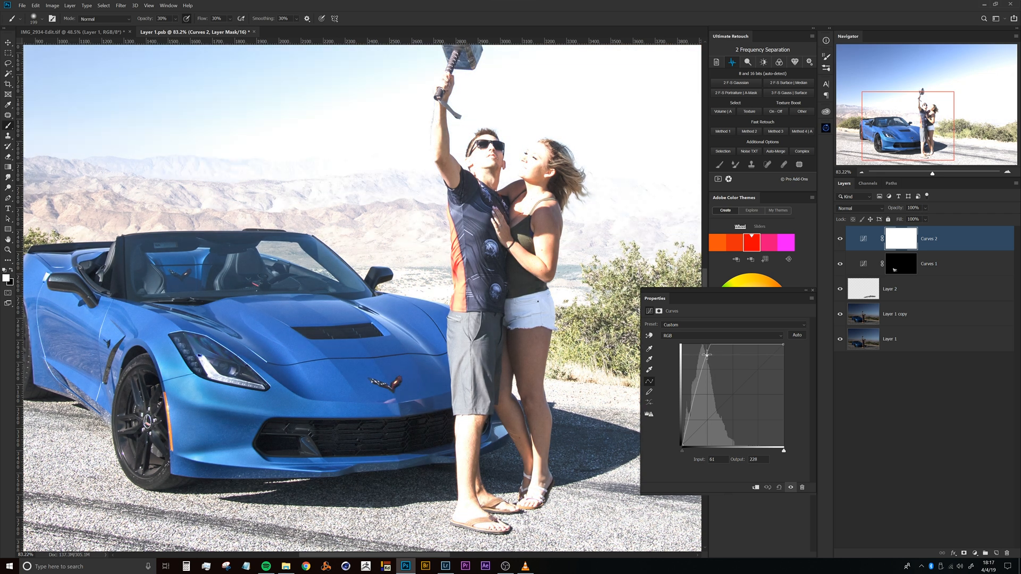
click(901, 242)
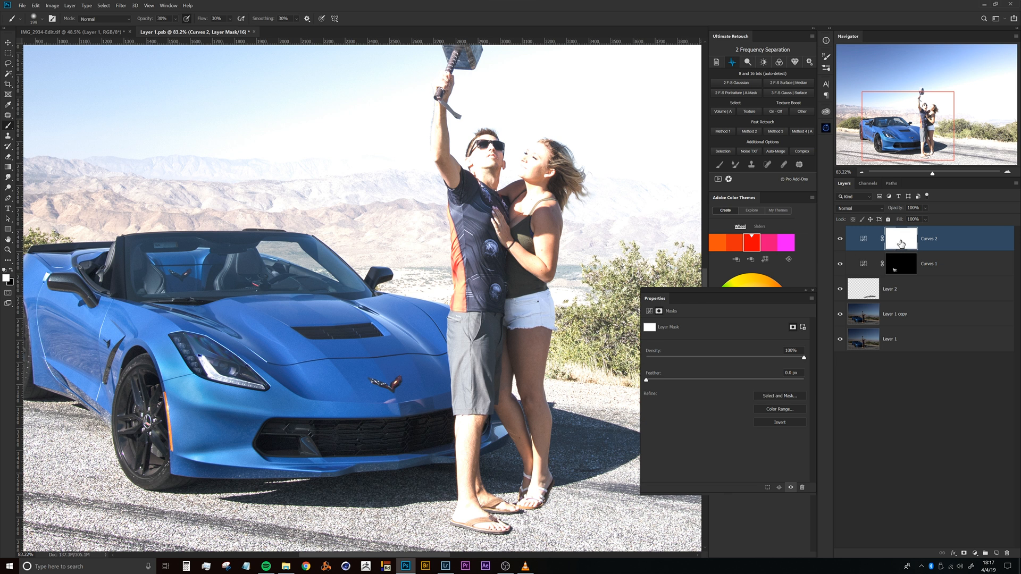
key(ctrl+i)
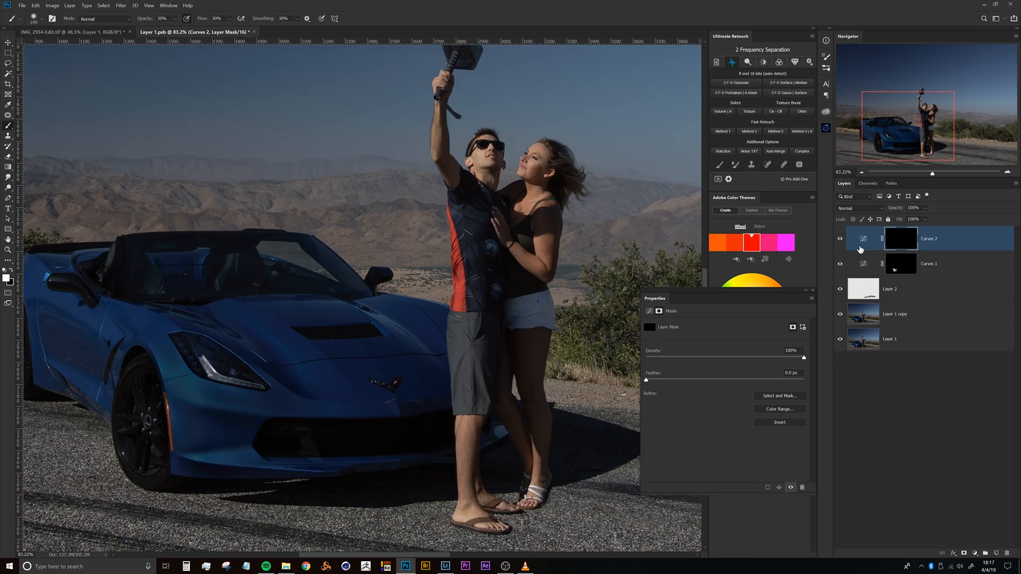
- Paint the brightening onto the hood on the Curves 2 mask, using a smaller brush around the windshield and interior
mouse_move(347, 321)
mouse_down()
mouse_move(322, 316)
mouse_move(411, 350)
mouse_move(415, 367)
mouse_move(382, 351)
mouse_move(394, 367)
mouse_move(382, 371)
mouse_move(407, 372)
mouse_move(396, 361)
mouse_move(376, 379)
mouse_move(396, 379)
mouse_move(423, 351)
mouse_move(413, 338)
mouse_move(421, 348)
mouse_move(398, 341)
mouse_move(410, 372)
mouse_up()
mouse_move(314, 336)
mouse_down()
mouse_move(319, 358)
mouse_move(413, 387)
mouse_up()
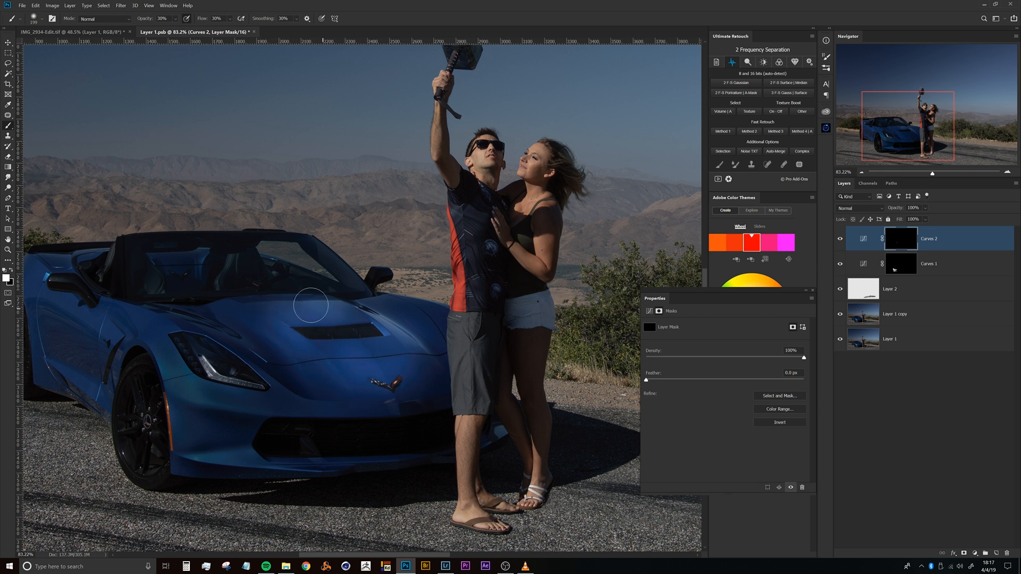
alt+right_click(287, 250)
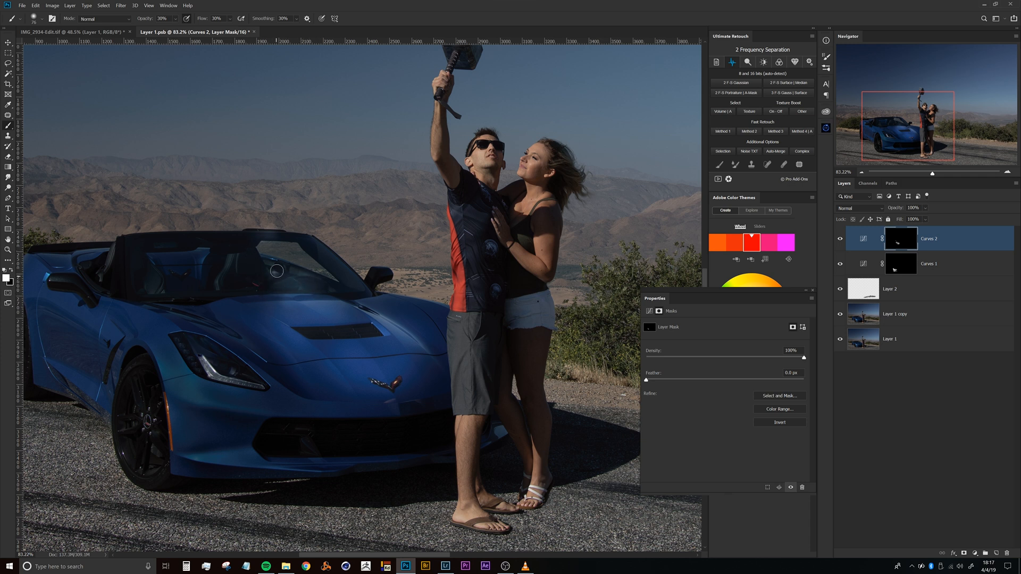
mouse_move(363, 246)
mouse_down()
mouse_move(345, 238)
mouse_move(355, 235)
mouse_up()
right_click(354, 235)
click(309, 272)
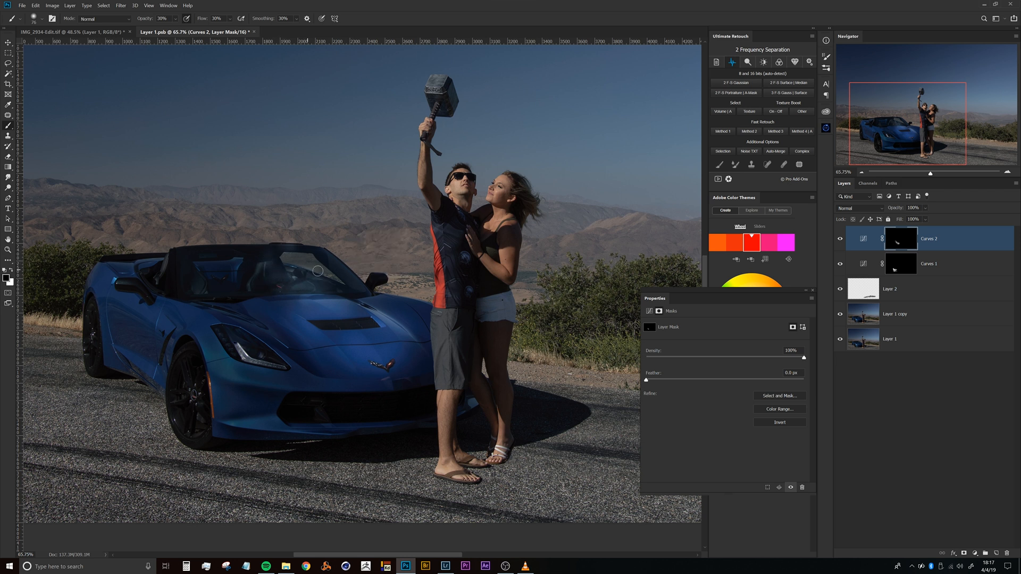
- Enlarge the white brush and brush more brightening across the hood around the vent
drag(346, 329, 380, 329)
key(x)
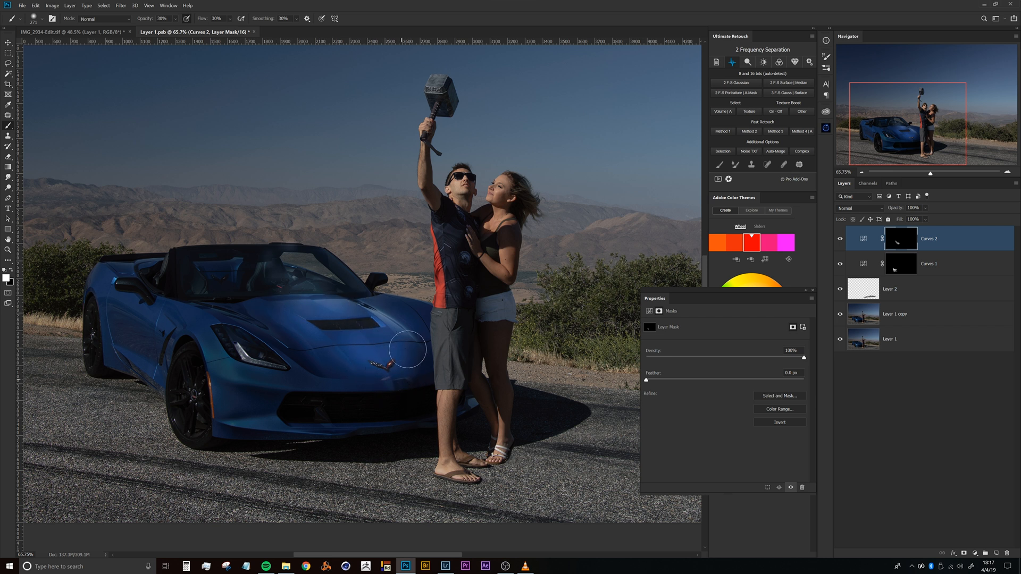
drag(363, 317, 331, 342)
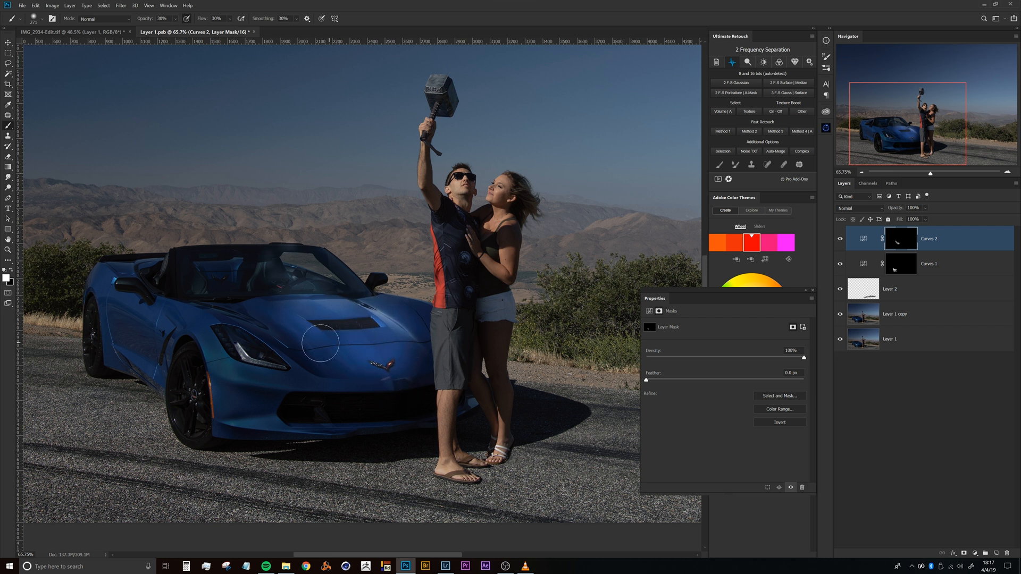
key(c)
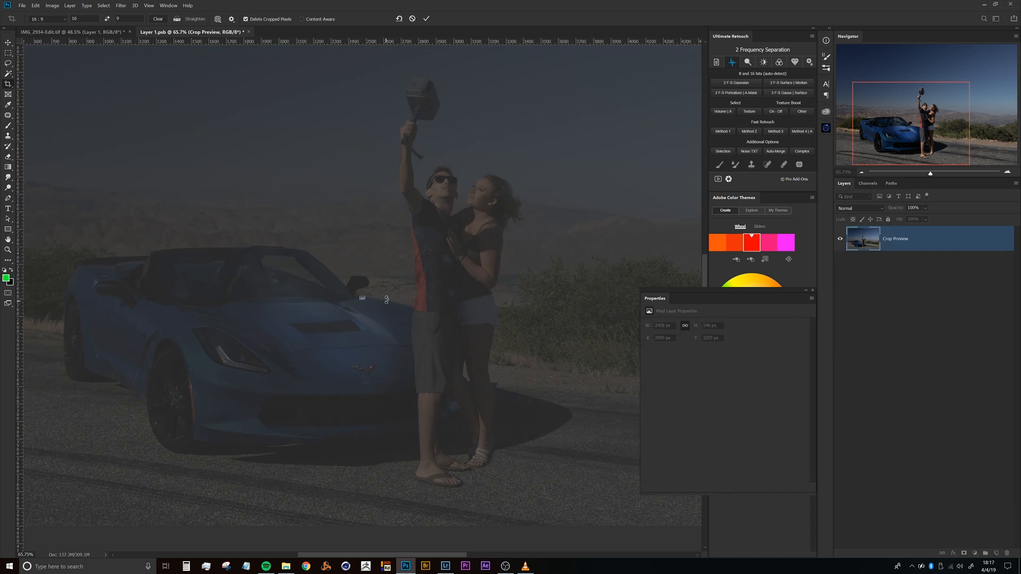
key(Escape)
key(b)
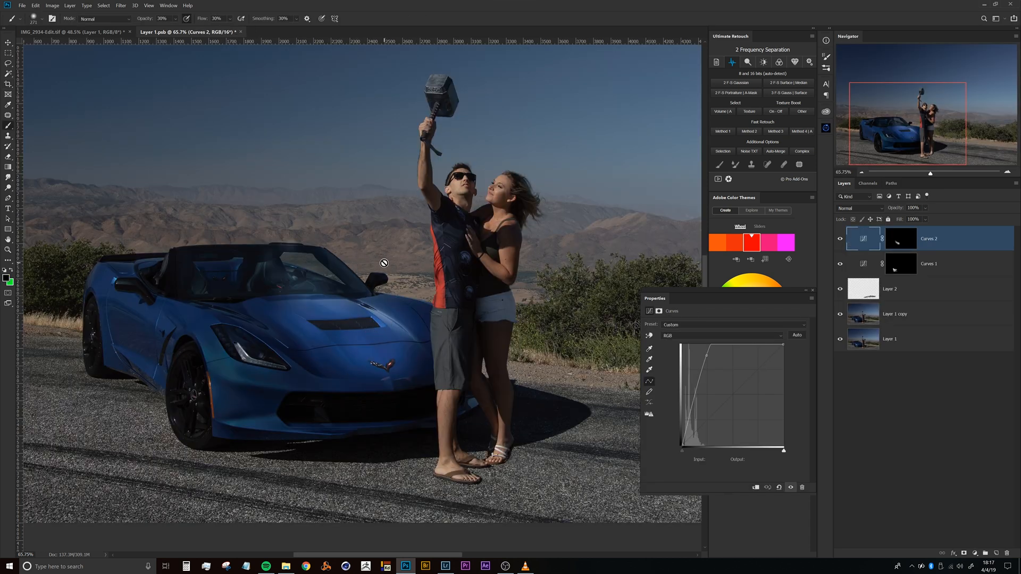
click(902, 245)
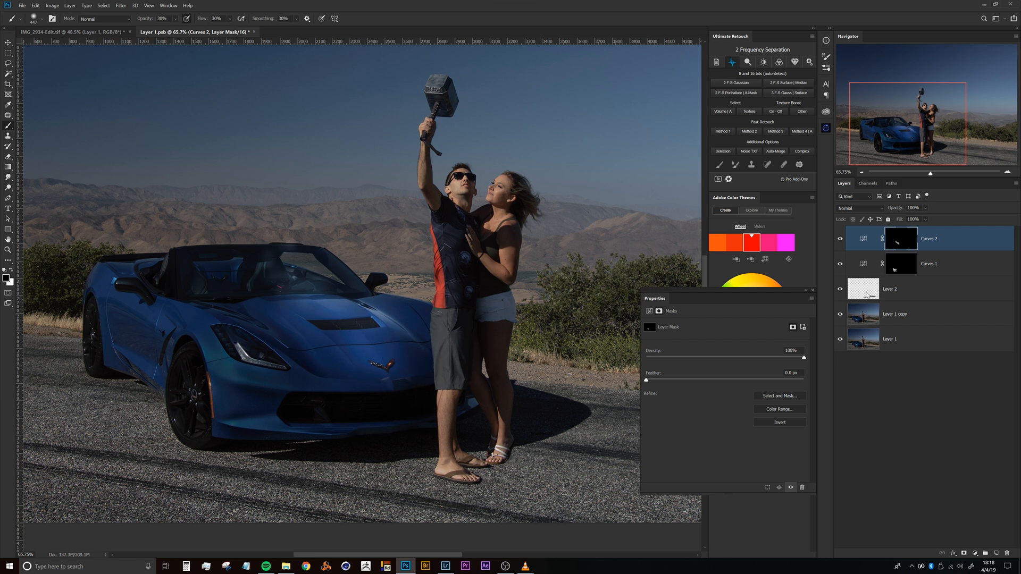
- Paint white on the Curves 1 mask to darken the car's side panels and front wheel area
click(905, 268)
key(x)
mouse_move(122, 285)
mouse_down()
mouse_move(132, 335)
mouse_move(120, 294)
mouse_move(129, 281)
mouse_move(162, 359)
mouse_move(117, 335)
mouse_move(124, 318)
mouse_move(182, 391)
mouse_move(108, 278)
mouse_move(118, 281)
mouse_move(128, 362)
mouse_move(161, 276)
mouse_move(217, 410)
mouse_up()
drag(239, 321, 226, 332)
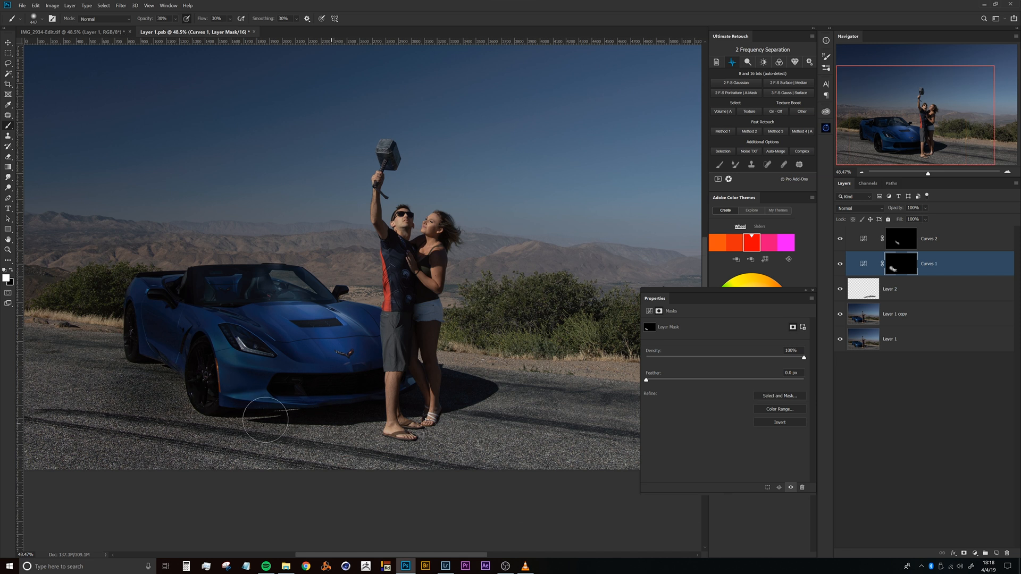
- Paint white on the Curves 1 mask to darken the road in the foreground and around the car
mouse_move(144, 479)
mouse_down()
mouse_move(201, 442)
mouse_move(32, 427)
mouse_move(33, 391)
mouse_move(47, 387)
mouse_up()
key(space)
drag(138, 342, 231, 373)
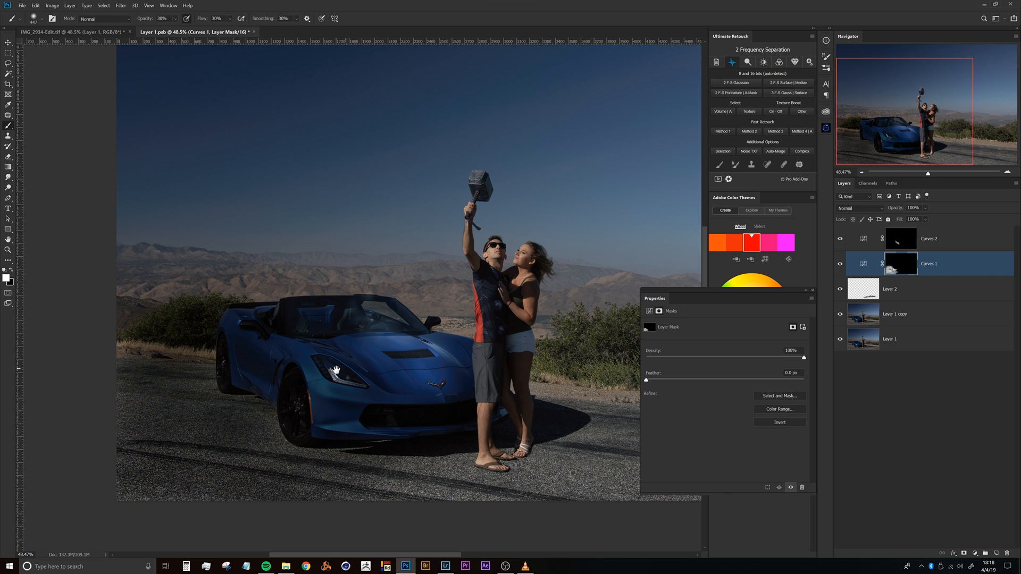
drag(349, 368, 203, 344)
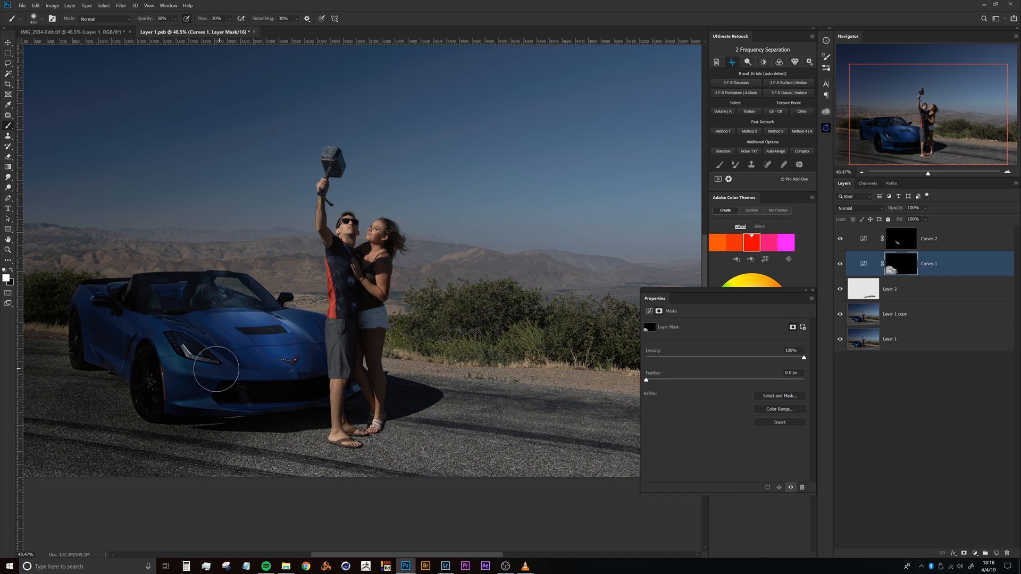
drag(102, 465, 190, 437)
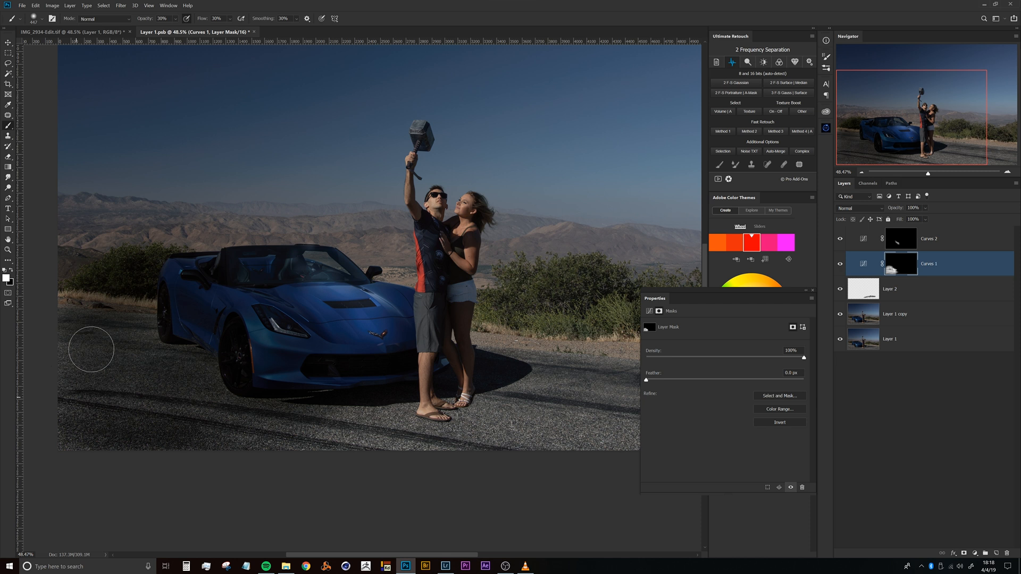
drag(406, 409, 88, 394)
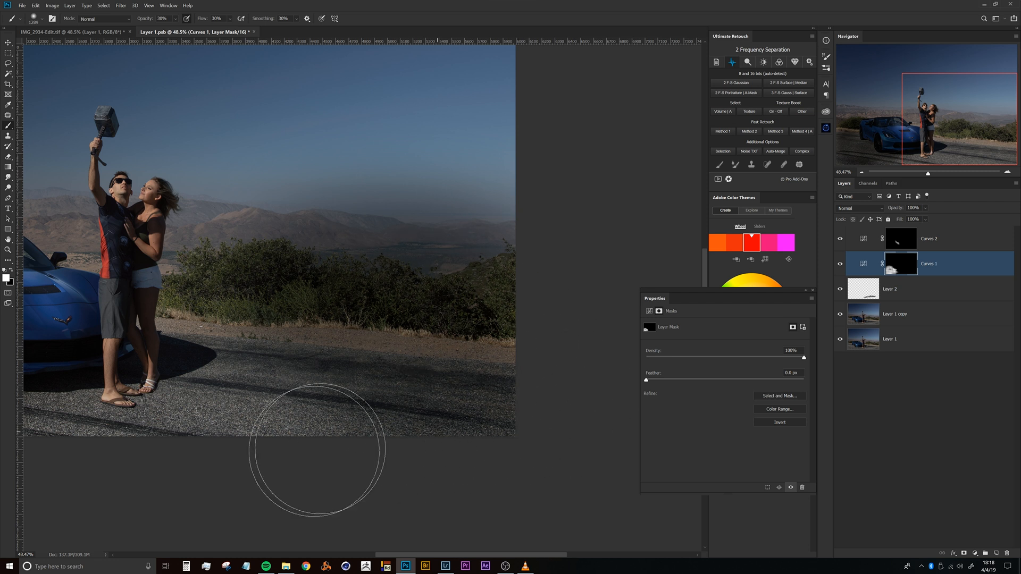
- Extend the Curves 1 darkening over the road, bushes and hills to the right of the couple, using a larger and then a smaller brush
drag(317, 450, 332, 430)
drag(270, 279, 431, 308)
alt+right_click(218, 248)
mouse_move(202, 267)
mouse_down()
mouse_move(144, 272)
mouse_move(137, 264)
mouse_up()
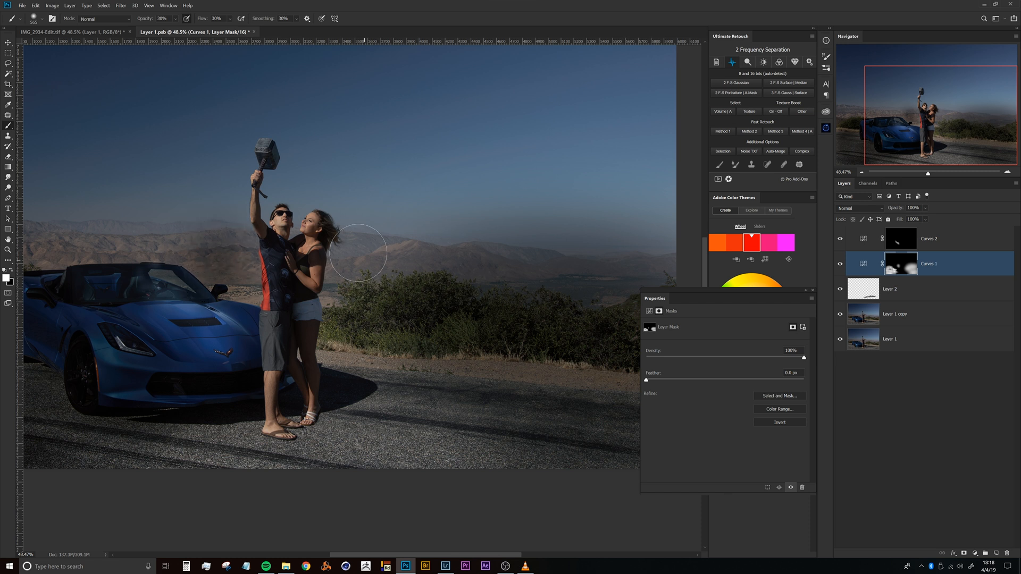
drag(212, 273, 360, 300)
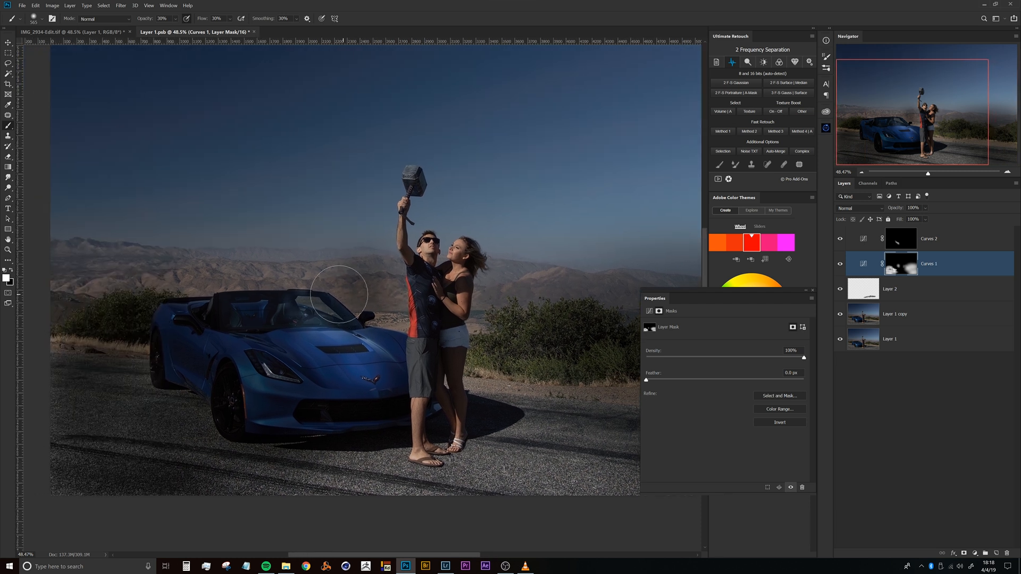
- Compare the curve settings of the Curves 1 and Curves 2 adjustment layers
ctrl+alt+click(355, 301)
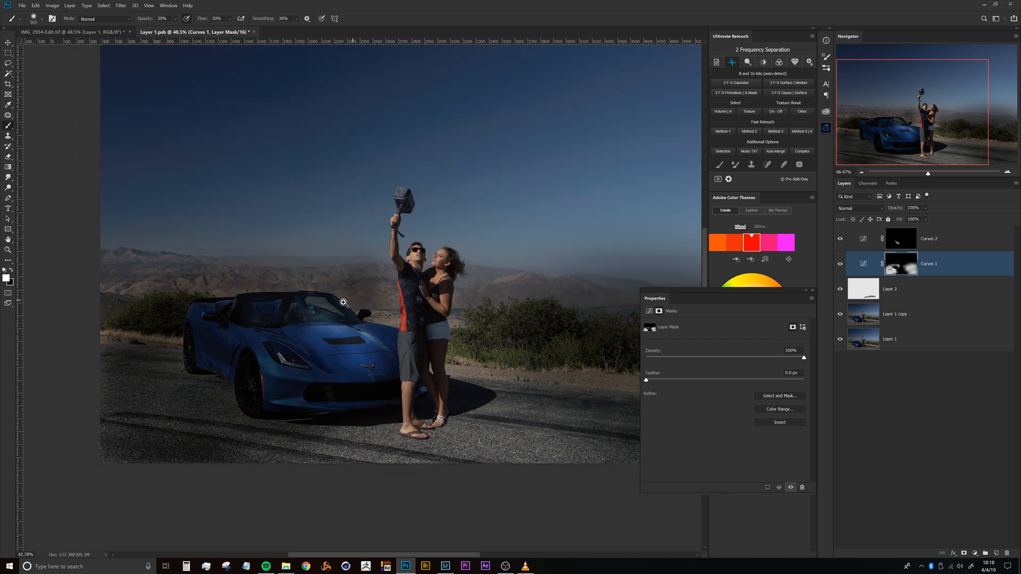
ctrl+click(419, 315)
drag(430, 312, 435, 312)
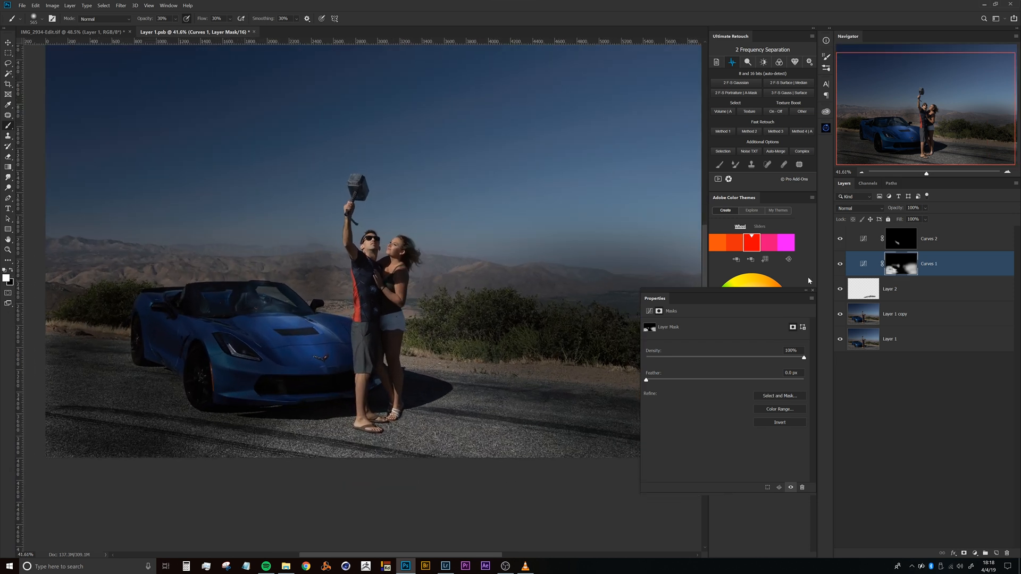
key(x)
key(x)
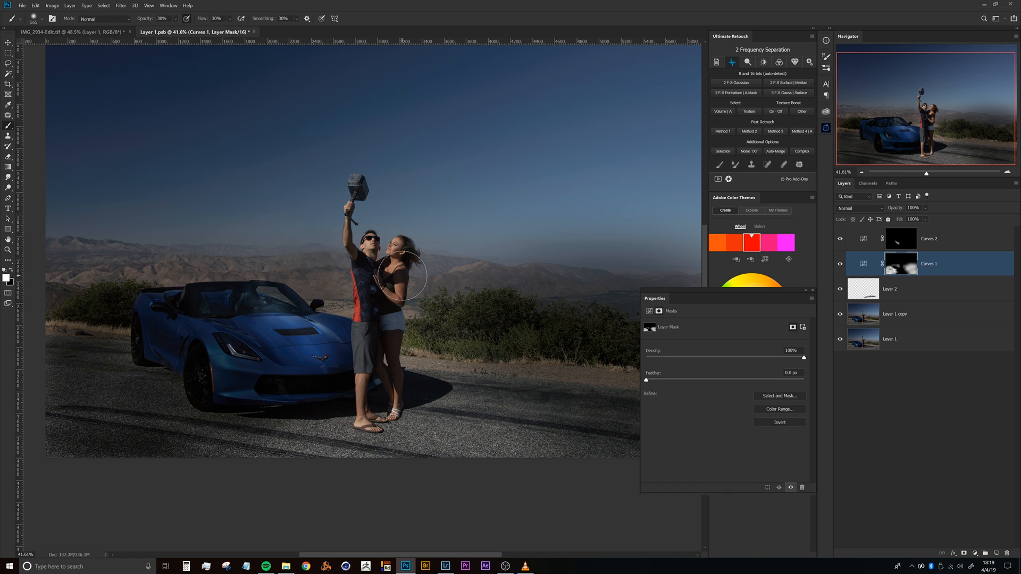
click(928, 247)
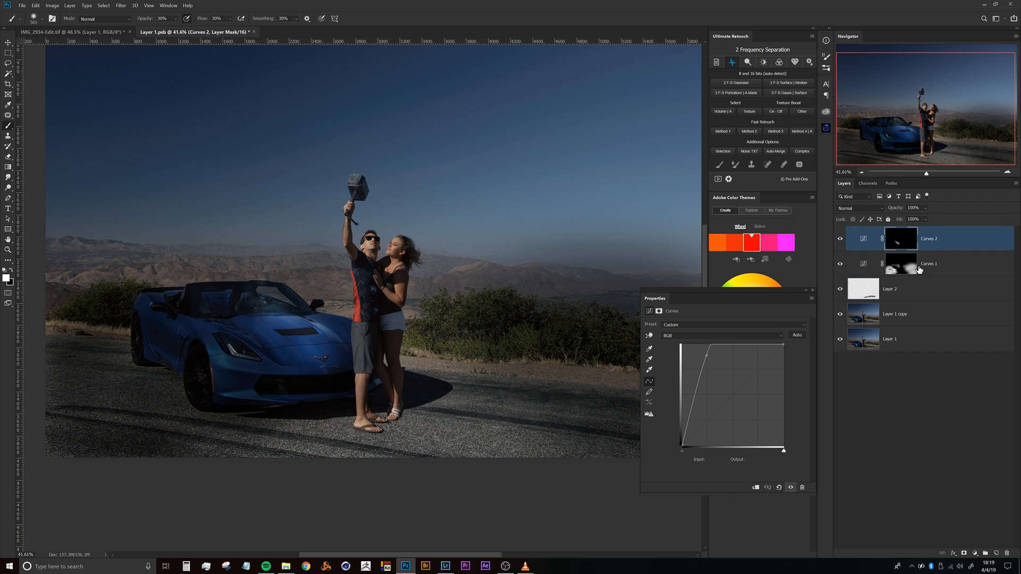
click(929, 267)
click(945, 247)
click(927, 270)
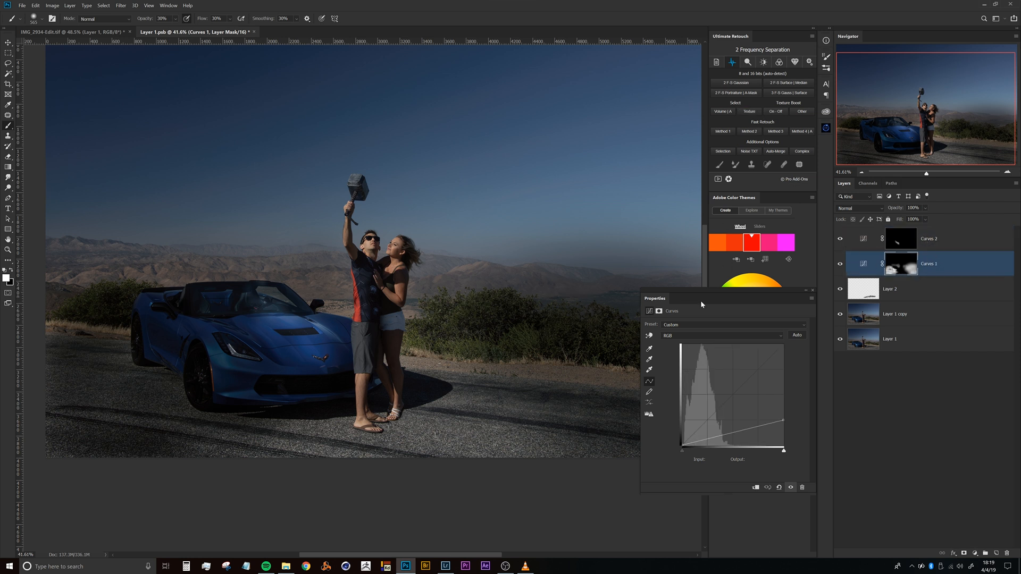
click(864, 243)
click(878, 267)
click(928, 242)
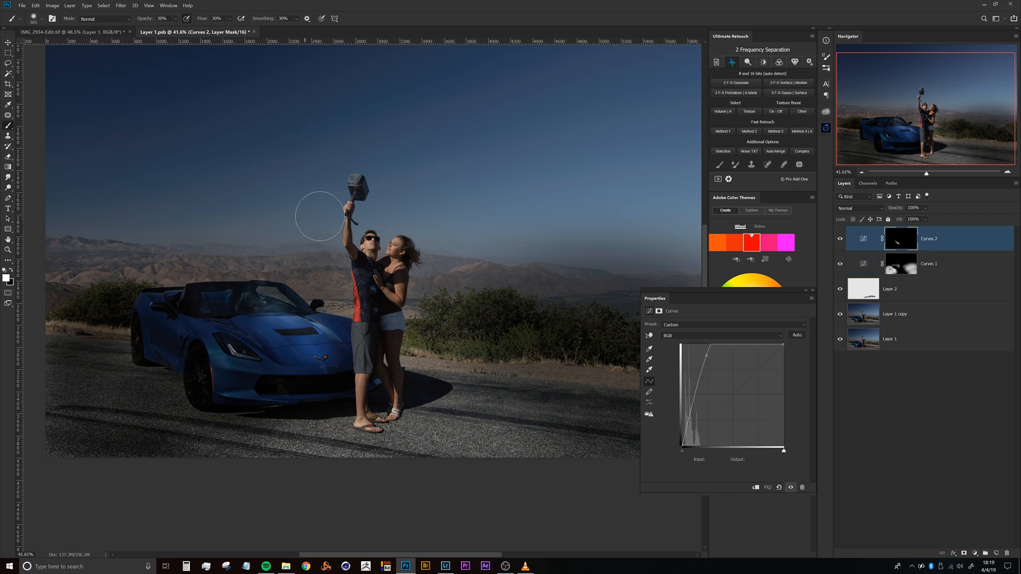
- Save the Layer 1.psb smart object contents and return to the IMG_2934-Edit.tif composite
scroll(389, 254, down, 5)
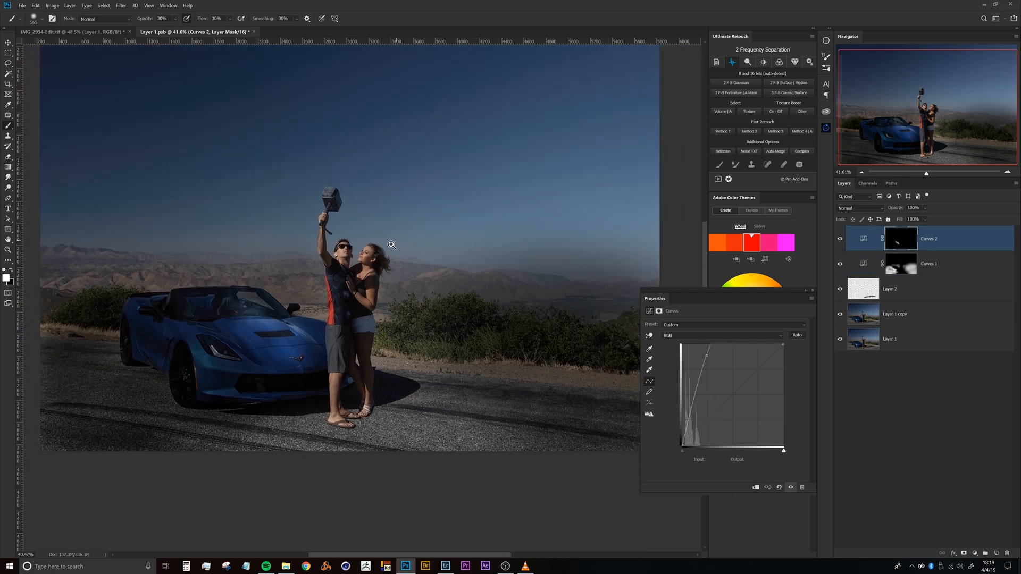
scroll(389, 261, up, 3)
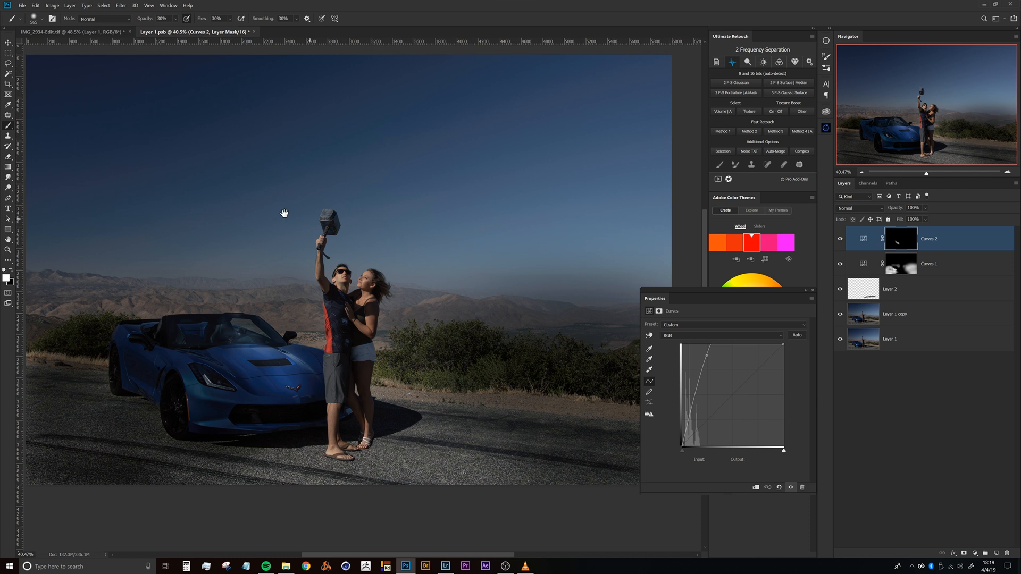
drag(351, 231, 390, 232)
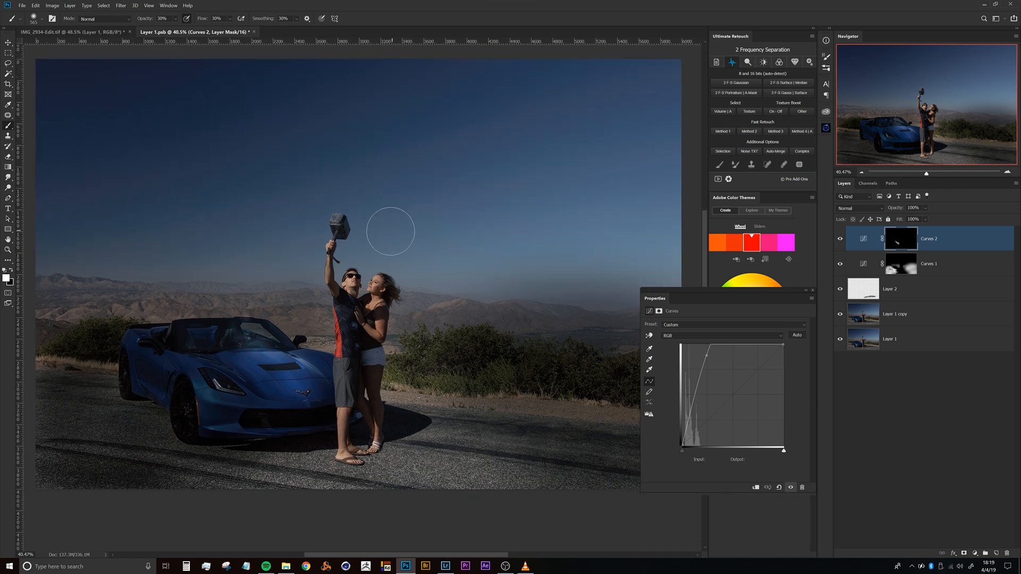
key(ctrl+s)
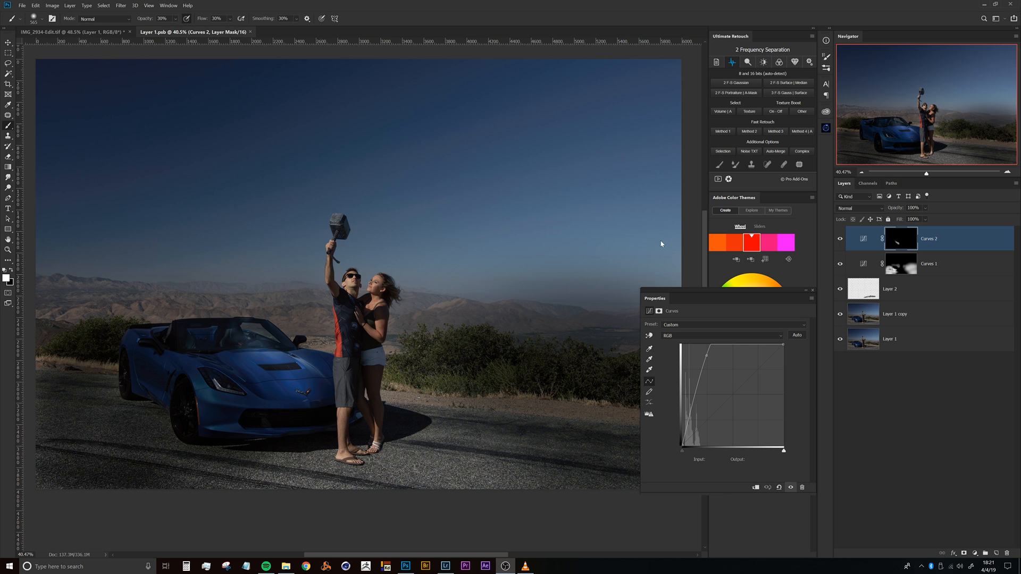
click(80, 32)
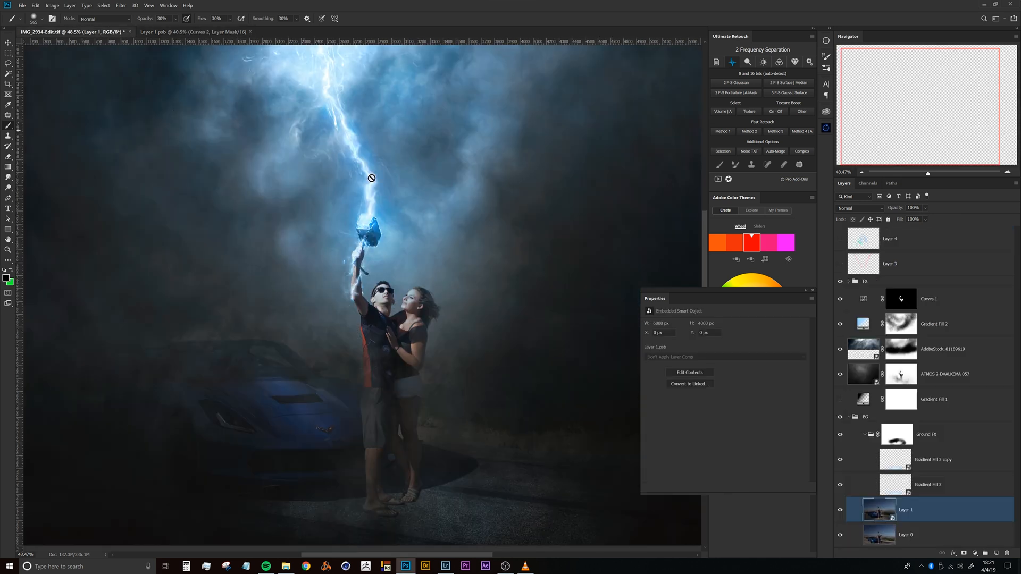
- Examine how the new shading on the car and road looks in the lightning composite
drag(395, 313, 298, 278)
drag(311, 315, 320, 309)
mouse_move(385, 326)
mouse_down()
mouse_move(374, 301)
mouse_move(389, 318)
mouse_up()
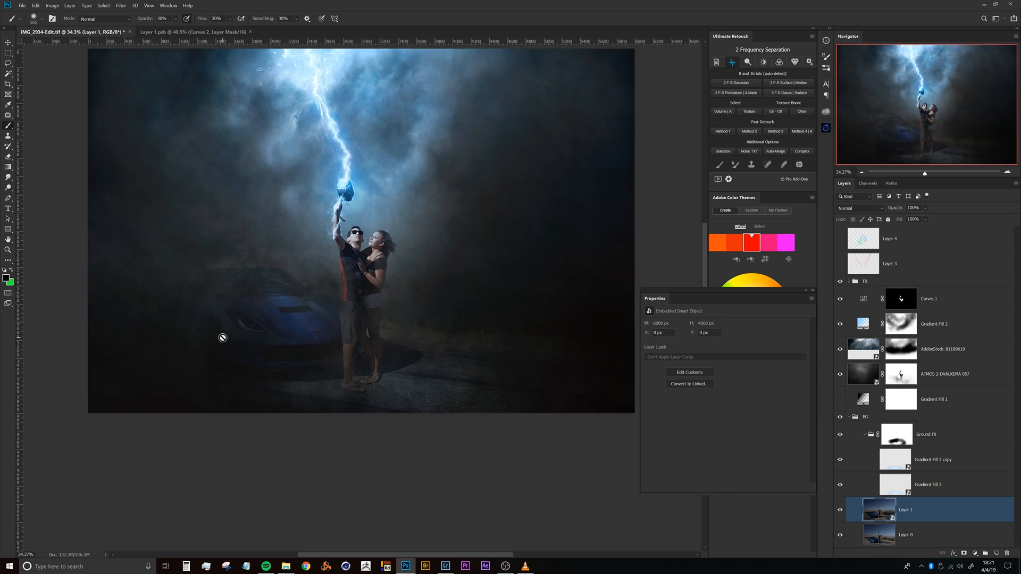
drag(284, 317, 267, 307)
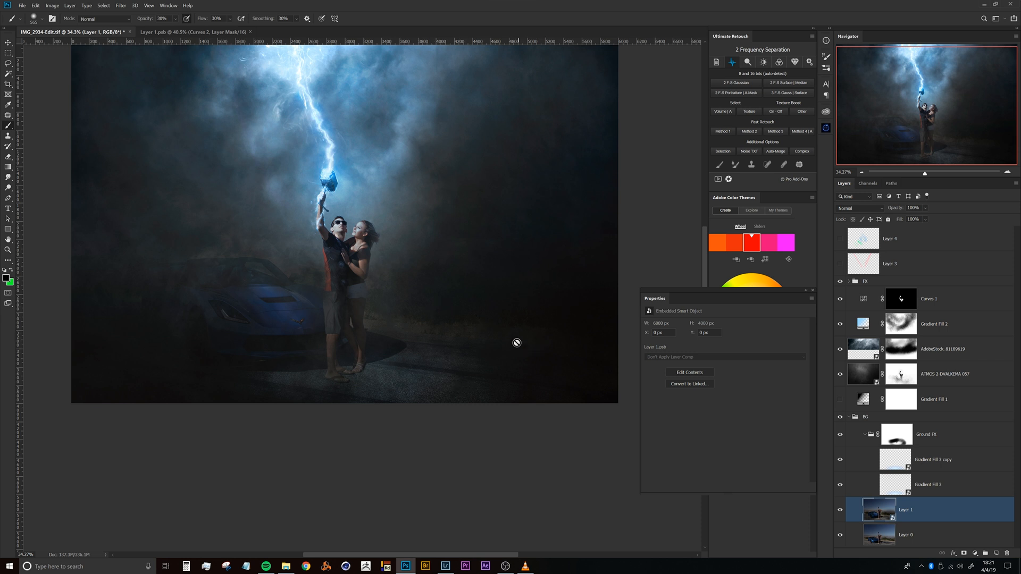
drag(303, 288, 326, 376)
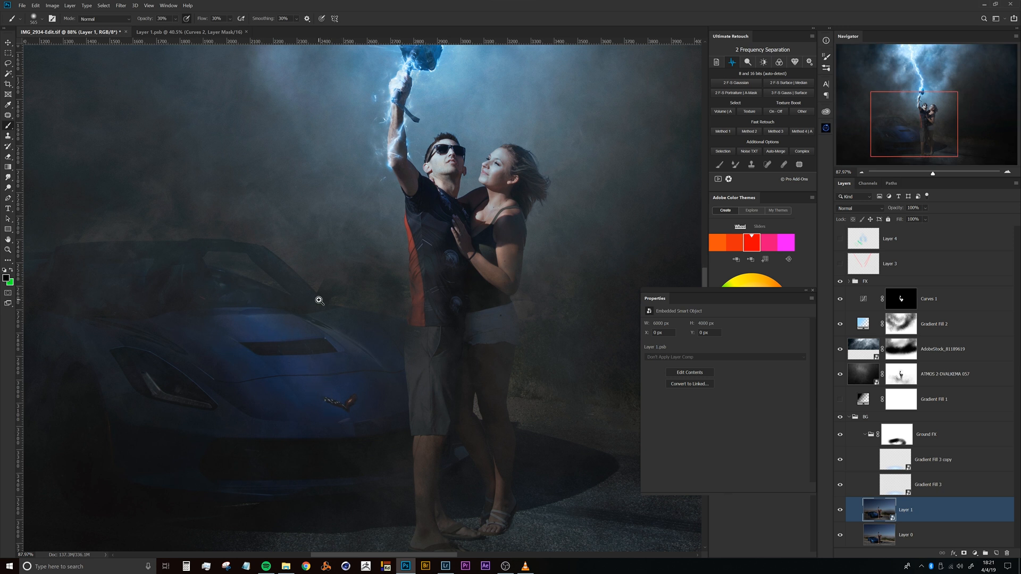
drag(319, 300, 302, 308)
drag(336, 271, 377, 276)
key(ctrl+r)
- Stamp all visible layers into a new layer above the FX group and check it by toggling its visibility
click(867, 282)
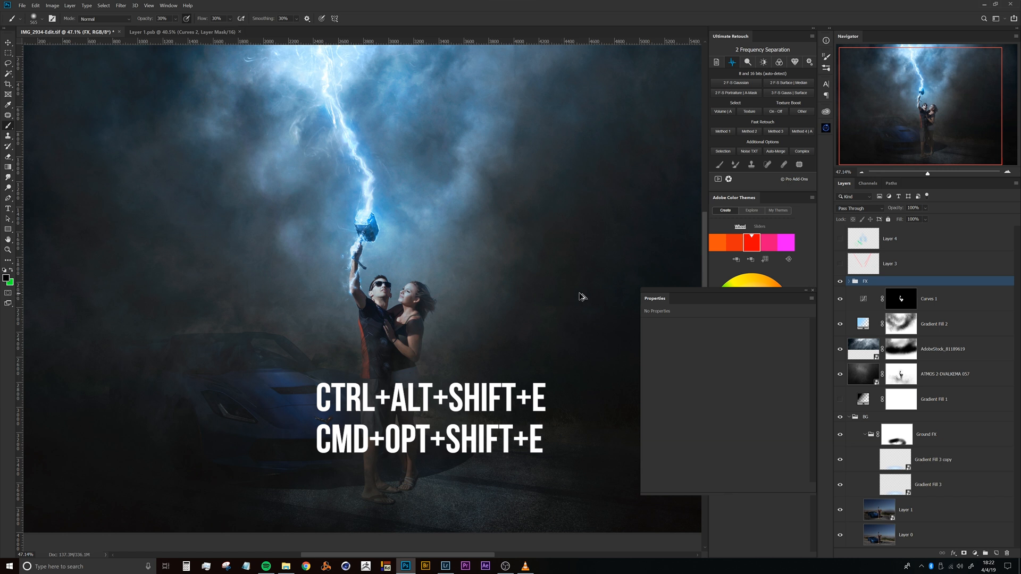
key(ctrl+alt+shift+e)
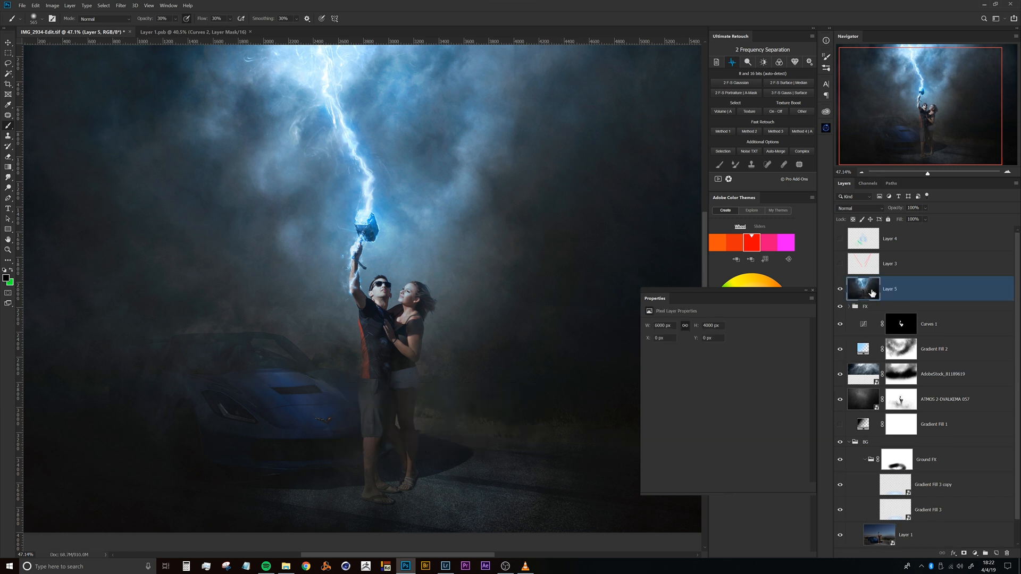
click(842, 290)
drag(509, 272, 436, 295)
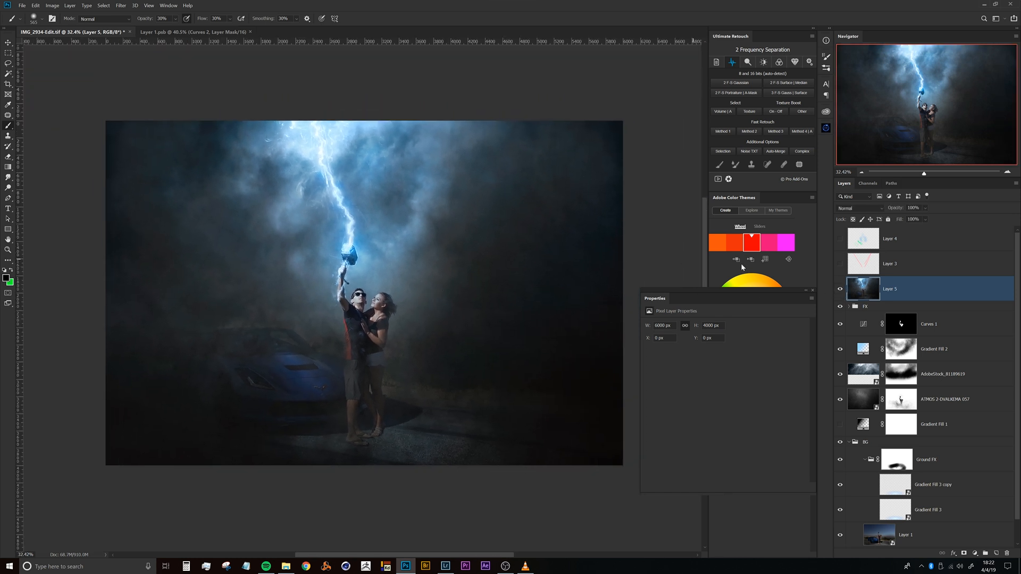
click(841, 290)
click(841, 290)
mouse_move(373, 264)
mouse_down()
mouse_move(409, 265)
mouse_move(384, 265)
mouse_up()
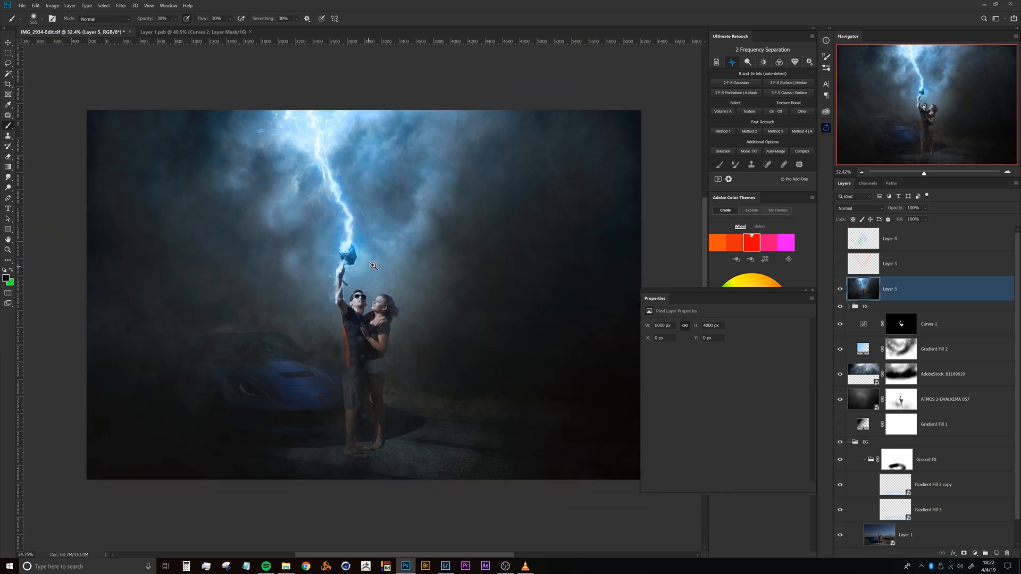
- Try the Screen blend mode on the stamped layer, move the layer down over the car, and change its blend mode to Soft Light
click(851, 209)
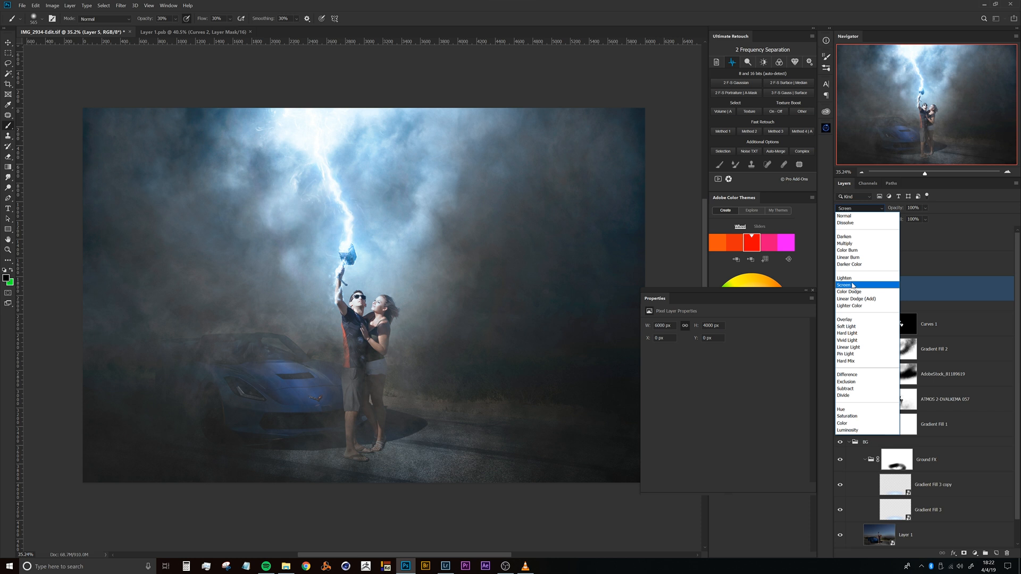
click(853, 285)
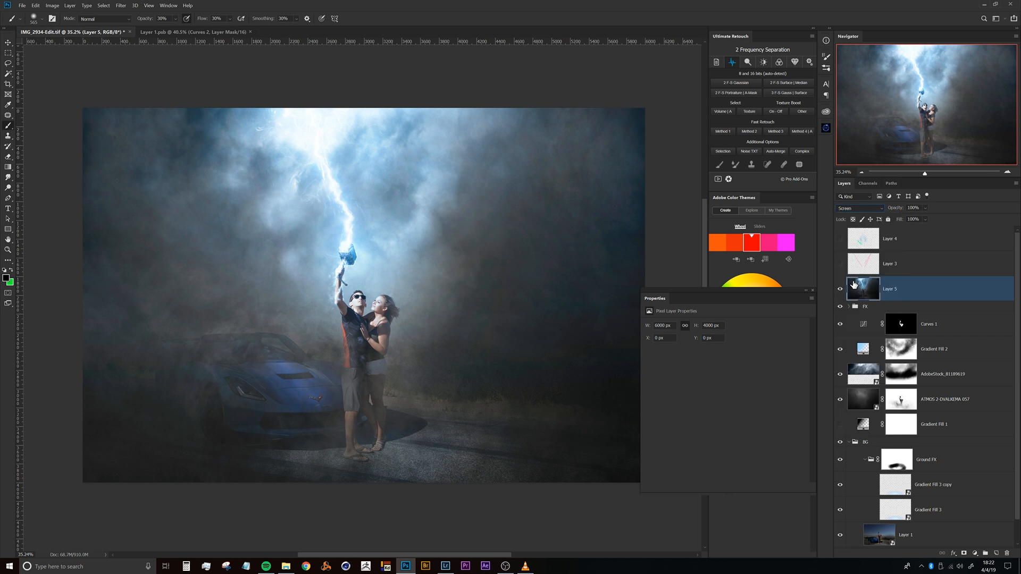
drag(328, 241, 289, 387)
click(858, 208)
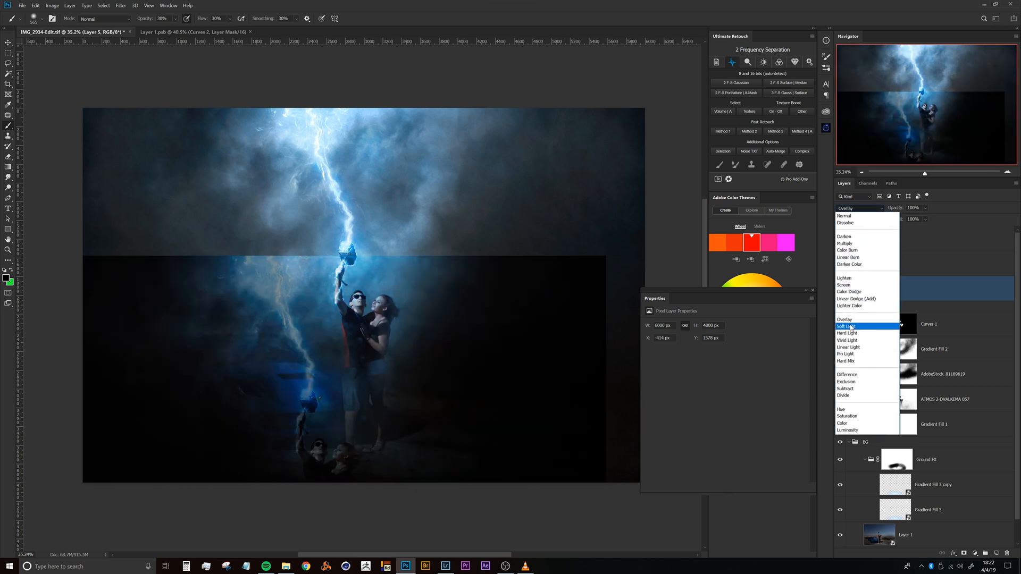
click(851, 328)
drag(327, 323, 333, 344)
- Free-transform the stamped layer, pull its upper-right corner inward over the couple, and flip it horizontally
key(ctrl+t)
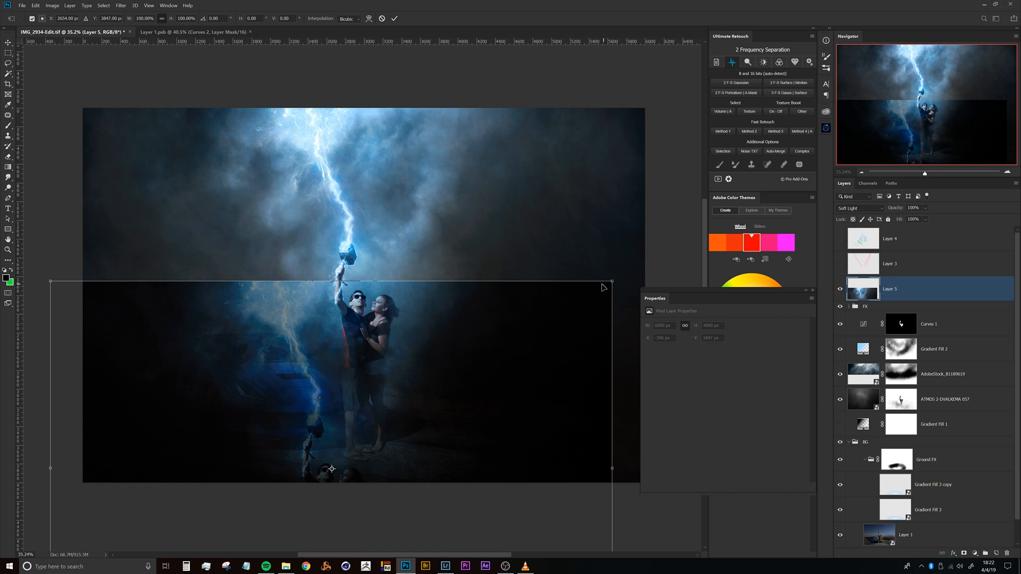
drag(613, 285, 428, 351)
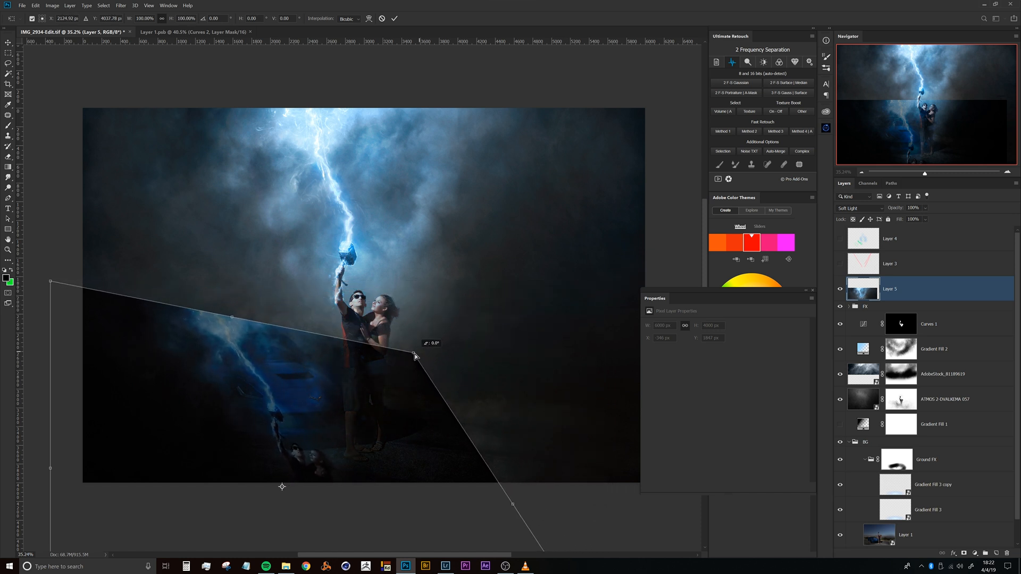
drag(301, 396, 324, 364)
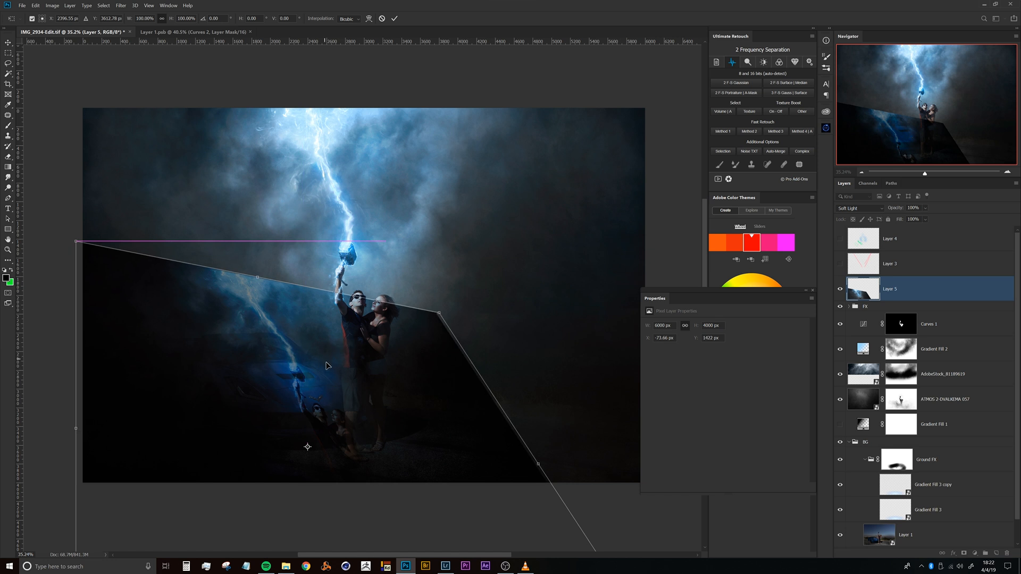
right_click(327, 371)
click(361, 470)
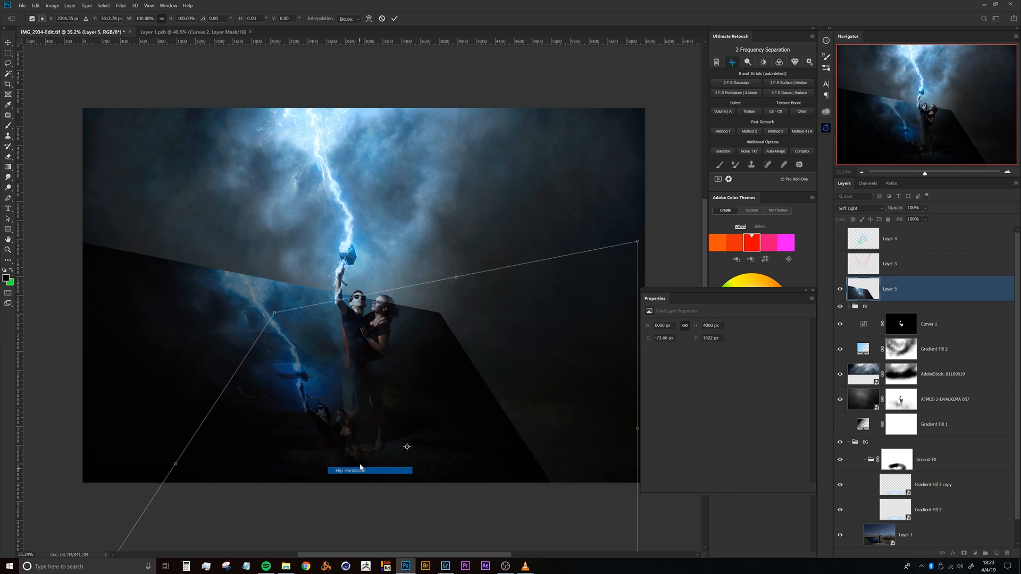
- Distort the flipped layer's upper corners and shift it so the reflected lightning falls across the car's hood
drag(276, 311, 108, 298)
drag(637, 242, 366, 299)
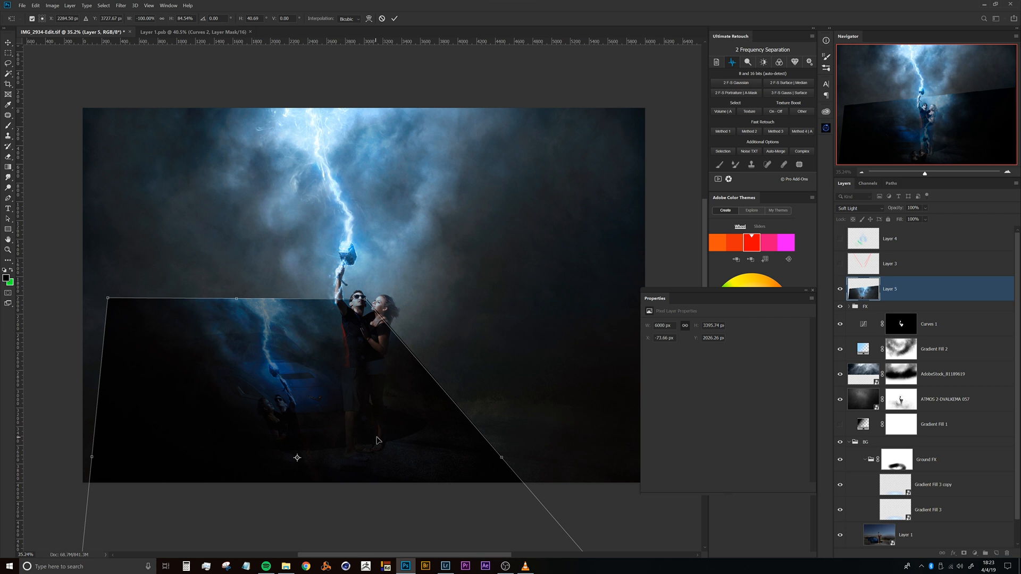
drag(376, 439, 409, 451)
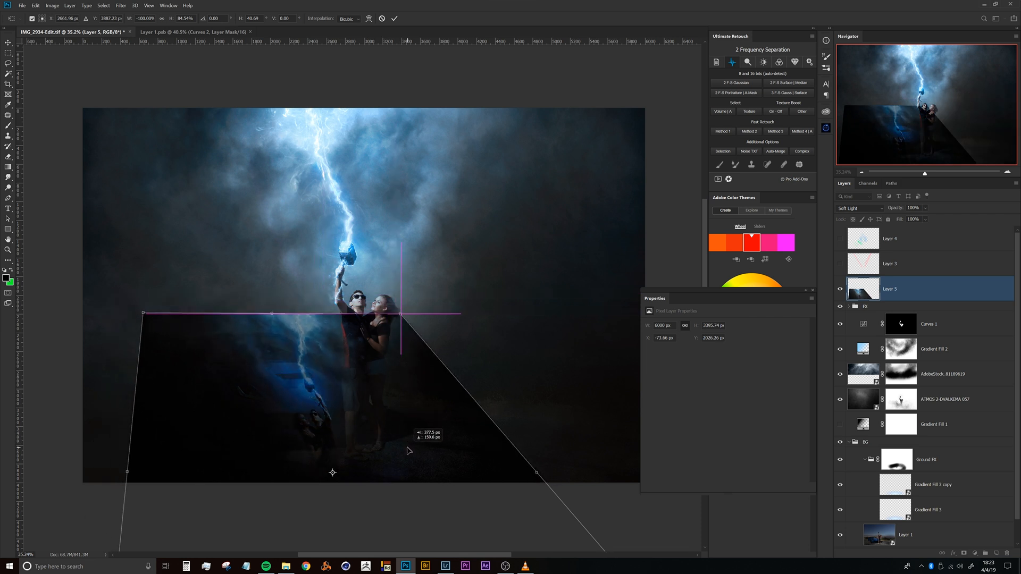
drag(449, 331, 414, 309)
drag(391, 425, 407, 411)
- Rotate and shift the stamped layer so its lightning runs diagonally down the car's windshield and hood, and apply the transform
drag(263, 320, 226, 314)
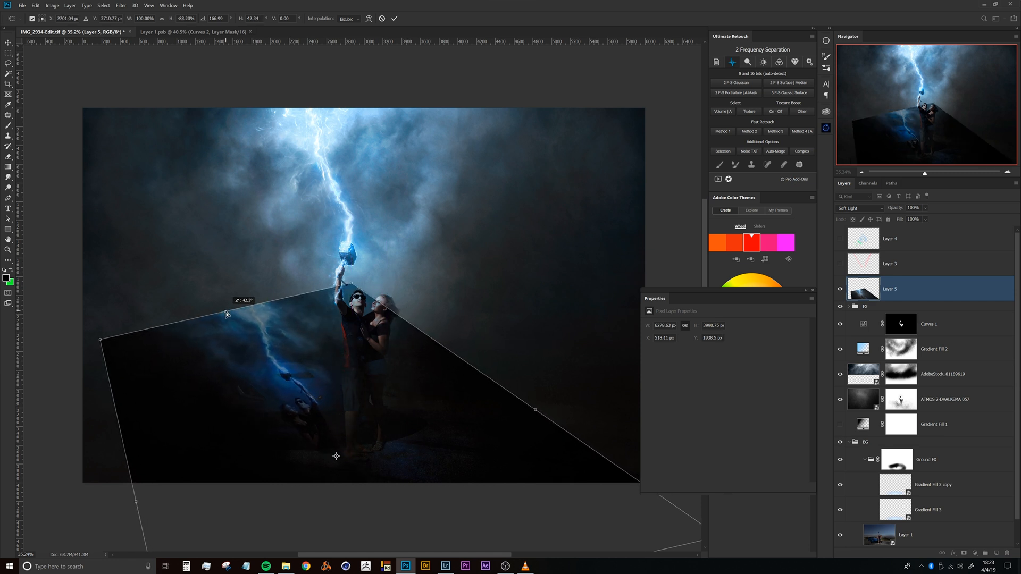
drag(303, 365, 327, 386)
drag(386, 298, 372, 294)
drag(348, 386, 349, 379)
drag(387, 302, 381, 287)
drag(318, 383, 314, 368)
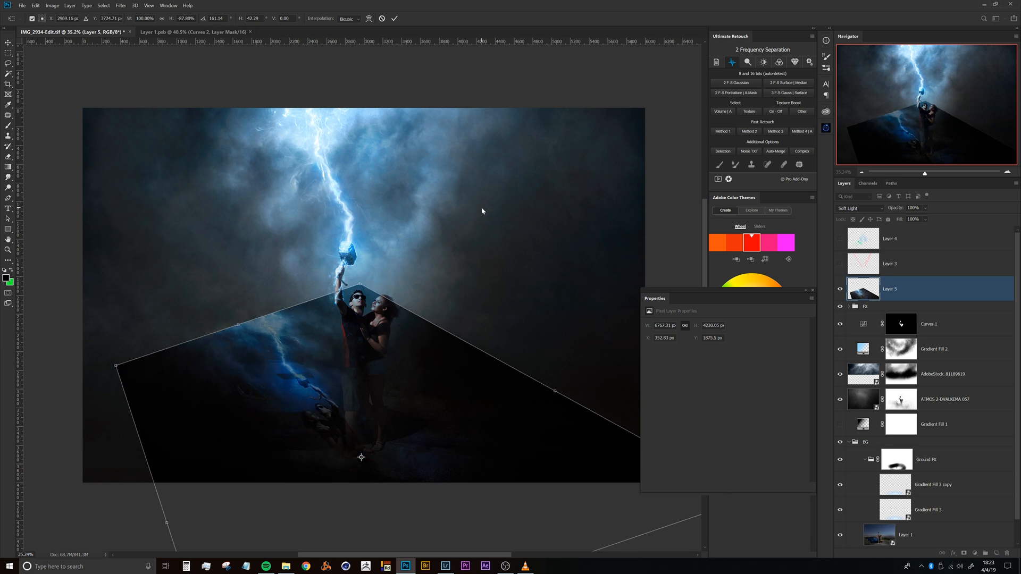
key(Return)
- Try the Color Dodge blend mode on the reflection layer
key(b)
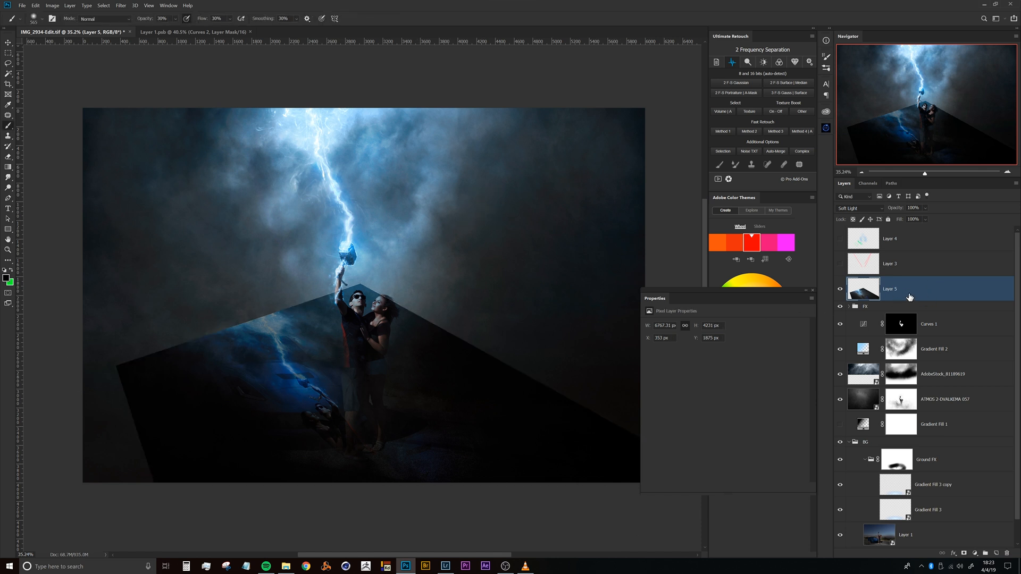
click(867, 209)
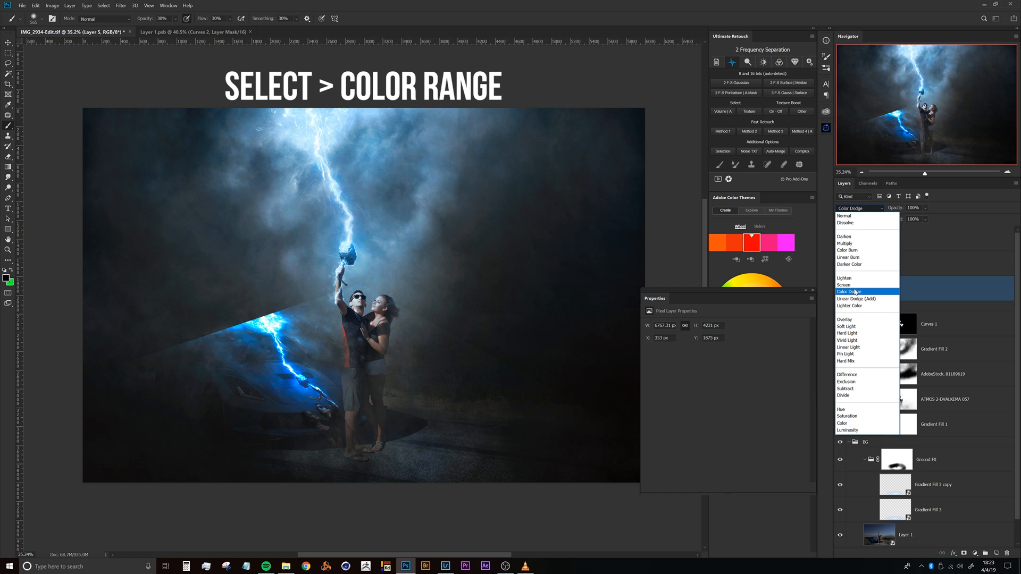
click(857, 292)
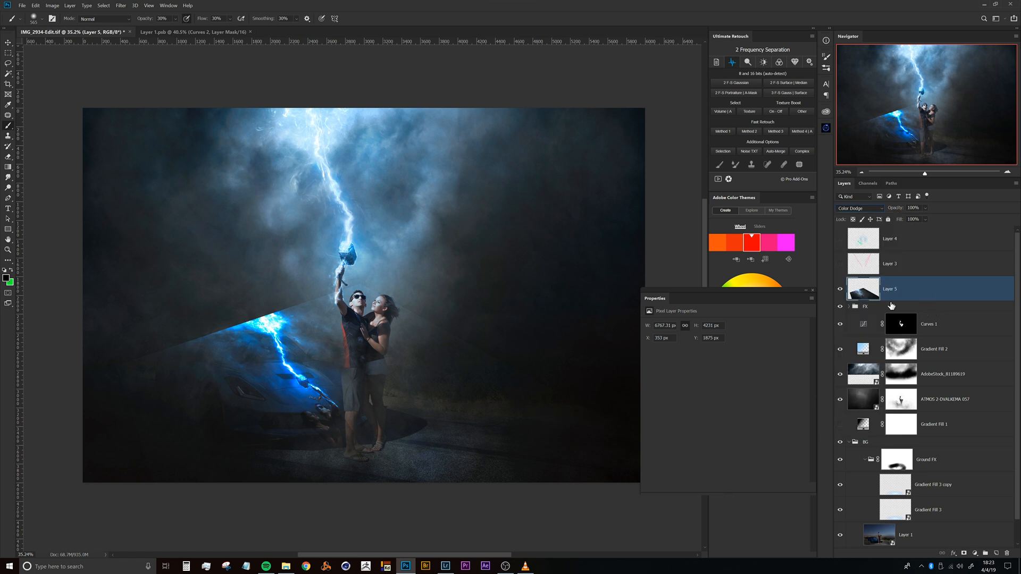
- Add a black mask to the reflection layer and paint white along the bolt to reveal it on the windshield and hood
alt+click(964, 554)
alt+click(900, 293)
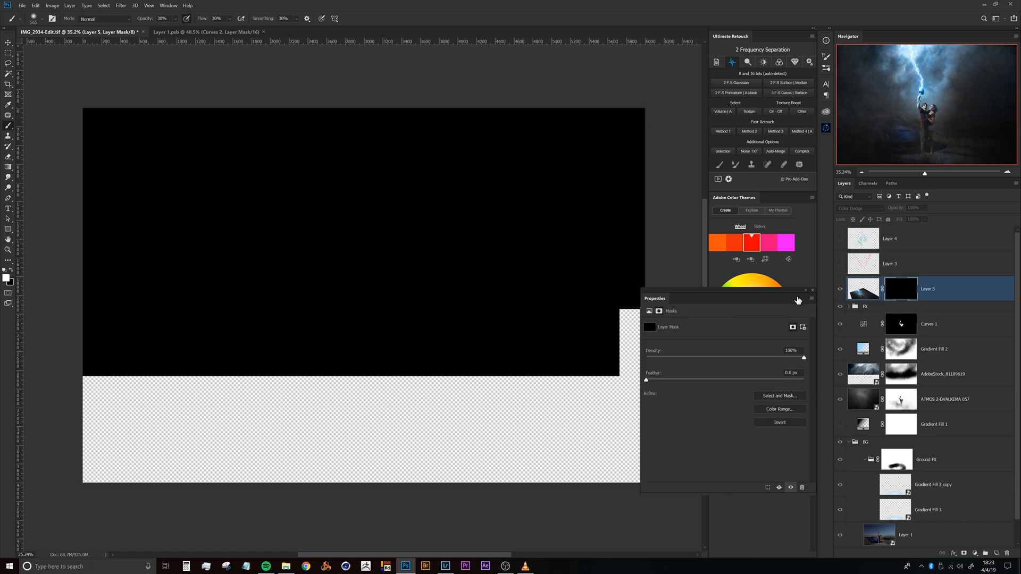
click(862, 296)
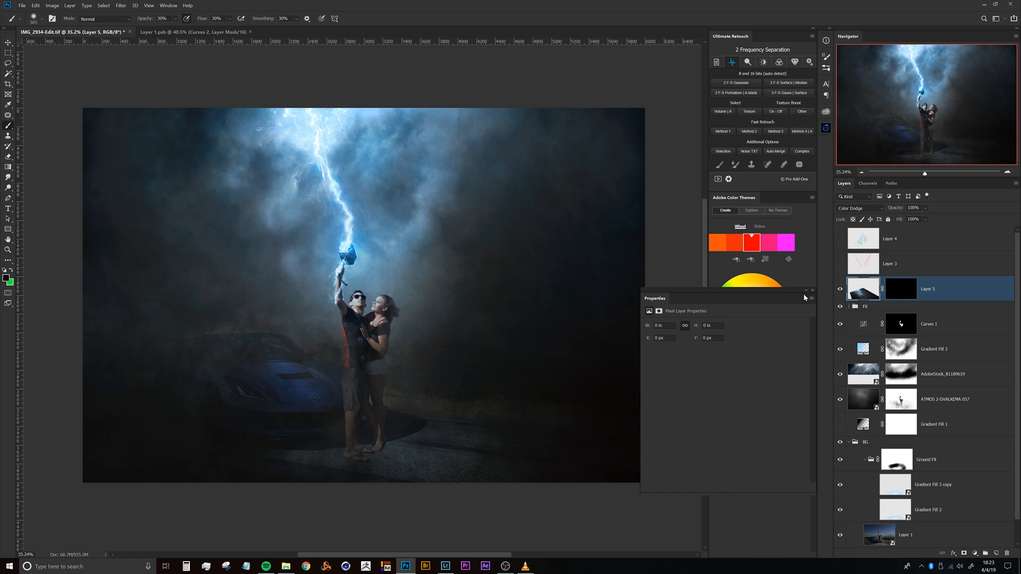
drag(275, 333, 285, 326)
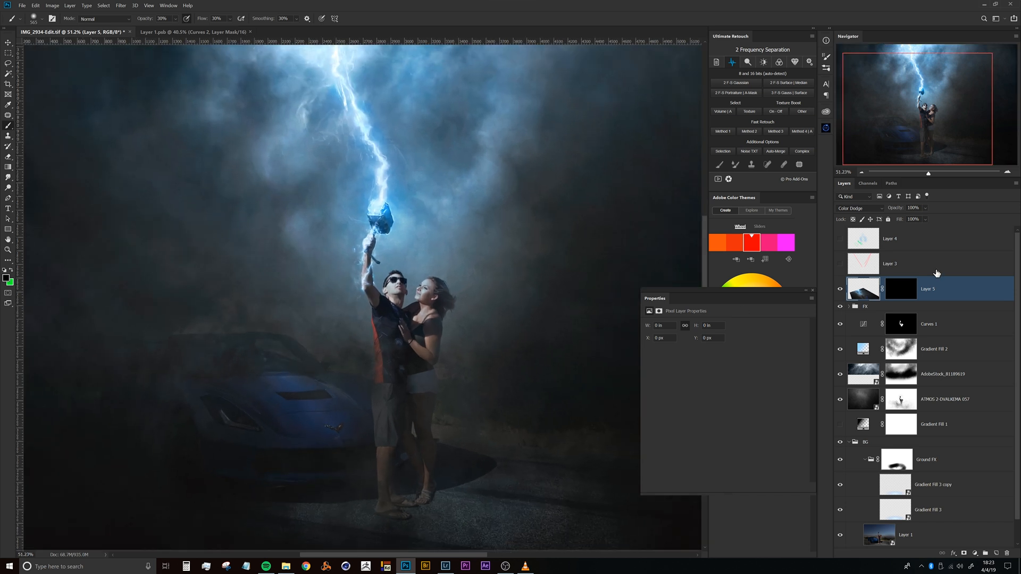
click(908, 292)
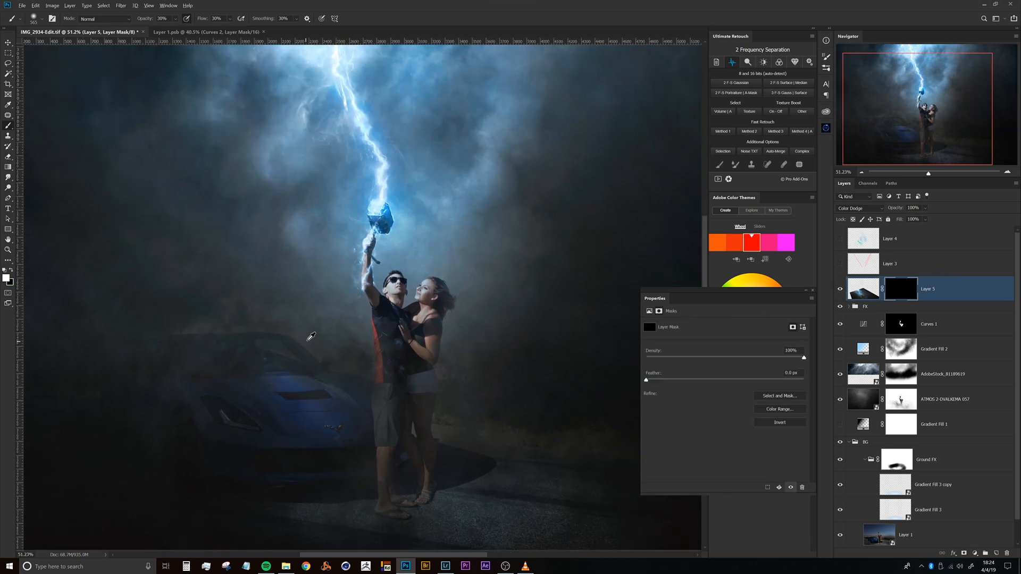
mouse_move(282, 346)
mouse_down()
mouse_move(274, 360)
mouse_move(250, 346)
mouse_move(273, 348)
mouse_move(348, 438)
mouse_move(263, 336)
mouse_move(328, 412)
mouse_move(292, 367)
mouse_up()
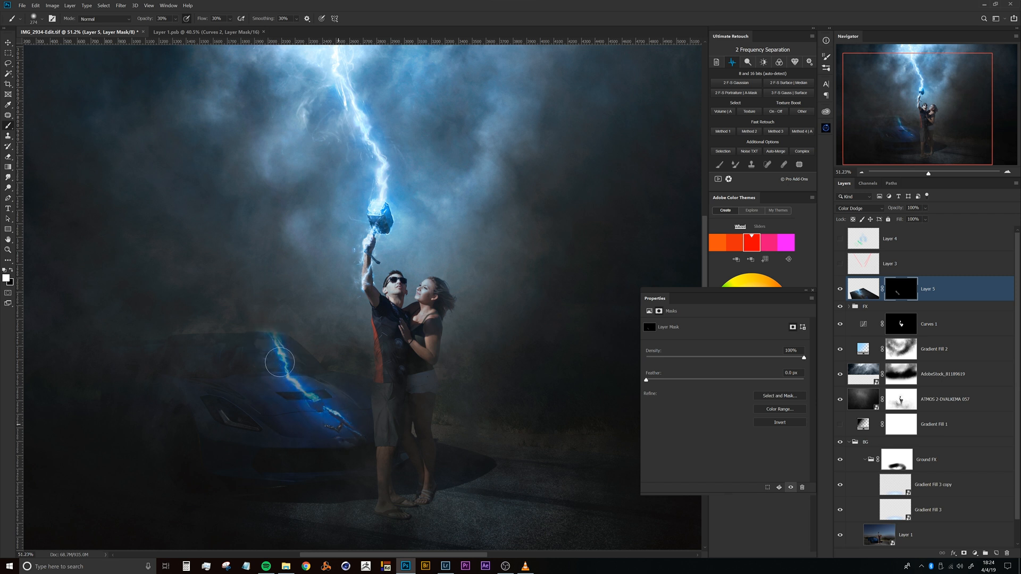
- Change the reflection layer's blend mode to Soft Light and paint more of the bolt into its mask
click(858, 210)
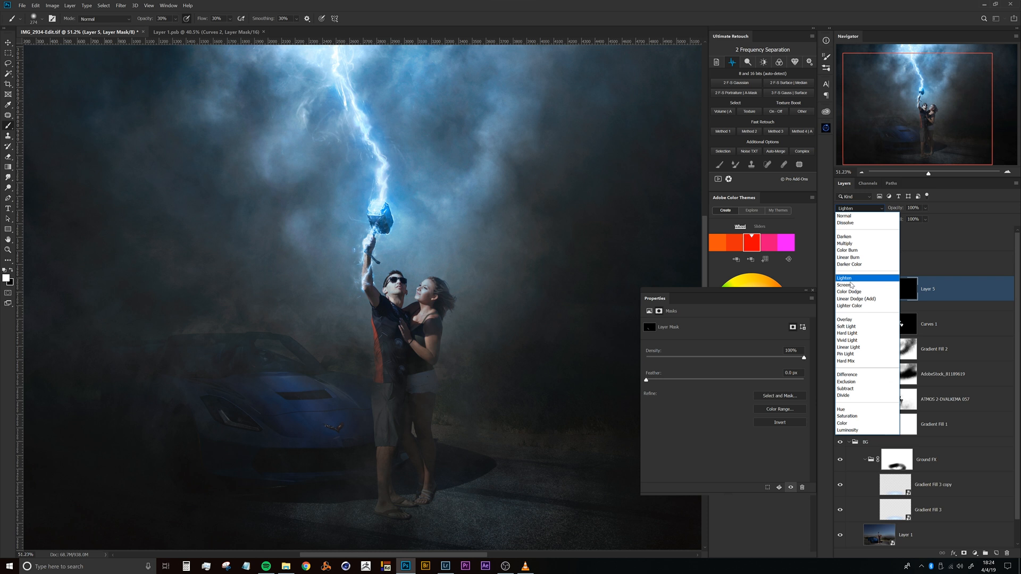
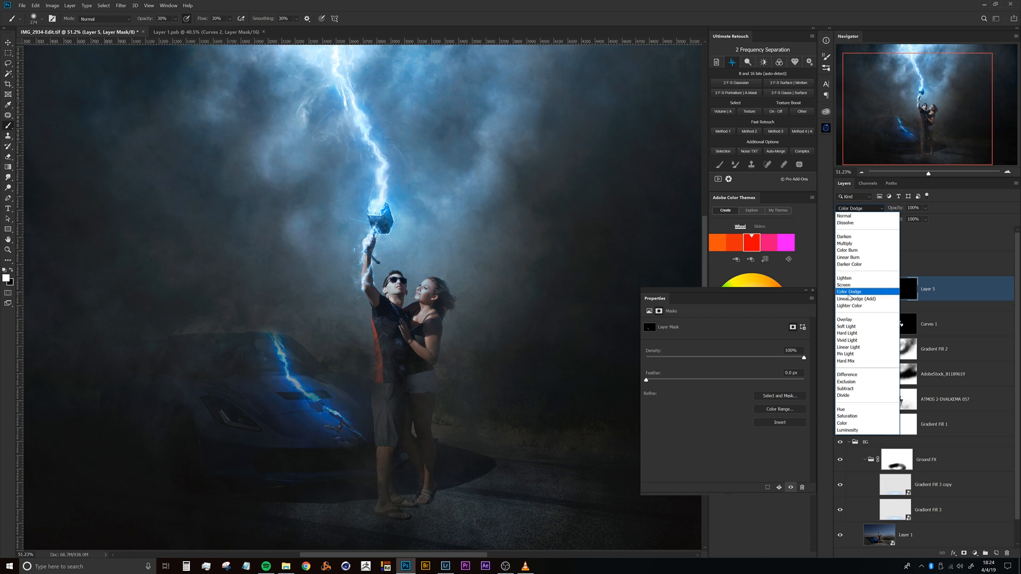
click(851, 327)
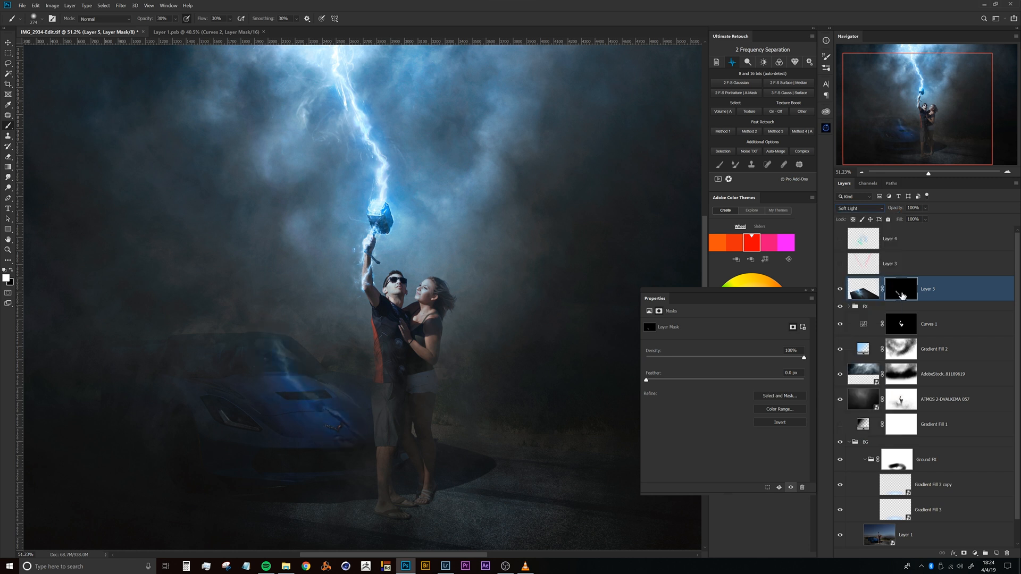
mouse_move(285, 339)
mouse_down()
mouse_move(283, 362)
mouse_move(277, 336)
mouse_move(295, 381)
mouse_move(303, 377)
mouse_move(342, 417)
mouse_move(332, 427)
mouse_move(359, 449)
mouse_move(271, 352)
mouse_move(271, 333)
mouse_move(258, 338)
mouse_move(284, 326)
mouse_move(252, 346)
mouse_move(286, 341)
mouse_move(264, 354)
mouse_move(281, 347)
mouse_move(279, 378)
mouse_move(304, 384)
mouse_move(274, 341)
mouse_up()
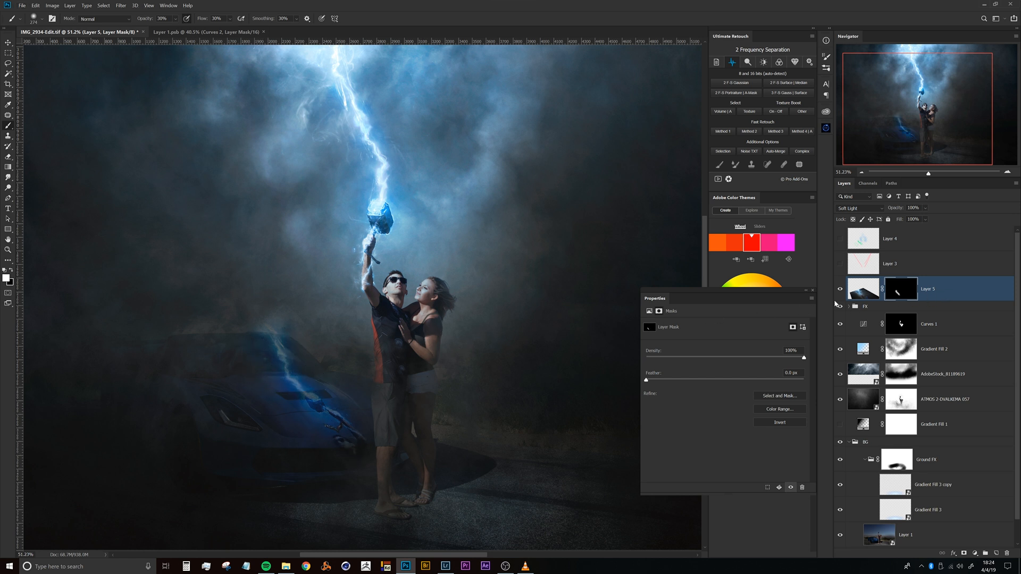
- Open the reflection layer's blending options and raise the Blend If black point of the underlying layer to 30
key(ctrl+2)
double_click(952, 295)
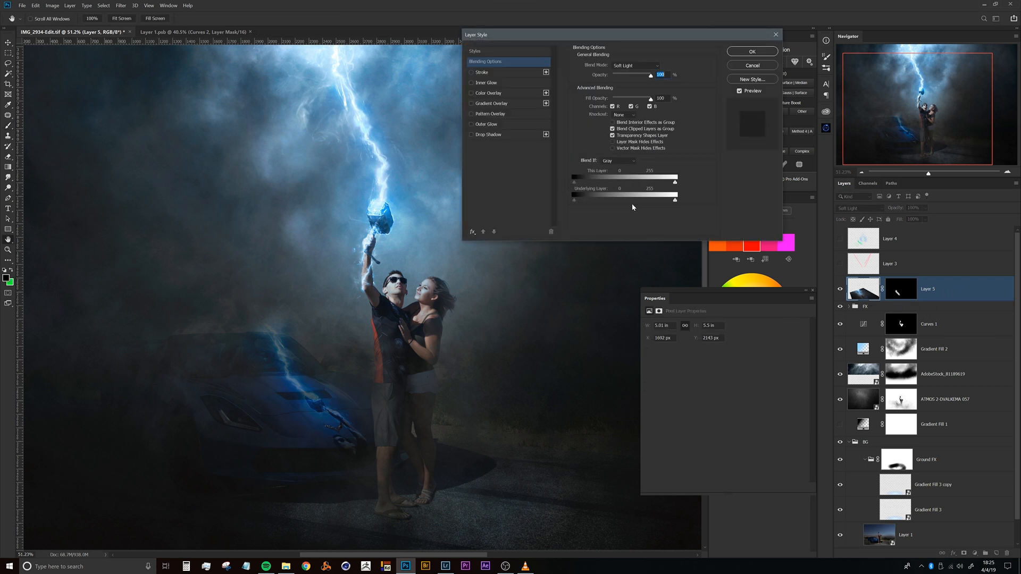
mouse_move(582, 204)
mouse_down()
mouse_move(602, 202)
mouse_move(588, 203)
mouse_up()
scroll(318, 387, up, 4)
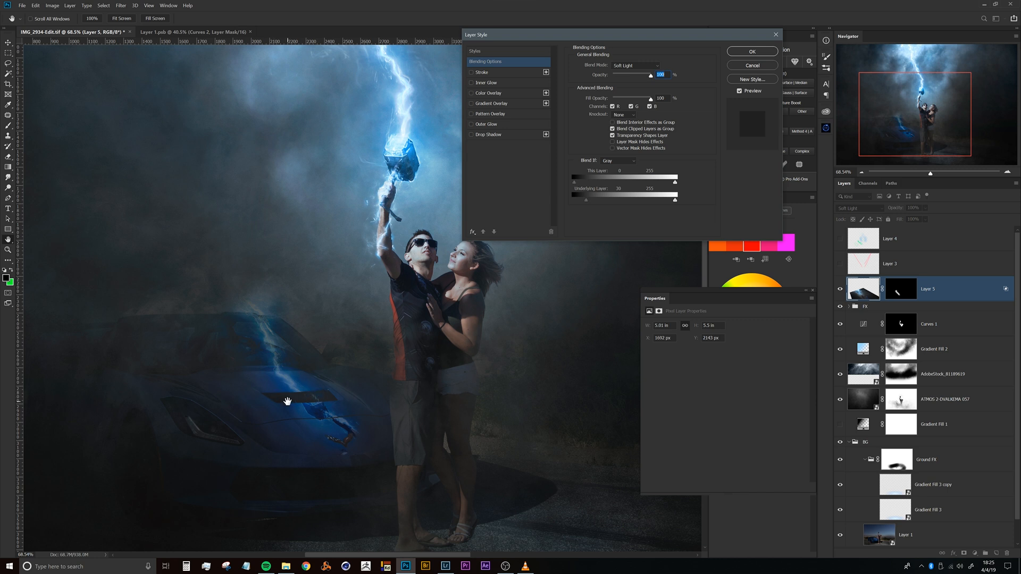
drag(302, 399, 326, 390)
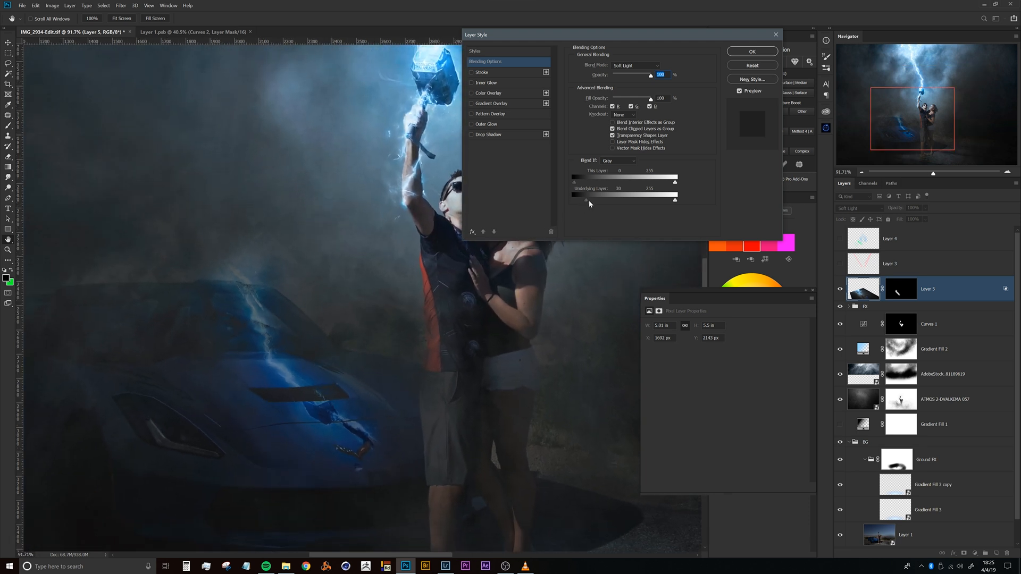
- Split the underlying layer's black Blend If slider, fine-tune both halves for a soft shadow transition, and apply the blending options
drag(588, 201, 594, 204)
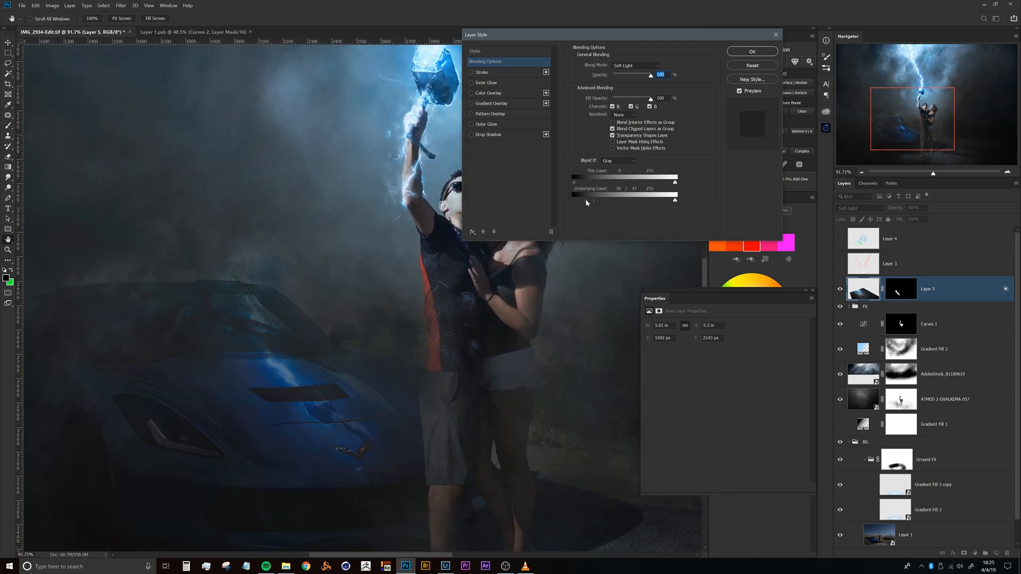
drag(582, 200, 587, 200)
drag(587, 200, 587, 198)
drag(600, 201, 590, 203)
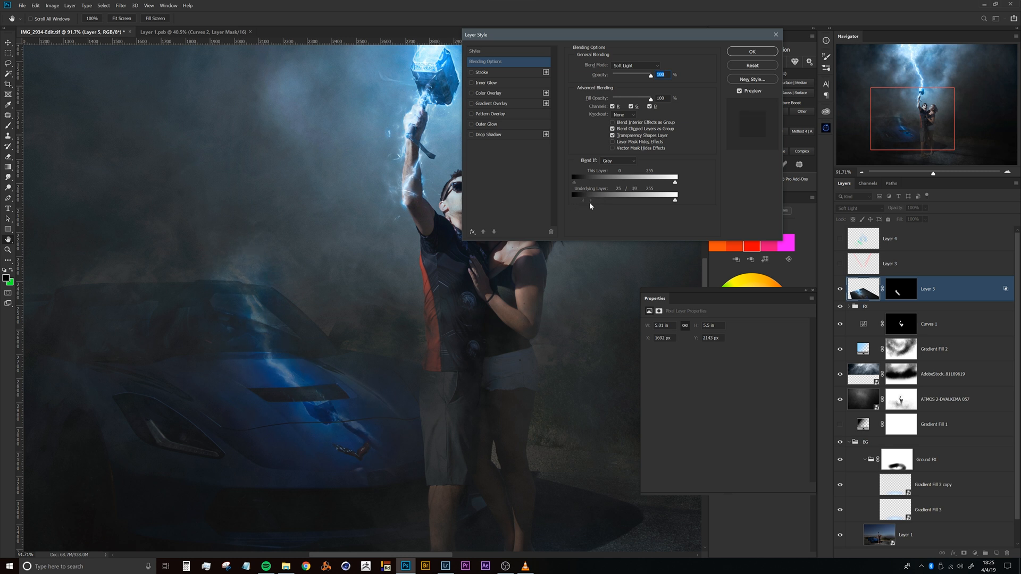
drag(589, 202, 586, 201)
click(750, 51)
- View the reflection layer's mask on its own and dodge its highlights at 52% exposure along the painted stroke
key(b)
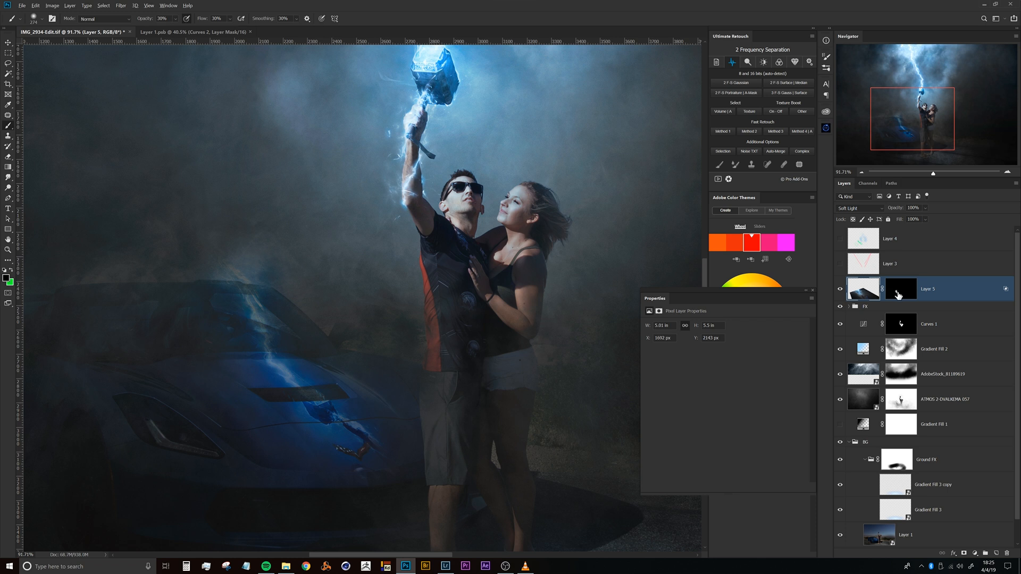
alt+click(898, 294)
drag(397, 306, 433, 255)
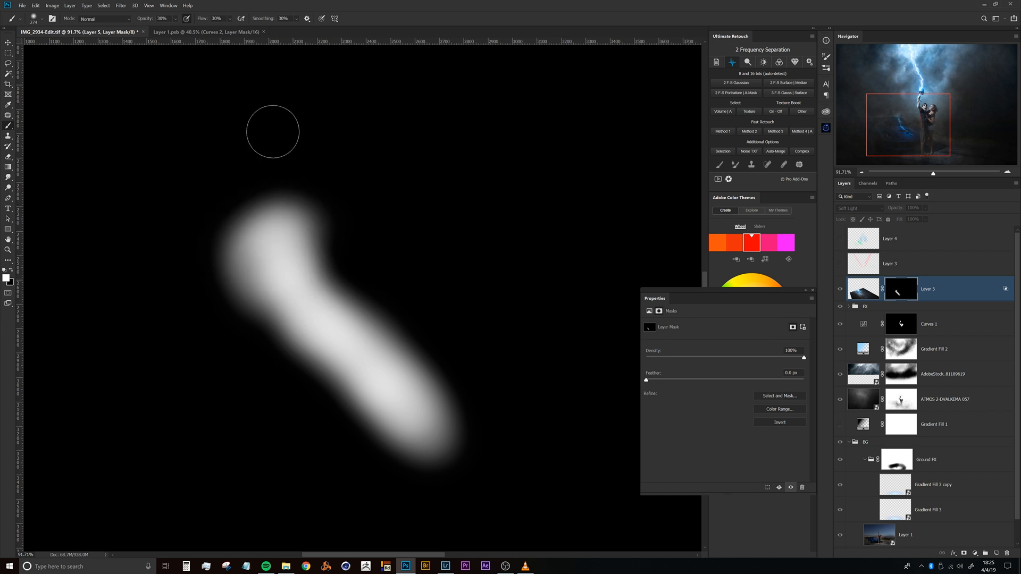
key(o)
mouse_move(258, 270)
mouse_down()
mouse_move(287, 287)
mouse_move(270, 217)
mouse_move(321, 320)
mouse_move(362, 367)
mouse_up()
drag(309, 288, 371, 274)
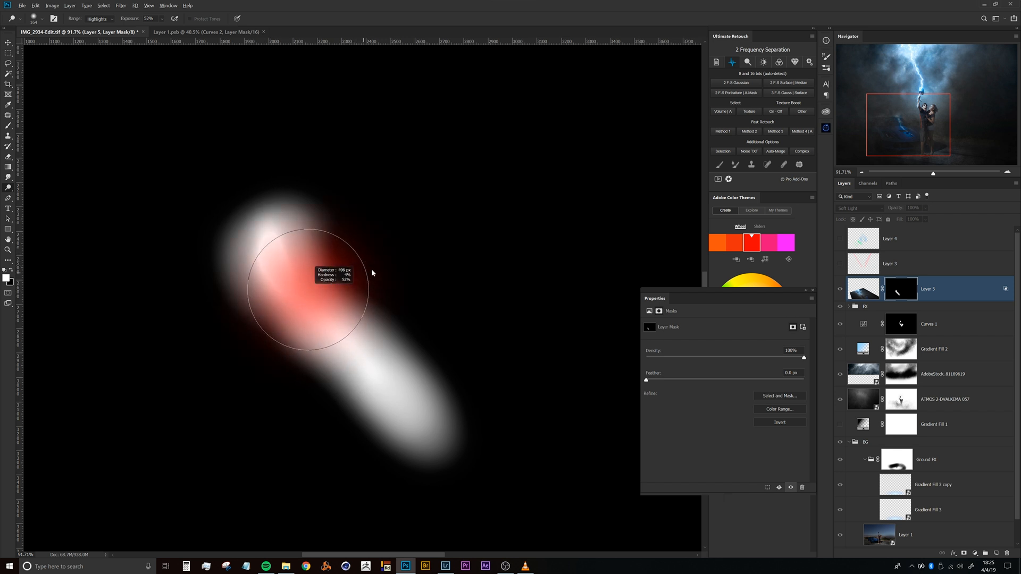
mouse_move(266, 221)
mouse_down()
mouse_move(409, 412)
mouse_move(461, 454)
mouse_move(338, 340)
mouse_move(277, 245)
mouse_move(294, 201)
mouse_up()
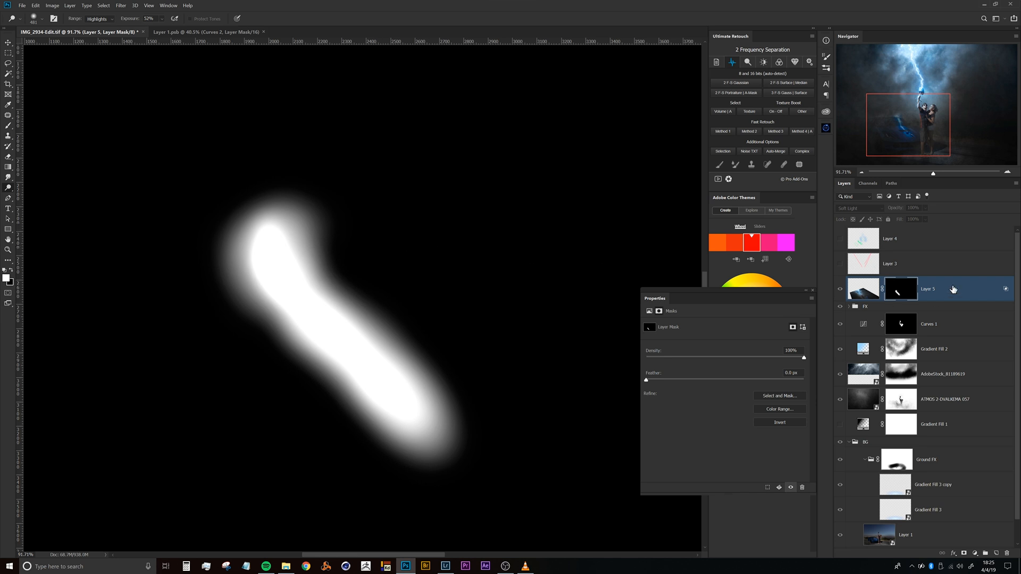
click(862, 290)
- Paint black at 100% opacity on the mask to hide the reflection above the car's roof and at the hood's front edge
mouse_move(403, 329)
mouse_down()
mouse_move(383, 340)
mouse_move(378, 323)
mouse_move(394, 310)
mouse_move(385, 275)
mouse_move(398, 291)
mouse_up()
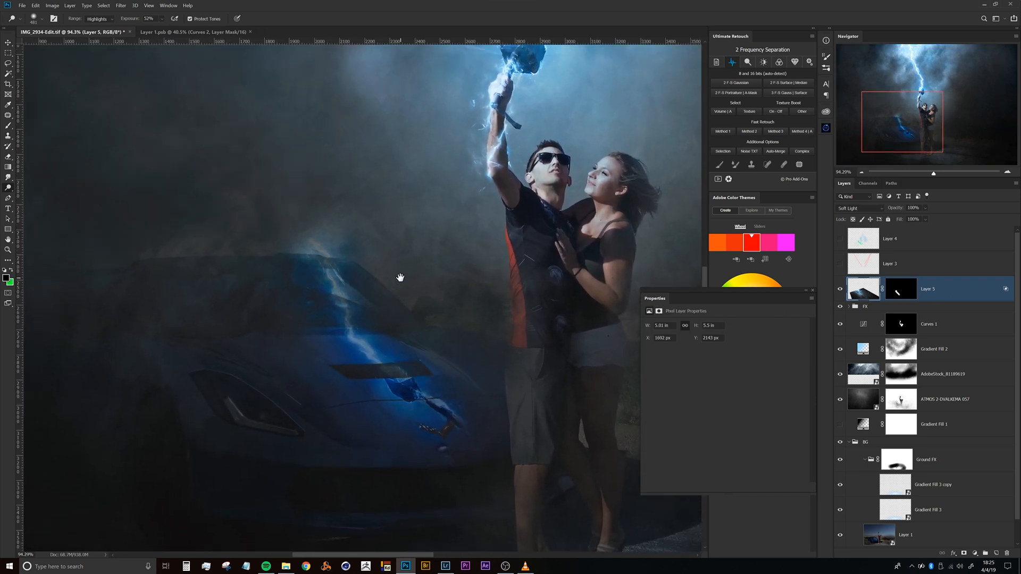
mouse_move(358, 236)
mouse_down()
mouse_move(305, 248)
mouse_move(337, 223)
mouse_move(314, 234)
mouse_move(364, 400)
mouse_up()
click(902, 298)
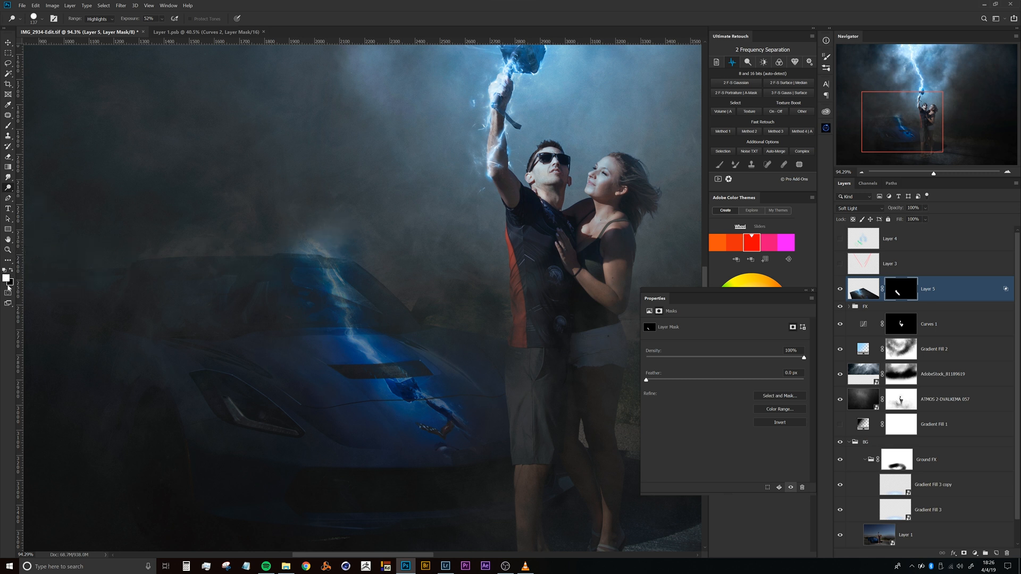
key(b)
key(c)
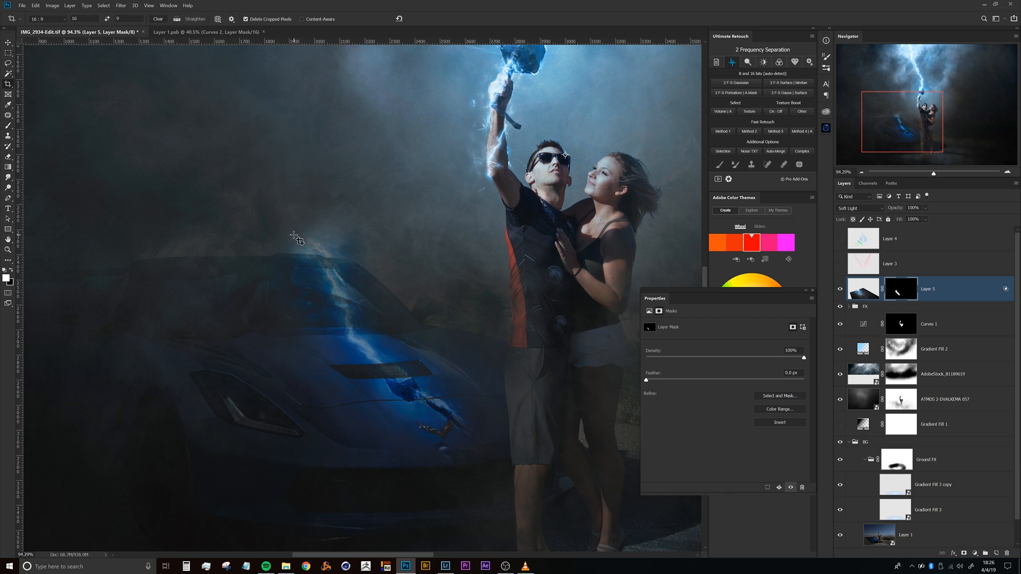
key(b)
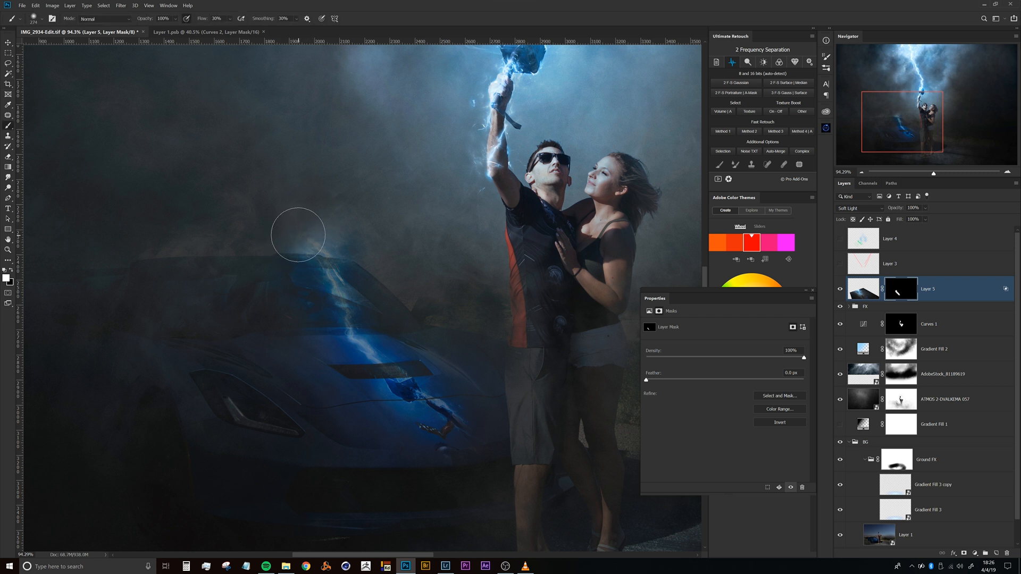
key(x)
mouse_move(339, 223)
mouse_down()
mouse_move(289, 224)
mouse_move(367, 240)
mouse_move(275, 230)
mouse_move(365, 217)
mouse_up()
alt+right_click(352, 228)
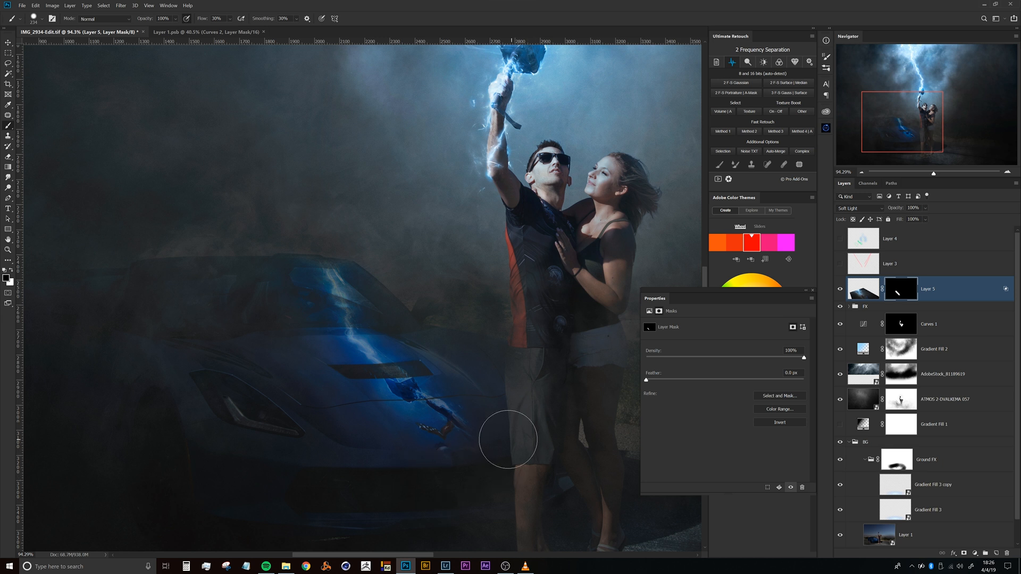
alt+right_click(490, 429)
scroll(466, 308, down, 5)
- Skew the lightning reflection layer's image horizontally by about 4.5° and reposition it over the car's windshield and hood
click(858, 289)
drag(450, 337, 434, 332)
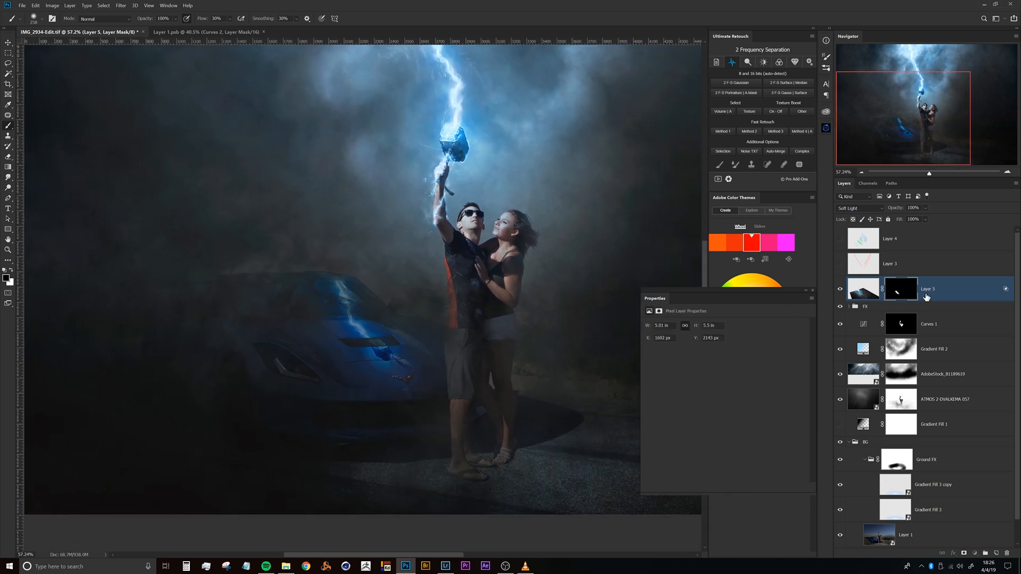
click(854, 294)
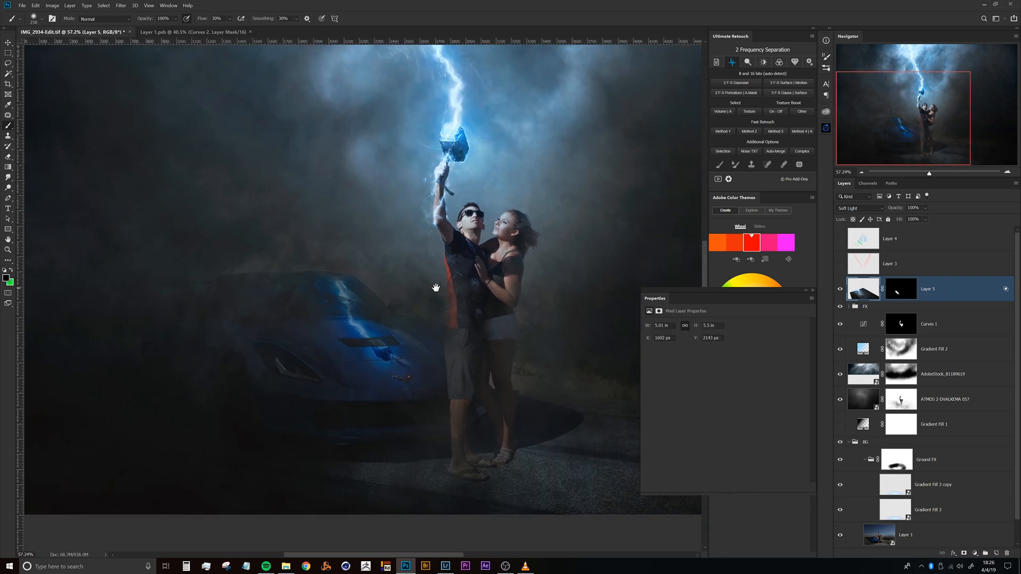
scroll(436, 287, up, 3)
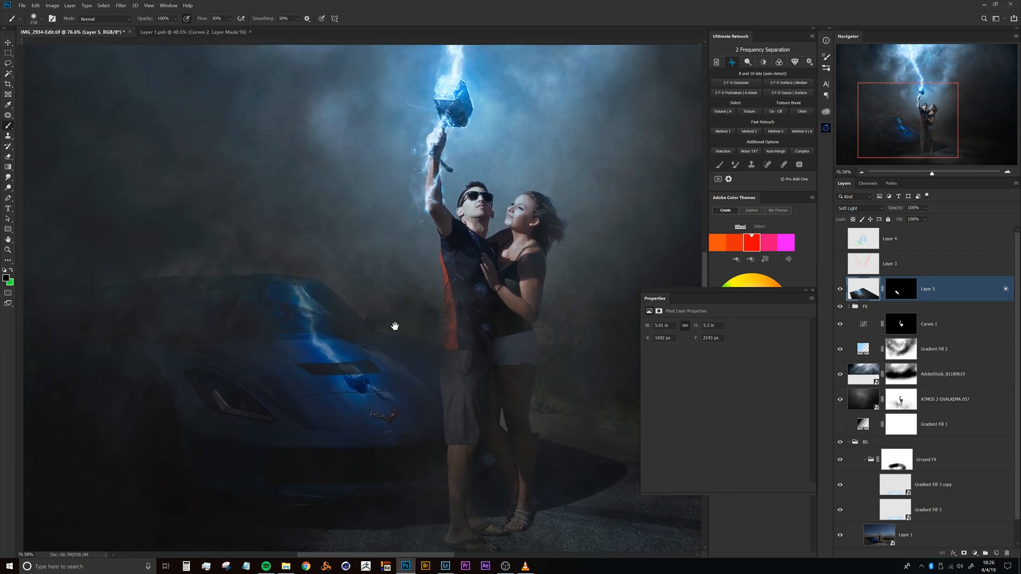
mouse_move(386, 302)
mouse_down()
mouse_move(366, 312)
mouse_move(385, 303)
mouse_up()
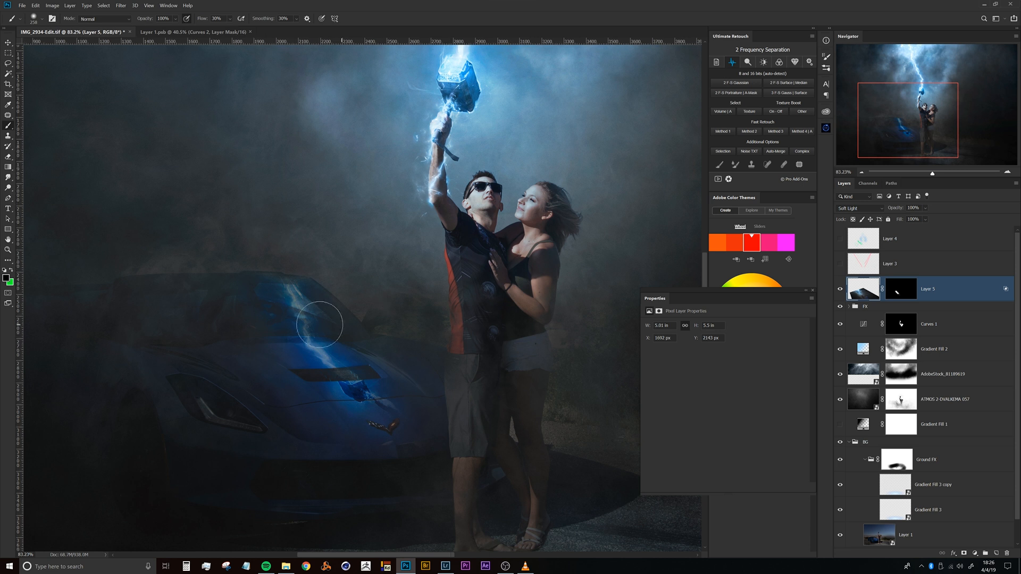
key(ctrl+t)
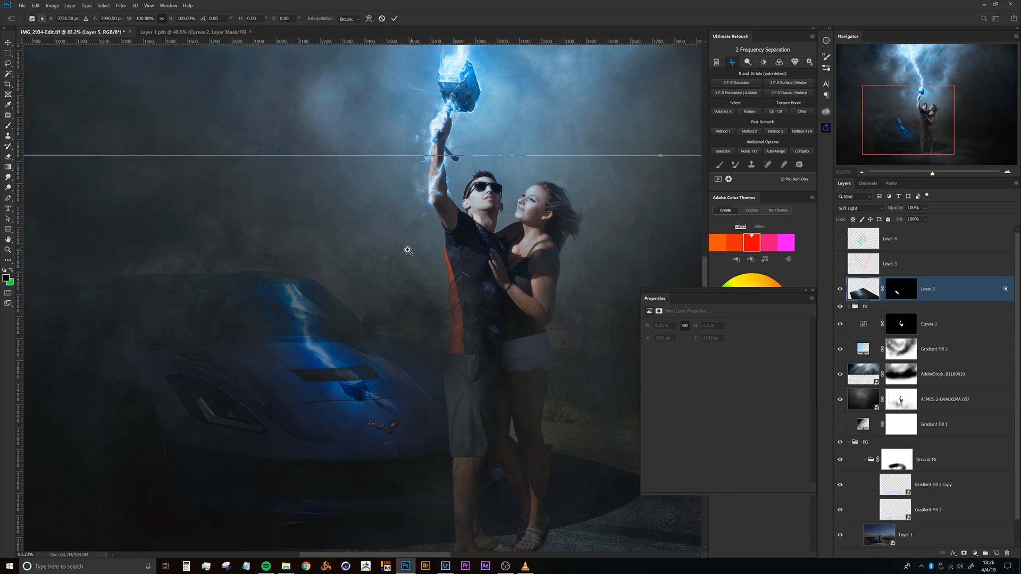
drag(408, 251, 373, 226)
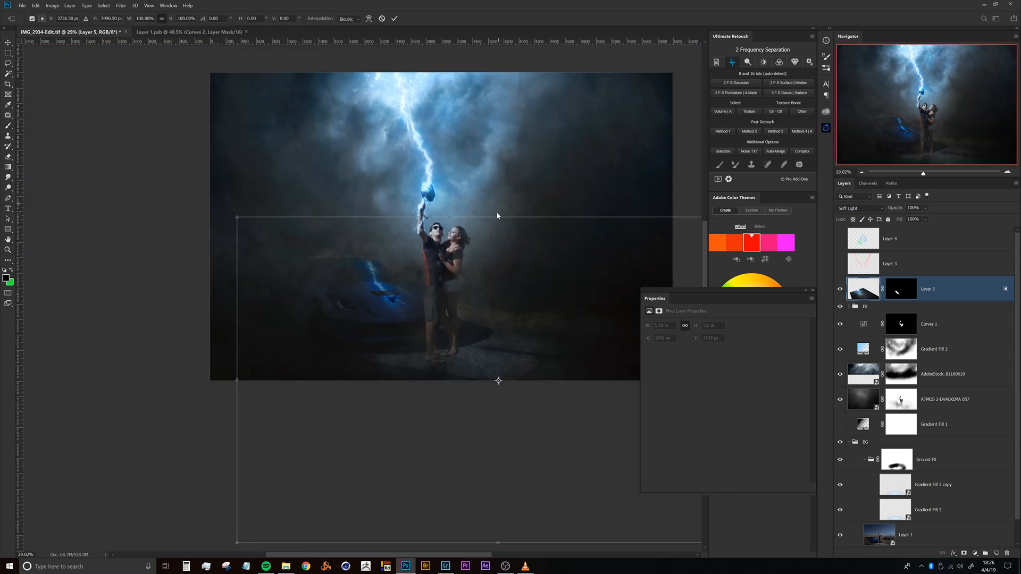
drag(499, 220, 477, 219)
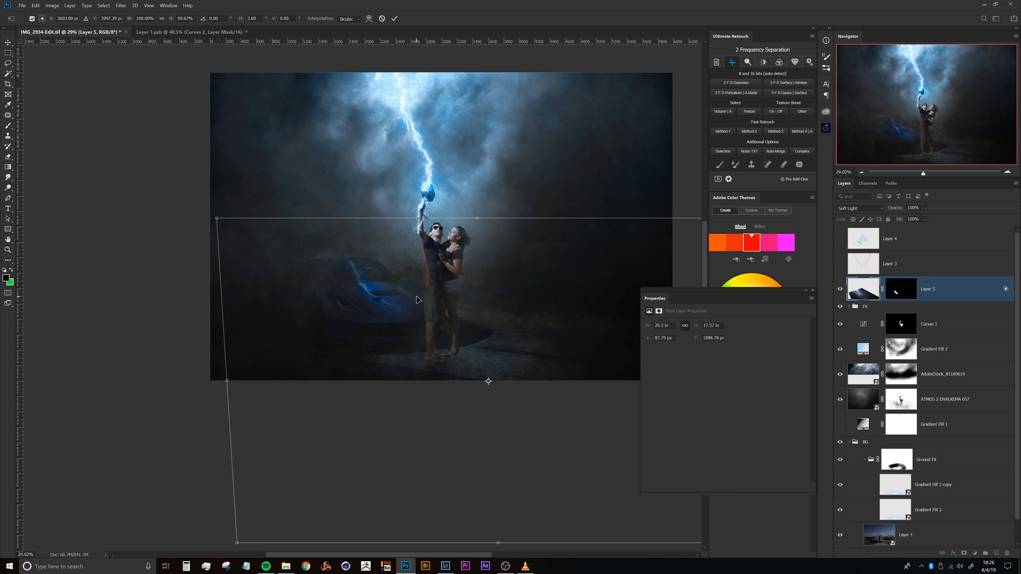
drag(417, 299, 432, 299)
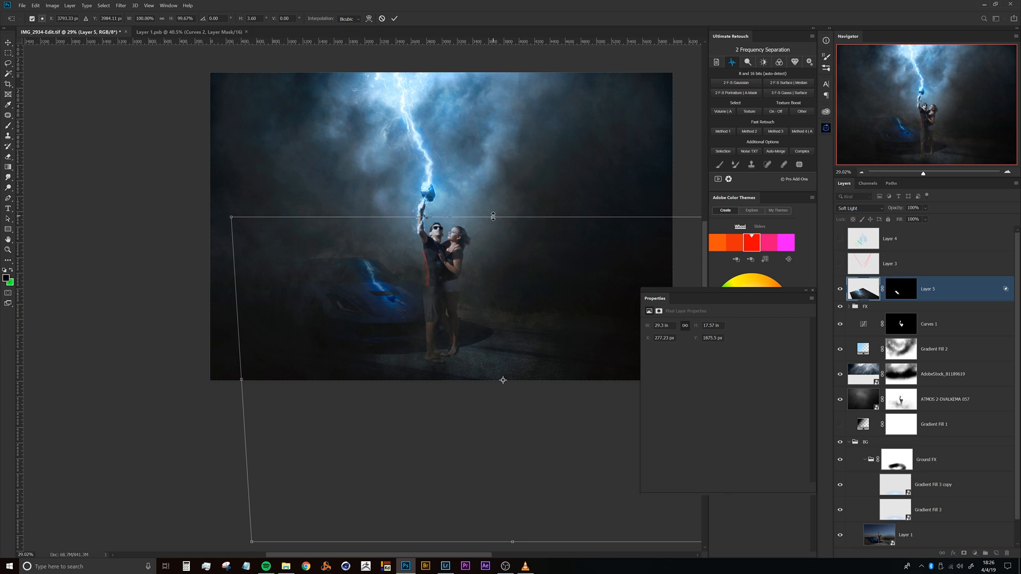
drag(492, 217, 488, 218)
drag(422, 288, 433, 287)
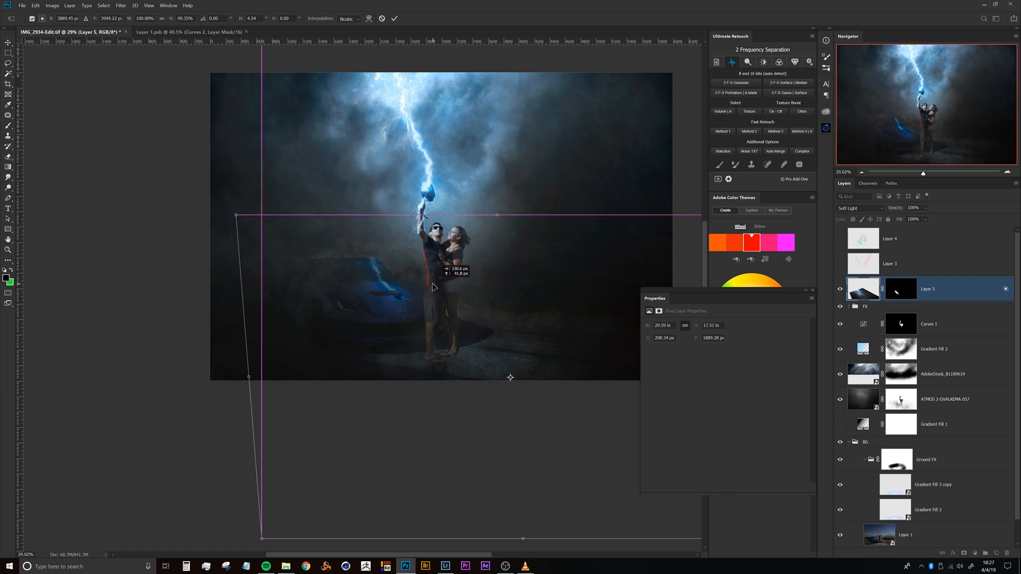
key(b)
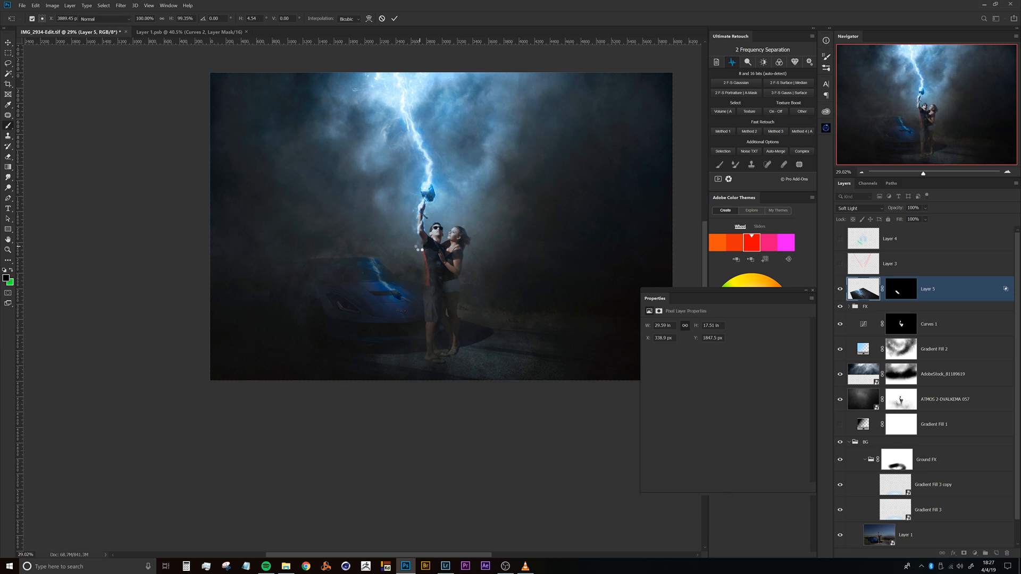
- Apply a Gaussian Blur of about 4 pixels to the reflection image and set the layer's blend mode to Color Dodge
click(121, 6)
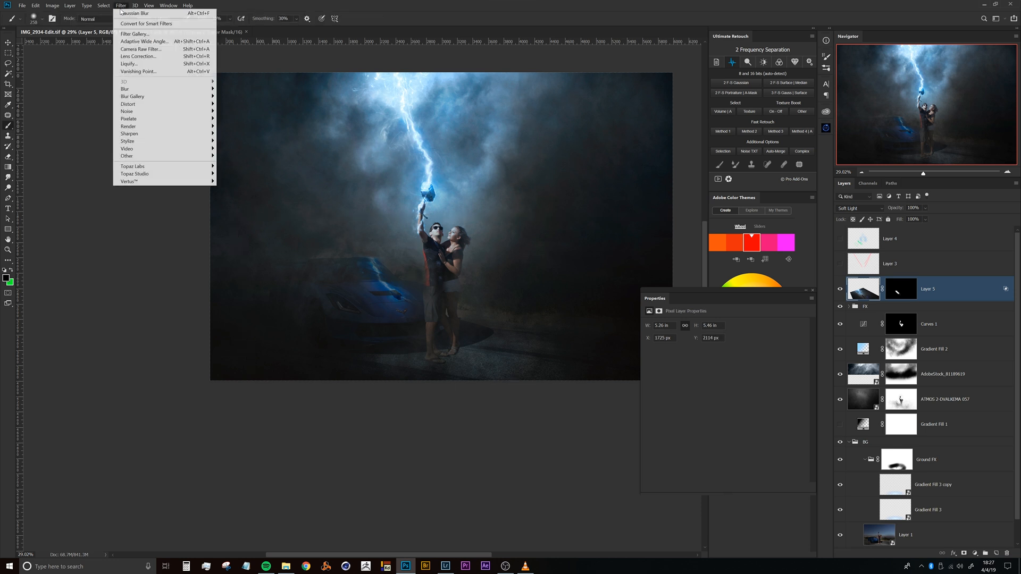
mouse_move(168, 94)
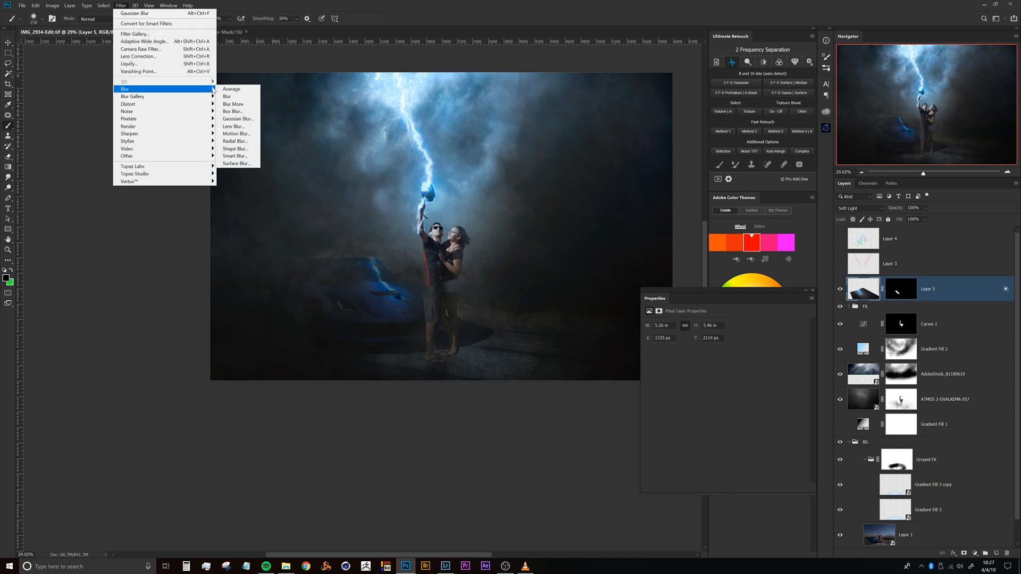
click(237, 118)
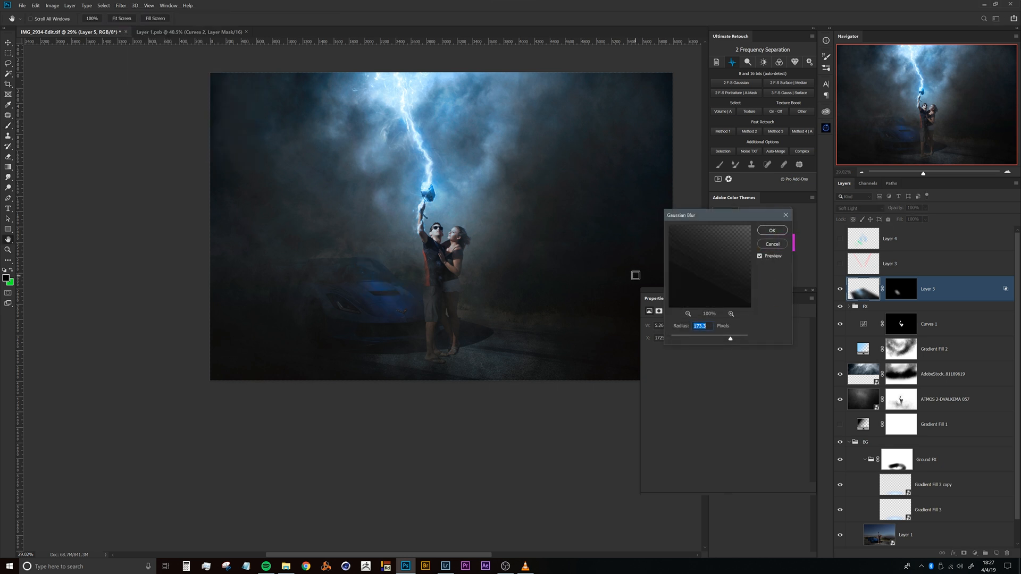
drag(721, 336, 684, 341)
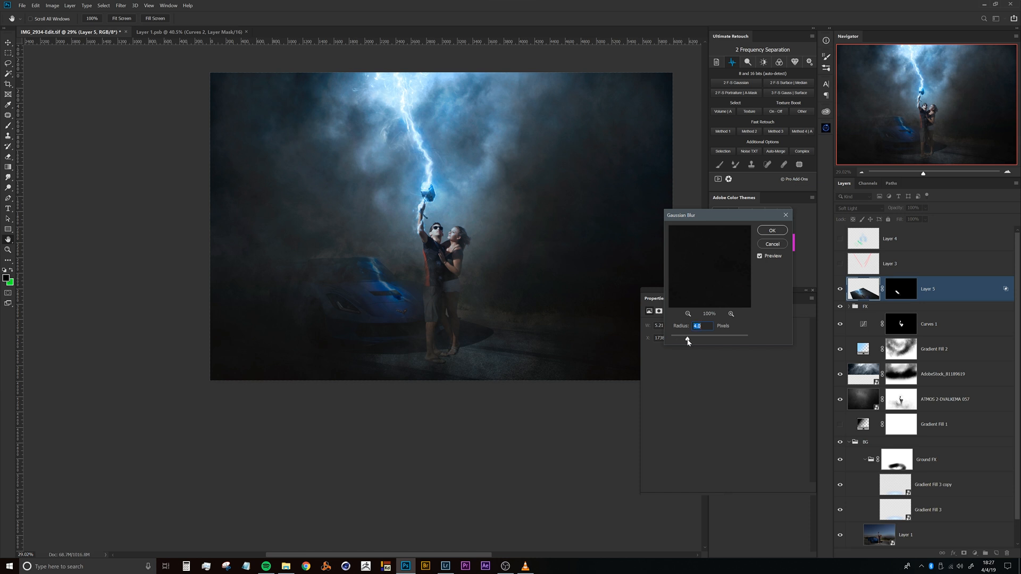
mouse_move(686, 343)
mouse_down()
mouse_move(696, 342)
mouse_move(684, 342)
mouse_up()
click(772, 230)
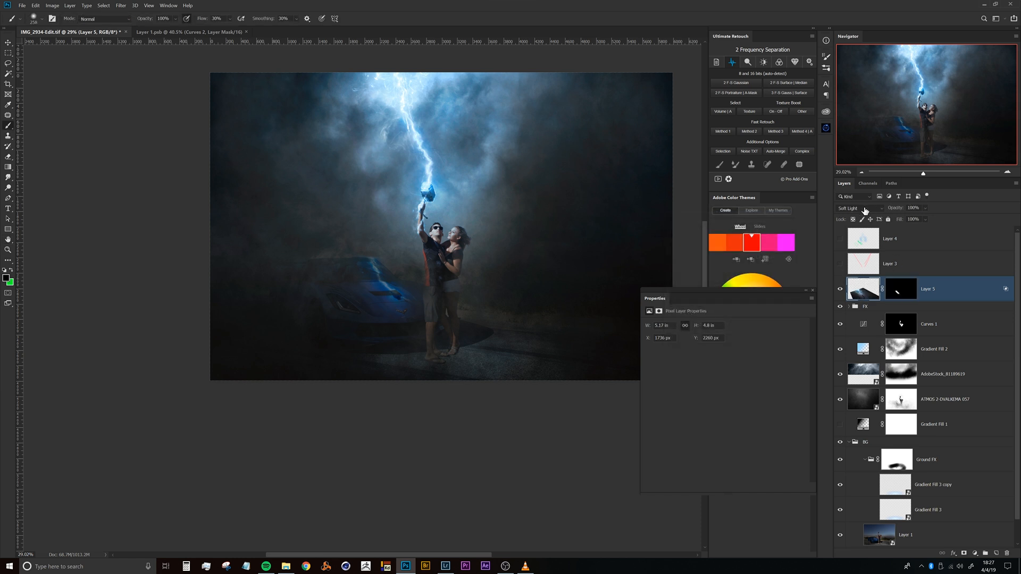
click(865, 209)
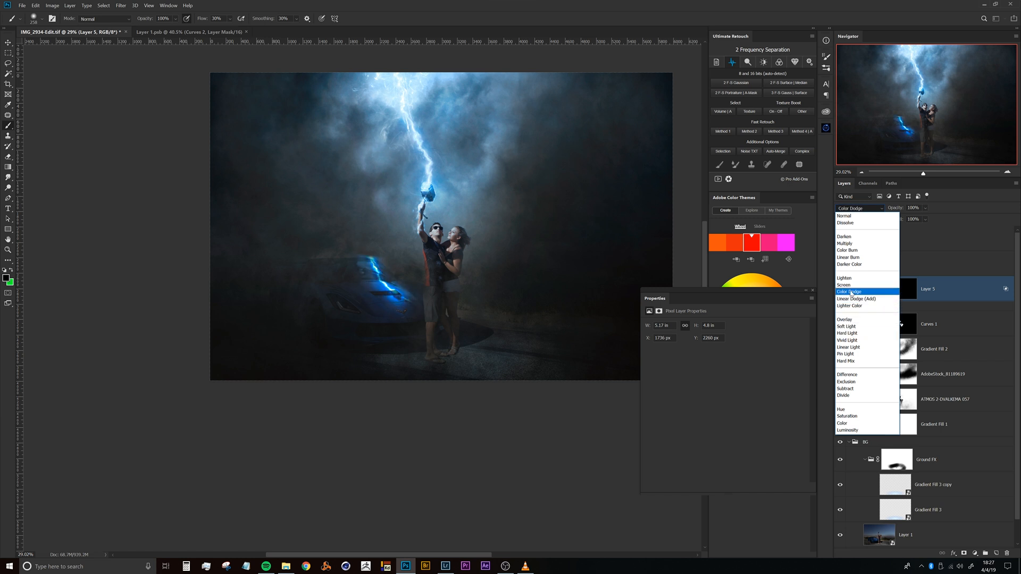
click(852, 292)
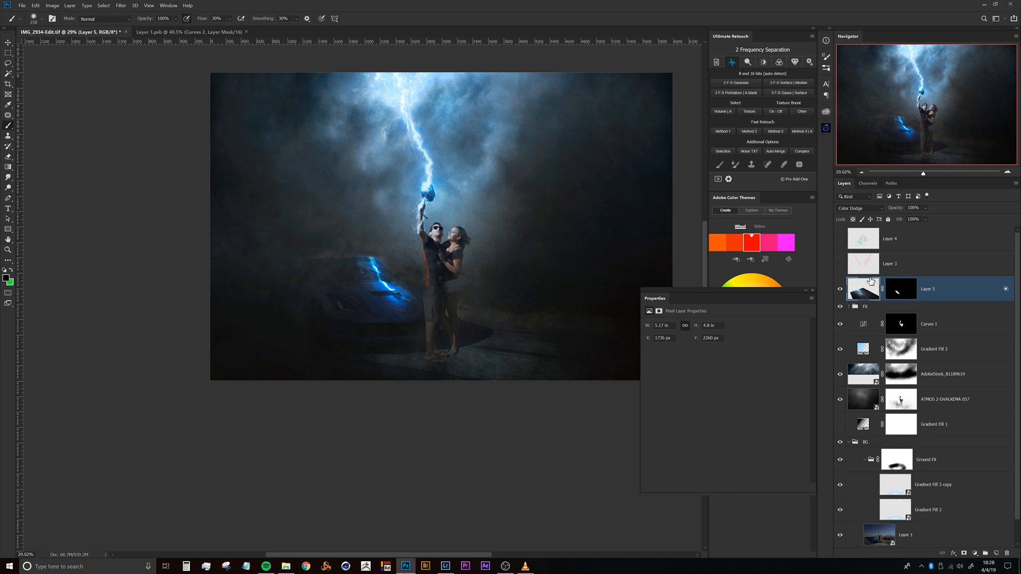
- Lower the reflection image's saturation to about -51 with Hue/Saturation and reduce the layer's opacity to 49%
key(ctrl+u)
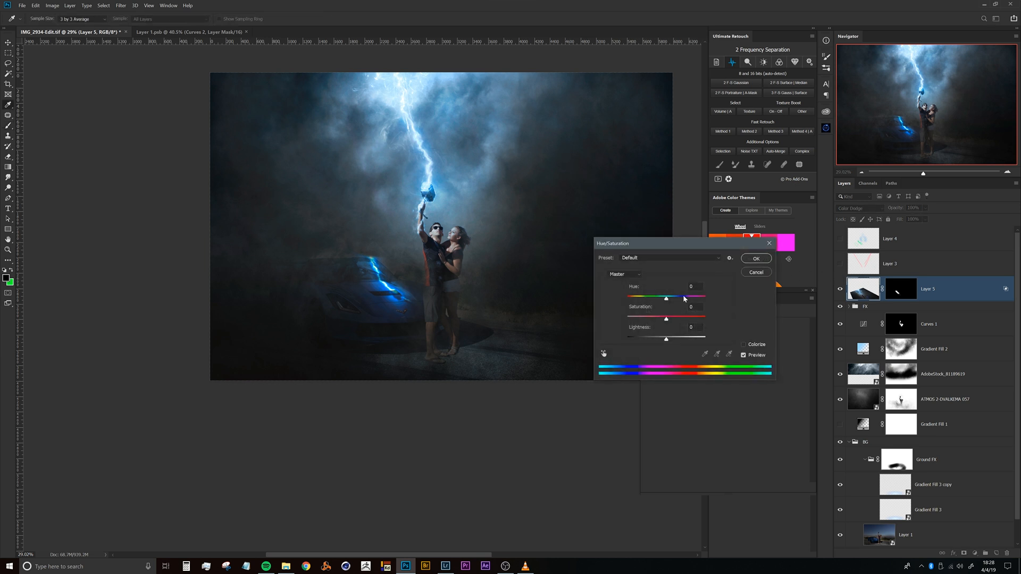
drag(666, 319, 653, 323)
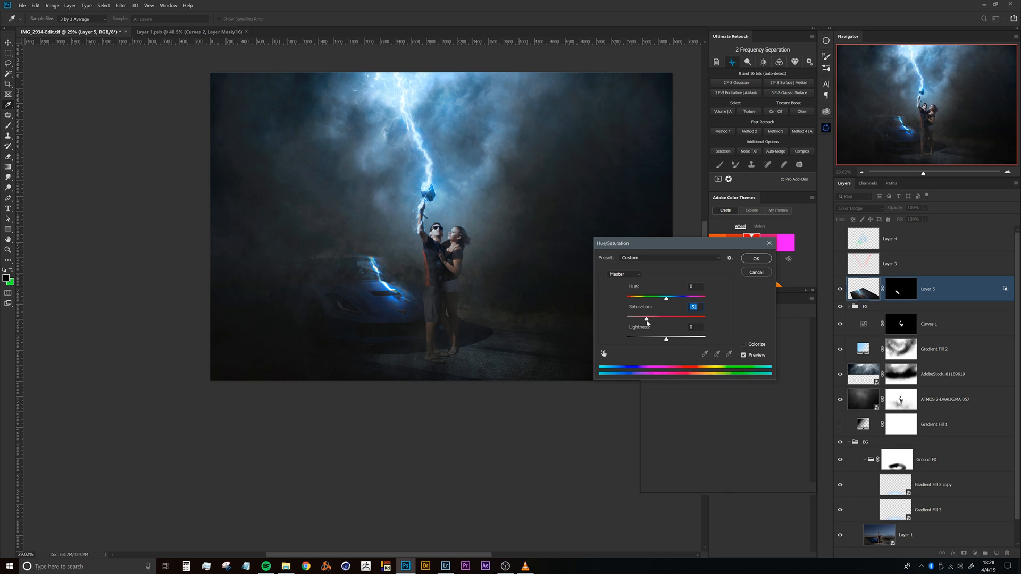
click(769, 258)
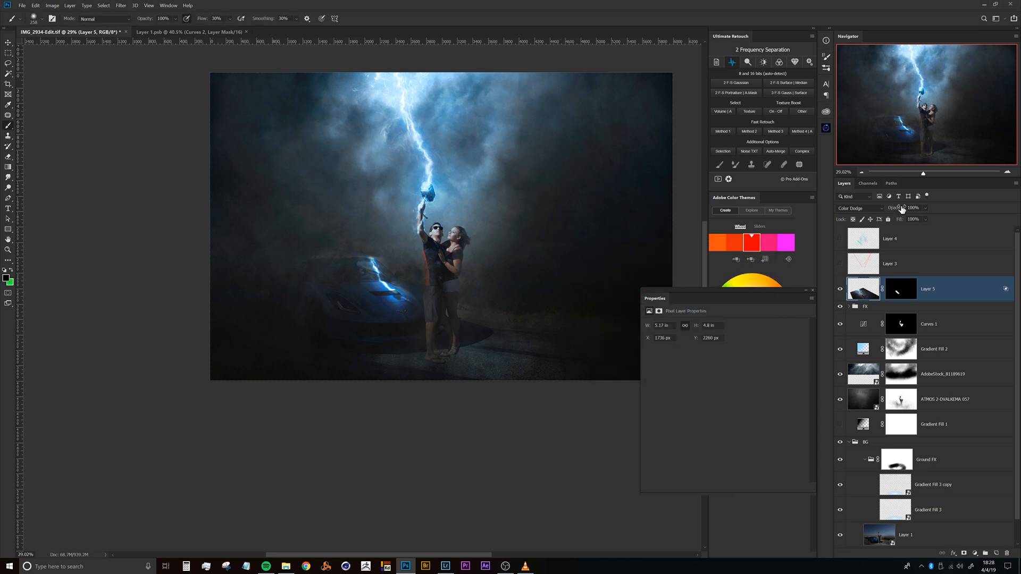
drag(891, 212, 879, 212)
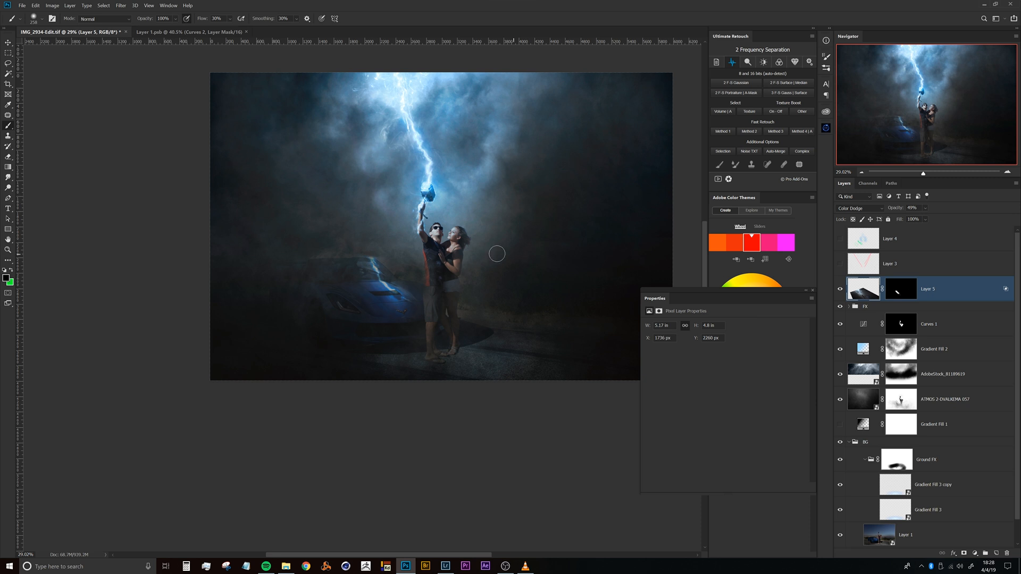
- Scale the reflection layer to about 94% with Free Transform, keeping it aligned over the car's windshield and hood
scroll(406, 270, up, 5)
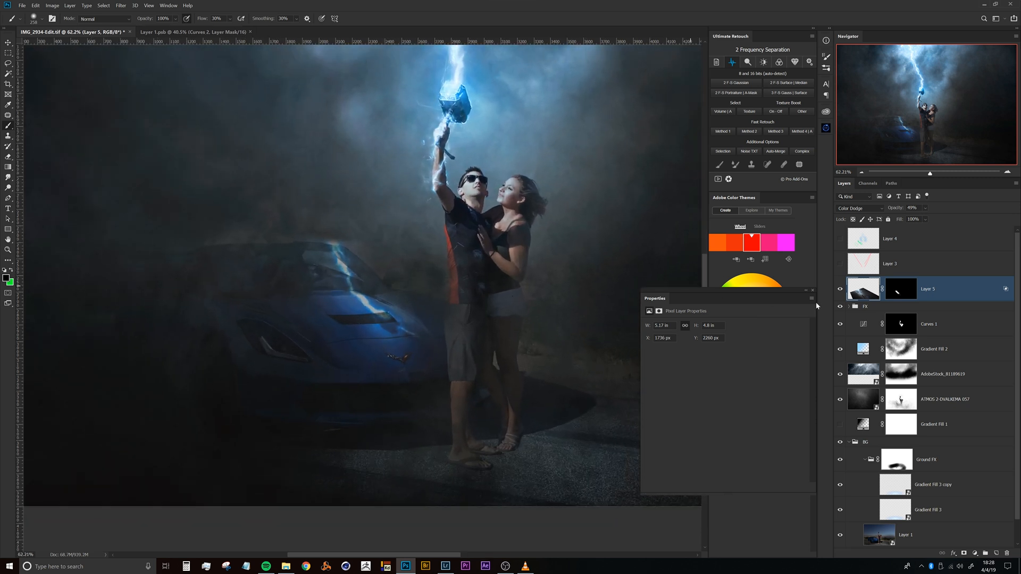
key(ctrl+t)
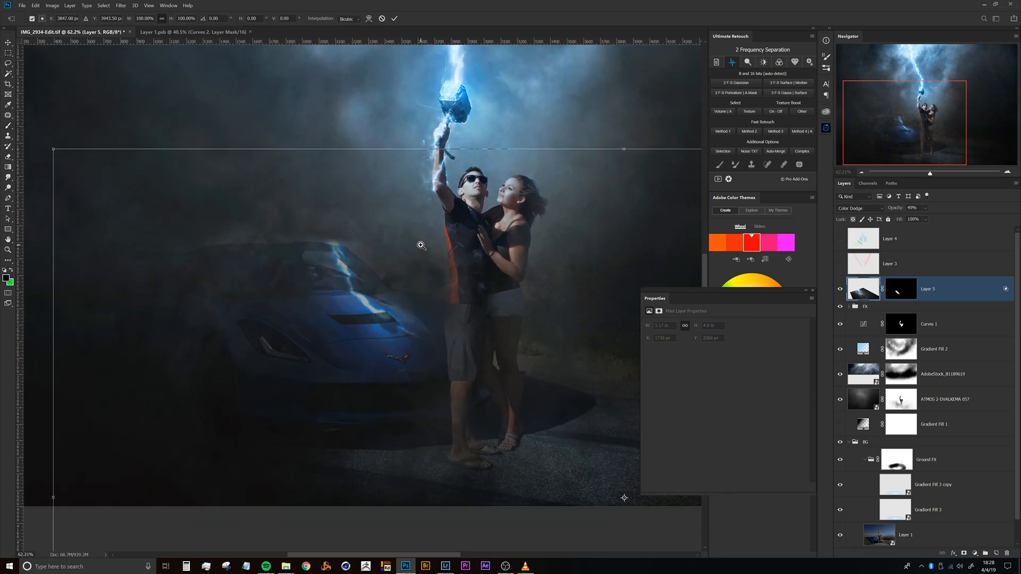
scroll(422, 245, down, 5)
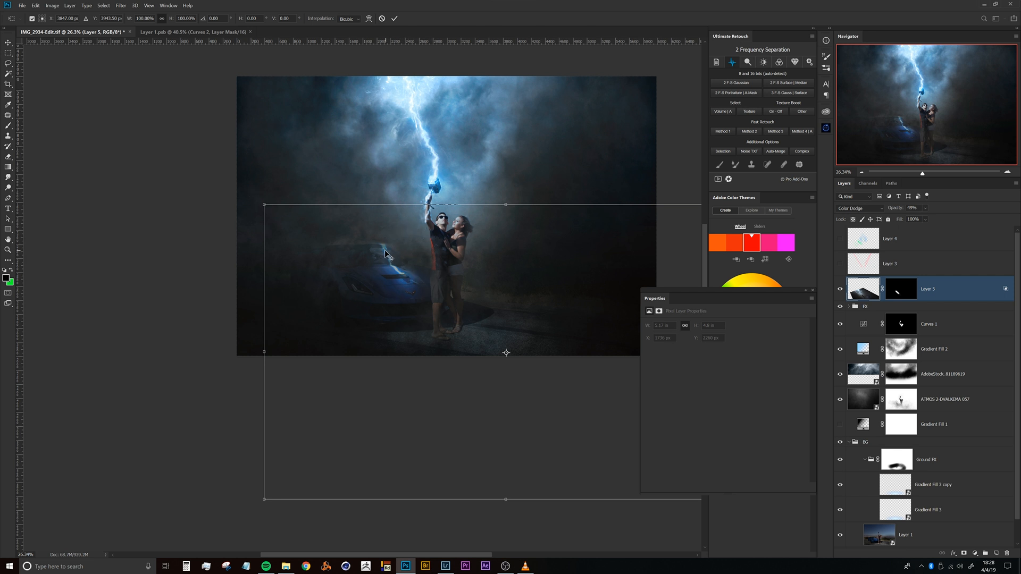
alt+click(400, 271)
drag(396, 264, 392, 265)
drag(264, 205, 212, 176)
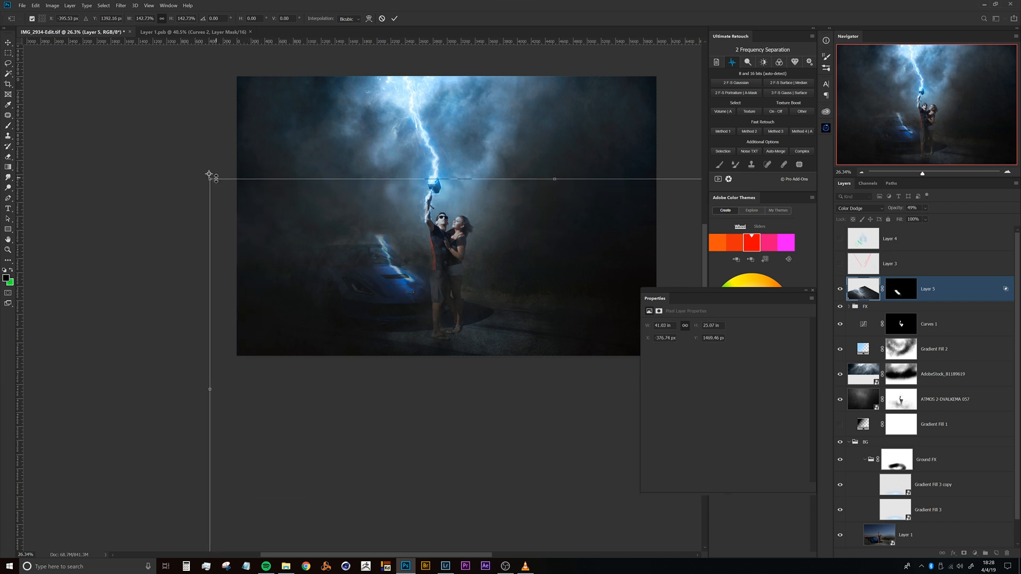
alt+click(396, 269)
drag(397, 272, 396, 270)
drag(208, 180, 262, 238)
key(Return)
key(b)
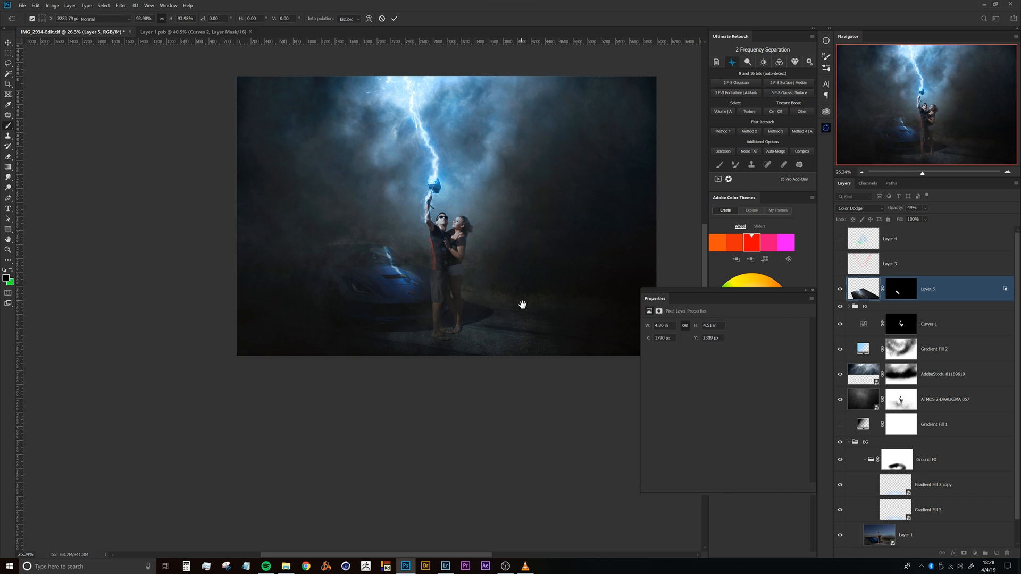
- Paint black on the reflection layer's mask to fade the lightning's lower end below the hood vent
scroll(418, 264, up, 5)
drag(360, 266, 392, 255)
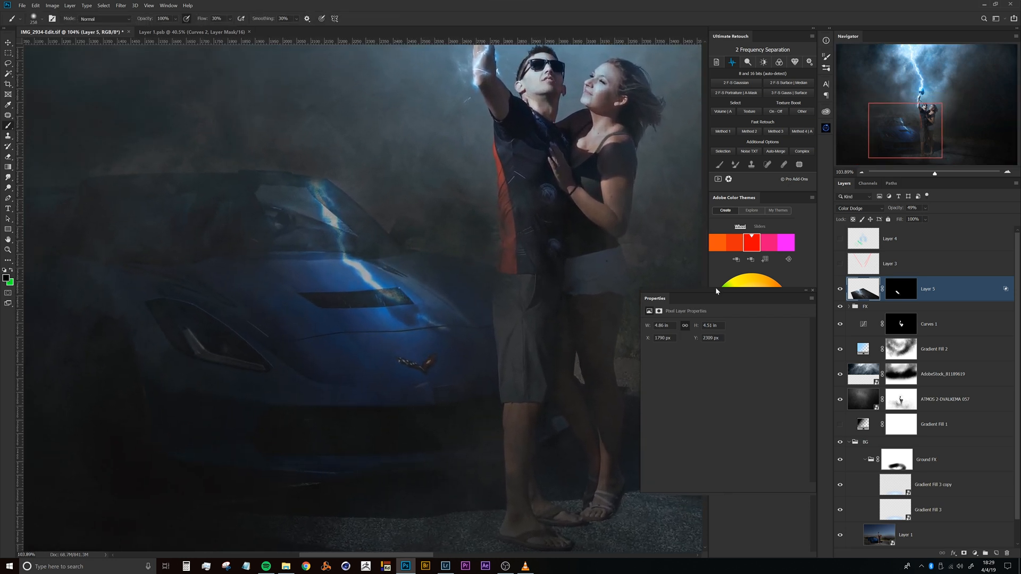
click(903, 295)
drag(431, 313, 396, 324)
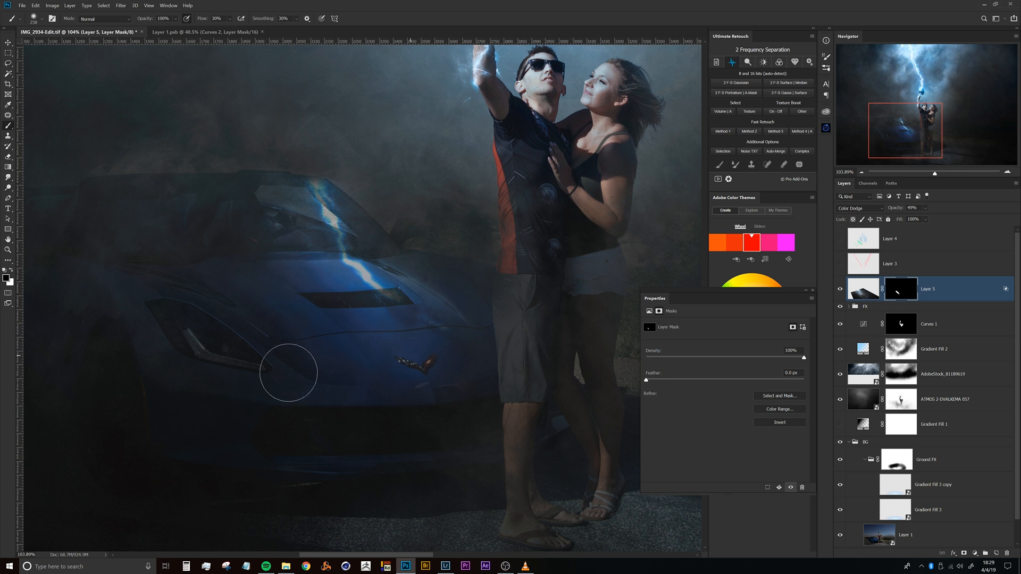
- Refine the reflection mask along the windshield and hood with a smaller brush, restoring parts of the lightning with white
key(ctrl+space)
drag(322, 184, 349, 186)
mouse_move(346, 267)
alt+mouse_down()
mouse_move(266, 248)
mouse_move(228, 255)
alt+mouse_up()
mouse_move(301, 246)
mouse_down()
mouse_move(354, 285)
mouse_move(294, 219)
mouse_move(378, 290)
mouse_up()
mouse_move(263, 227)
alt+mouse_down()
mouse_move(288, 224)
mouse_move(293, 238)
mouse_move(240, 229)
mouse_move(329, 278)
mouse_move(243, 197)
mouse_move(344, 273)
mouse_move(401, 292)
mouse_move(397, 320)
mouse_move(279, 223)
alt+mouse_up()
mouse_move(310, 171)
mouse_down()
mouse_move(342, 238)
mouse_move(409, 183)
mouse_move(362, 229)
mouse_move(433, 220)
mouse_up()
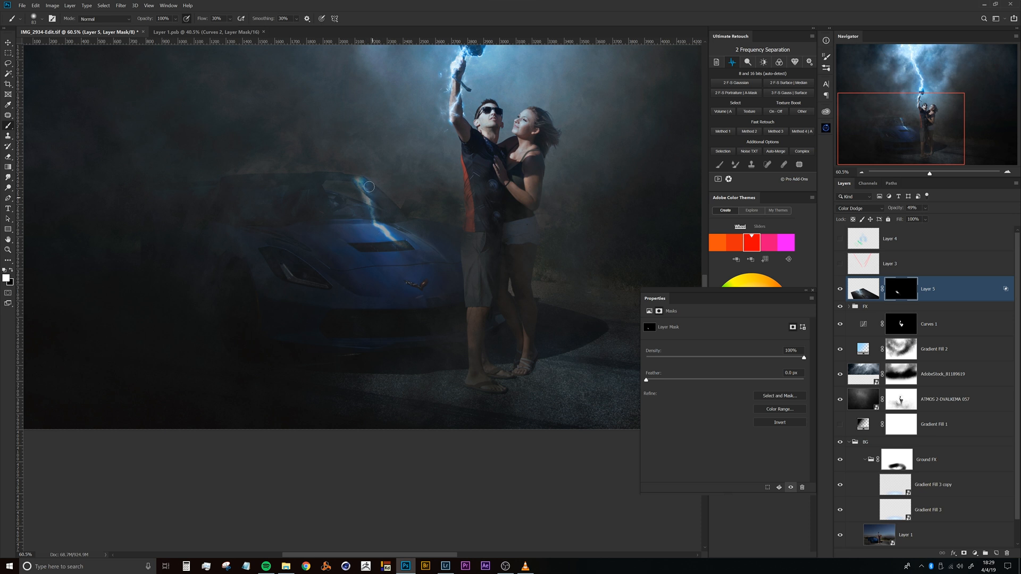
drag(402, 219, 380, 260)
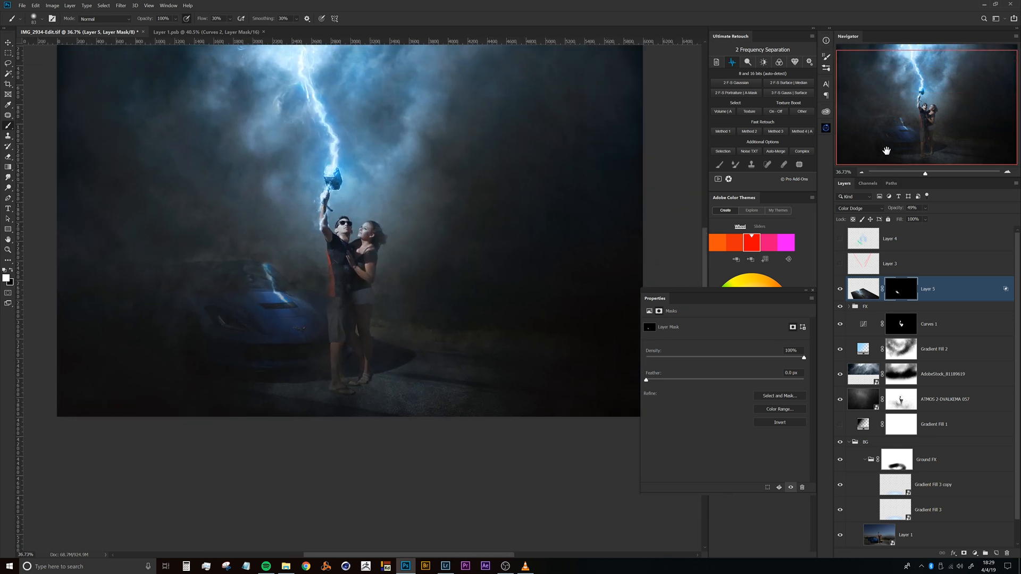
- Select the reflection layer above the FX group and rename it Car Reflection
drag(320, 260, 327, 292)
click(863, 289)
click(864, 314)
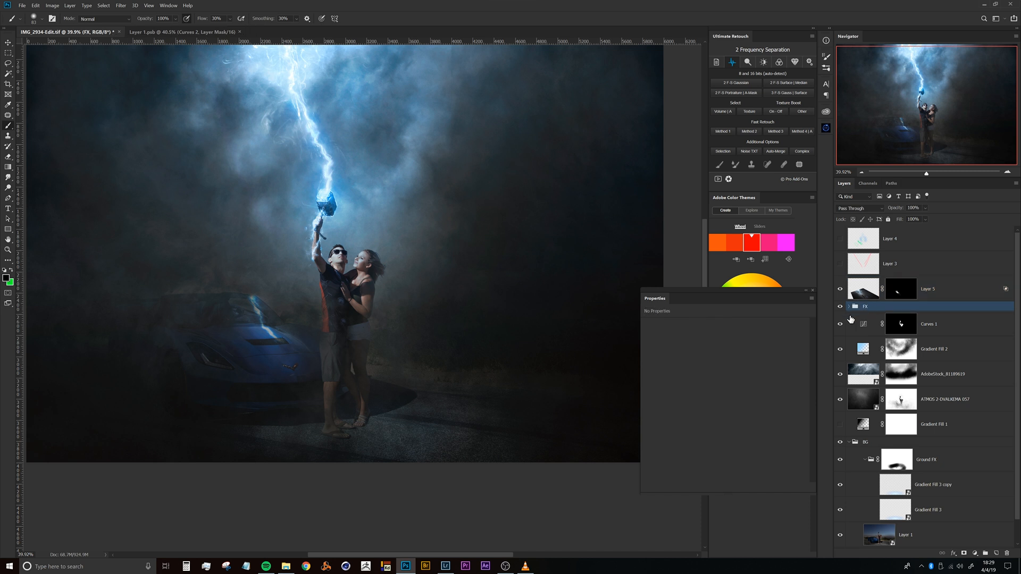
drag(436, 280, 405, 301)
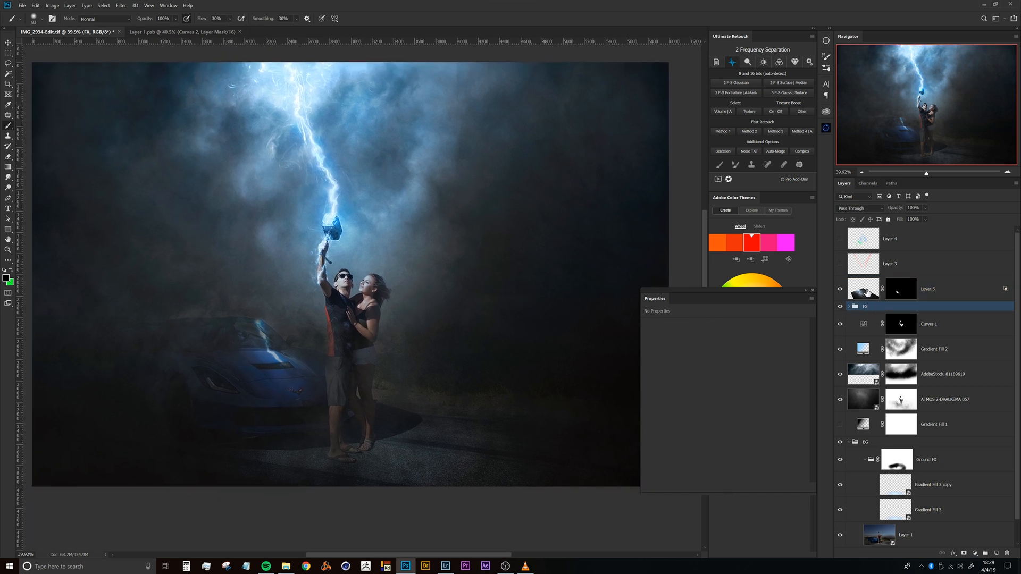
click(878, 292)
click(840, 290)
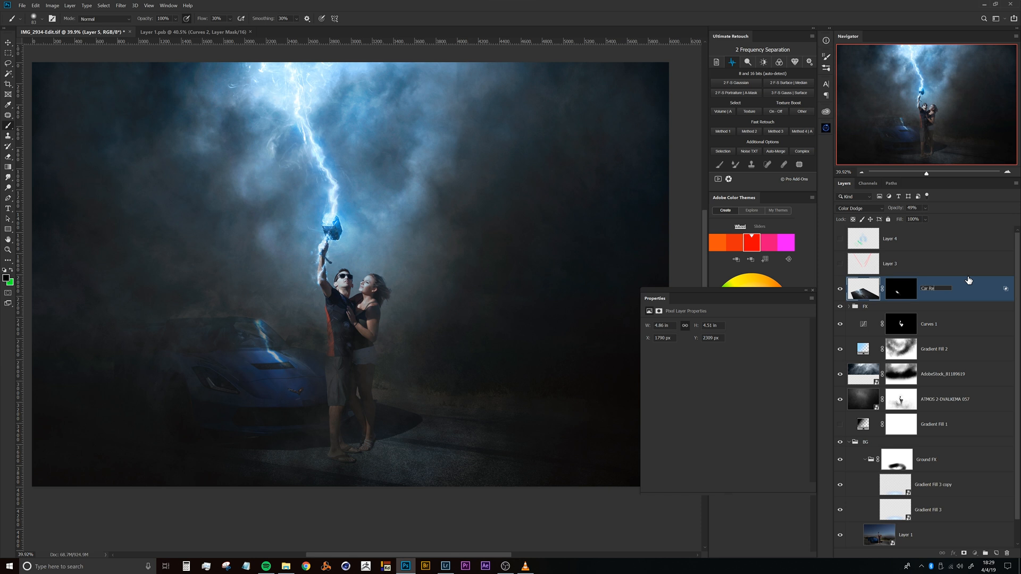
key(Return)
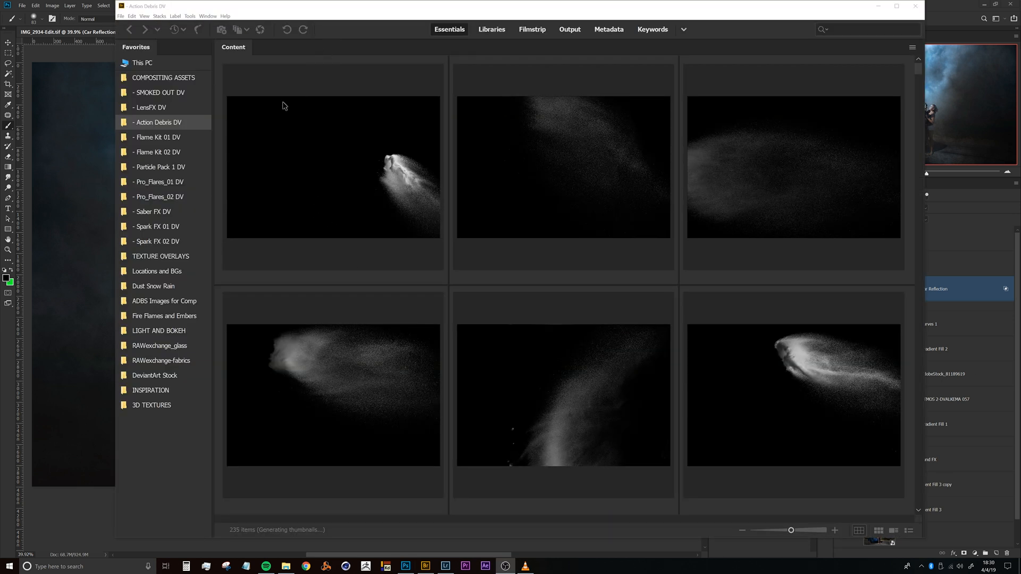
- Browse the Action Debris DV folder in Bridge and place ActionDebris-DVALKEMA 177 into the Photoshop composite
click(343, 18)
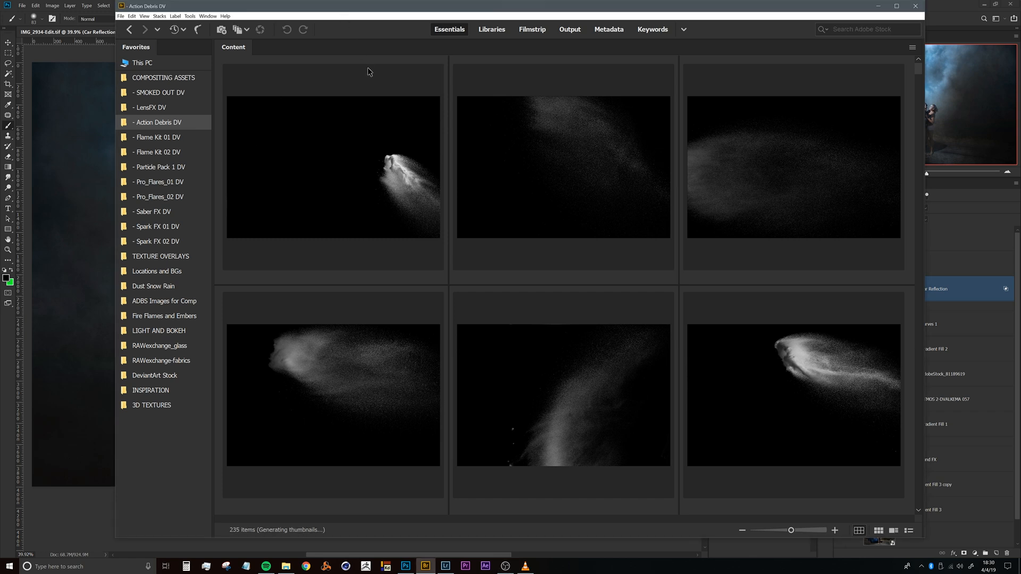
drag(386, 9, 332, 16)
drag(864, 77, 879, 307)
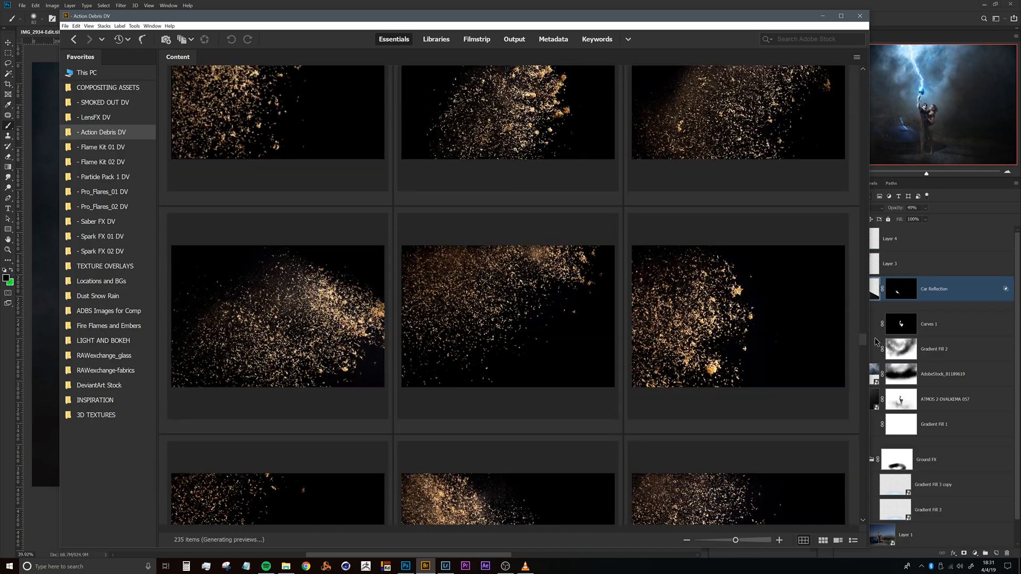
drag(877, 342, 874, 396)
click(780, 330)
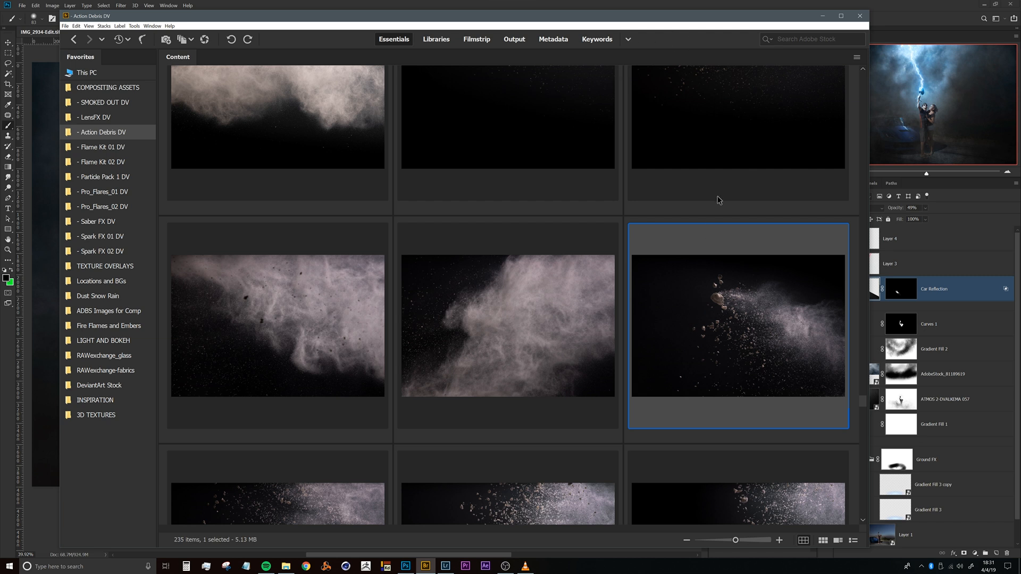
drag(692, 314, 58, 277)
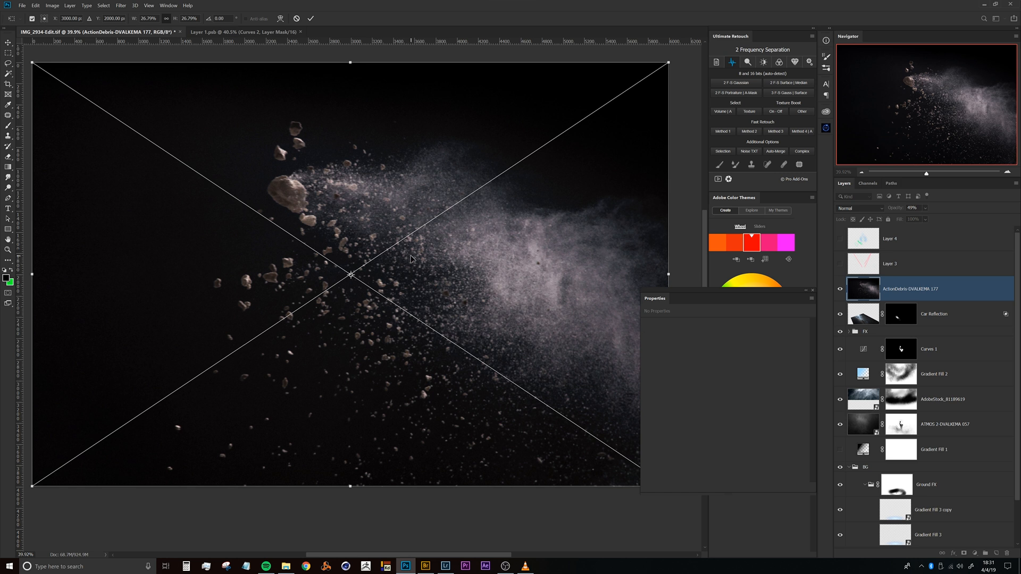
- Scale the placed debris image to about 1796 × 1198 px, position it beside the couple, and set its blend mode to Screen
drag(668, 61, 445, 211)
key(Return)
drag(396, 260, 483, 332)
click(860, 209)
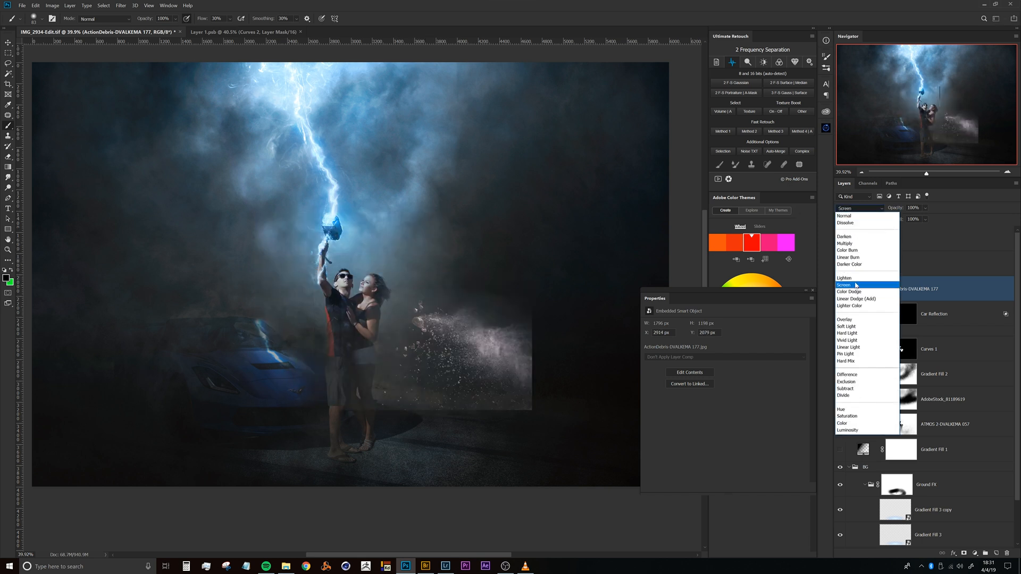
click(856, 286)
- Try the debris over the couple's legs, rotated about 103° with Free Transform, and delete the debris layer
drag(511, 356, 420, 408)
key(ctrl+t)
drag(455, 323, 365, 436)
drag(375, 400, 413, 362)
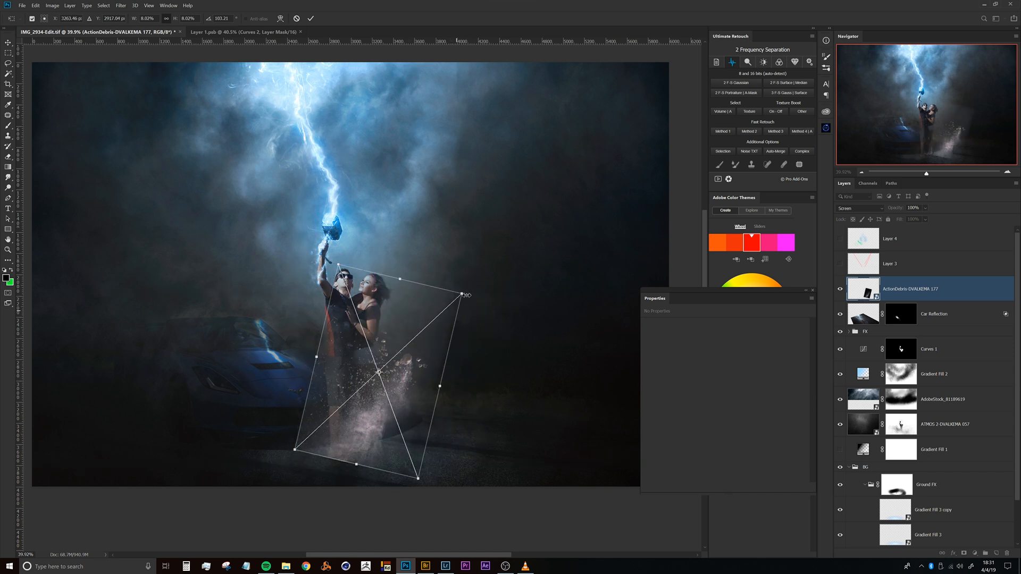
key(b)
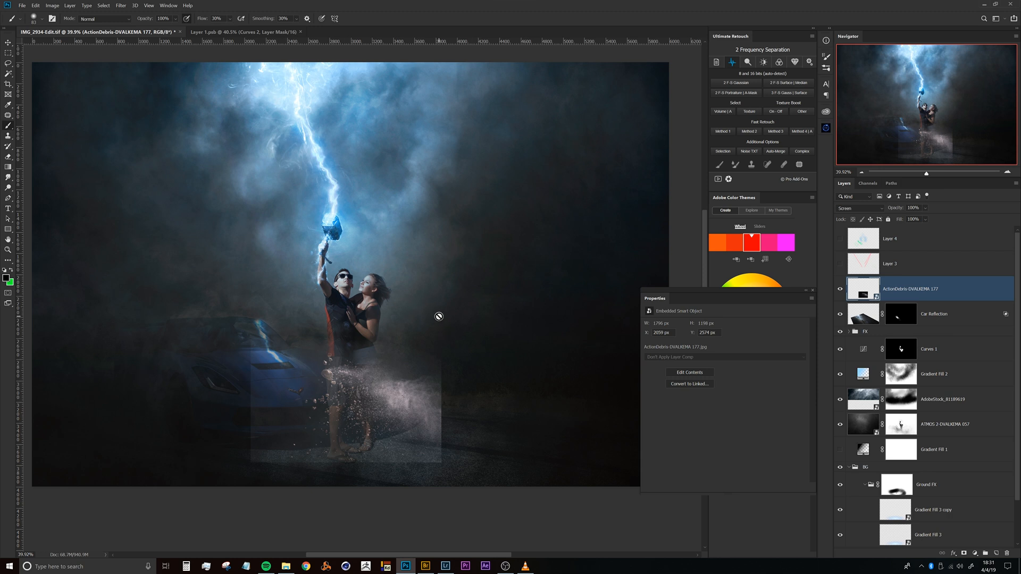
key(Delete)
- Find another debris image in Bridge's Action Debris DV folder and place ActionDebris-DVALKEMA 093 full-frame above the Car Reflection layer
click(425, 566)
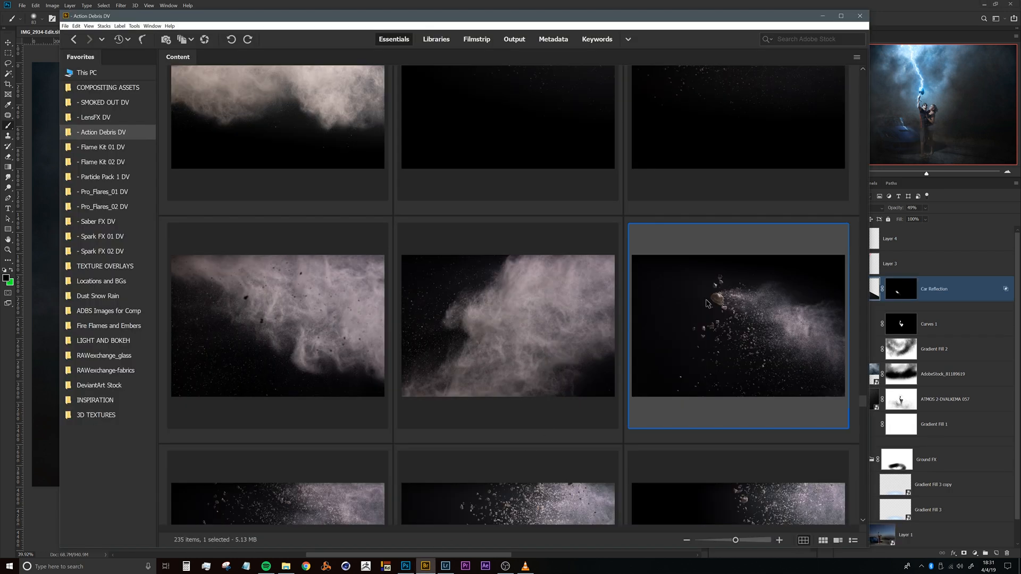
drag(864, 406, 864, 415)
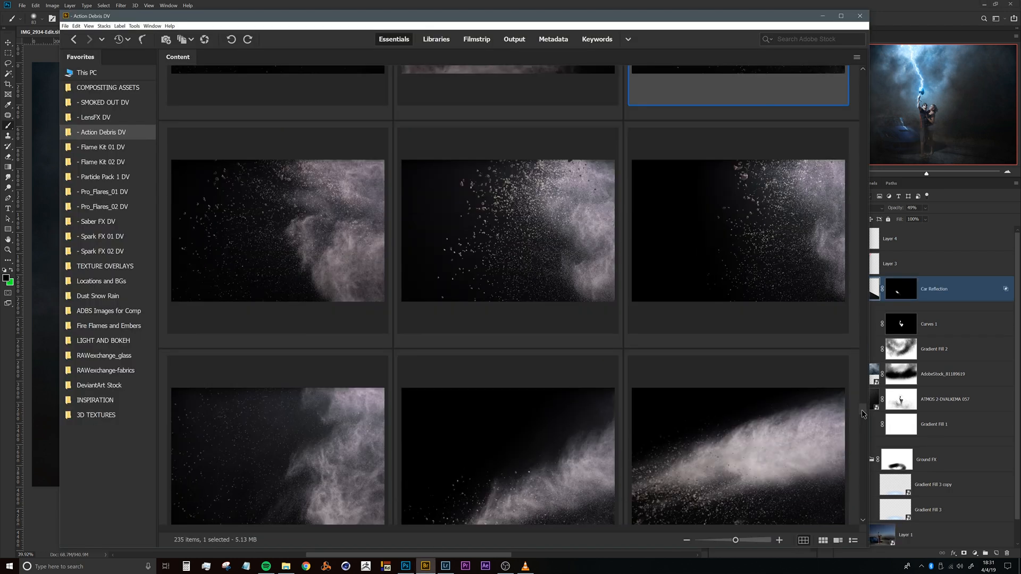
scroll(864, 415, up, 1)
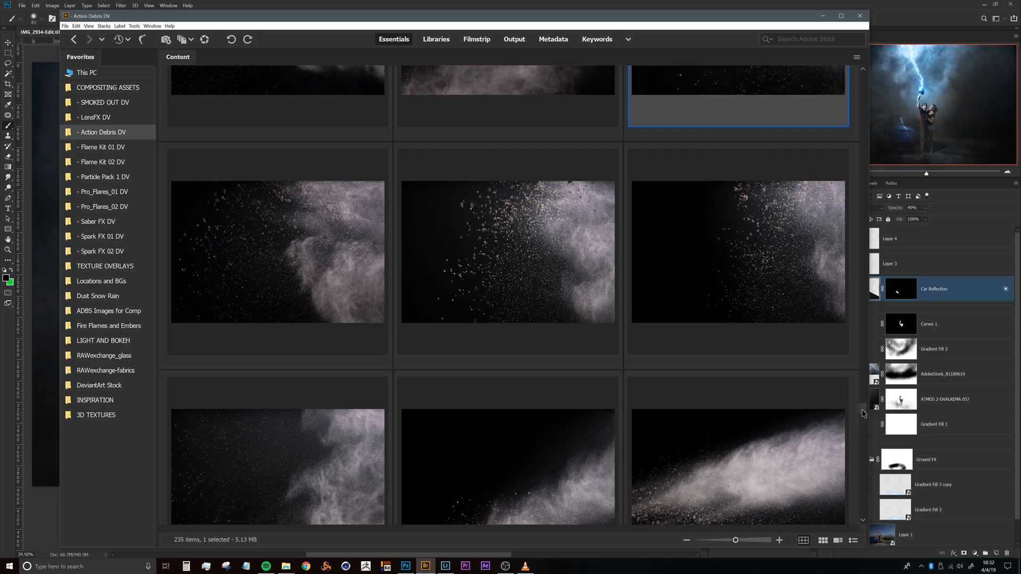
drag(863, 415, 853, 305)
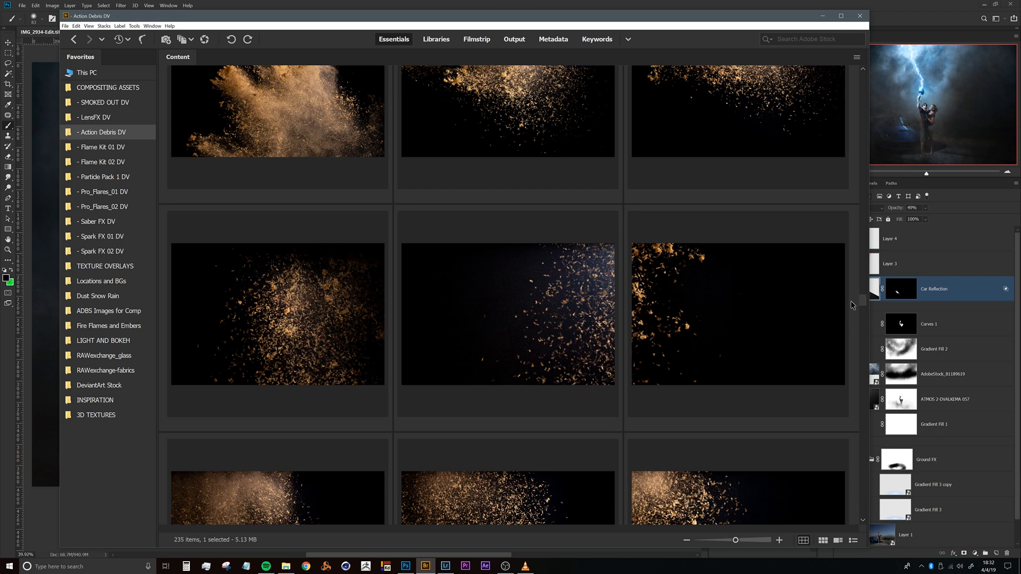
drag(853, 305, 841, 246)
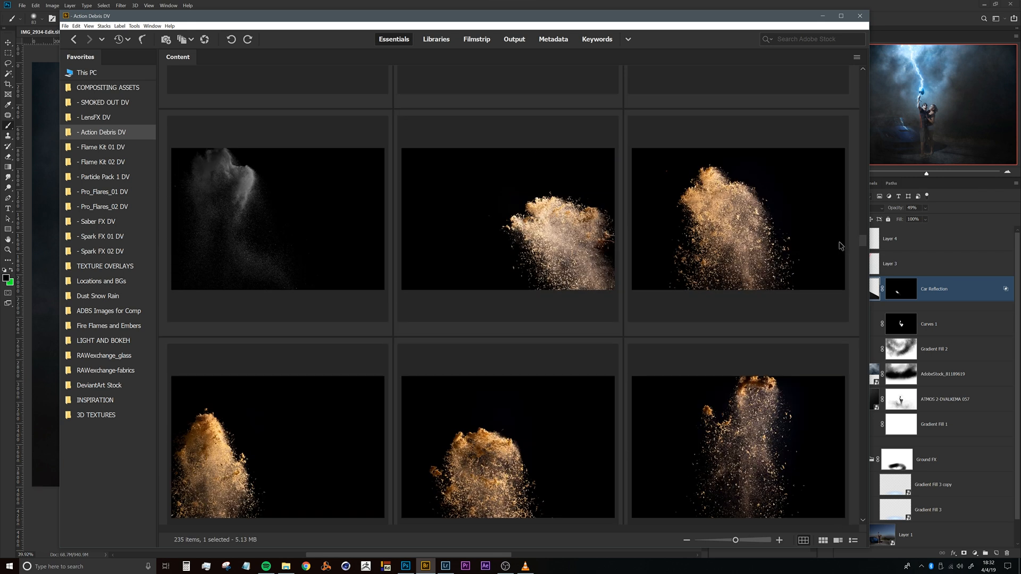
scroll(840, 251, down, 5)
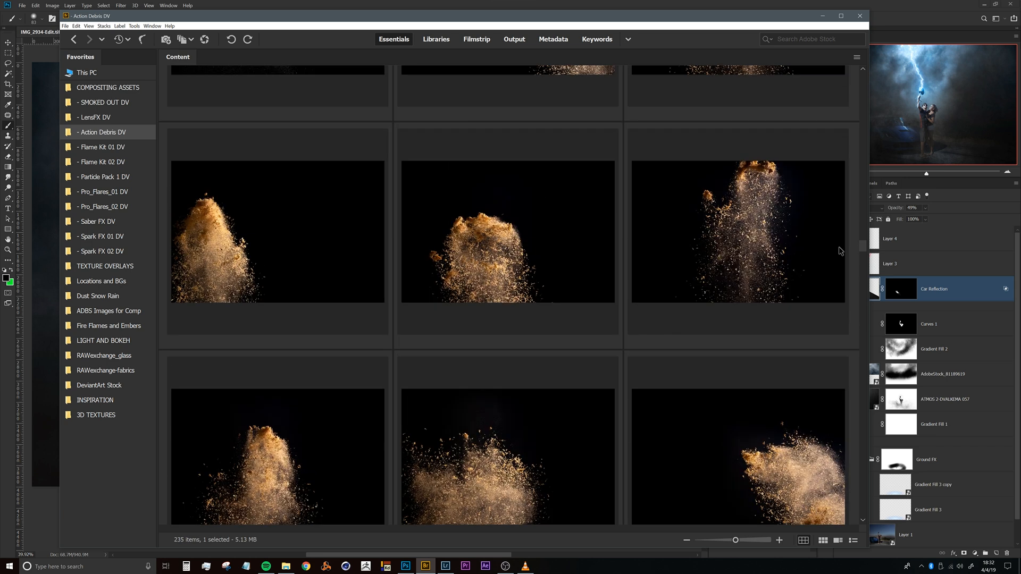
drag(754, 261, 150, 393)
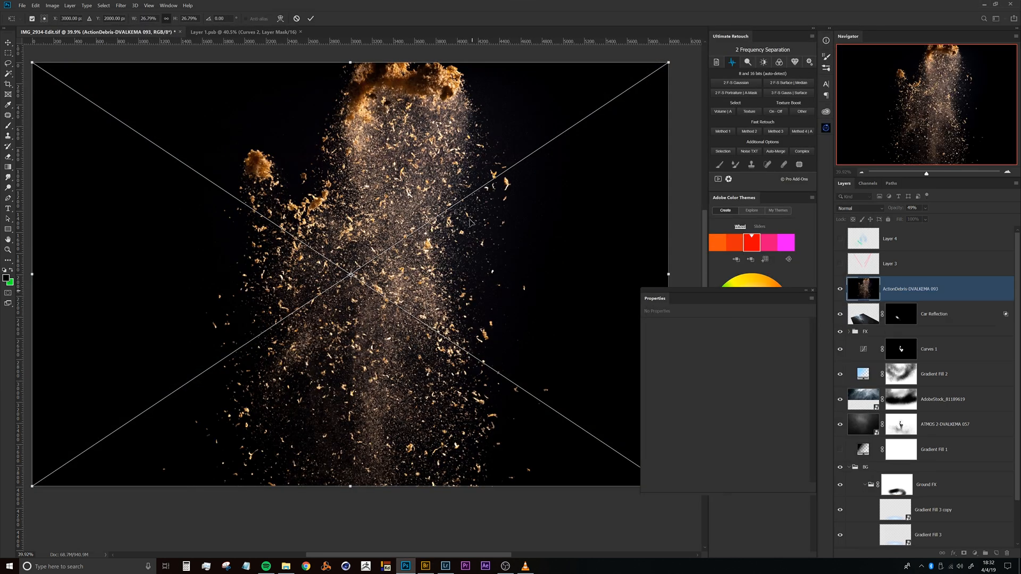
key(Return)
key(b)
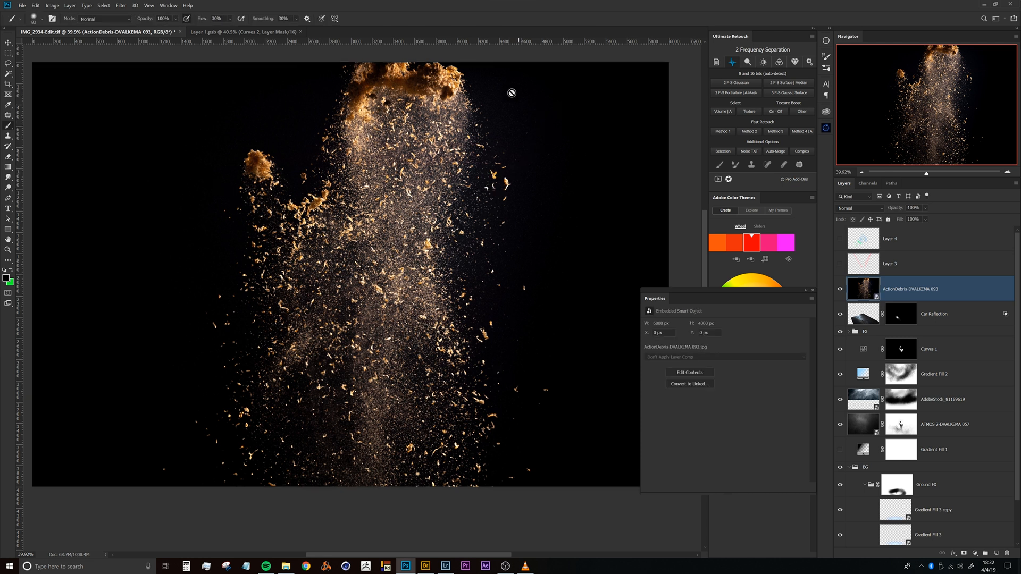
- Rotate the new debris layer 180° with Free Transform and set its opacity to 100%
key(ctrl+t)
drag(675, 62, 270, 319)
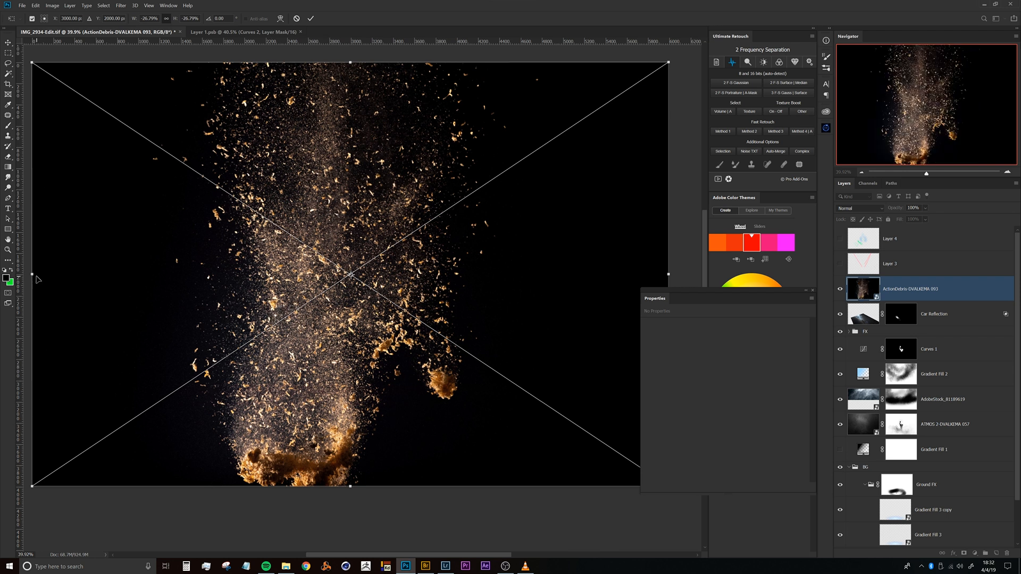
key(b)
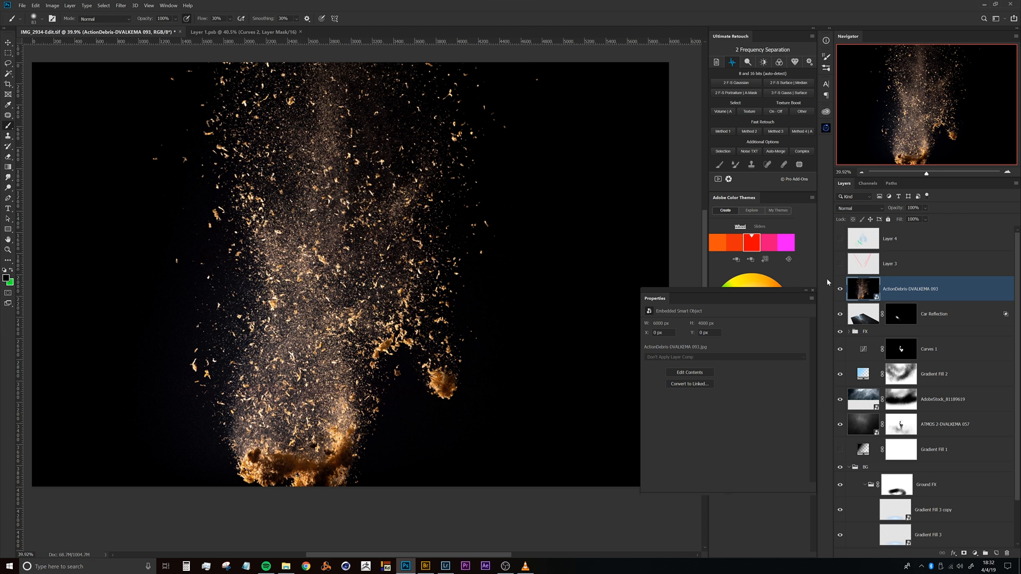
- Try the debris layer in Screen blend mode and undo the trial move
click(859, 208)
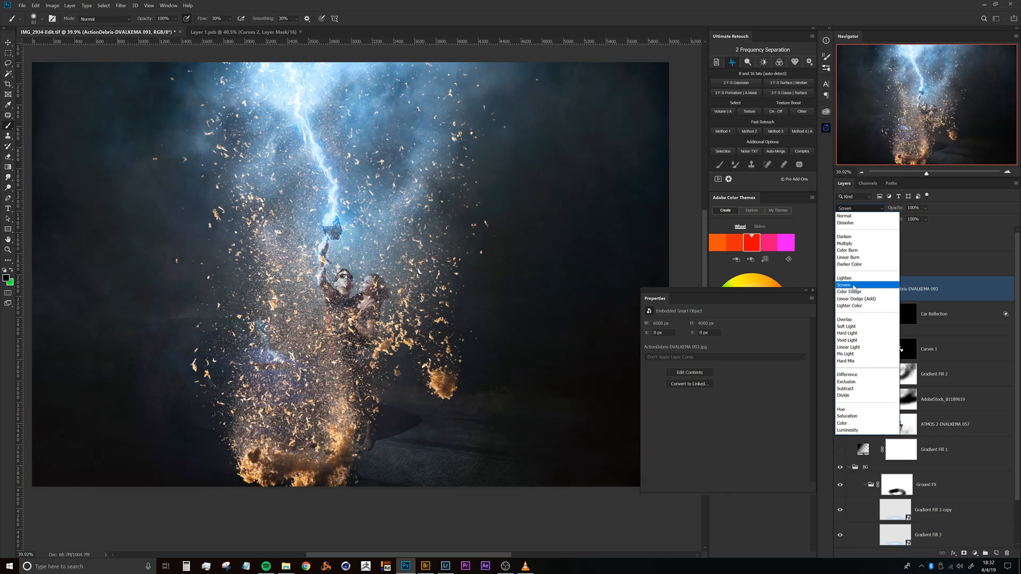
click(853, 286)
drag(415, 295, 464, 330)
key(ctrl+z)
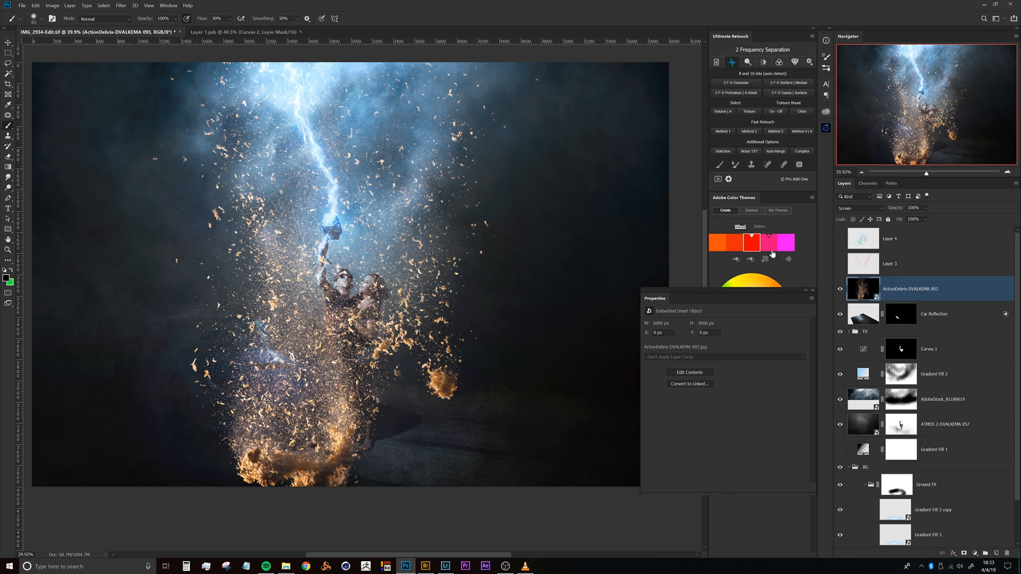
- Invert the debris layer's colors and set its blend mode to Normal
key(ctrl+i)
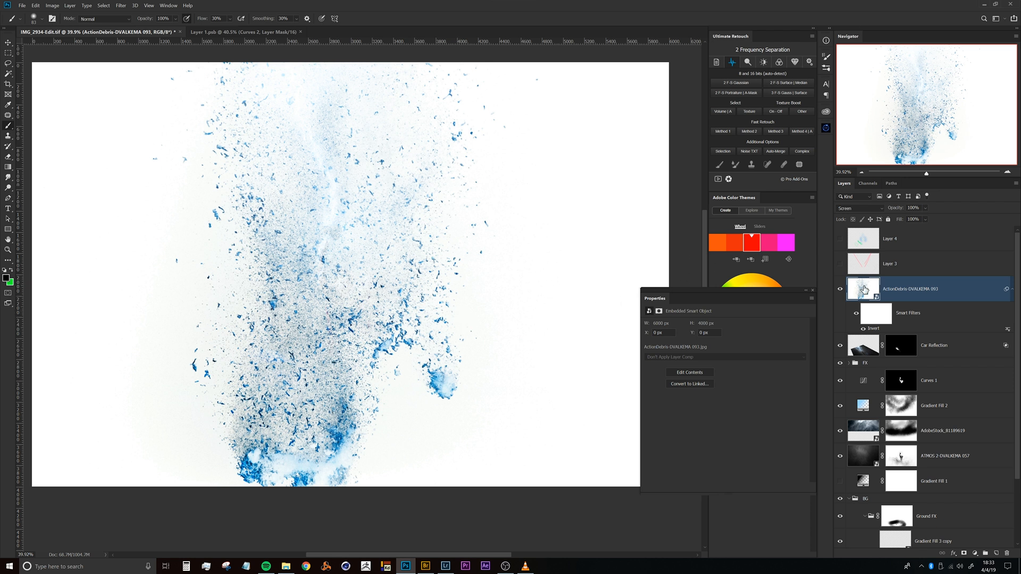
click(854, 213)
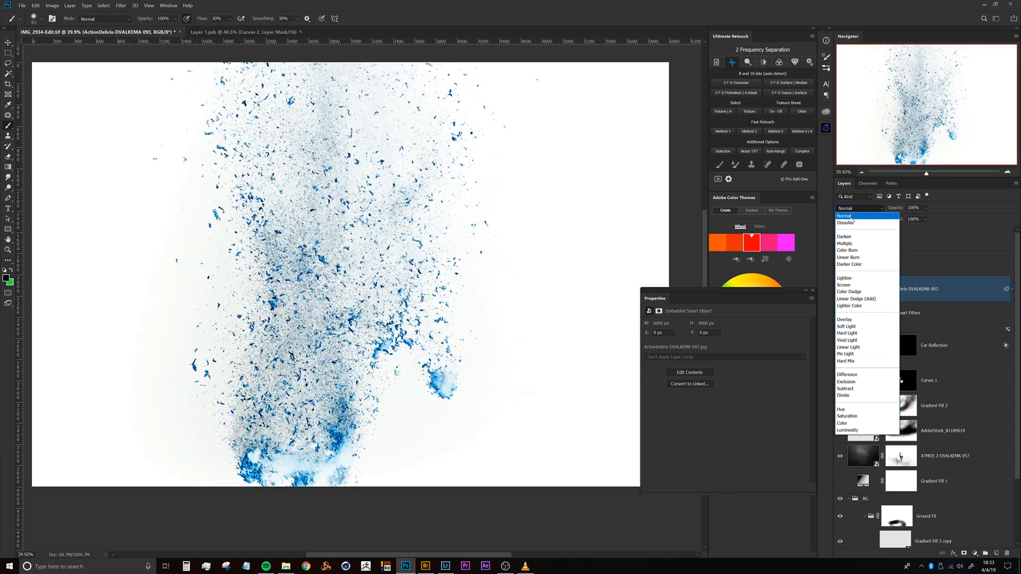
click(843, 211)
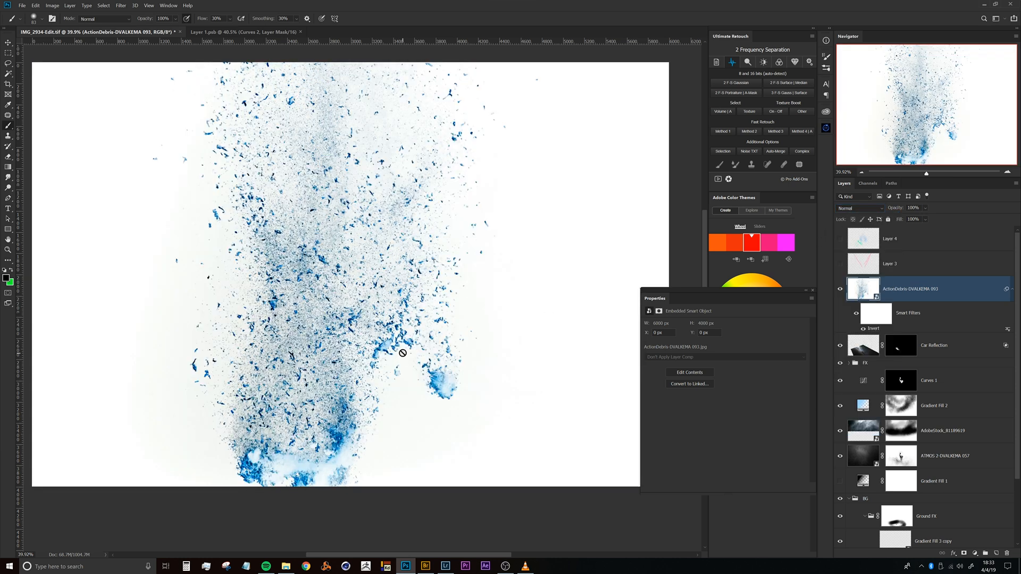
- Apply a Hue/Saturation filter to the inverted debris with Hue -180 and Saturation -68
key(ctrl+u)
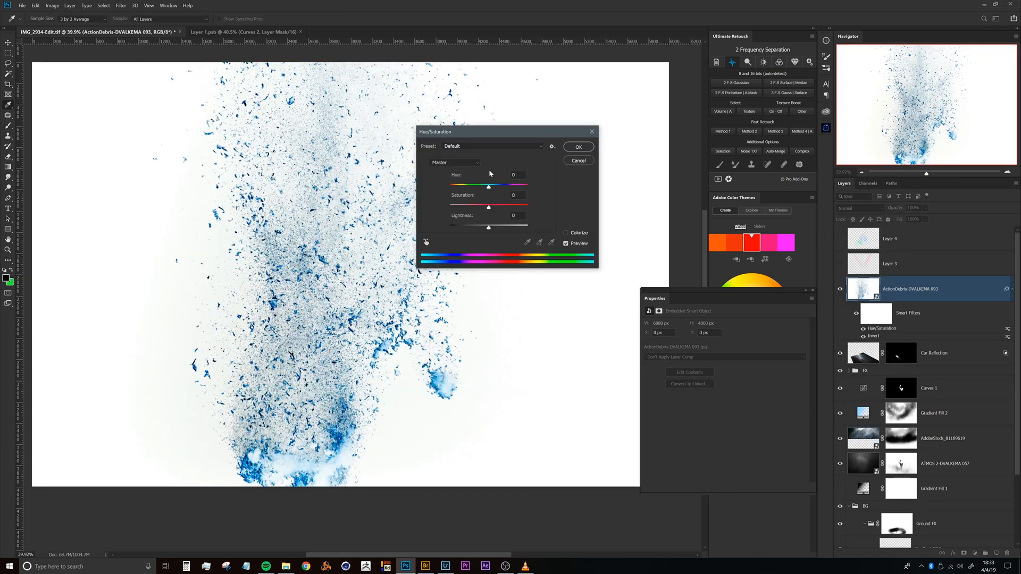
drag(499, 134, 580, 125)
drag(568, 195, 529, 183)
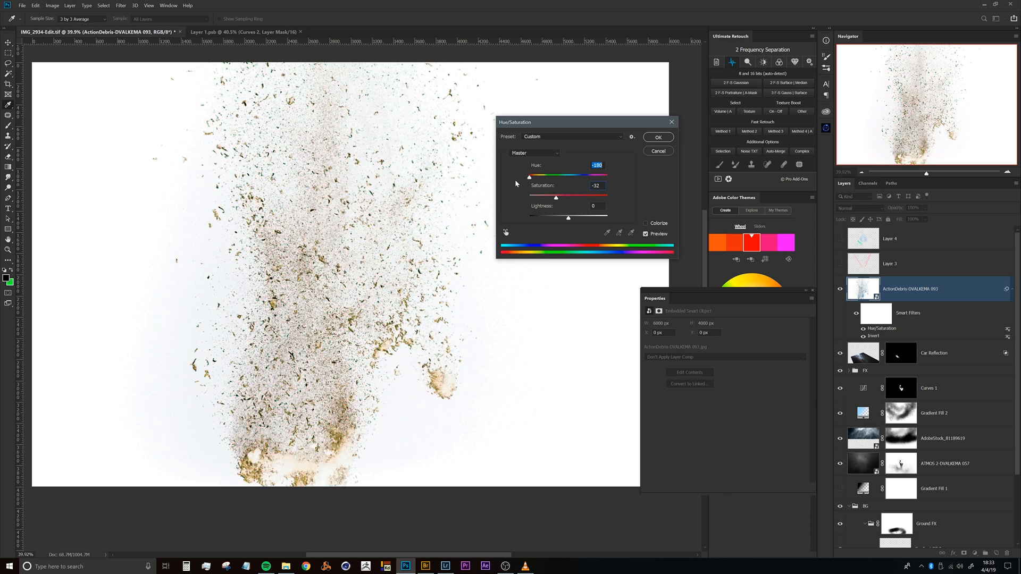
drag(561, 221, 543, 206)
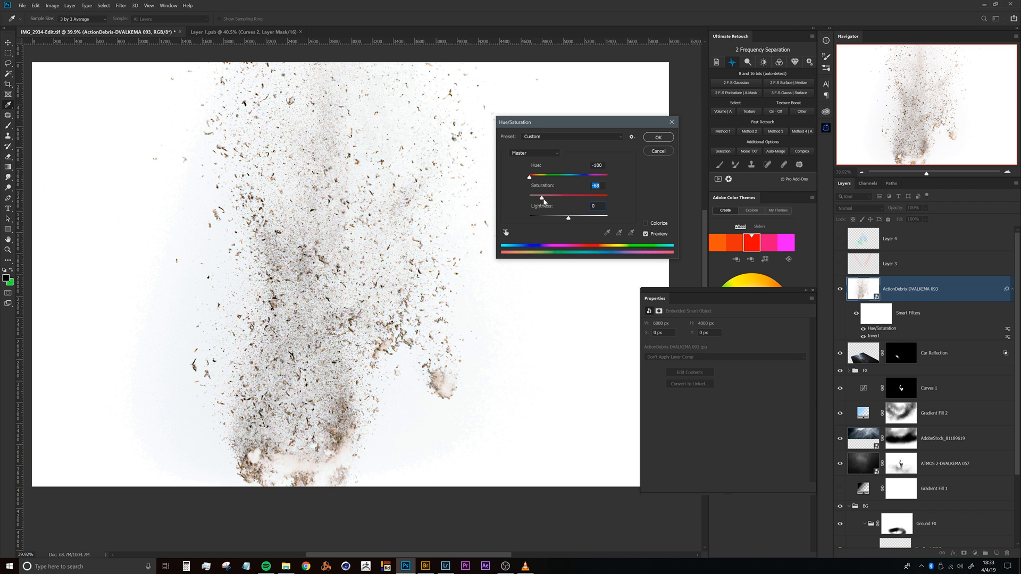
click(657, 138)
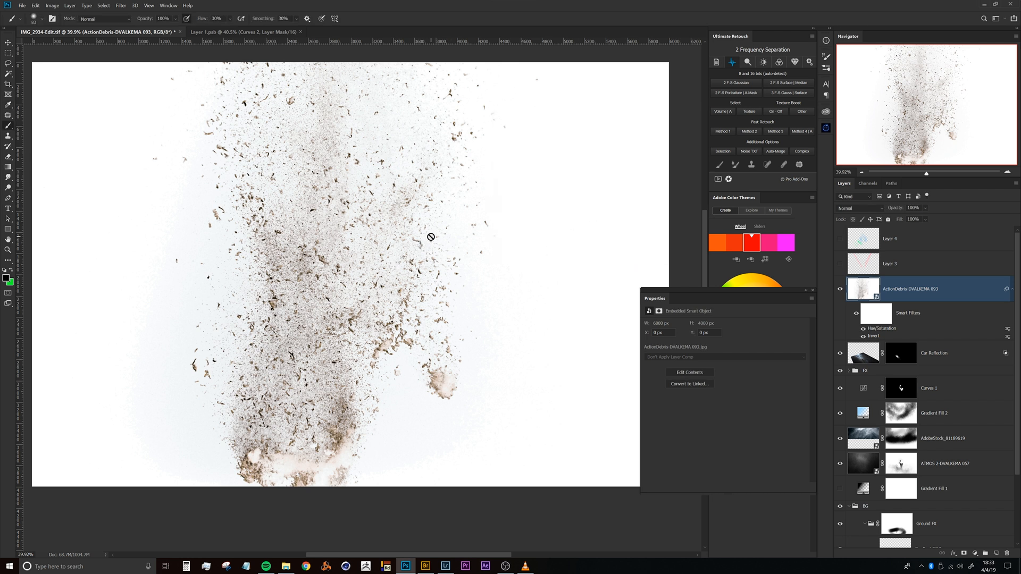
- Apply a contrast-raising Curves filter to the debris, with a shadow point at about 99 to 51 and a highlight point at about 192 to 214
key(ctrl+m)
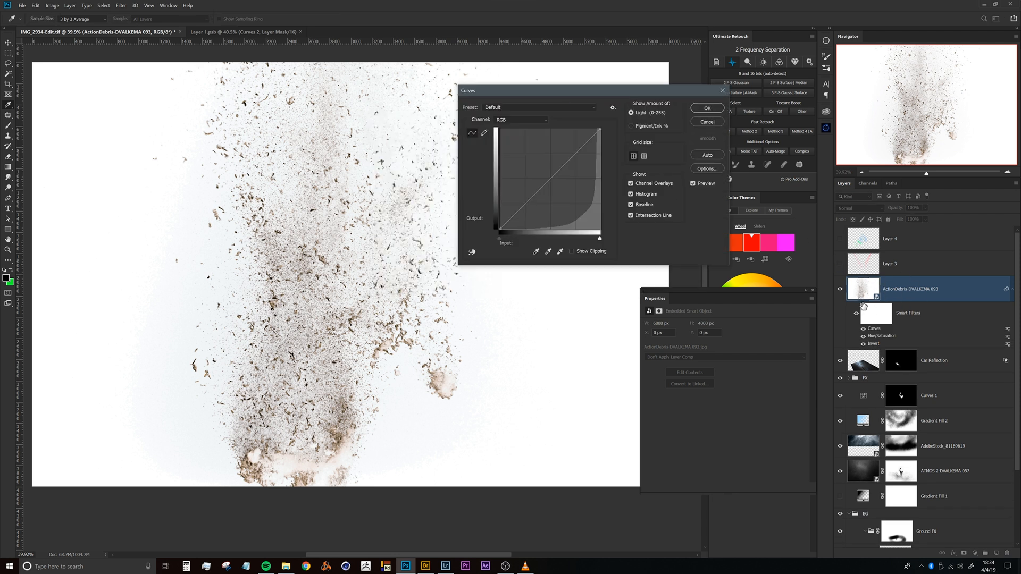
drag(535, 198, 546, 219)
drag(575, 175, 572, 169)
drag(546, 221, 539, 220)
drag(174, 218, 394, 234)
key(ctrl+r)
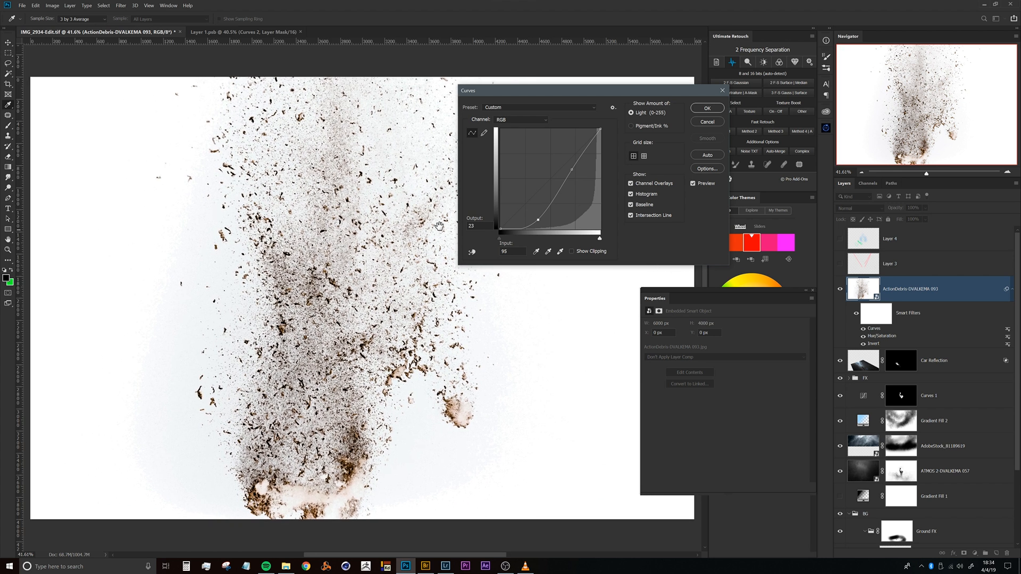
drag(537, 220, 533, 208)
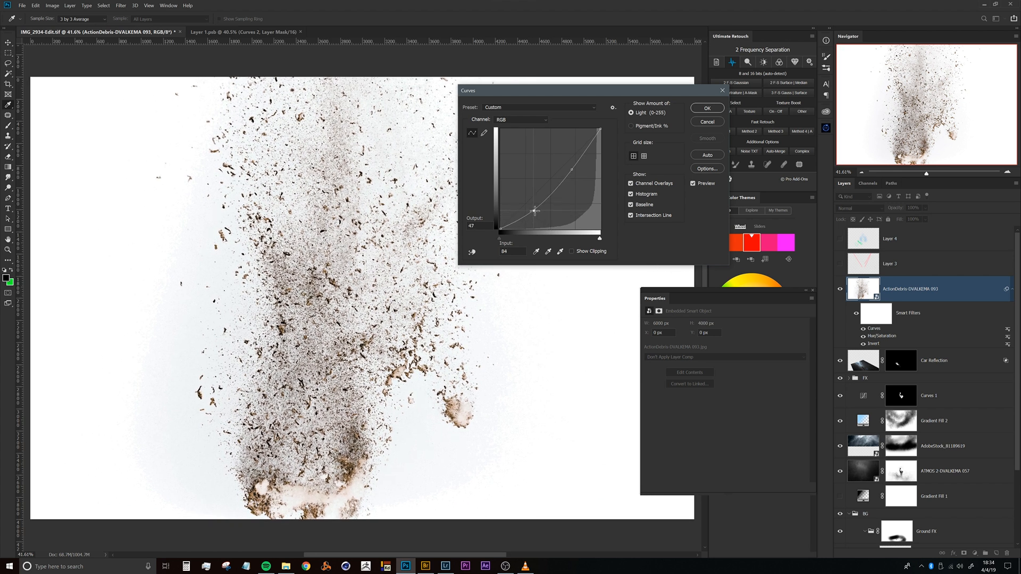
drag(576, 173, 576, 145)
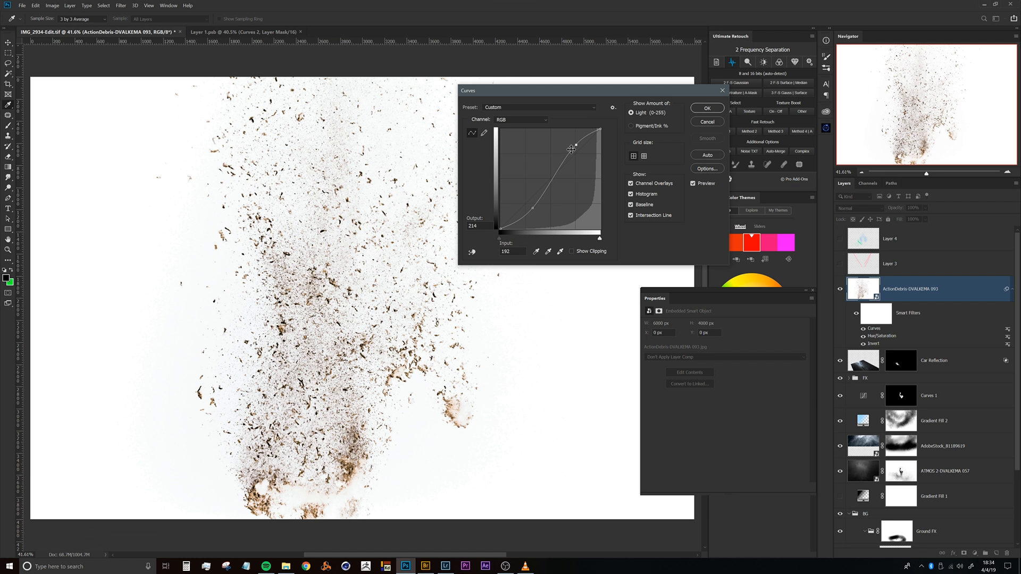
drag(533, 207, 540, 205)
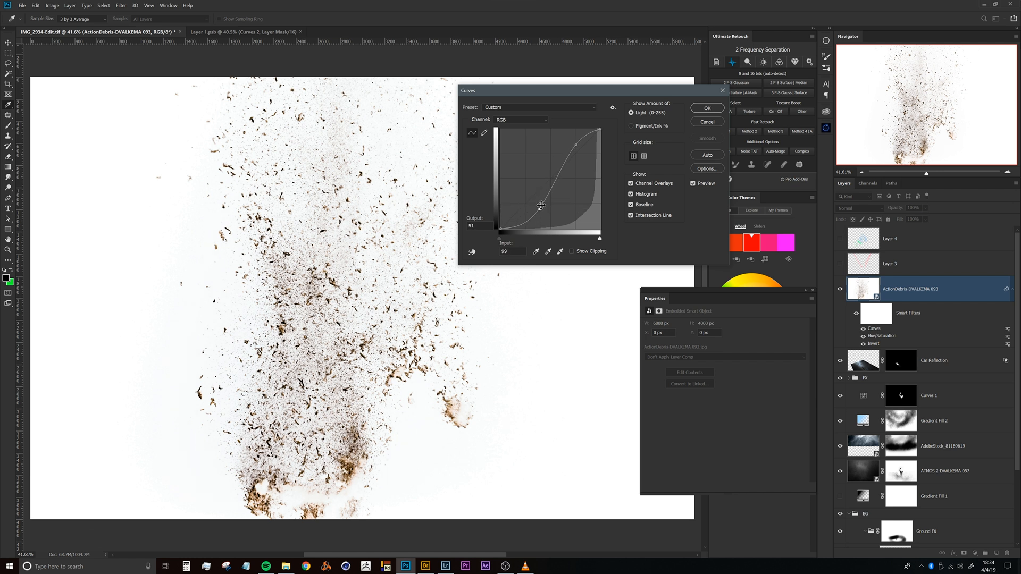
click(707, 108)
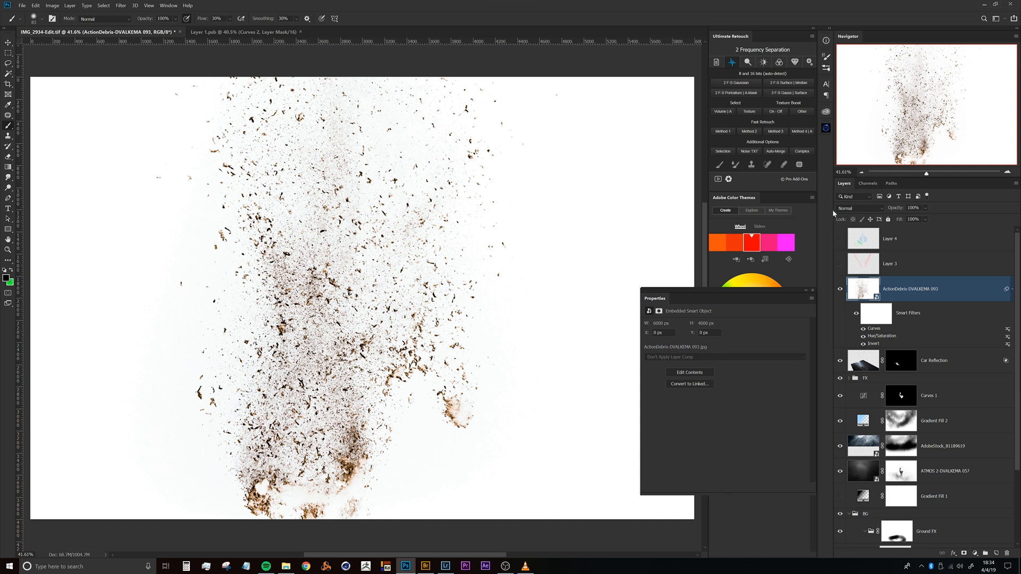
- Set the debris layer's blend mode to Multiply and move it around the couple to about X 71 px, Y 216 px
click(857, 209)
click(869, 232)
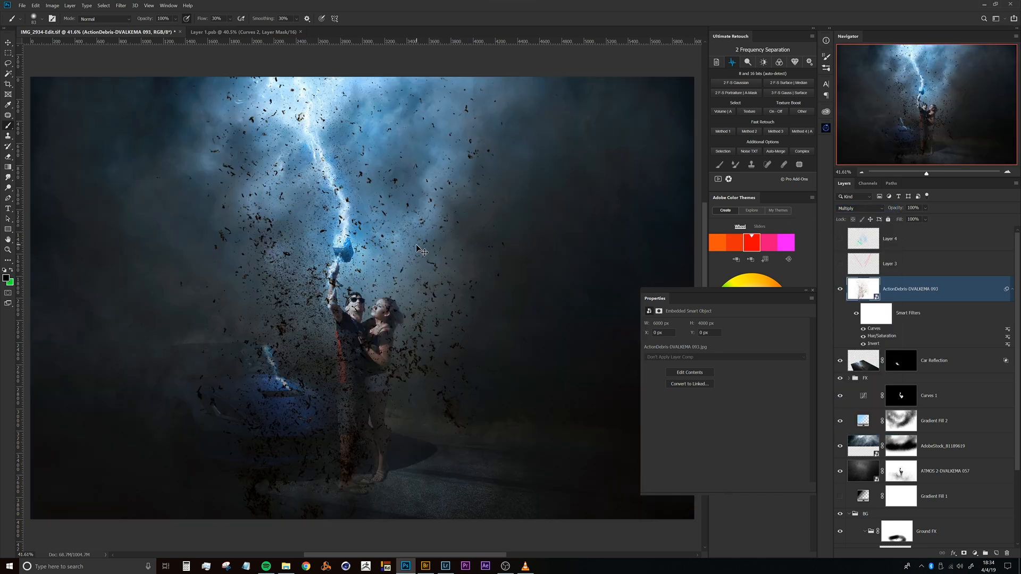
drag(425, 247, 394, 248)
scroll(422, 252, down, 3)
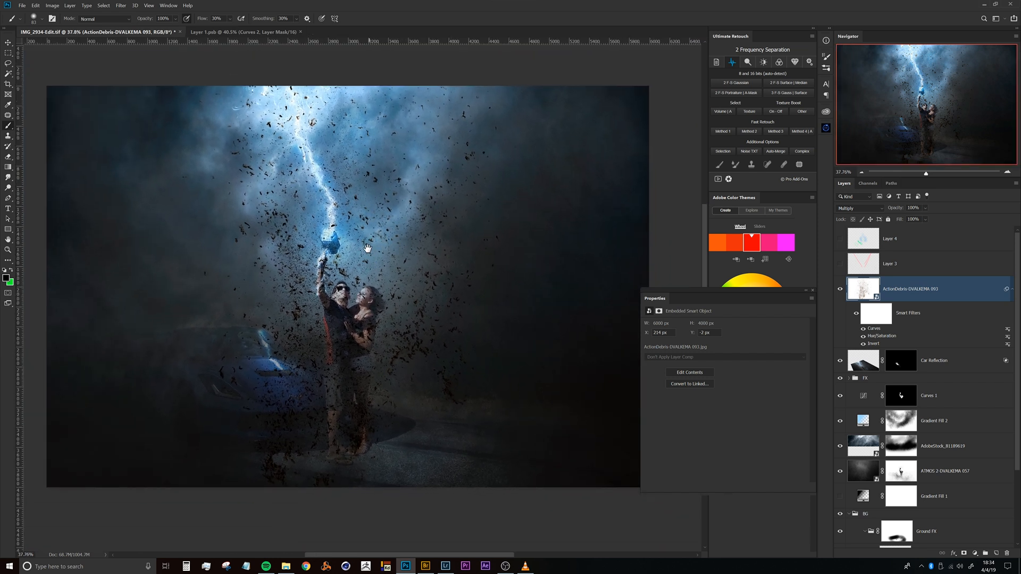
drag(389, 276, 360, 316)
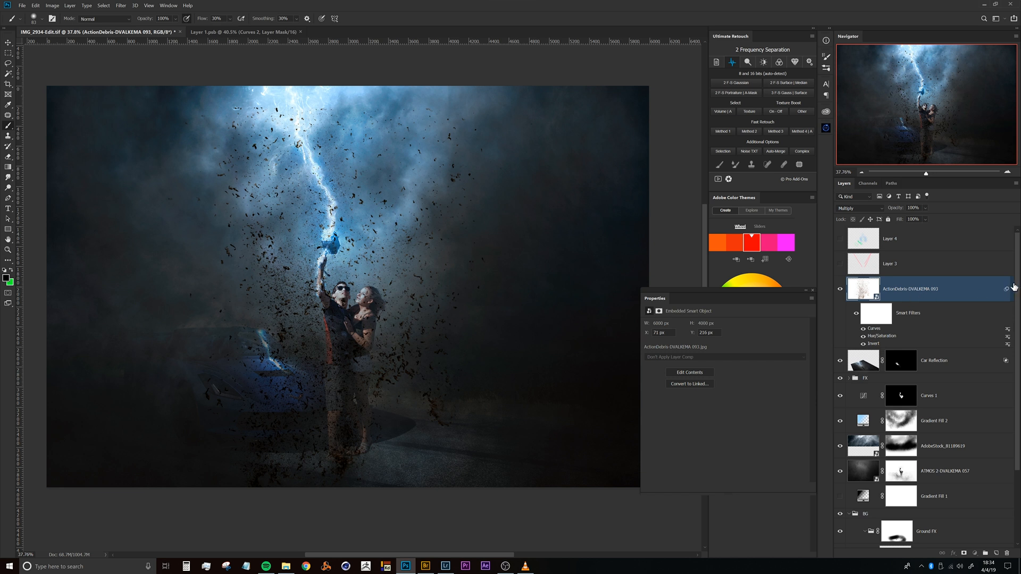
- Move the debris layer beneath the FX group and scale the debris down to about 4266 by 3471 px
click(1014, 287)
drag(891, 291, 915, 338)
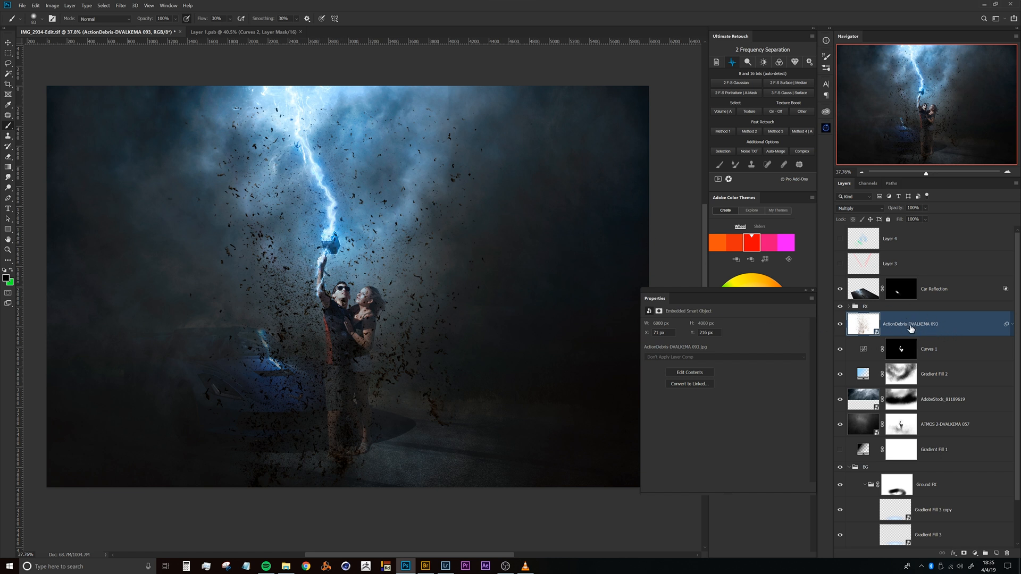
key(ctrl+t)
drag(645, 115, 575, 173)
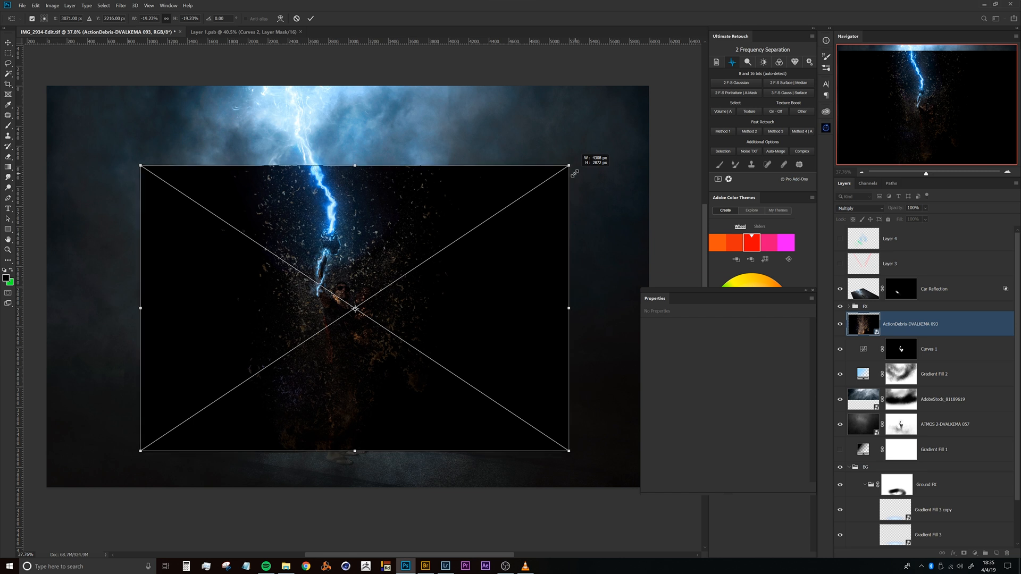
drag(355, 166, 346, 99)
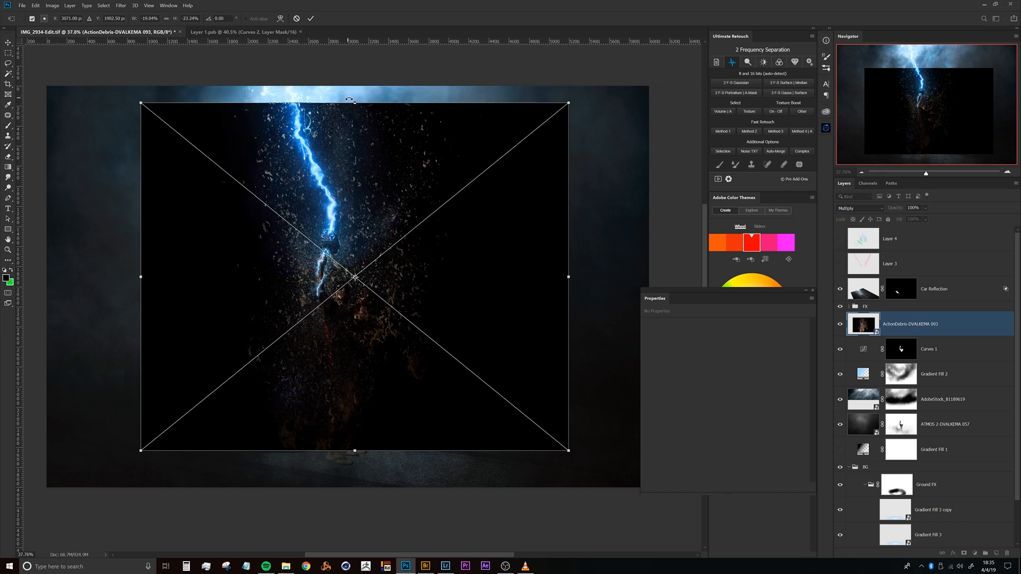
key(Return)
key(b)
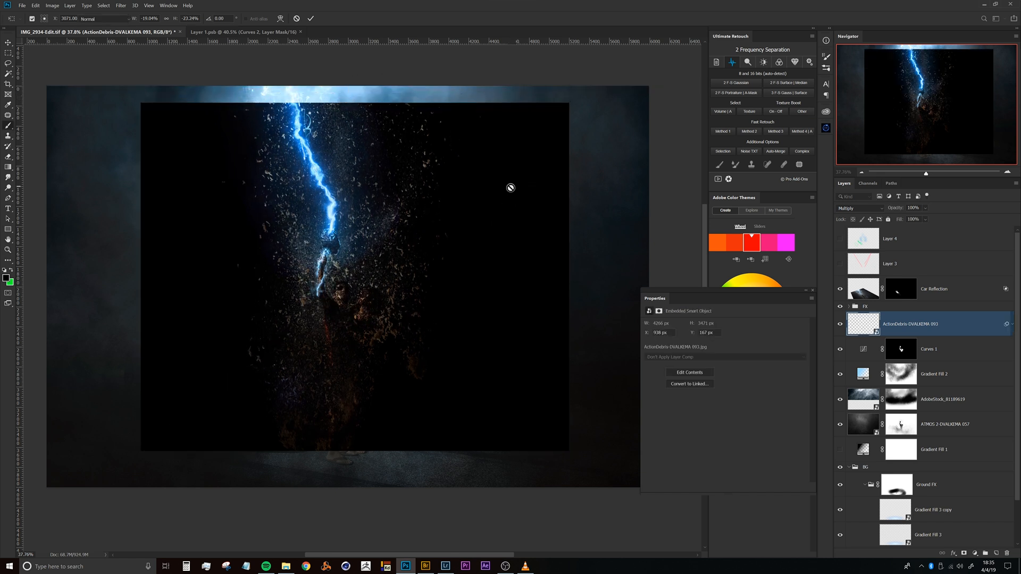
- Reposition the debris around the couple and widen it to about 4970 px, at about X 508 px, Y 312 px
drag(386, 296, 374, 308)
key(ctrl+t)
drag(562, 291, 596, 289)
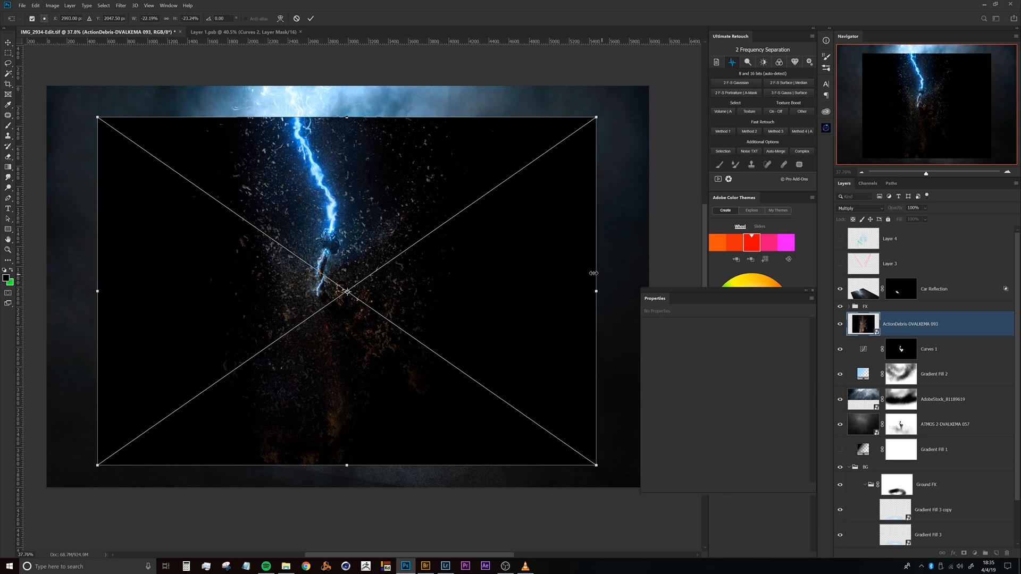
key(Return)
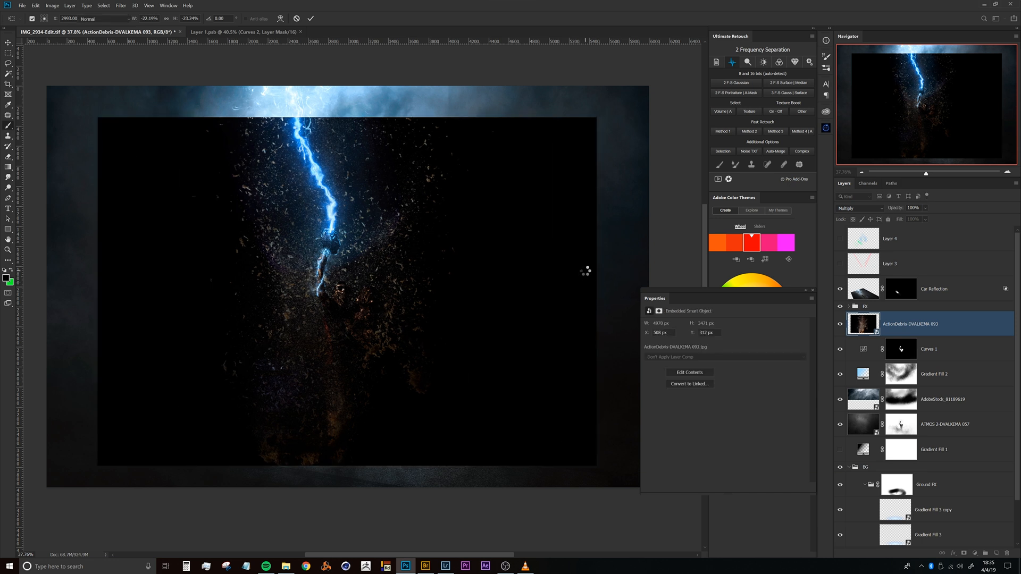
key(b)
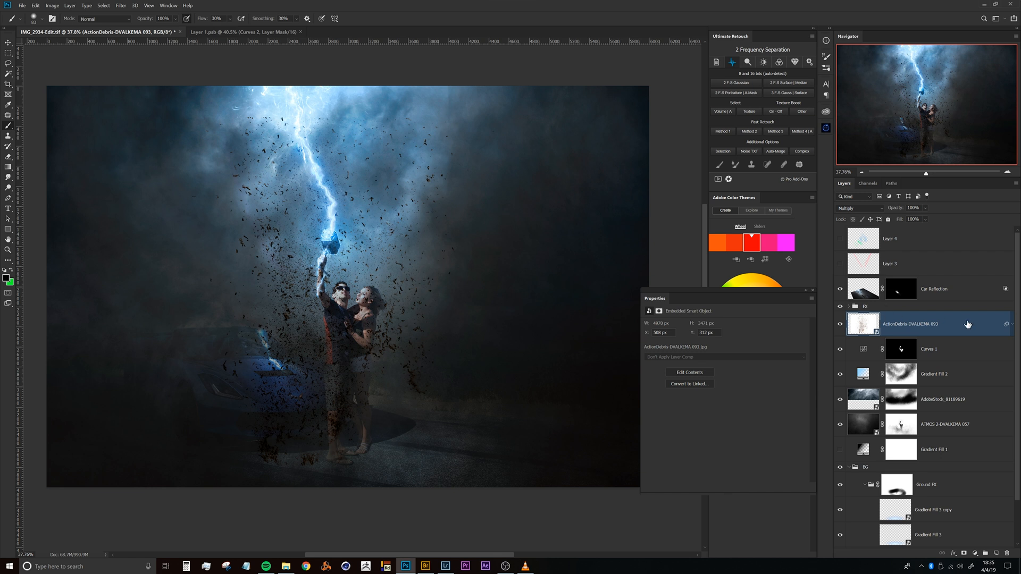
- Copy the Curves 1 layer mask onto the debris layer and invert the copied mask
click(1013, 325)
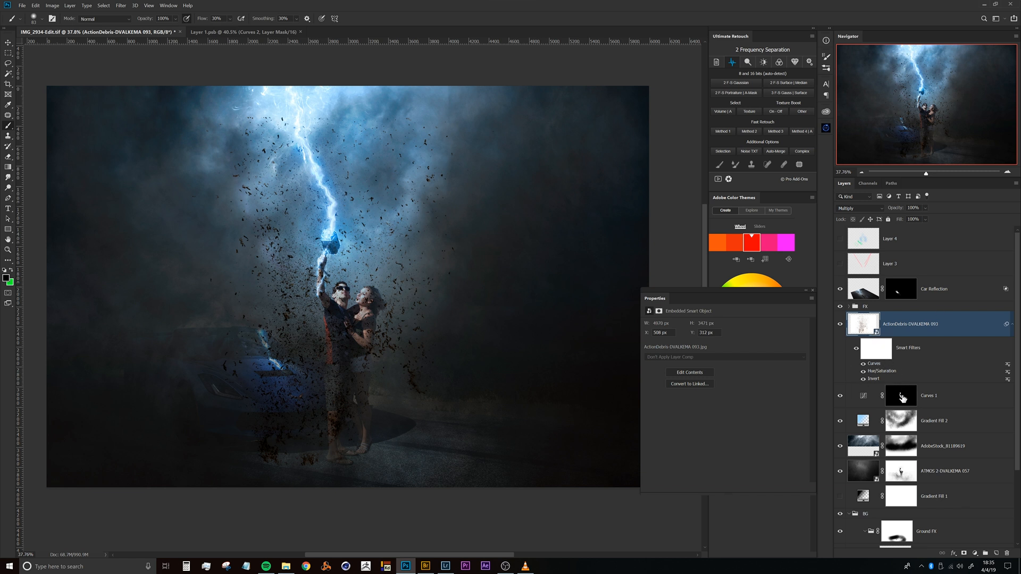
click(902, 395)
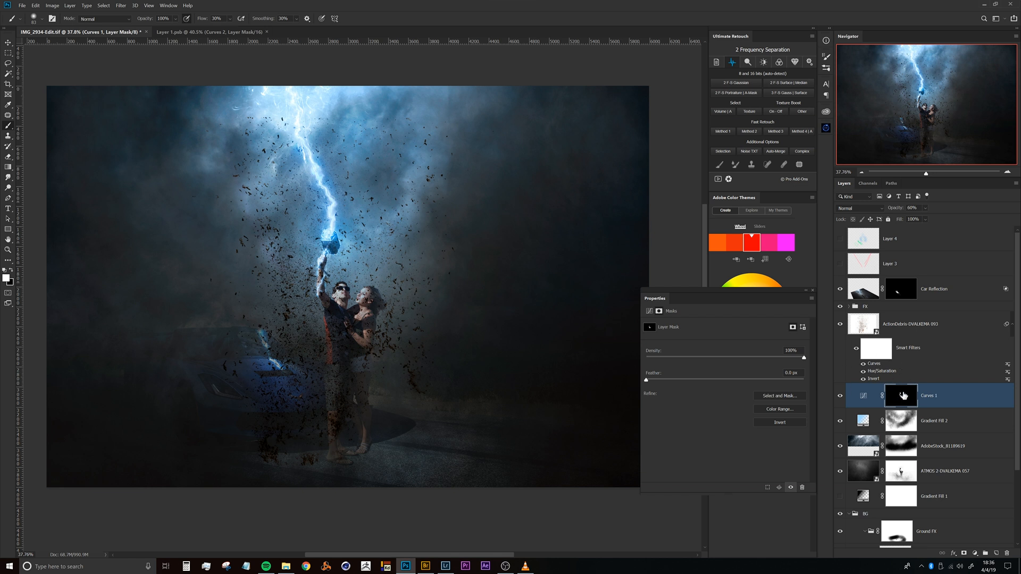
drag(903, 394, 885, 334)
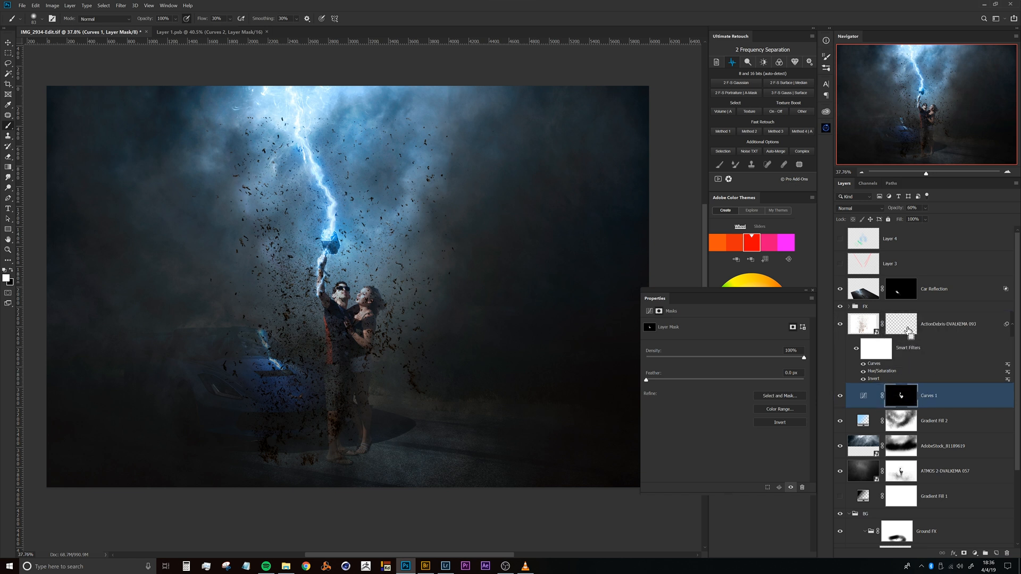
drag(910, 328, 908, 331)
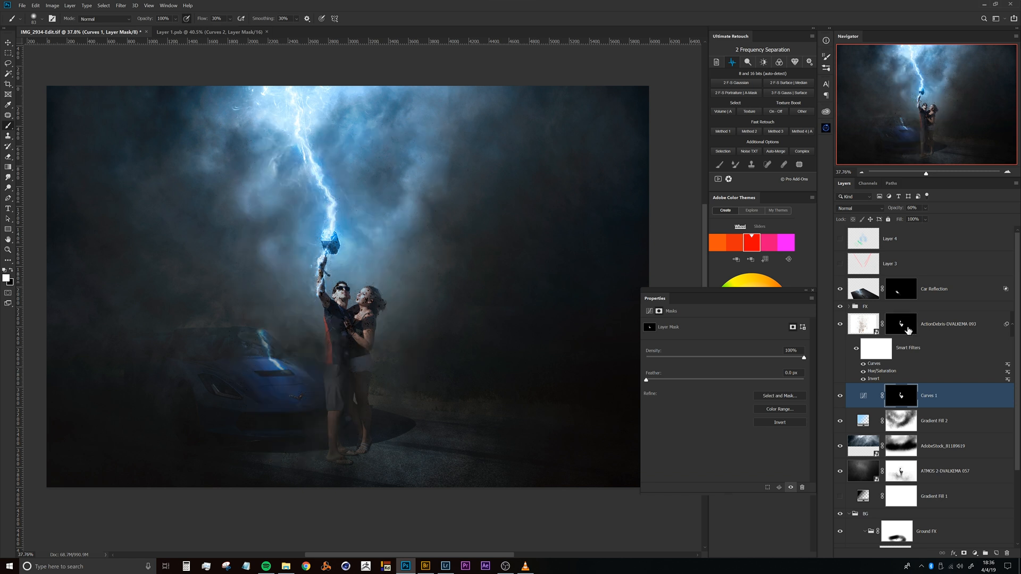
click(901, 329)
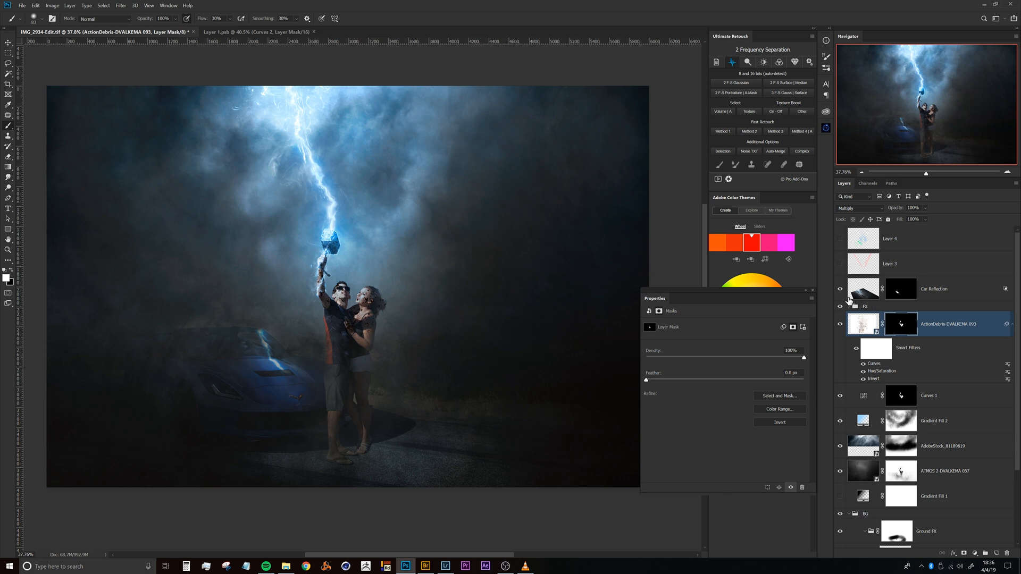
key(ctrl+i)
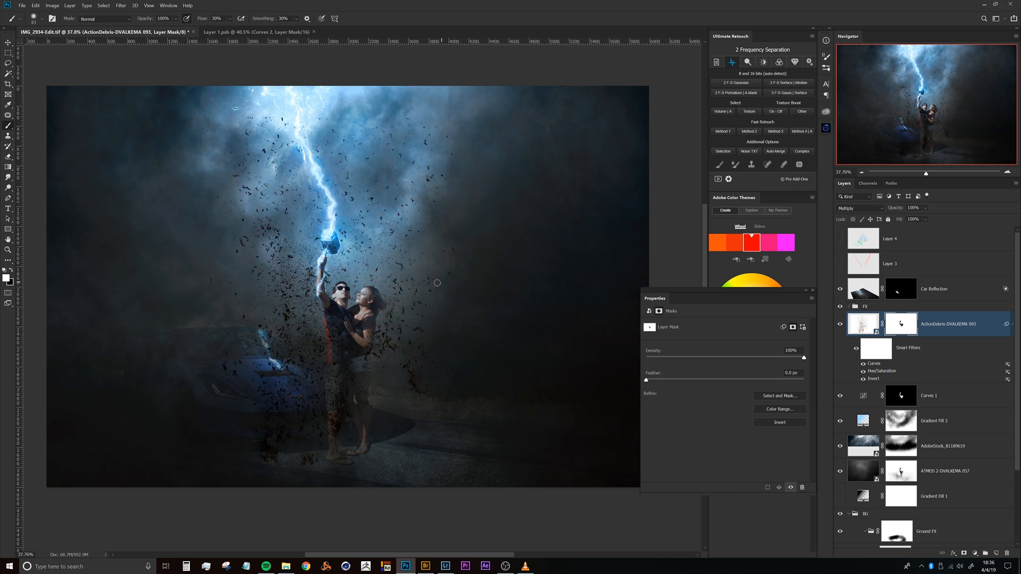
- Check the debris mask on its own, then paint black on it with a soft brush over the couple's bodies and legs
drag(348, 311, 341, 234)
alt+click(901, 326)
drag(337, 234, 359, 230)
drag(318, 265, 334, 289)
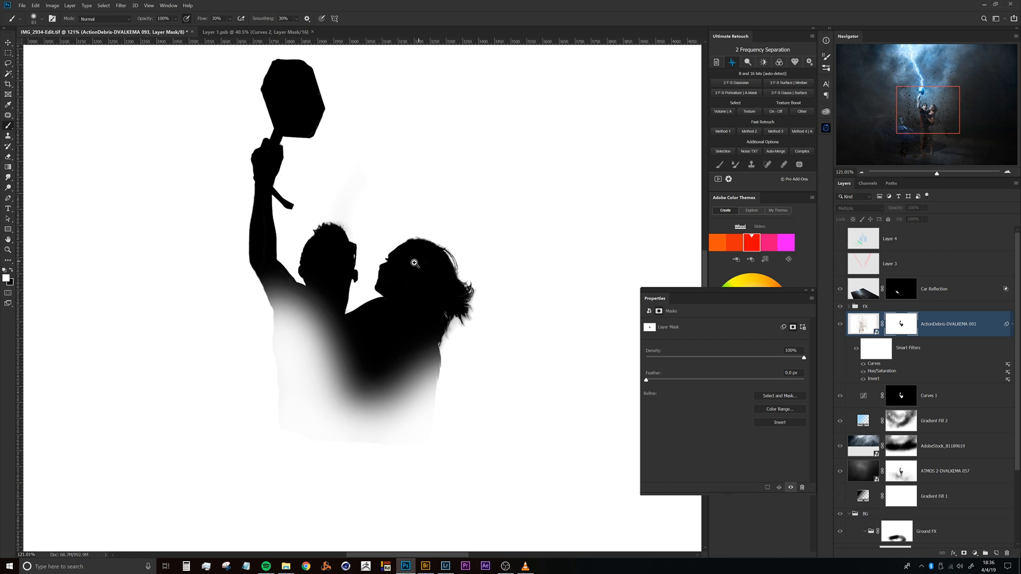
drag(416, 263, 412, 279)
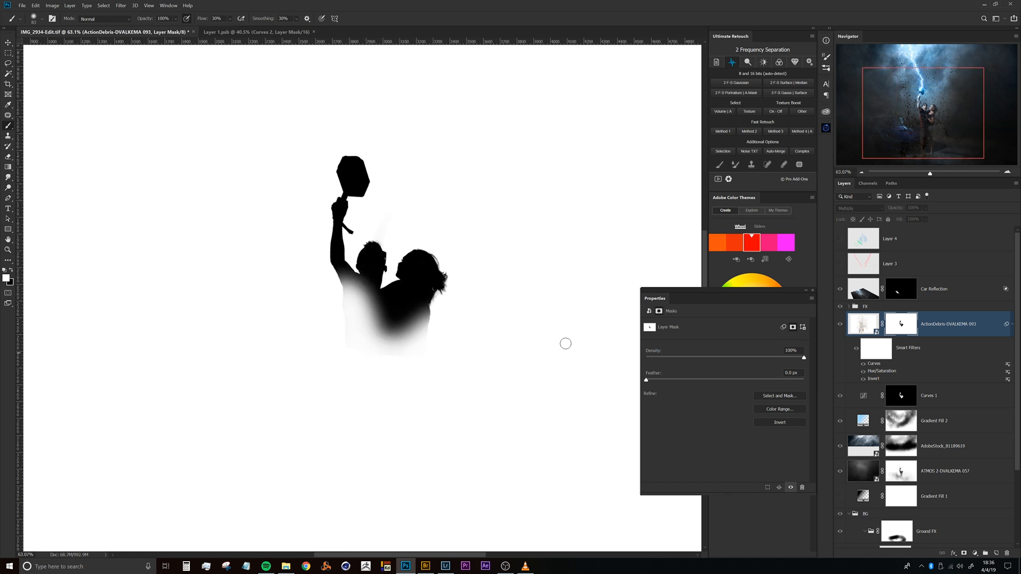
click(870, 327)
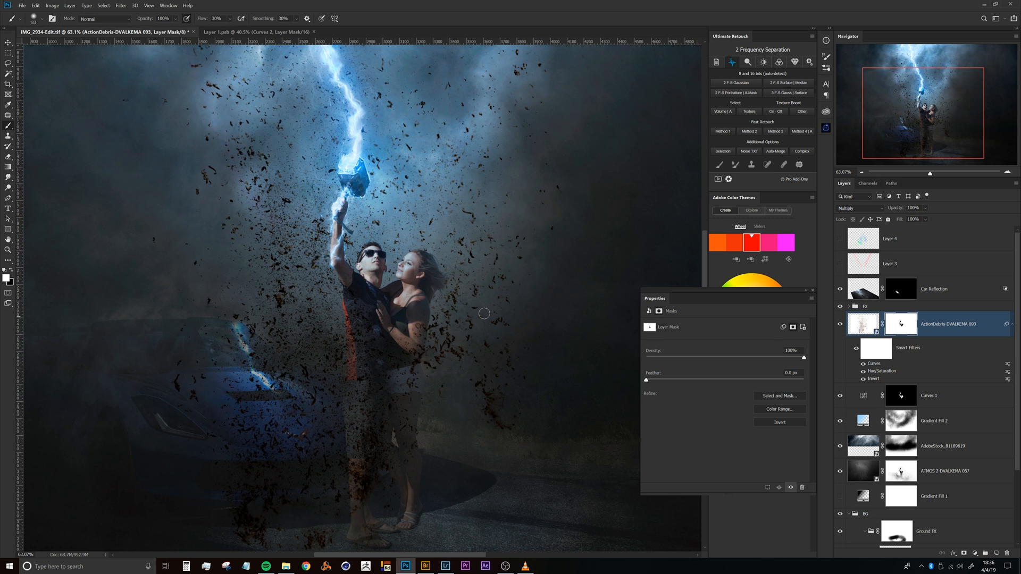
key(x)
mouse_move(366, 319)
mouse_down()
mouse_move(402, 305)
mouse_move(446, 167)
mouse_up()
mouse_move(388, 426)
mouse_down()
mouse_move(402, 349)
mouse_move(371, 326)
mouse_move(369, 533)
mouse_move(405, 367)
mouse_move(389, 426)
mouse_up()
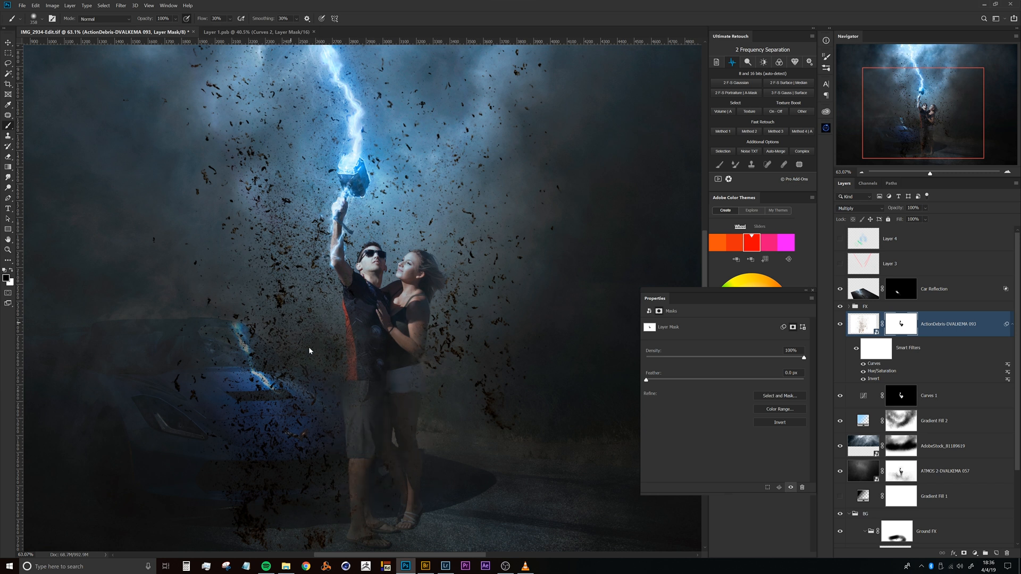
- Enlarge the soft black brush and mask out the debris over the car and around the couple's lower bodies
alt+right_click(365, 363)
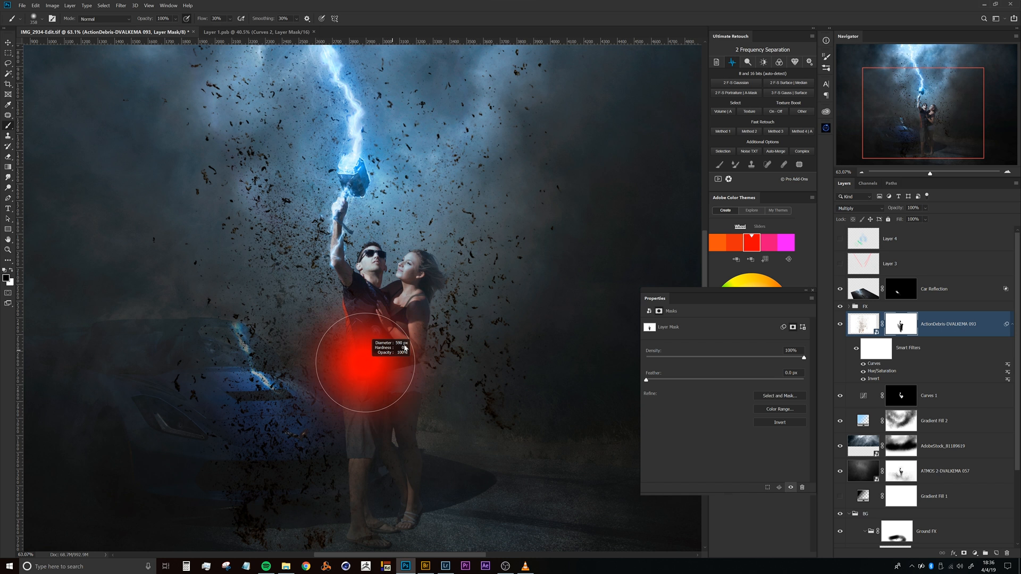
click(366, 362)
mouse_move(535, 227)
mouse_down()
mouse_move(504, 396)
mouse_move(491, 360)
mouse_move(499, 315)
mouse_move(451, 373)
mouse_move(471, 265)
mouse_move(475, 380)
mouse_move(500, 417)
mouse_move(442, 478)
mouse_up()
drag(354, 417, 408, 361)
mouse_move(340, 450)
mouse_down()
mouse_move(306, 483)
mouse_move(359, 495)
mouse_move(291, 469)
mouse_move(379, 456)
mouse_move(341, 386)
mouse_move(240, 347)
mouse_move(268, 263)
mouse_move(294, 351)
mouse_up()
drag(333, 234, 255, 372)
scroll(276, 333, down, 2)
drag(271, 336, 276, 340)
mouse_move(194, 340)
mouse_down()
mouse_move(256, 401)
mouse_move(270, 360)
mouse_move(256, 332)
mouse_move(311, 406)
mouse_move(306, 445)
mouse_move(192, 396)
mouse_up()
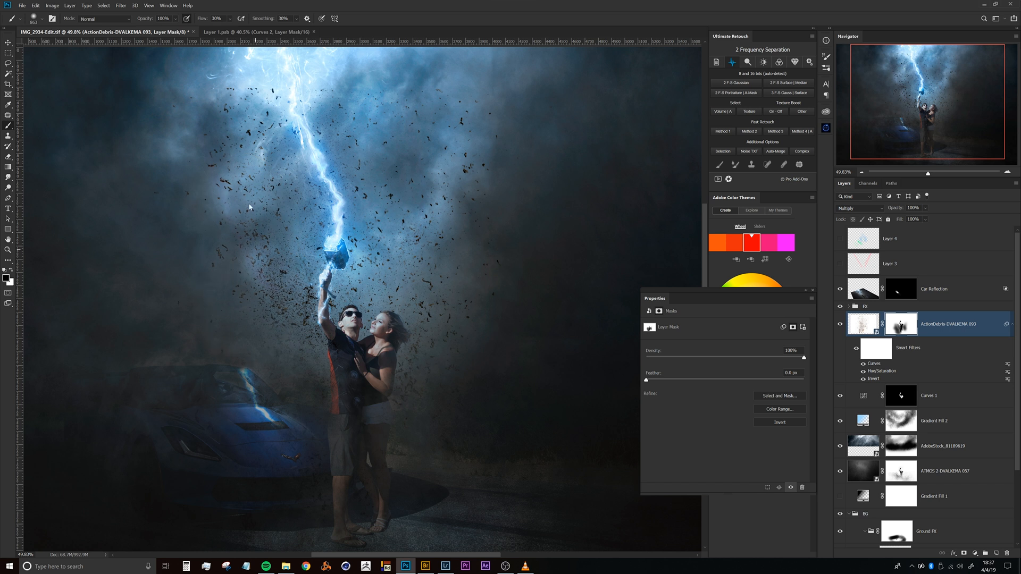
- Thin out the debris around the lightning bolt by painting black softly on the debris layer's mask
drag(292, 276, 259, 318)
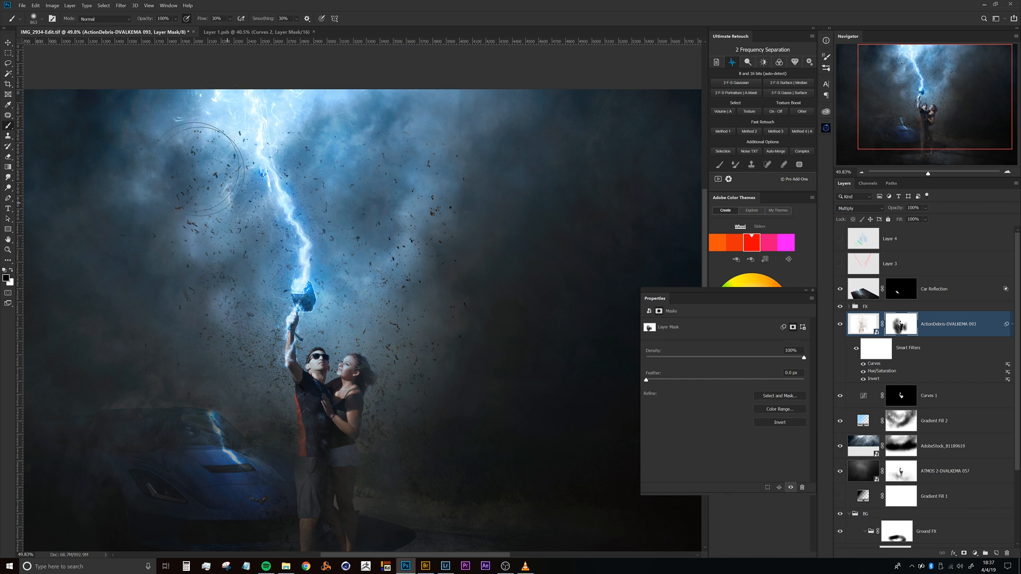
drag(372, 314, 369, 288)
right_click(369, 288)
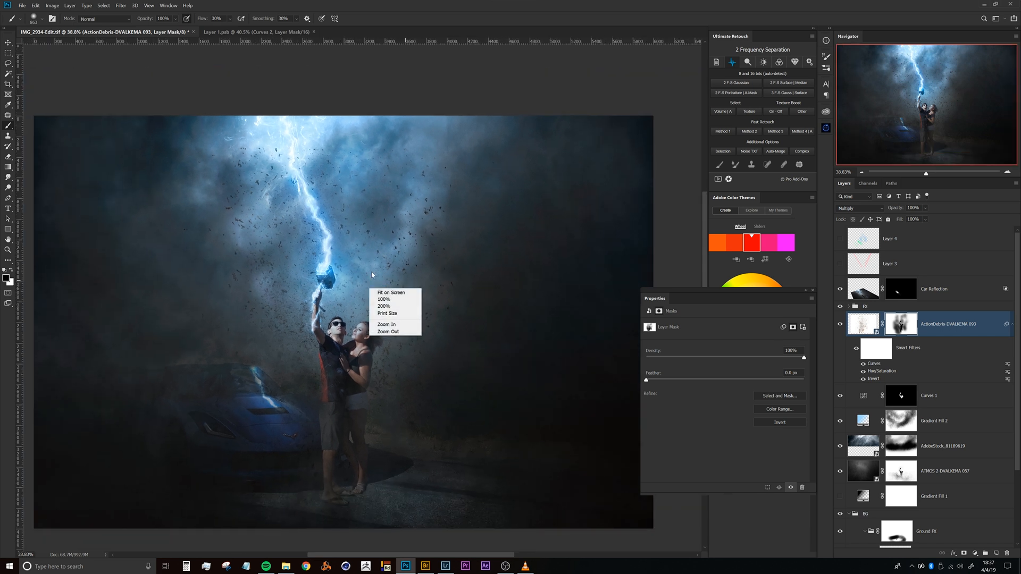
click(410, 246)
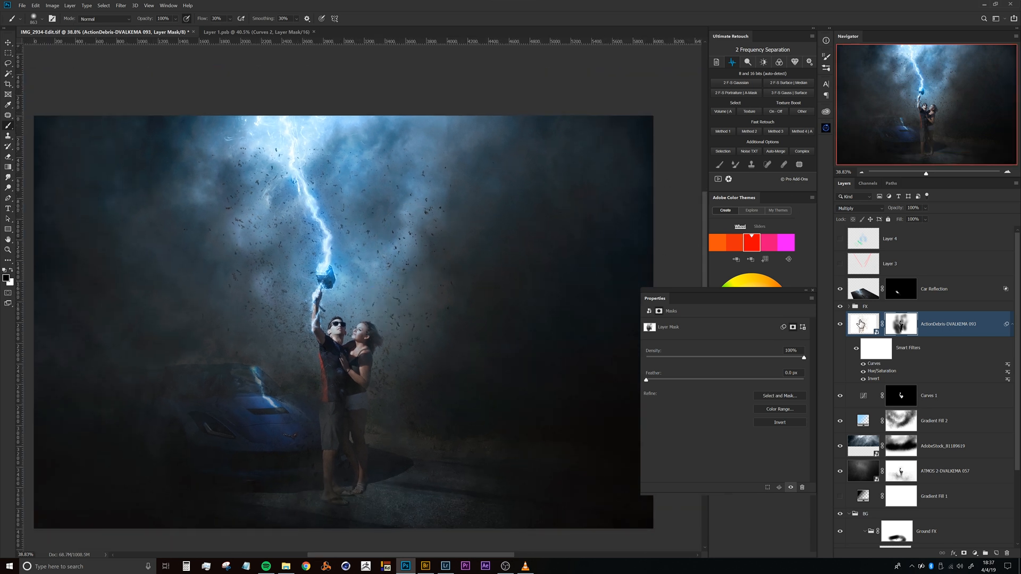
- Target the debris smart object rather than its mask and start a Path Blur filter on it
click(861, 323)
mouse_move(353, 247)
mouse_down()
mouse_move(344, 254)
mouse_move(386, 243)
mouse_move(360, 253)
mouse_move(353, 218)
mouse_move(359, 239)
mouse_up()
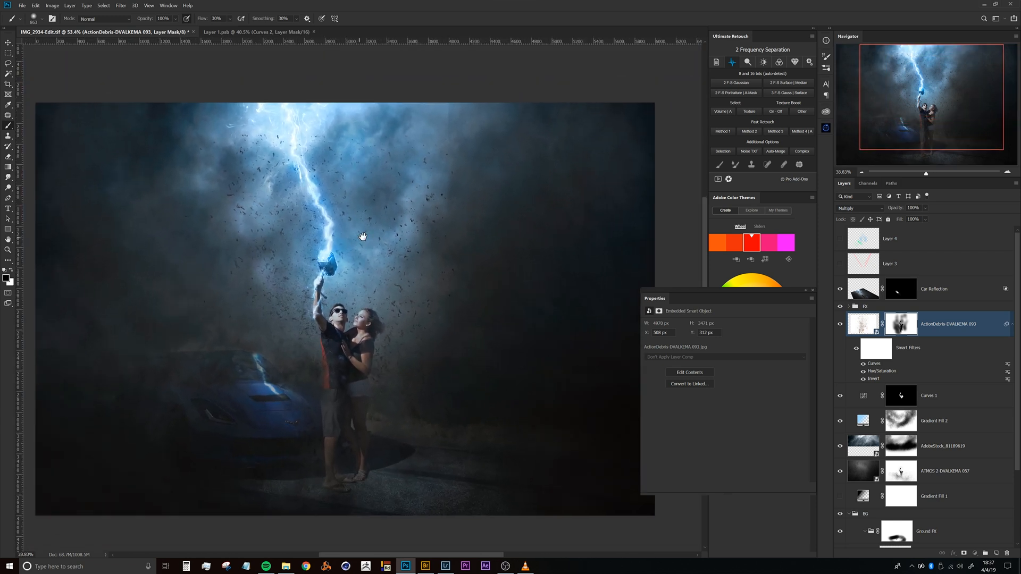
drag(358, 173, 372, 165)
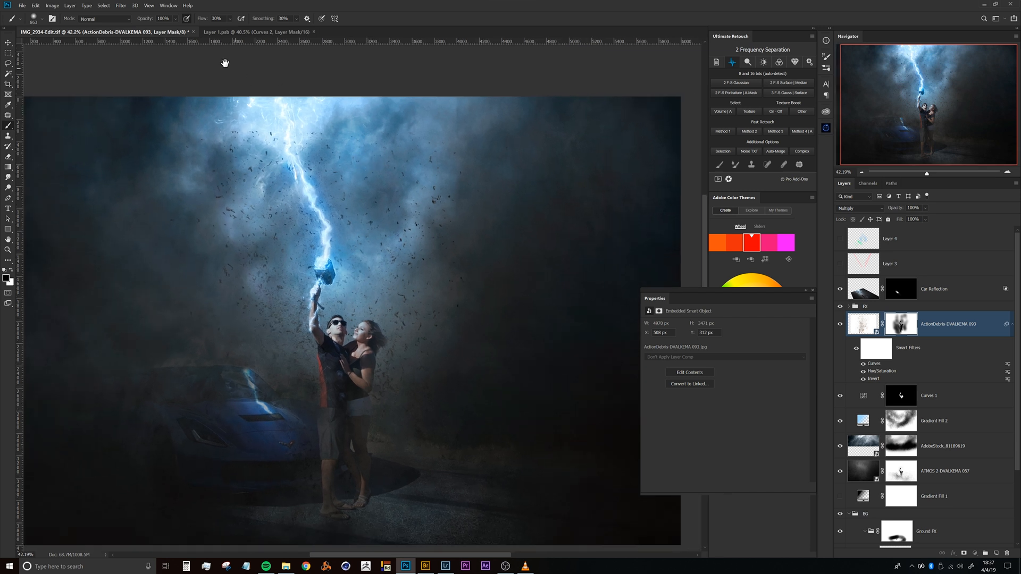
click(118, 9)
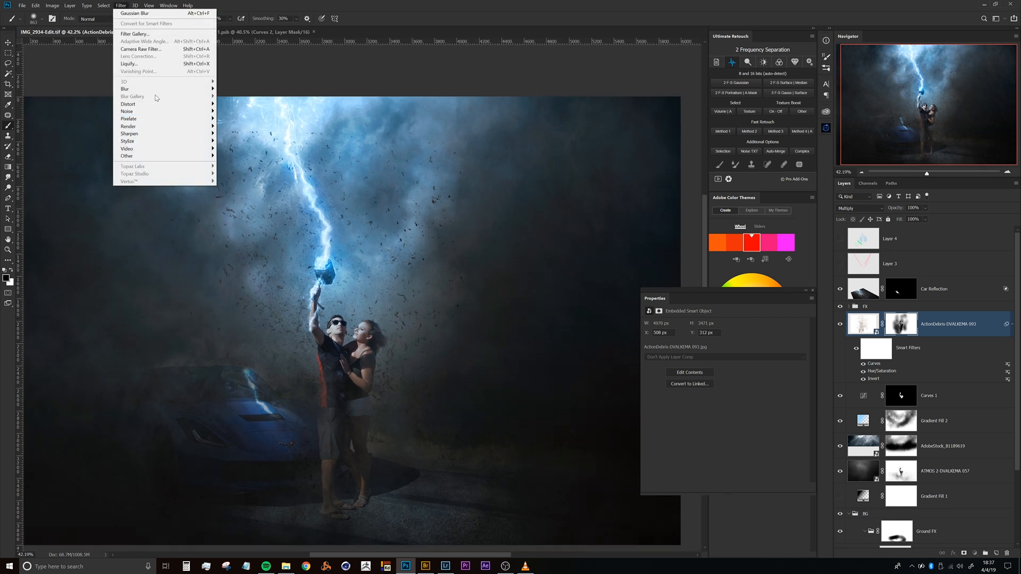
click(904, 328)
click(853, 330)
click(118, 6)
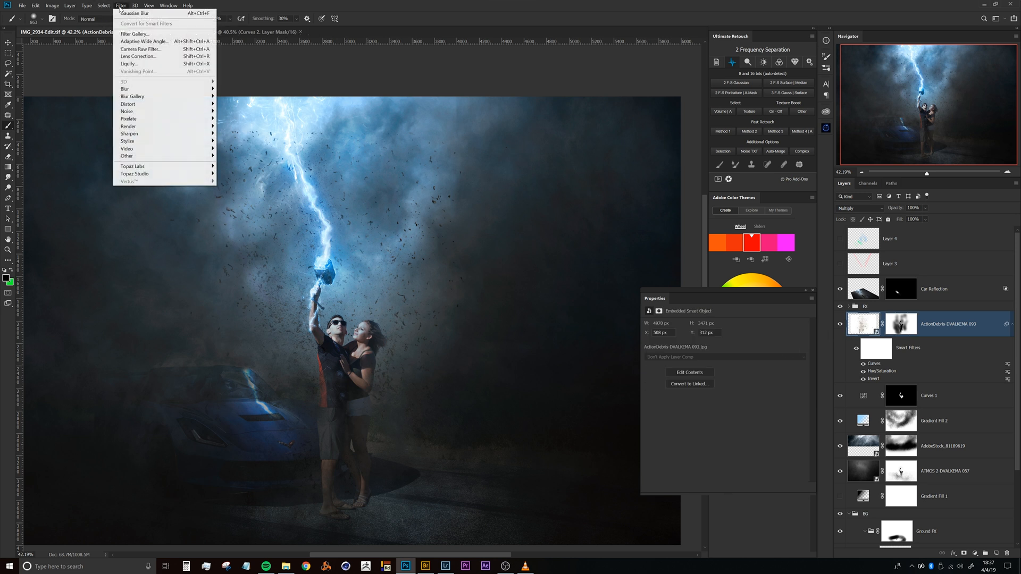
mouse_move(216, 98)
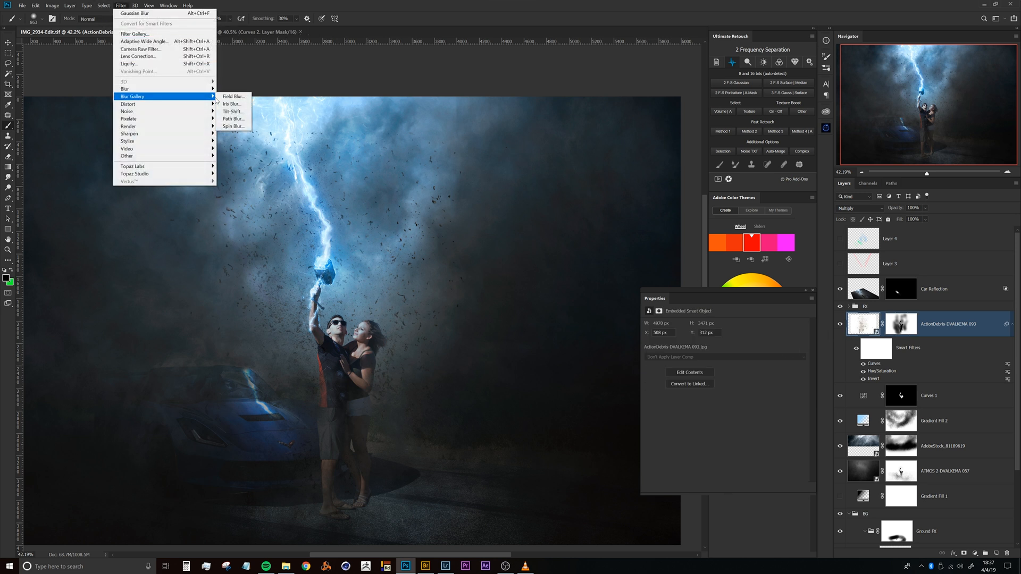
click(239, 121)
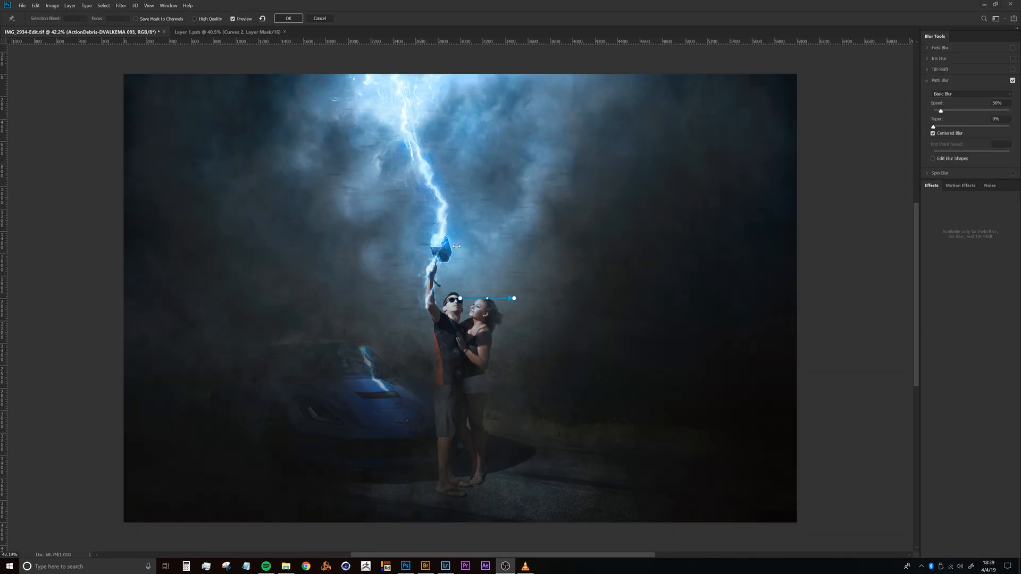
- Shape the blur path into a wide arc from the car, beneath the couple, up into the sky beside them
click(458, 20)
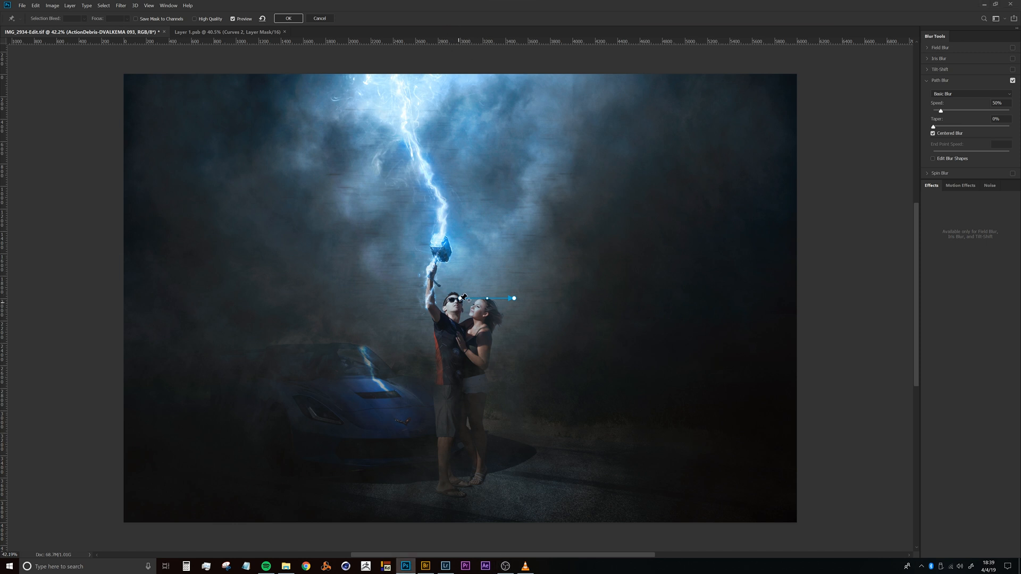
drag(460, 299, 252, 397)
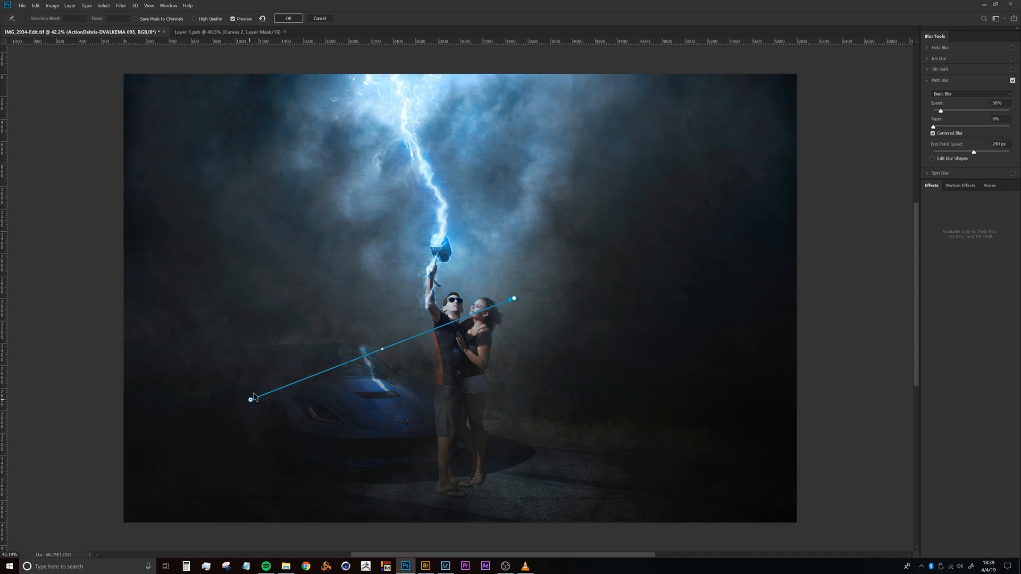
drag(515, 298, 619, 233)
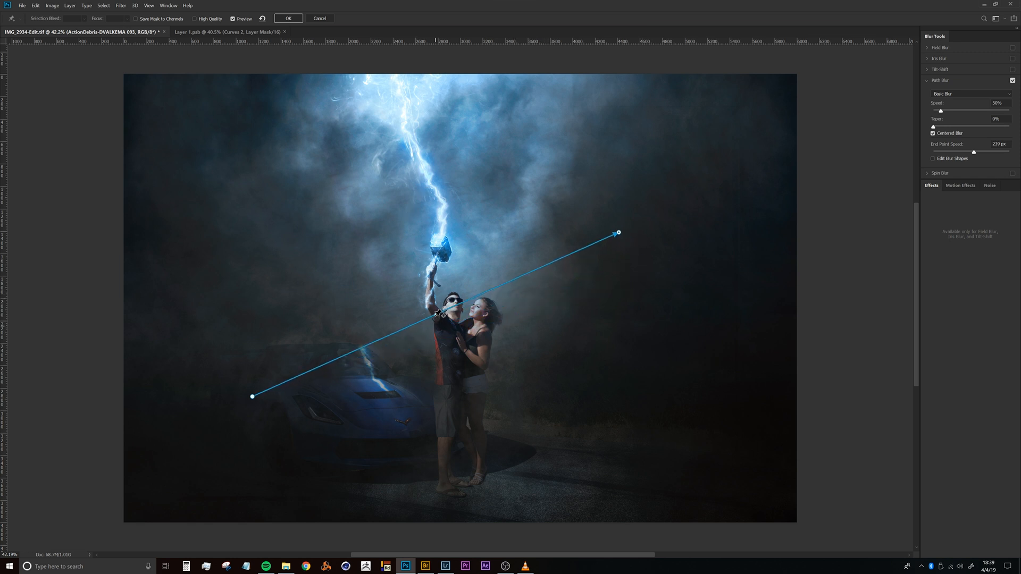
drag(437, 316, 515, 425)
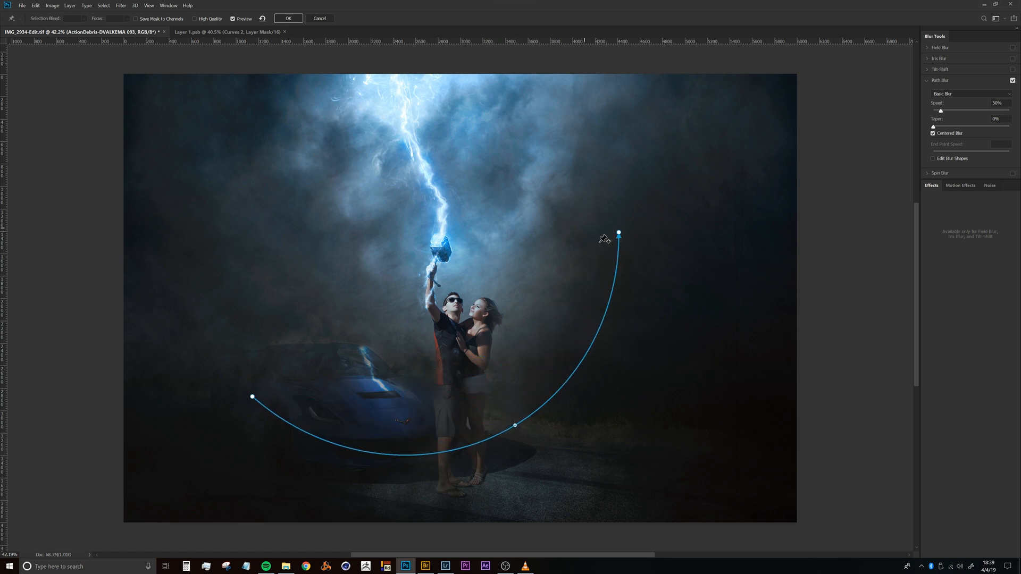
click(618, 233)
drag(619, 233, 576, 189)
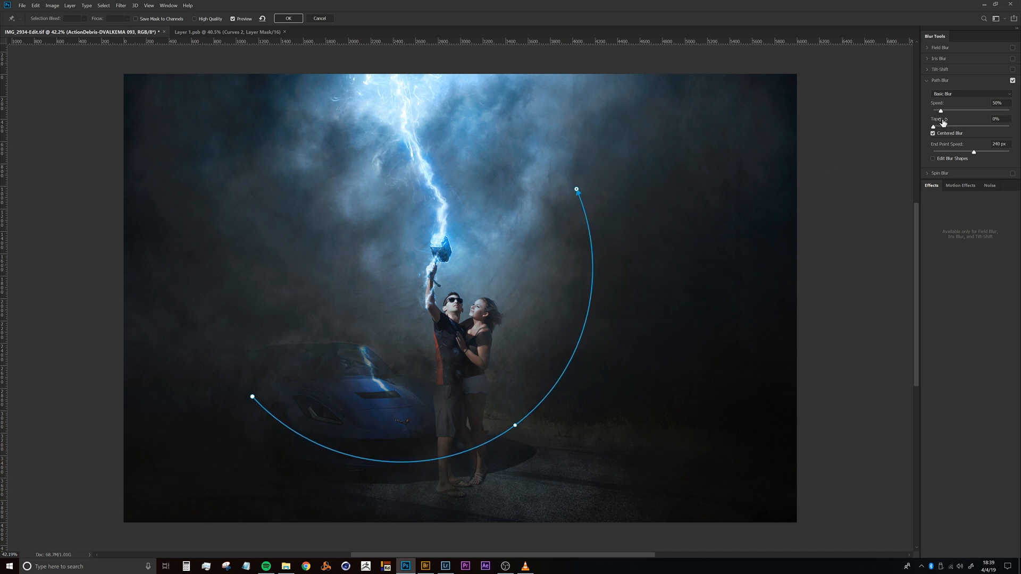
- Set the Path Blur speed to 31% and end point speed to 11 px, and move the path's end point higher in the sky
drag(974, 154, 954, 155)
drag(942, 112, 940, 114)
drag(574, 186, 387, 220)
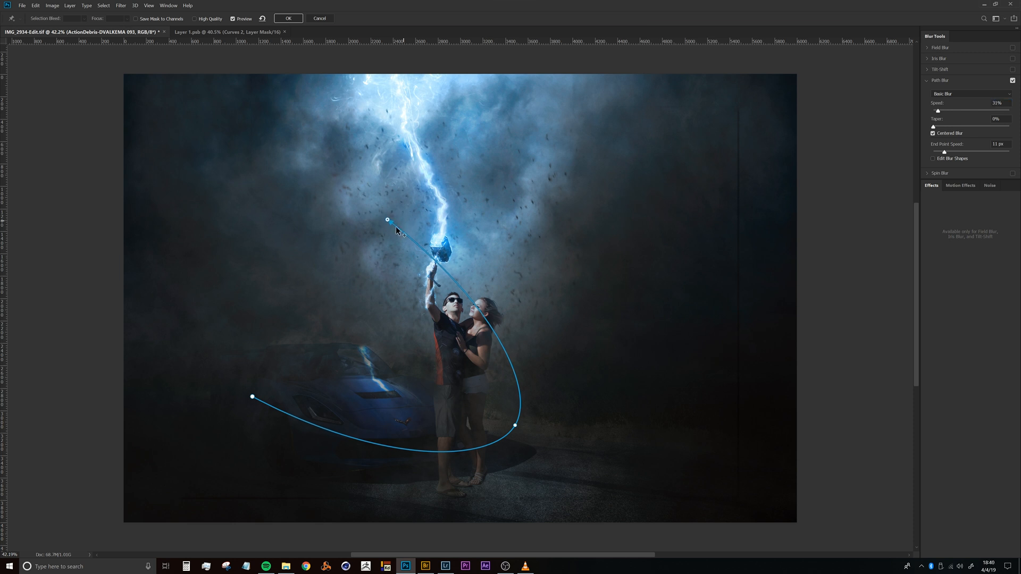
drag(388, 222, 580, 149)
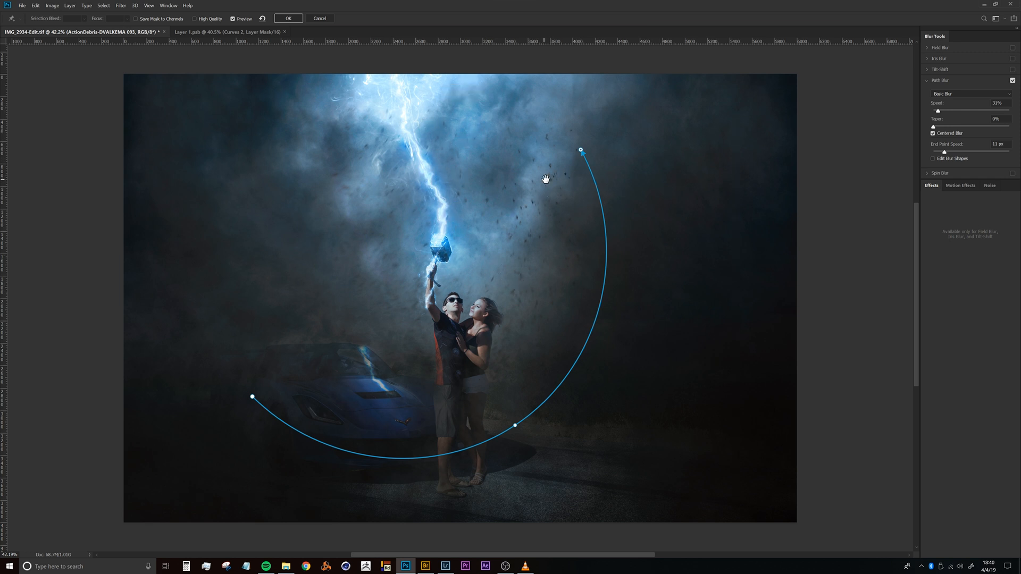
- Add an extra point to the upper blur path, bend the path inward across the couple, and turn off Centered Blur
drag(549, 168, 538, 172)
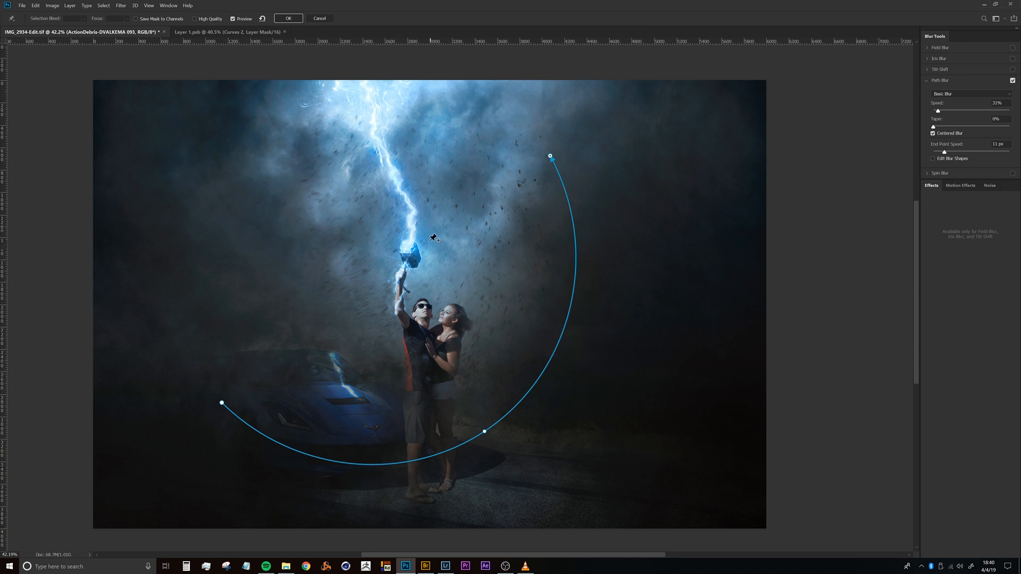
drag(485, 432, 509, 349)
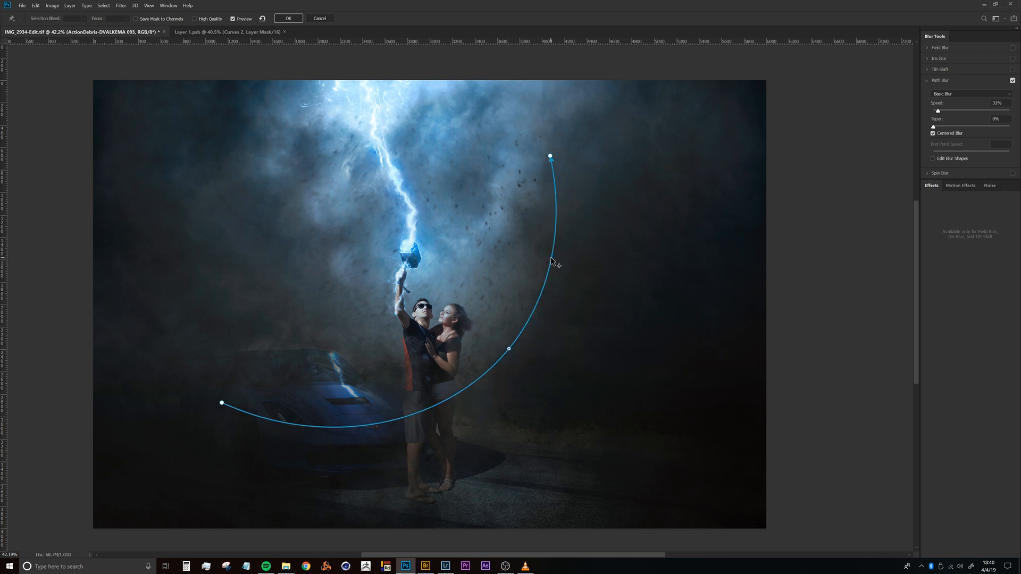
drag(551, 260, 450, 241)
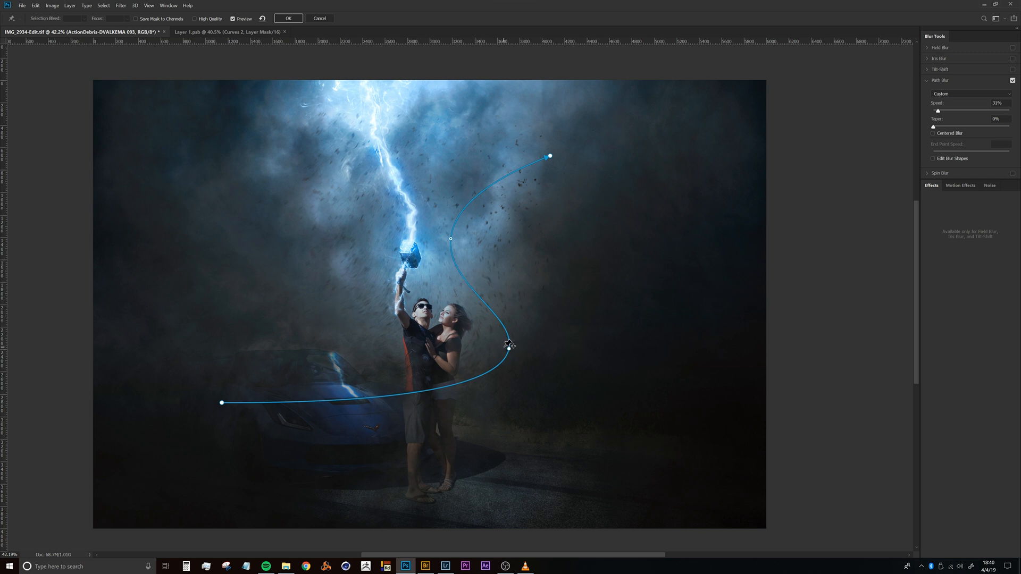
drag(509, 348, 400, 359)
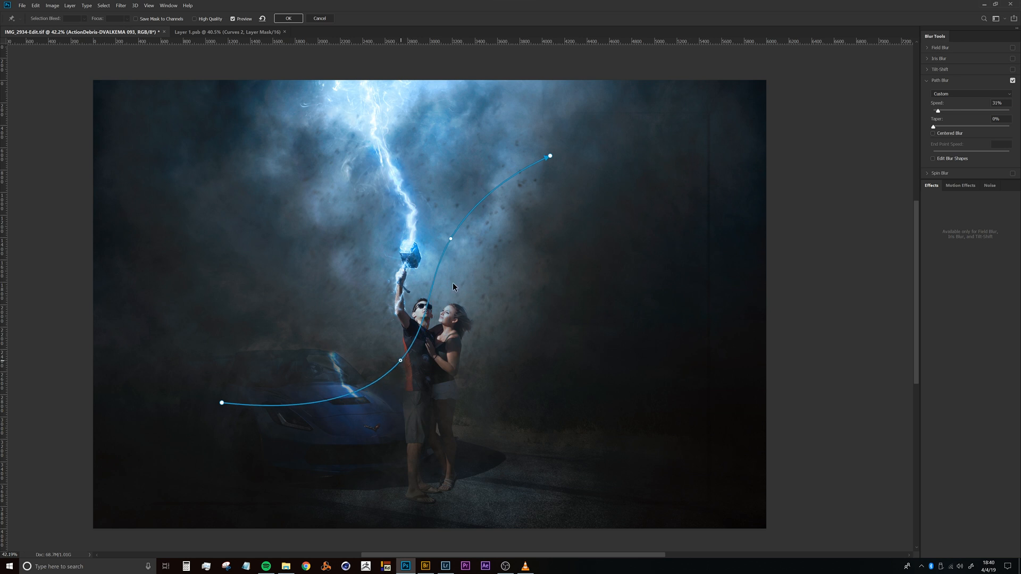
drag(451, 239, 479, 235)
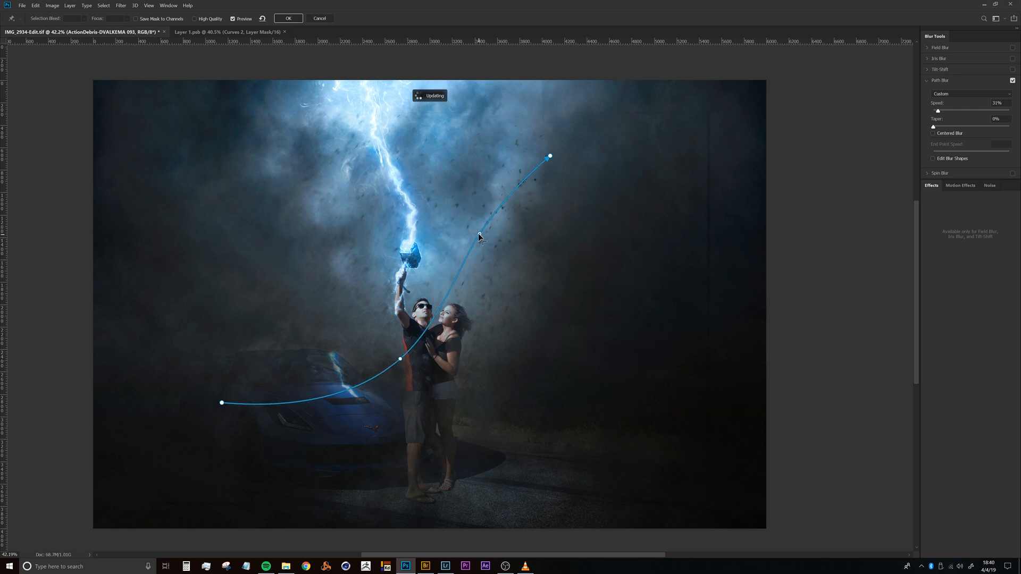
- Try a sharp corner in the blur path at the lightning, restore it to a curve and place that point beside the couple
click(479, 234)
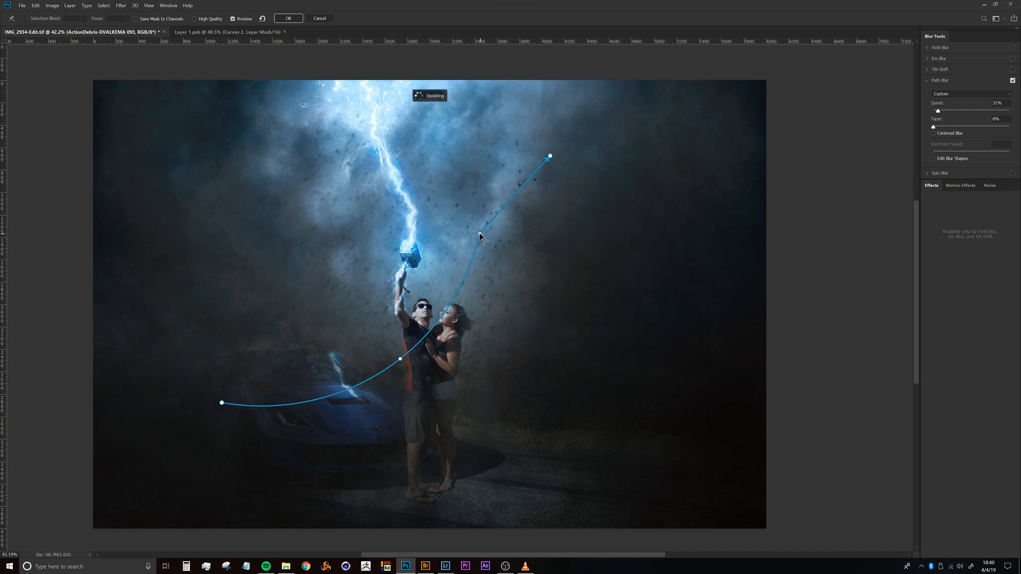
alt+click(480, 235)
drag(480, 235, 388, 205)
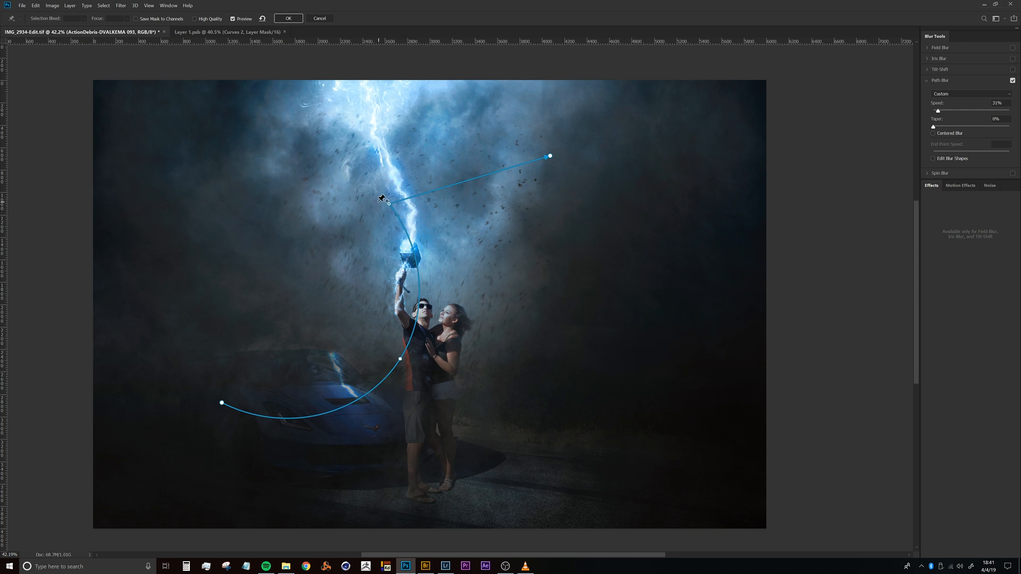
alt+click(388, 204)
drag(391, 203, 533, 350)
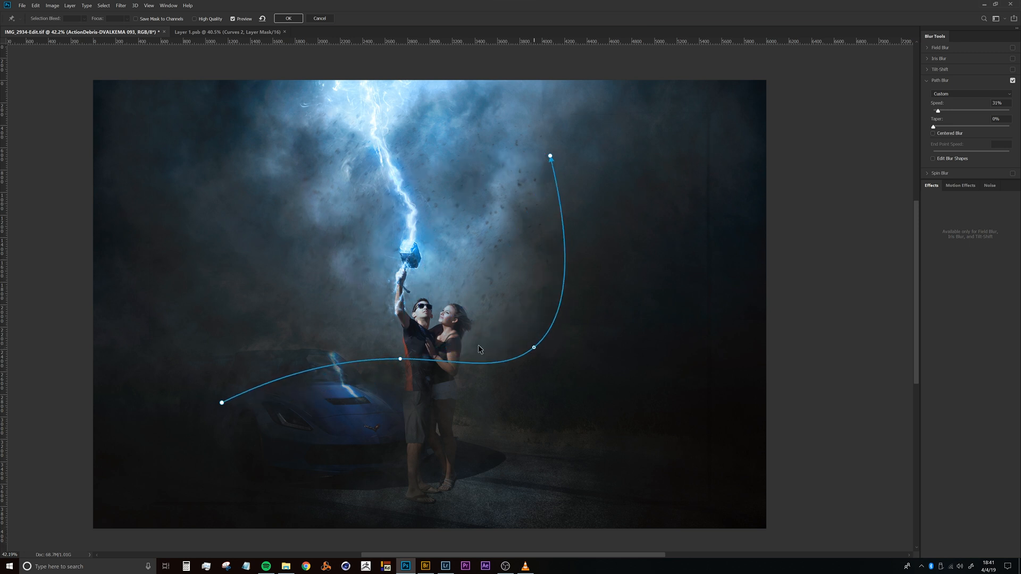
- Reshape the blur path into a tighter arc from the car's hood, around the couple, up to the sky near the lightning's origin
drag(550, 156, 465, 100)
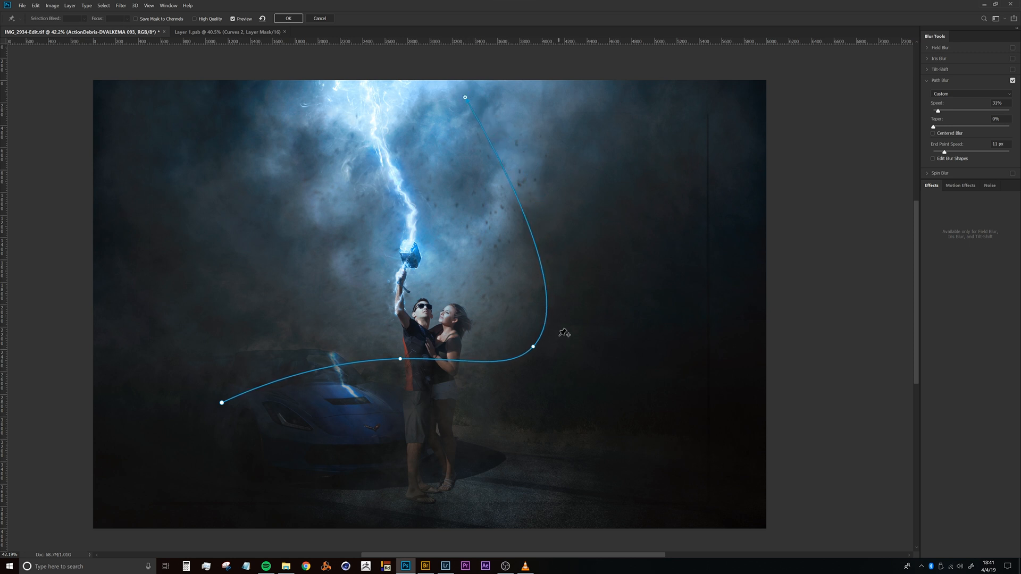
click(533, 347)
drag(533, 346, 540, 258)
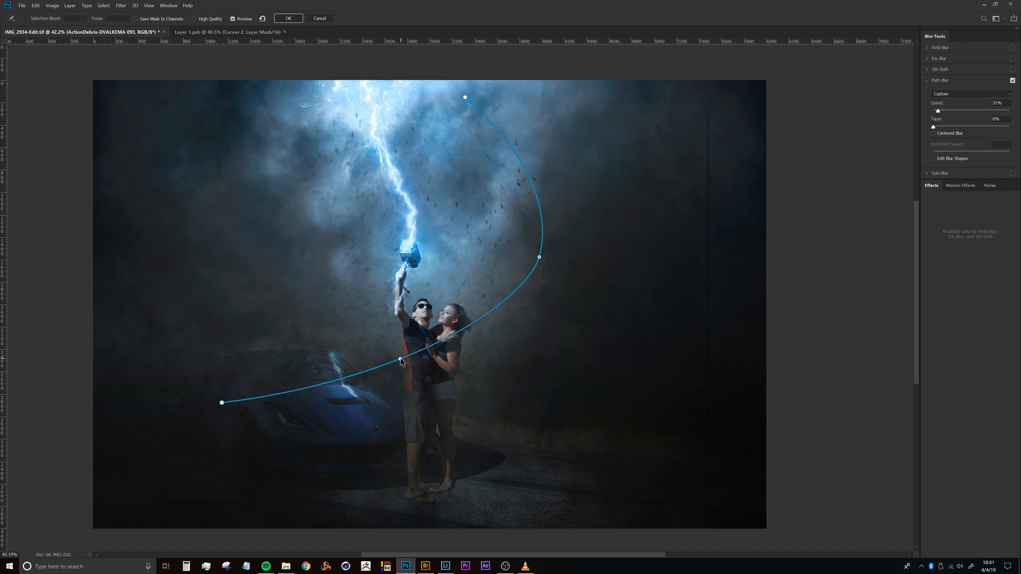
drag(401, 361, 412, 405)
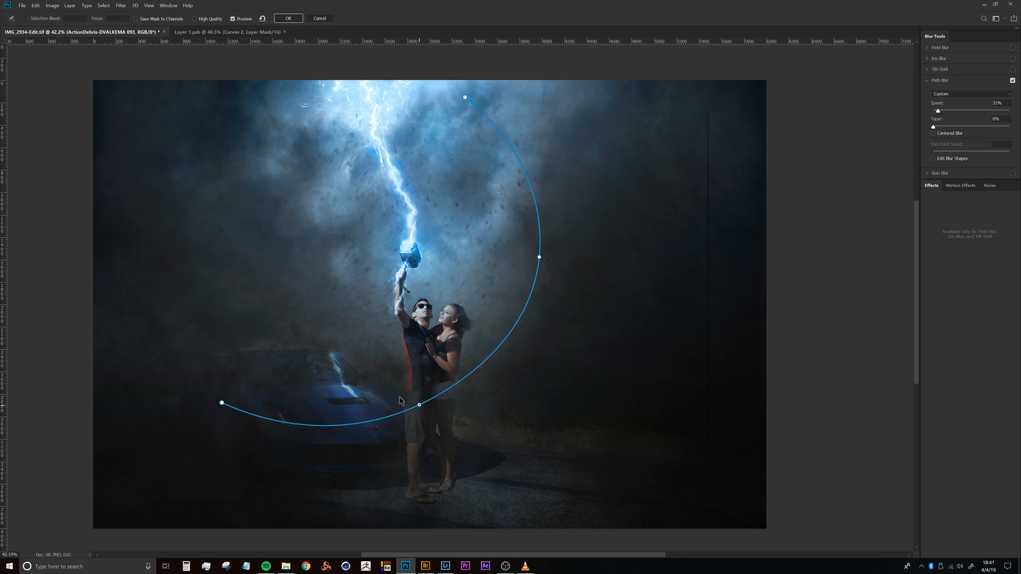
drag(222, 402, 348, 392)
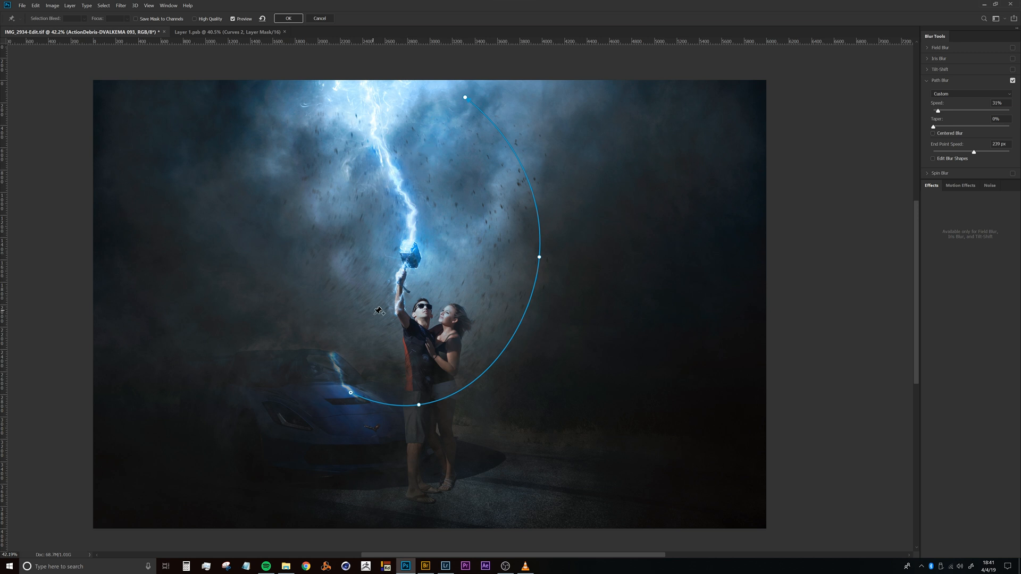
drag(351, 394, 357, 425)
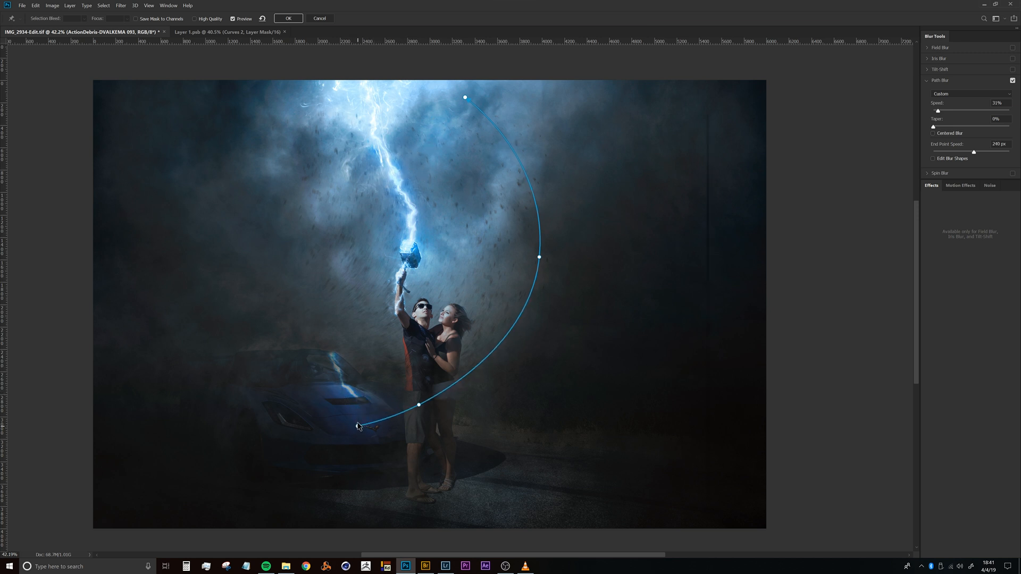
- Add a second curved blur path from the car's hood up into the sky on the opposite side of the lightning bolt
click(379, 290)
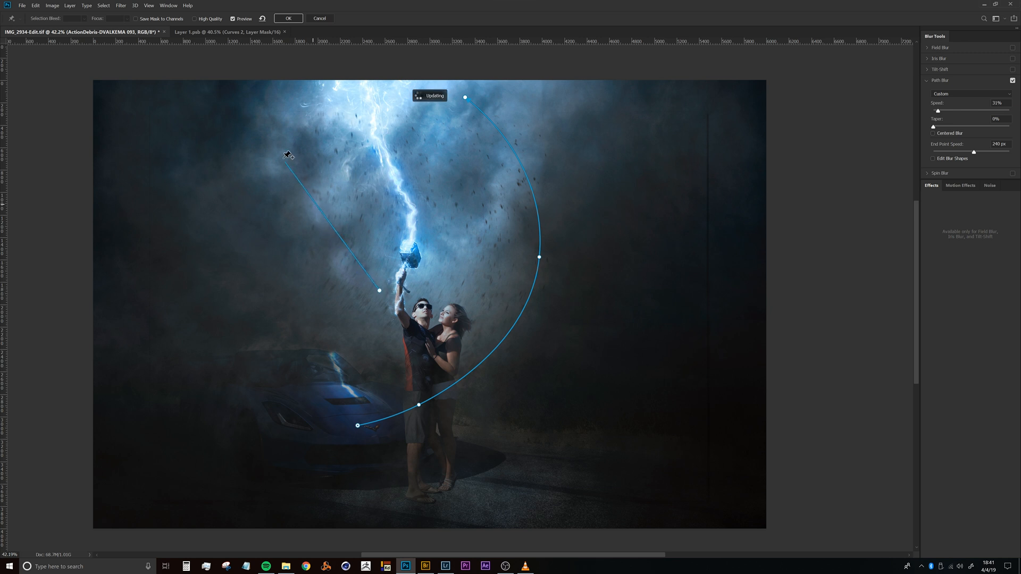
double_click(266, 120)
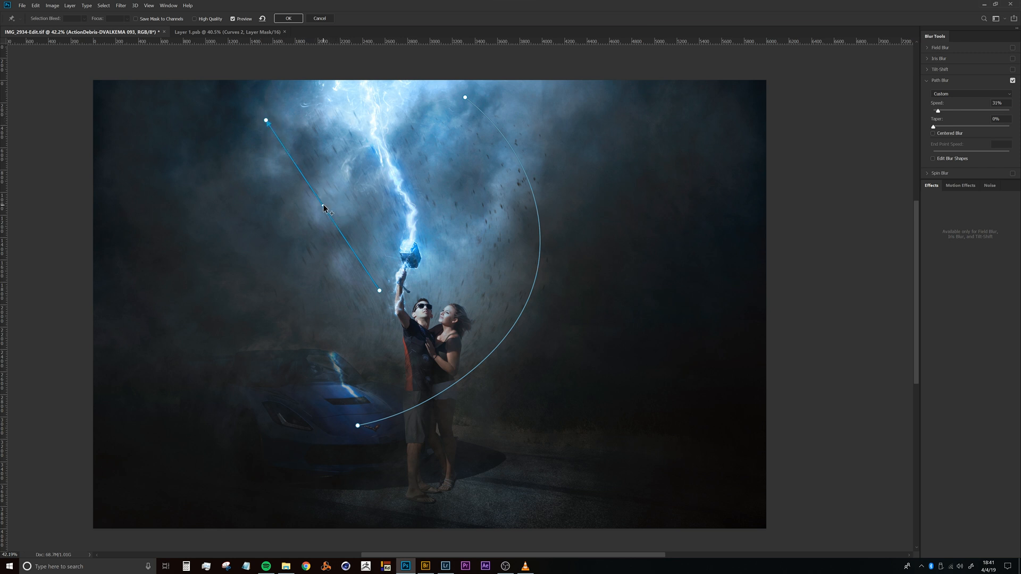
drag(322, 205, 268, 249)
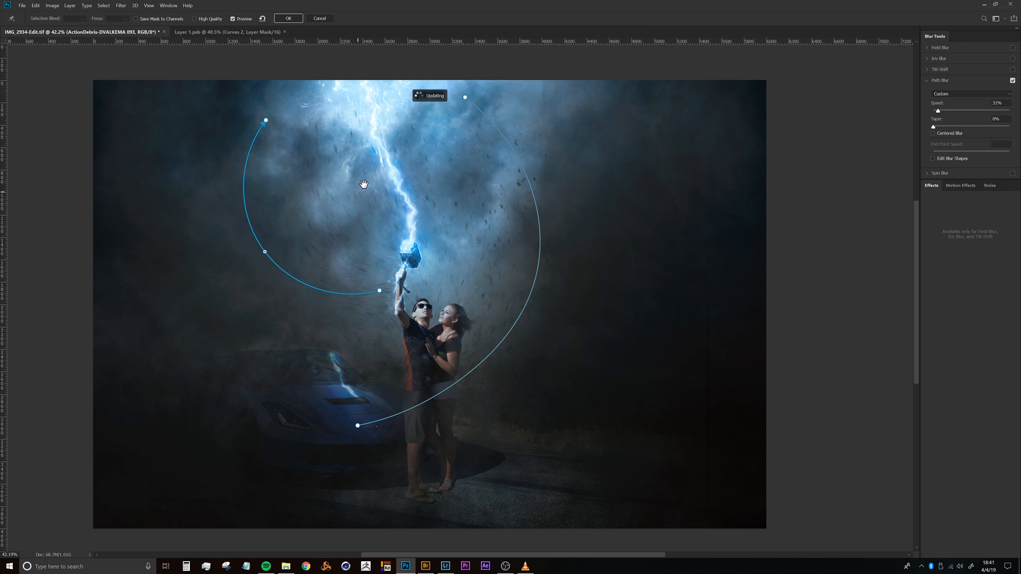
mouse_move(354, 189)
mouse_down()
mouse_move(374, 184)
mouse_move(366, 183)
mouse_move(371, 203)
mouse_up()
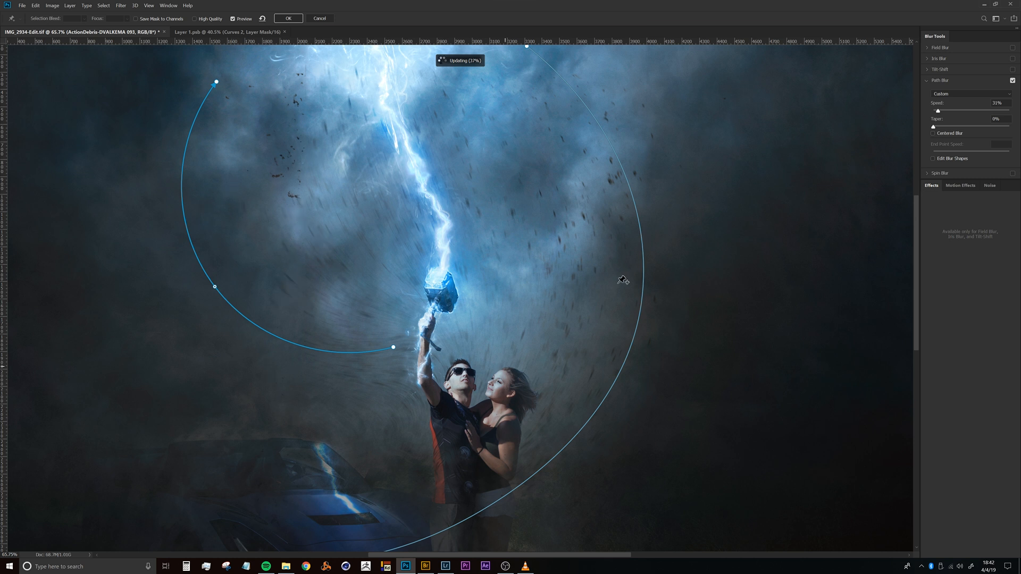
drag(428, 251, 413, 308)
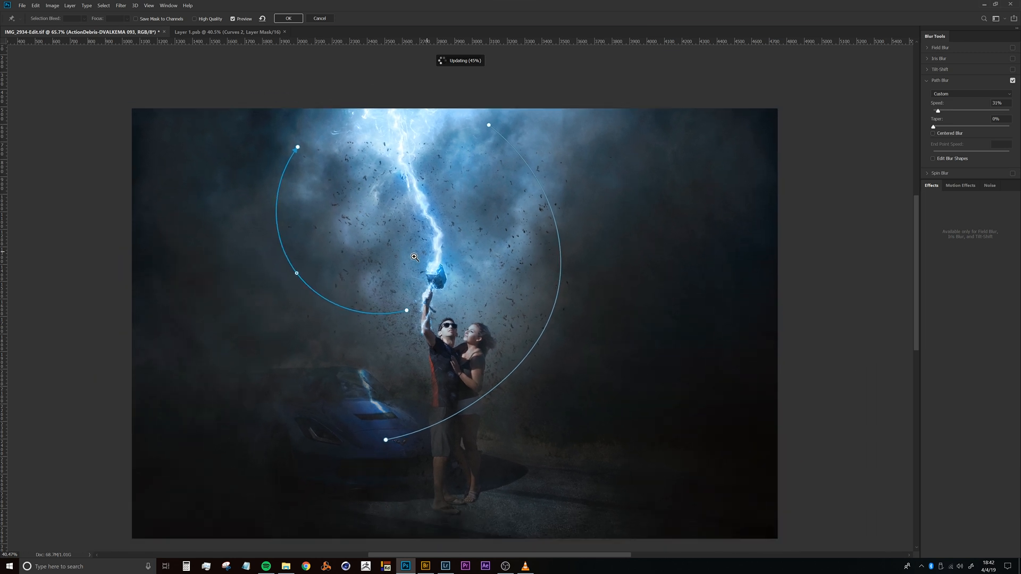
click(407, 311)
drag(401, 331, 386, 400)
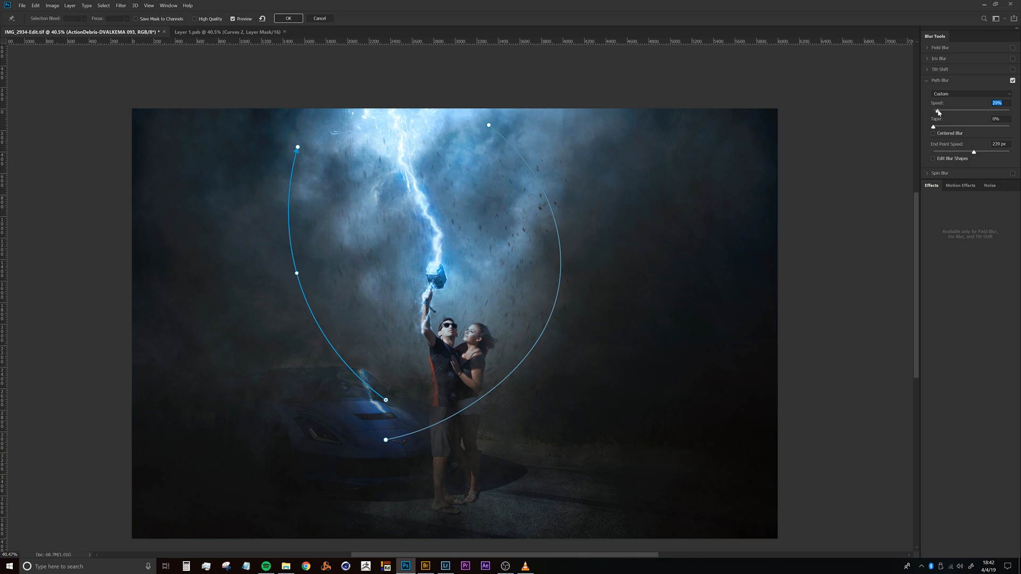
- Set the Path Blur speed to 37% and reduce the end point speed at the second path's start
drag(973, 154, 955, 155)
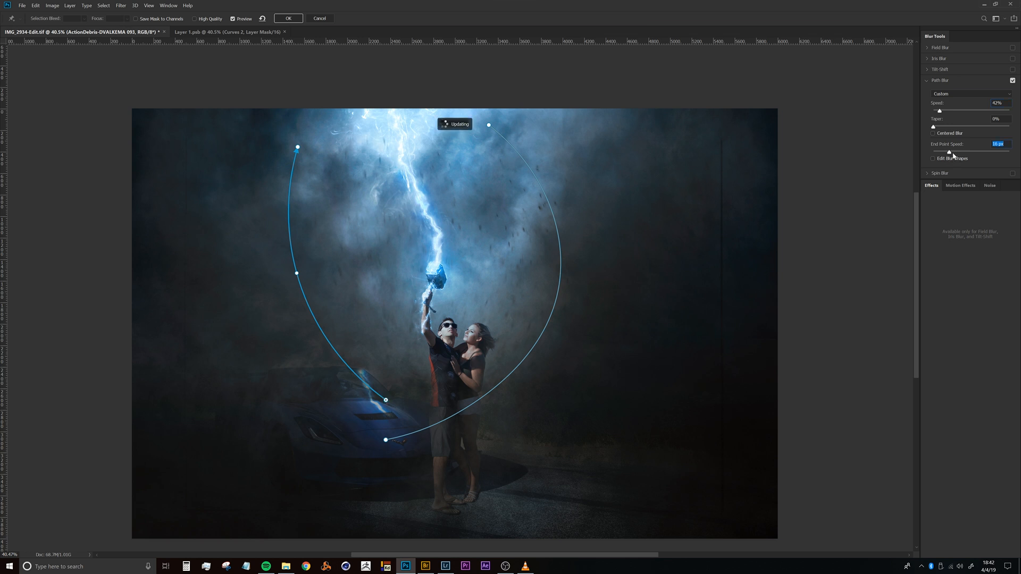
drag(950, 156, 946, 157)
drag(939, 114, 938, 116)
- Straighten the second blur path above the car, and delete it
click(296, 274)
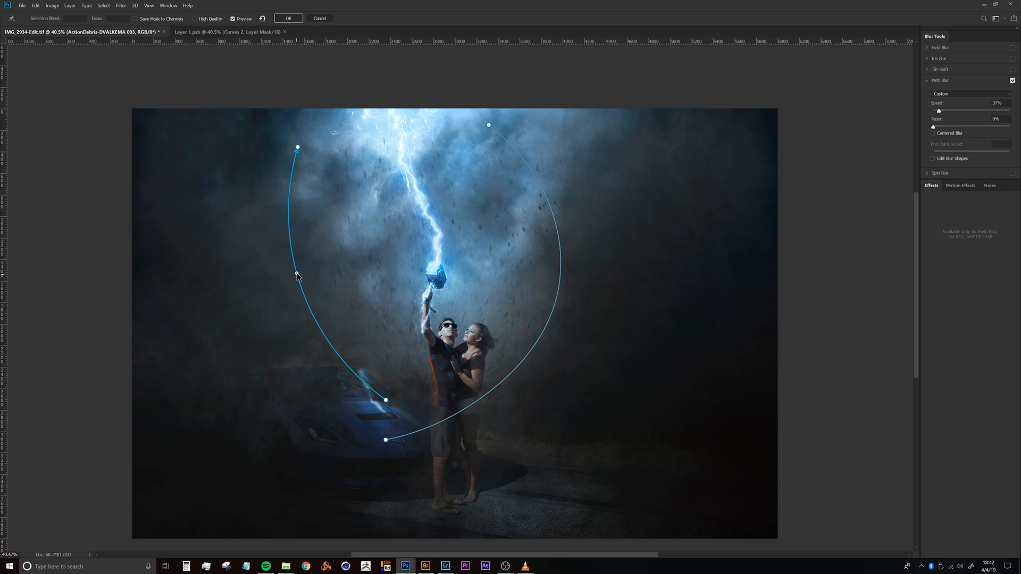
drag(306, 259, 351, 261)
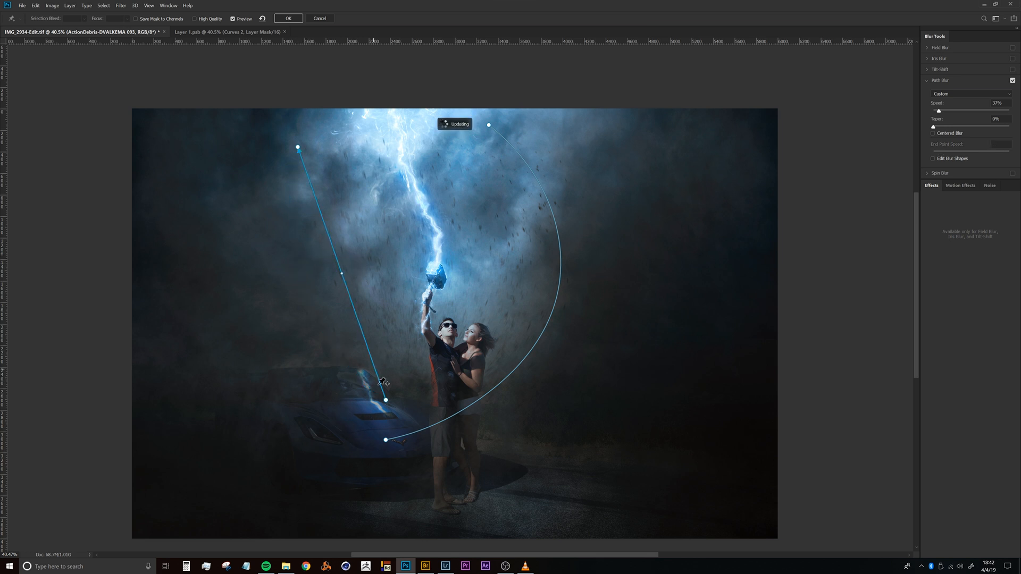
click(386, 401)
key(Delete)
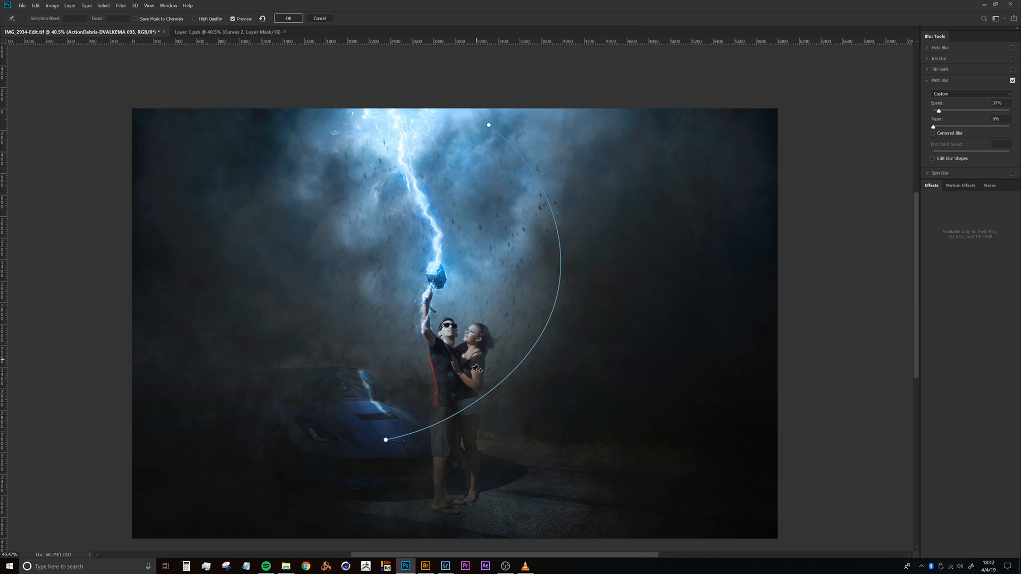
- Move the remaining blur path's start point down to the couple's feet, fine-tune its speed and end point speed, and apply the Path Blur
drag(386, 440, 423, 509)
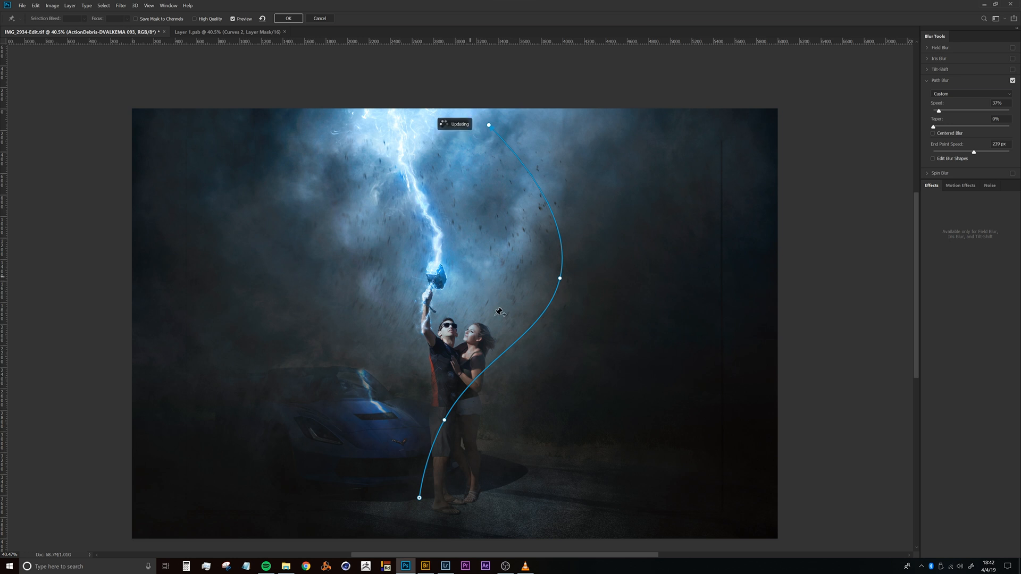
drag(974, 152, 970, 152)
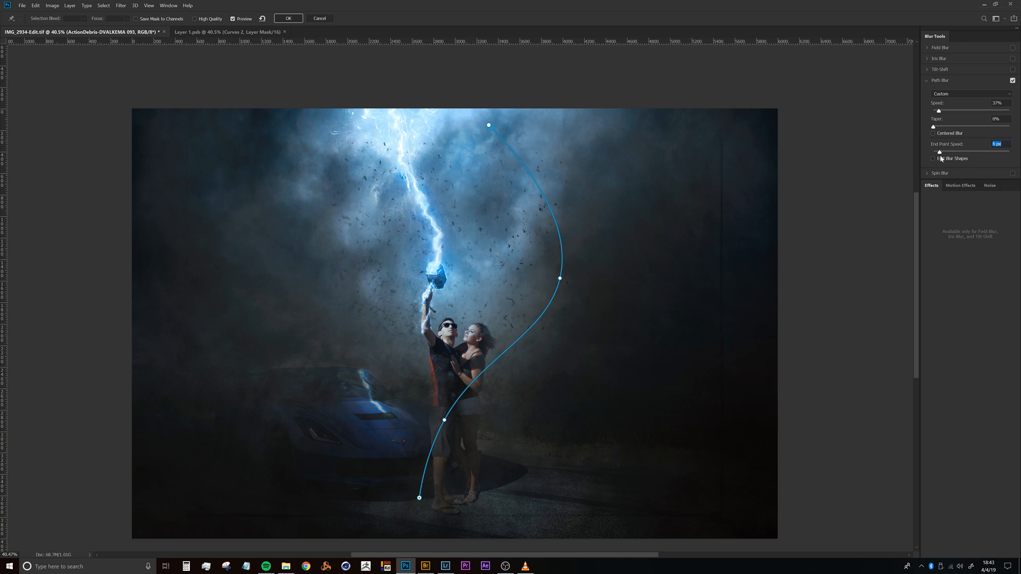
drag(942, 113, 950, 114)
drag(943, 153, 944, 153)
drag(956, 156, 961, 154)
click(288, 19)
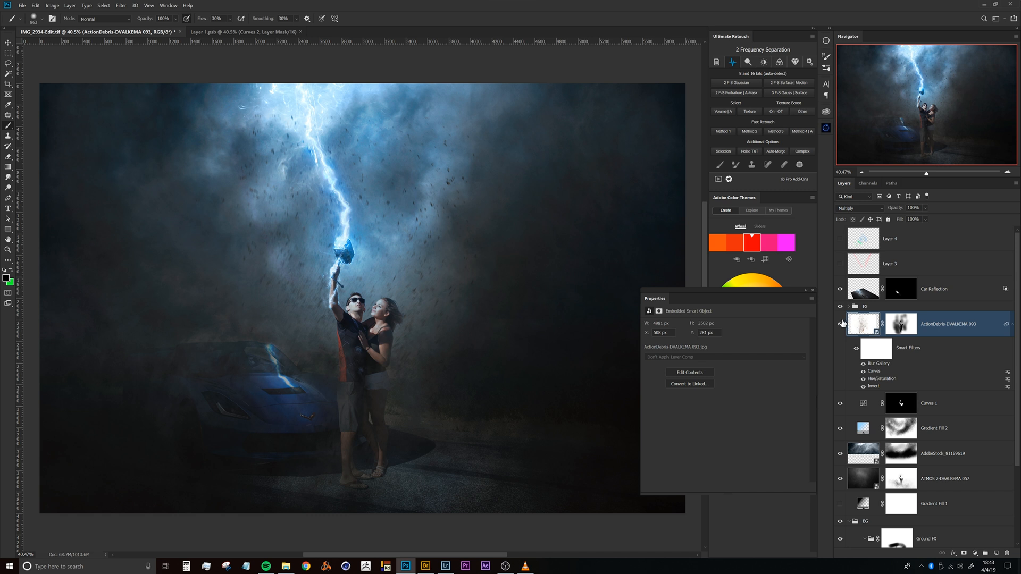
drag(343, 216, 369, 220)
drag(375, 283, 388, 296)
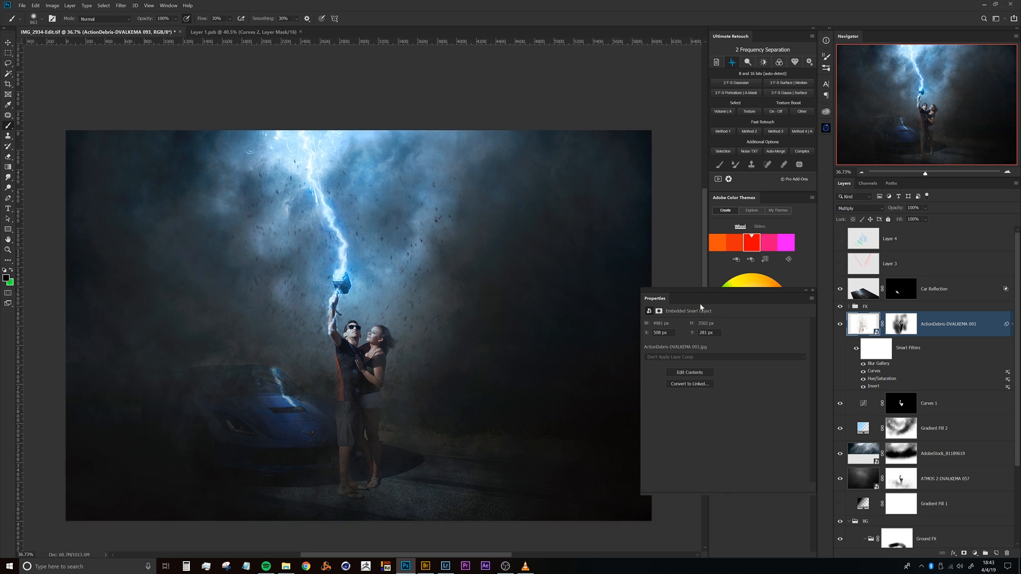
- Collapse the smart filter list under the selected ActionDebris layer
drag(364, 239, 358, 225)
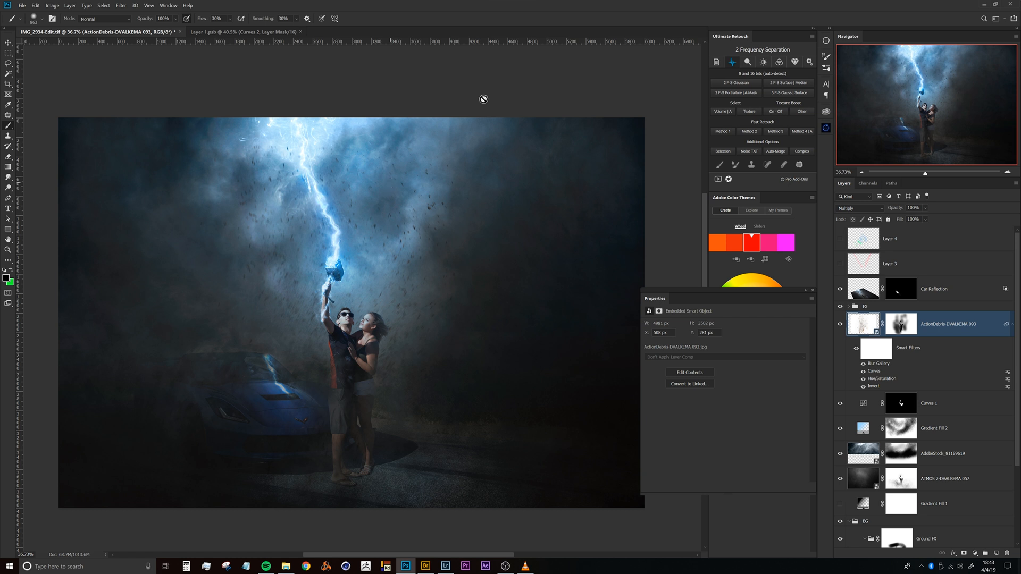
click(1013, 326)
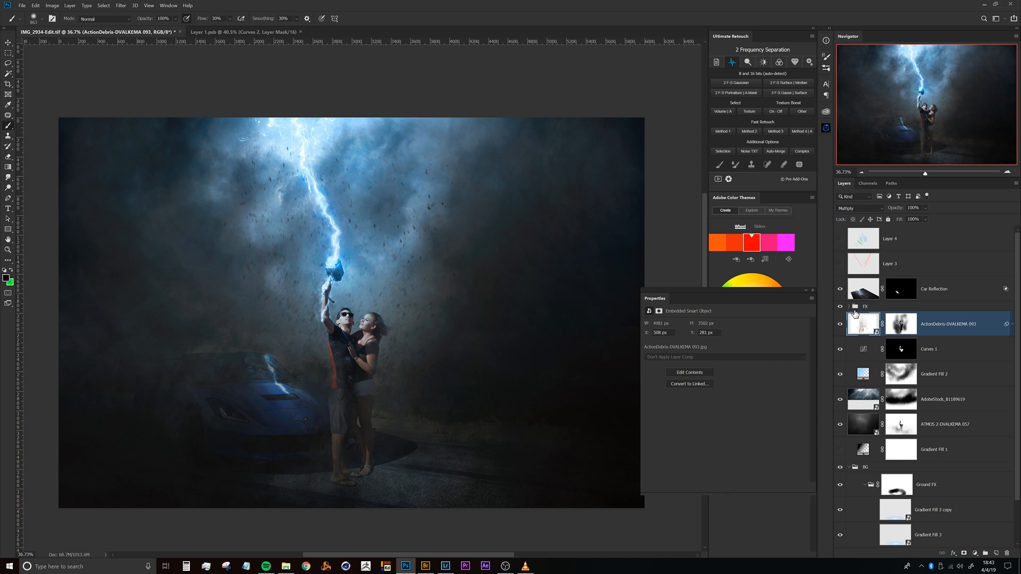
key(ctrl+t)
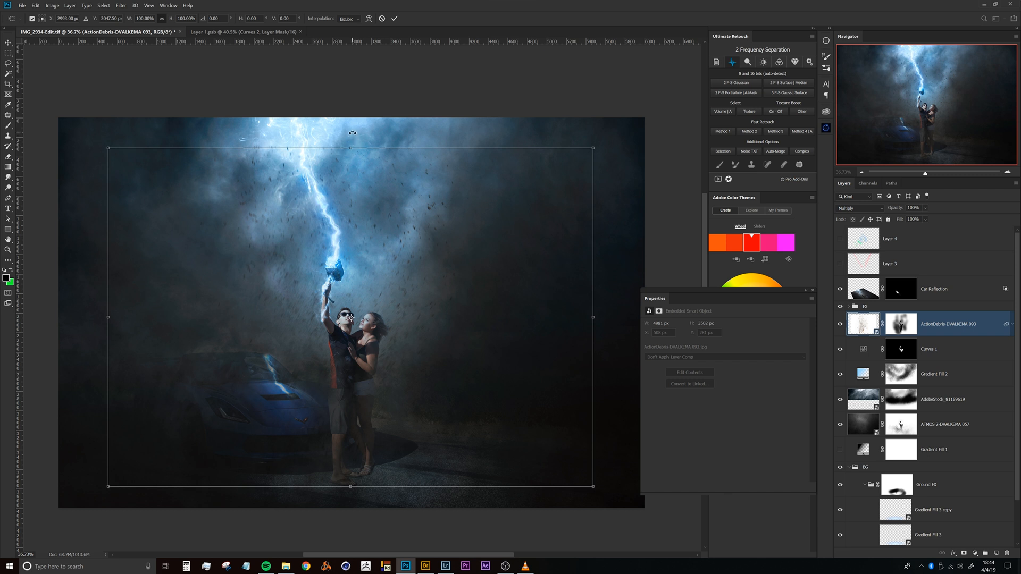
drag(350, 147, 359, 112)
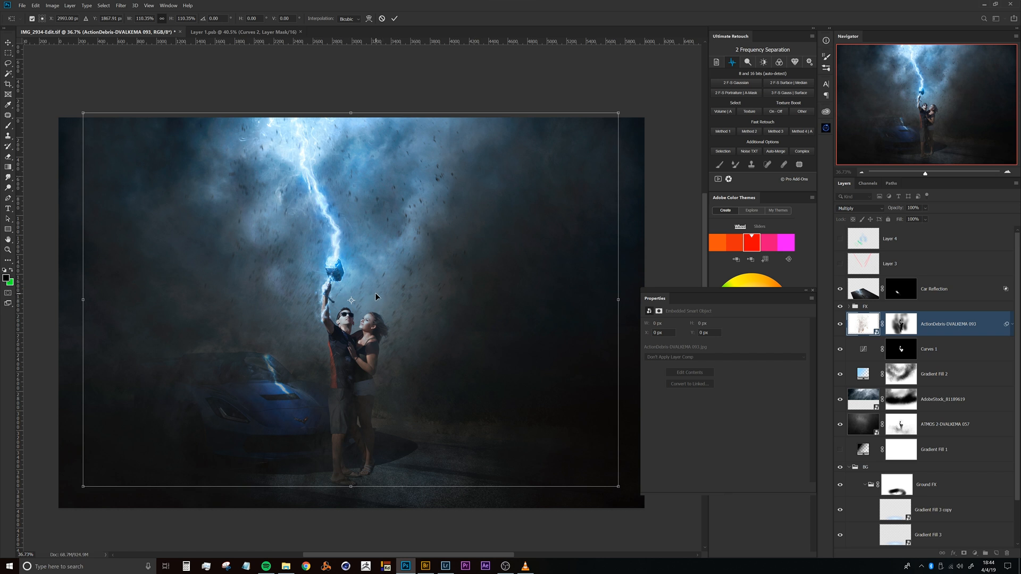
mouse_move(370, 303)
mouse_down()
mouse_move(391, 300)
mouse_move(382, 299)
mouse_up()
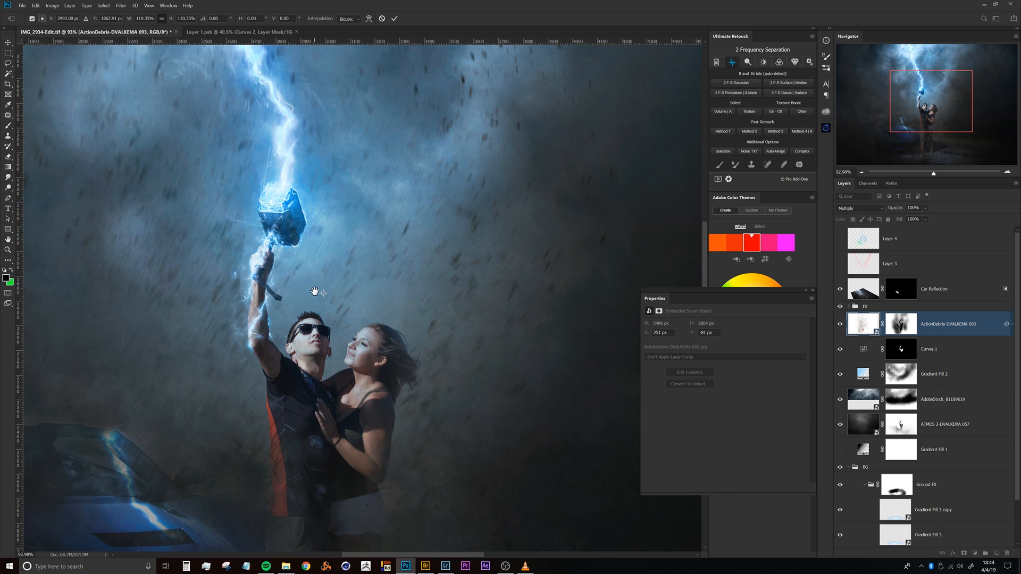
mouse_move(347, 236)
mouse_down()
mouse_move(324, 237)
mouse_move(351, 236)
mouse_up()
key(ctrl+r)
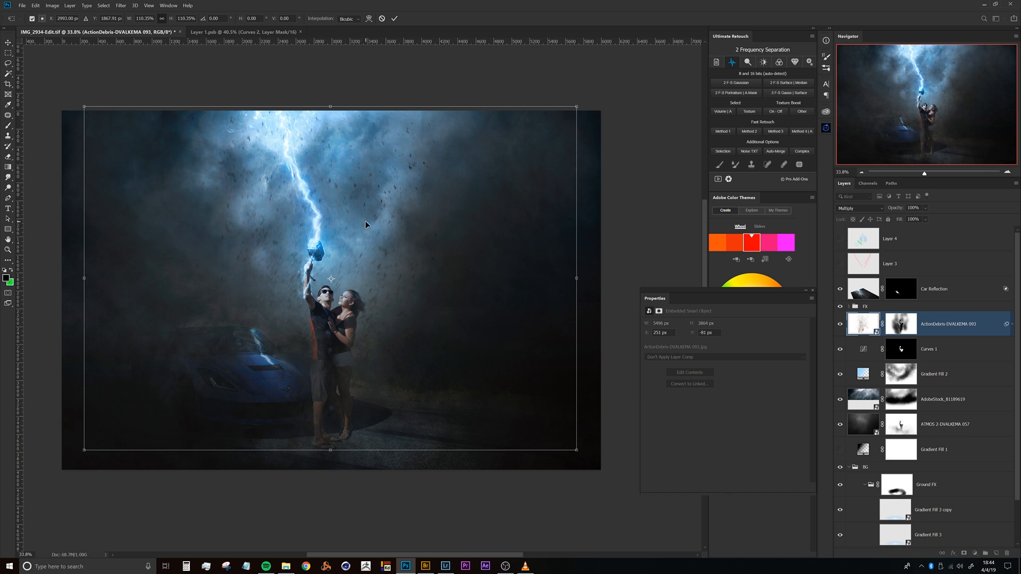
key(Return)
key(b)
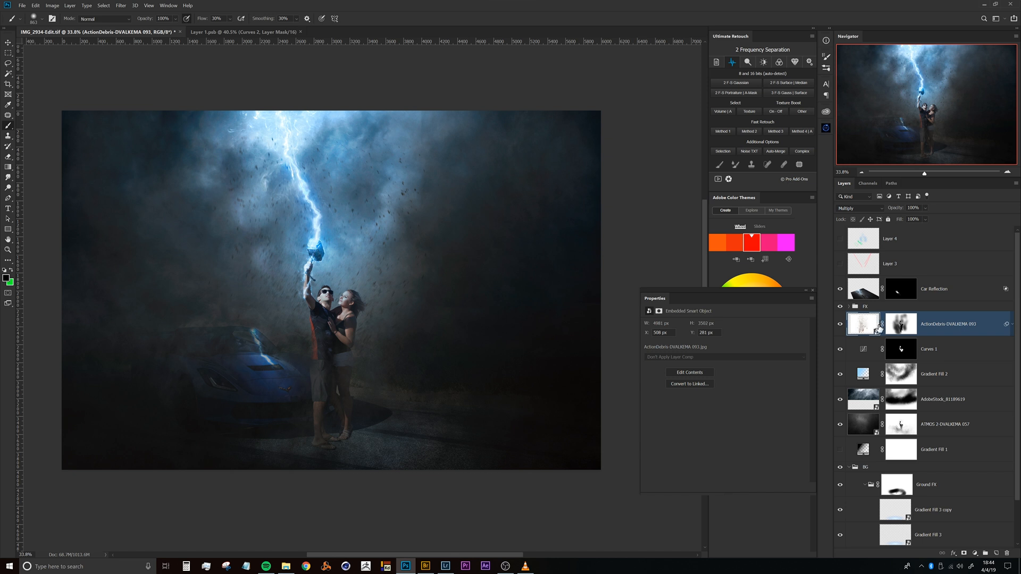
- Unlink the ActionDebris layer from its mask and make the layer's image active instead of the mask
click(897, 327)
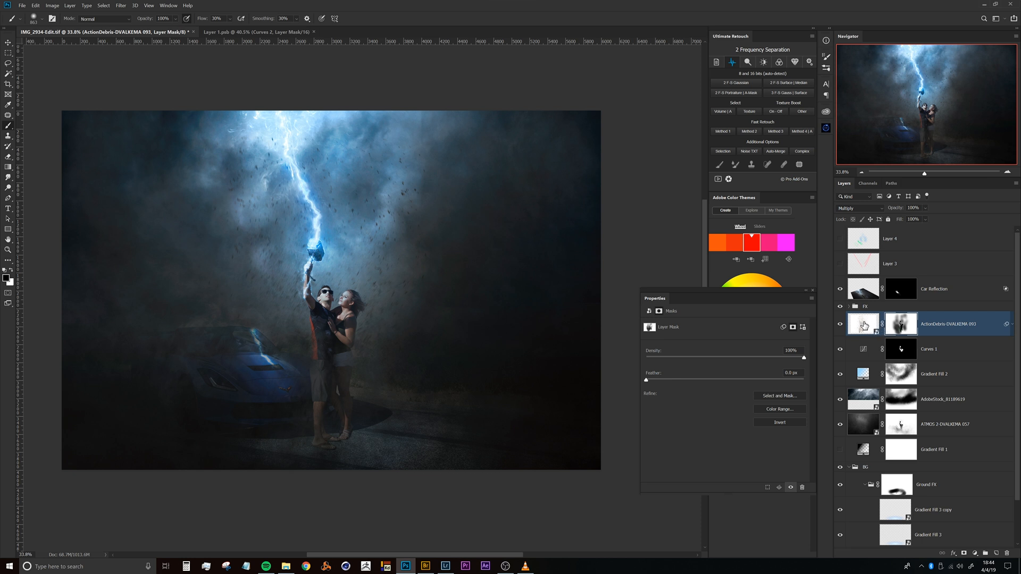
click(883, 327)
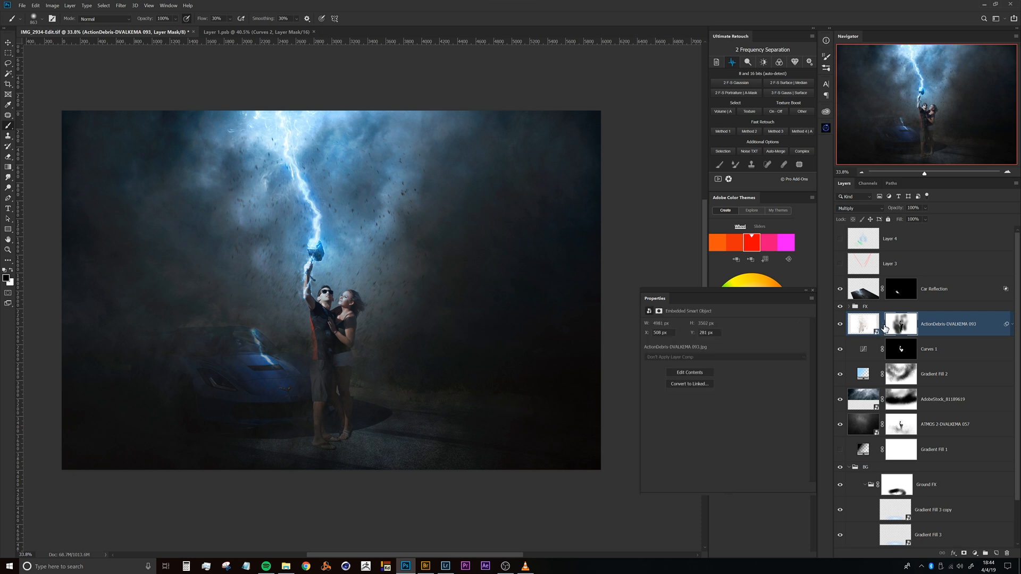
click(857, 327)
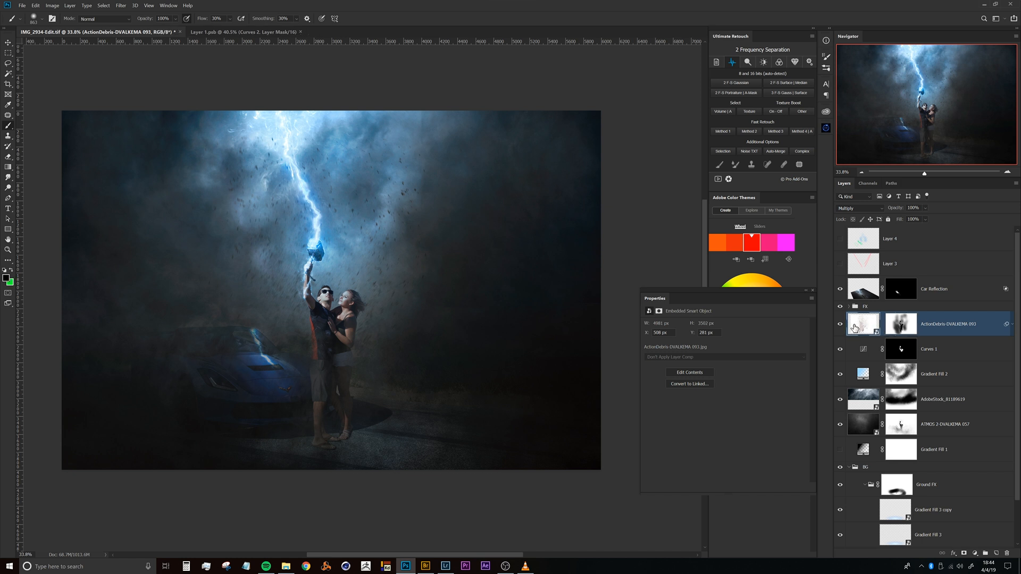
- Try enlarging the unlinked debris image past the canvas edges to about 6082 × 4248 px, and undo the scaling
key(ctrl+t)
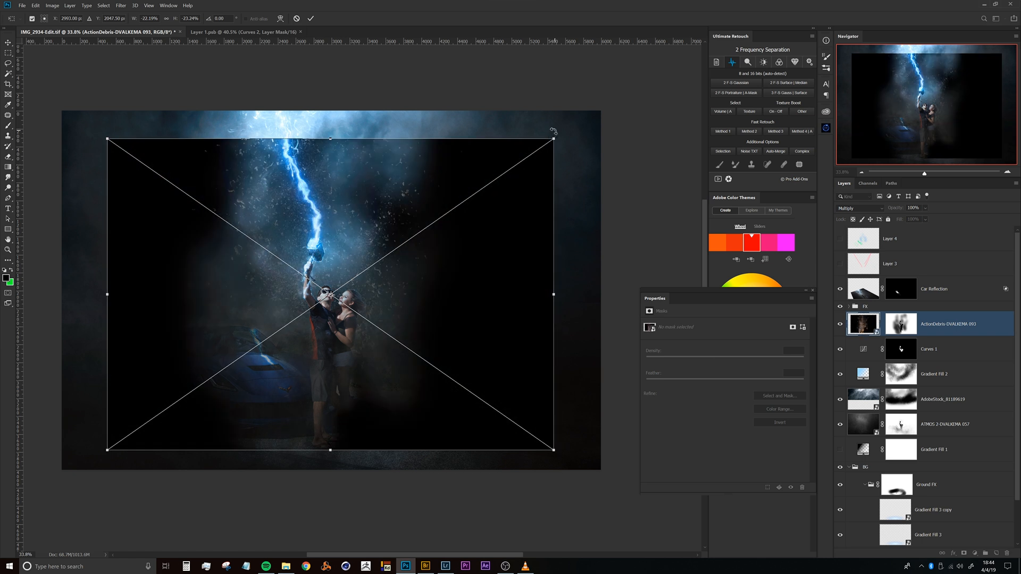
drag(554, 139, 600, 98)
key(Return)
key(b)
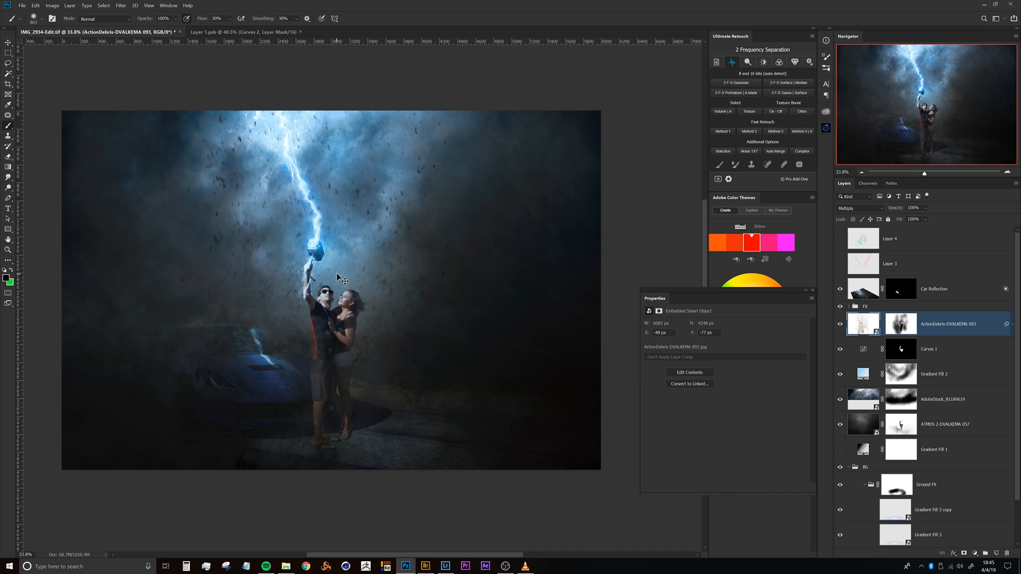
key(ctrl+z)
- Transform the unlinked debris image around the couple, shrinking it and stretching it sideways to about 4876 × 2270 px
key(ctrl+t)
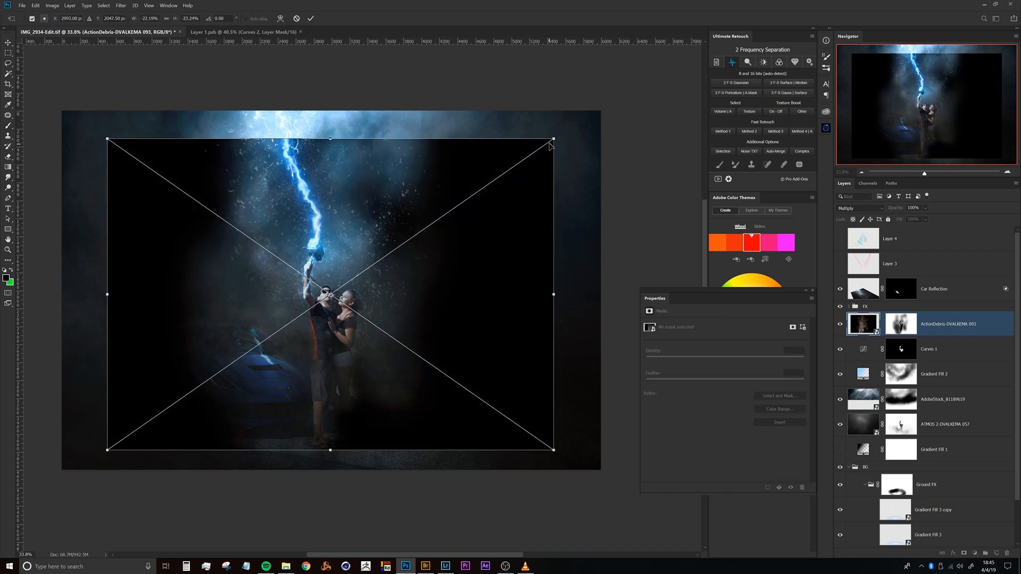
drag(555, 137, 485, 207)
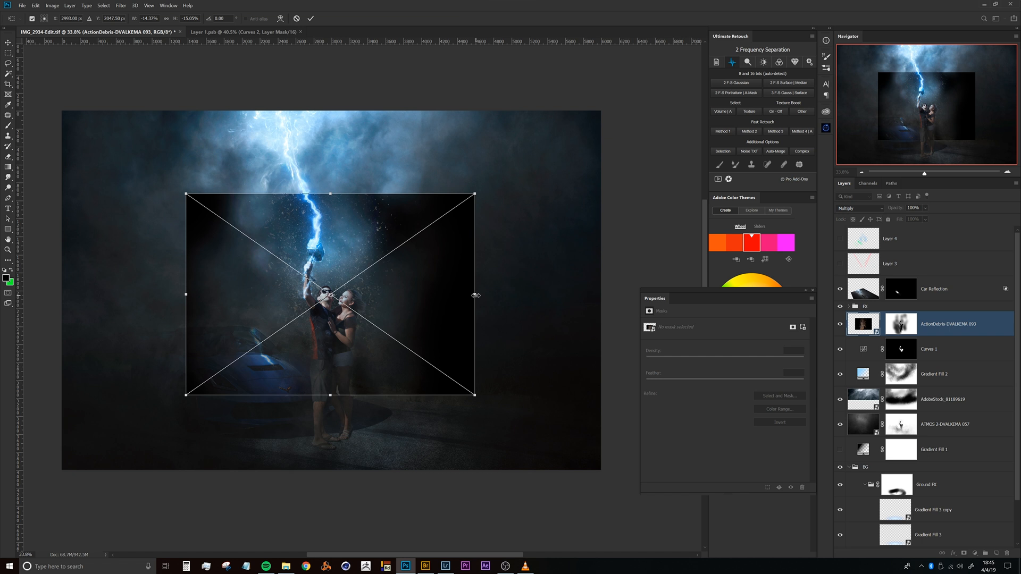
drag(475, 295, 549, 291)
key(b)
key(Return)
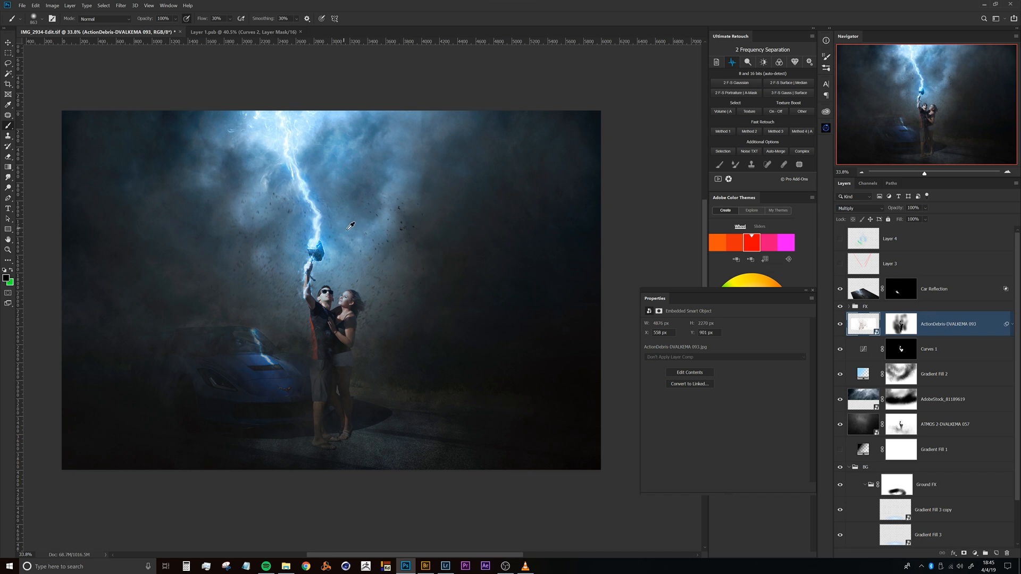
- Duplicate the debris layer upward over the lightning, and paint black on the copy's mask to hide debris around the bolt and hammer
drag(378, 224, 363, 144)
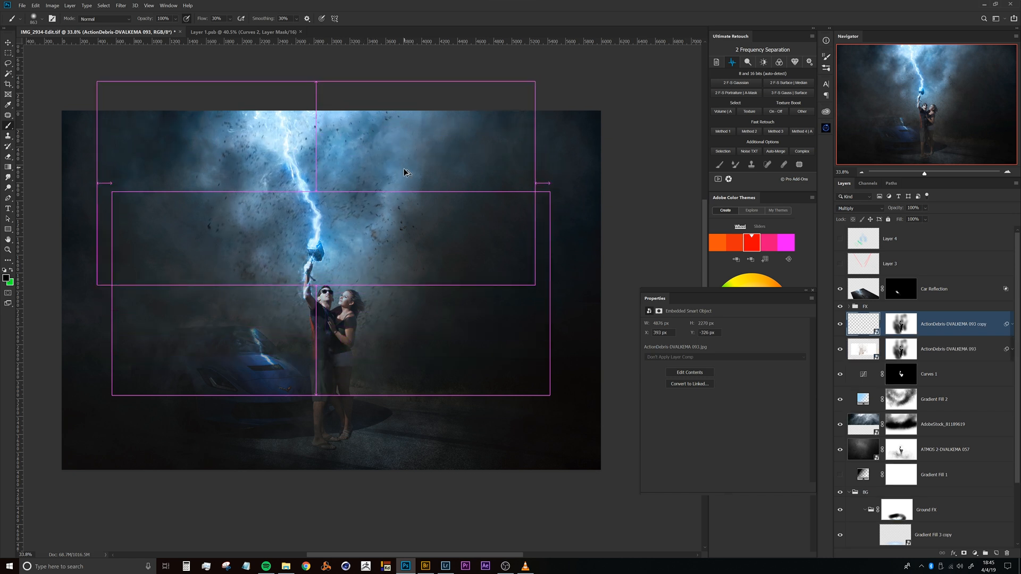
click(909, 323)
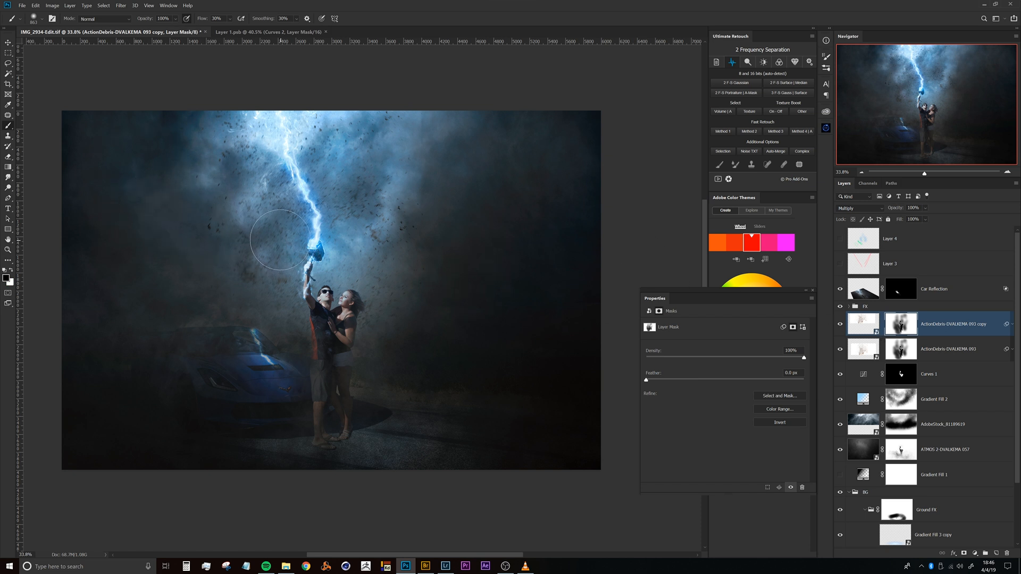
drag(264, 246, 282, 255)
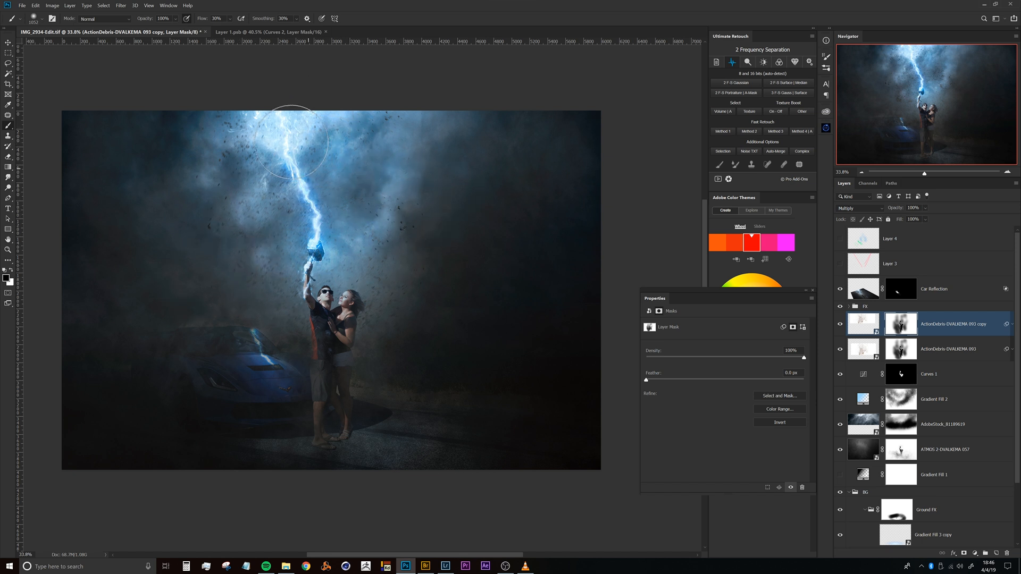
drag(274, 233, 270, 254)
key(x)
key(x)
mouse_move(287, 128)
mouse_down()
mouse_move(310, 146)
mouse_move(280, 119)
mouse_up()
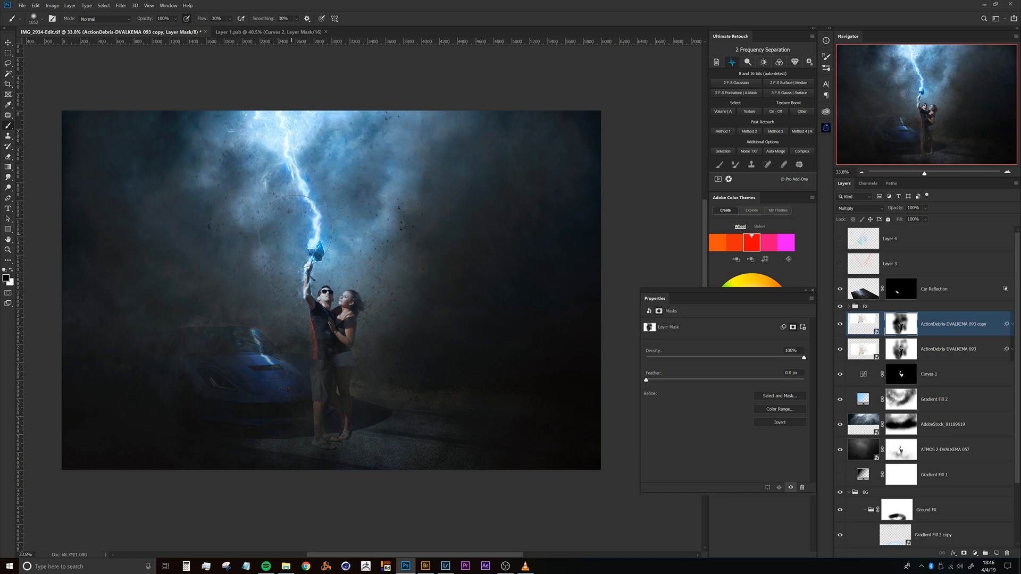
- Paint black on the original debris layer's mask to fade the debris beside the hammer and around the couple
click(901, 350)
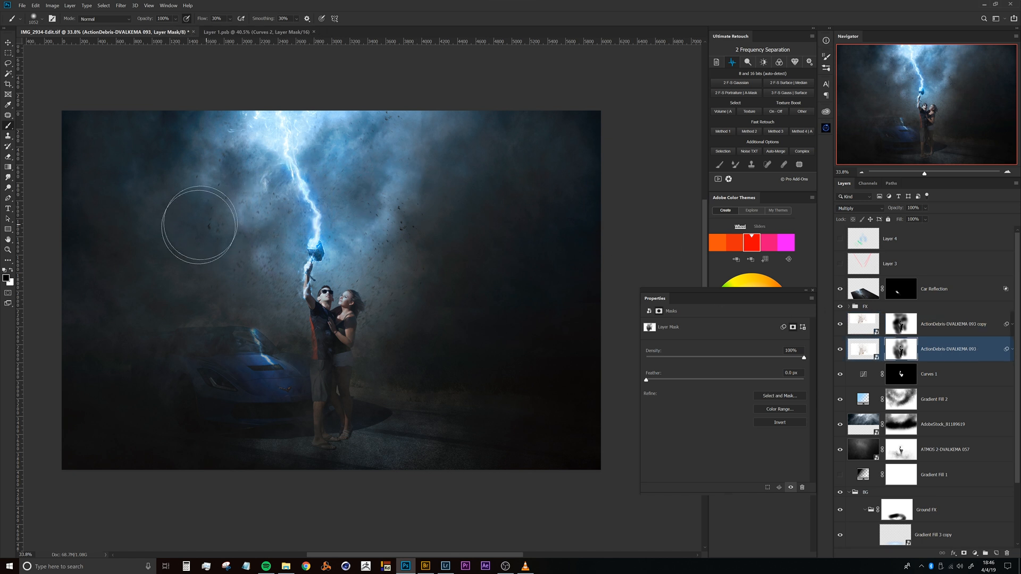
mouse_move(430, 209)
mouse_down()
mouse_move(418, 268)
mouse_move(422, 216)
mouse_up()
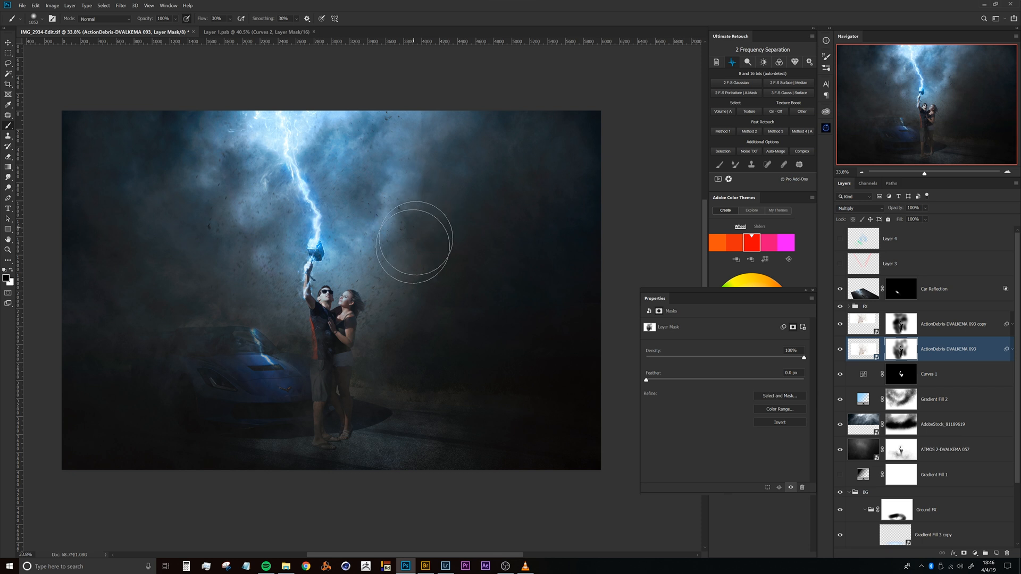
key(alt+bracketright)
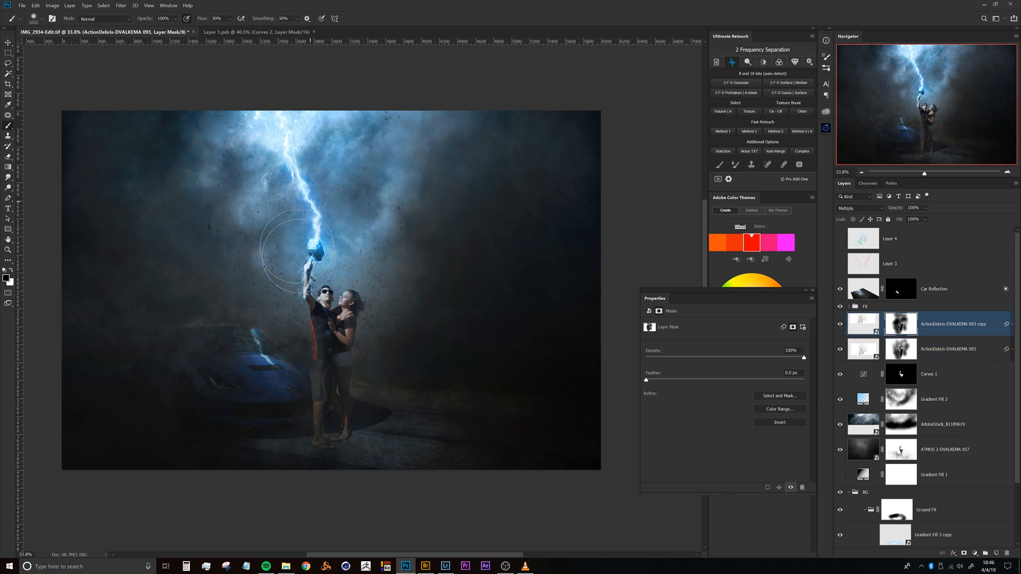
key(alt+bracketleft)
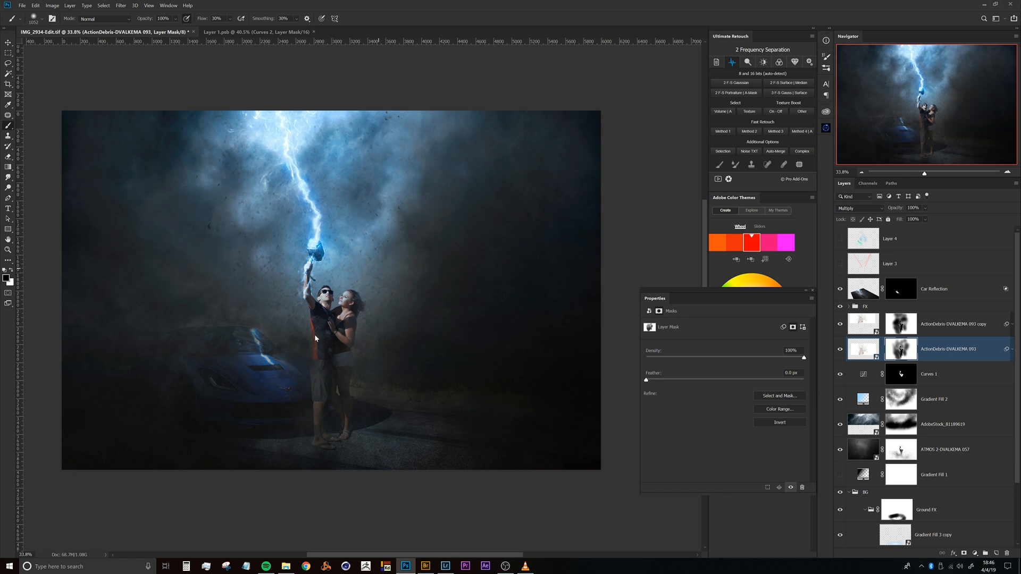
key(alt+bracketright)
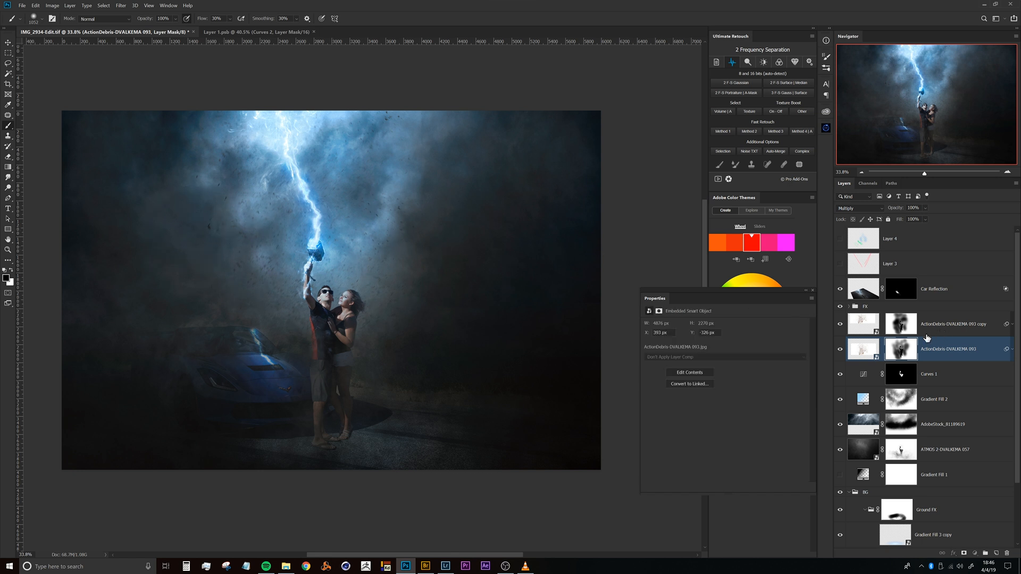
drag(364, 275, 389, 275)
mouse_move(381, 329)
mouse_down()
mouse_move(381, 315)
mouse_move(390, 322)
mouse_up()
drag(410, 355, 372, 360)
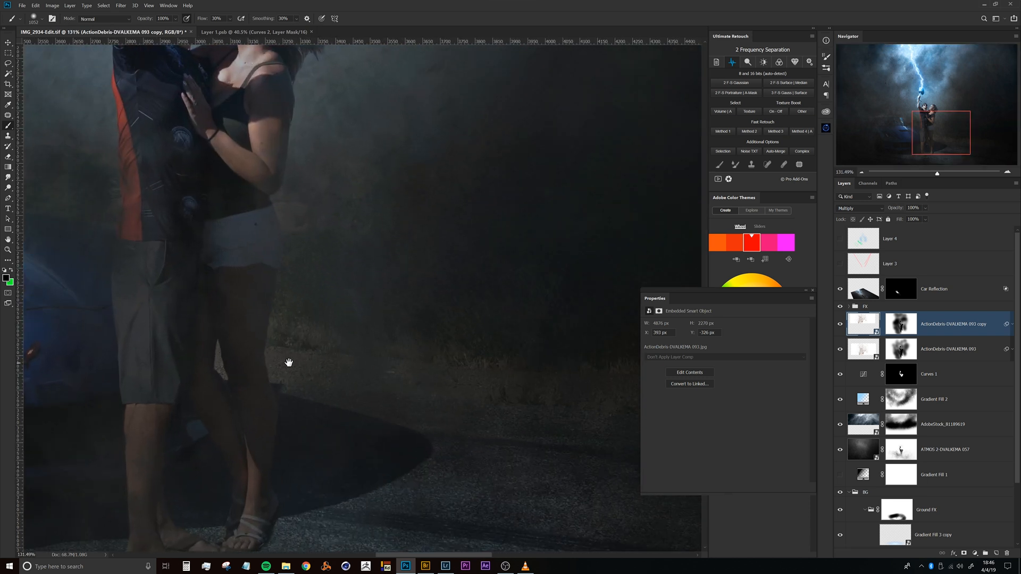
drag(373, 340, 401, 363)
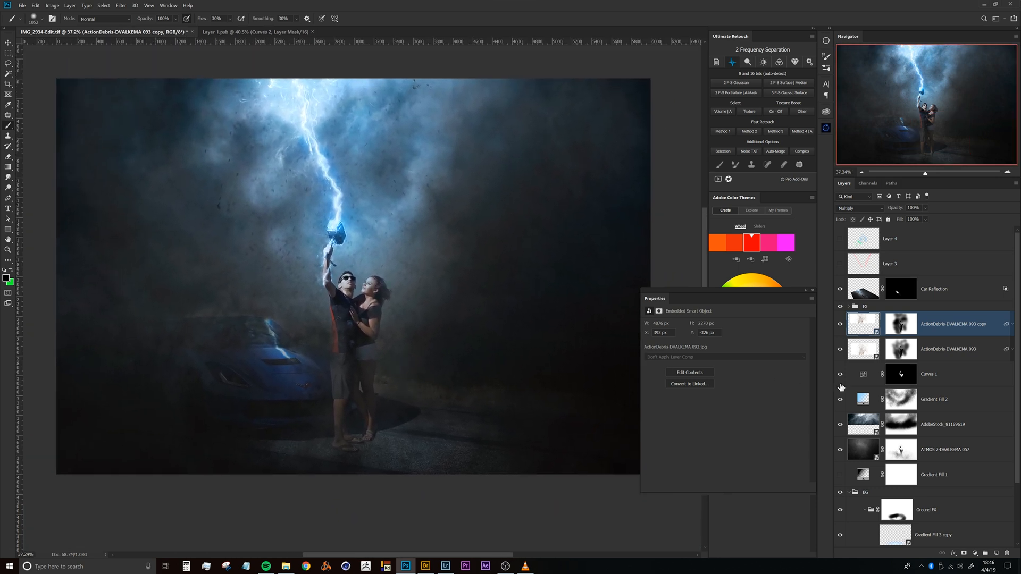
- Add a Photo Filter adjustment layer directly above Layer 1 in the BG group
drag(1020, 371, 1019, 477)
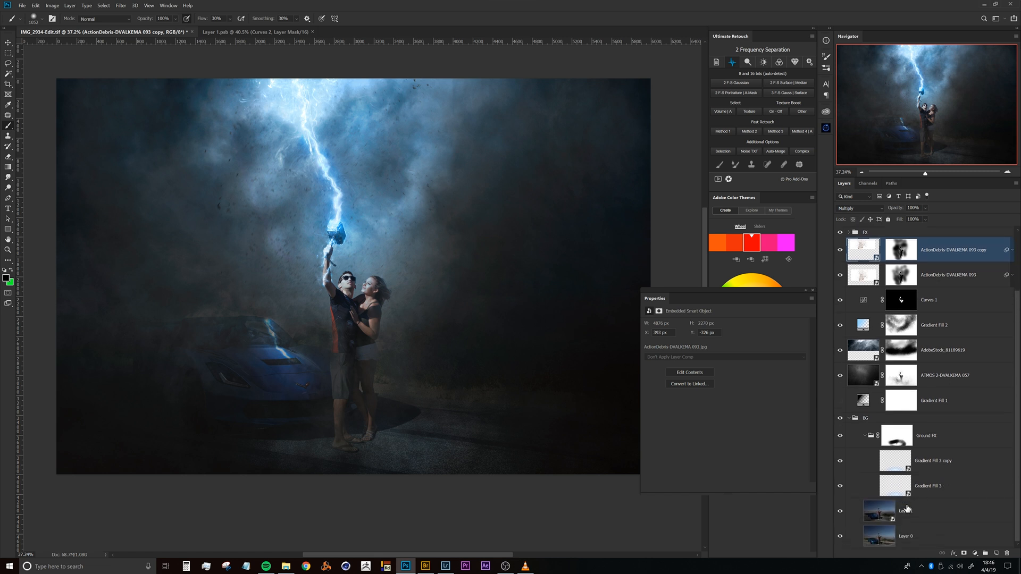
click(870, 520)
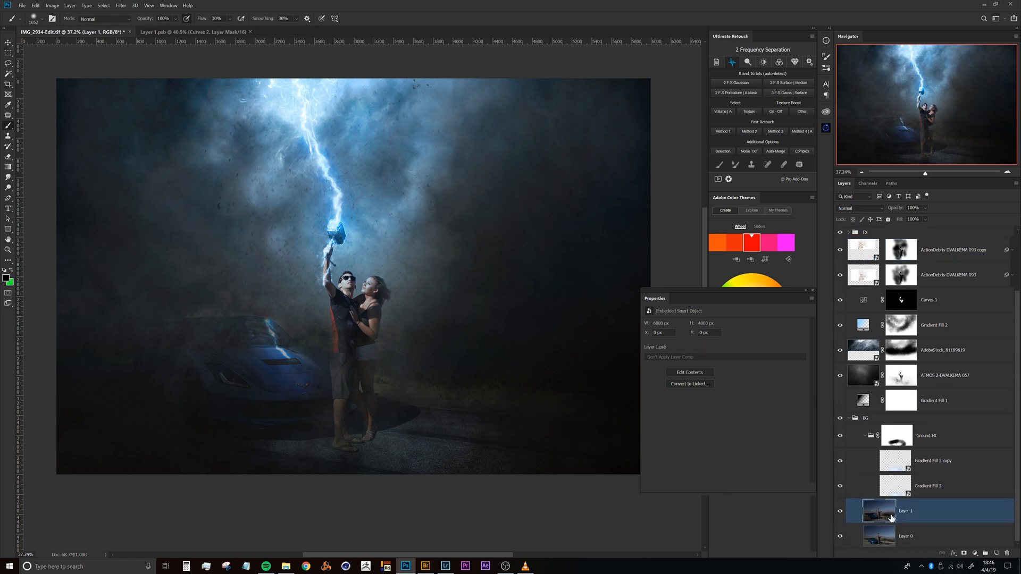
click(976, 553)
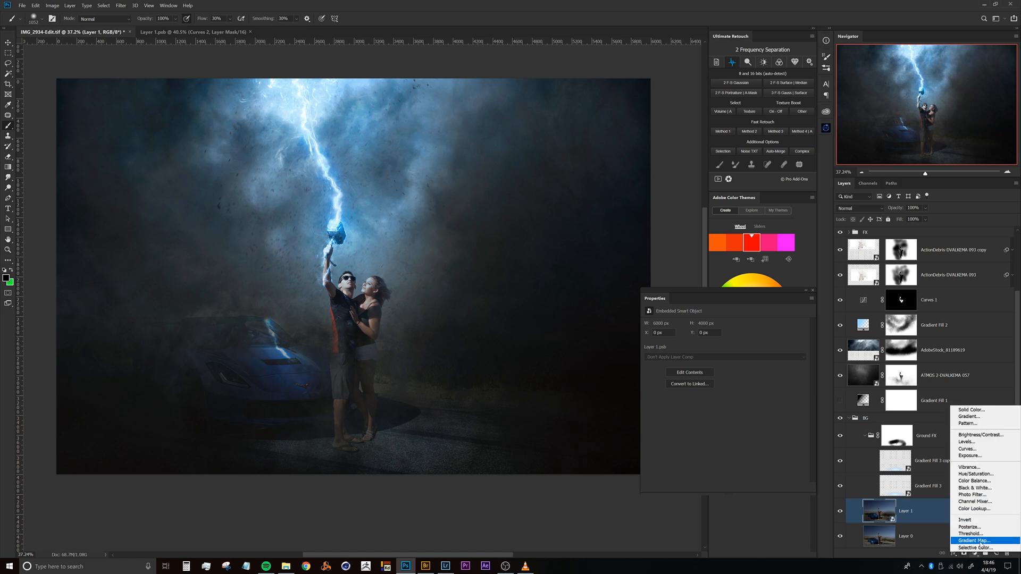
click(974, 496)
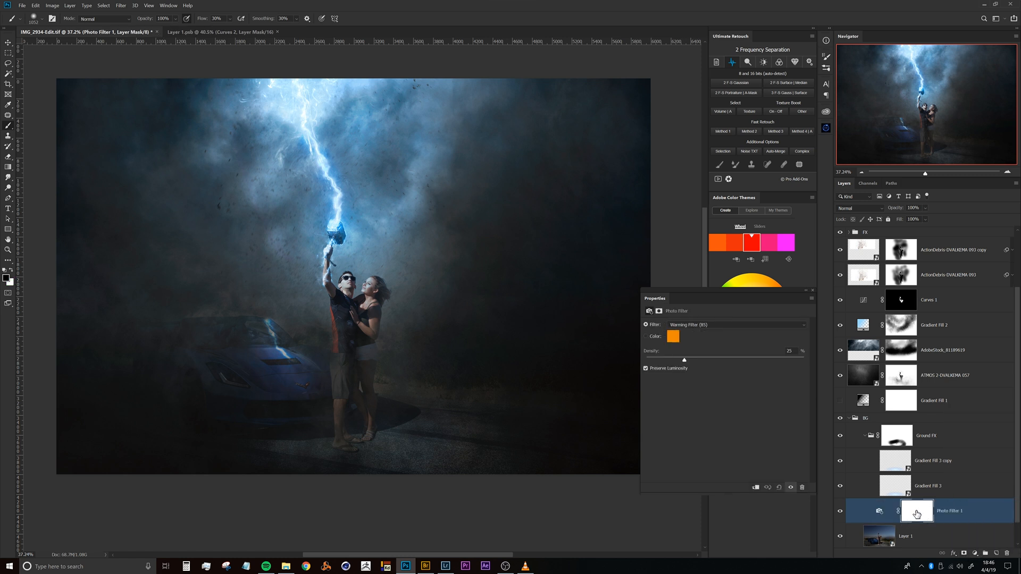
- Set the Photo Filter adjustment to Cooling Filter (LBB)
click(918, 510)
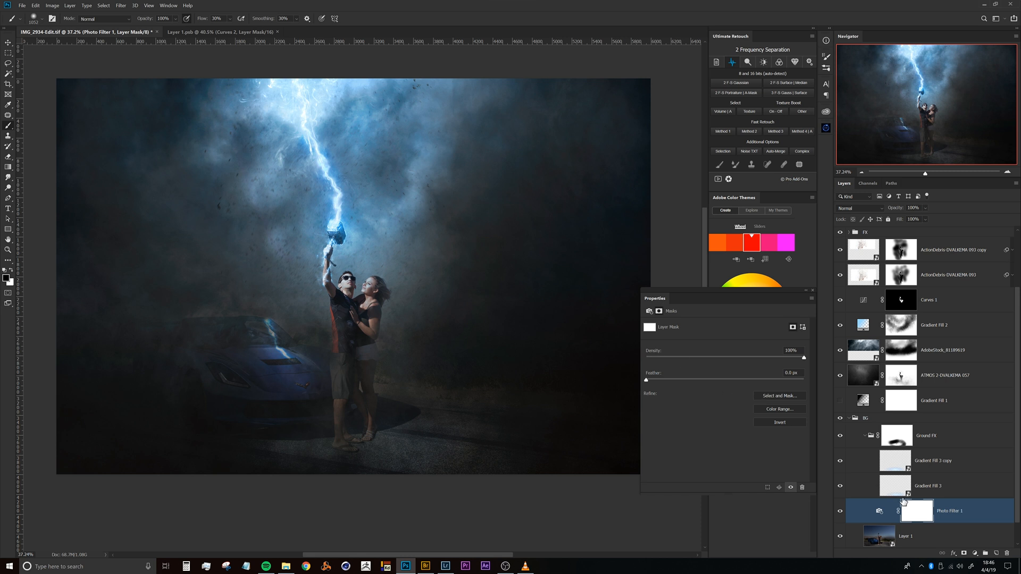
click(880, 510)
click(685, 326)
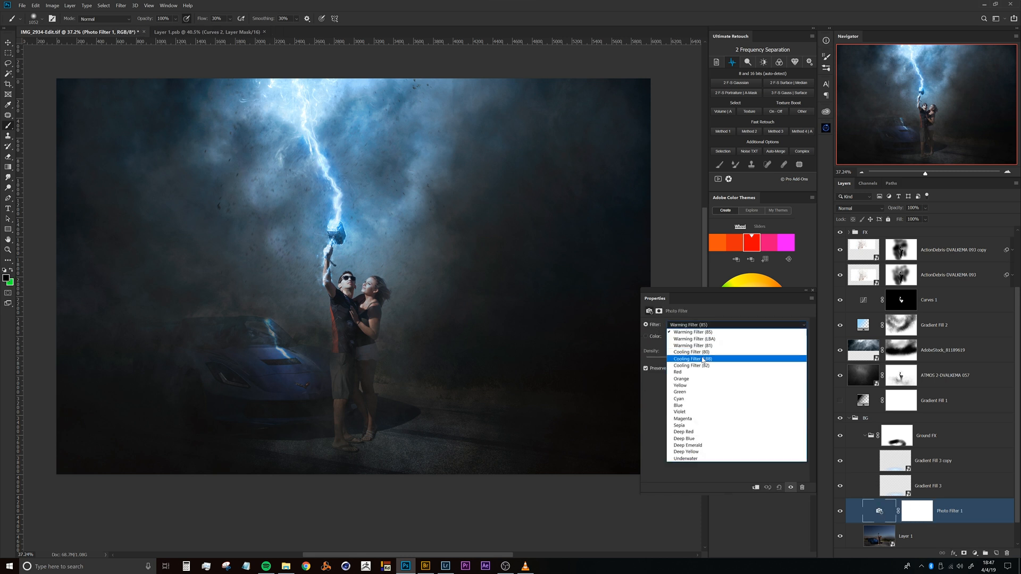
click(692, 353)
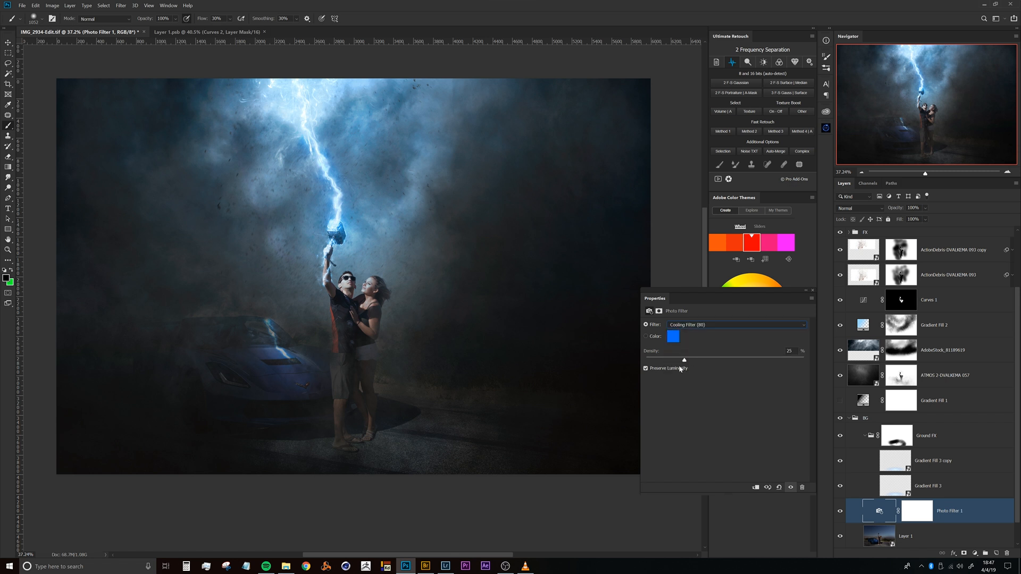
click(697, 327)
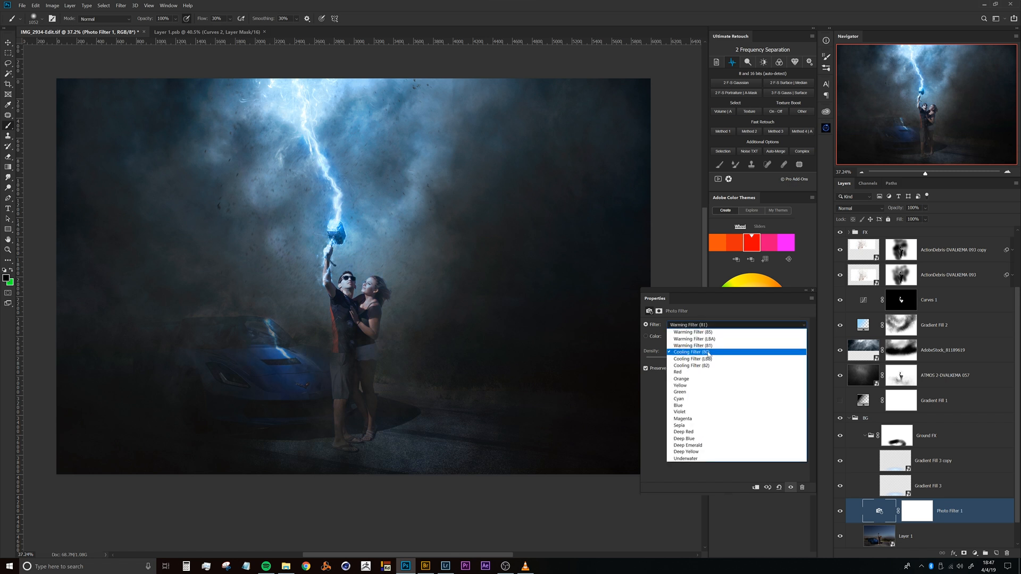
click(673, 361)
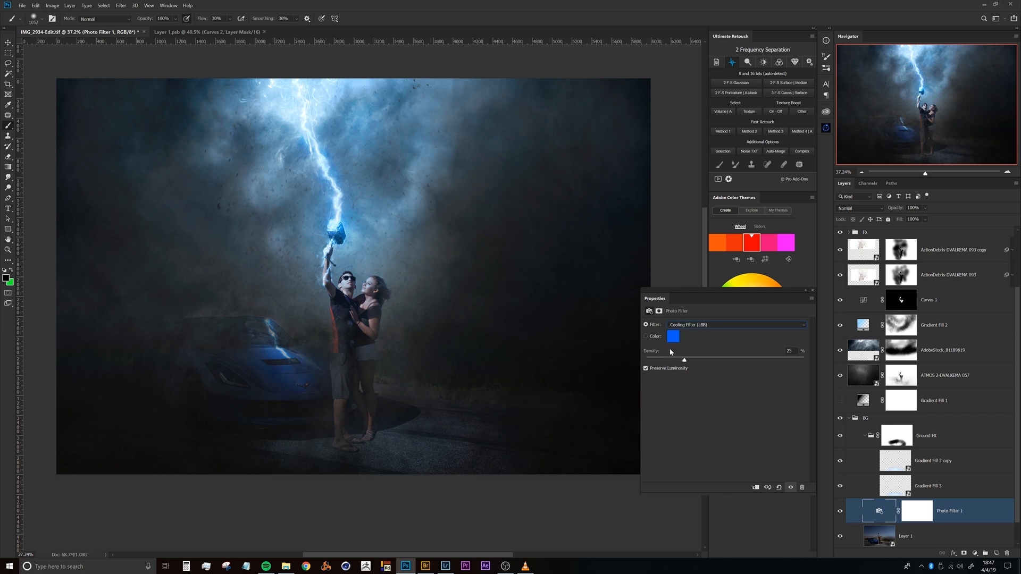
- Change the Photo Filter adjustment to Cooling Filter (80) with a density of 24% and close its properties
click(694, 325)
click(696, 367)
click(693, 329)
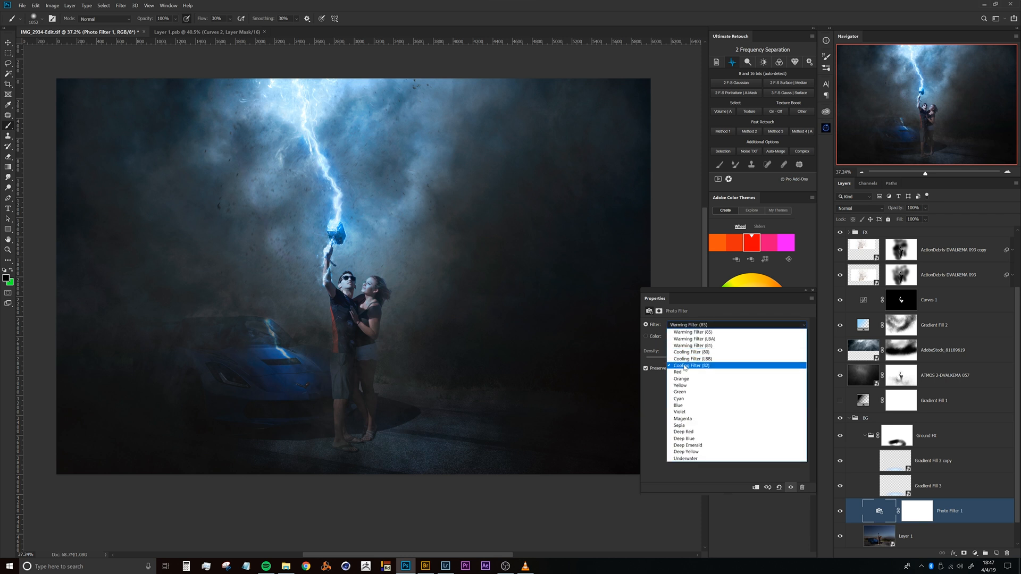
click(690, 356)
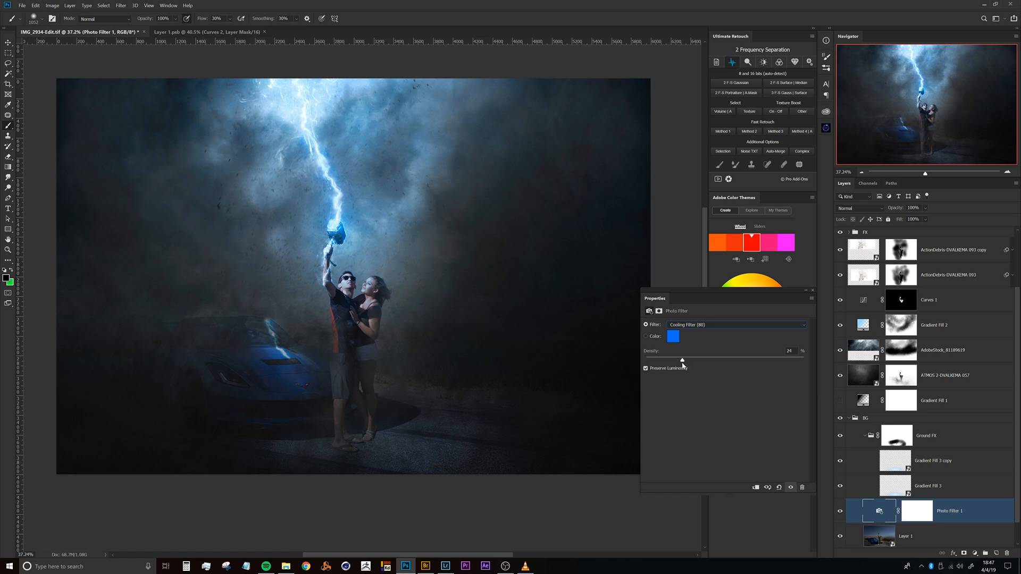
click(812, 292)
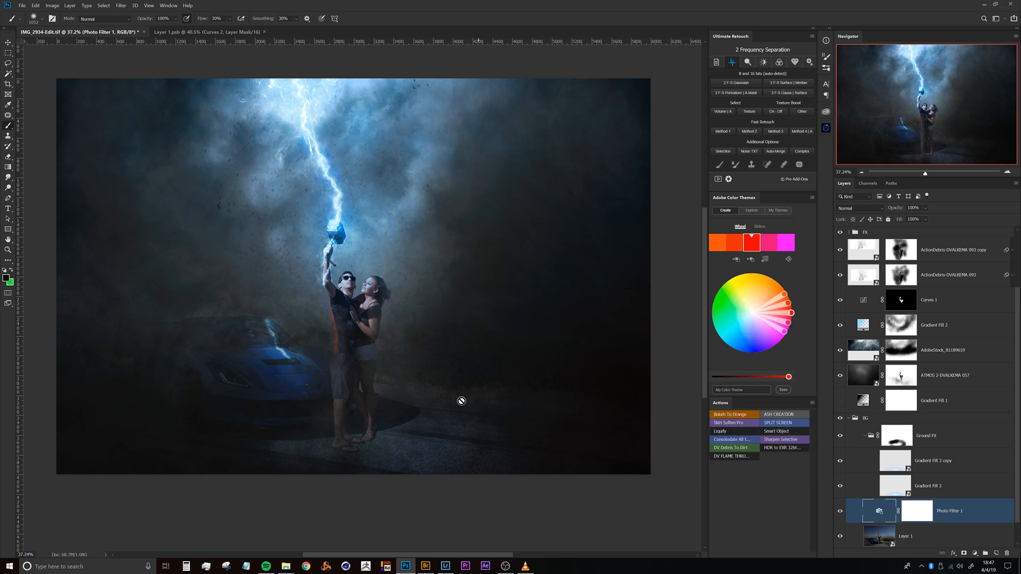
mouse_move(379, 330)
mouse_down()
mouse_move(384, 323)
mouse_move(384, 335)
mouse_up()
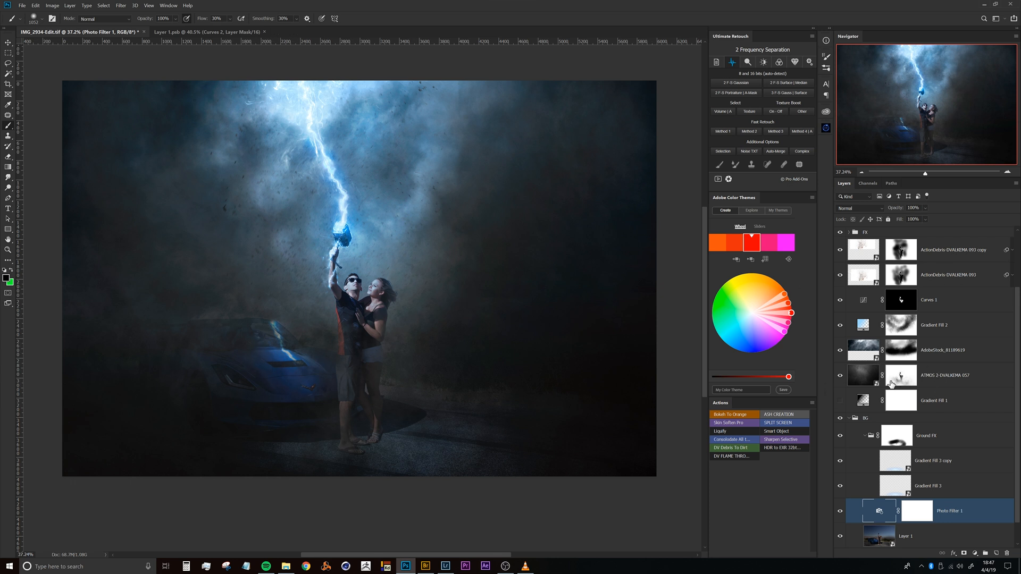
- Compare the composite with and without the ATMOS 2 smoke layer
click(865, 379)
click(840, 378)
click(840, 378)
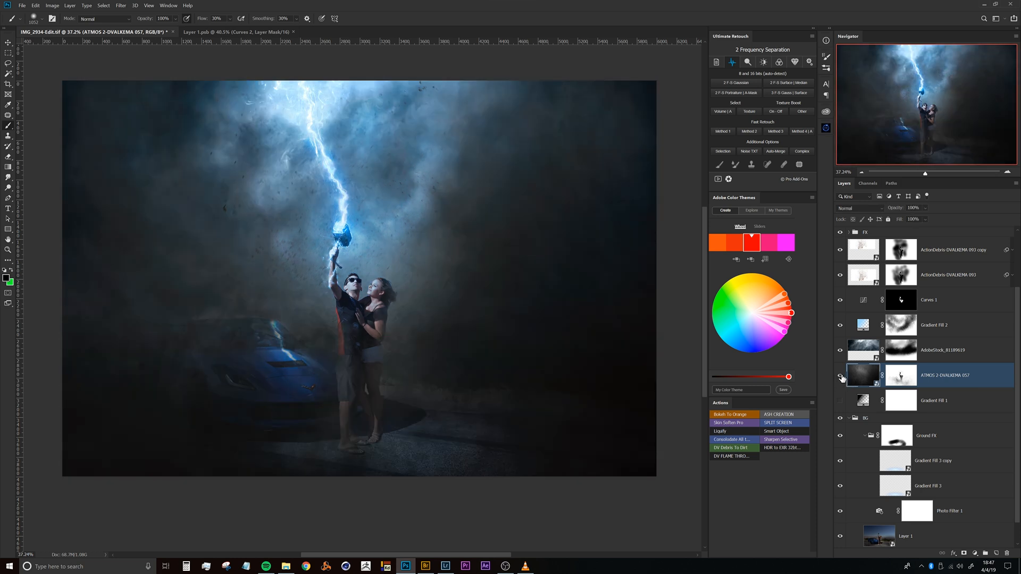
click(841, 378)
click(841, 378)
- Paint white on the ATMOS 2 layer's mask with a smoke-shaped brush to bring the haze back over the car
click(895, 378)
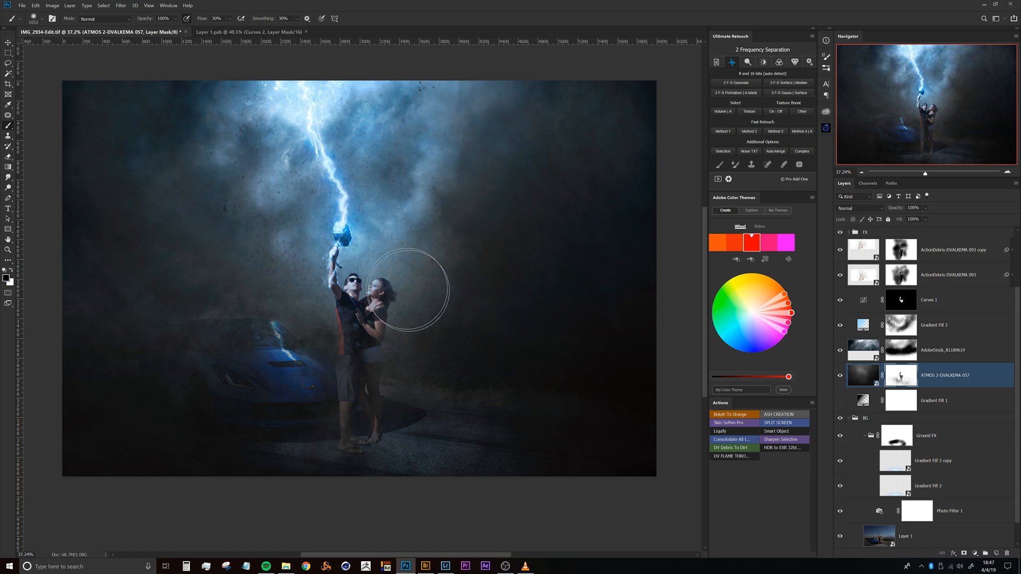
right_click(421, 290)
drag(603, 374, 605, 390)
double_click(522, 386)
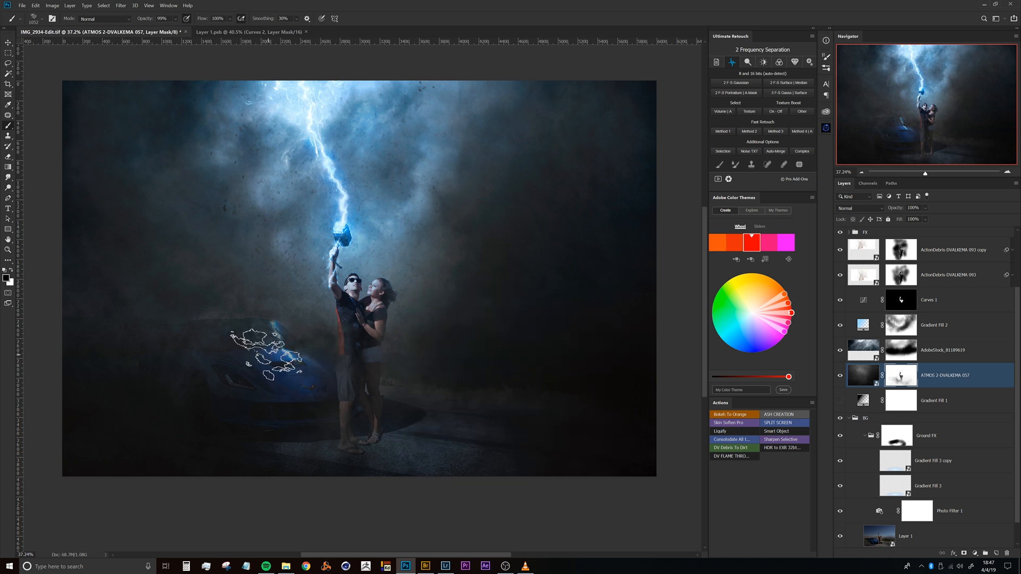
right_click(269, 345)
key(Escape)
key(x)
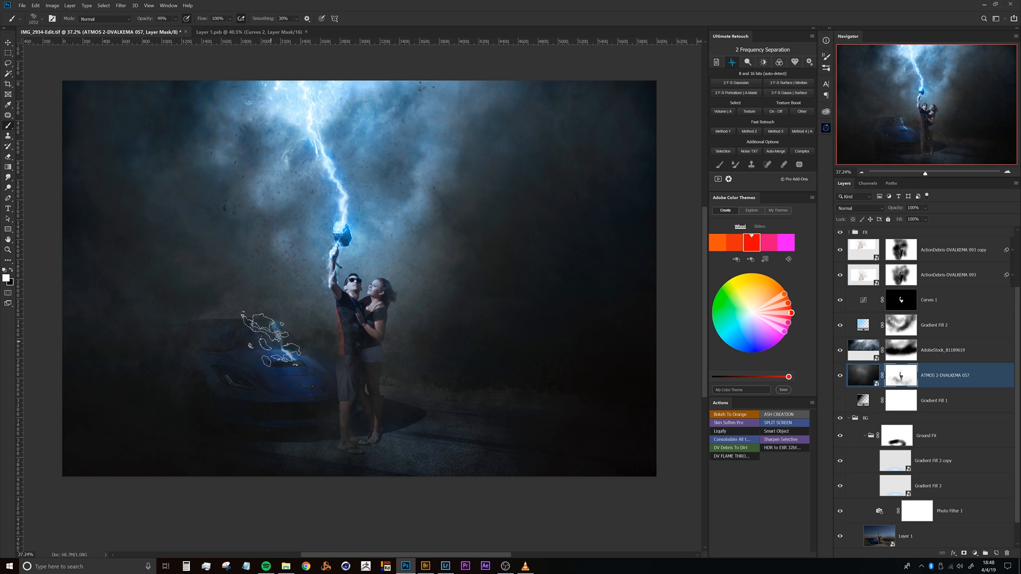
mouse_move(219, 345)
mouse_down()
mouse_move(278, 353)
mouse_move(272, 396)
mouse_move(286, 396)
mouse_move(271, 322)
mouse_move(269, 389)
mouse_move(221, 415)
mouse_move(284, 411)
mouse_move(286, 394)
mouse_move(202, 354)
mouse_move(230, 301)
mouse_move(214, 409)
mouse_up()
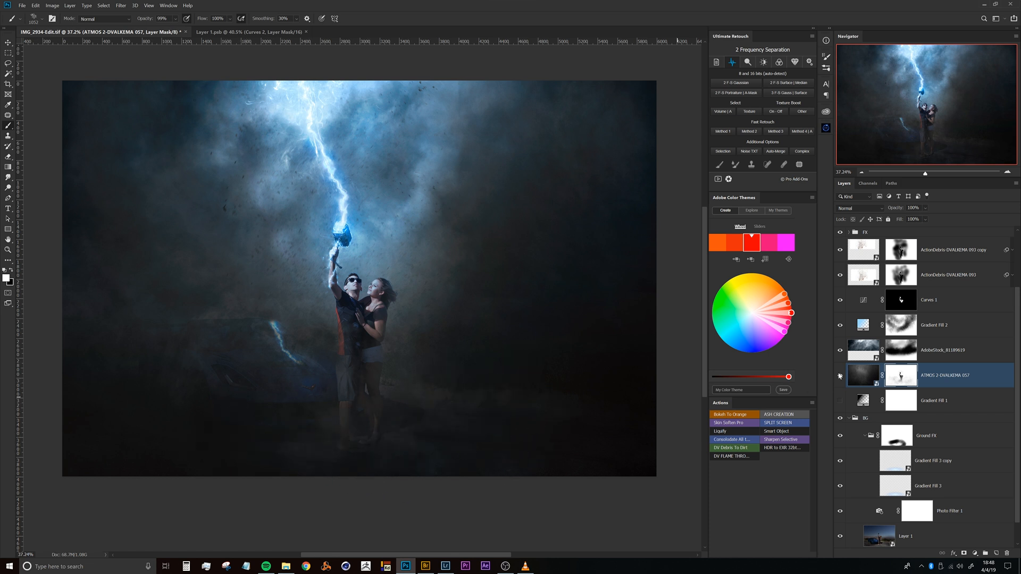
- Lower the opacity of the Car Reflection layer to 16%
click(860, 381)
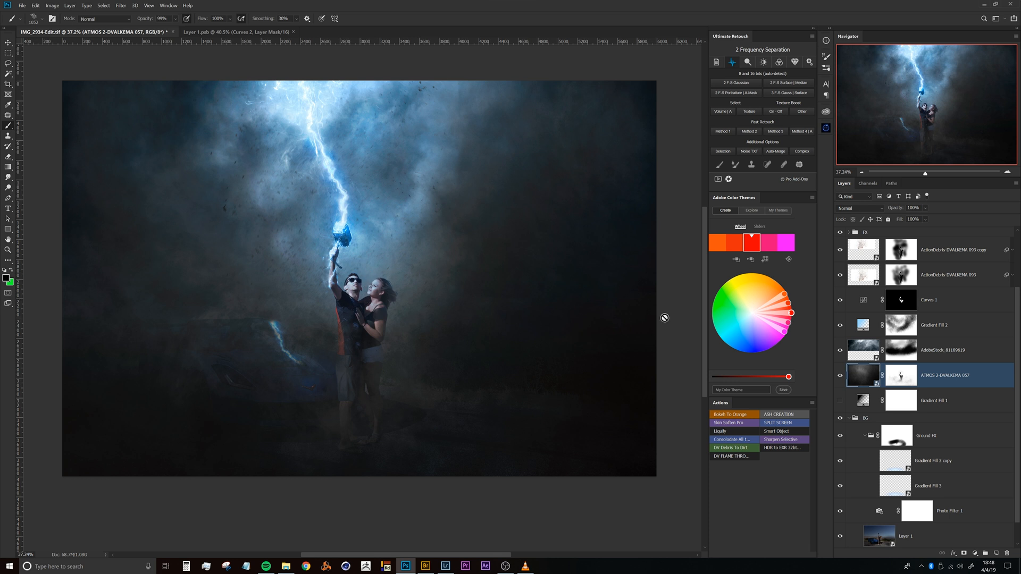
scroll(890, 277, up, 3)
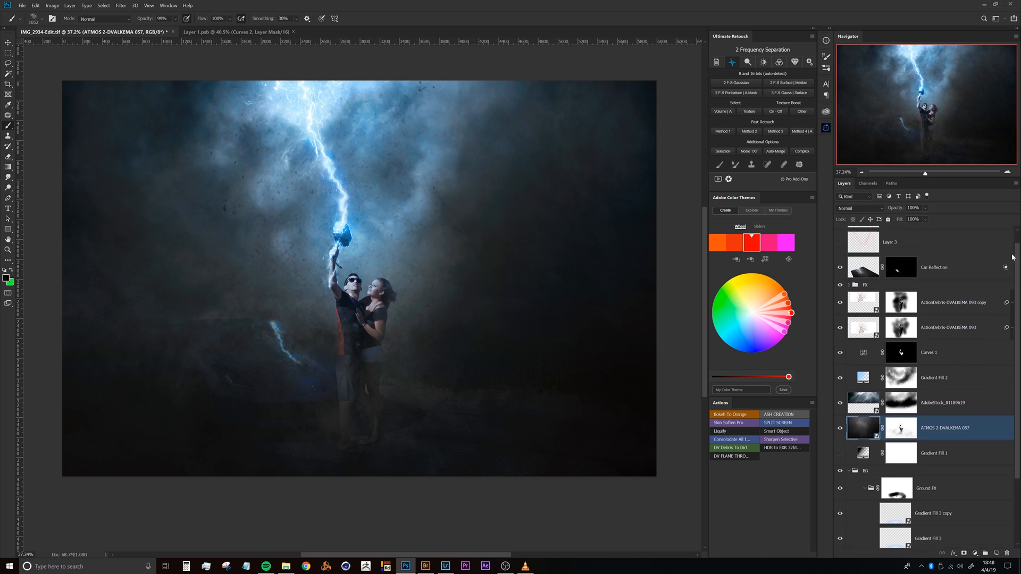
click(855, 298)
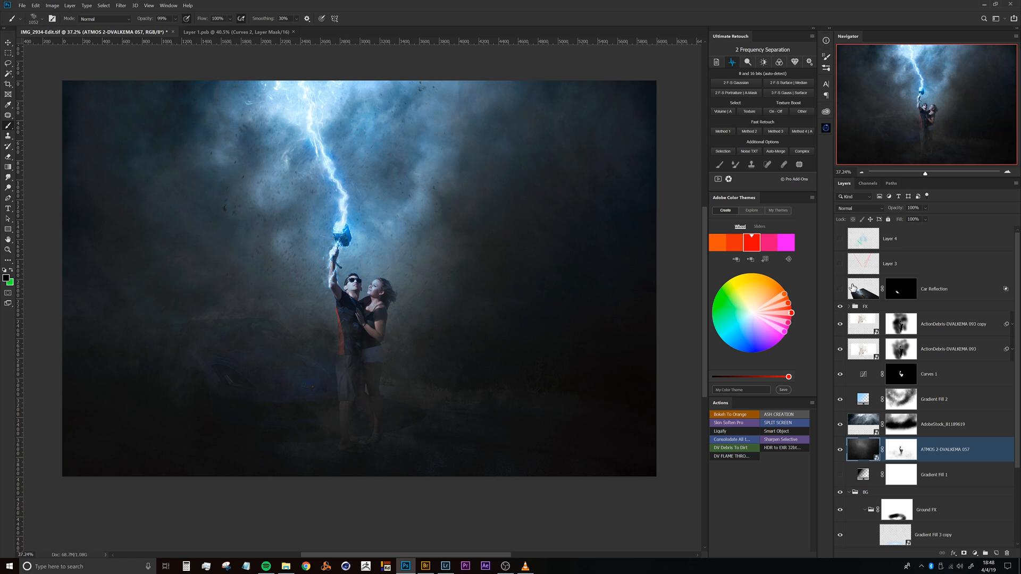
drag(900, 212, 886, 213)
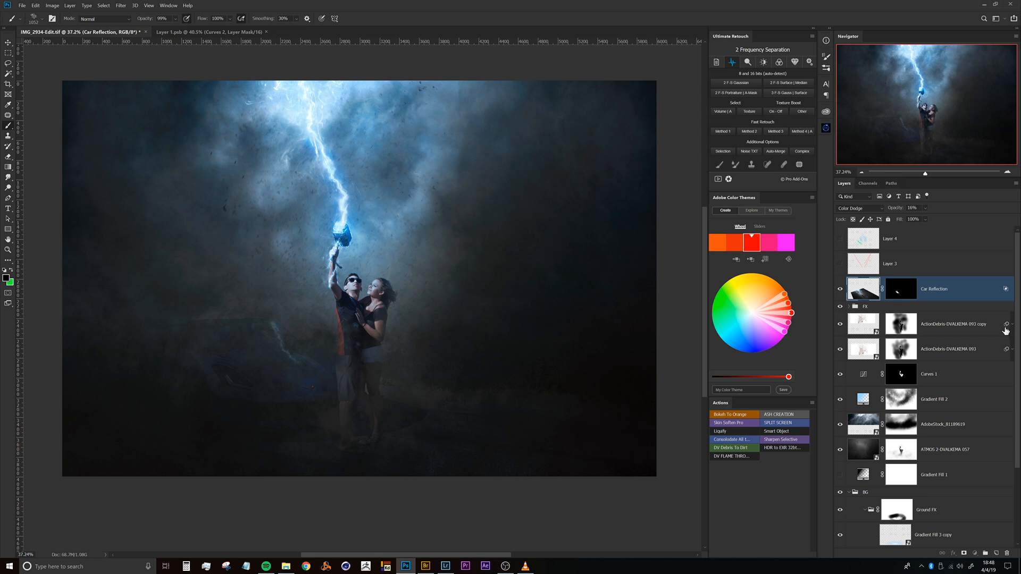
- Collapse the Ground FX group inside the BG group and select Layer 1
scroll(1017, 319, down, 3)
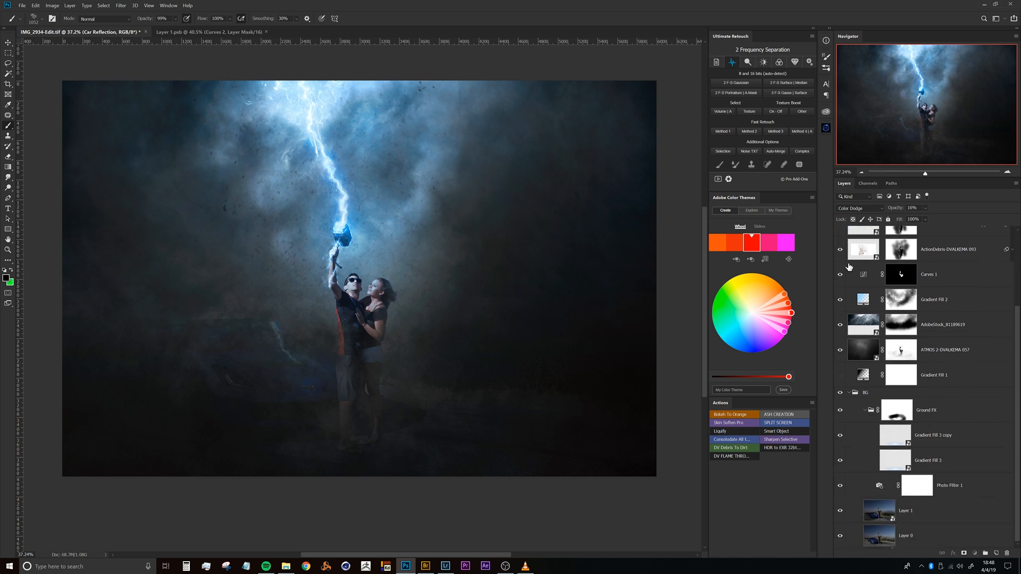
click(908, 414)
click(865, 410)
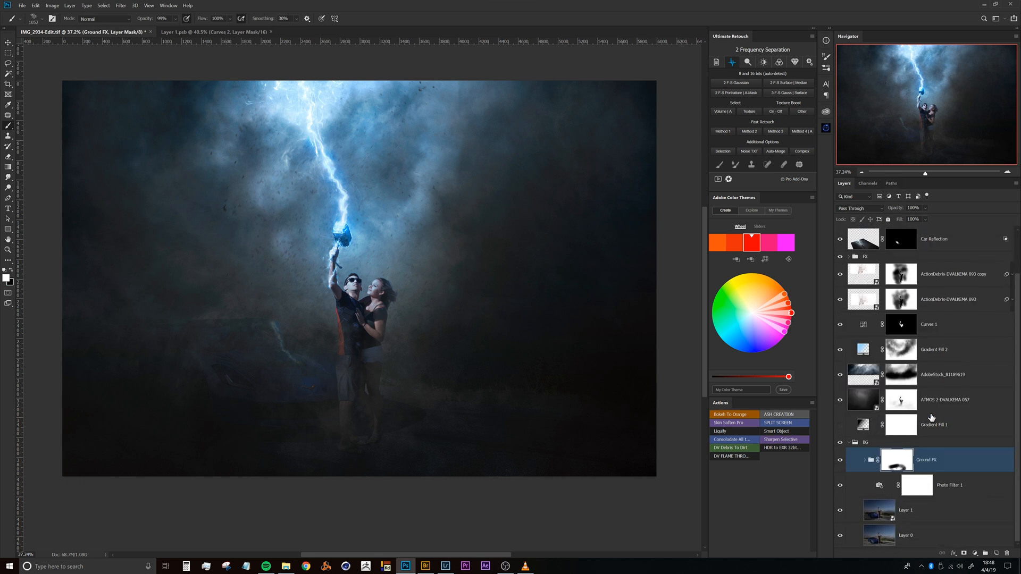
click(947, 491)
click(915, 511)
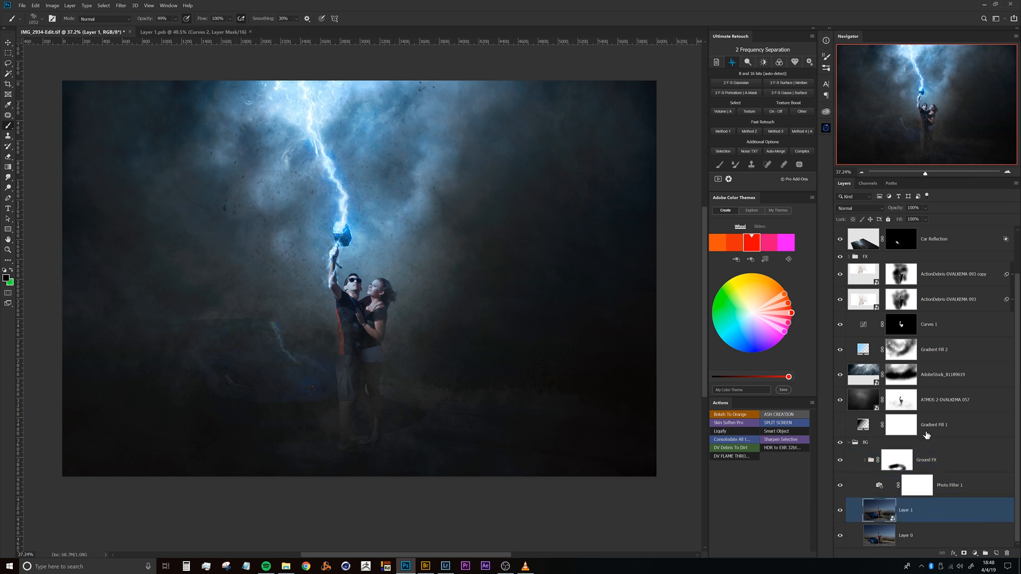
- Apply a colorized Hue/Saturation adjustment to the ATMOS 2 layer with hue 224 and saturation about 12
click(862, 402)
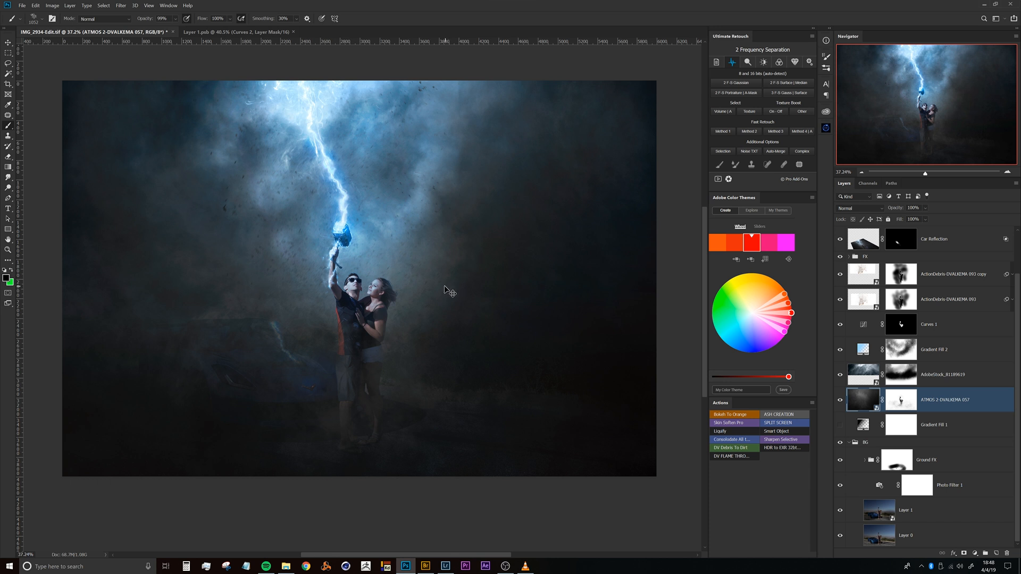
key(ctrl+u)
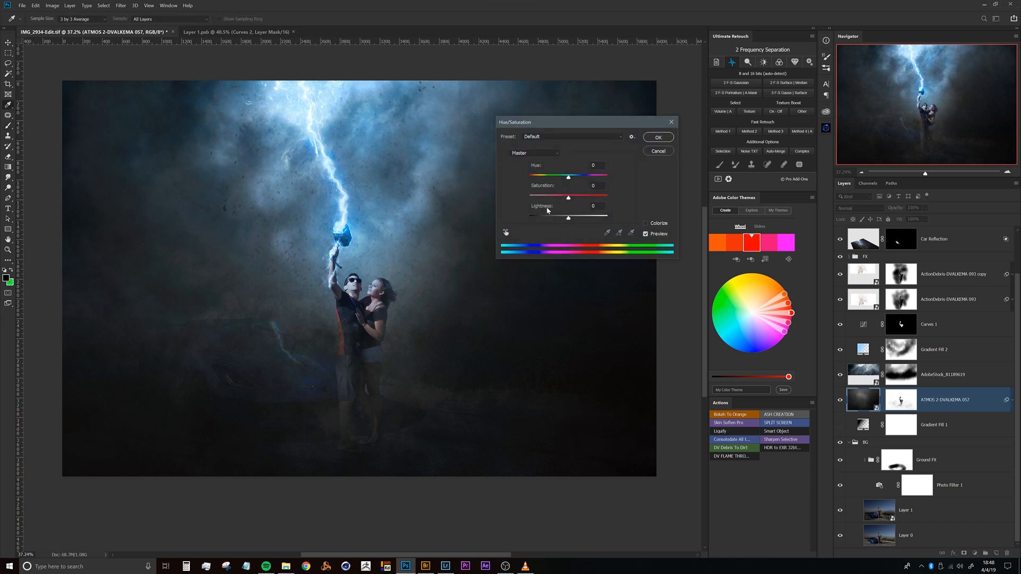
click(646, 224)
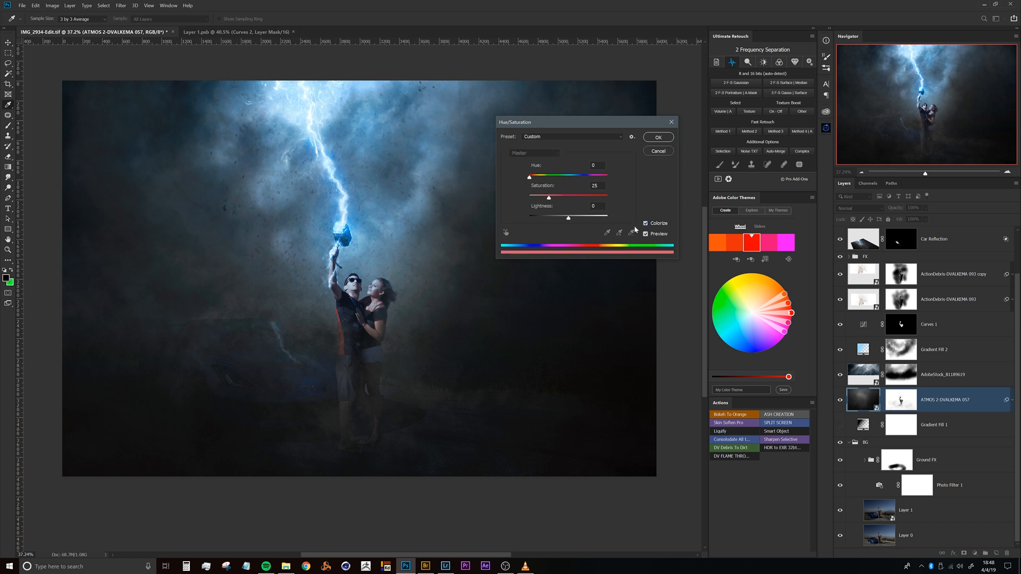
drag(529, 179, 582, 183)
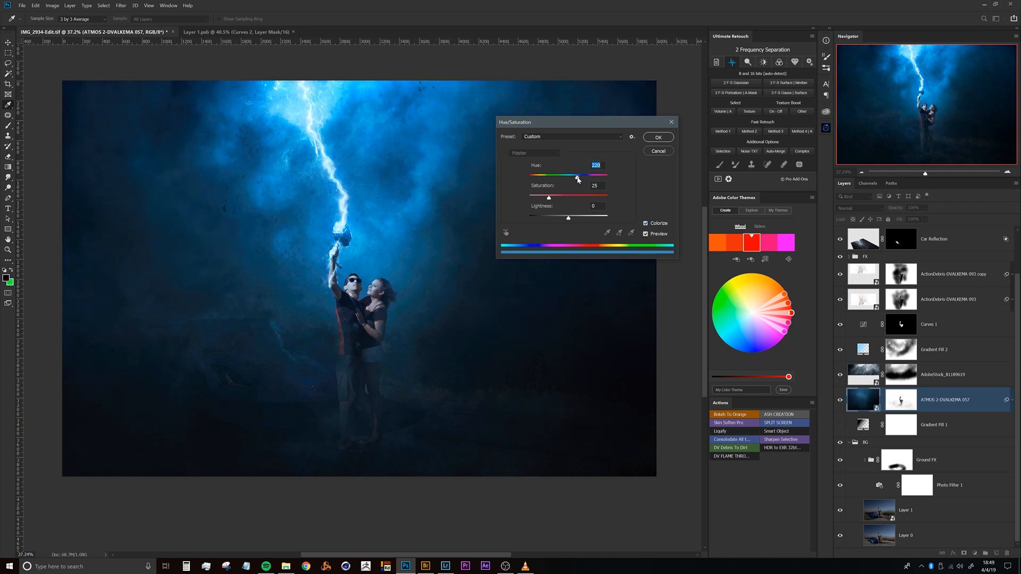
drag(575, 179, 574, 179)
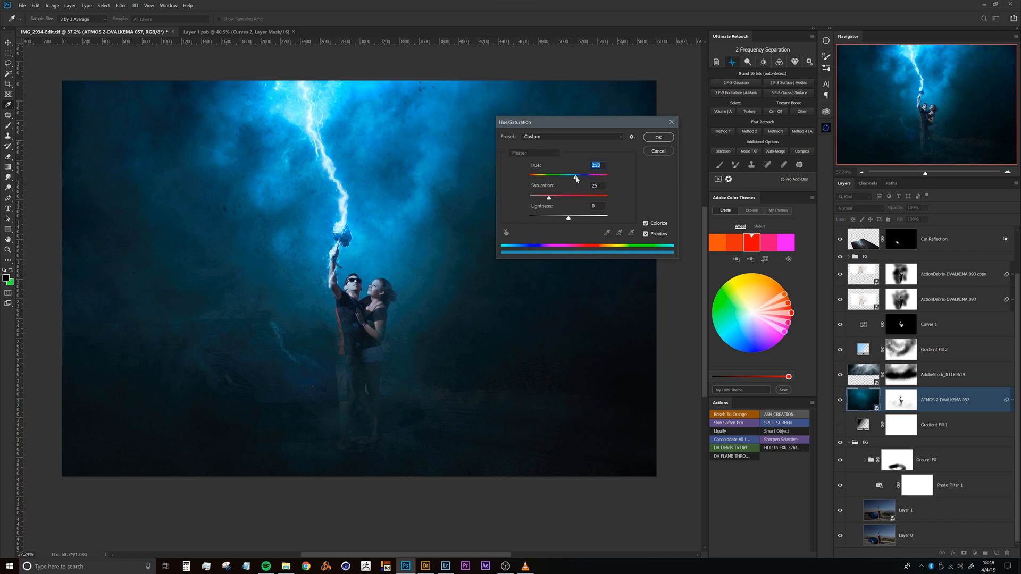
drag(553, 198, 539, 199)
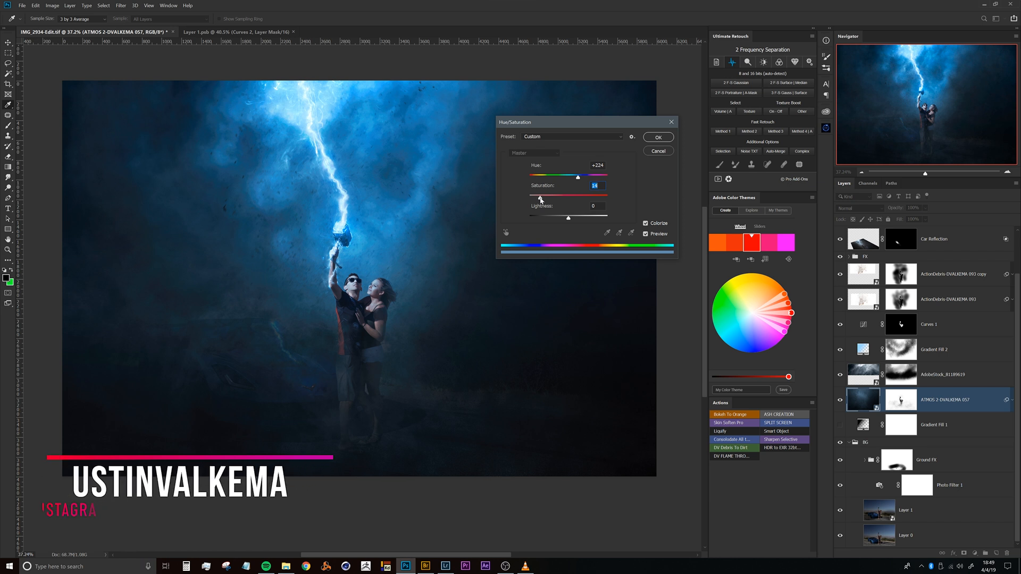
drag(542, 199, 540, 199)
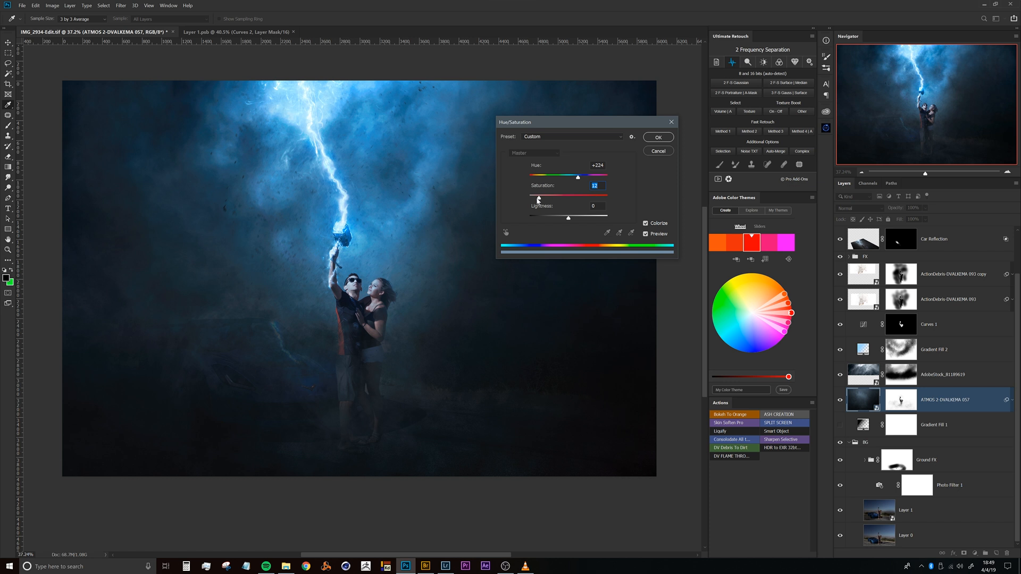
click(657, 137)
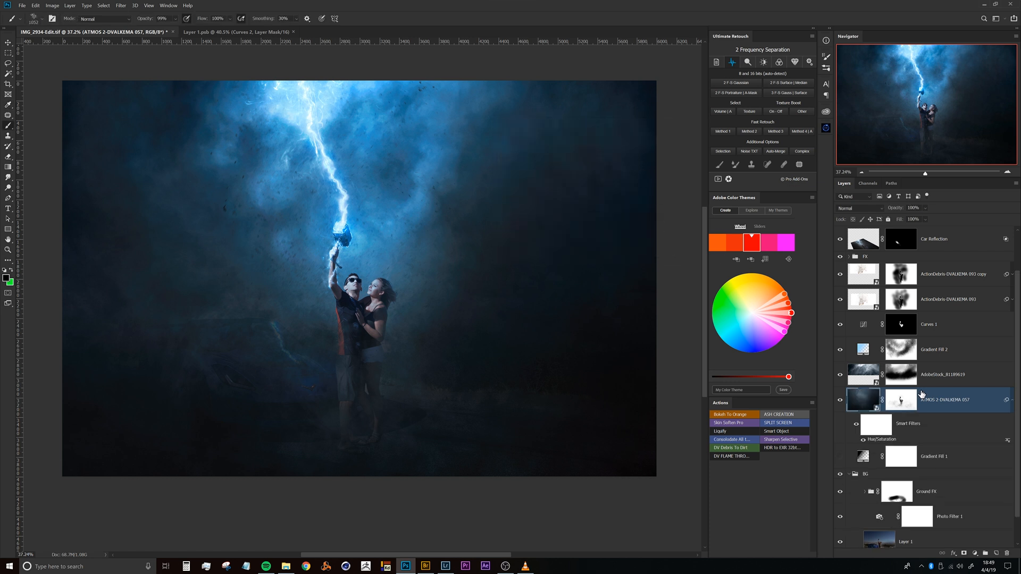
- Paint black on the ATMOS 2 smart filter mask around the couple and dark background to reduce the blue tint, and collapse the filter list
click(876, 424)
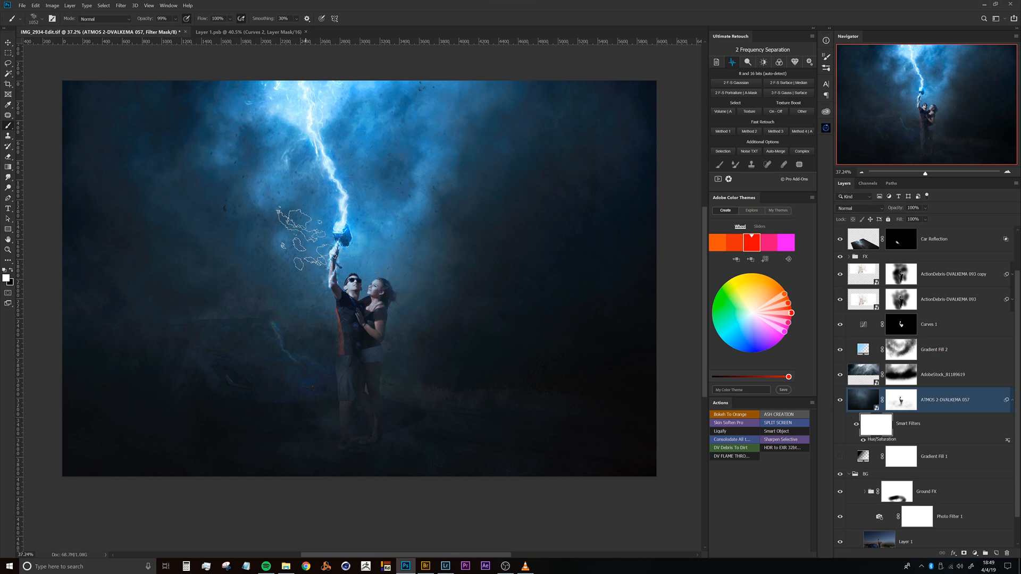
key(x)
drag(400, 242, 456, 233)
drag(293, 370, 315, 367)
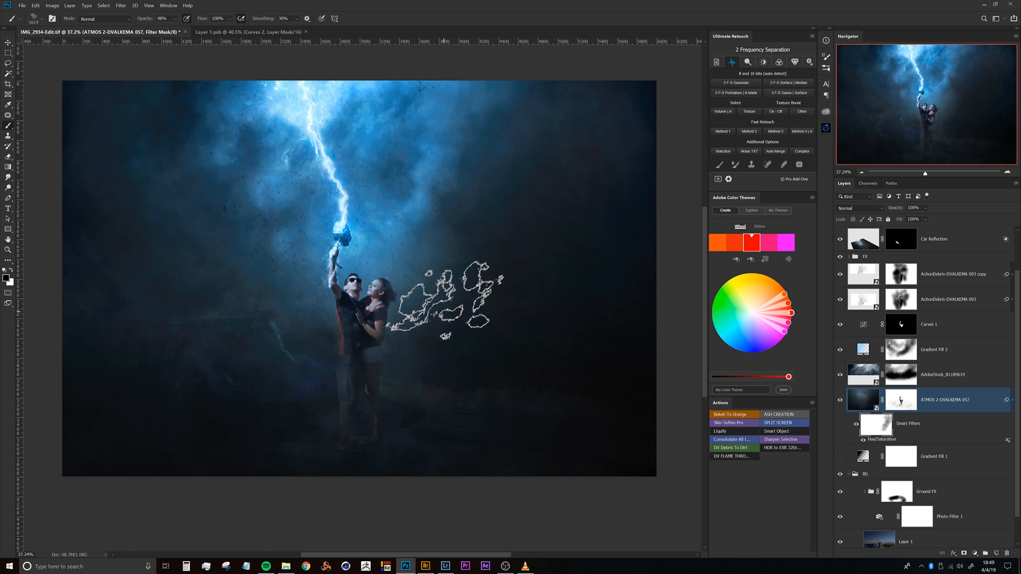
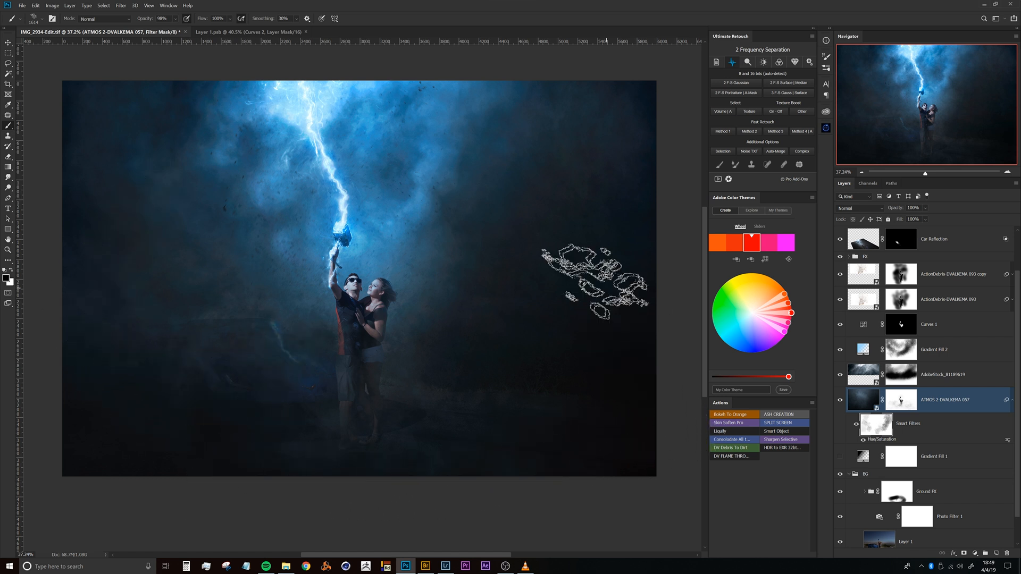
click(1012, 400)
- Show the Layer 4 guide sketch over the composite to review the planned areas, and hide it again
scroll(1017, 261, up, 2)
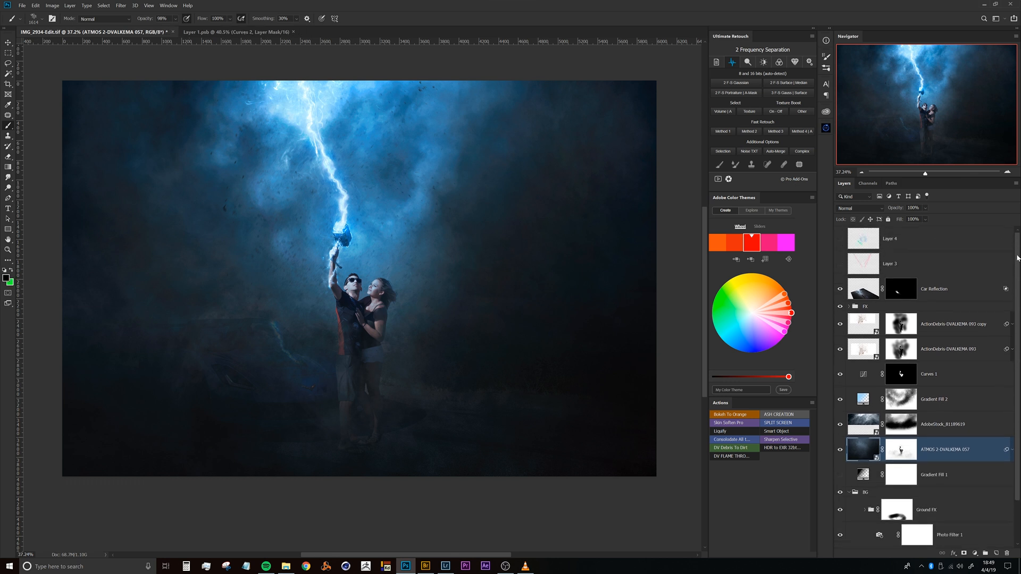
drag(352, 260, 341, 274)
key(ctrl+r)
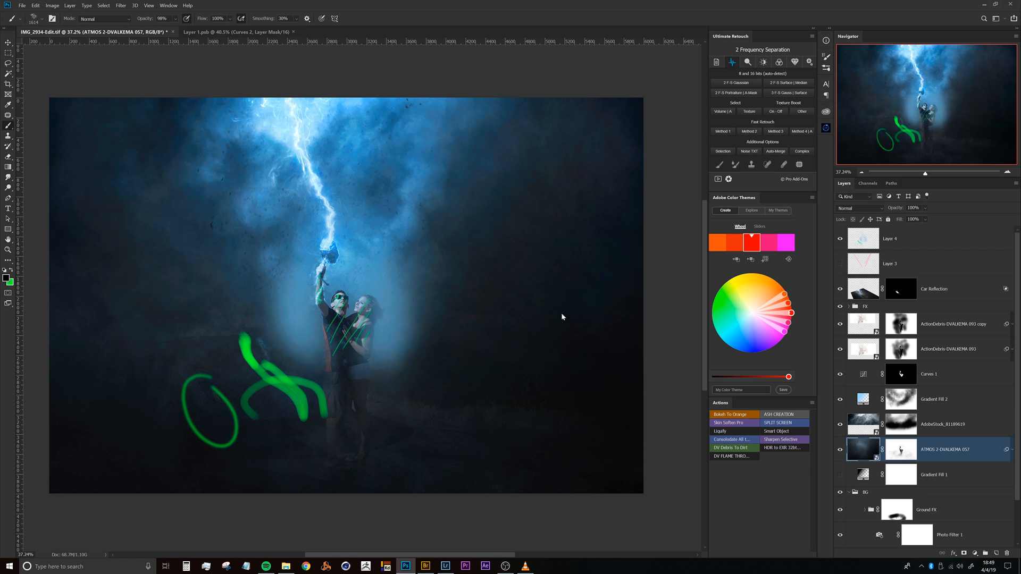
click(841, 238)
click(841, 239)
click(841, 239)
drag(384, 243, 406, 222)
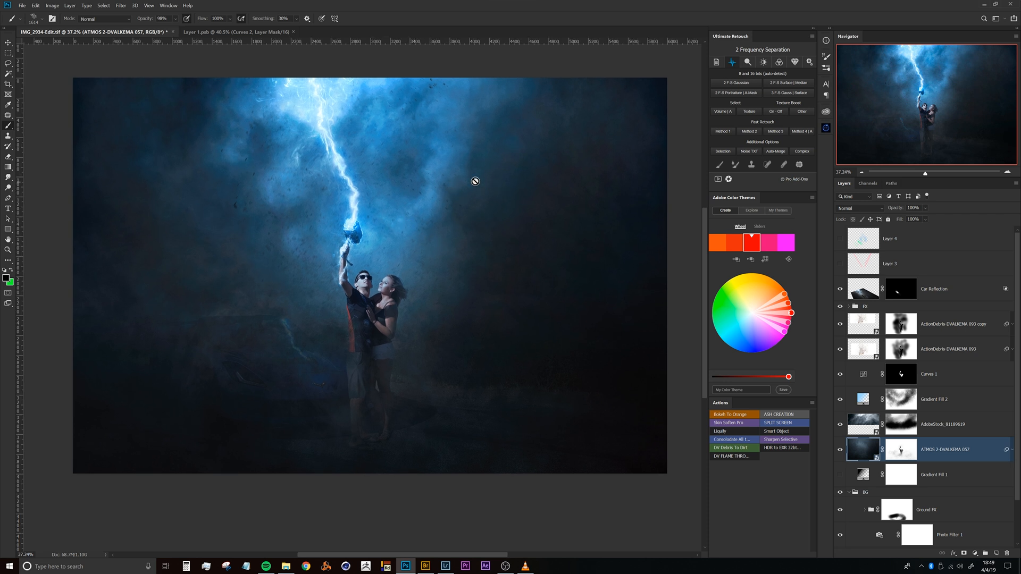
drag(431, 247, 415, 226)
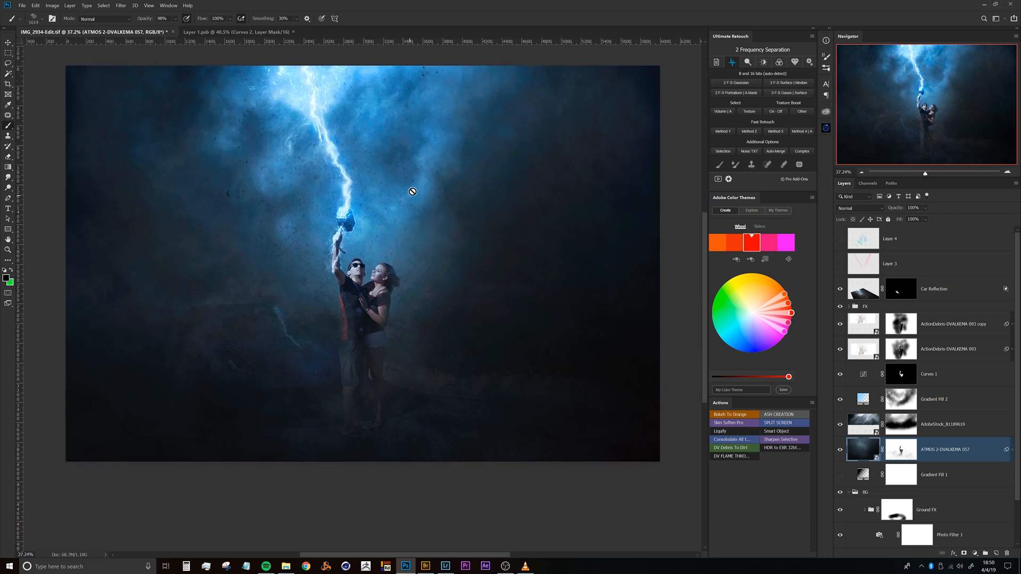
- Switch to Adobe Bridge and open the ATMOS 2 folder within the SMOKED OUT DV favorite
click(425, 565)
click(105, 106)
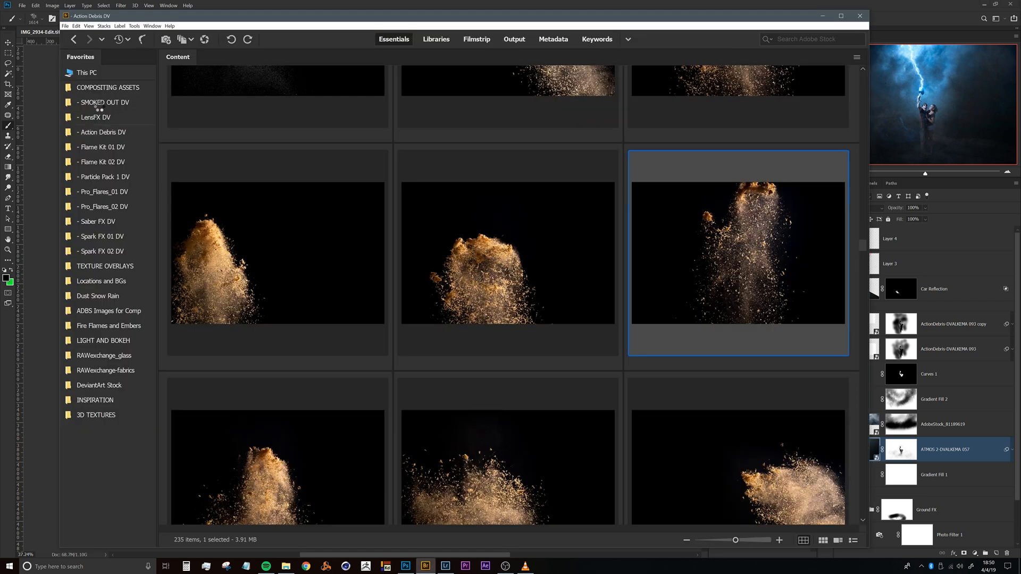
click(505, 181)
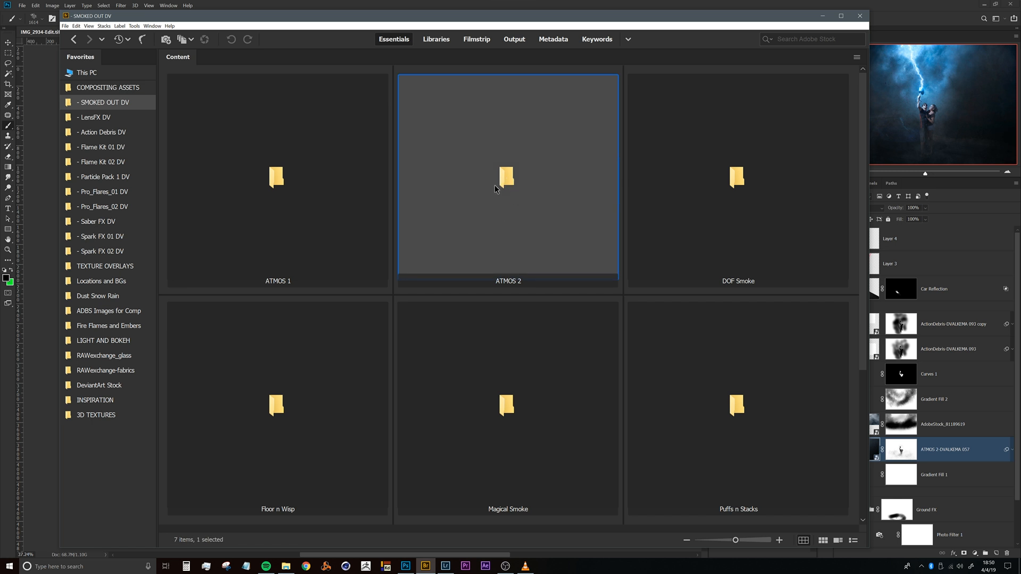
mouse_move(867, 171)
mouse_down()
mouse_move(864, 337)
mouse_move(873, 159)
mouse_up()
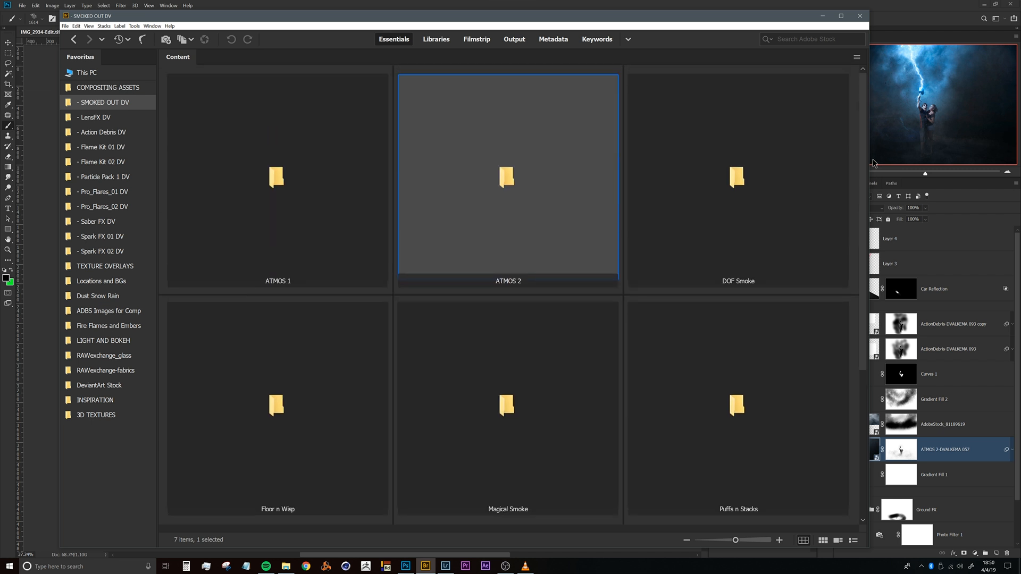
double_click(522, 199)
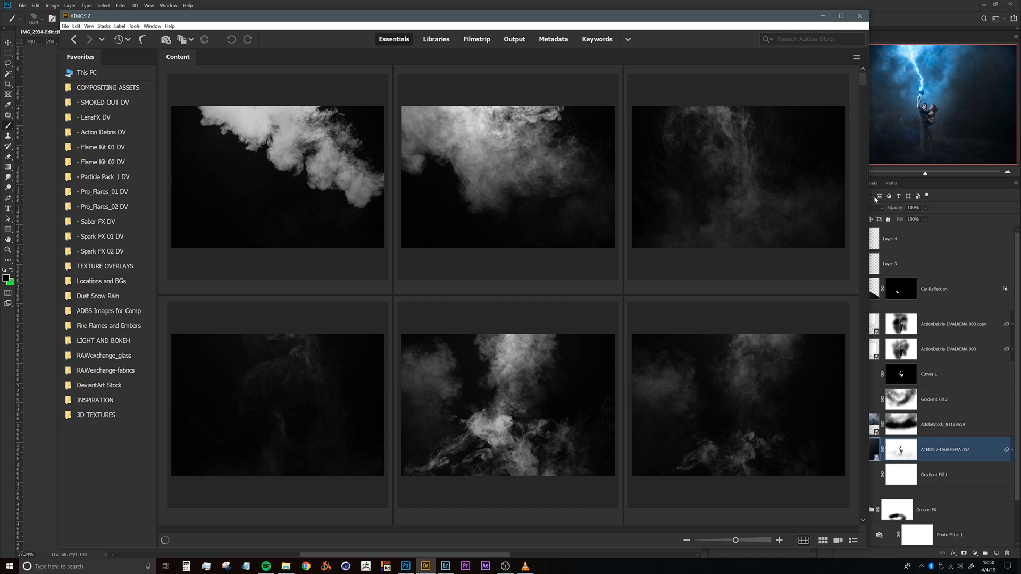
- Browse the ATMOS 2 smoke images, select a dark frame with thin, wispy smoke across it and preview it full screen
drag(861, 78, 864, 279)
scroll(864, 276, up, 1)
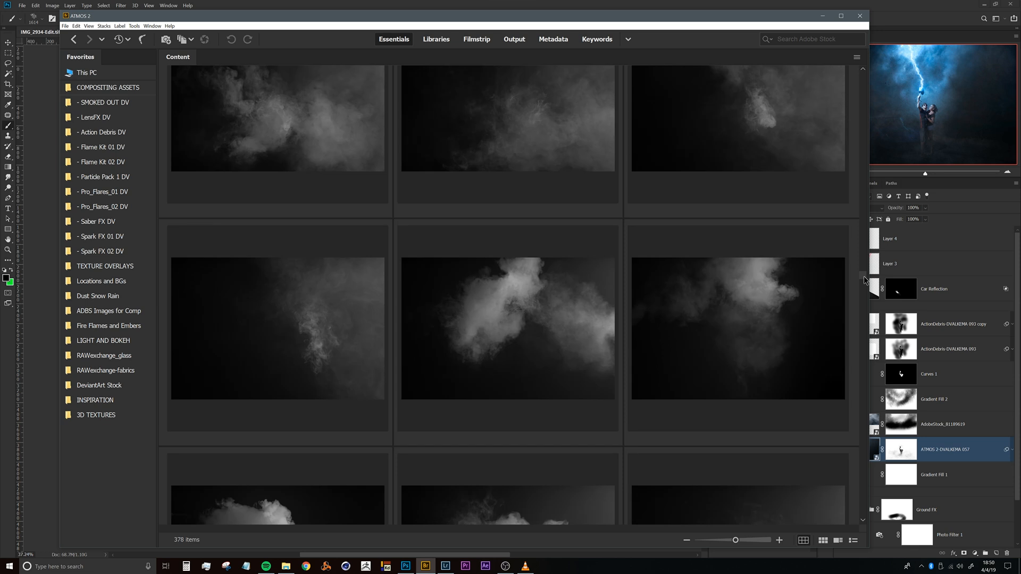
drag(864, 280, 866, 338)
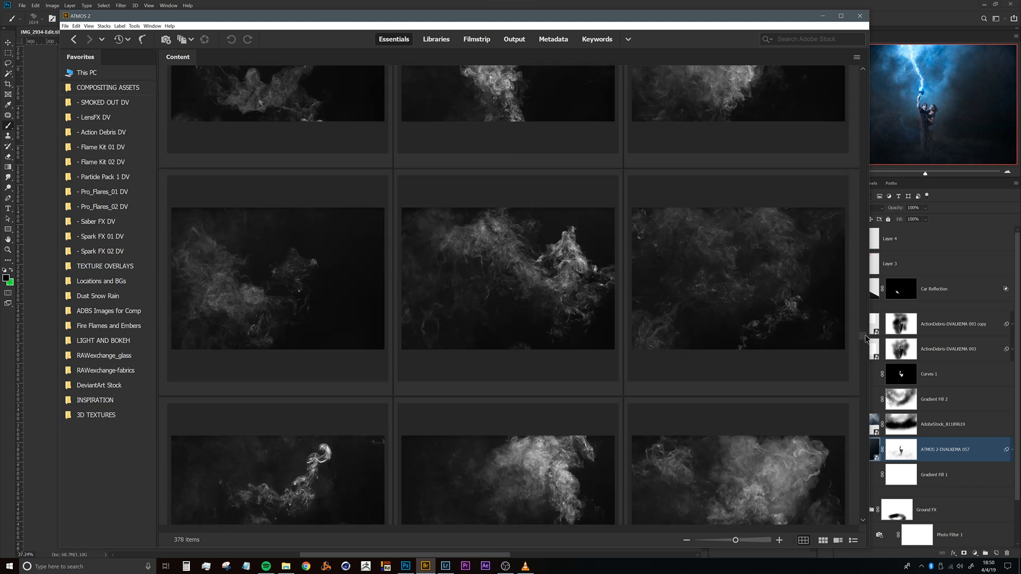
drag(866, 336, 866, 337)
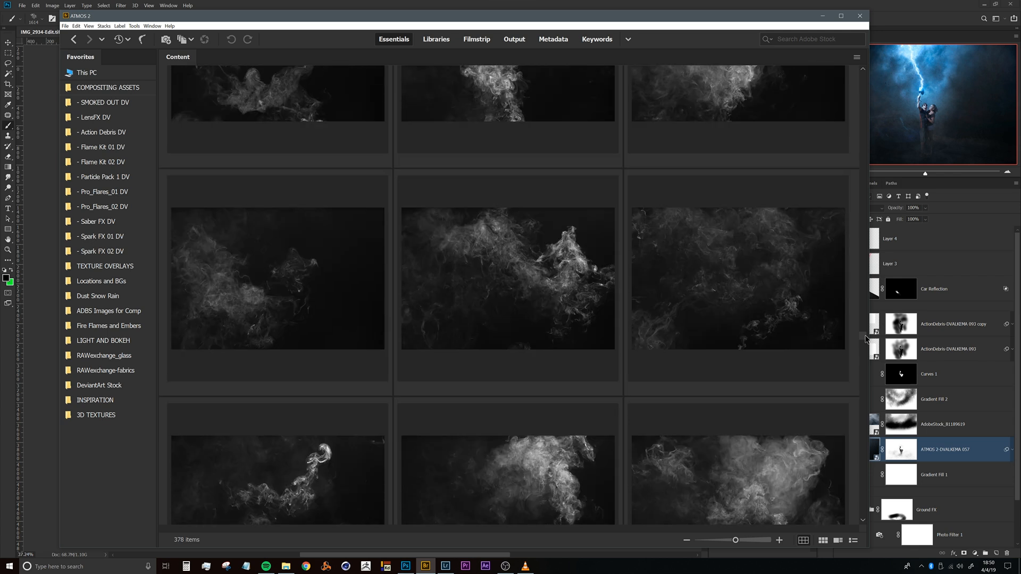
click(743, 278)
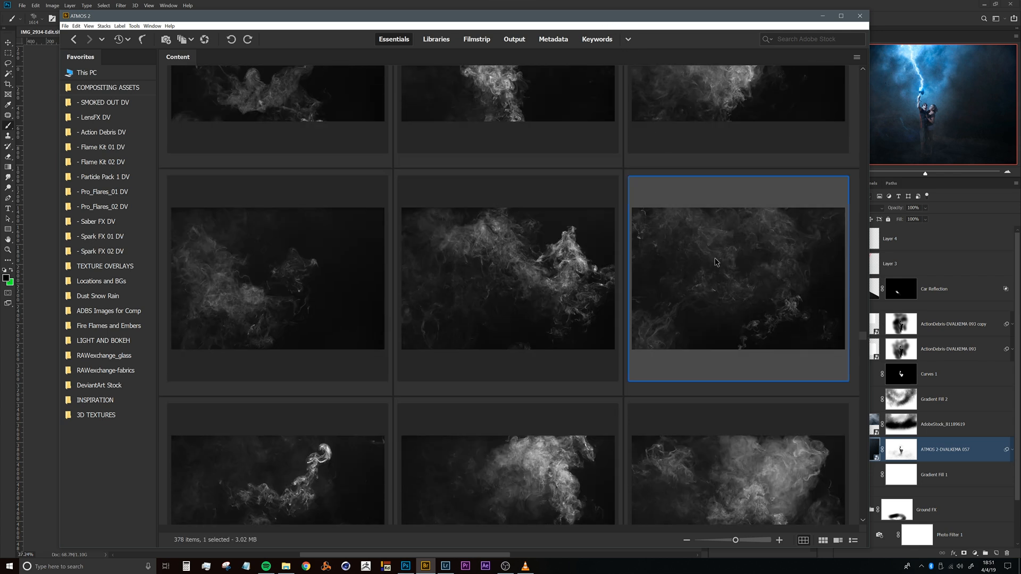
key(space)
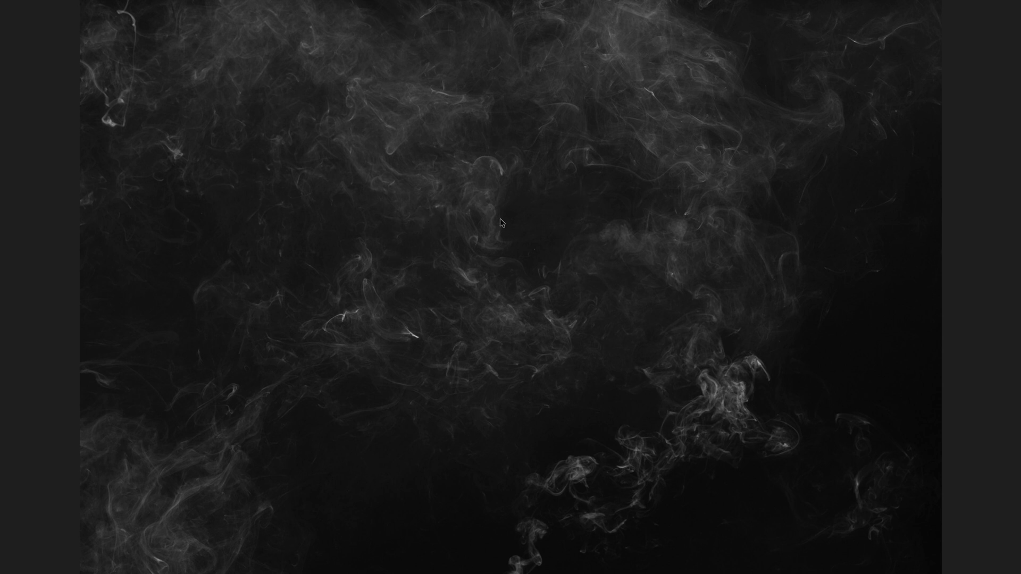
key(space)
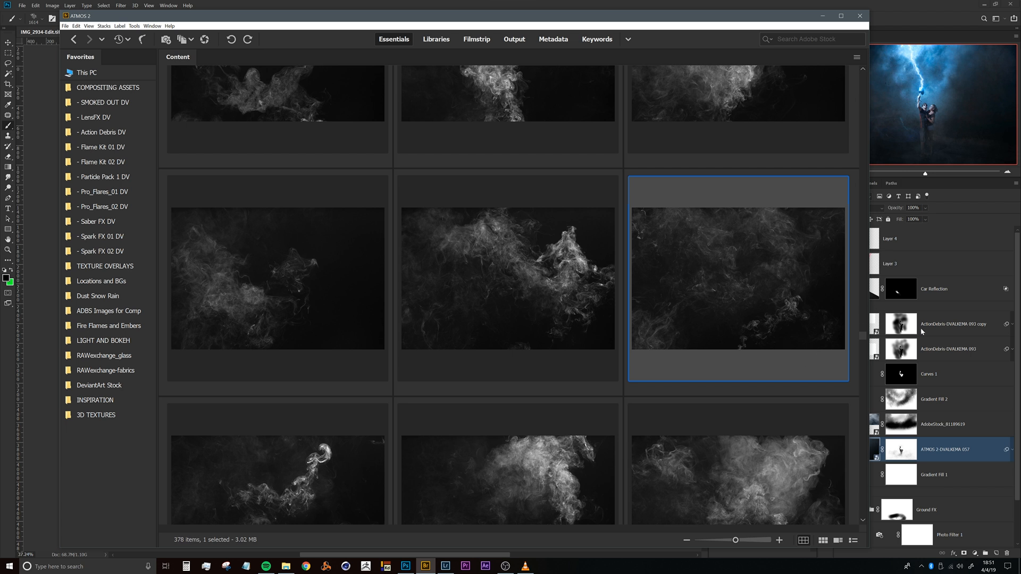
- Place the selected Bridge smoke image into the Photoshop composite above the ActionDebris-DVALKEMA 093 copy layer at its default full-canvas size
key(ctrl+alt+o)
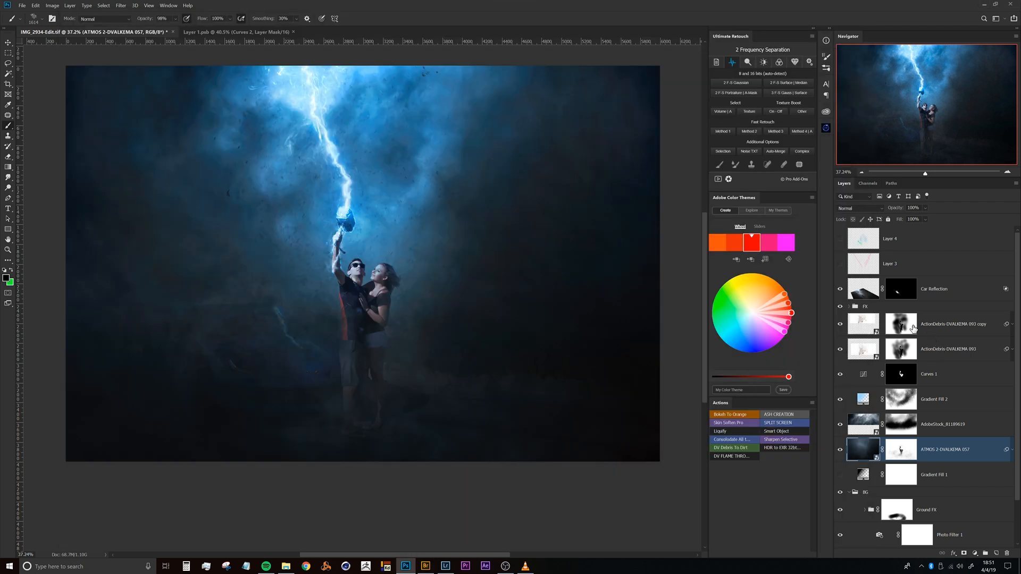
click(913, 341)
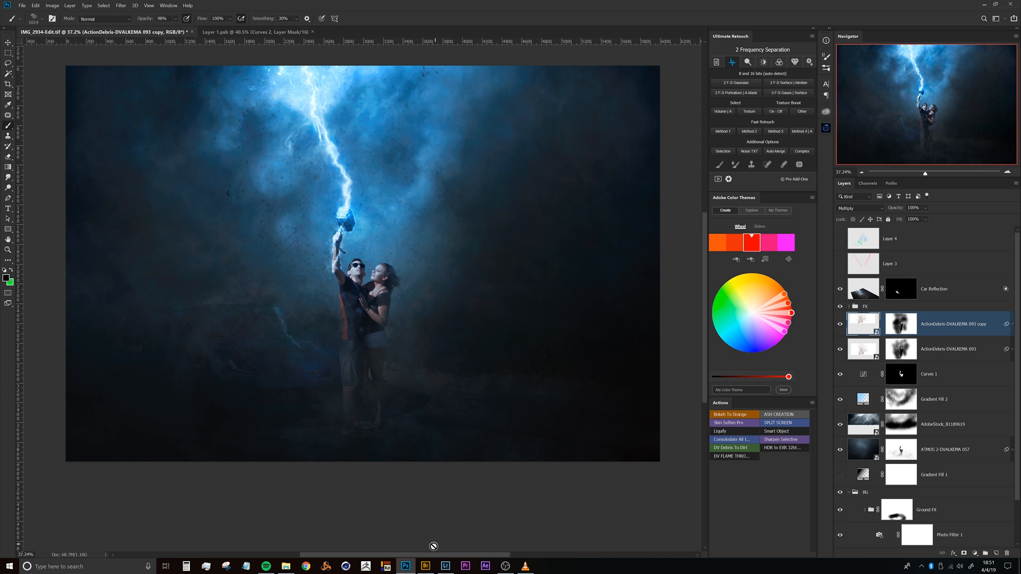
click(426, 566)
drag(632, 18, 573, 187)
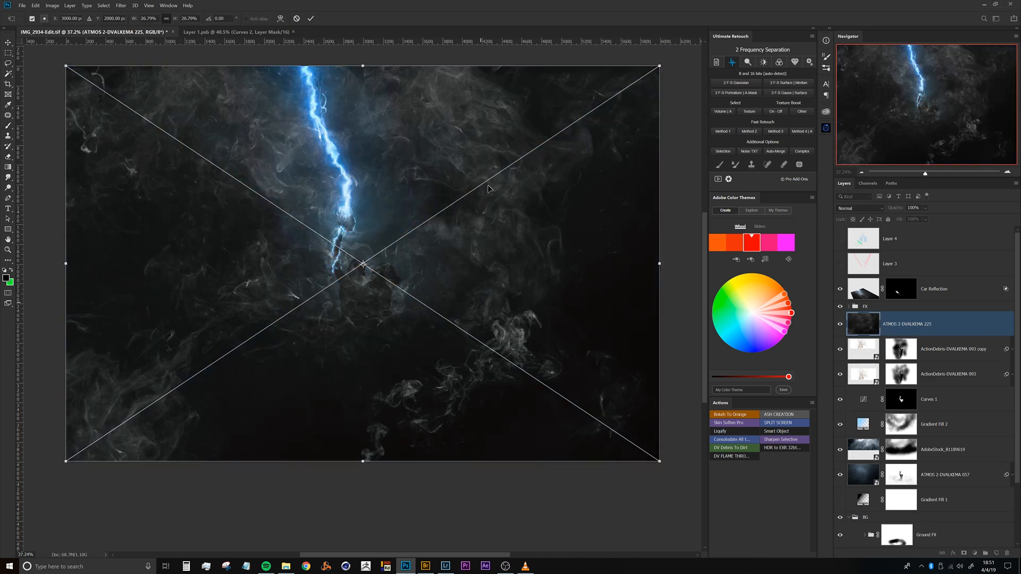
key(b)
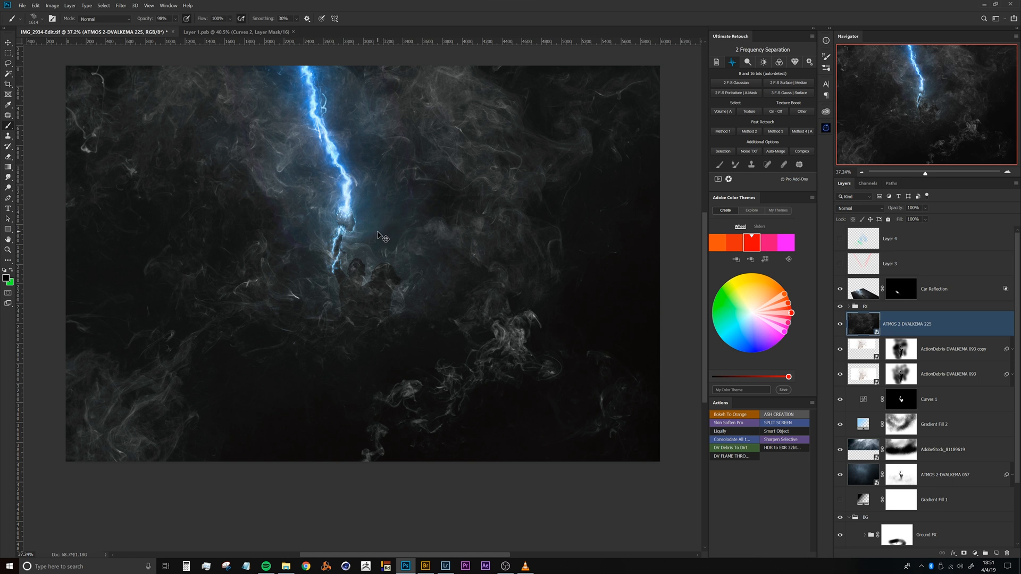
- Apply a contrast Curves adjustment to the placed smoke, with points at input 71, output 109 and input 29, output 12
key(ctrl+m)
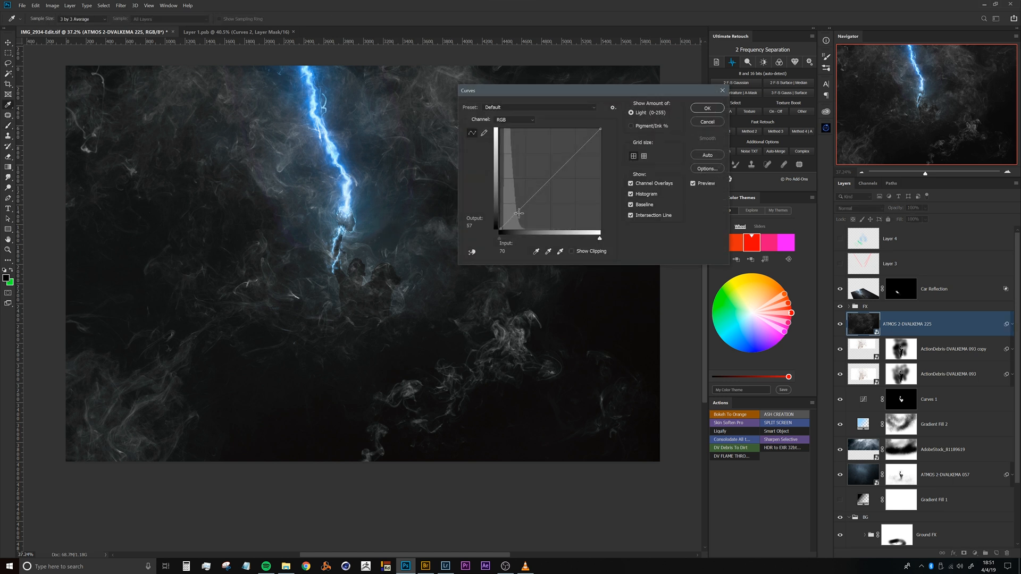
drag(508, 222, 528, 186)
click(526, 210)
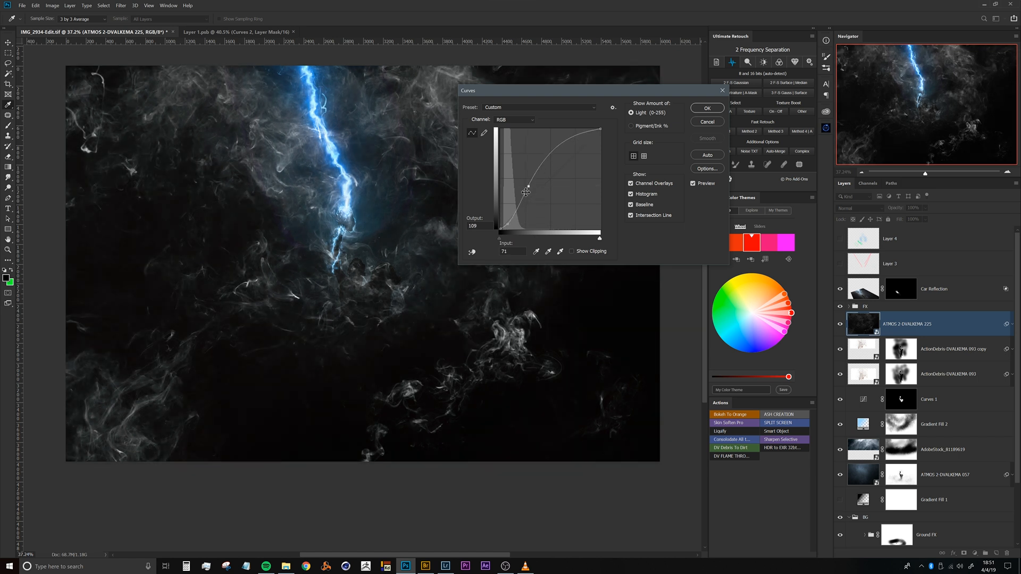
drag(508, 224, 511, 224)
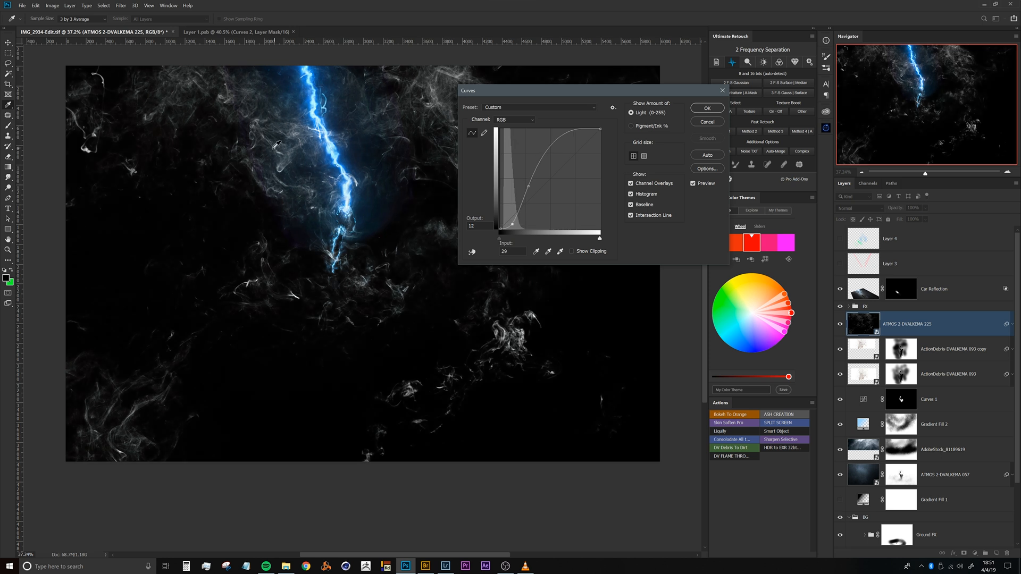
click(715, 110)
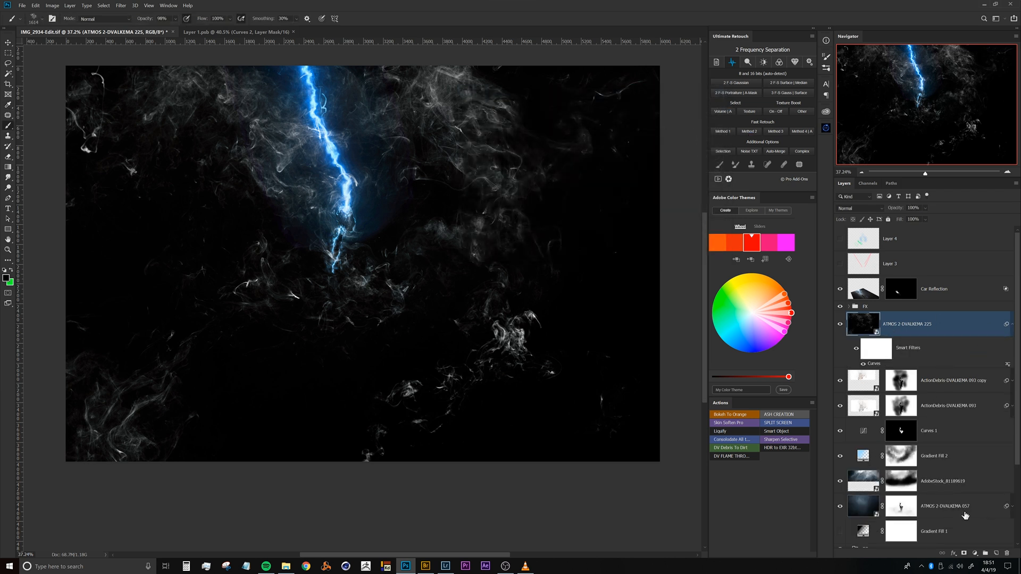
- Copy the Hue/Saturation smart filter from ATMOS 2-DVALKEMA 057 to the ATMOS 2-DVALKEMA 225 smoke layer
scroll(1008, 462, down, 2)
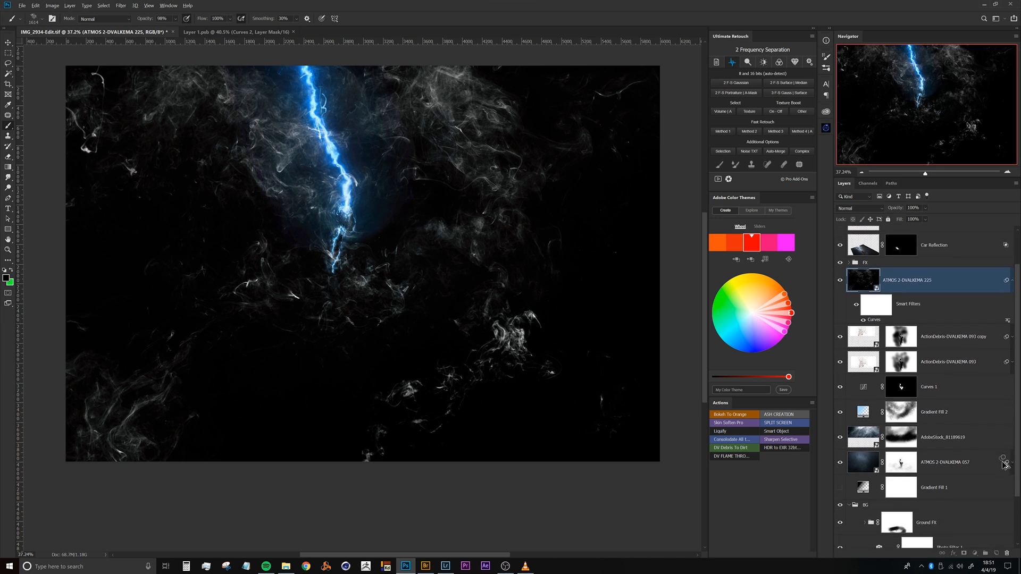
click(1005, 464)
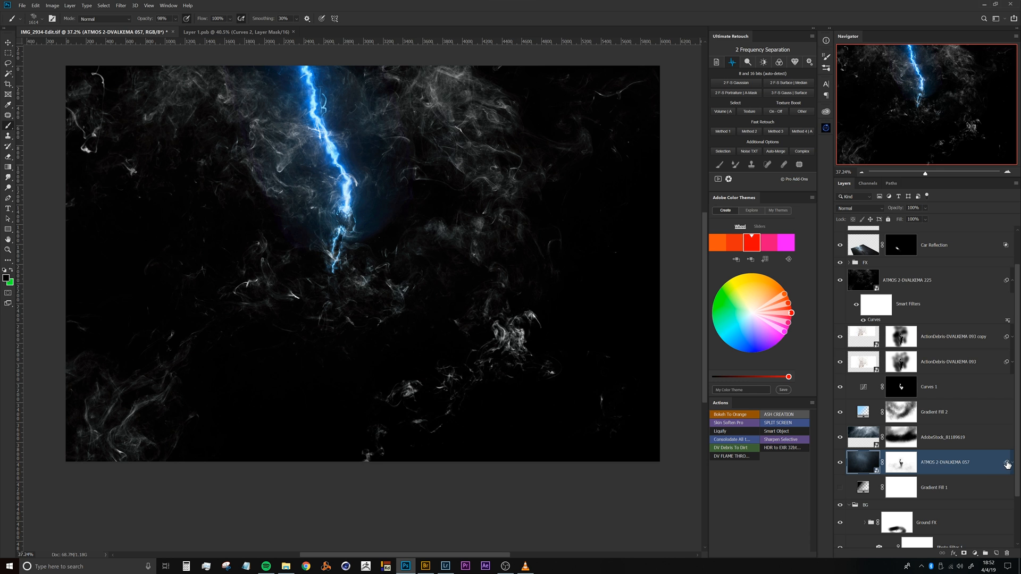
click(1010, 463)
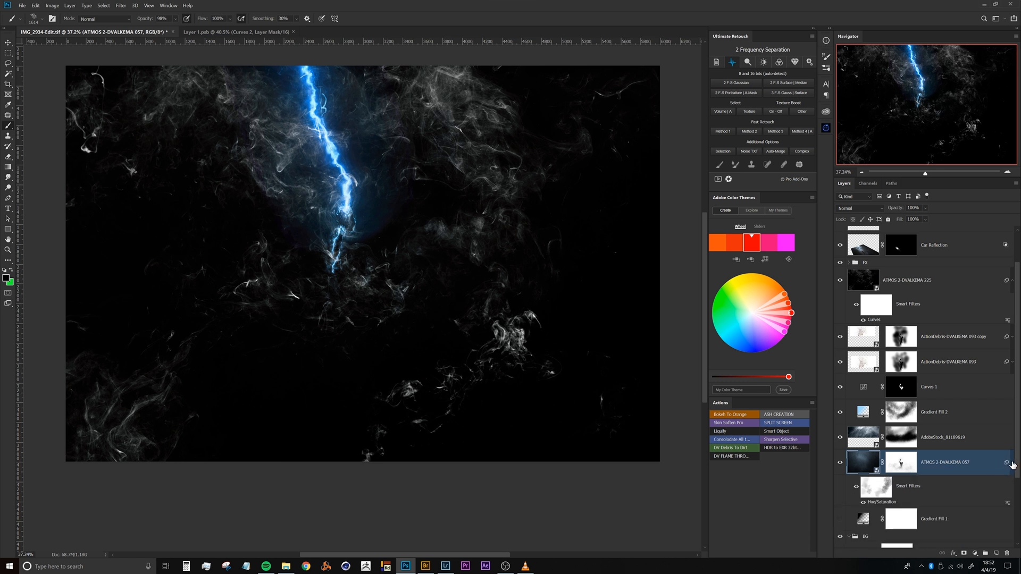
click(1011, 463)
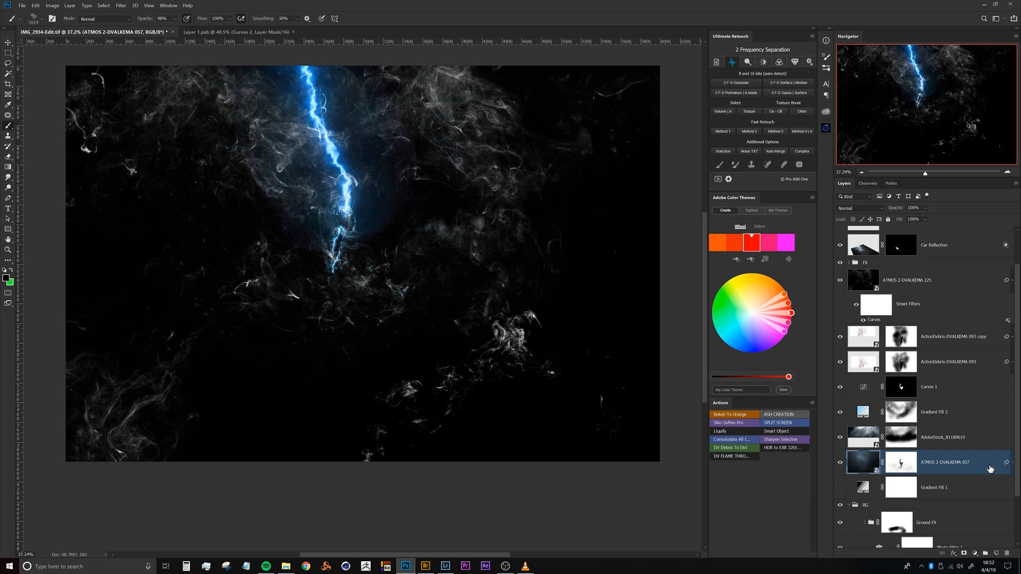
drag(1006, 463, 961, 294)
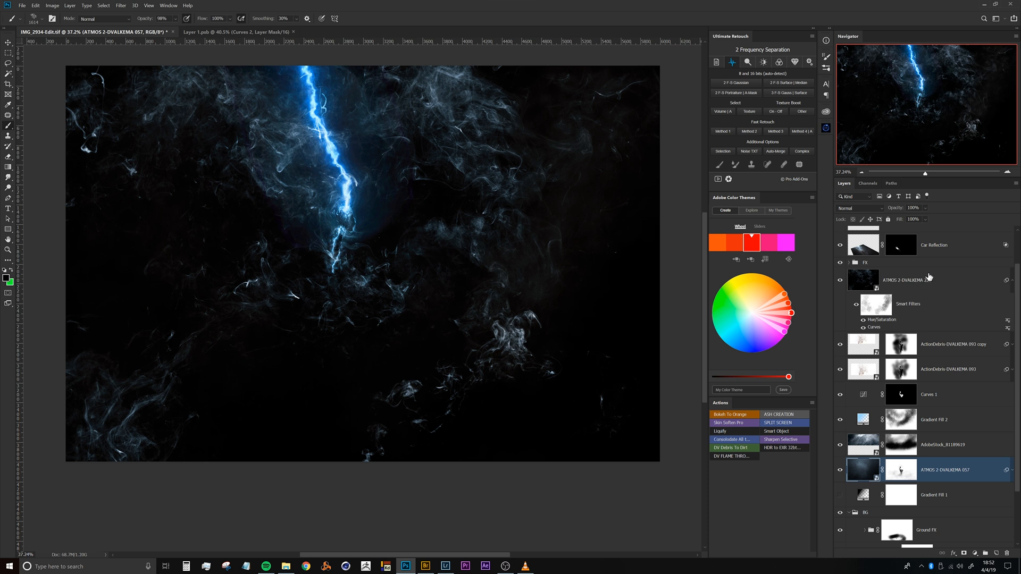
click(1012, 471)
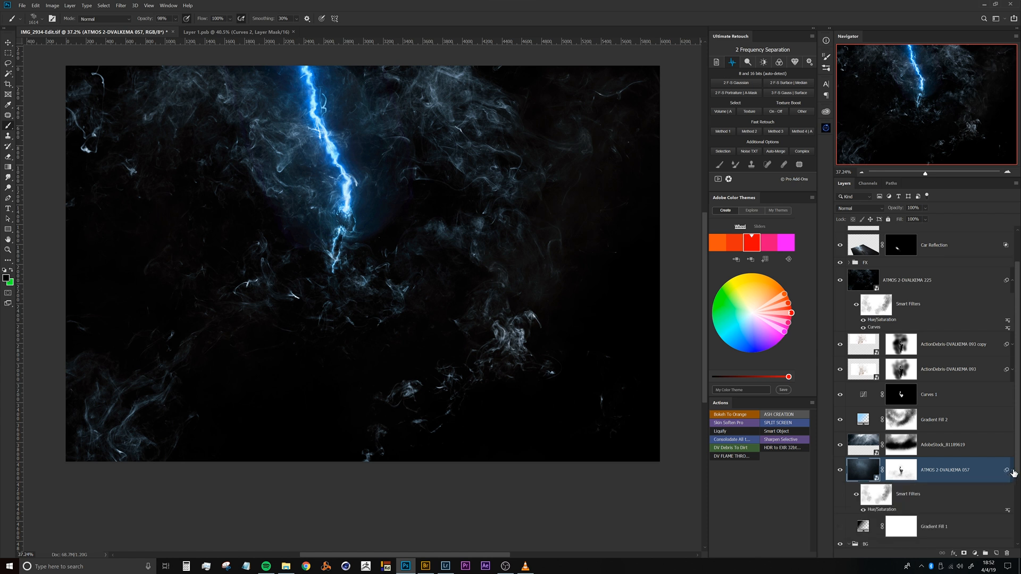
click(1011, 471)
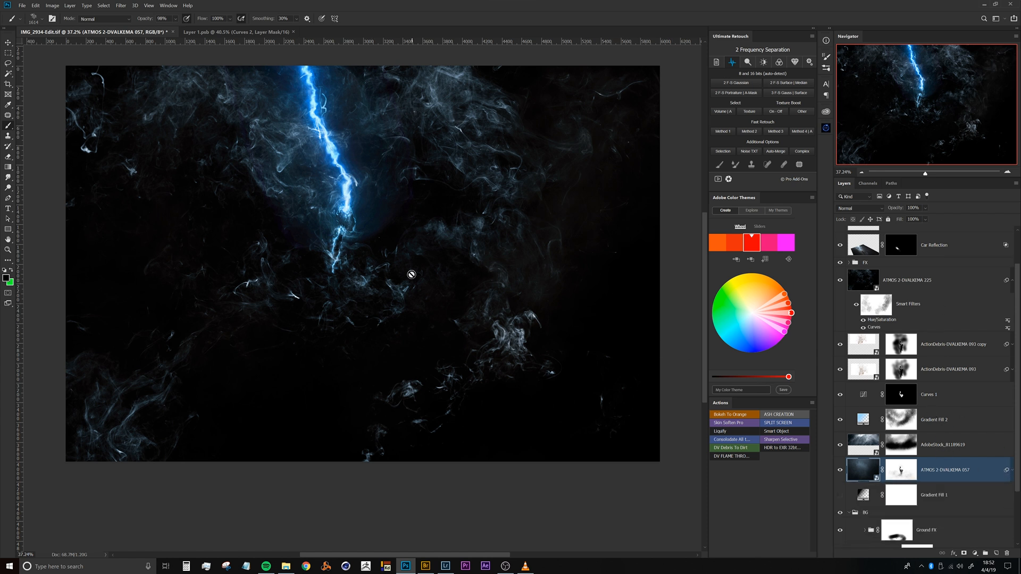
- Set the saturation of the ATMOS 2-DVALKEMA 225 layer's Hue/Saturation filter to 35 and set the layer's blend mode to Screen
click(880, 328)
double_click(883, 319)
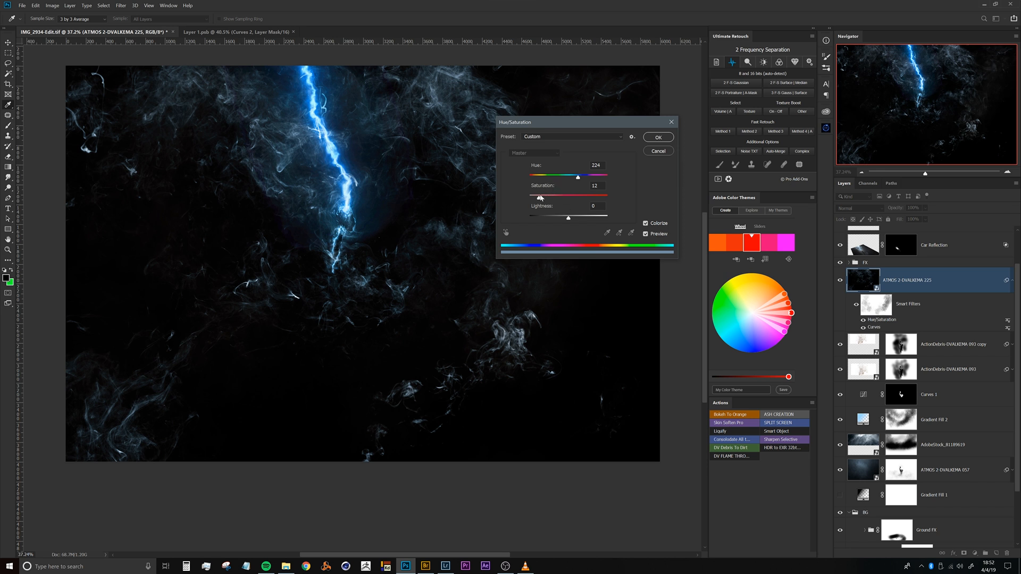
drag(542, 200, 556, 196)
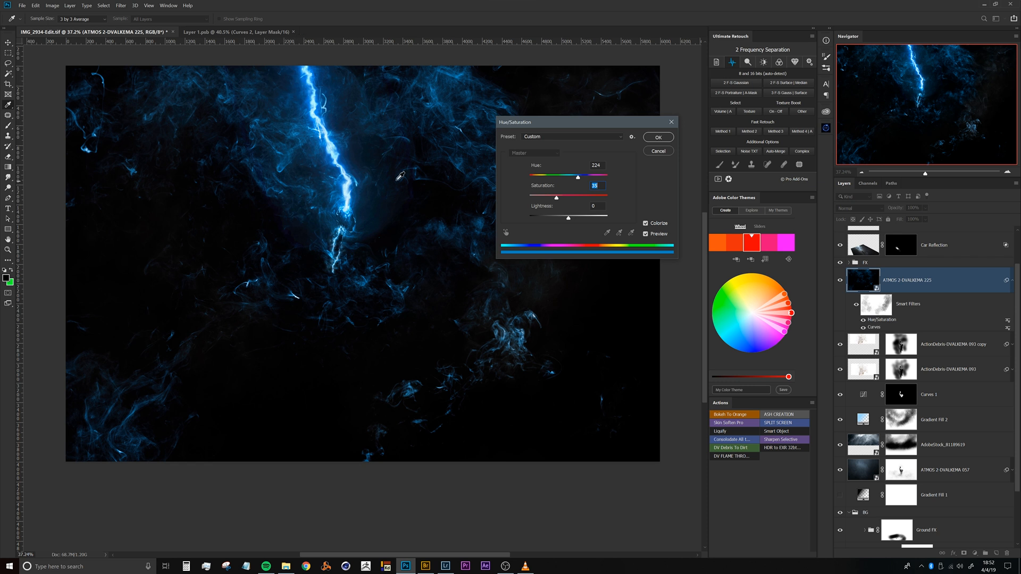
click(658, 137)
key(b)
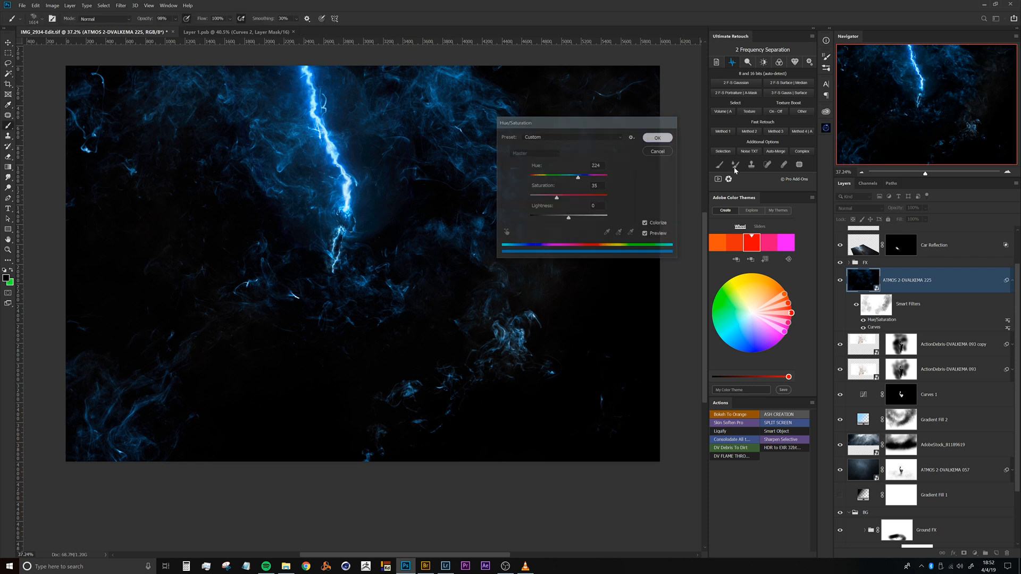
click(861, 208)
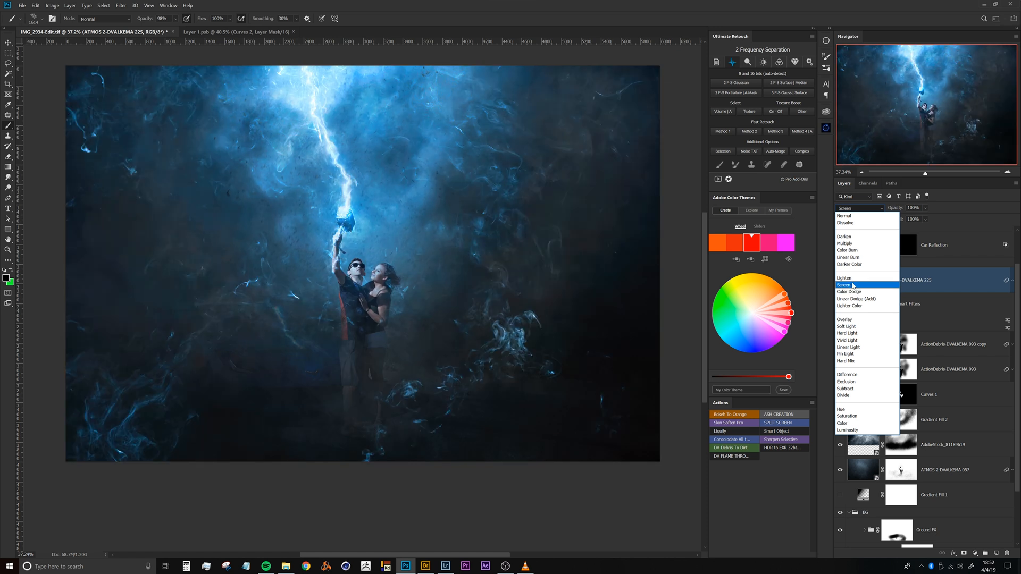
click(854, 286)
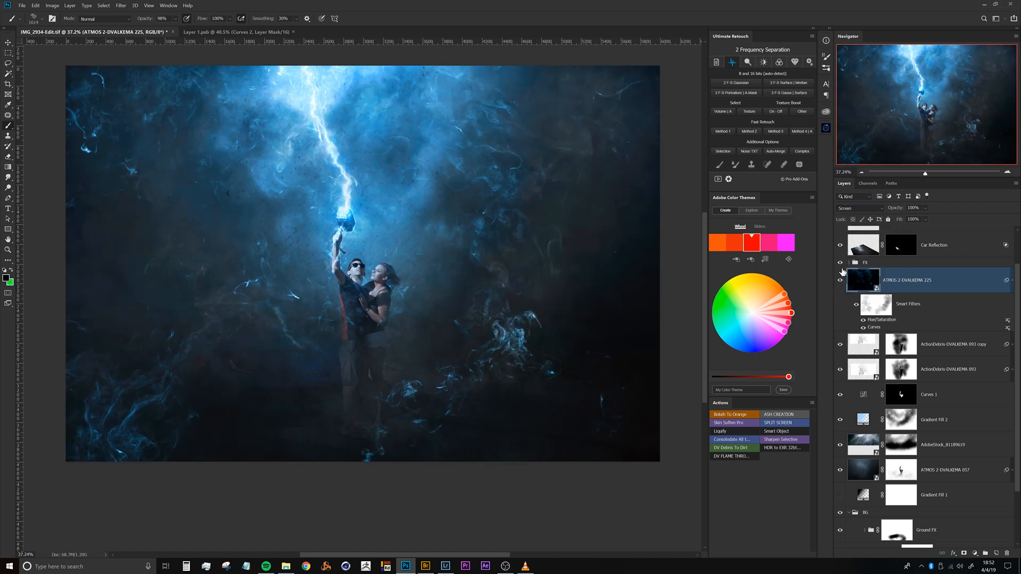
- Scale the smoke layer down to about 10% and position it around the raised hand and the couple's upper bodies
key(ctrl+t)
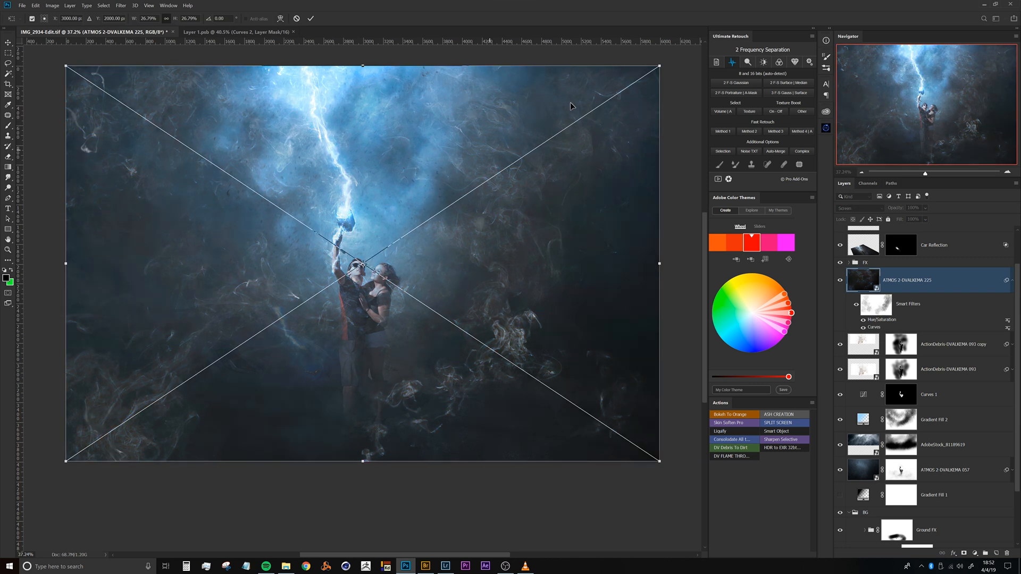
drag(660, 66, 499, 178)
mouse_move(446, 280)
mouse_down()
mouse_move(453, 273)
mouse_move(468, 290)
mouse_move(458, 316)
mouse_move(451, 274)
mouse_up()
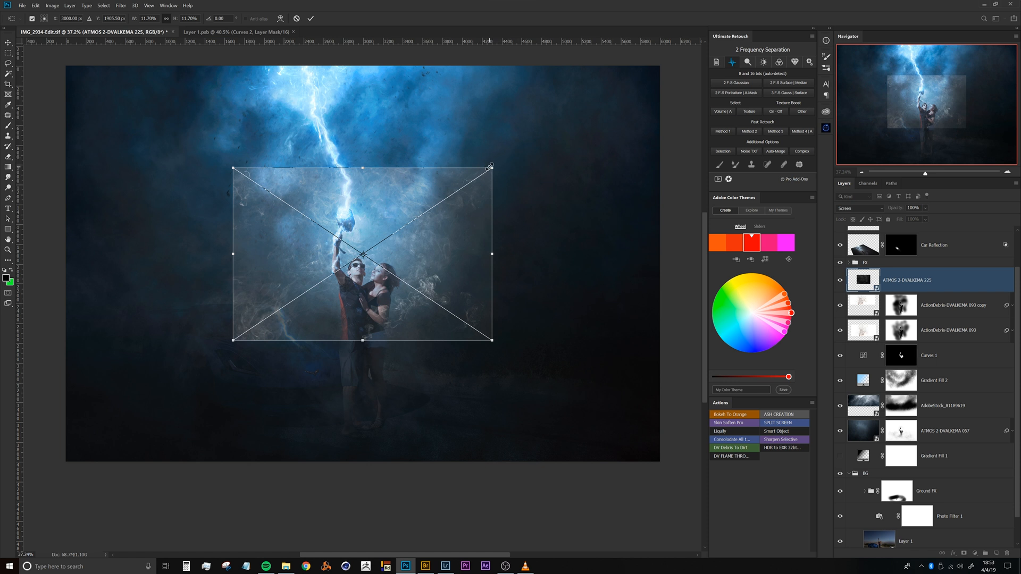
drag(491, 169, 474, 183)
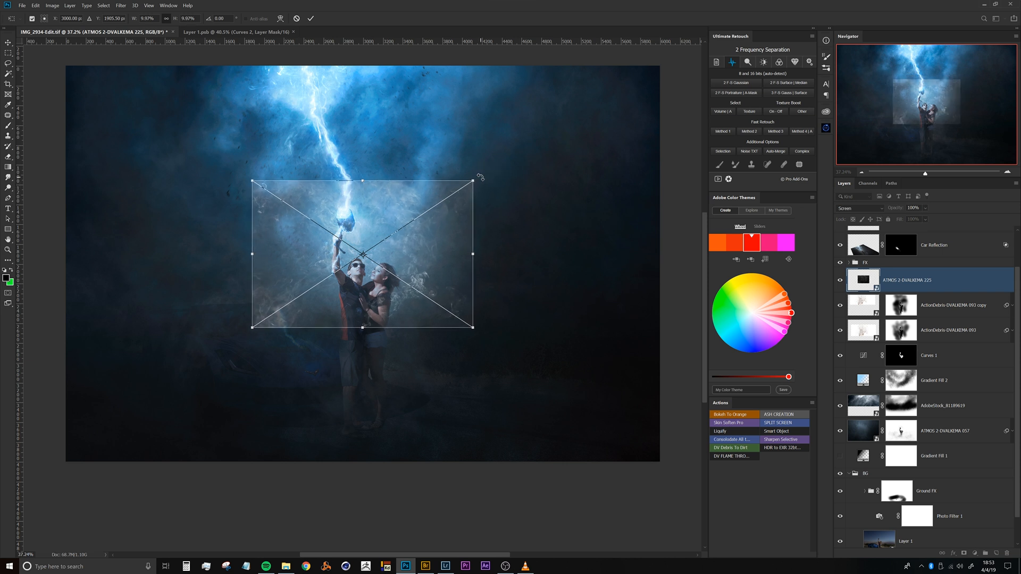
key(Return)
key(b)
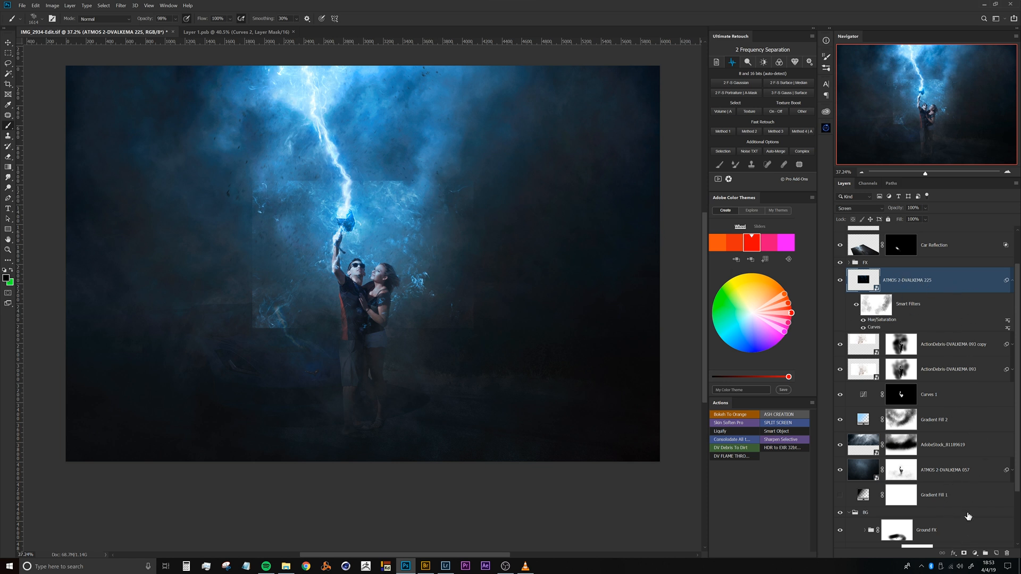
- Add a black mask to the ATMOS 2-DVALKEMA 225 layer and choose a smaller soft round brush for painting on it
alt+click(964, 556)
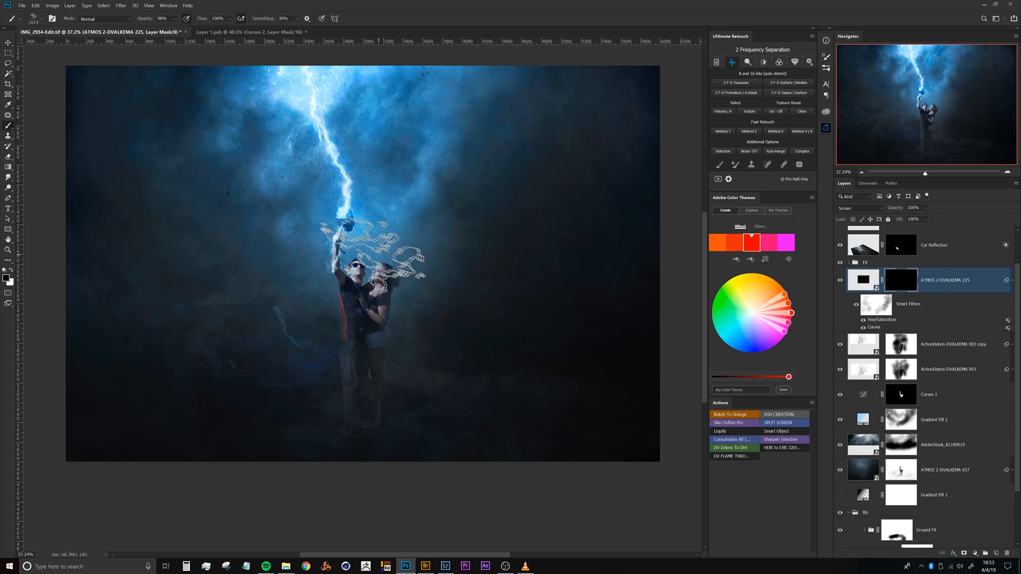
right_click(358, 222)
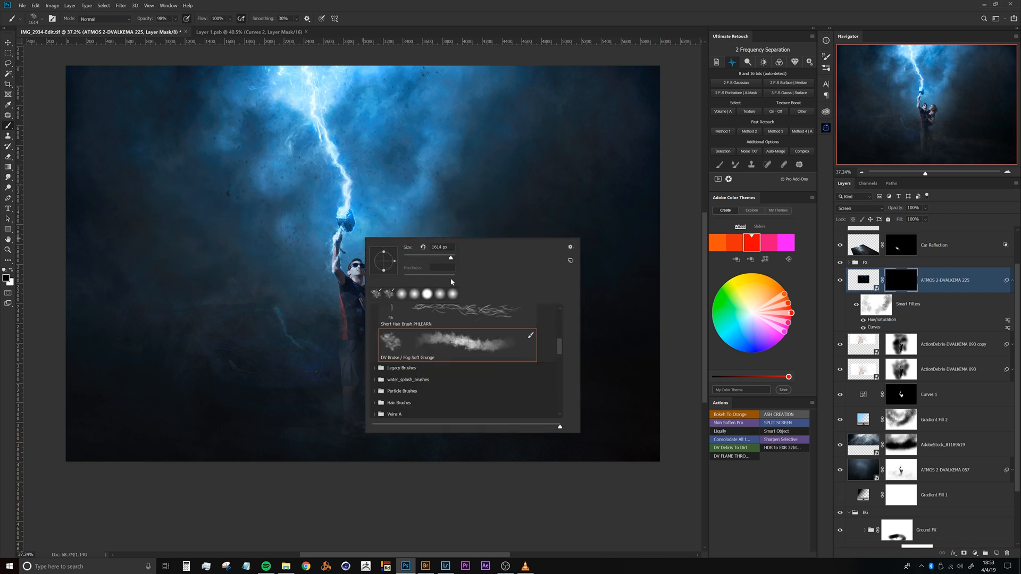
double_click(427, 294)
alt+right_click(422, 218)
drag(392, 224, 334, 224)
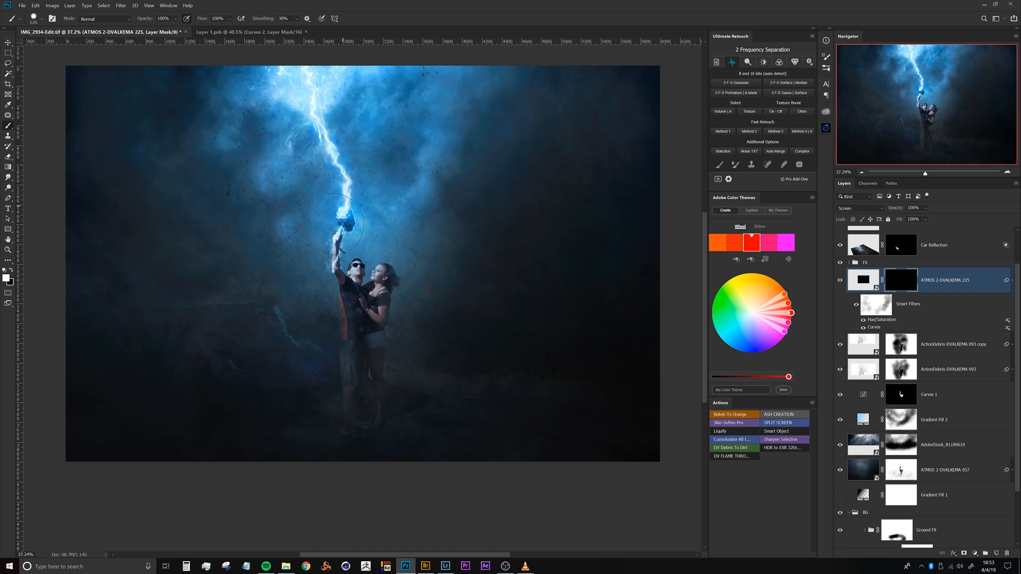
- Paint white on the mask to reveal smoke around the raised hand and couple, and trim the excess beside the lightning with black
mouse_move(338, 250)
mouse_down()
mouse_move(348, 279)
mouse_move(377, 264)
mouse_move(390, 271)
mouse_move(389, 287)
mouse_move(413, 285)
mouse_move(409, 305)
mouse_move(435, 266)
mouse_move(387, 272)
mouse_move(378, 334)
mouse_up()
mouse_move(313, 263)
mouse_down()
mouse_move(314, 292)
mouse_move(295, 212)
mouse_move(322, 173)
mouse_up()
key(x)
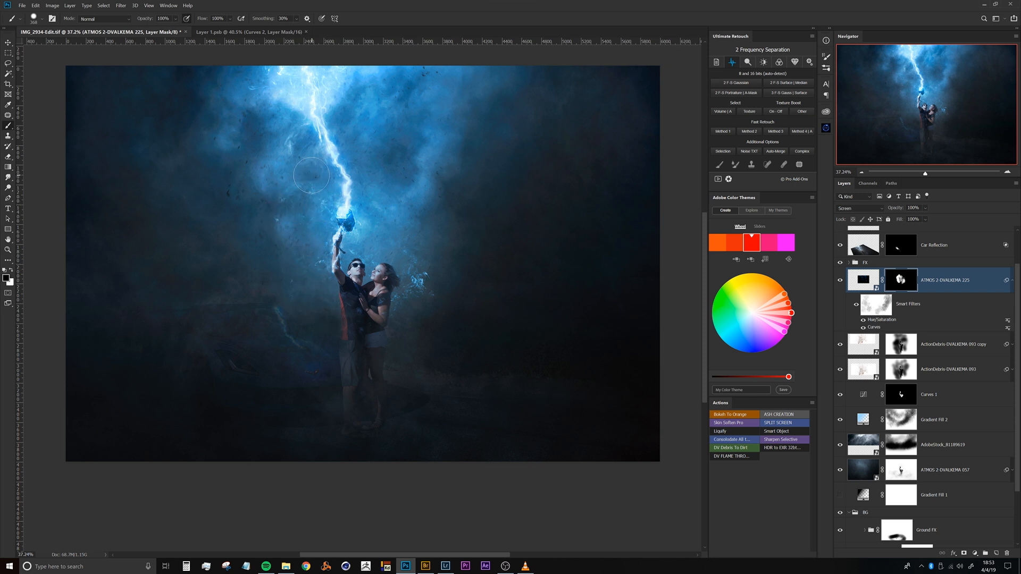
drag(299, 186, 339, 177)
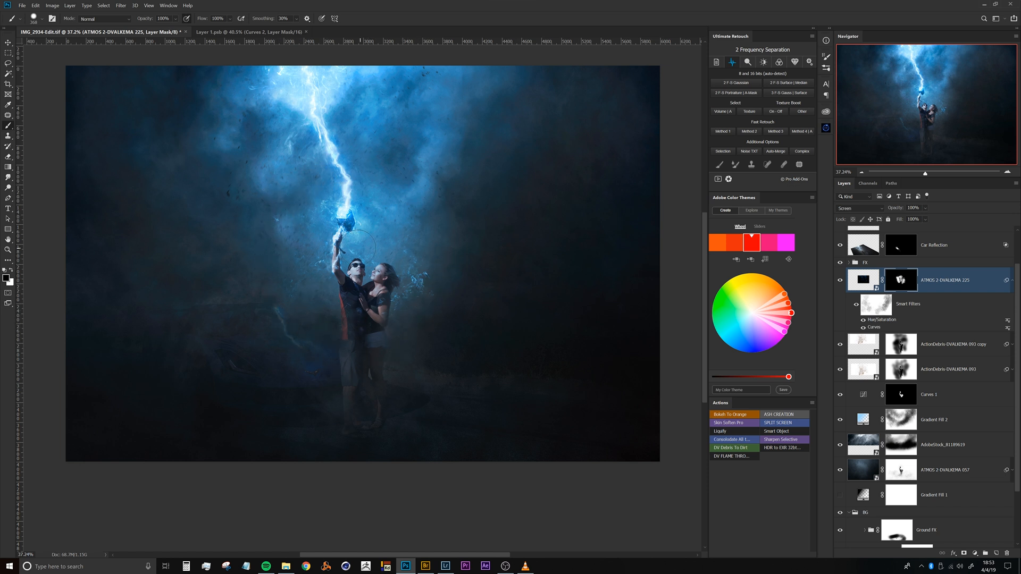
- Switch to Bridge, browse the ATMOS 2 folder for a wispy smoke image and preview the ATMOS 2-DVALKEMA 237 picture full screen
mouse_move(388, 288)
mouse_down()
mouse_move(370, 286)
mouse_move(358, 315)
mouse_up()
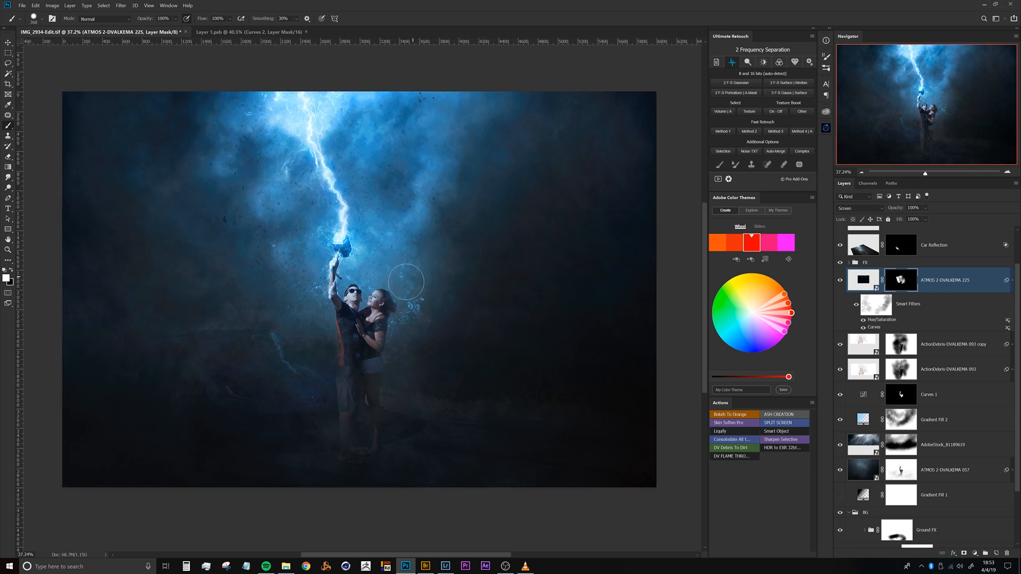
drag(378, 329, 384, 313)
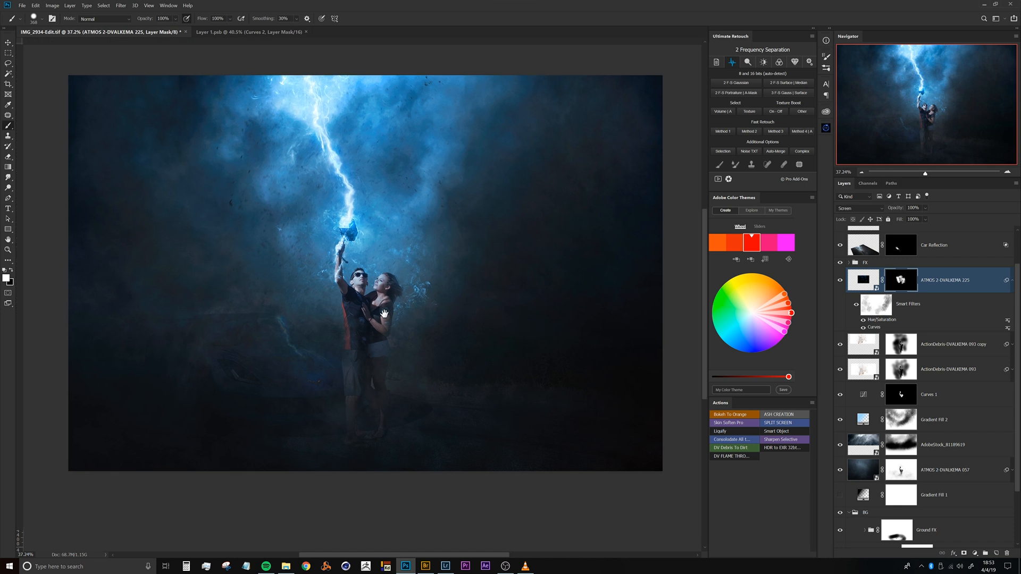
click(426, 567)
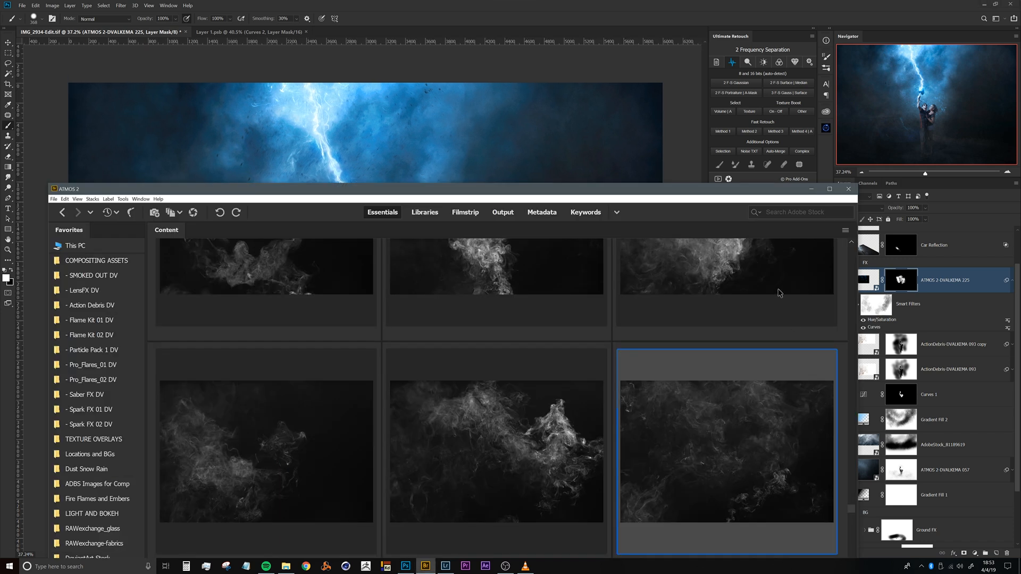
drag(692, 184, 699, 21)
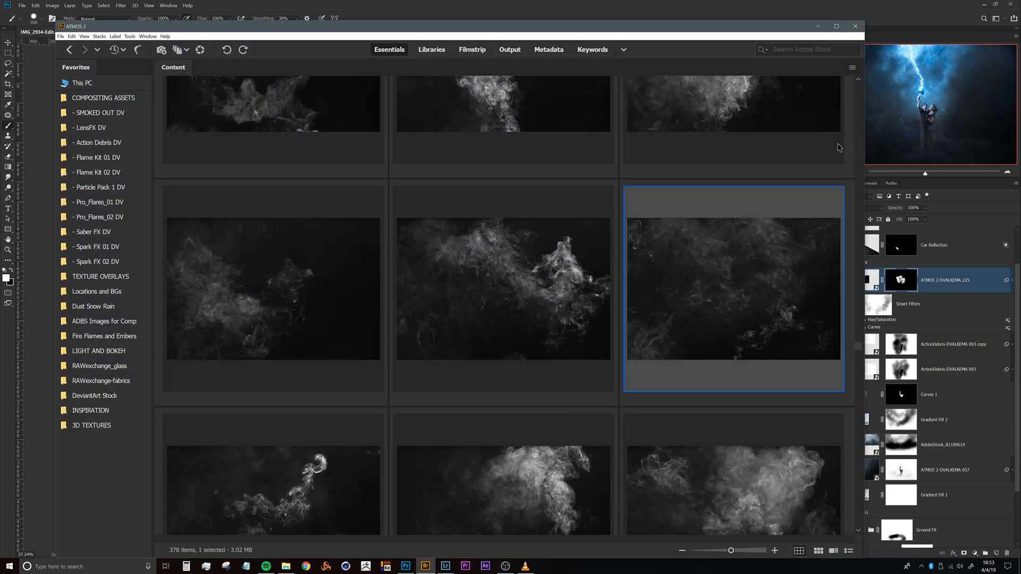
scroll(857, 351, down, 3)
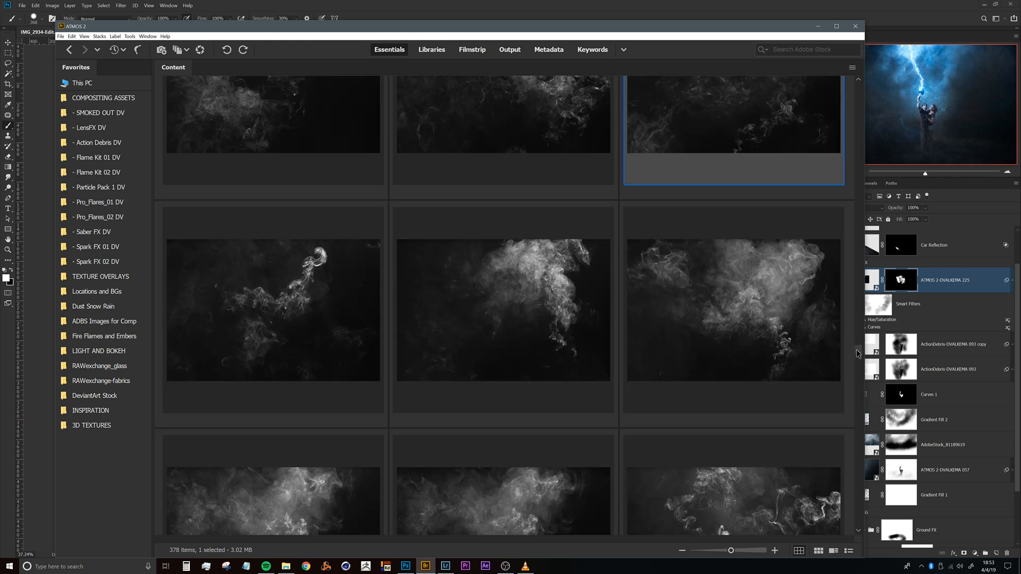
drag(858, 353, 858, 357)
drag(858, 358, 858, 364)
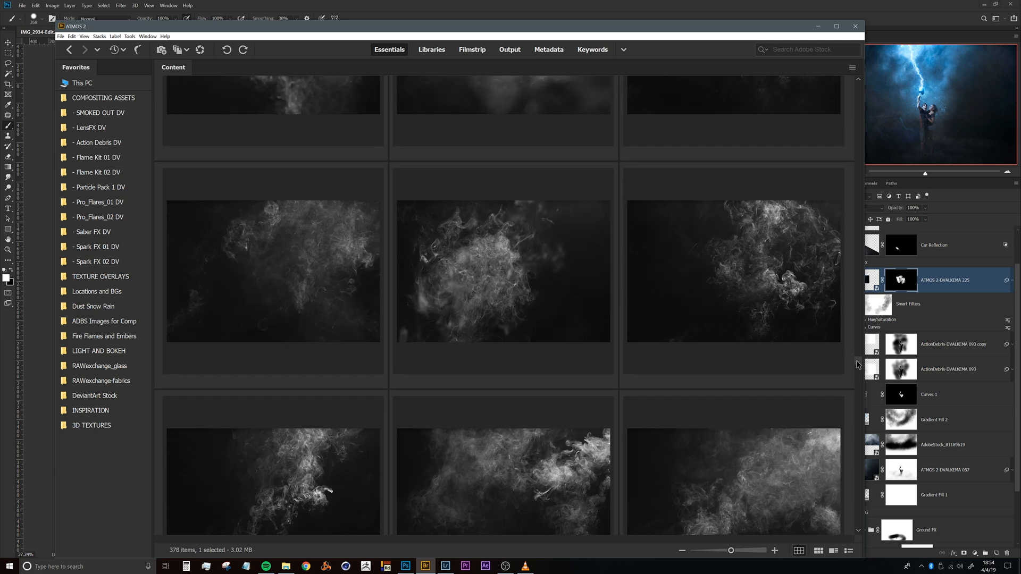
drag(857, 361, 856, 361)
click(750, 298)
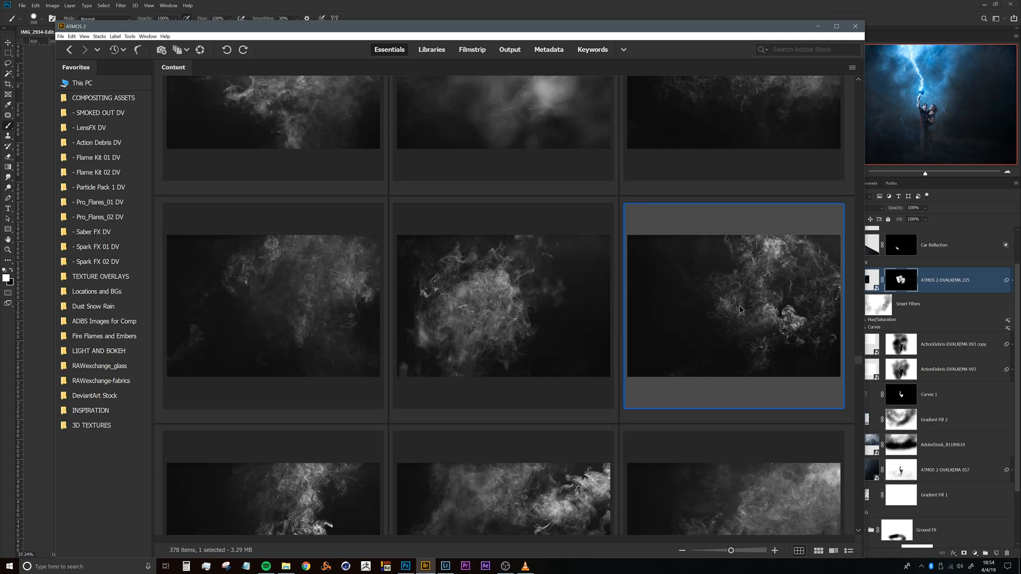
key(space)
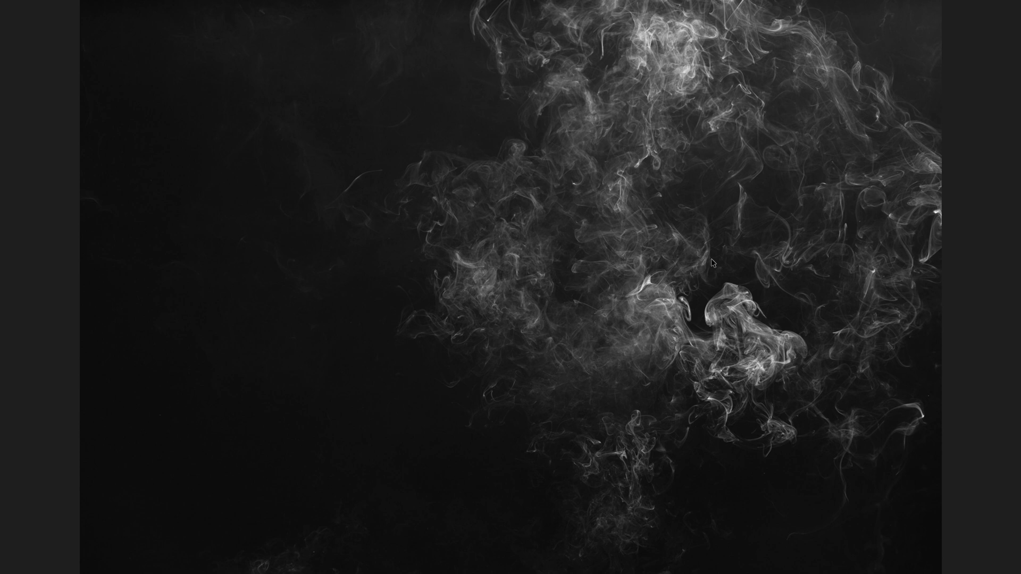
key(space)
- Place the ATMOS 2-DVALKEMA 237 smoke image in the Photoshop composite and copy the ATMOS 2-DVALKEMA 225 layer's smart filters onto it
drag(686, 284, 49, 259)
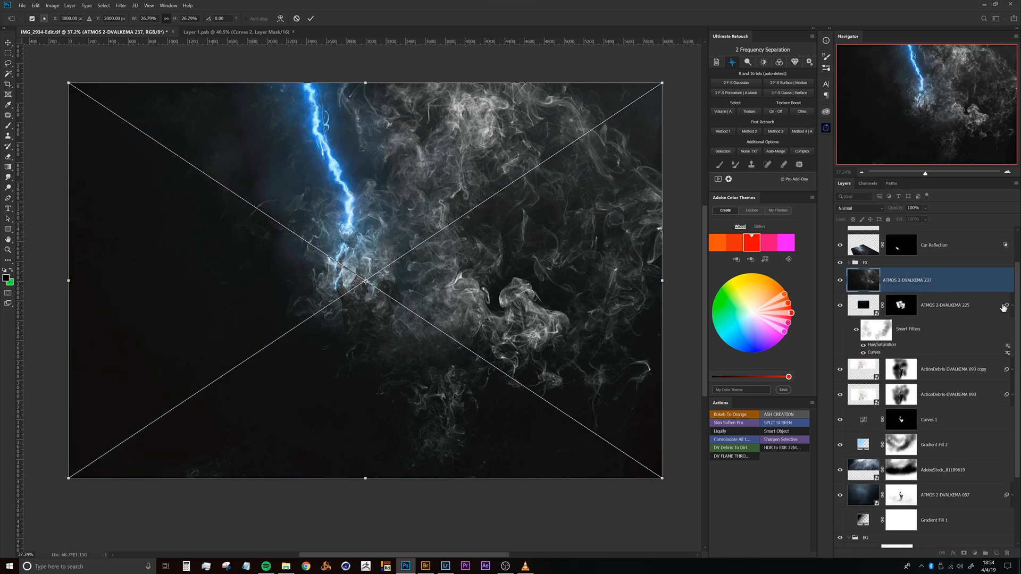
key(Return)
click(971, 304)
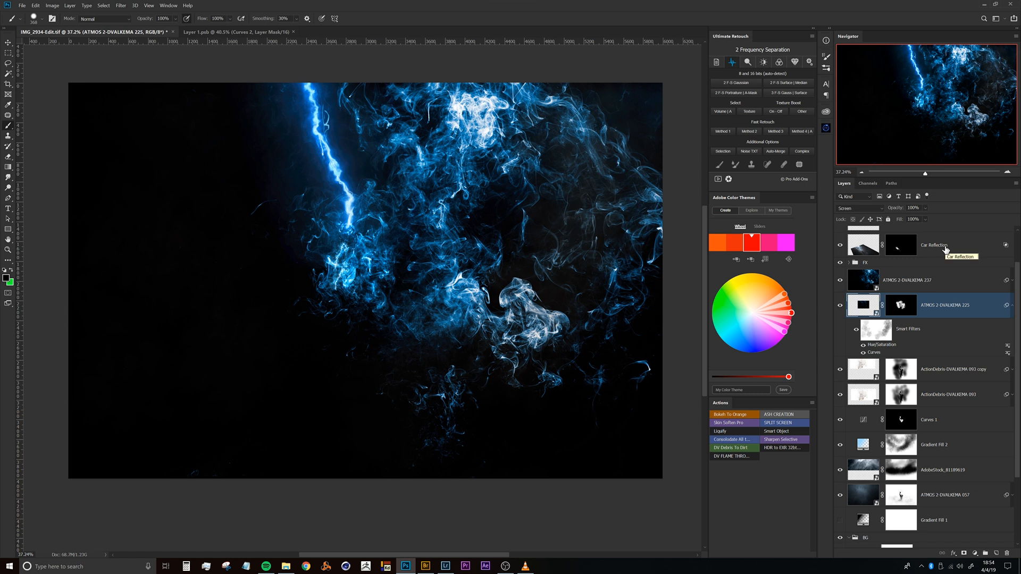
- Set the blend mode of the ATMOS 2-DVALKEMA 237 layer to Screen
click(904, 281)
click(858, 209)
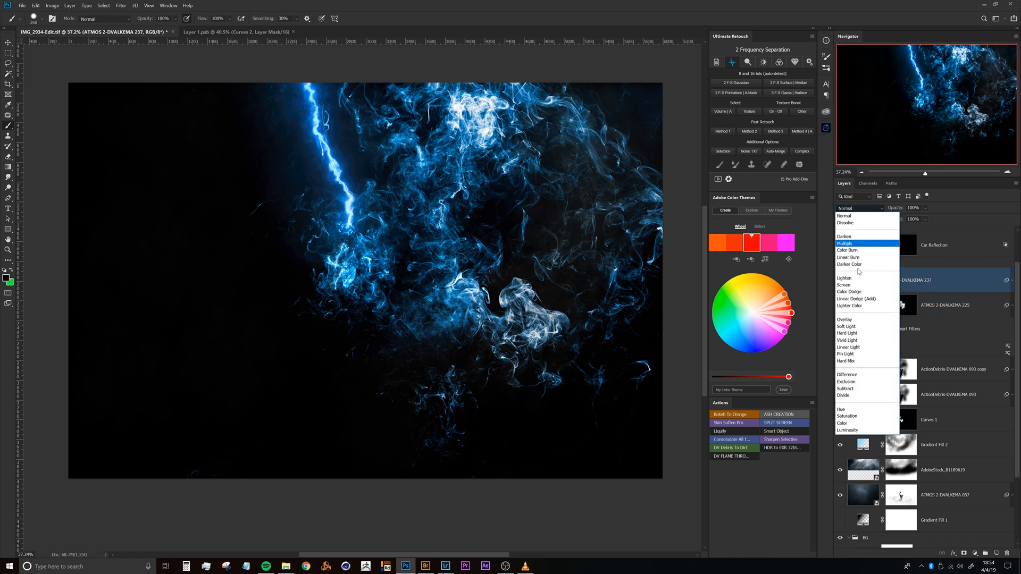
click(851, 283)
- Scale the ATMOS 2-DVALKEMA 237 smoke to about 10.6%, rotate it about -52.6° and position it around the couple's torsos and legs
key(ctrl+t)
drag(662, 81, 551, 157)
drag(492, 280, 417, 352)
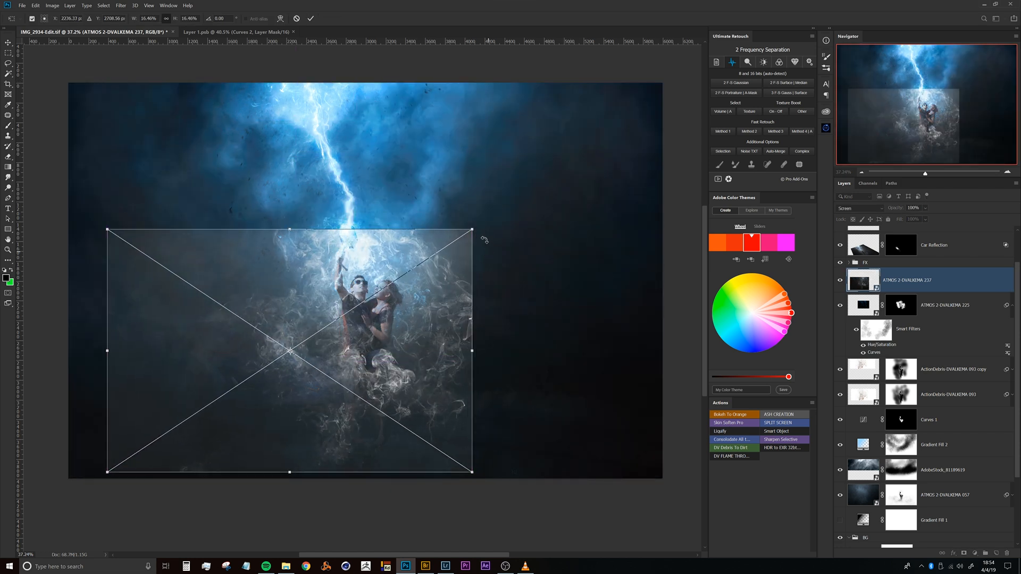
drag(481, 223, 341, 152)
drag(332, 318, 384, 354)
drag(491, 228, 453, 231)
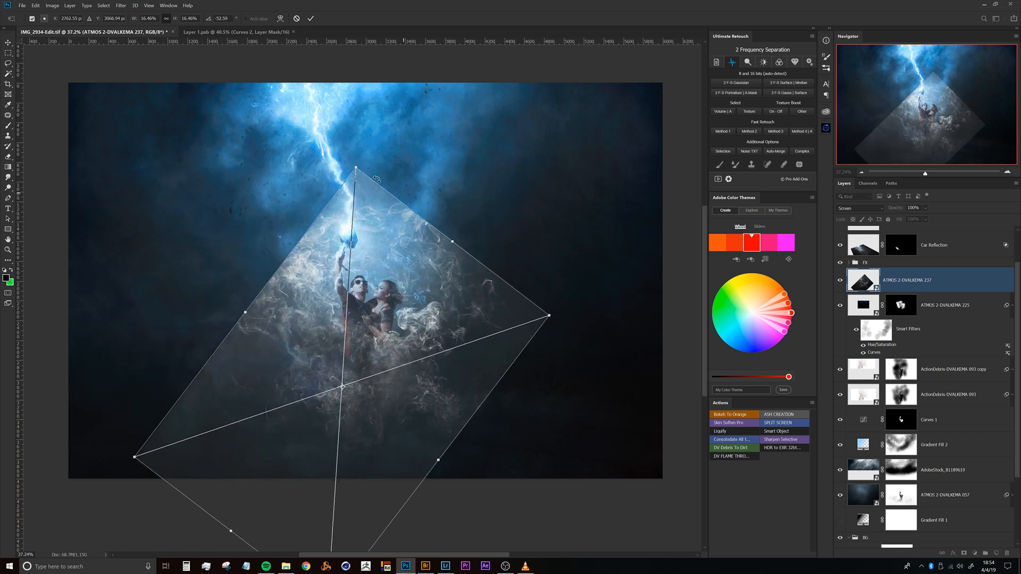
drag(550, 314, 476, 340)
drag(398, 335, 401, 349)
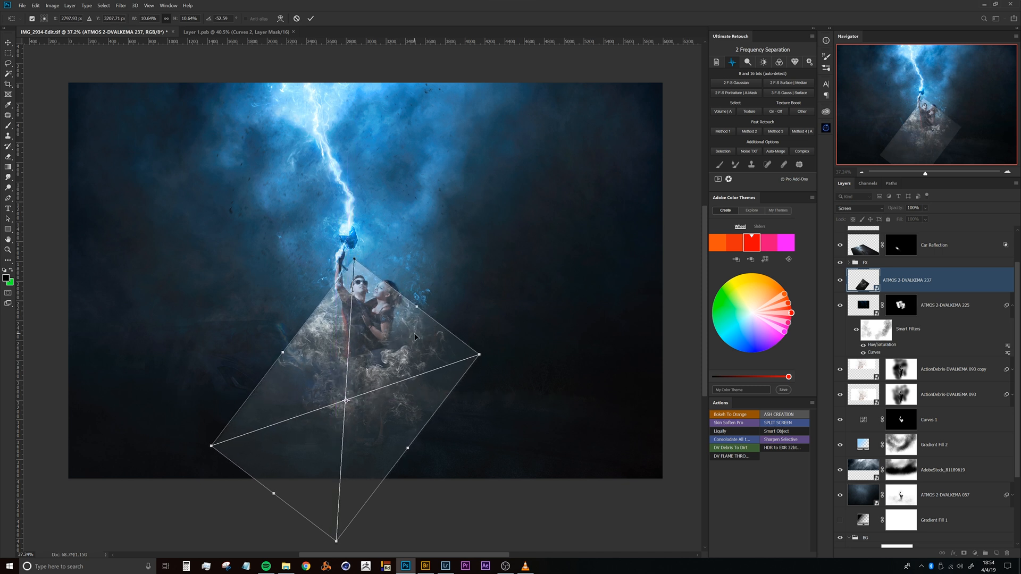
key(Return)
key(b)
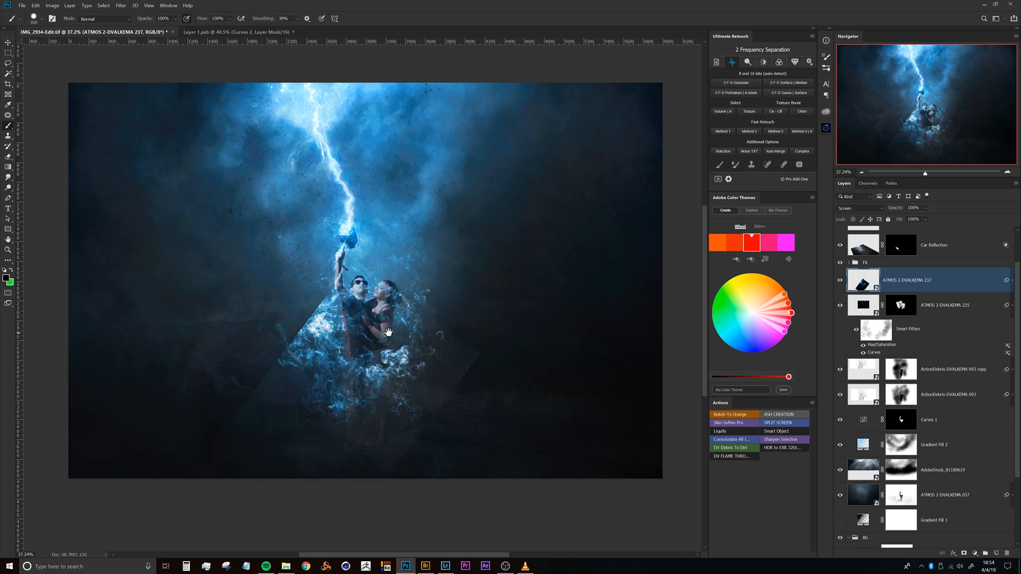
- Apply Levels to the ATMOS 2-DVALKEMA 237 layer, raising the black input level and setting the midtones to 0.76
drag(378, 322, 399, 286)
key(ctrl+r)
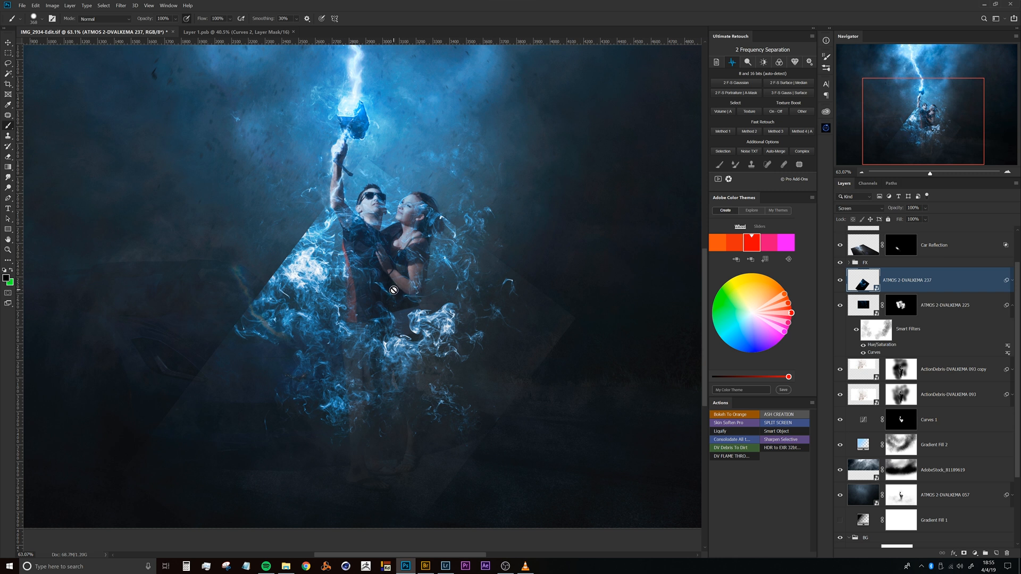
key(ctrl+l)
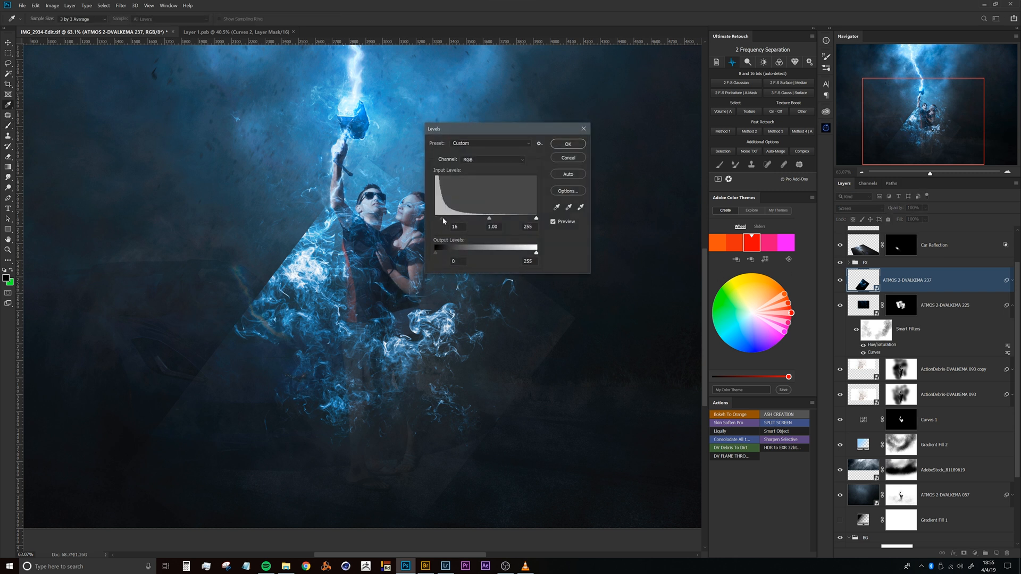
drag(451, 219, 485, 219)
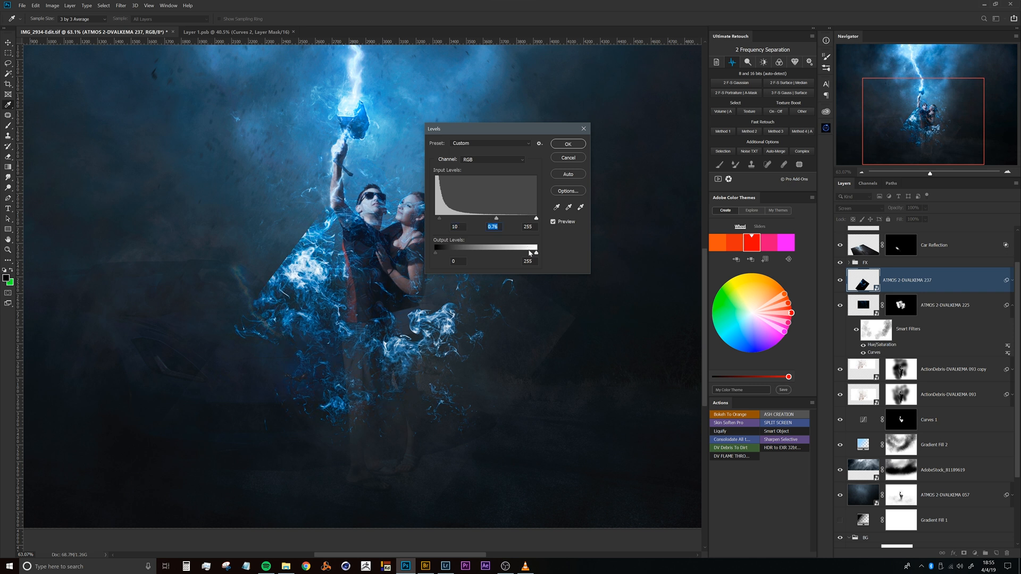
mouse_move(528, 257)
mouse_down()
mouse_move(507, 258)
mouse_move(531, 256)
mouse_up()
drag(439, 219, 441, 220)
click(560, 148)
key(b)
- Add a black mask to the ATMOS 2-DVALKEMA 237 layer and paint it to reveal smoke only around the couple's waists and beside the woman
drag(457, 250, 466, 211)
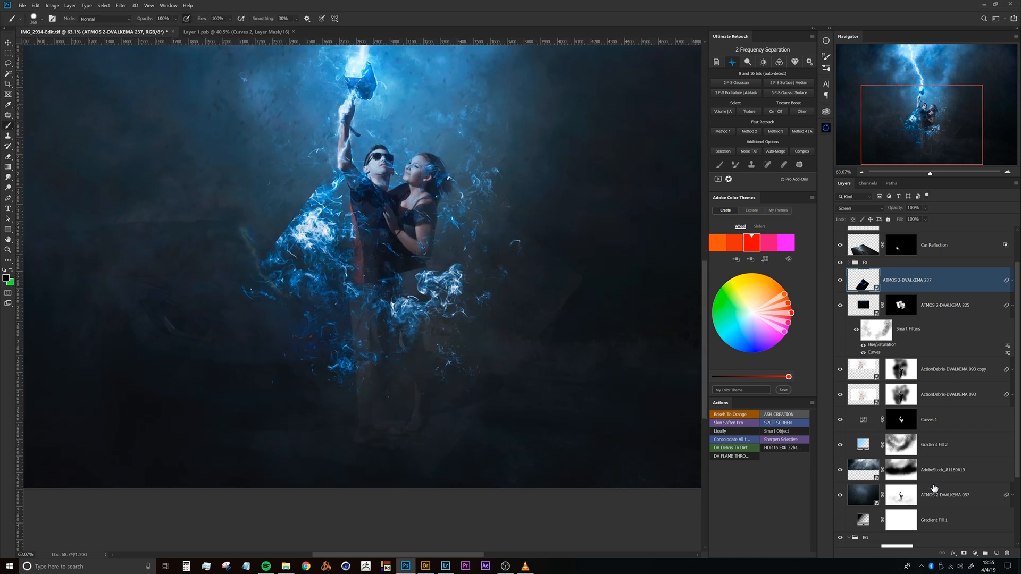
alt+click(965, 557)
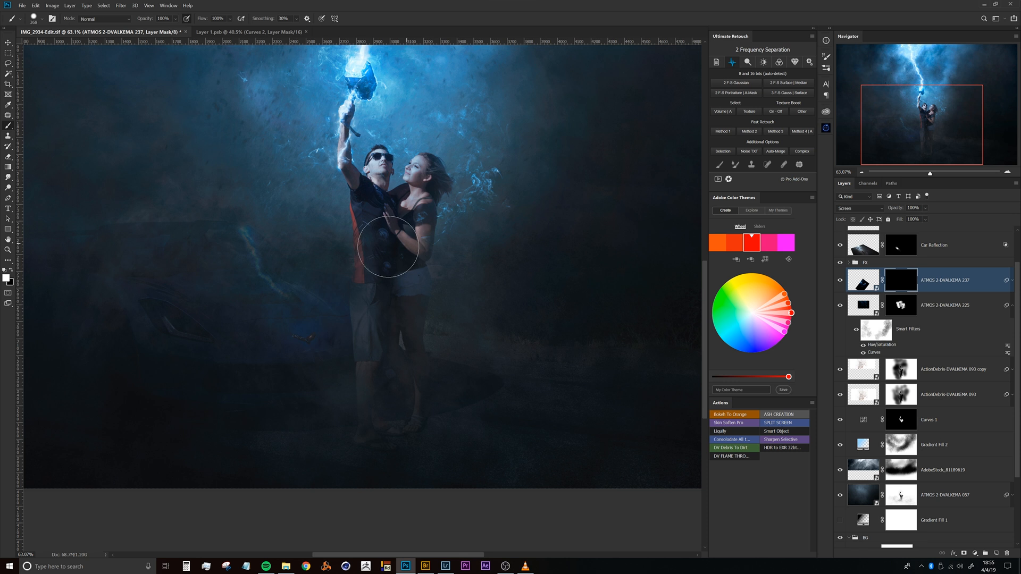
mouse_move(380, 269)
mouse_down()
mouse_move(342, 276)
mouse_move(380, 266)
mouse_move(405, 109)
mouse_up()
mouse_move(376, 292)
mouse_down()
mouse_move(416, 292)
mouse_move(452, 256)
mouse_up()
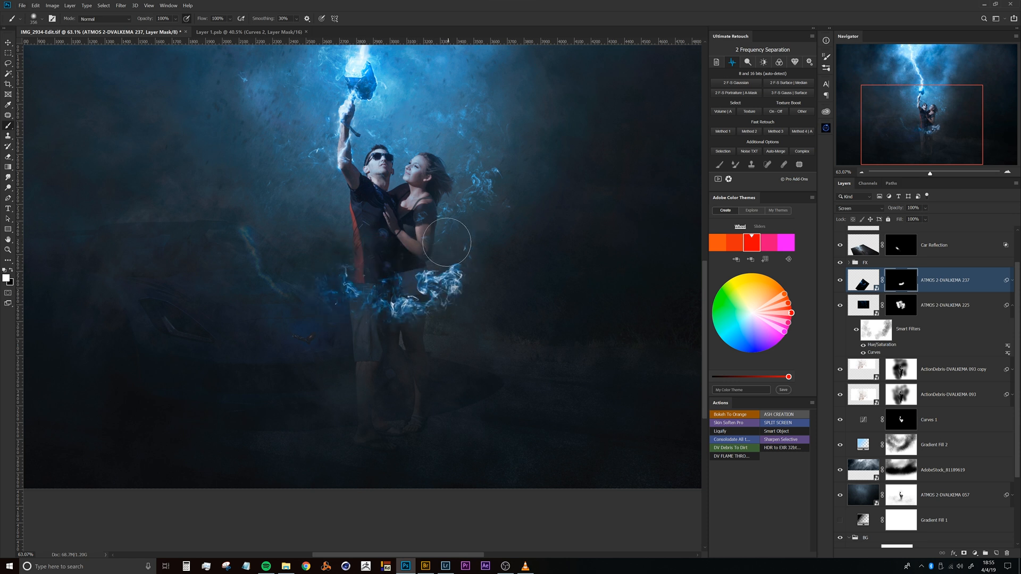
mouse_move(448, 205)
mouse_down()
mouse_move(465, 224)
mouse_move(431, 287)
mouse_move(359, 286)
mouse_move(336, 223)
mouse_move(347, 208)
mouse_move(316, 226)
mouse_move(353, 295)
mouse_up()
key(x)
mouse_move(269, 257)
mouse_down()
mouse_move(283, 221)
mouse_move(316, 194)
mouse_move(277, 246)
mouse_move(348, 201)
mouse_move(282, 243)
mouse_move(332, 203)
mouse_move(346, 219)
mouse_move(326, 234)
mouse_up()
- Delete the ATMOS 2-DVALKEMA 237 smoke layer
scroll(412, 242, down, 3)
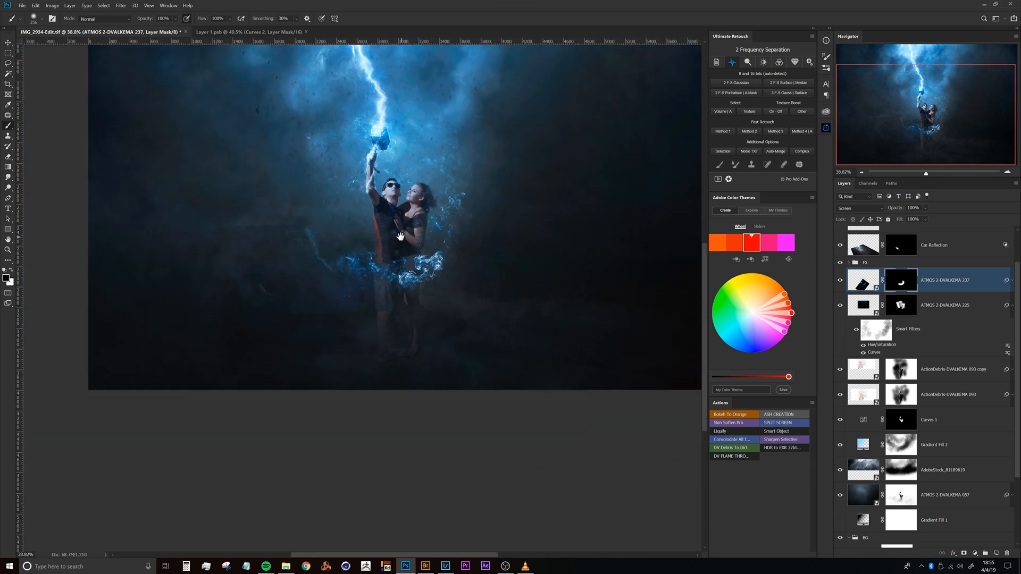
key(Delete)
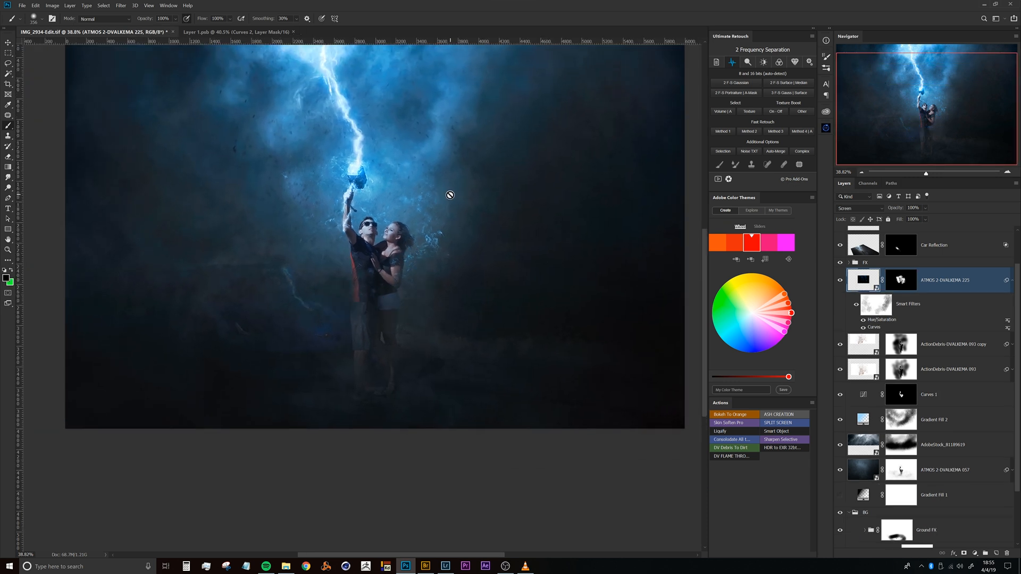
- Switch to Adobe Bridge and browse the ATMOS 2 folder for another smoke image, checking the candidates against the Photoshop composite
click(426, 567)
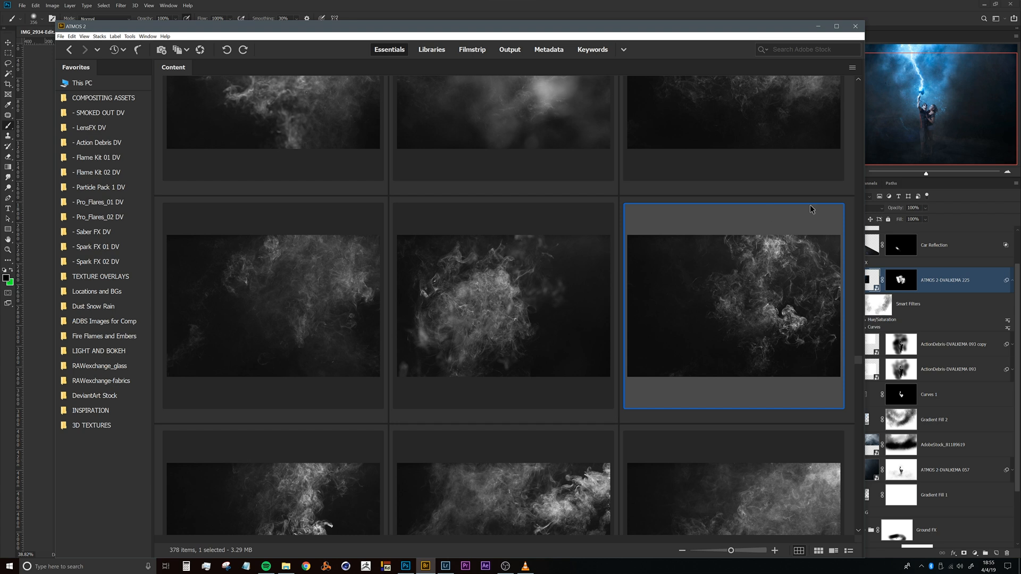
scroll(855, 356, down, 5)
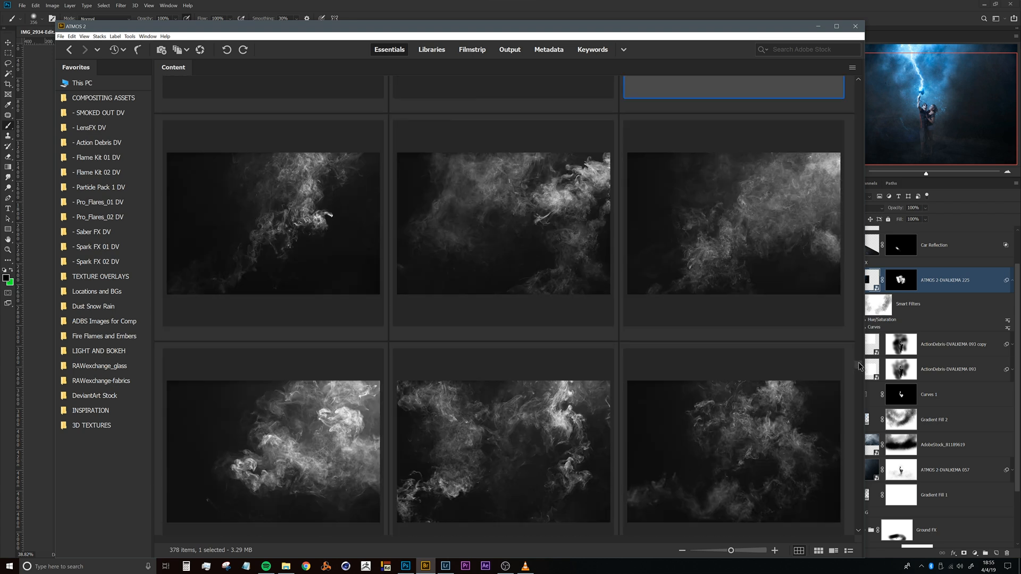
scroll(859, 365, down, 5)
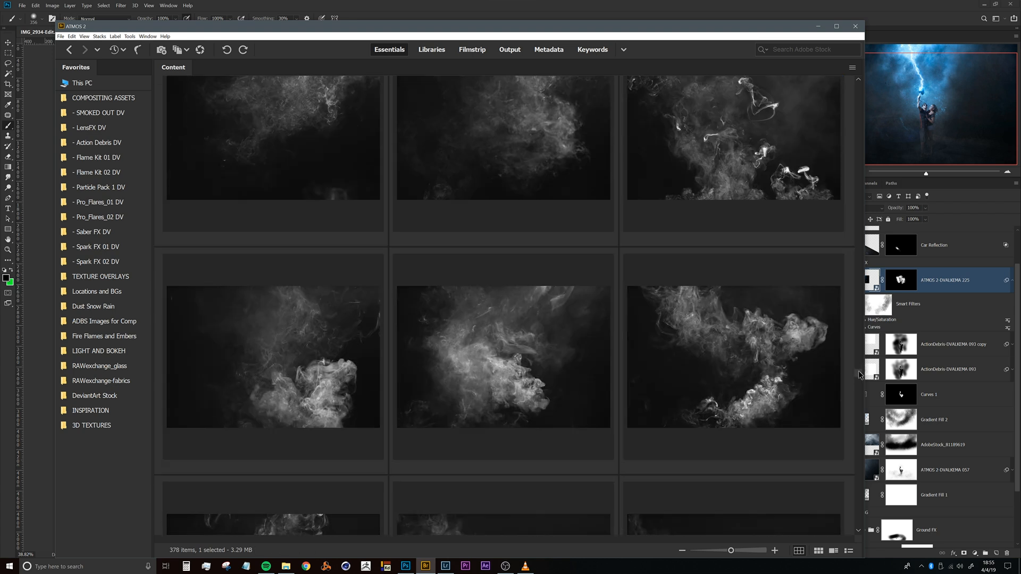
scroll(858, 382, down, 5)
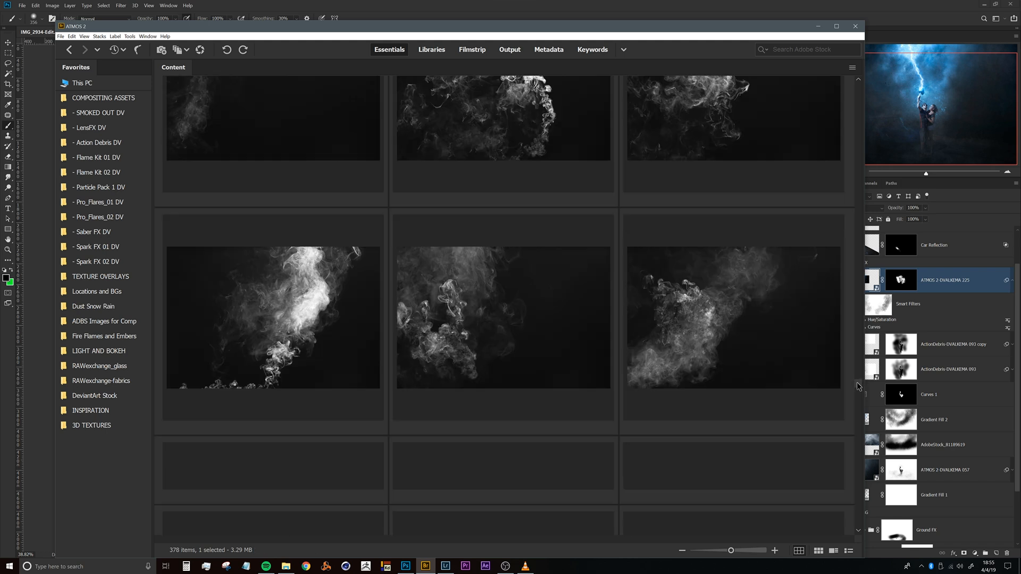
scroll(858, 389, up, 1)
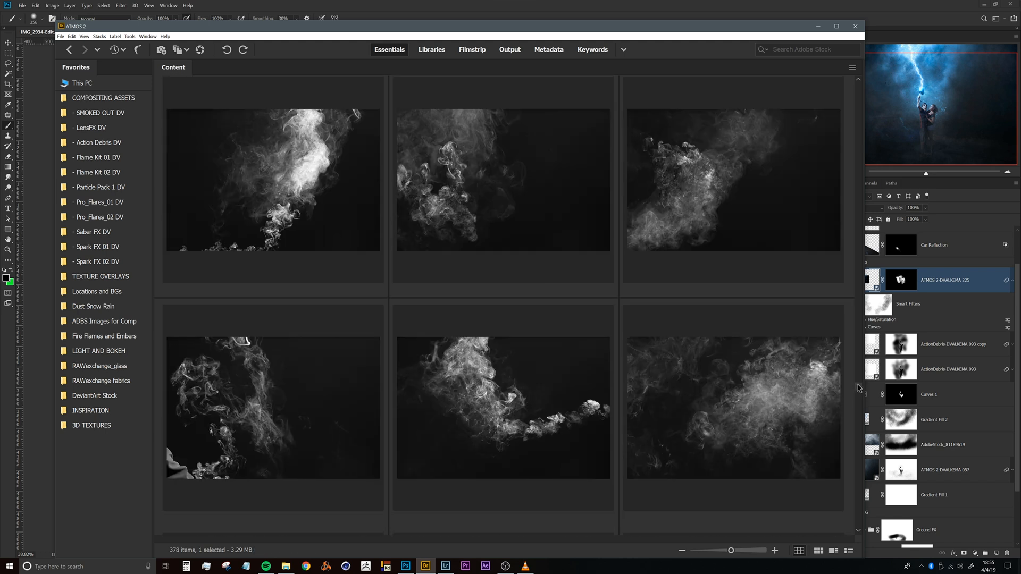
scroll(859, 389, down, 8)
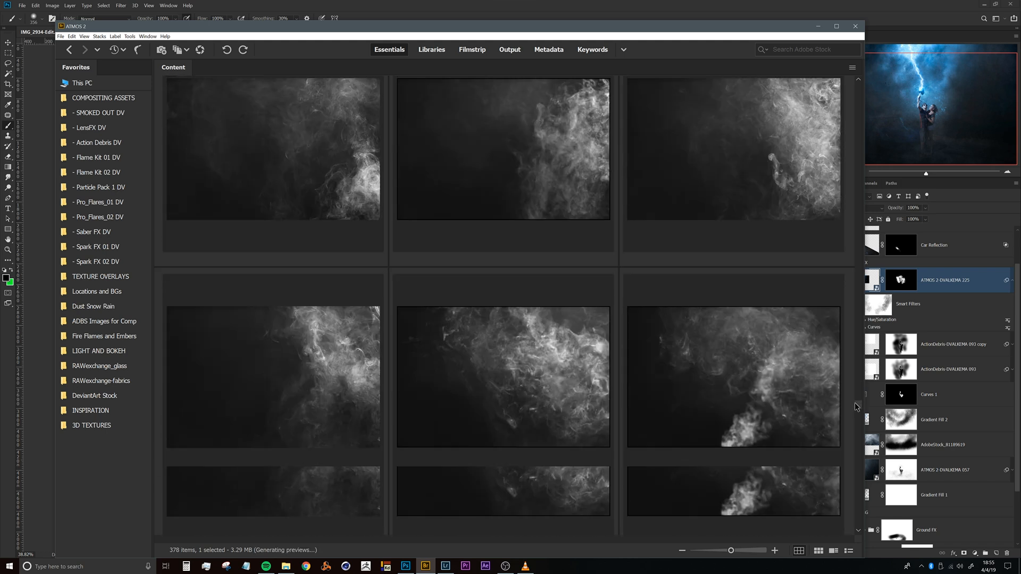
scroll(855, 415, down, 10)
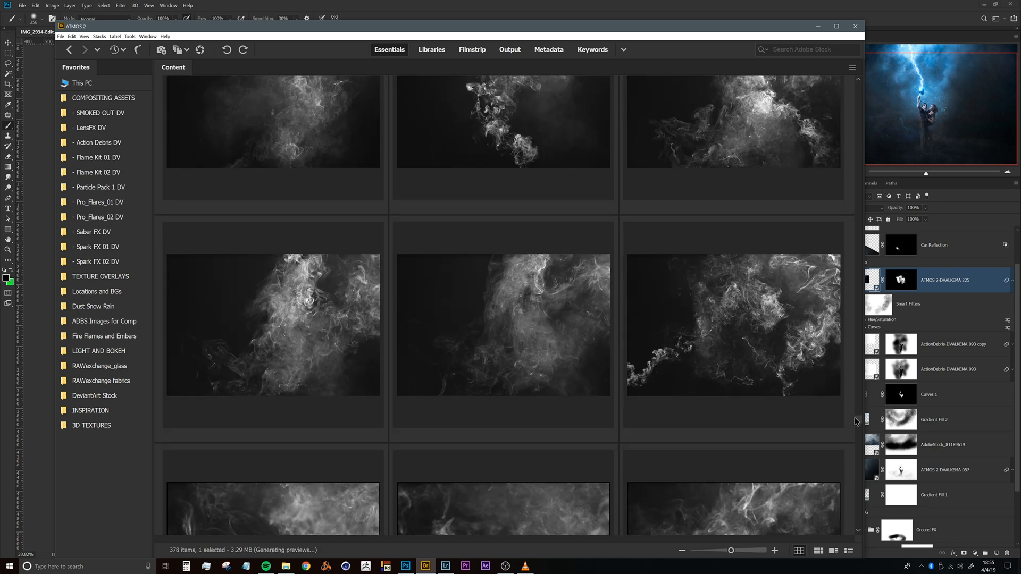
scroll(855, 425, up, 2)
scroll(856, 424, up, 1)
scroll(857, 424, down, 1)
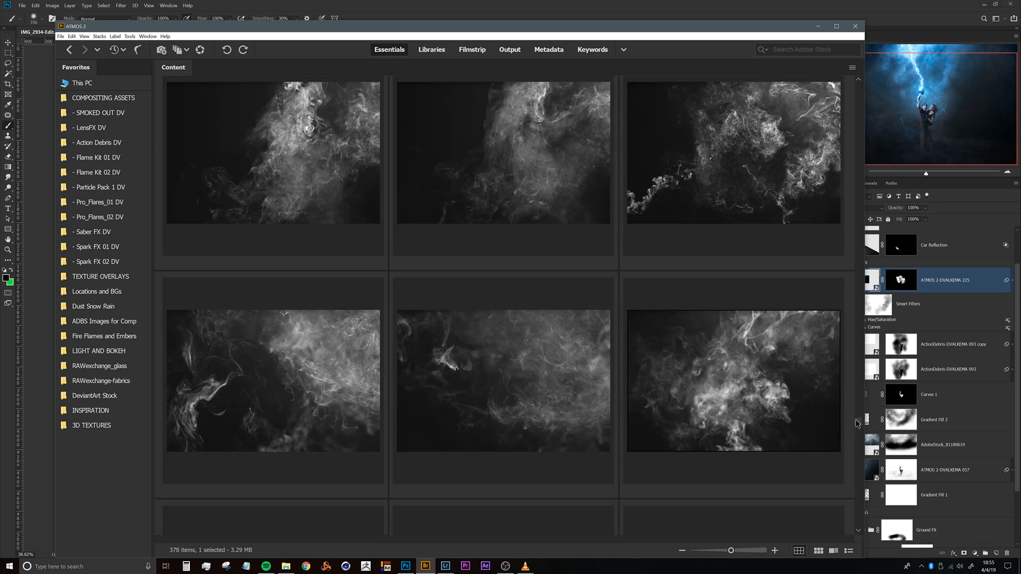
scroll(857, 424, down, 8)
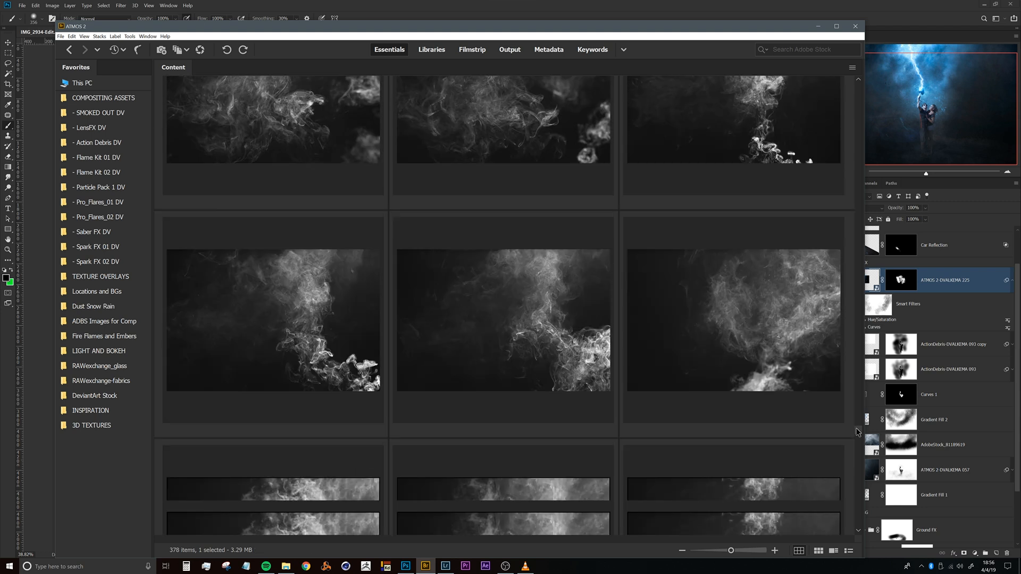
scroll(857, 435, down, 8)
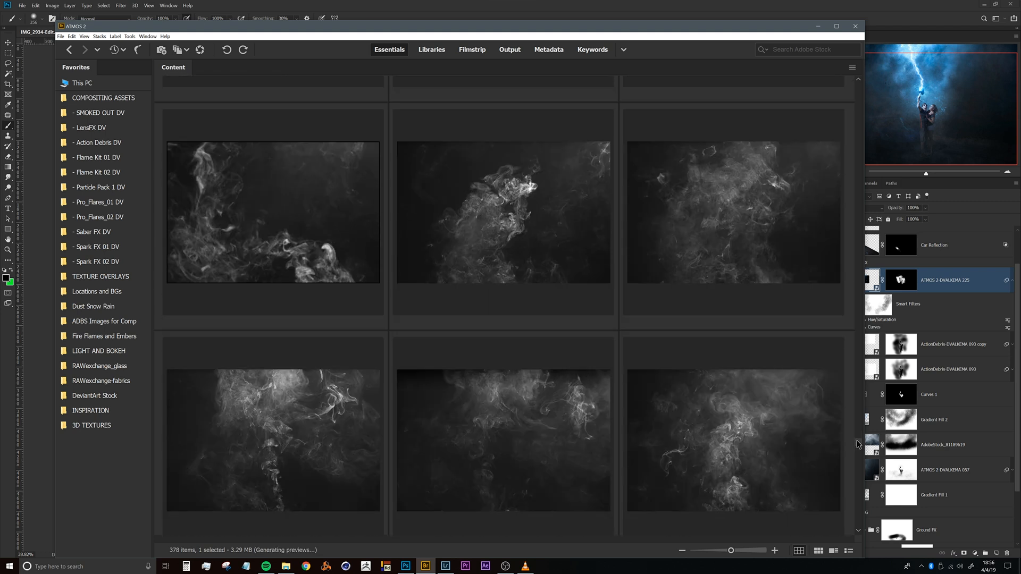
scroll(858, 458, down, 8)
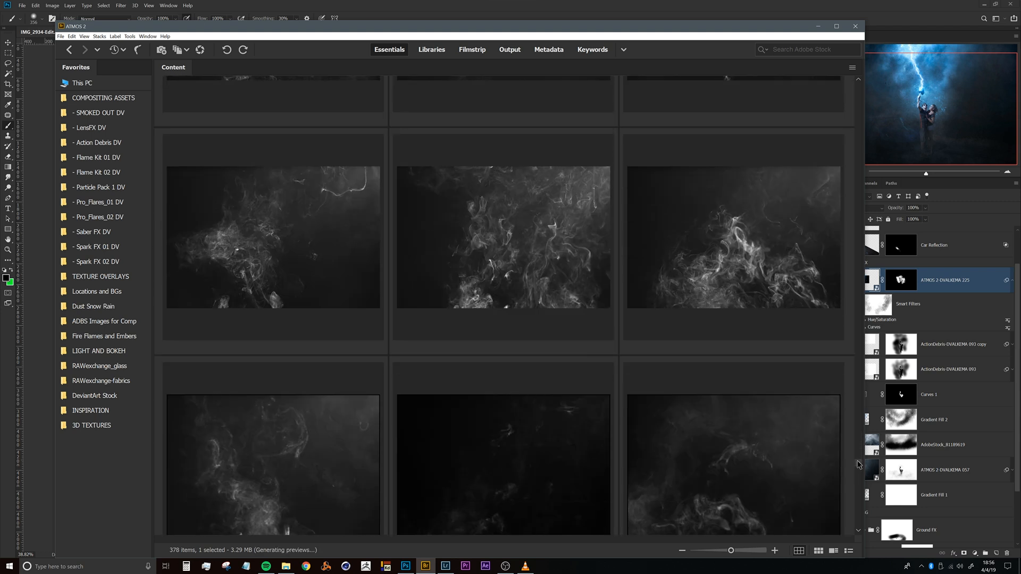
scroll(858, 468, down, 1)
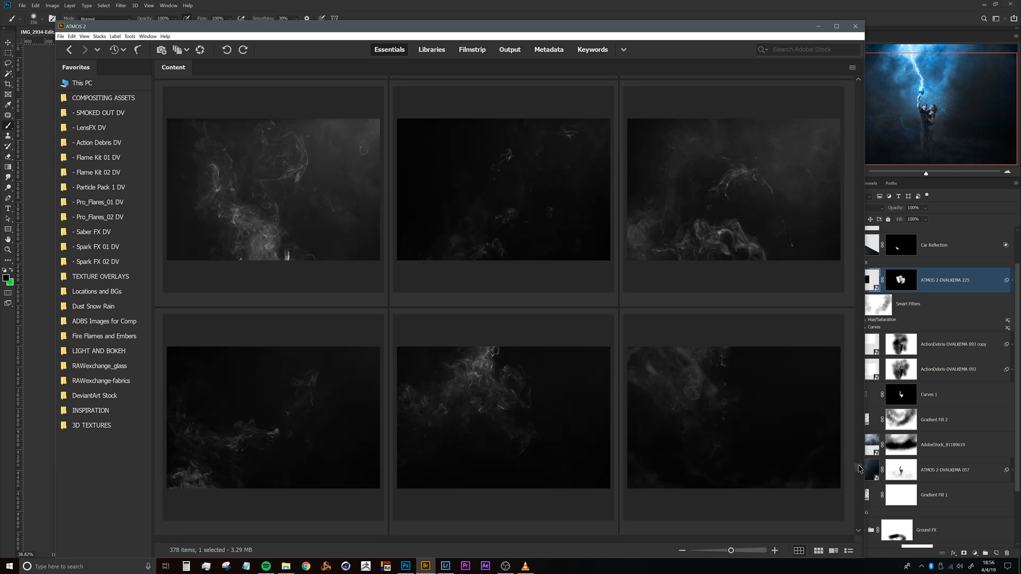
scroll(861, 468, down, 2)
drag(861, 470, 865, 459)
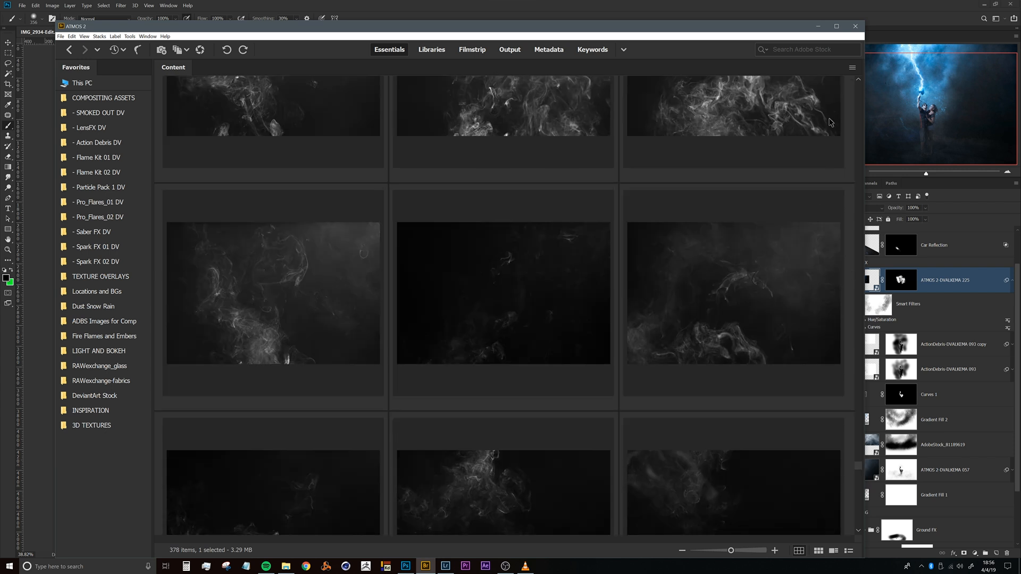
click(901, 20)
drag(503, 215, 418, 248)
scroll(487, 262, down, 2)
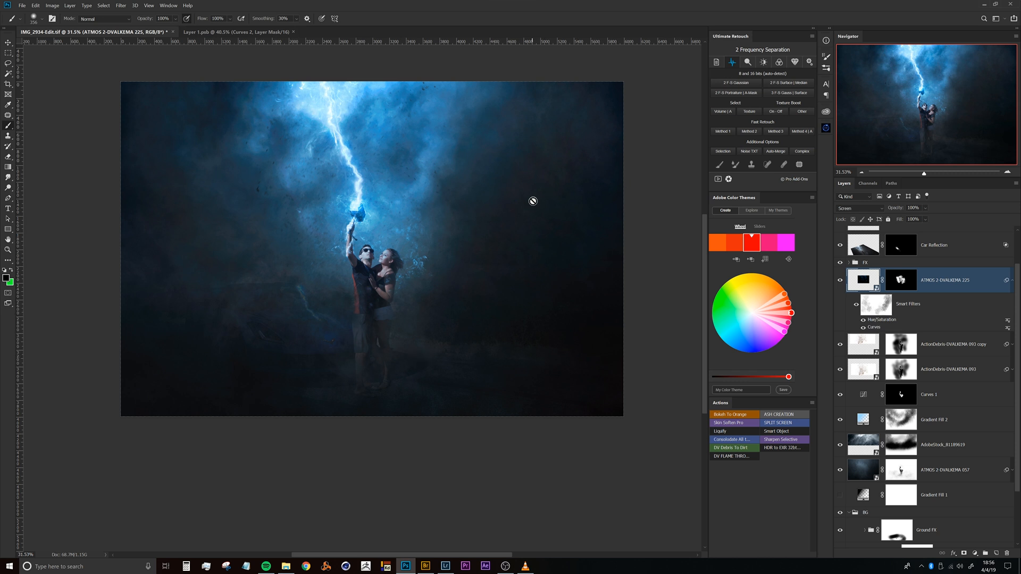
- Return to the ATMOS 2 folder in Bridge and preview two faint, dark smoke images at full screen
click(428, 565)
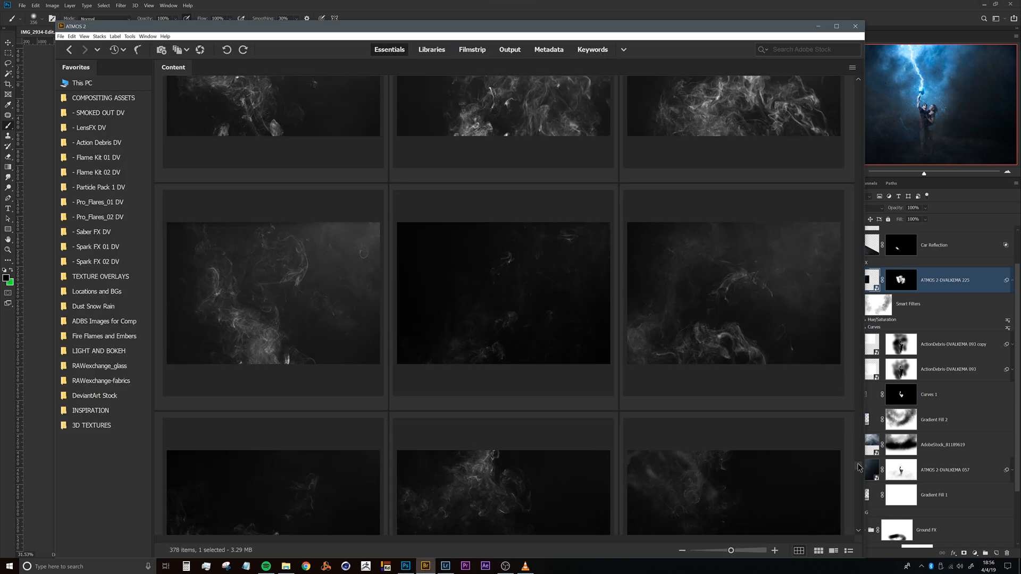
click(743, 352)
key(space)
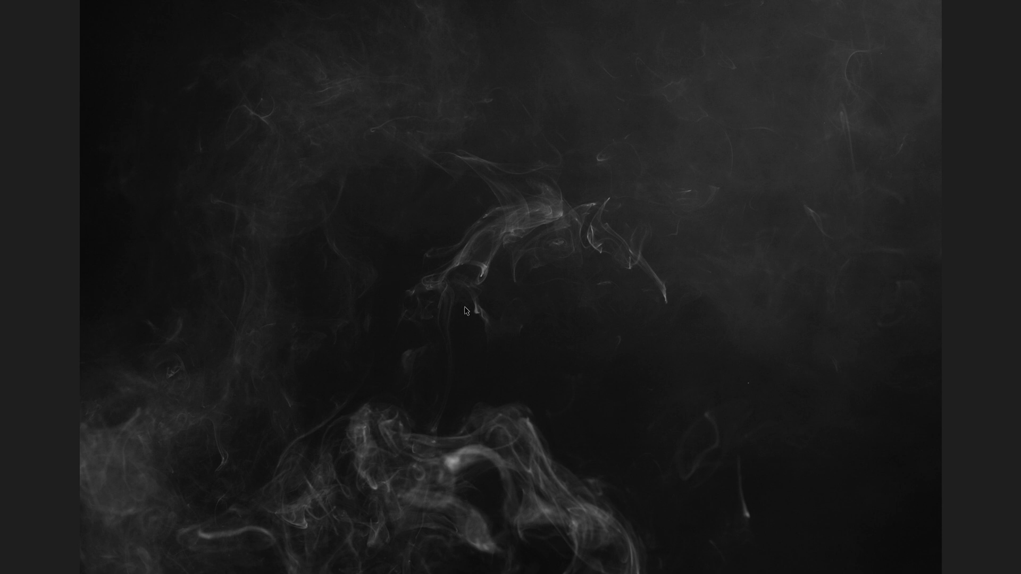
key(space)
drag(860, 468, 858, 515)
click(729, 287)
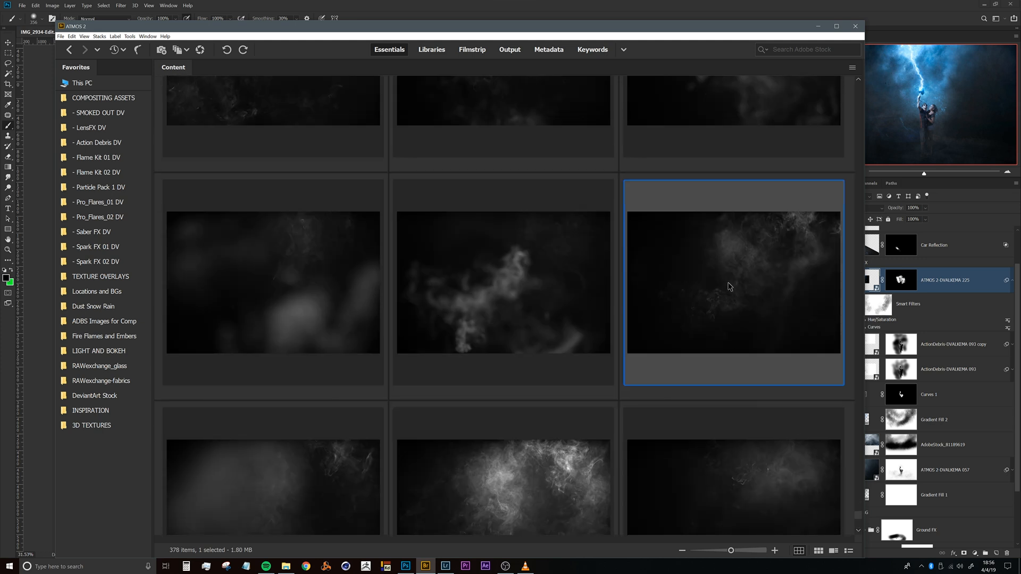
key(space)
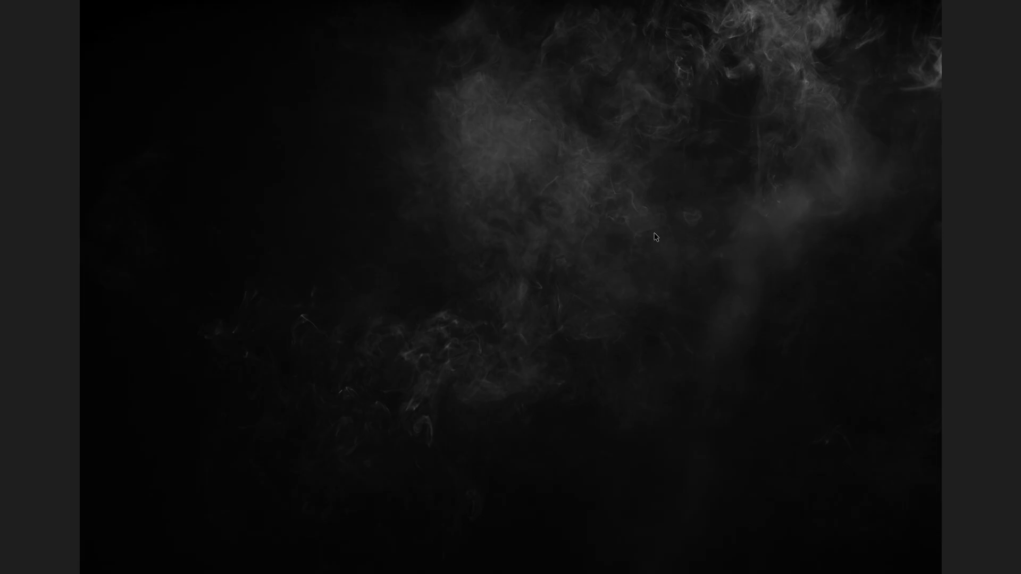
key(space)
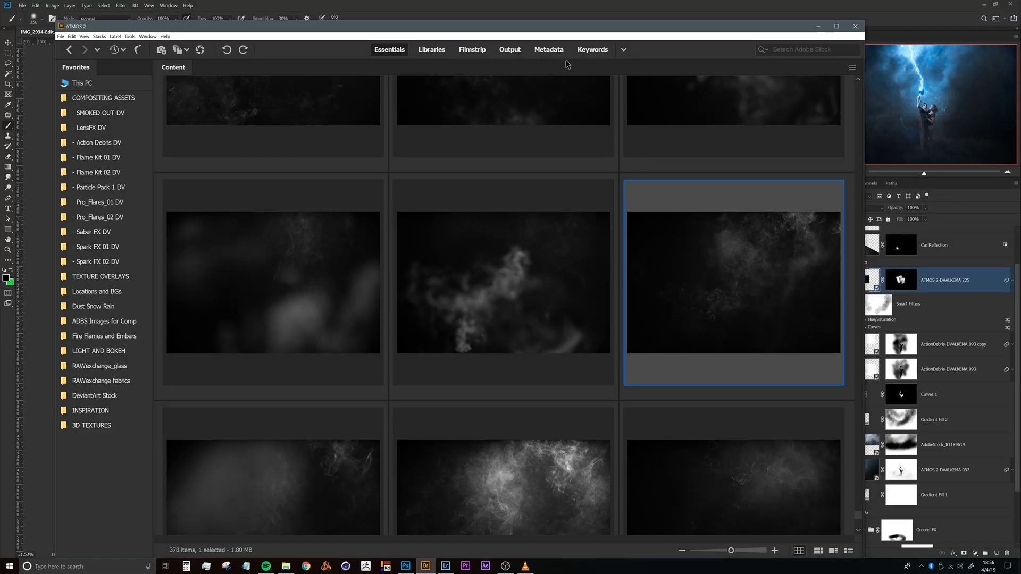
- Place the ATMOS 2-DVALKEMA 369 smoke image full-frame in the Photoshop composite, directly above the ATMOS 2-DVALKEMA 225 layer
drag(570, 28, 571, 205)
drag(707, 415, 521, 189)
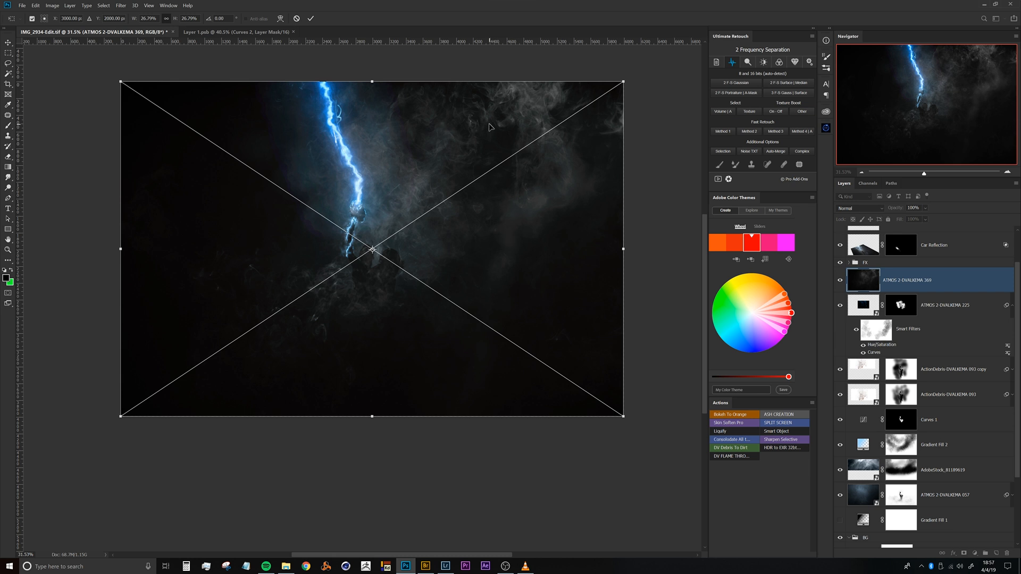
key(b)
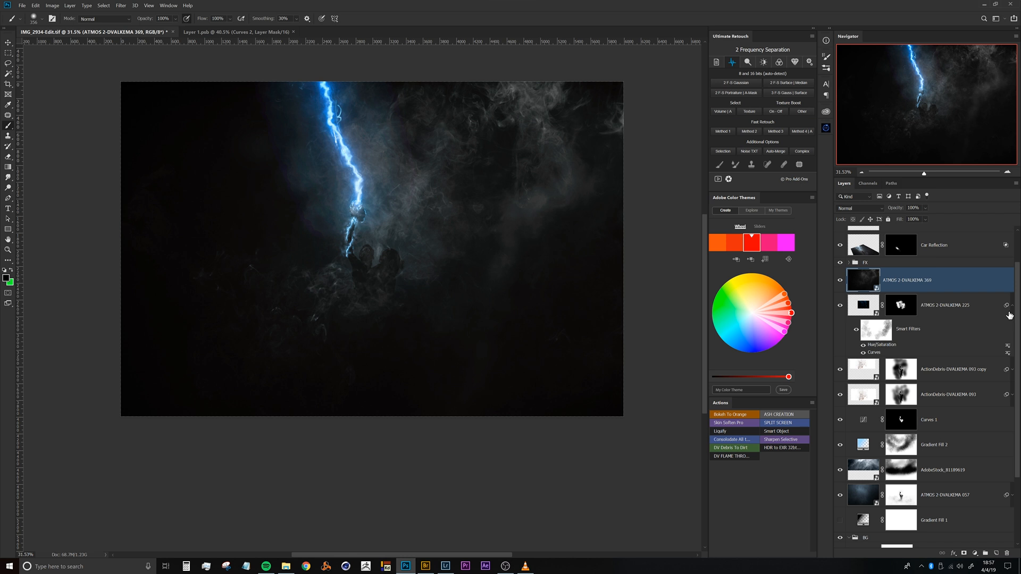
- Copy the Hue/Saturation and Curves smart filters from ATMOS 2-DVALKEMA 225 to ATMOS 2-DVALKEMA 369 and set its blend mode to Screen
click(984, 307)
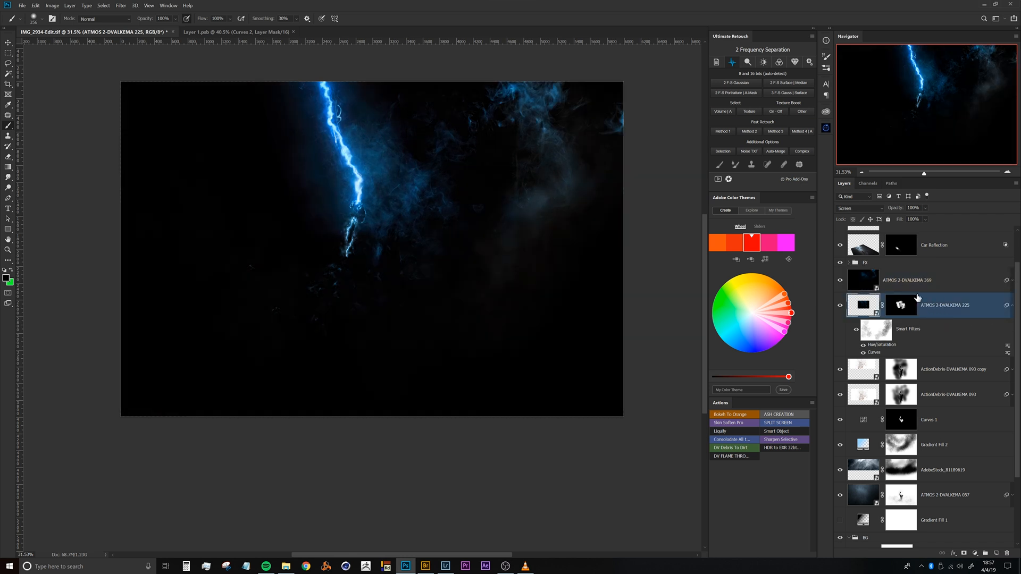
click(936, 283)
click(859, 208)
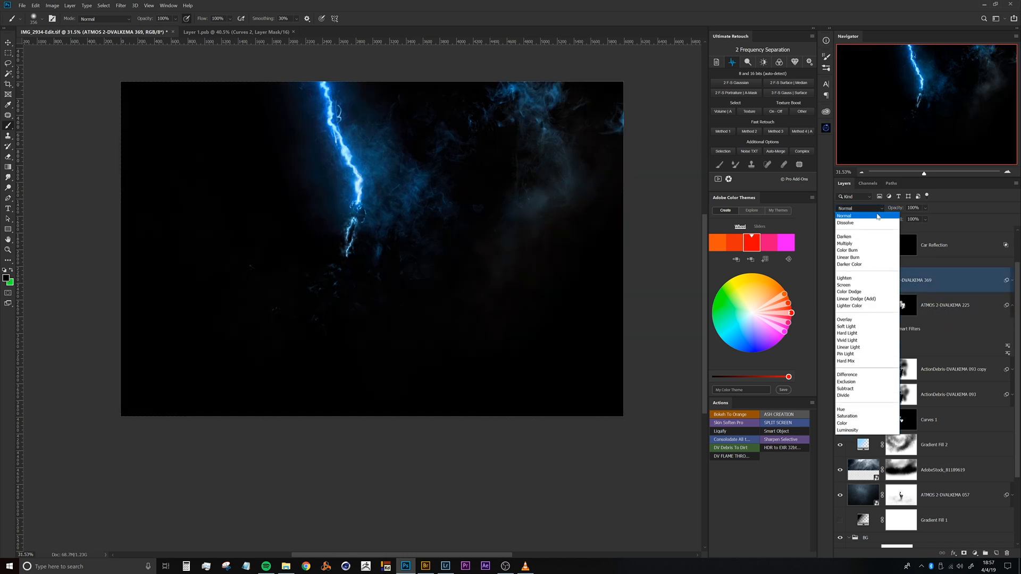
click(853, 281)
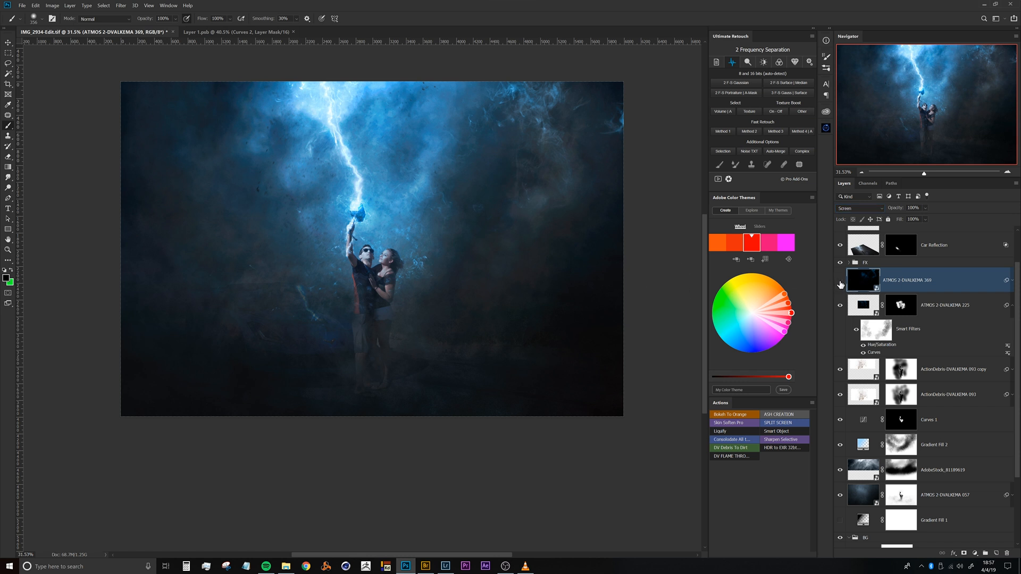
- Compare the composite with and without the ATMOS 2-DVALKEMA 369 smoke and delete that layer
click(840, 285)
click(840, 283)
mouse_move(541, 284)
mouse_down()
mouse_move(564, 268)
mouse_move(539, 272)
mouse_move(546, 302)
mouse_up()
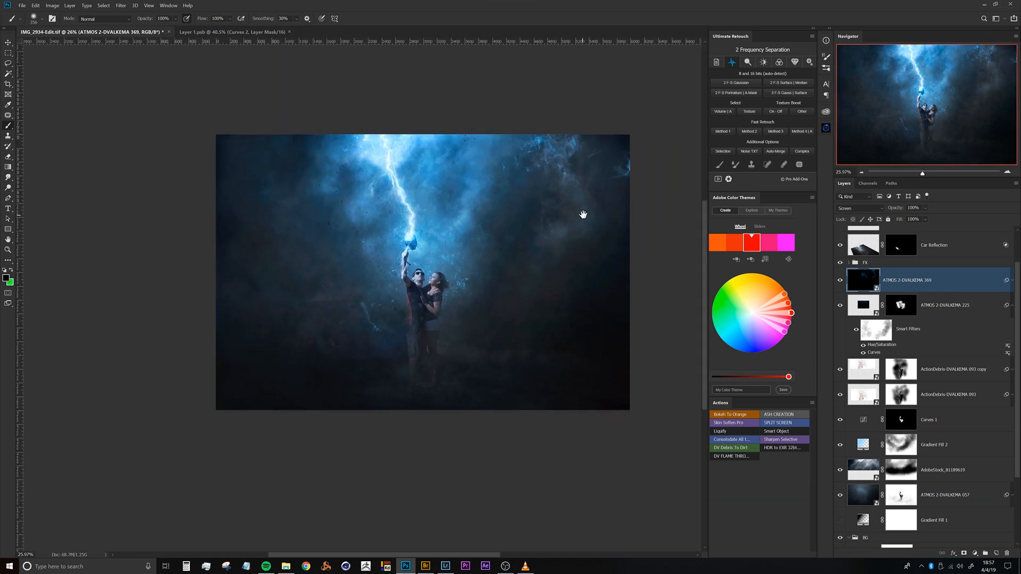
click(840, 281)
drag(554, 129, 564, 145)
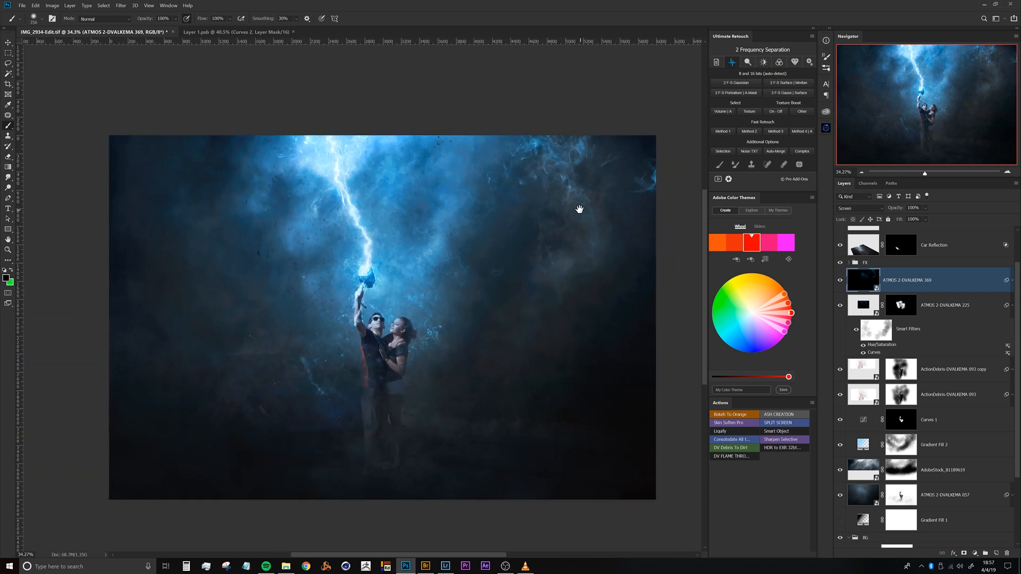
drag(580, 210, 575, 207)
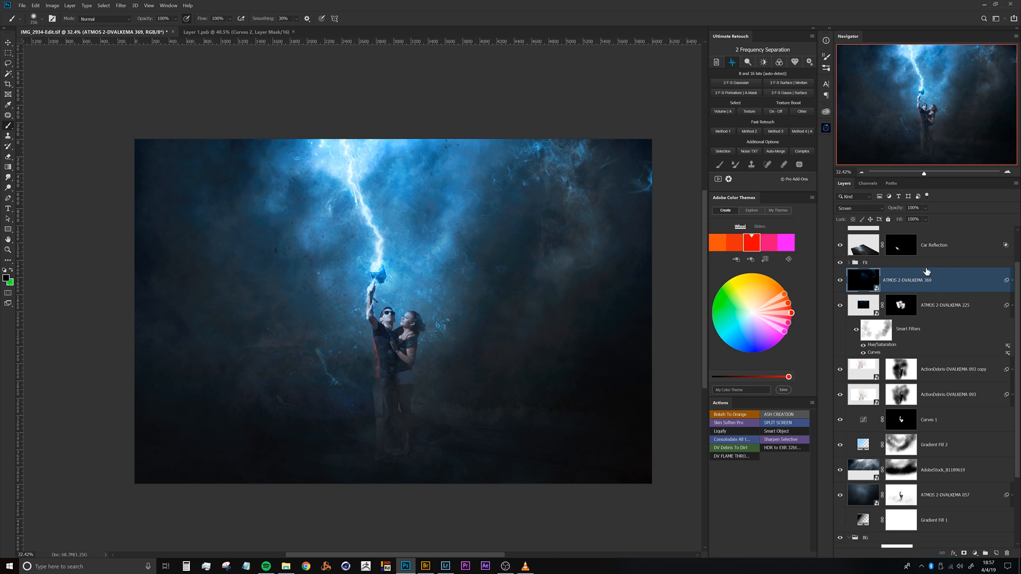
key(Delete)
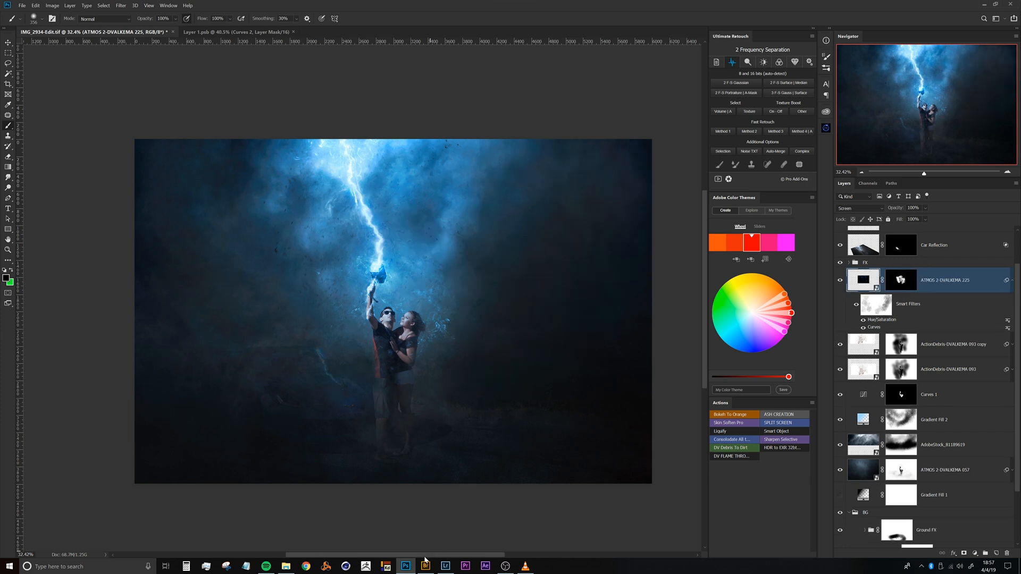
- Place DOF Smoke_dvalkema_100 from Bridge's SMOKED OUT DV > DOF Smoke folder full-frame above the ATMOS 2-DVALKEMA 225 layer in Photoshop
click(426, 566)
drag(462, 213, 470, 18)
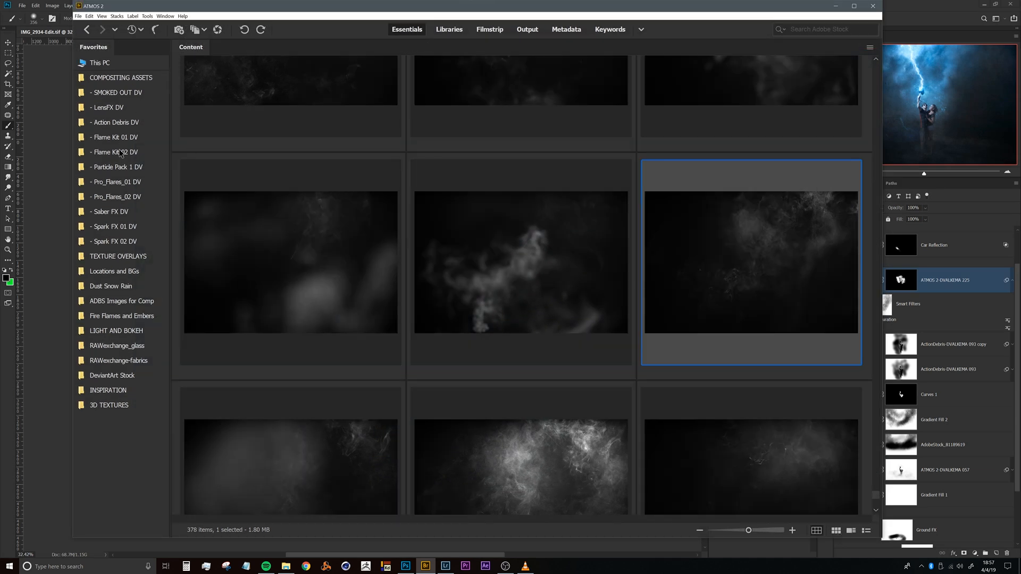
click(122, 93)
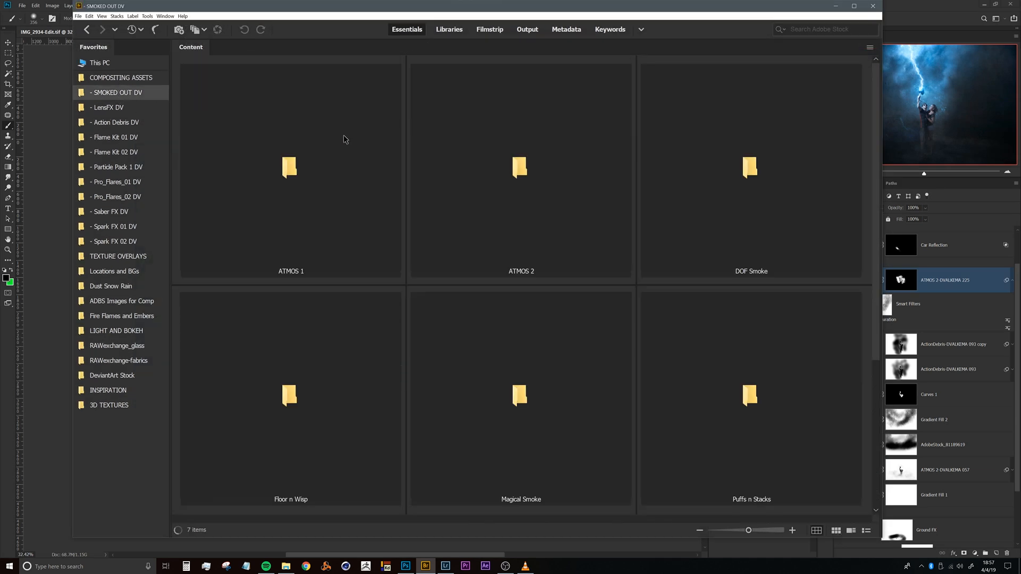
double_click(751, 168)
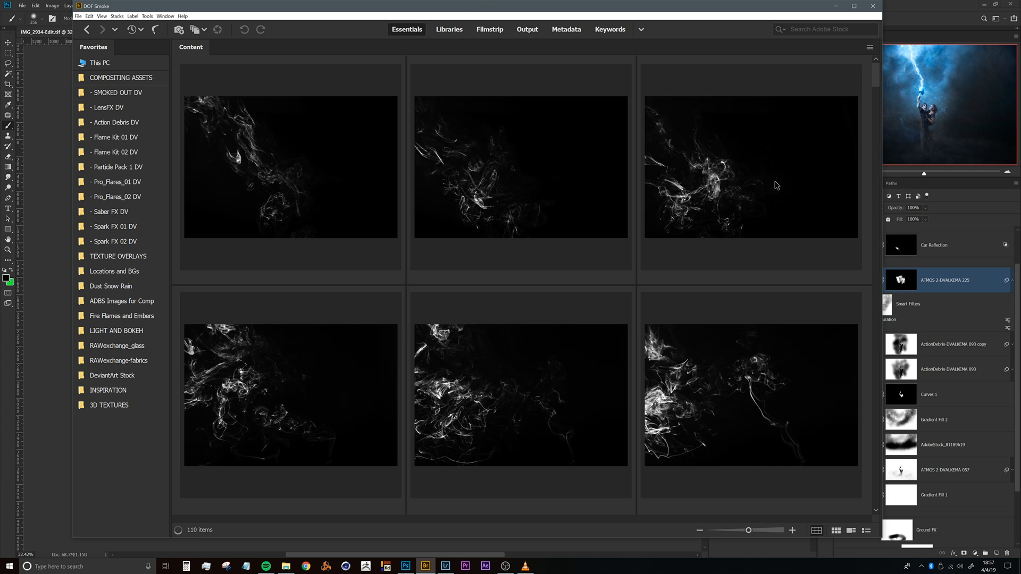
drag(875, 78, 870, 478)
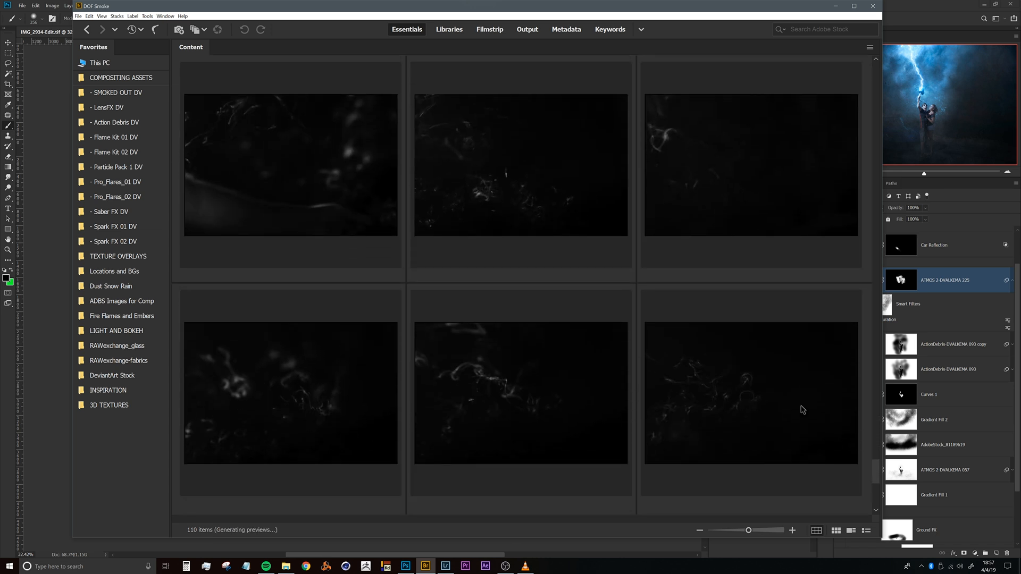
drag(349, 247, 409, 301)
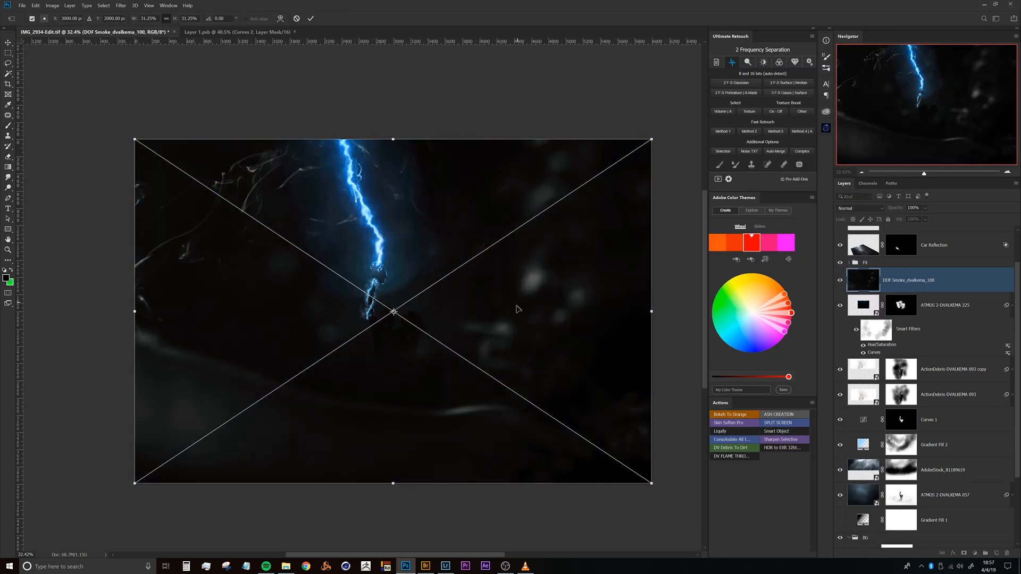
key(b)
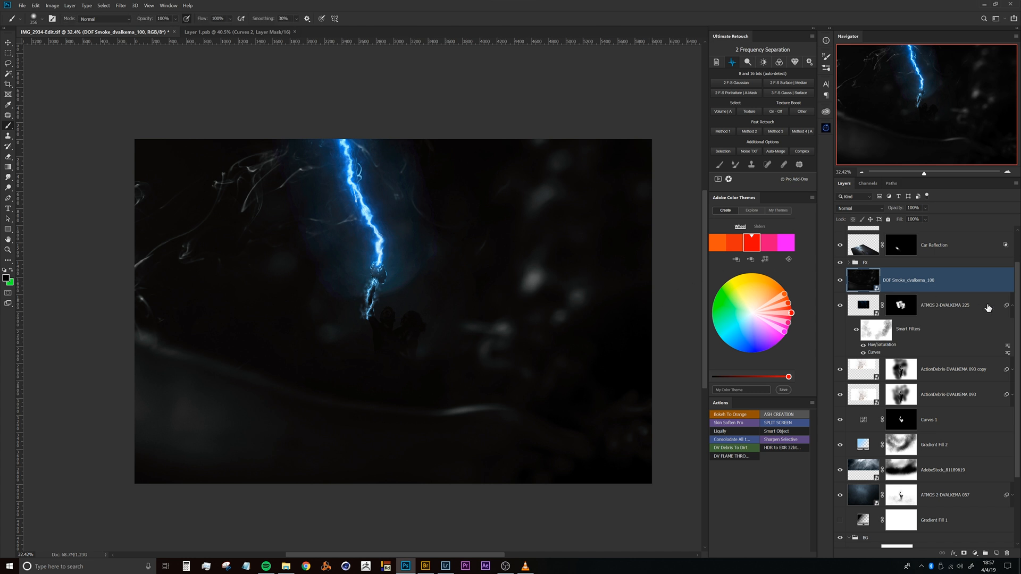
- Copy the Hue/Saturation and Curves smart filters from ATMOS 2-DVALKEMA 225 to DOF Smoke_dvalkema_100
drag(993, 284, 996, 285)
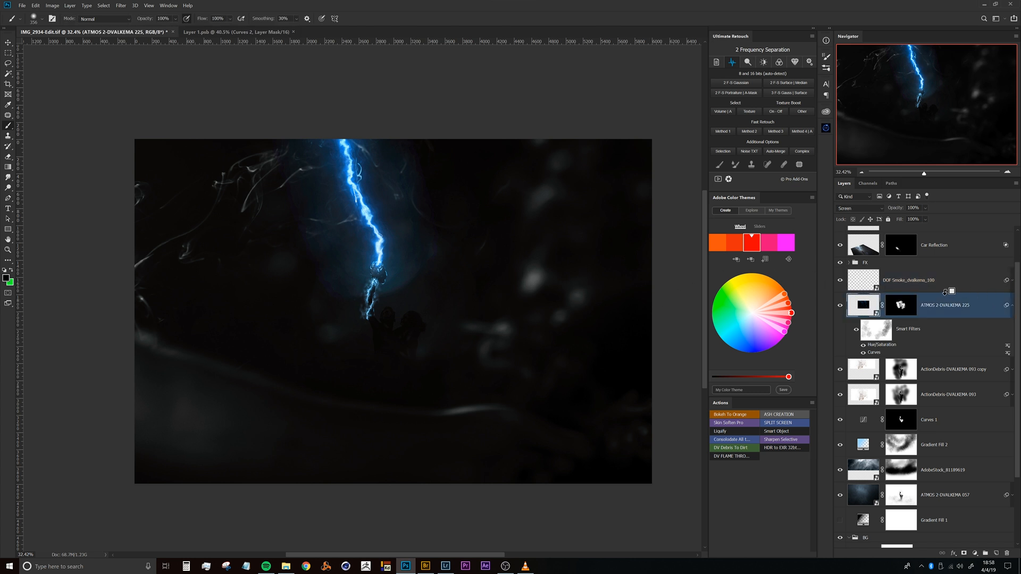
click(910, 283)
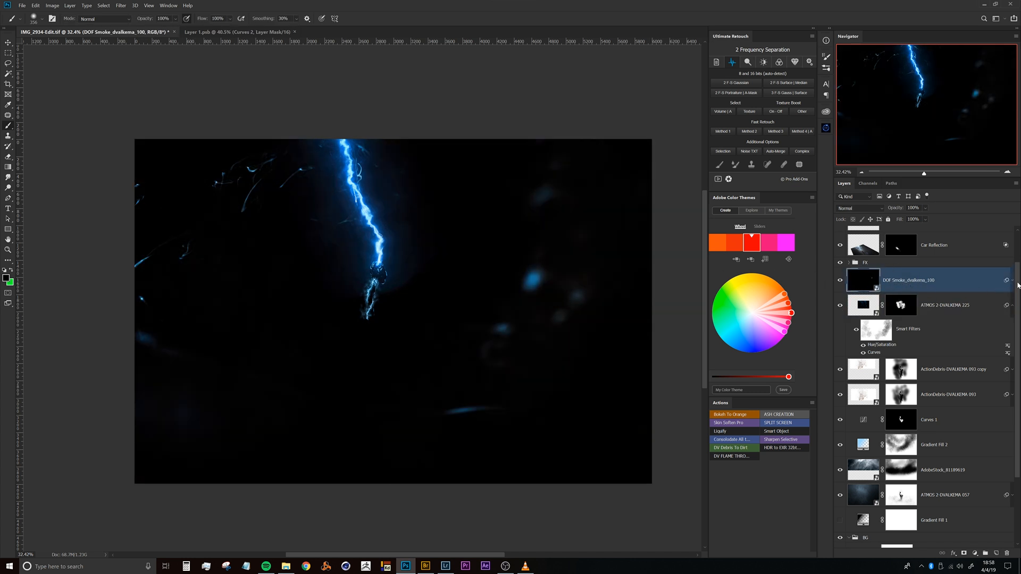
click(1011, 282)
- Brighten the DOF Smoke_dvalkema_100 Curves filter with a point at input 71, output 191 and a second point in the shadows
click(863, 328)
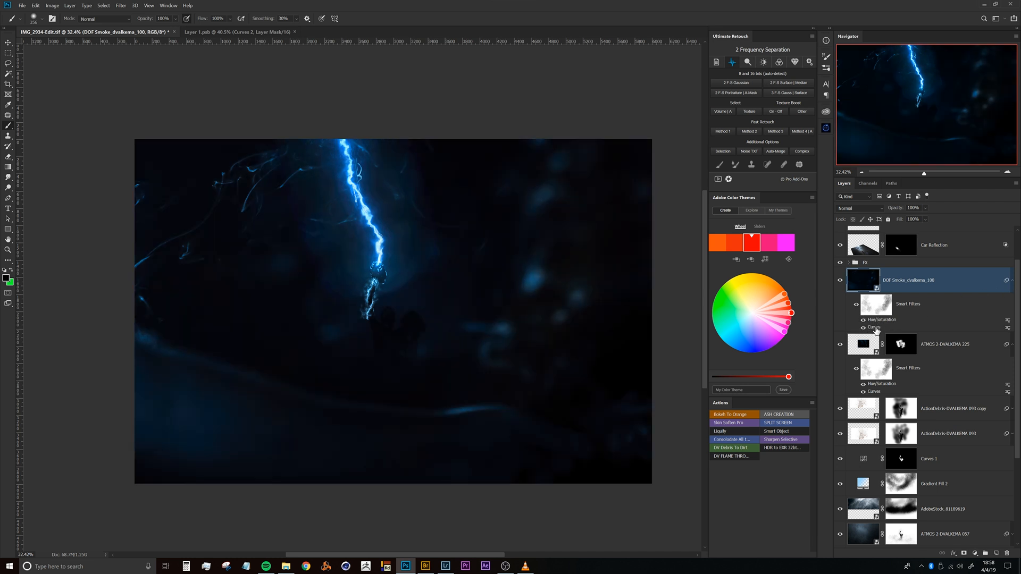
double_click(875, 327)
drag(512, 220, 531, 152)
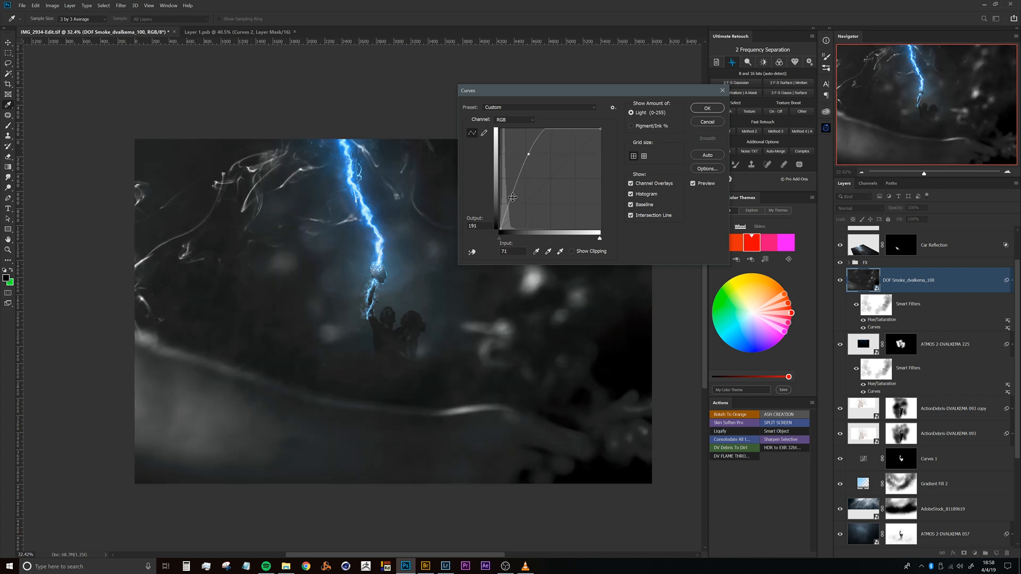
click(507, 213)
drag(508, 214, 510, 209)
click(708, 108)
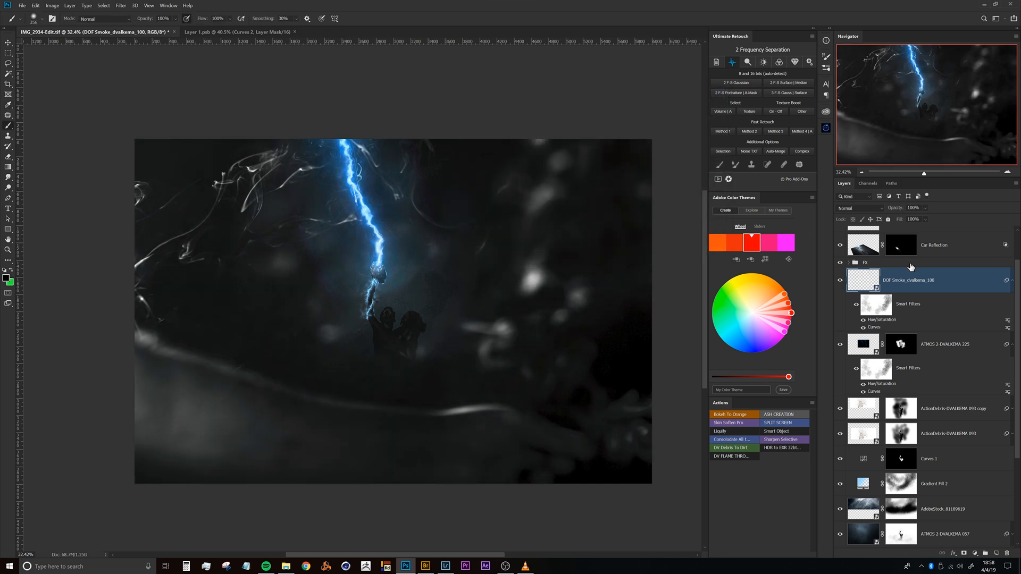
- Set the DOF Smoke_dvalkema_100 blend mode to Screen and compare the composite with and without it
click(858, 210)
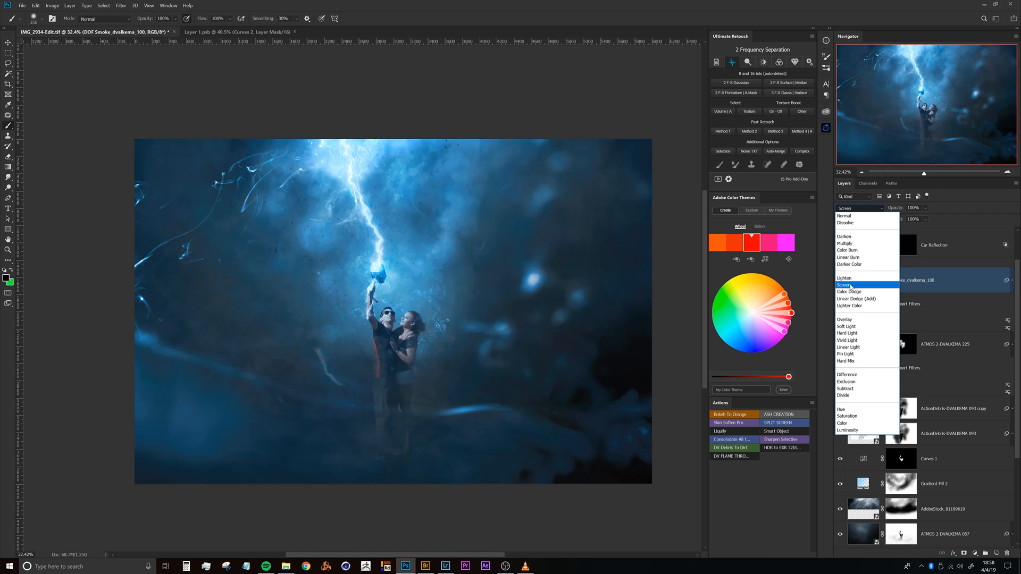
click(849, 286)
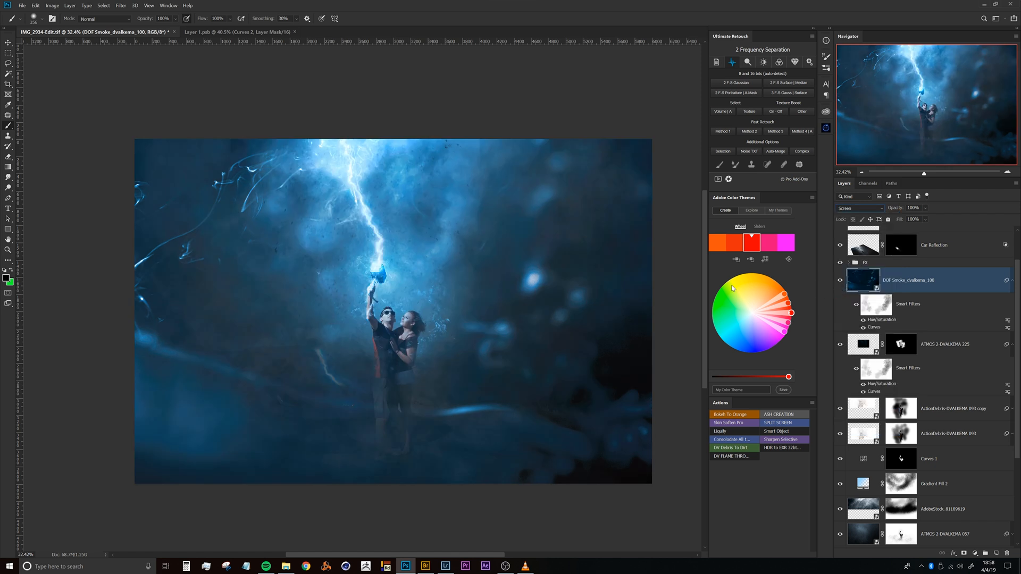
drag(553, 245, 541, 263)
drag(543, 309, 663, 255)
click(840, 280)
click(840, 281)
click(840, 281)
click(840, 281)
- Darken the DOF Smoke_dvalkema_100 Curves filter, with its shadow point at input 24, output 24, and delete that layer
double_click(874, 327)
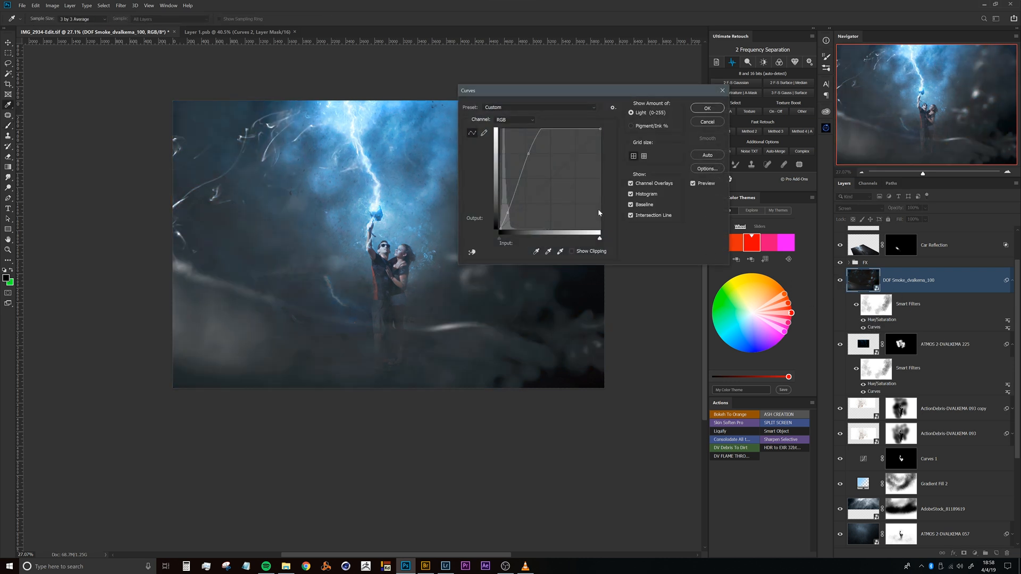
drag(511, 210, 509, 216)
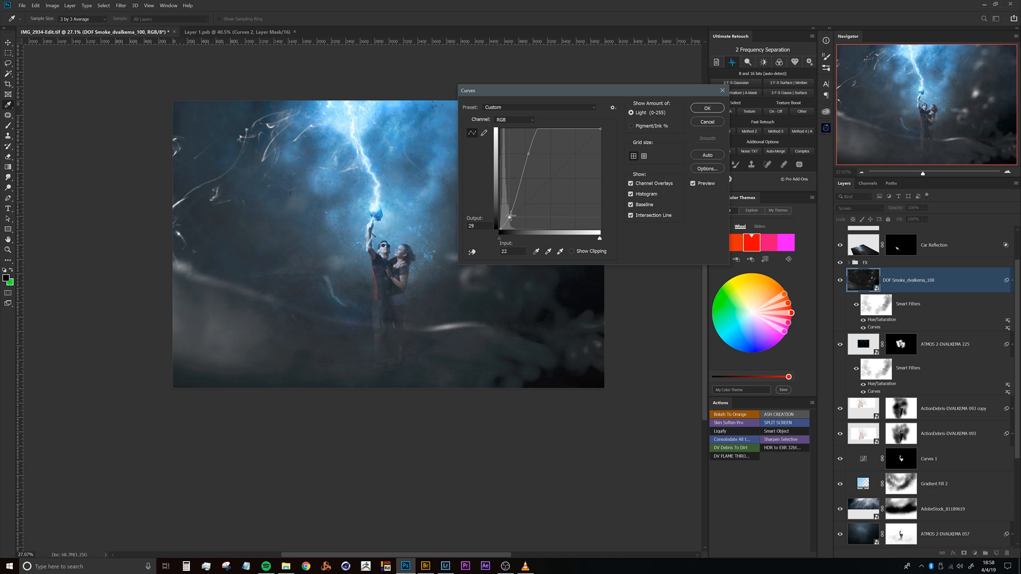
drag(530, 155, 541, 169)
drag(509, 217, 511, 220)
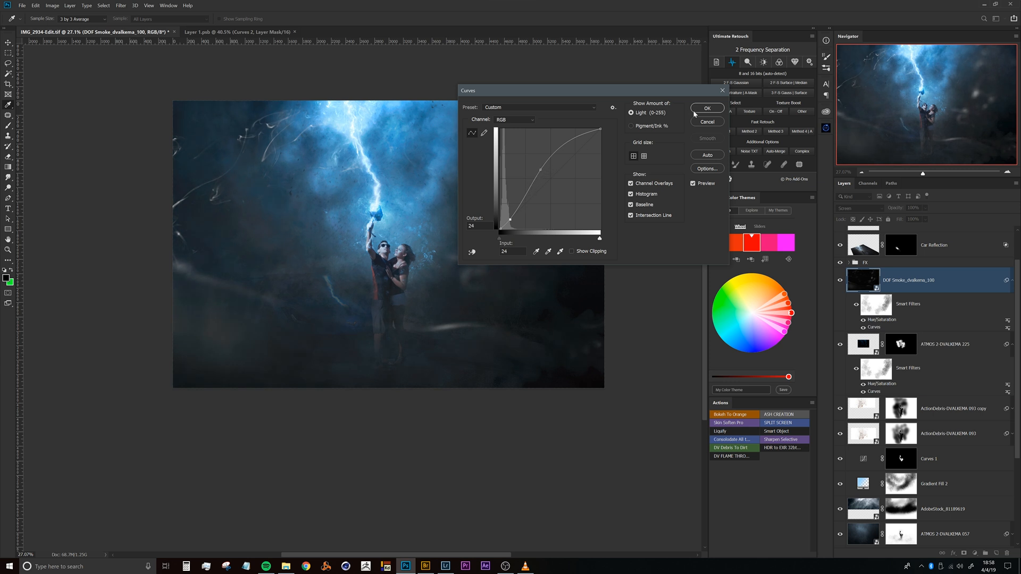
click(708, 109)
mouse_move(493, 278)
mouse_down()
mouse_move(514, 291)
mouse_move(521, 282)
mouse_move(496, 287)
mouse_up()
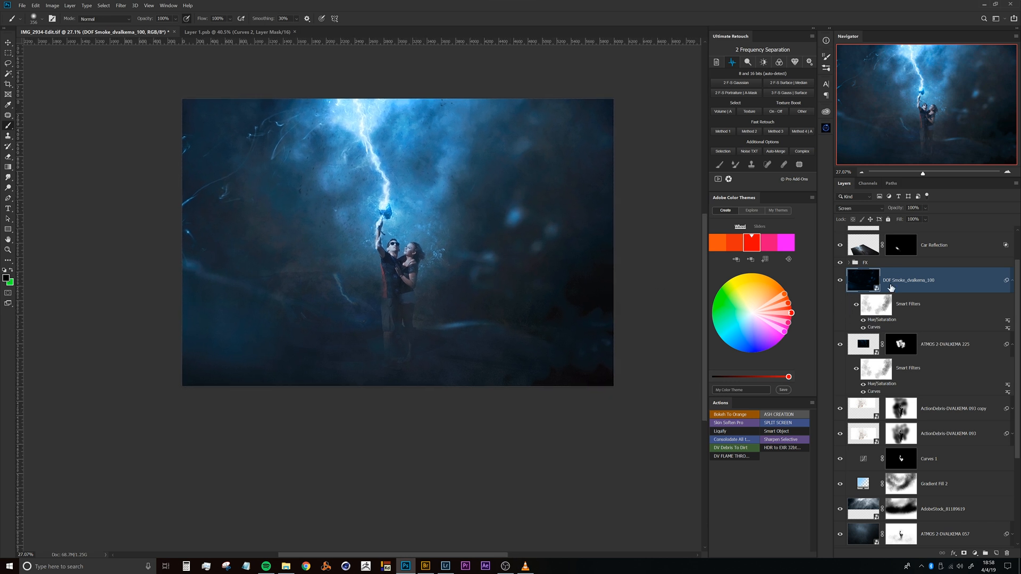
key(Delete)
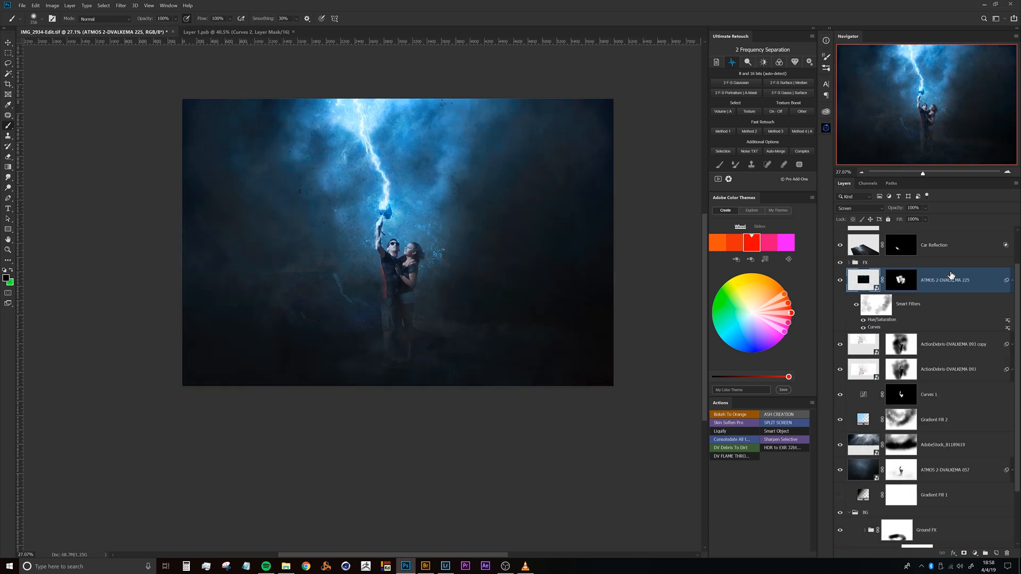
- Place 23_Dvalkema_ProFlares from Bridge's Pro_Flares_02 DV folder above ATMOS 2-DVALKEMA 225 in Photoshop, rotated so its streaks run vertically
drag(417, 302, 408, 320)
click(425, 567)
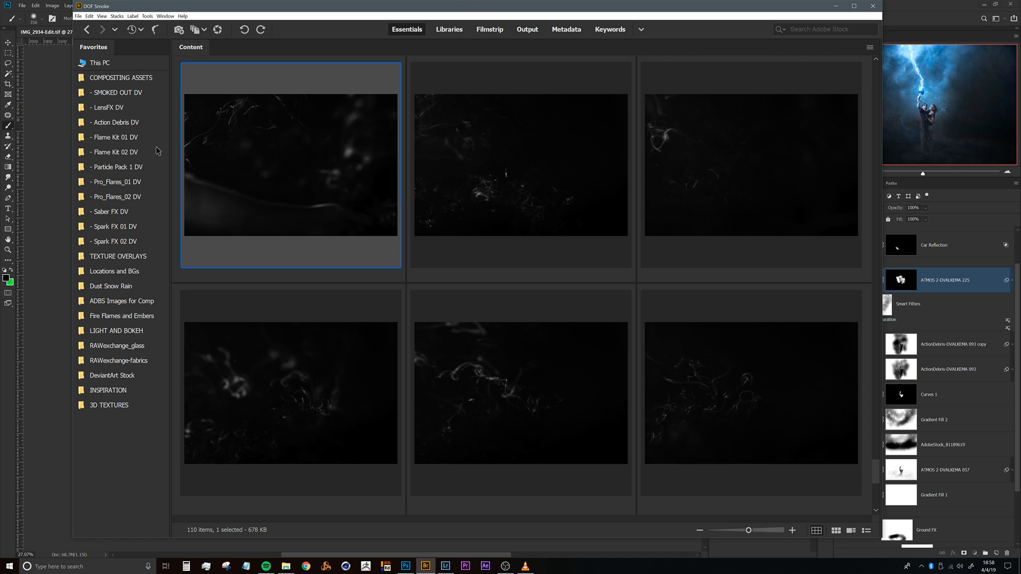
click(111, 153)
click(121, 123)
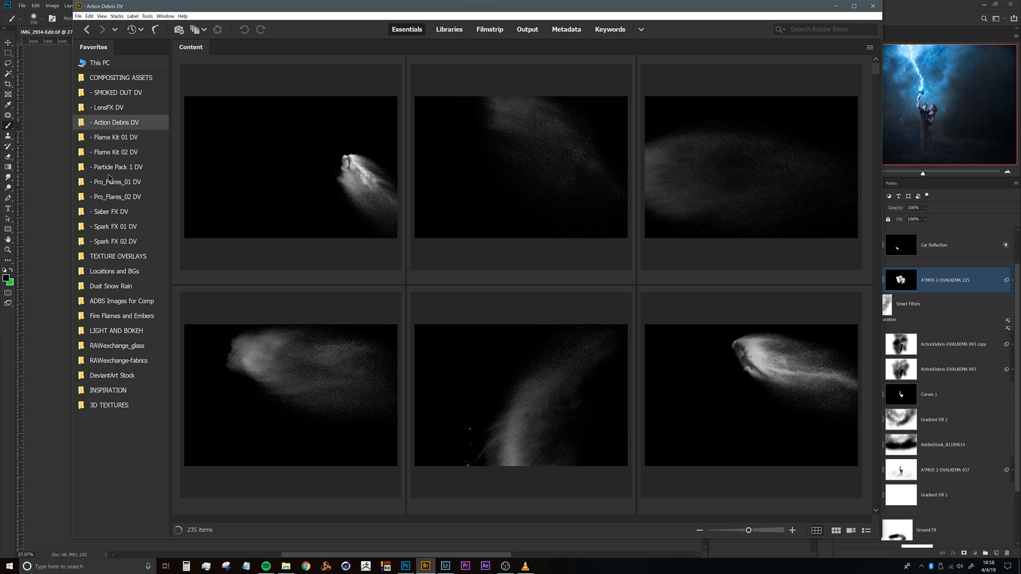
click(118, 198)
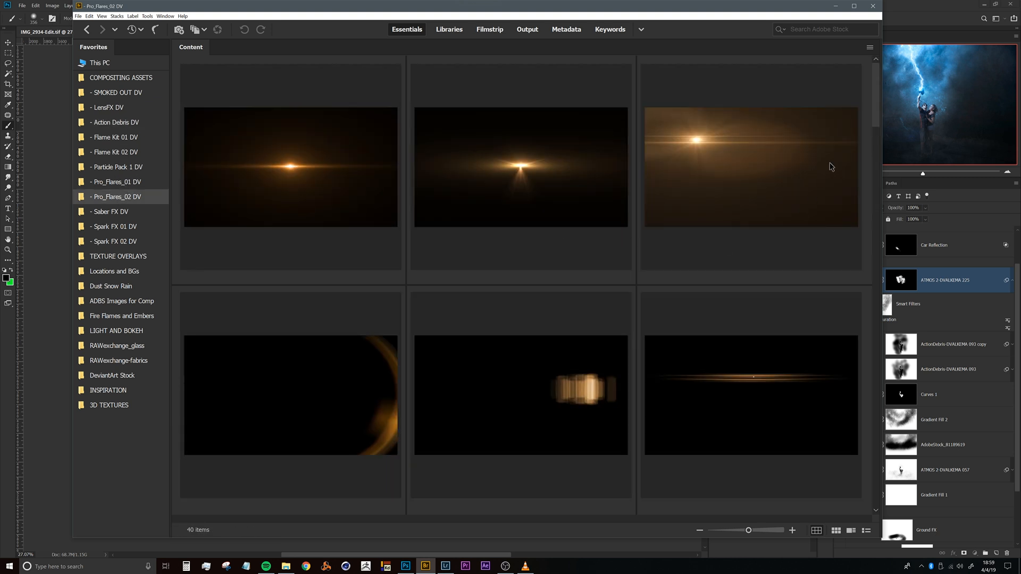
drag(870, 125, 863, 313)
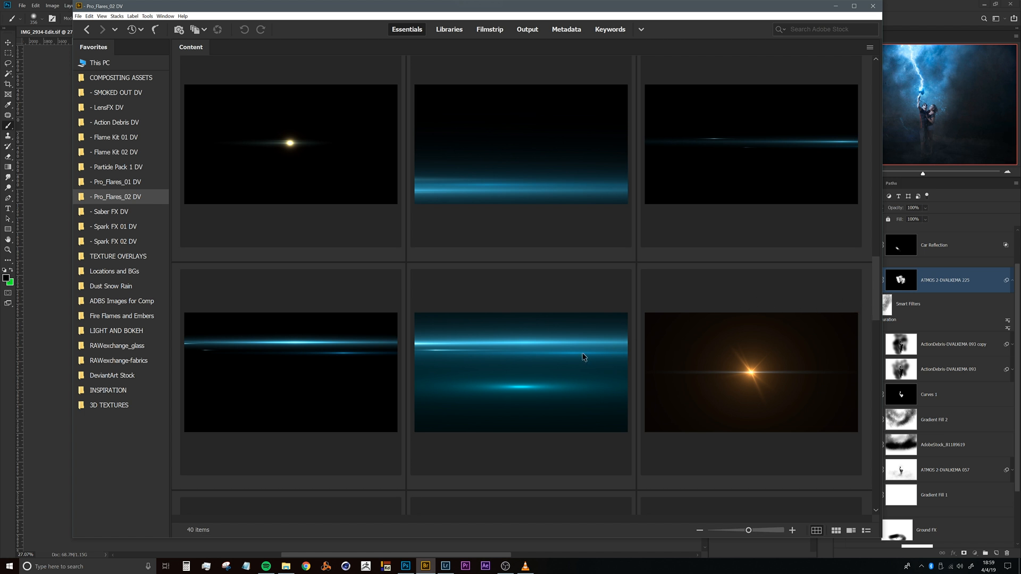
click(577, 358)
drag(513, 374, 62, 290)
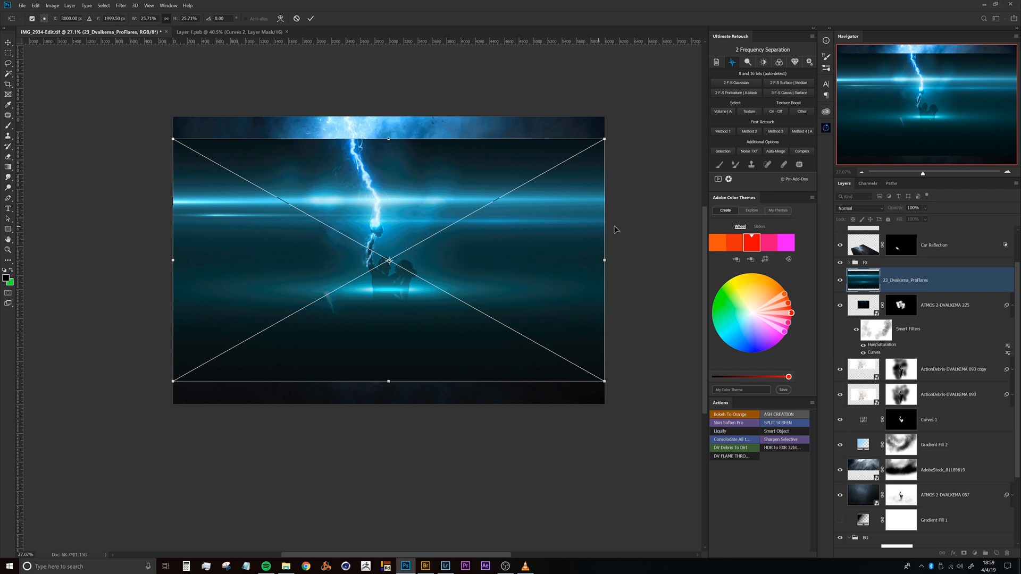
drag(610, 256, 388, 97)
key(b)
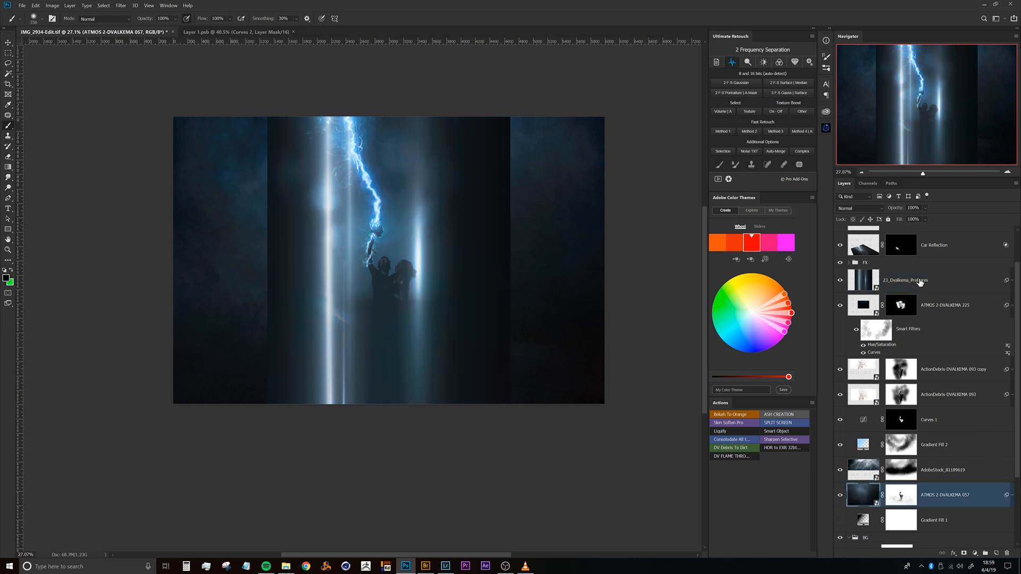
- Tint the 23_Dvalkema_ProFlares layer a deeper blue with its colorized Hue/Saturation smart filter
click(921, 282)
click(1008, 282)
double_click(876, 320)
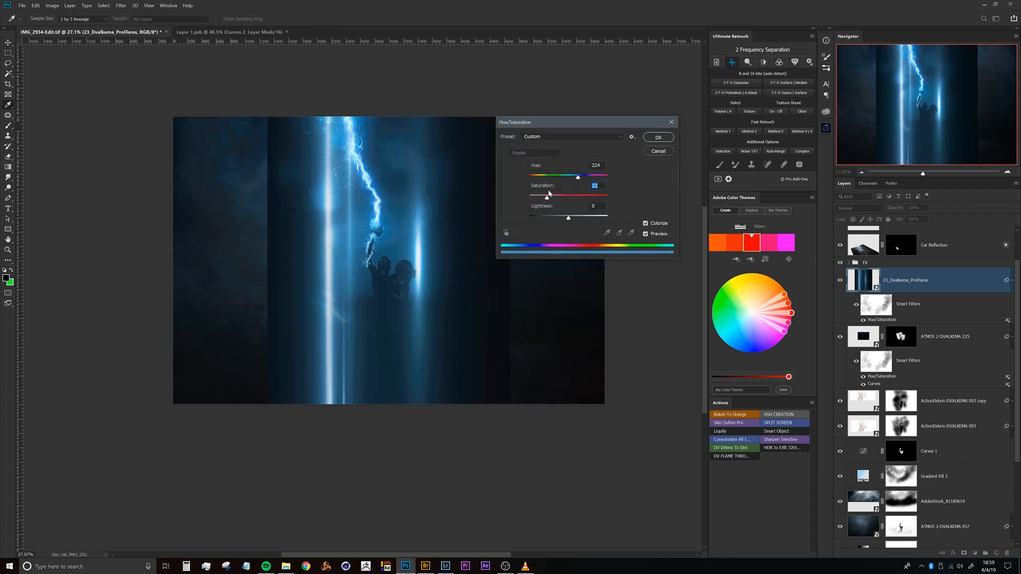
key(Return)
- Set the 23_Dvalkema_ProFlares blend mode to Screen and move the flare slightly upward over the couple
click(854, 207)
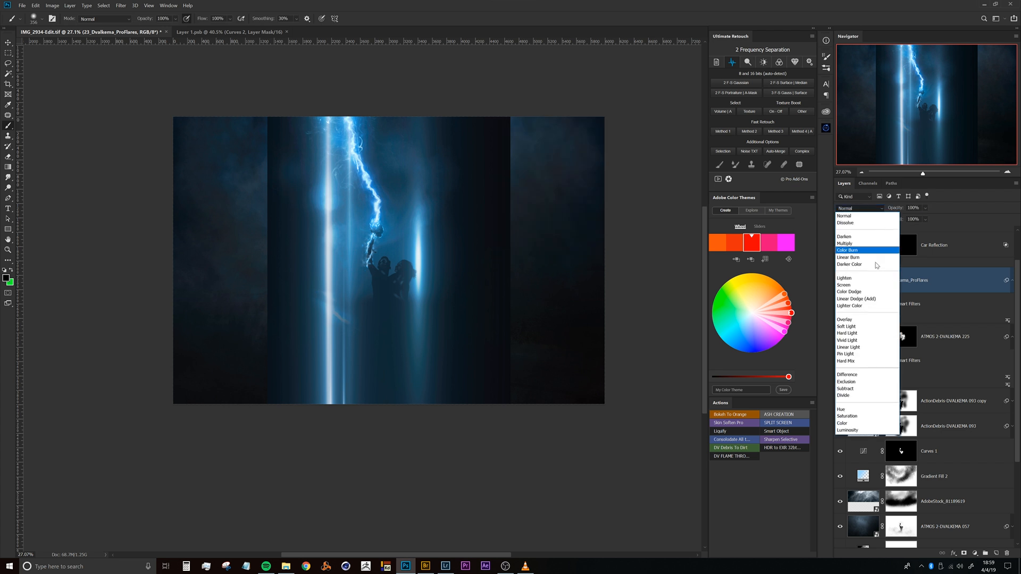
click(844, 285)
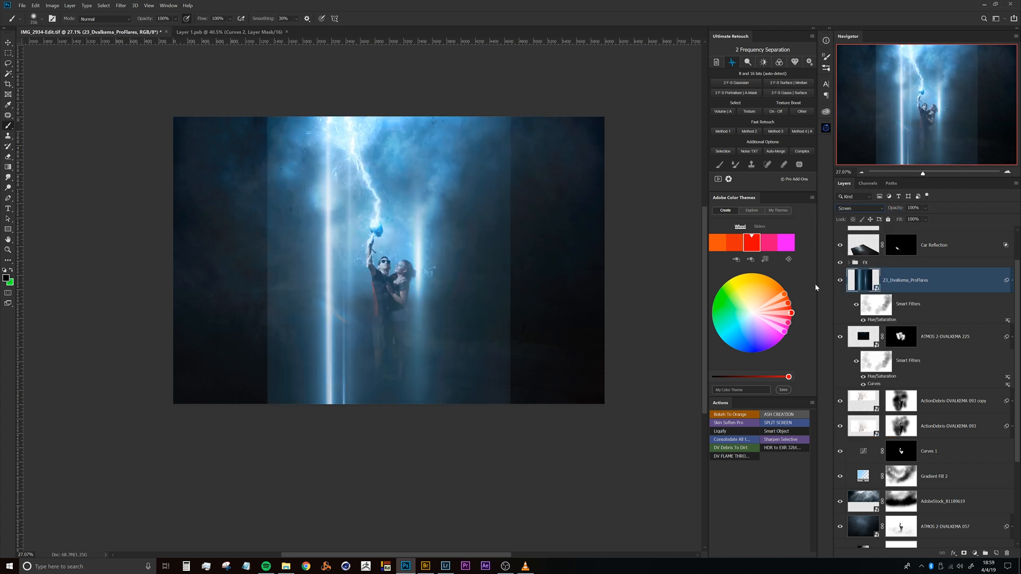
drag(429, 248, 427, 163)
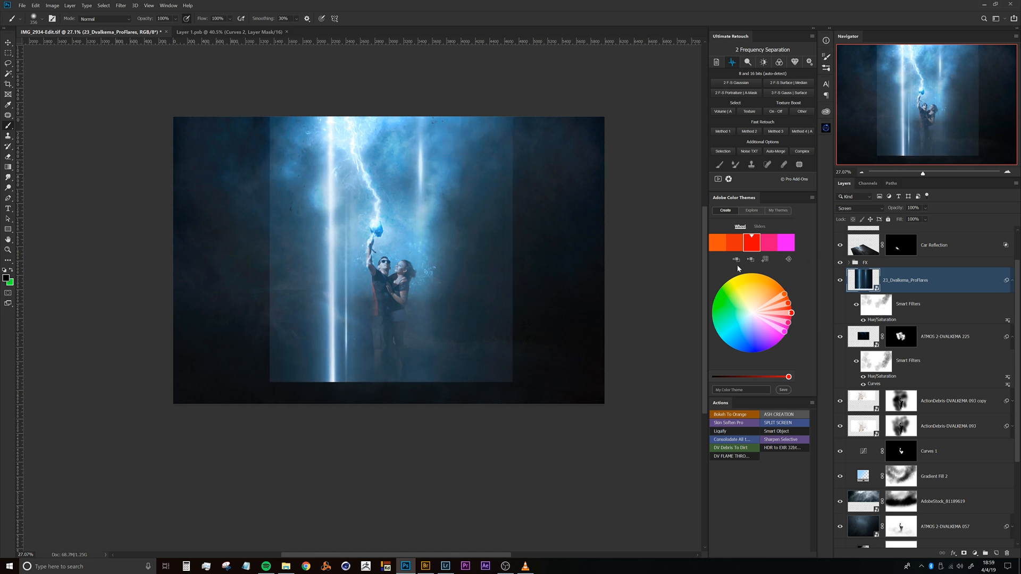
ctrl+click(886, 290)
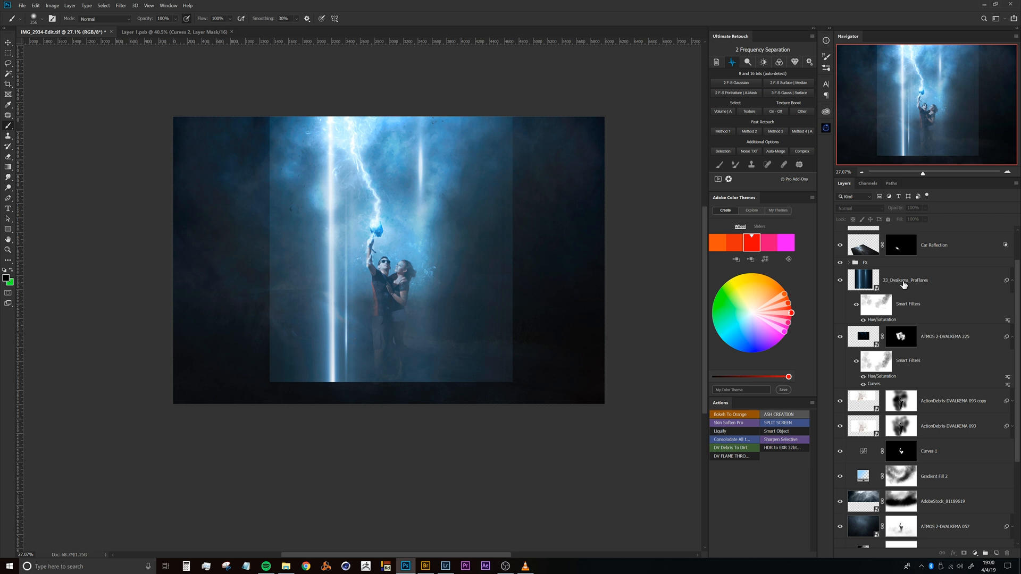
click(912, 285)
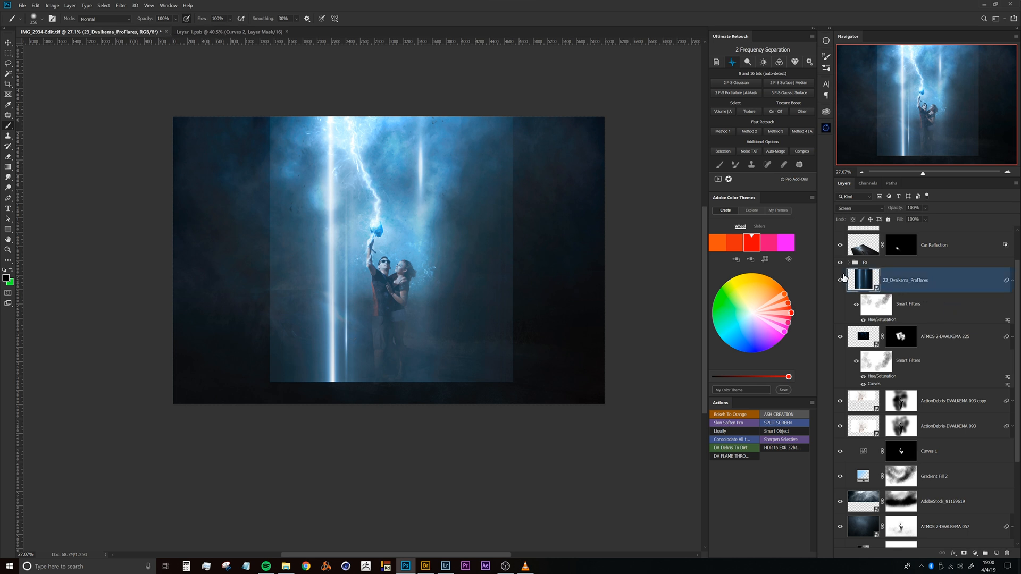
- Add a Curves filter to 23_Dvalkema_ProFlares with points at input 152, output 133 and input 68, output 13
key(ctrl+m)
drag(514, 215, 556, 175)
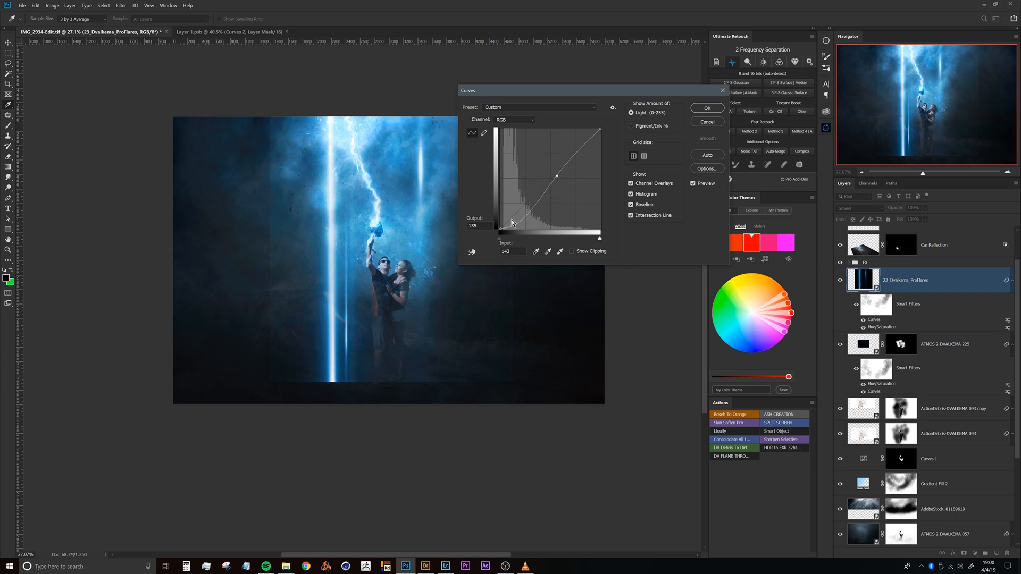
drag(515, 227, 519, 225)
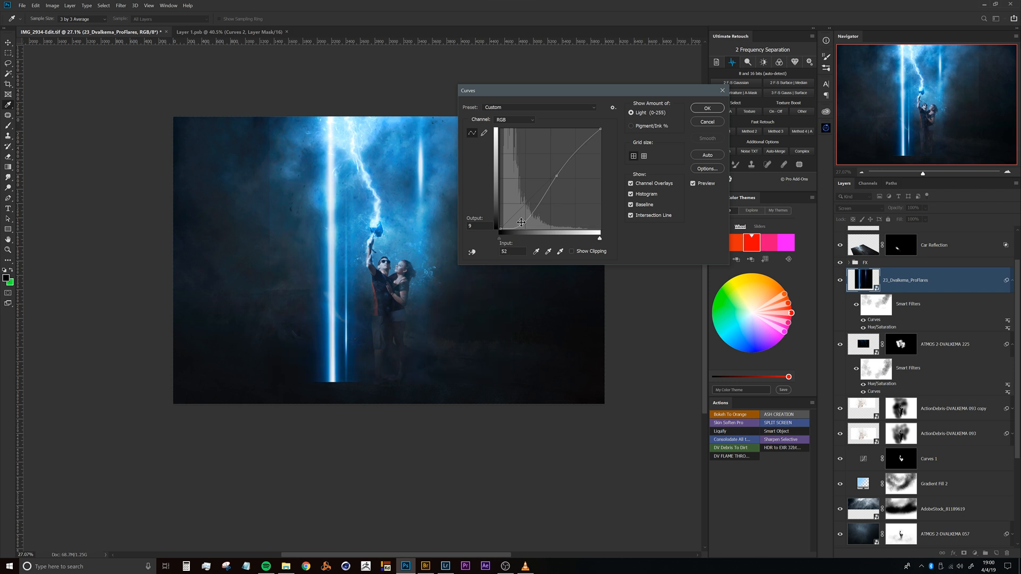
drag(560, 176, 561, 177)
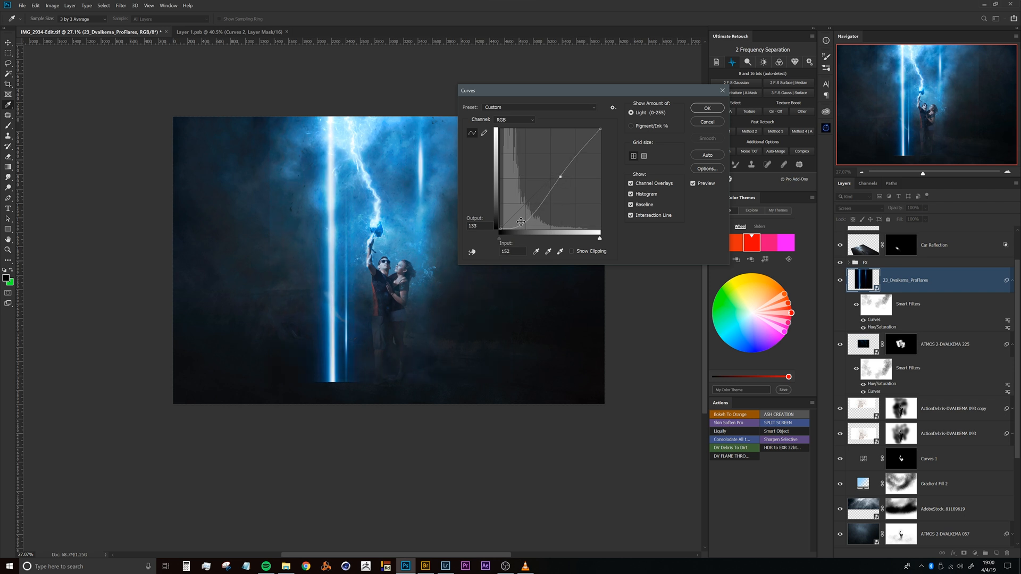
drag(525, 224, 529, 222)
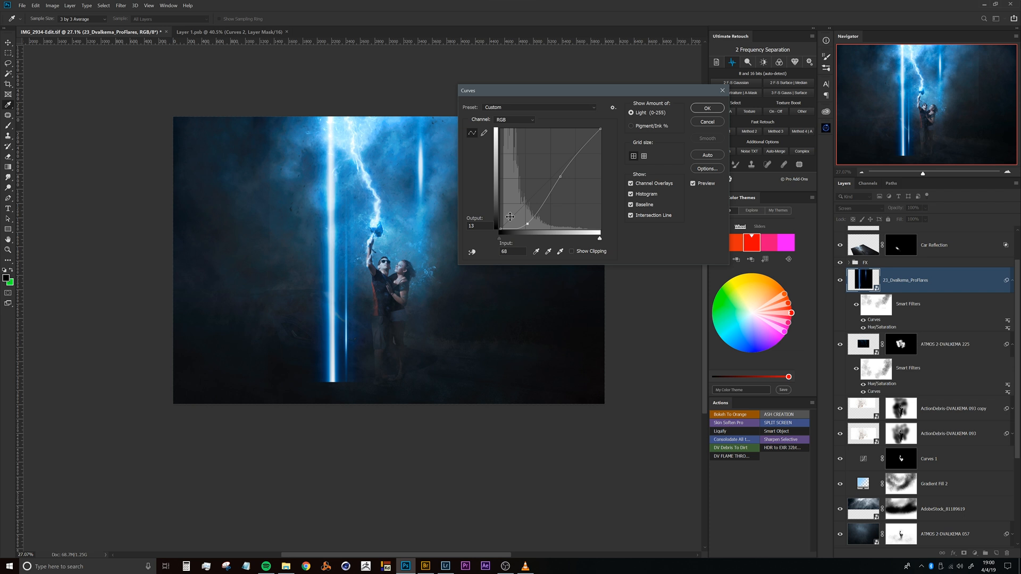
click(707, 108)
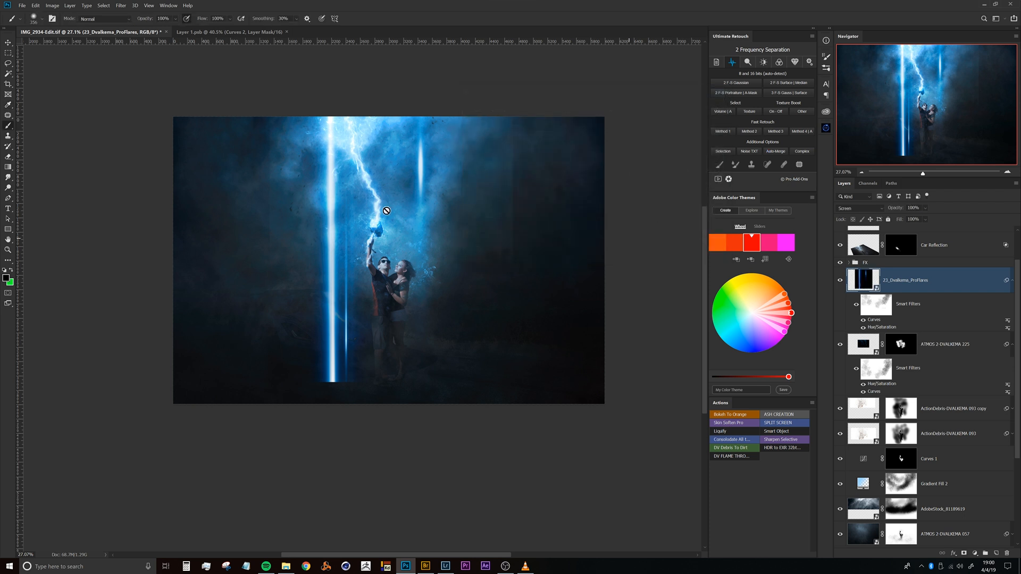
- Try the vertical flare higher in the sky and delete the 23_Dvalkema_ProFlares layer
drag(431, 229, 423, 162)
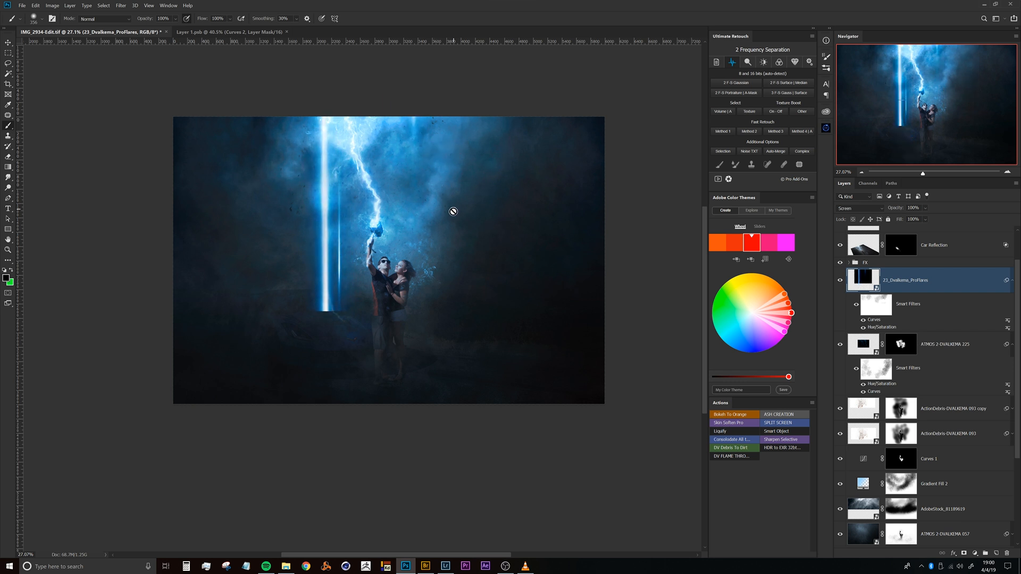
key(Delete)
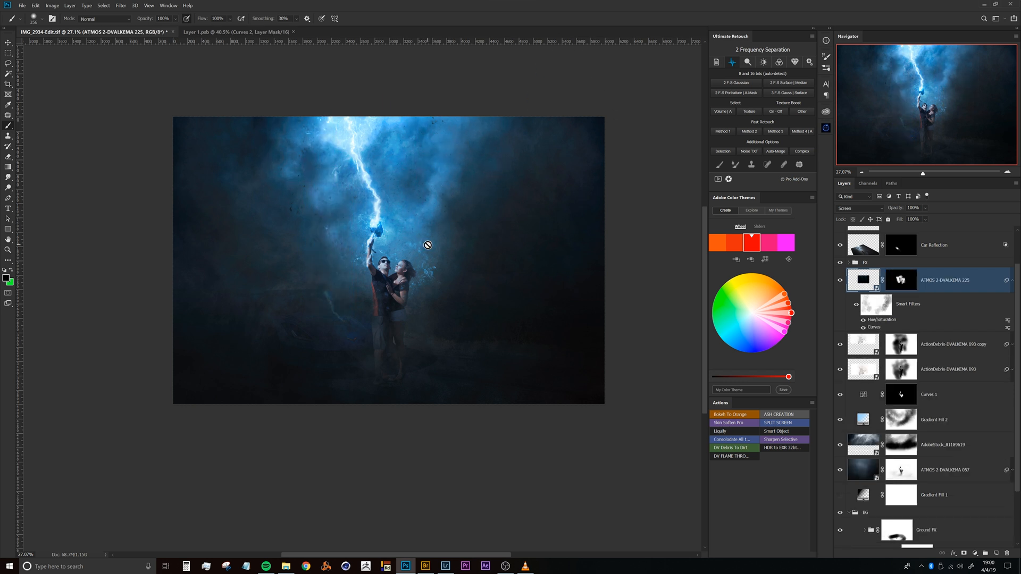
- Examine the couple, the raised hammer and the surrounding lightning effects up close and from farther out
scroll(428, 245, up, 3)
drag(403, 228, 380, 223)
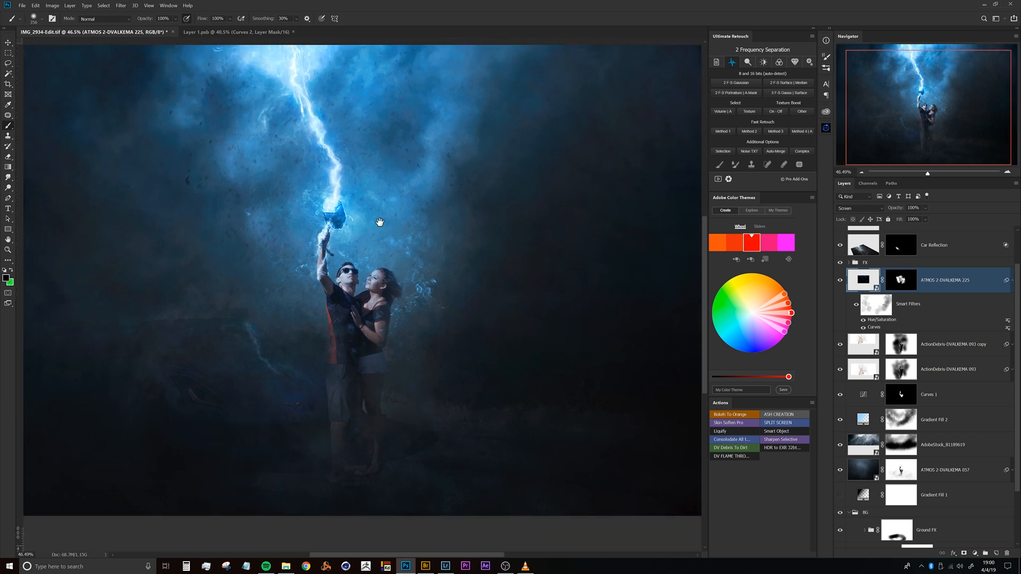
key(ctrl+r)
scroll(388, 223, up, 4)
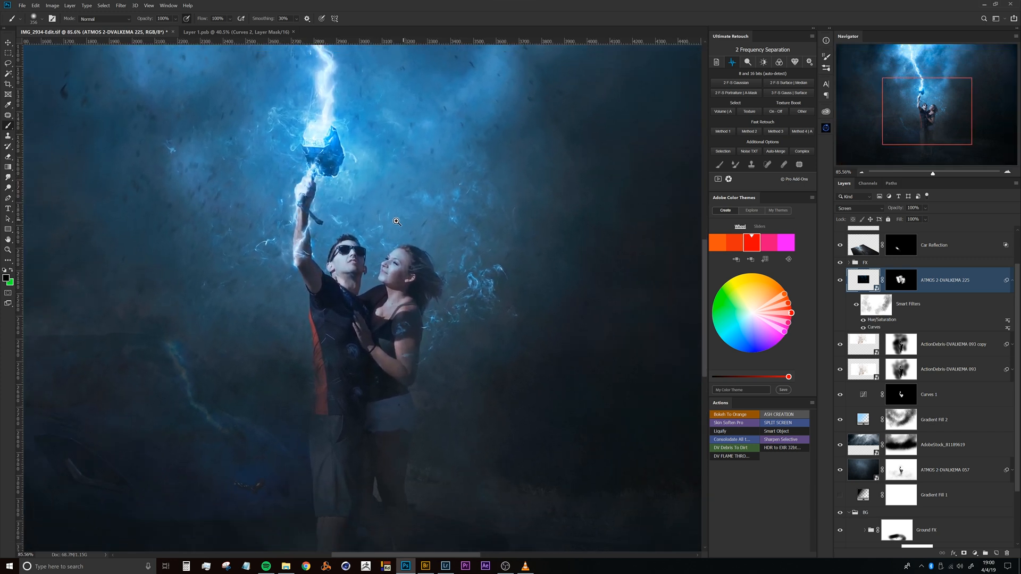
scroll(396, 221, down, 5)
scroll(388, 279, up, 5)
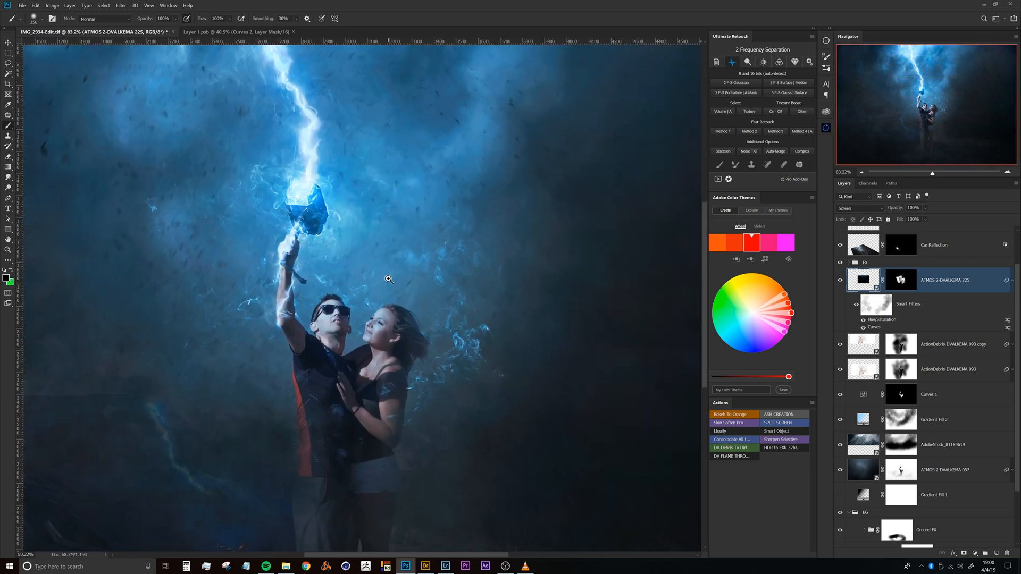
scroll(388, 280, down, 4)
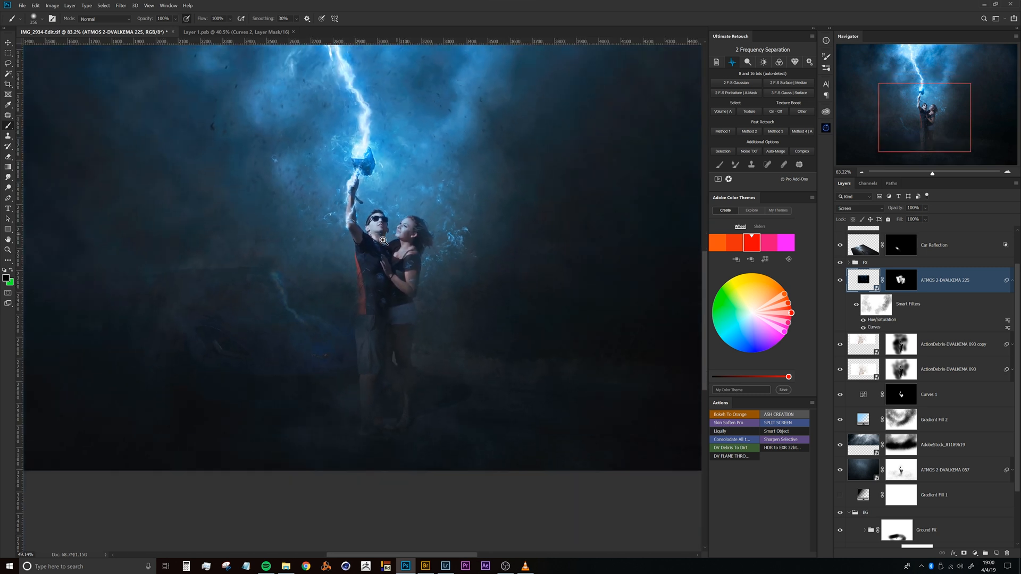
- Inspect the couple's faces and the smoke wisps around them at several magnifications
drag(411, 217, 396, 233)
scroll(407, 218, up, 5)
scroll(407, 218, up, 1)
drag(406, 225, 363, 273)
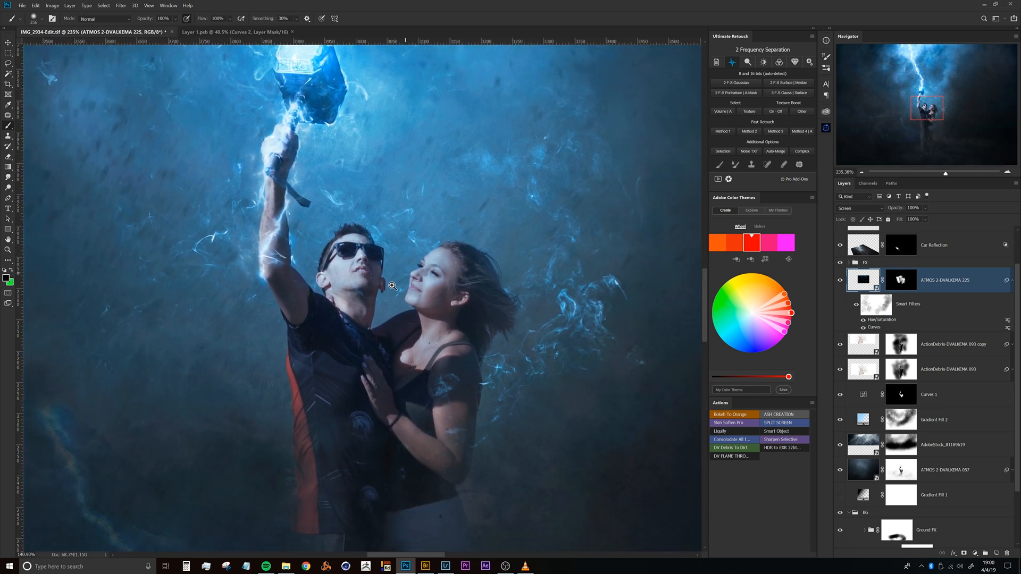
drag(404, 299, 395, 263)
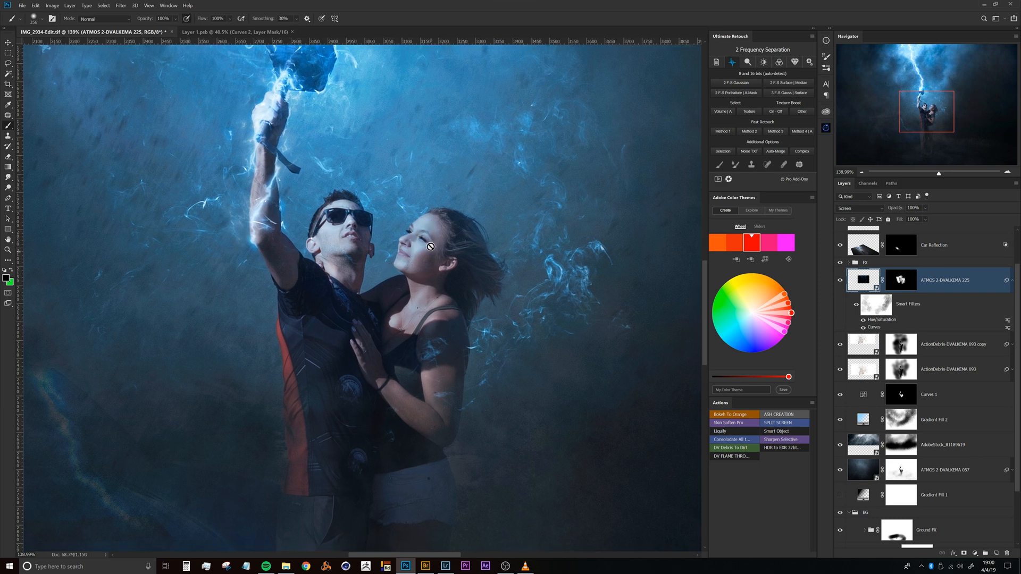
drag(381, 256, 383, 279)
key(ctrl+r)
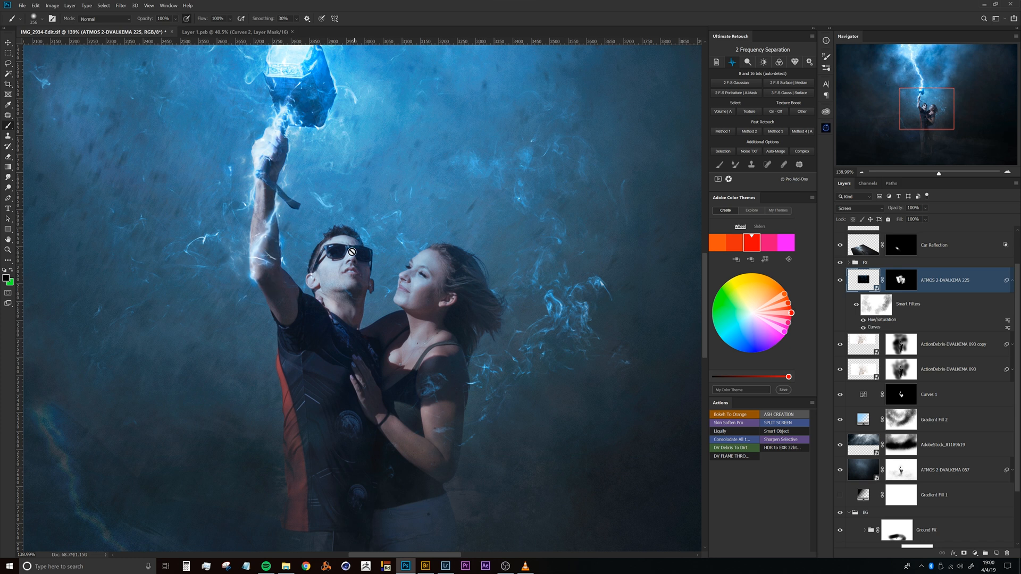
drag(412, 216, 479, 254)
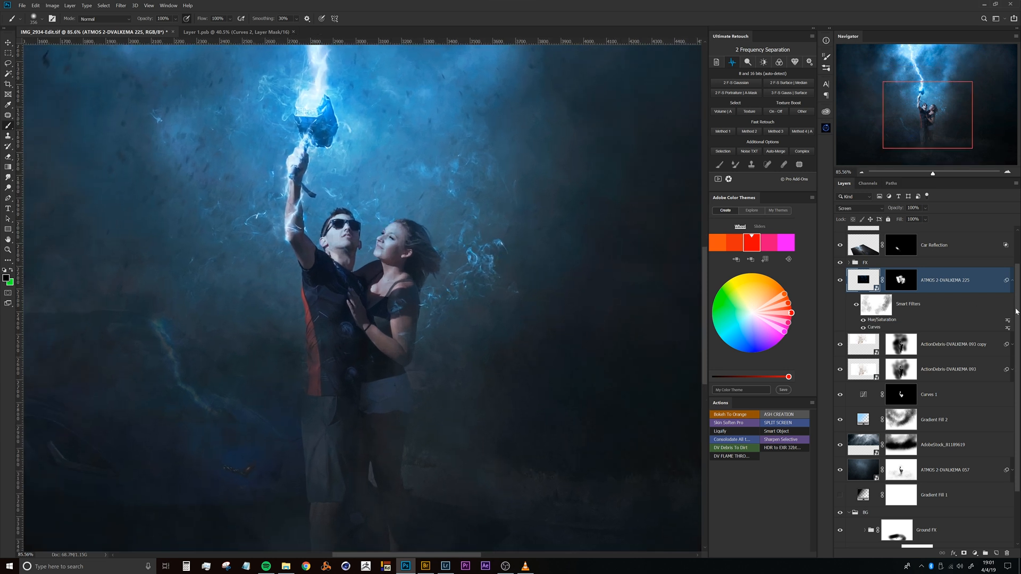
- Select the photo layer Layer 1 inside the BG group as the target for retouching
scroll(1017, 326, down, 3)
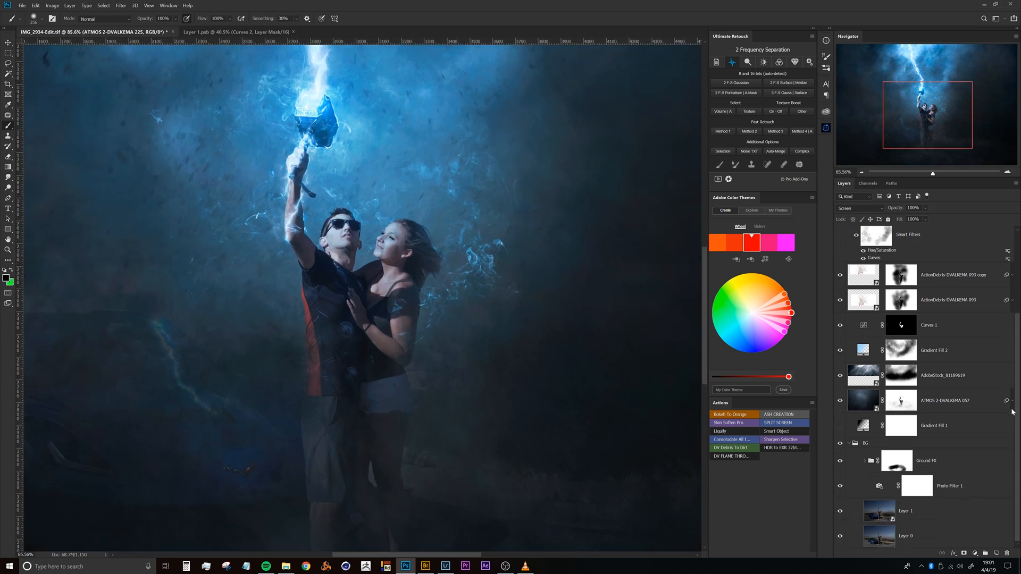
click(907, 512)
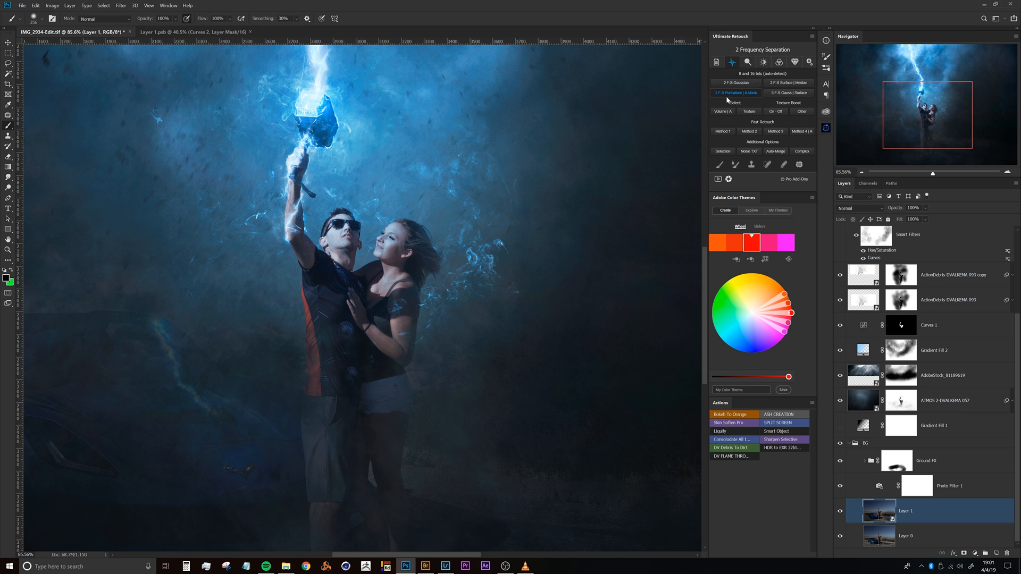
- Look through the Ultimate Retouch tool sets, including Basic Operations, Frequency Separation and Dodge & Burn
click(747, 64)
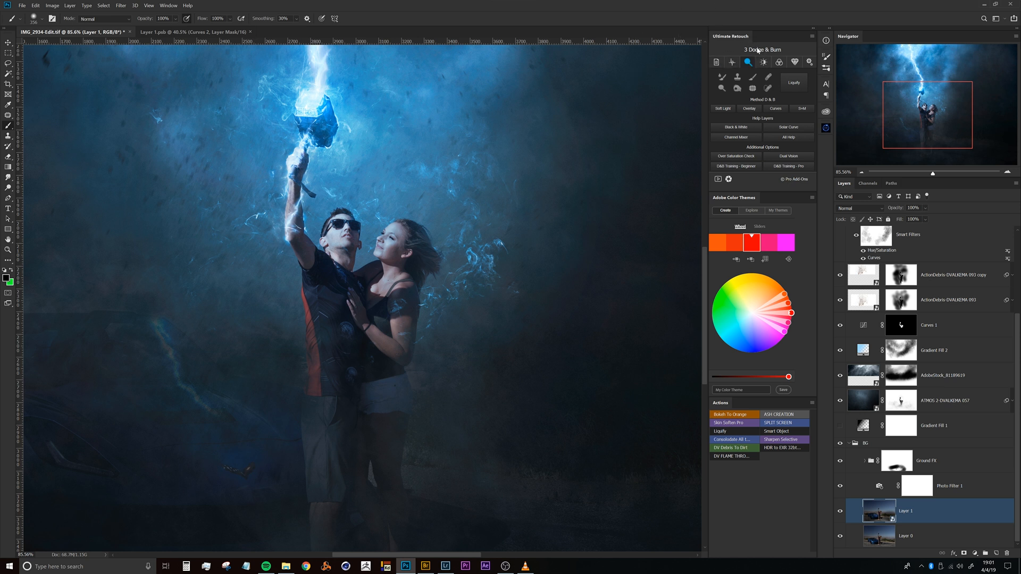
click(731, 64)
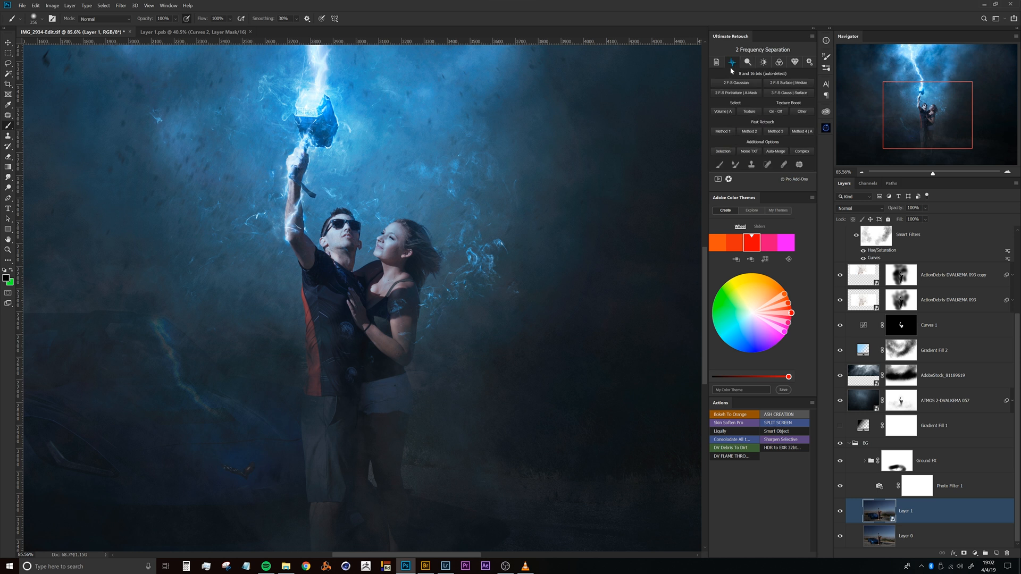
click(722, 68)
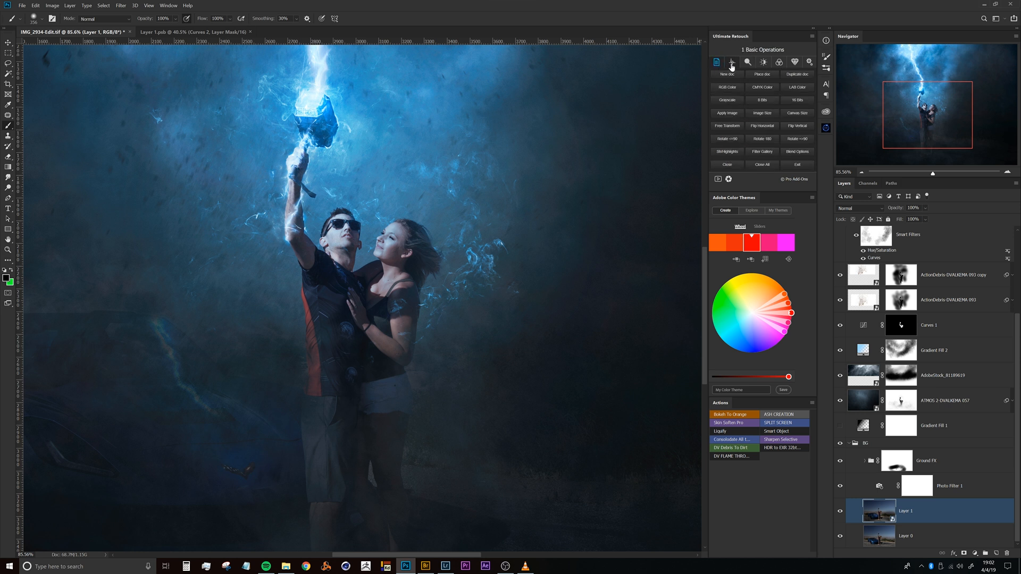
click(732, 62)
click(719, 64)
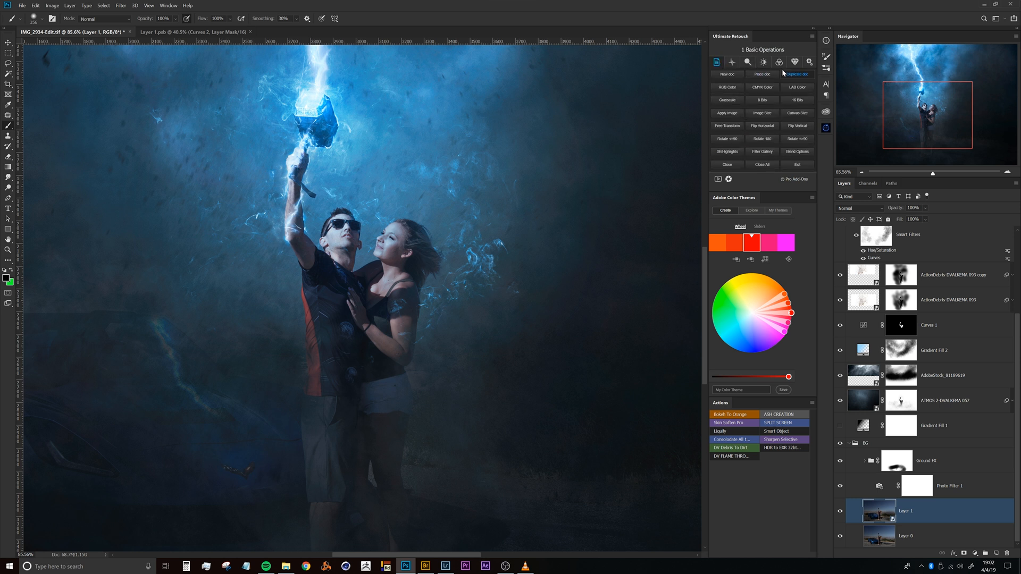
click(732, 63)
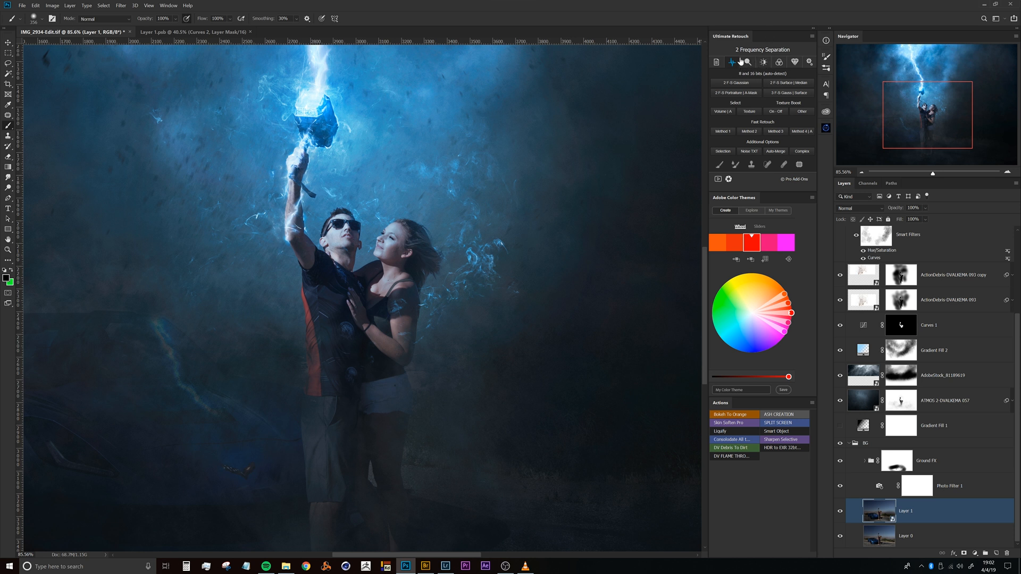
click(717, 63)
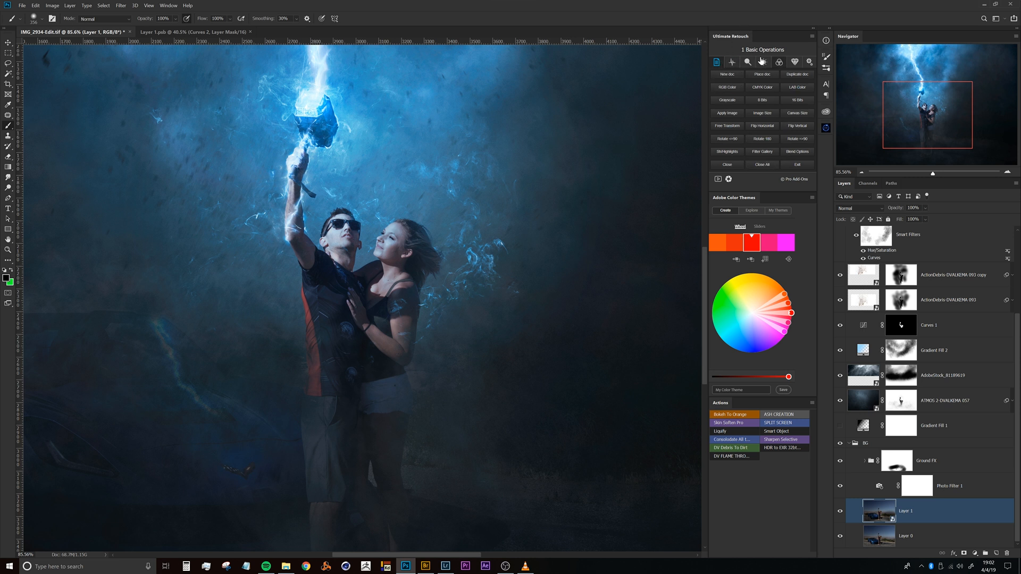
click(733, 65)
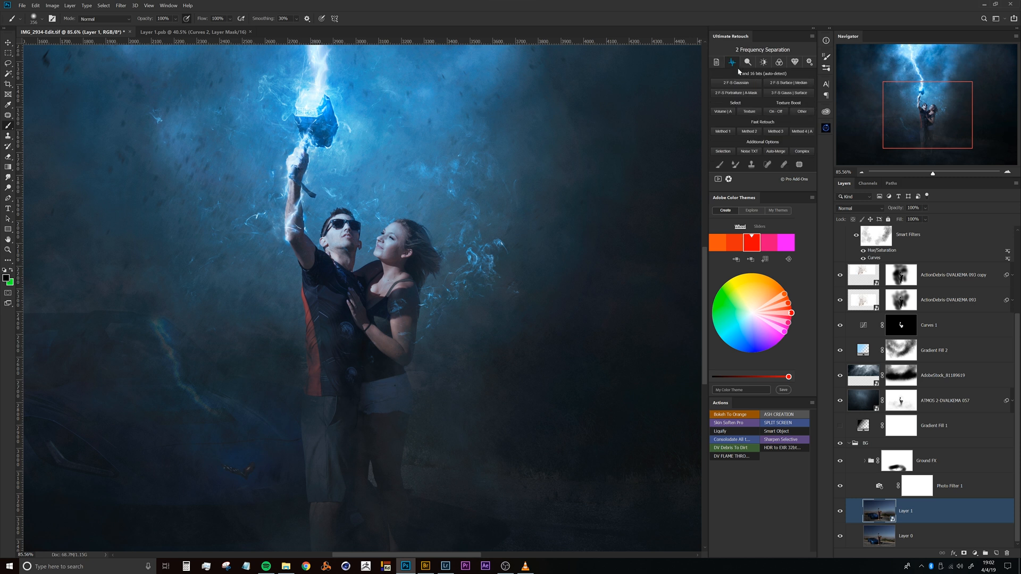
click(748, 62)
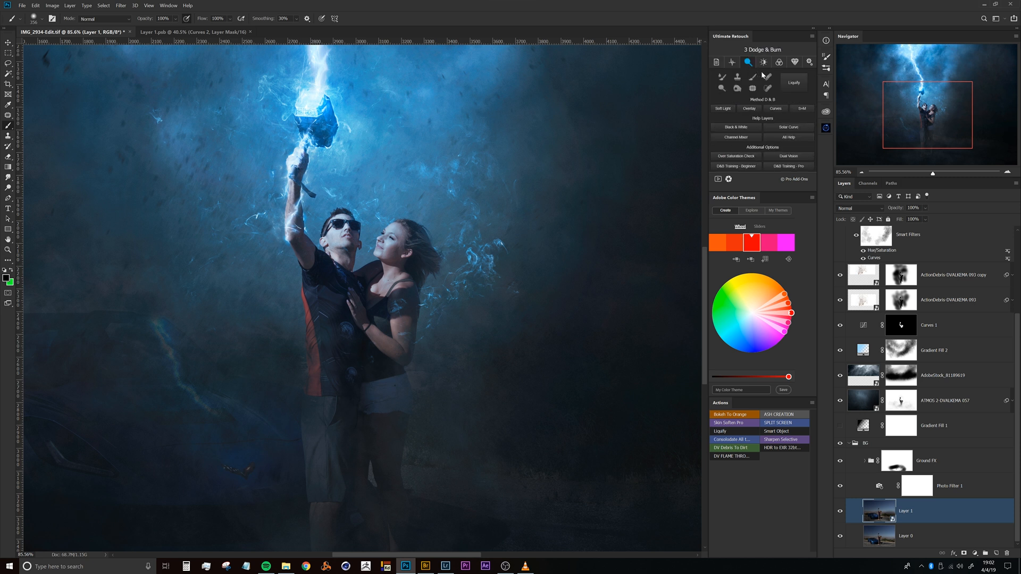
click(764, 63)
click(778, 64)
click(794, 63)
click(810, 63)
click(749, 63)
click(733, 63)
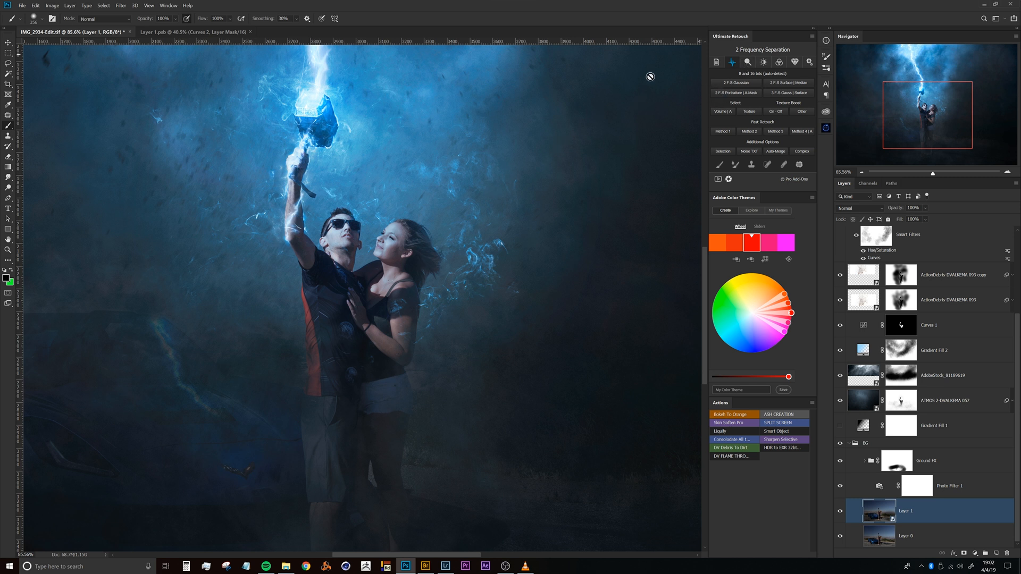
- Create a D&B Curves group with Dodge and Burn layers above Layer 1, using the Ultimate Retouch Curves method
click(748, 62)
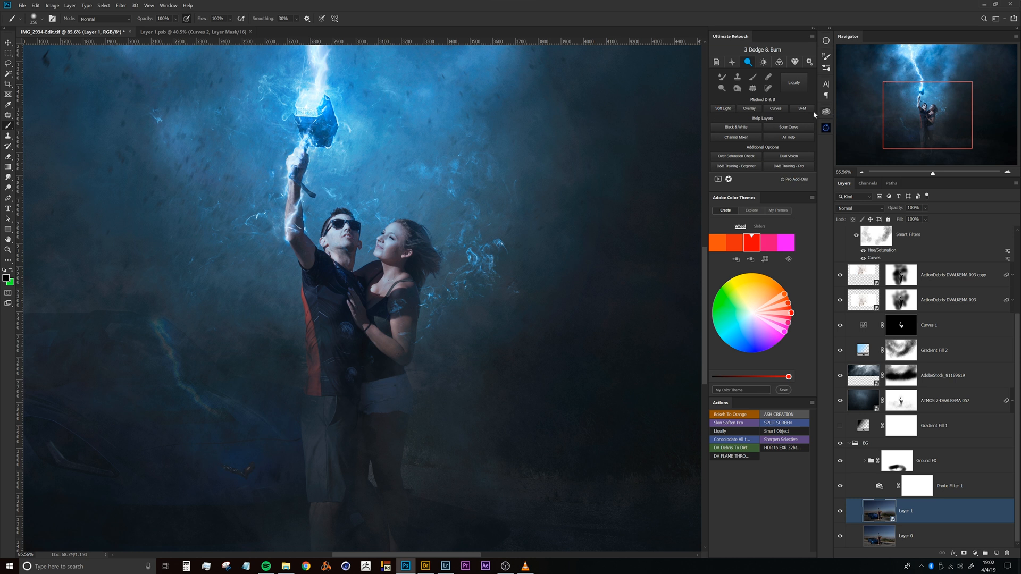
click(776, 109)
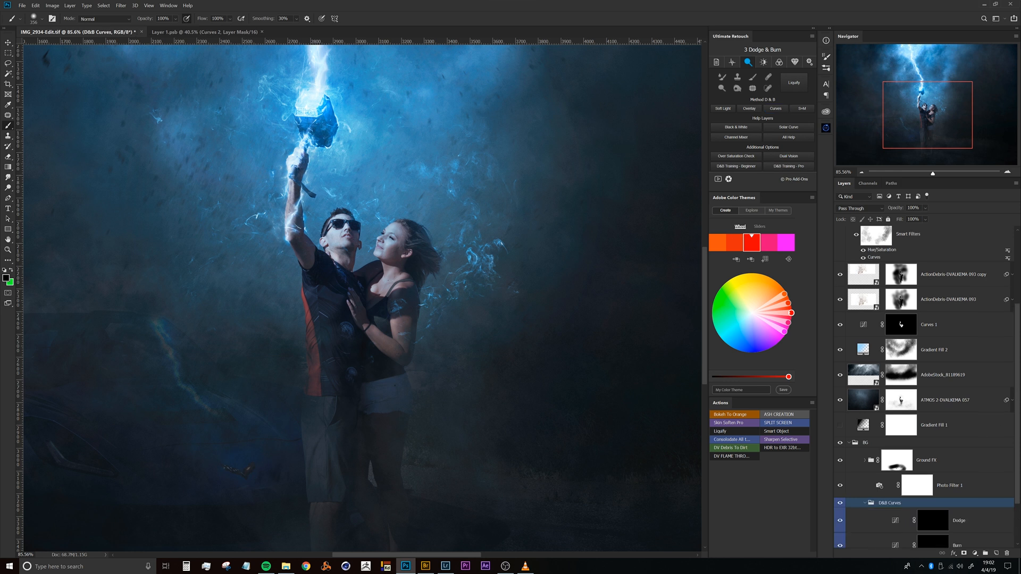
scroll(1017, 367, down, 2)
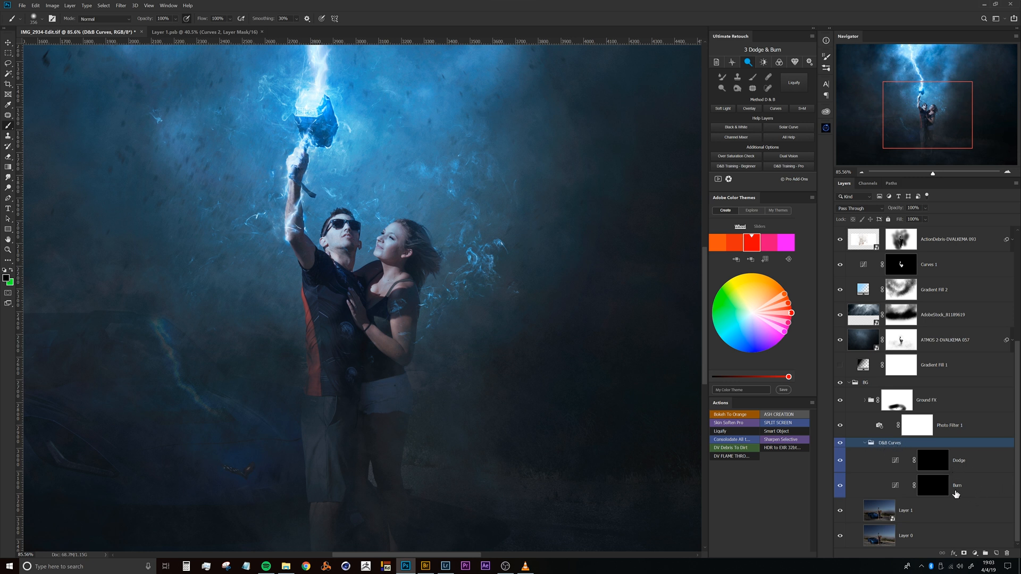
- Raise the Dodge curve's midpoint slightly and lower the Burn curve's midpoint slightly
double_click(897, 461)
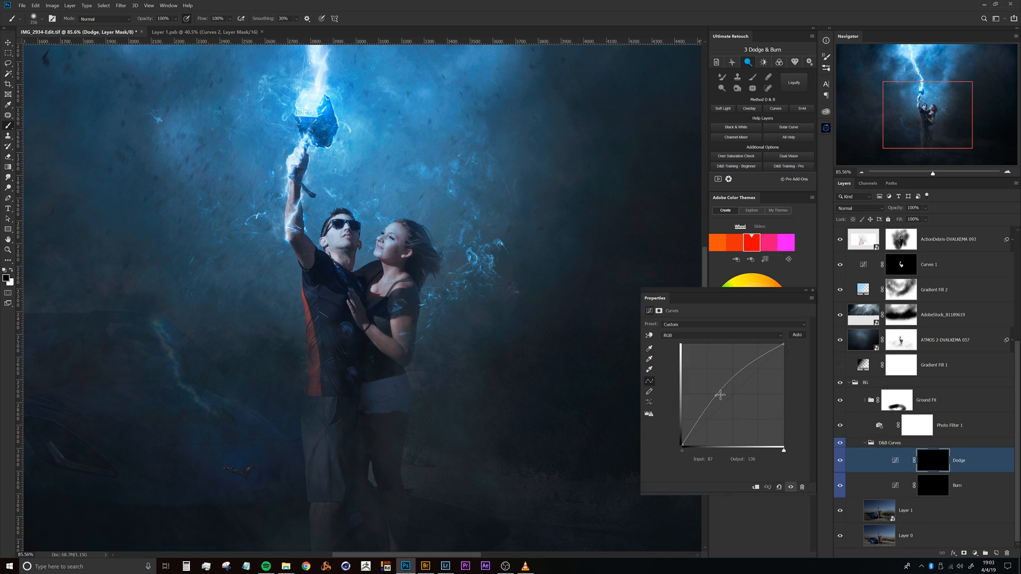
drag(716, 395, 713, 390)
click(895, 487)
drag(748, 397, 752, 401)
click(897, 486)
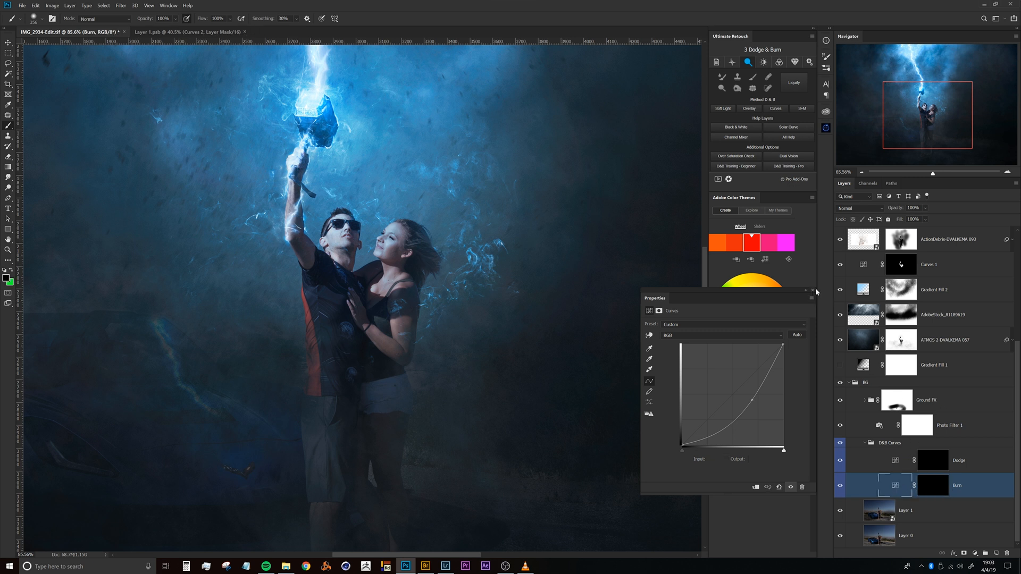
click(813, 291)
- Brighten the woman's forehead and face on the Dodge mask with a small white brush at 30% opacity
click(933, 467)
click(937, 486)
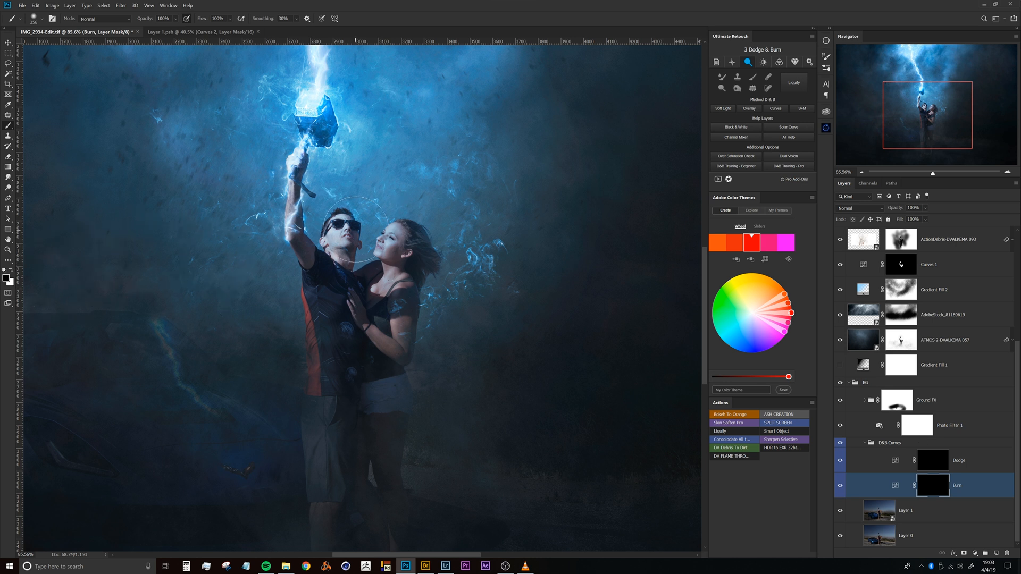
key(x)
drag(385, 240, 339, 248)
drag(391, 262, 408, 232)
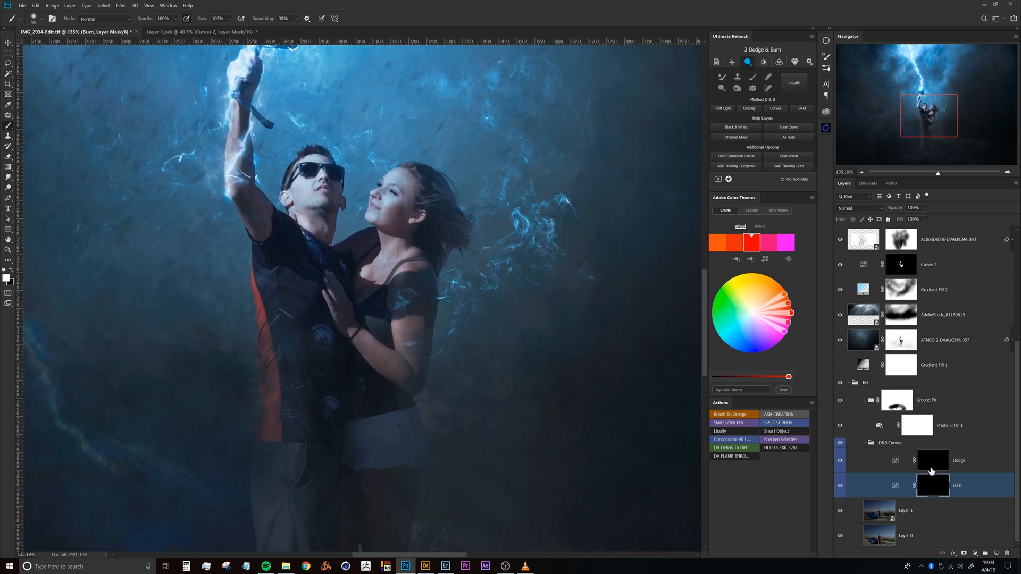
drag(408, 192, 396, 195)
click(960, 455)
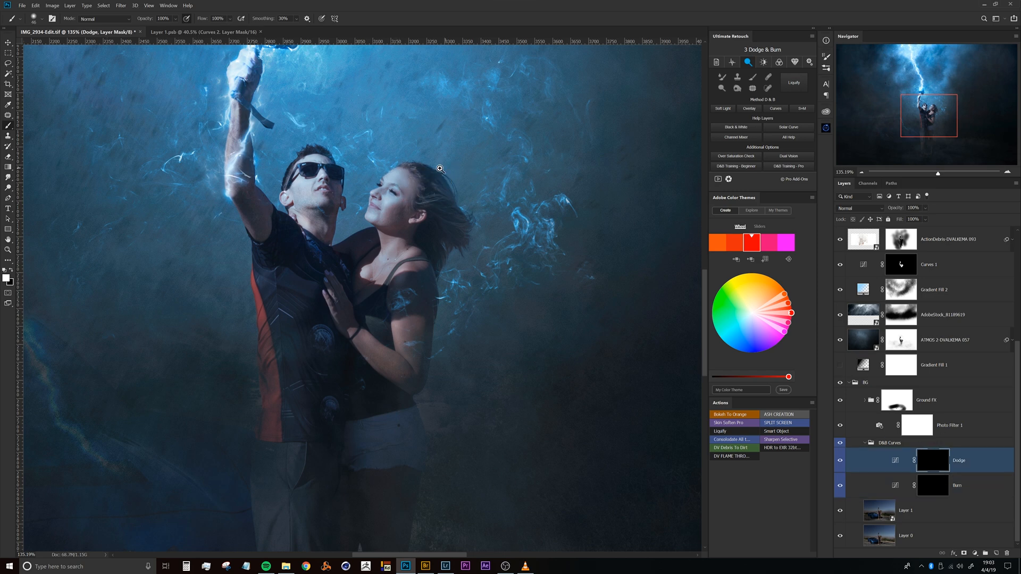
drag(403, 173, 406, 176)
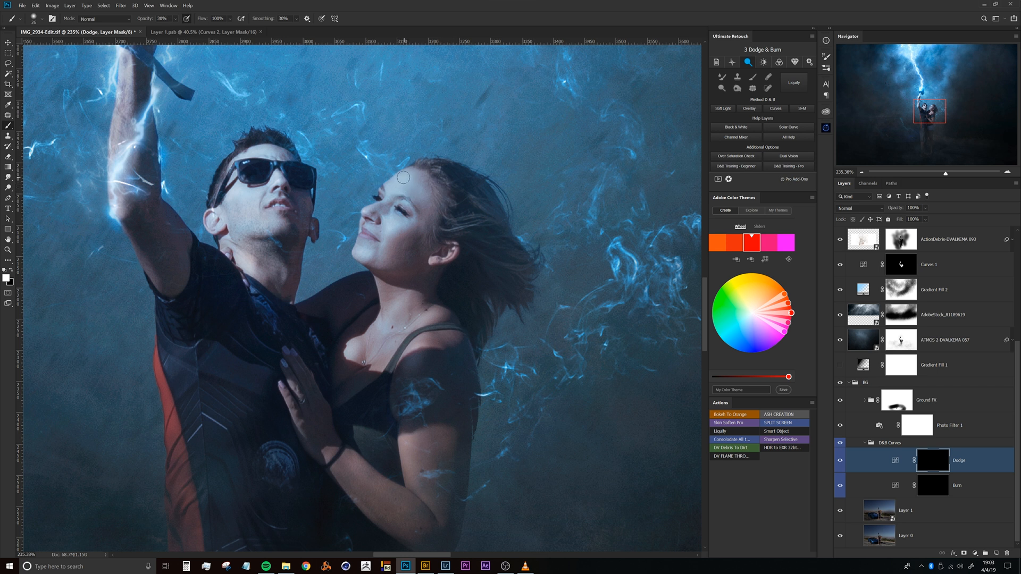
alt+right_click(406, 176)
alt+right_click(398, 195)
- Paint white on the Dodge mask to brighten the highlights along the man's raised arm
drag(288, 246, 388, 339)
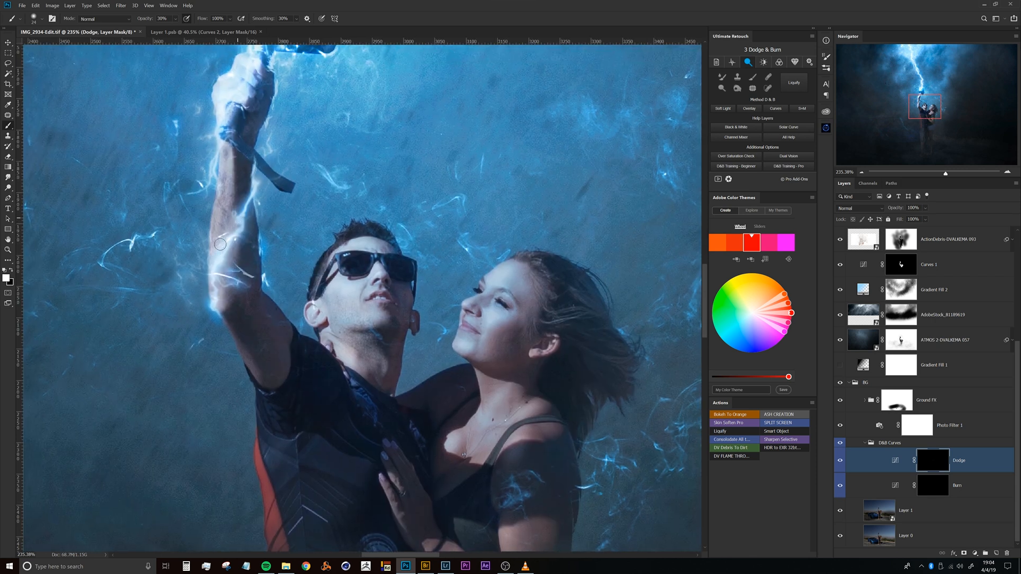
mouse_move(239, 234)
mouse_down()
mouse_move(226, 268)
mouse_move(237, 230)
mouse_up()
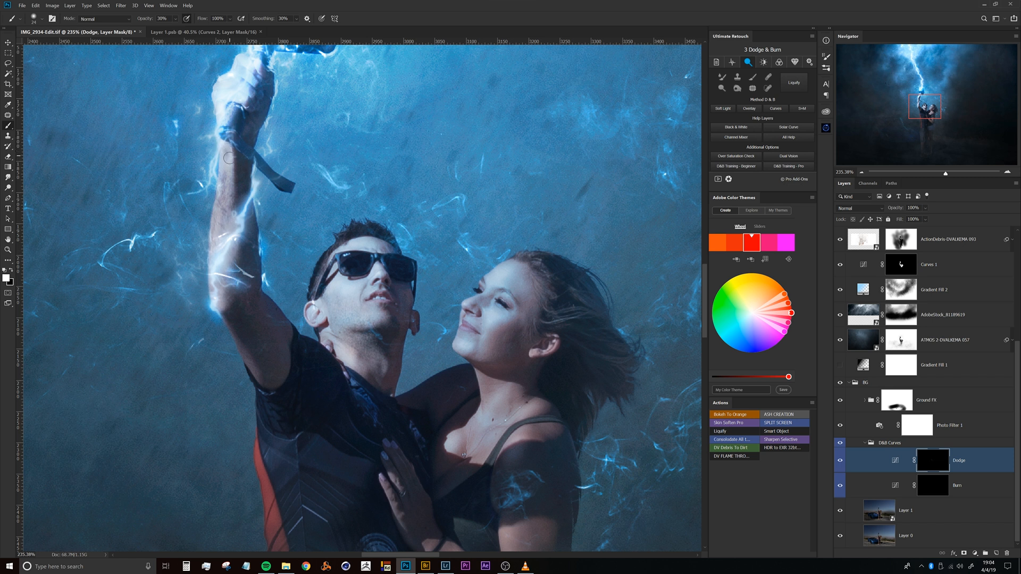
drag(250, 265, 238, 197)
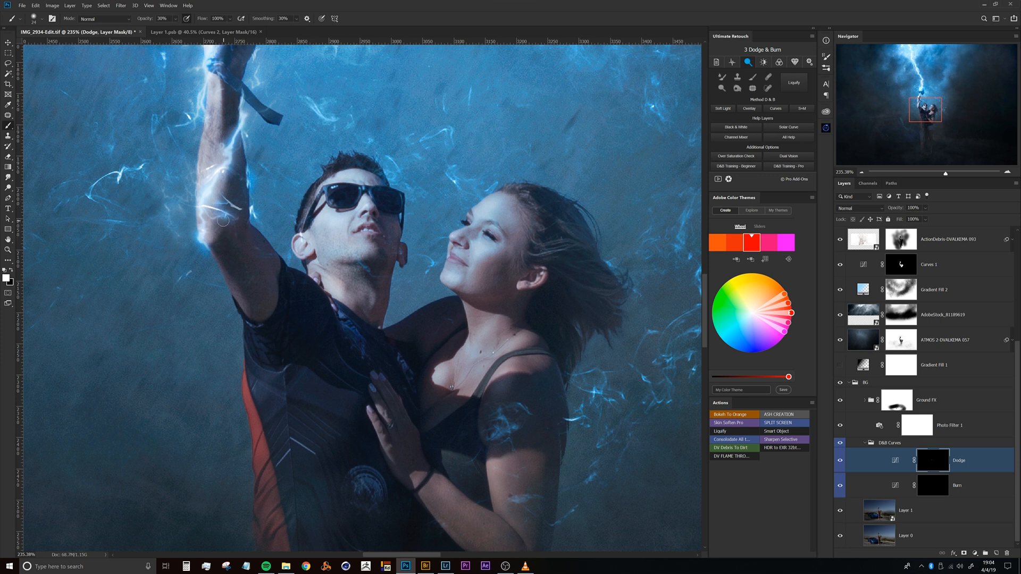
drag(291, 302, 228, 279)
drag(330, 269, 327, 227)
drag(308, 291, 353, 200)
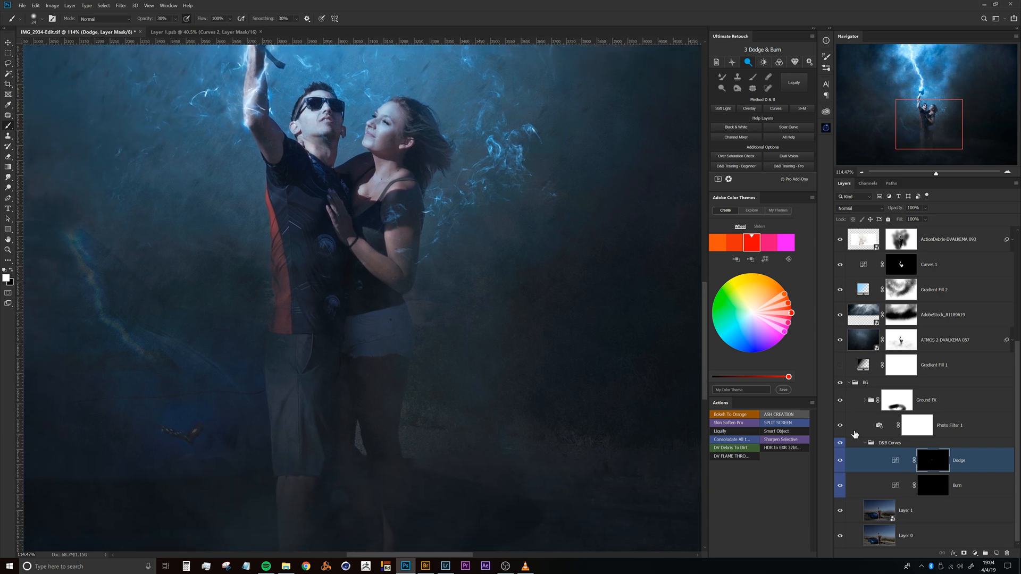
- Darken the couple's clothes and legs on the Burn mask with a large white brush at 30% opacity, starting at size 277
click(935, 485)
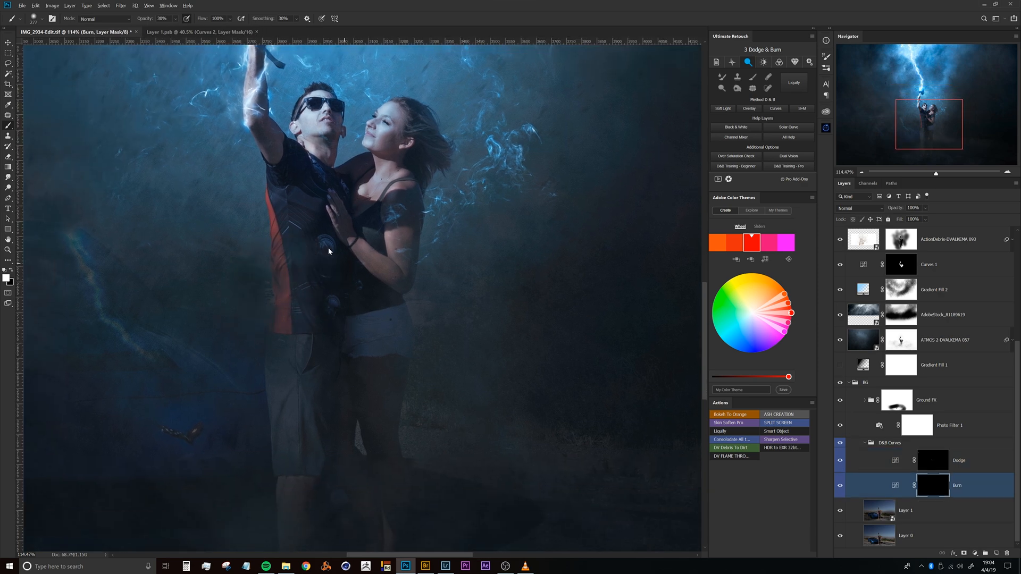
mouse_move(307, 219)
mouse_down()
mouse_move(303, 210)
mouse_move(317, 296)
mouse_move(310, 322)
mouse_move(330, 352)
mouse_move(357, 251)
mouse_move(368, 311)
mouse_move(362, 477)
mouse_move(362, 375)
mouse_up()
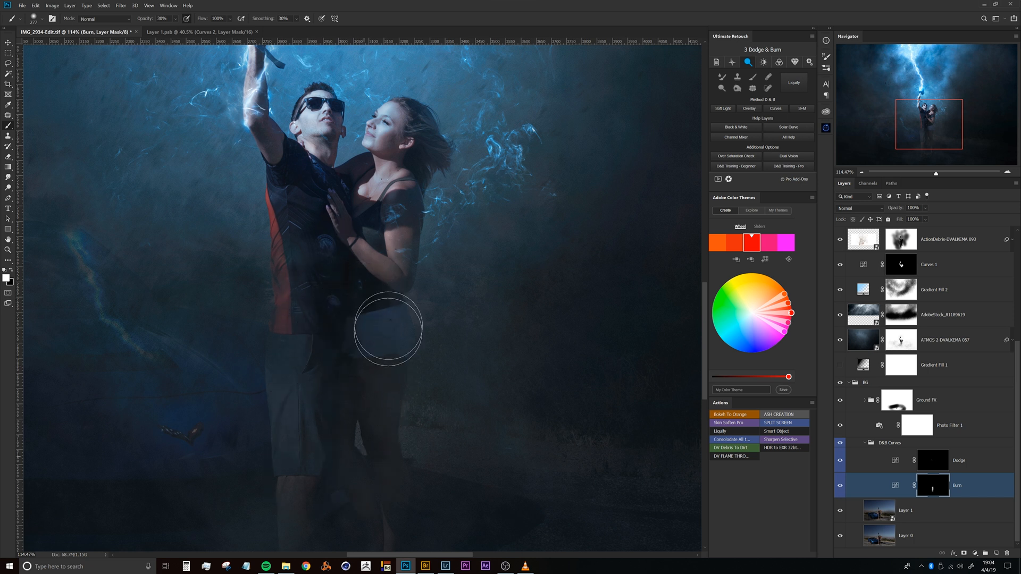
mouse_move(342, 278)
mouse_down()
mouse_move(353, 234)
mouse_move(350, 162)
mouse_up()
key(ctrl+r)
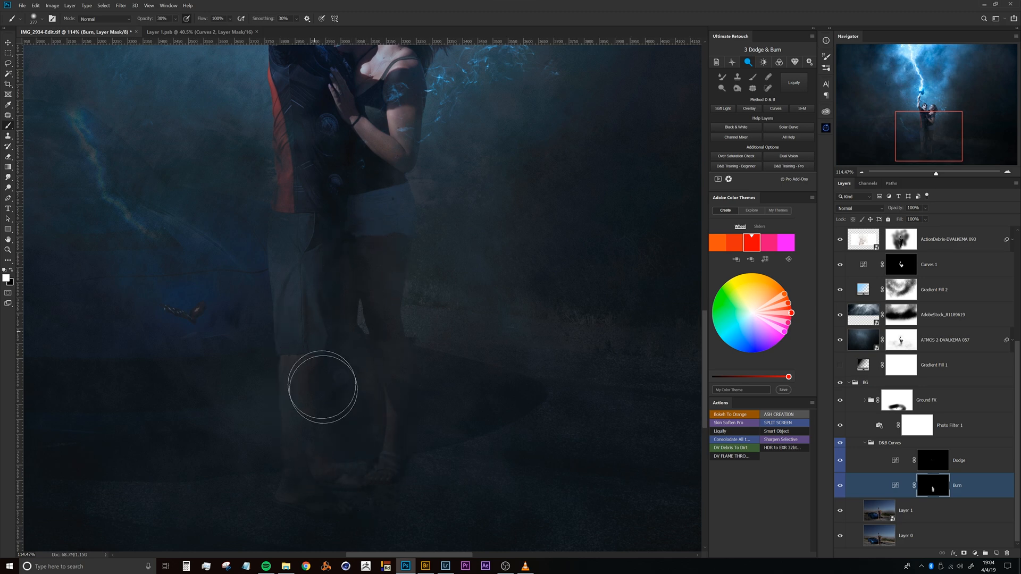
drag(329, 183, 307, 334)
drag(308, 243, 282, 244)
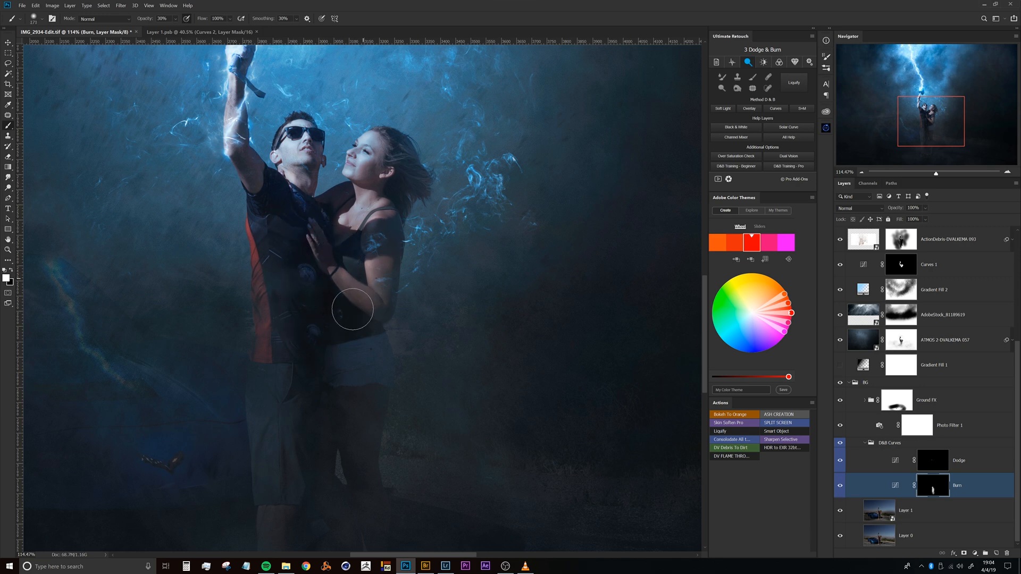
- Deepen the shadows on the couple's torsos and necks by painting white on the Burn mask at 30% opacity
drag(356, 215, 385, 197)
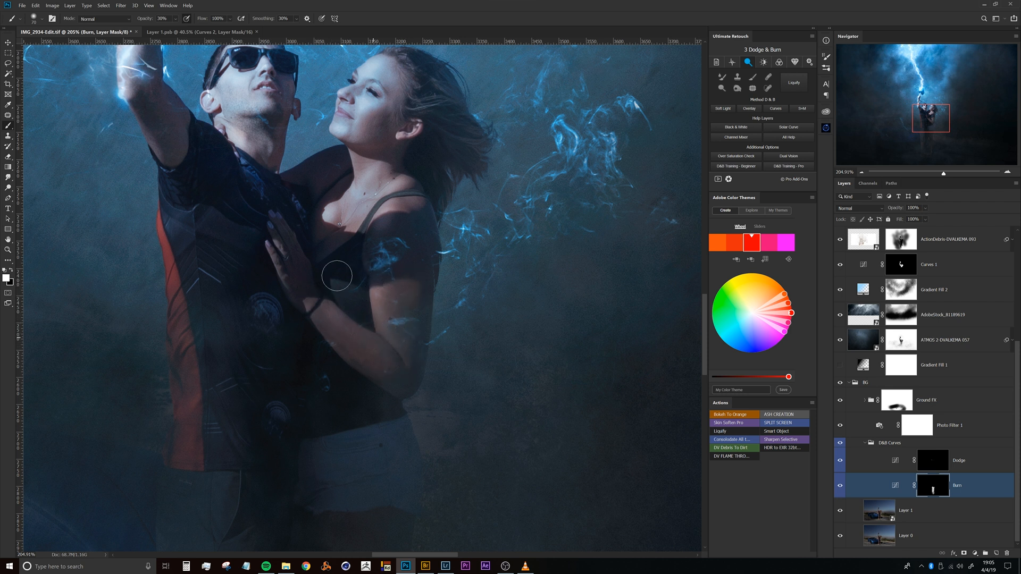
scroll(360, 242, up, 4)
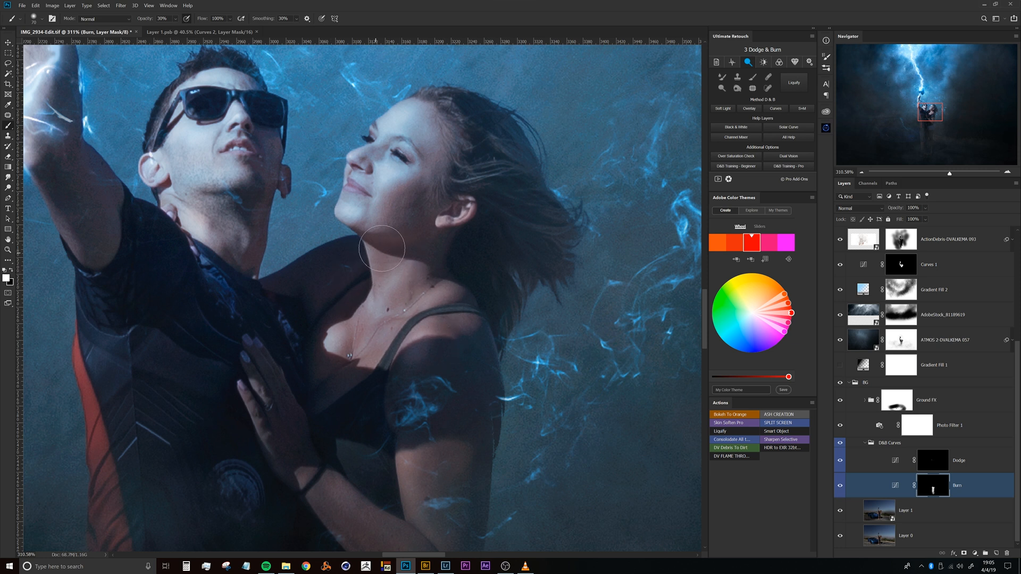
key(ctrl+space)
drag(374, 299, 312, 313)
drag(307, 250, 372, 250)
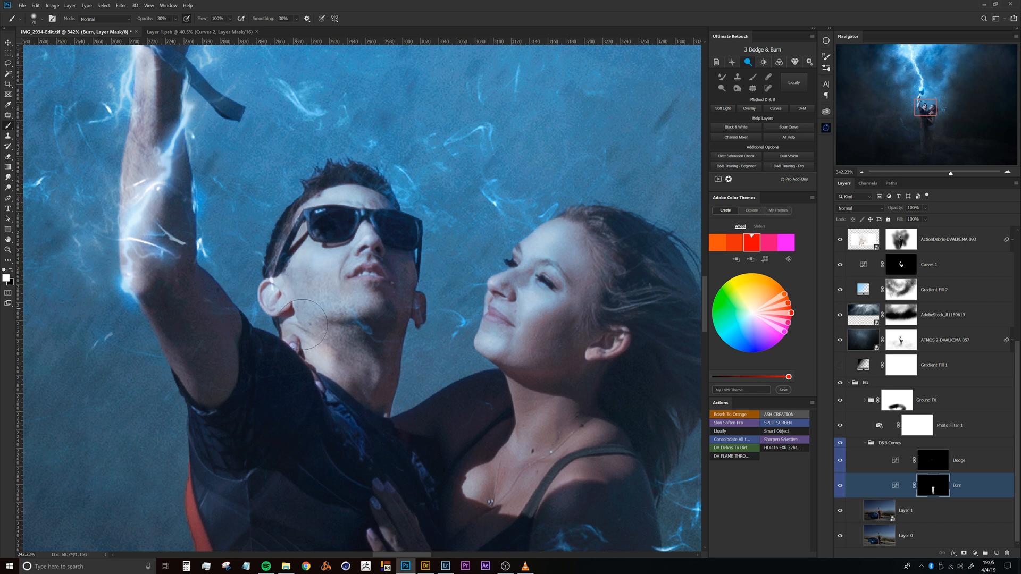
drag(388, 366, 309, 345)
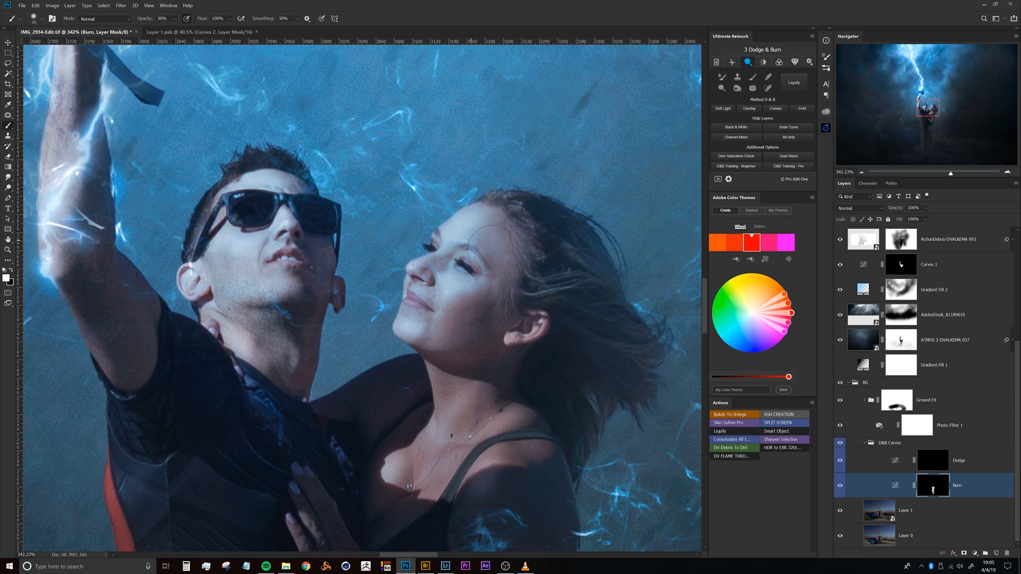
- Darken the shadows on the woman's cheek and around her eye on the Burn mask, reducing the white brush to size 12
drag(497, 306, 457, 323)
mouse_move(461, 314)
mouse_down()
mouse_move(512, 315)
mouse_move(482, 361)
mouse_move(502, 346)
mouse_move(459, 362)
mouse_move(421, 354)
mouse_move(499, 365)
mouse_move(438, 364)
mouse_move(497, 352)
mouse_move(426, 363)
mouse_move(528, 378)
mouse_move(502, 325)
mouse_up()
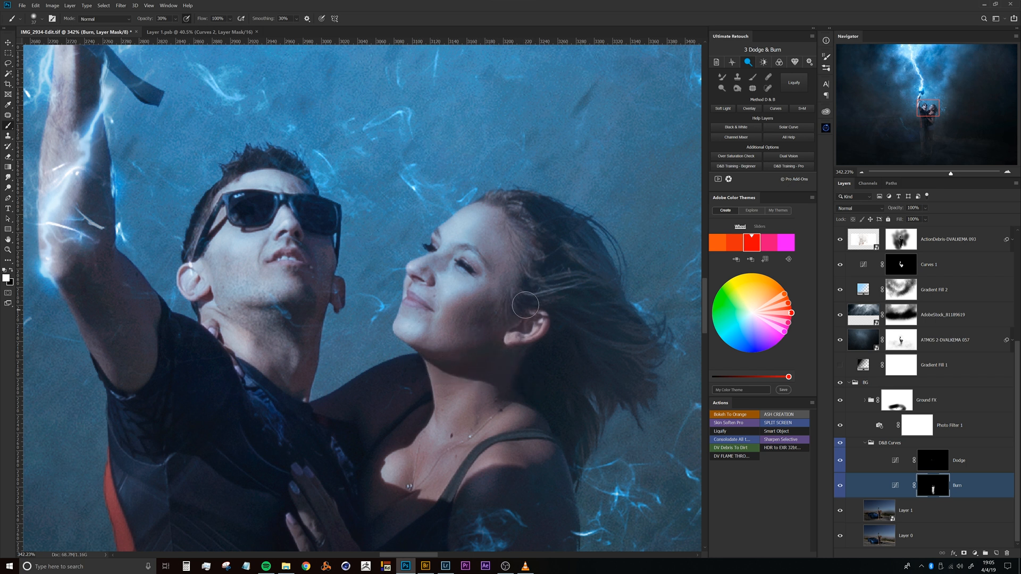
alt+right_click(534, 269)
alt+right_click(451, 258)
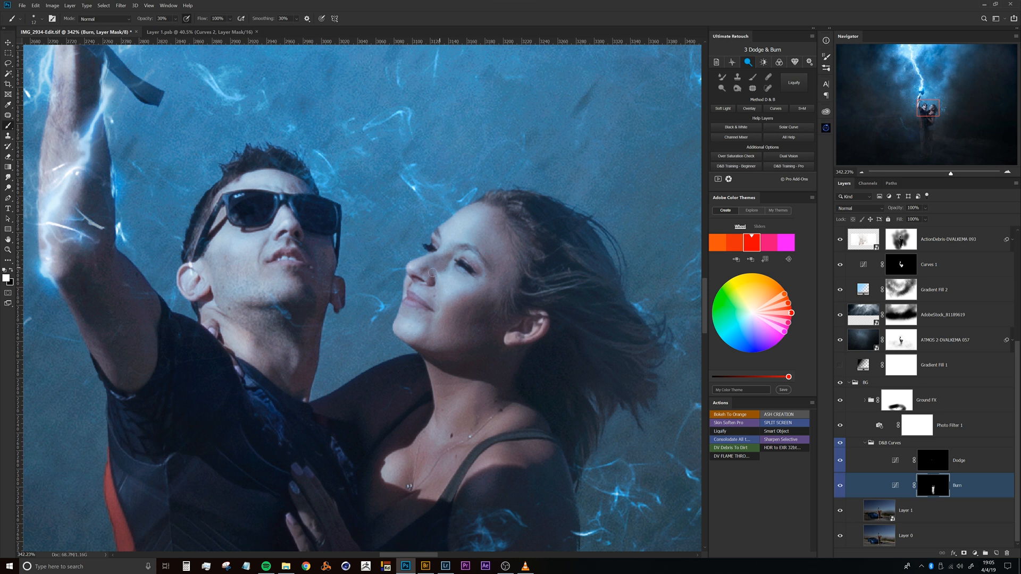
drag(459, 265, 431, 261)
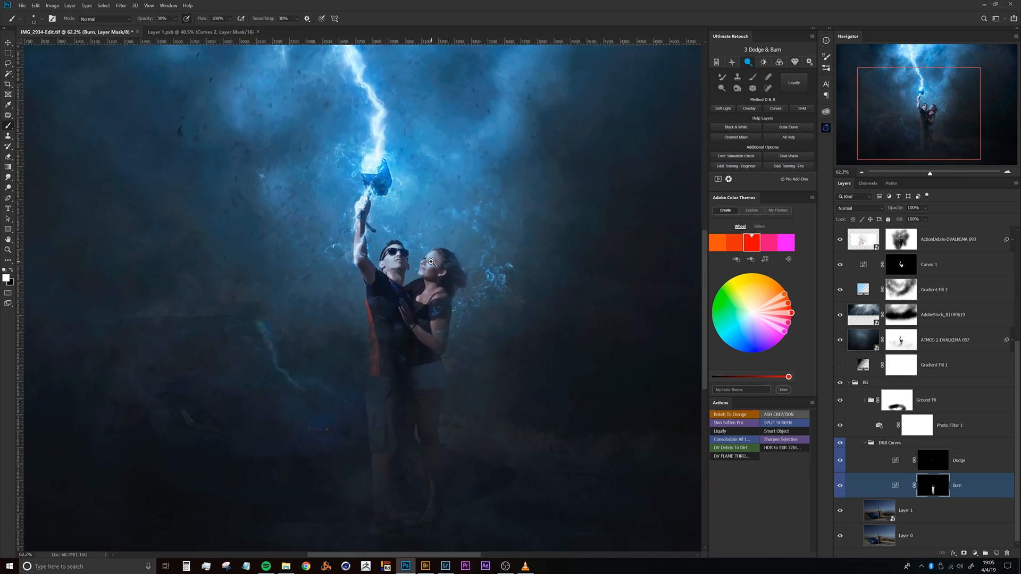
- Label the FX group with the orange colour
scroll(431, 262, up, 8)
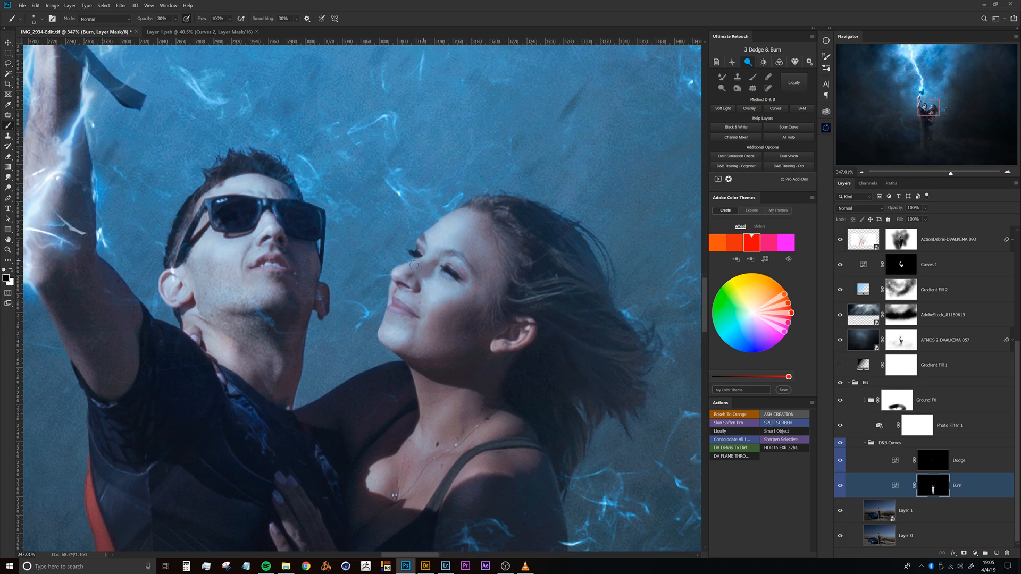
scroll(358, 255, down, 8)
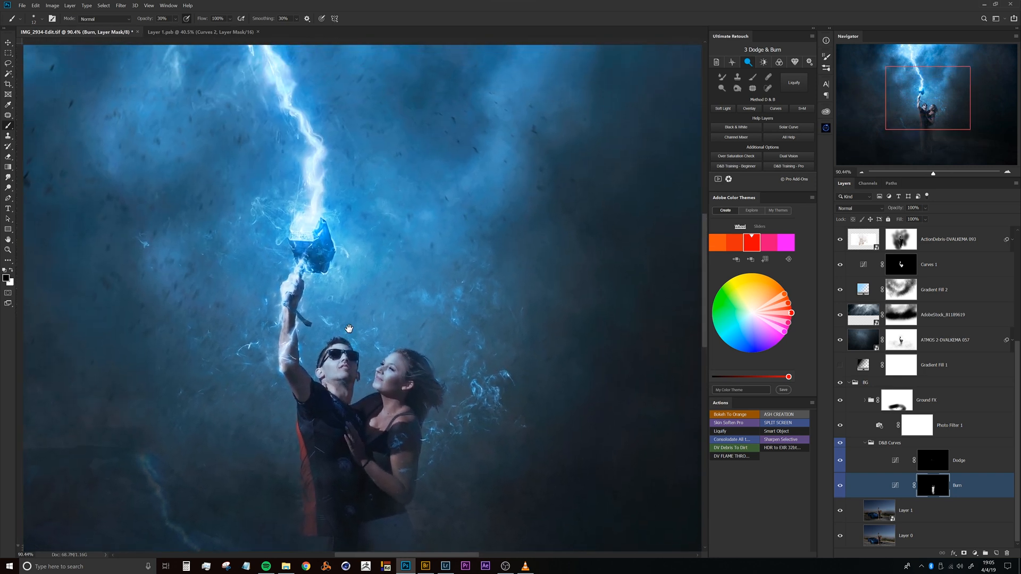
drag(359, 286, 332, 228)
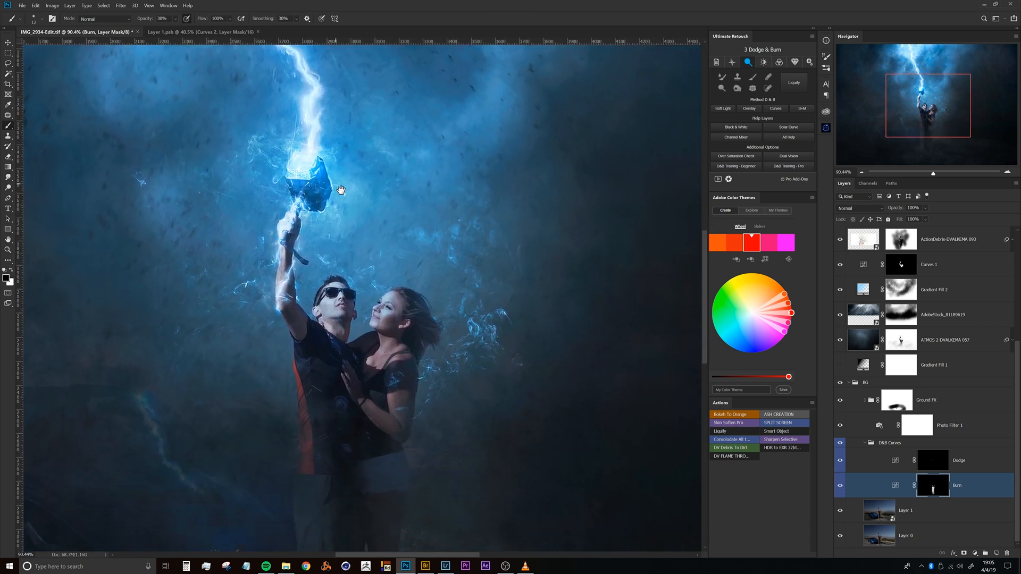
drag(347, 304, 361, 238)
scroll(322, 254, up, 8)
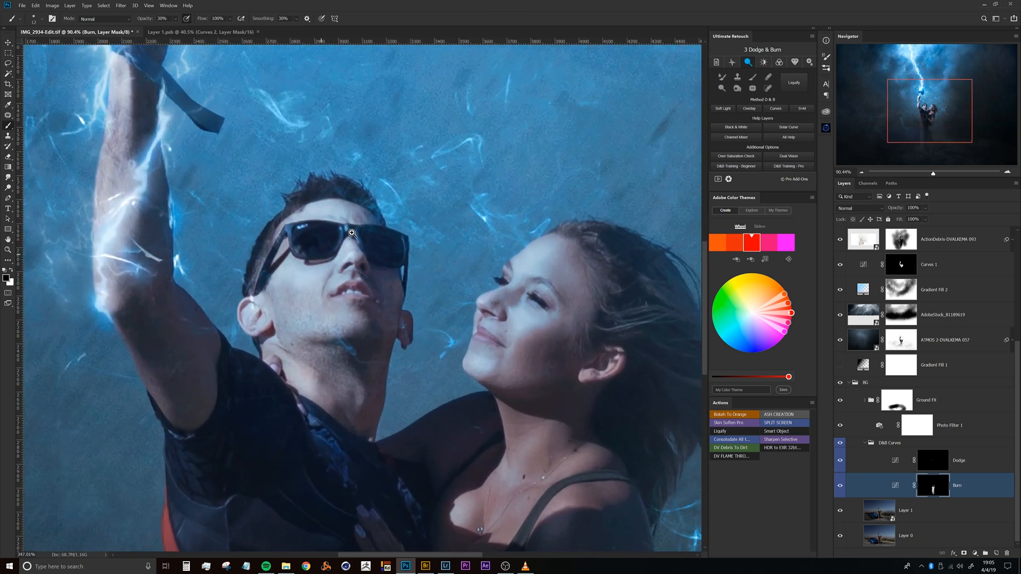
scroll(319, 207, up, 2)
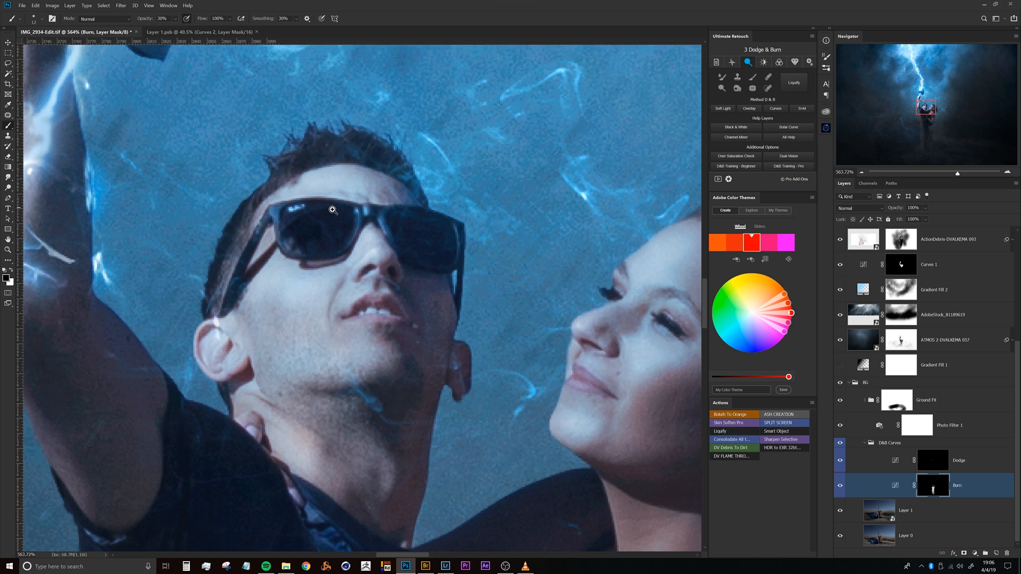
scroll(1013, 365, up, 5)
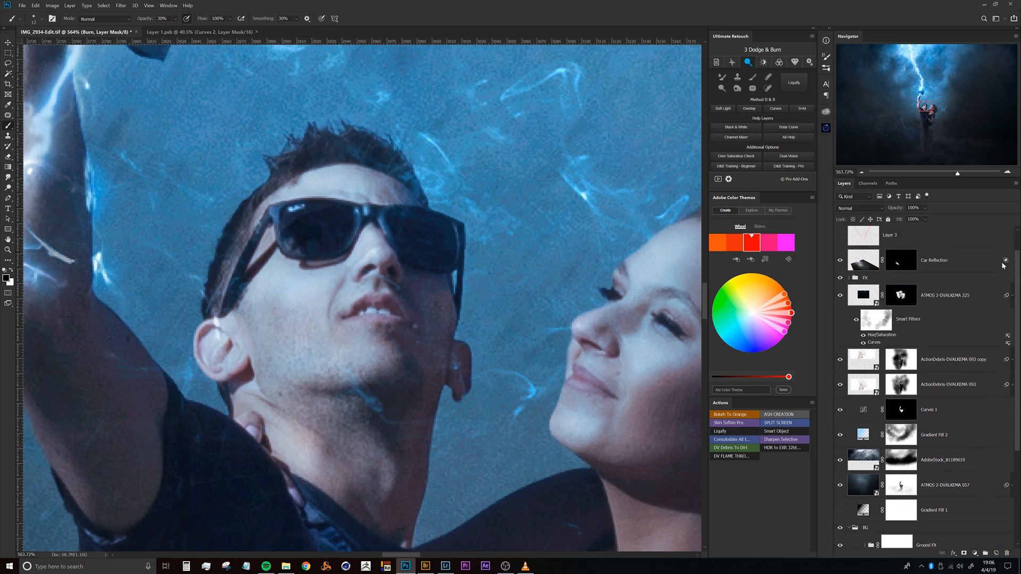
click(862, 307)
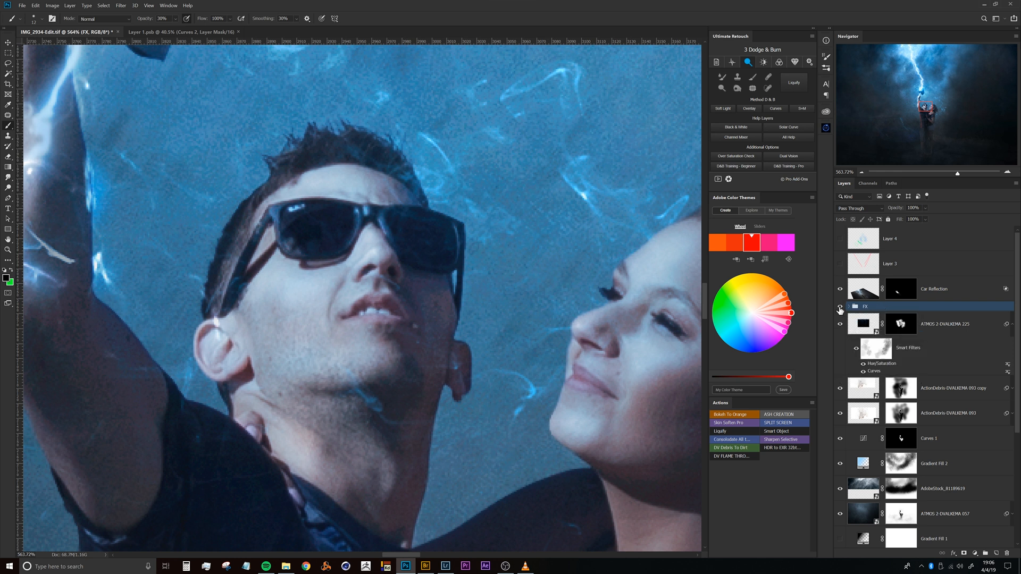
right_click(843, 308)
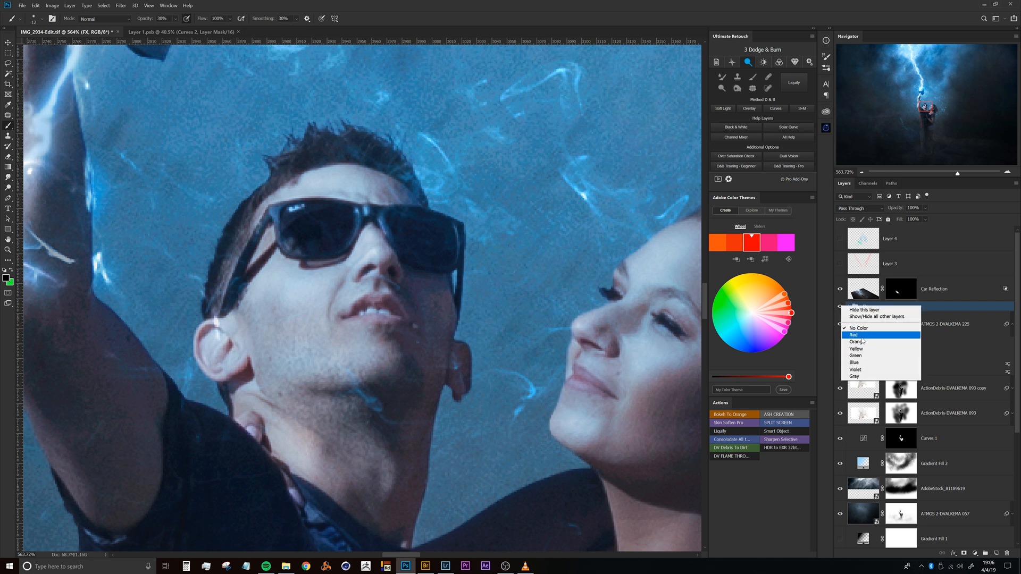
click(864, 342)
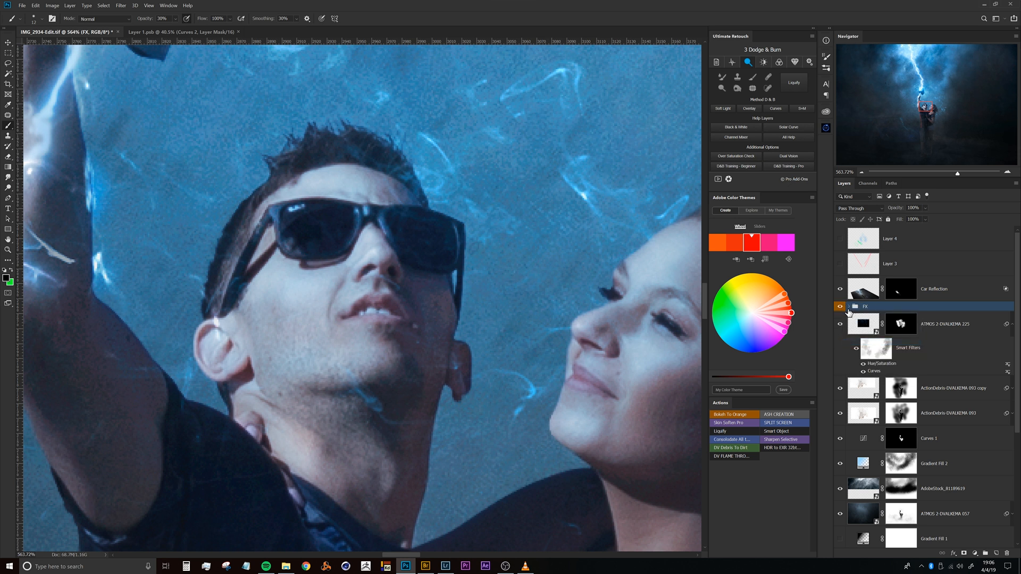
- Expand the FX group and toggle the visibility of Main Stream, Top Stream Enhance and the Lightning group to check what each contributes
click(850, 307)
click(911, 328)
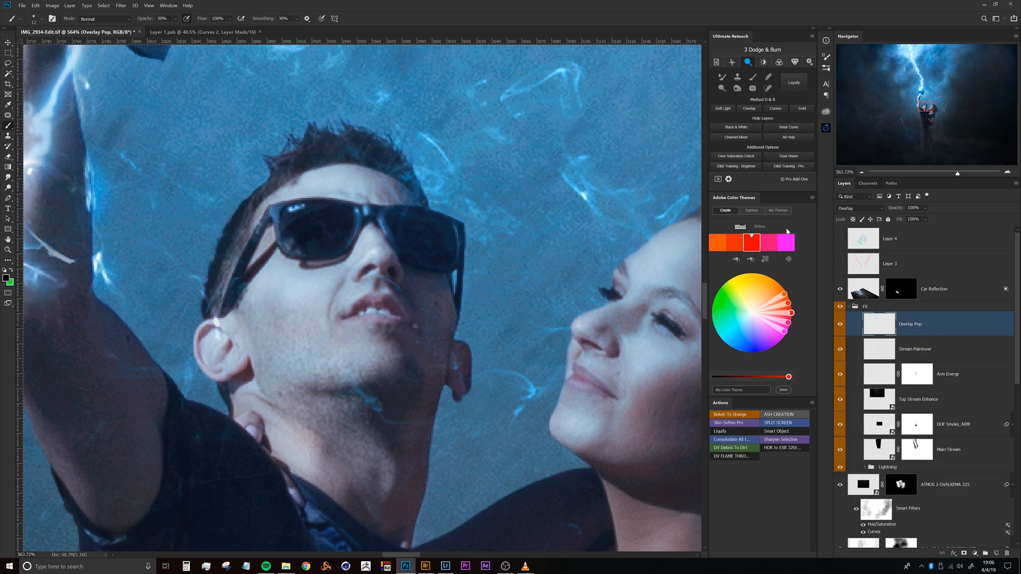
drag(314, 287, 355, 245)
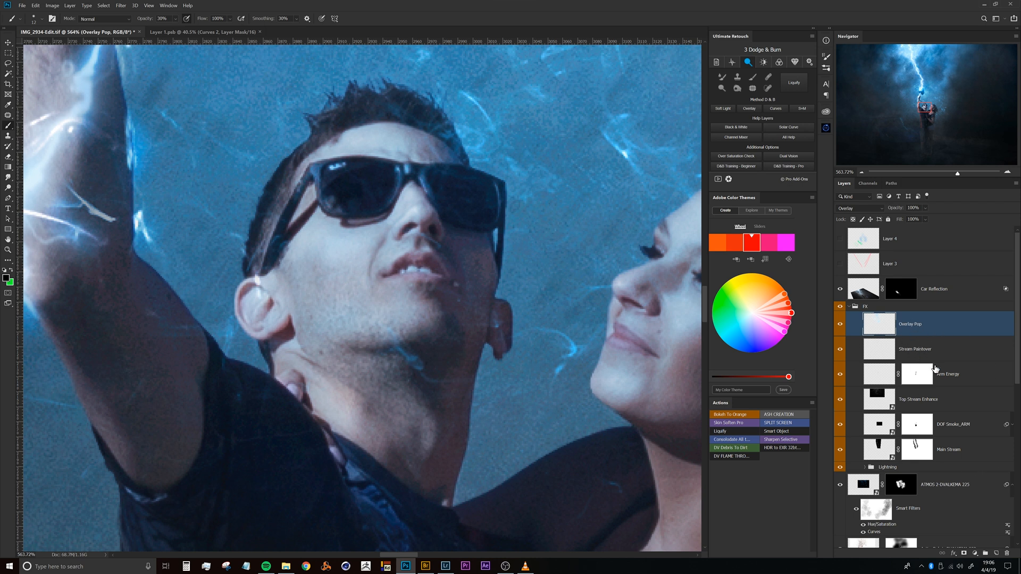
drag(567, 288, 487, 287)
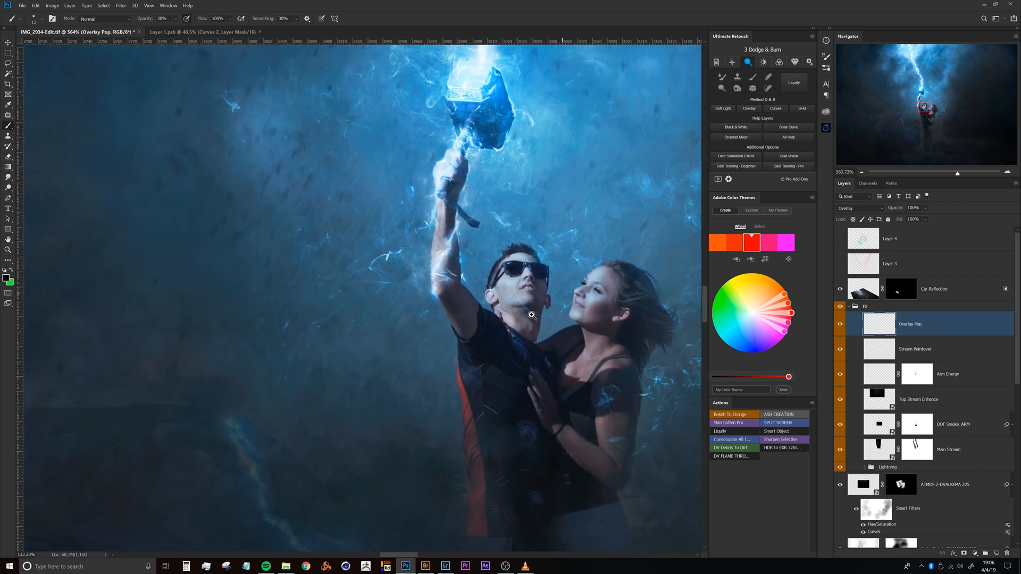
drag(562, 254, 512, 351)
drag(518, 271, 494, 335)
drag(473, 261, 453, 261)
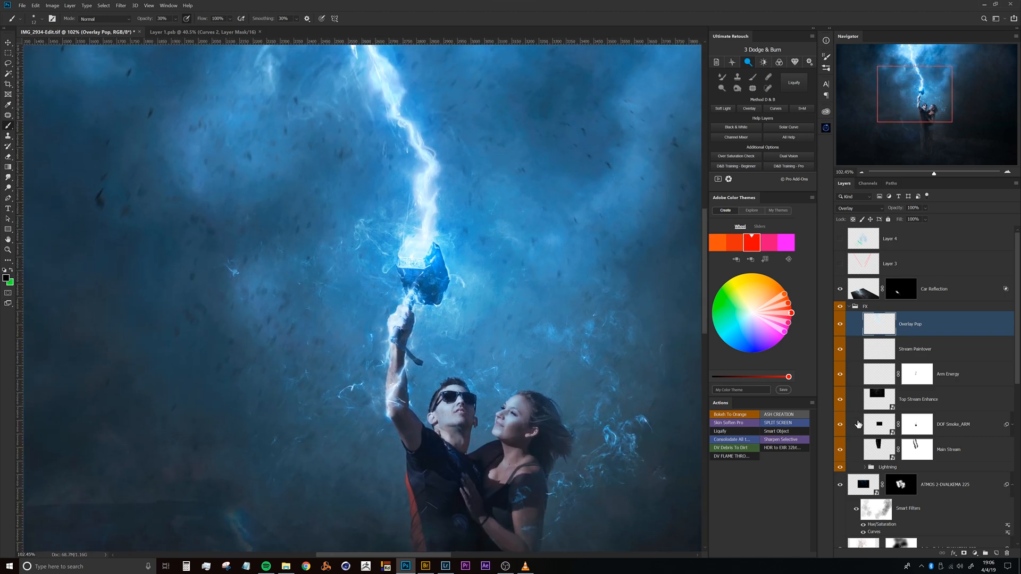
click(841, 451)
click(840, 451)
click(842, 403)
click(841, 402)
click(841, 468)
click(840, 468)
- Duplicate the Lightning group and place the copy outside and directly below the FX group
click(889, 468)
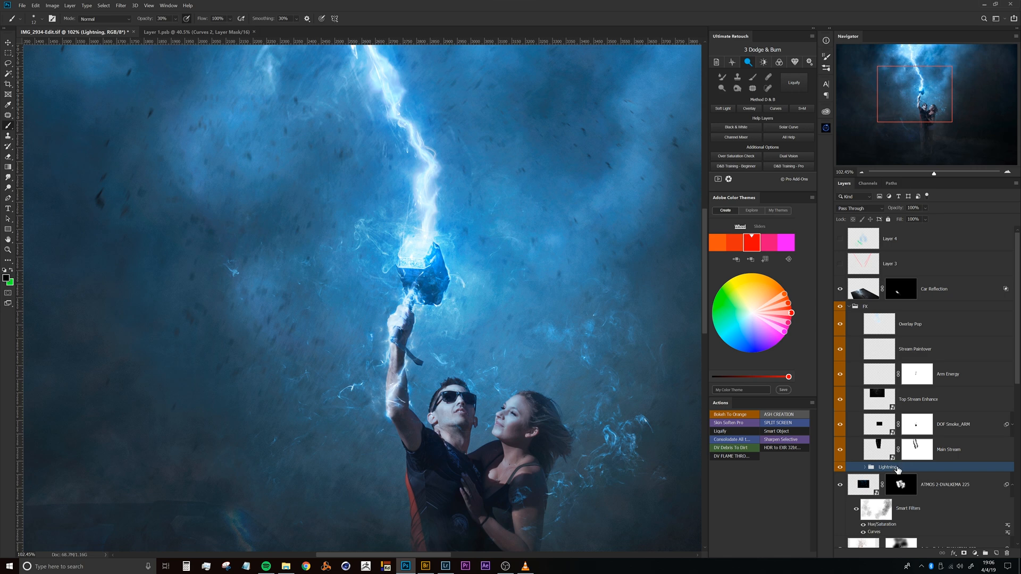
scroll(913, 456, down, 1)
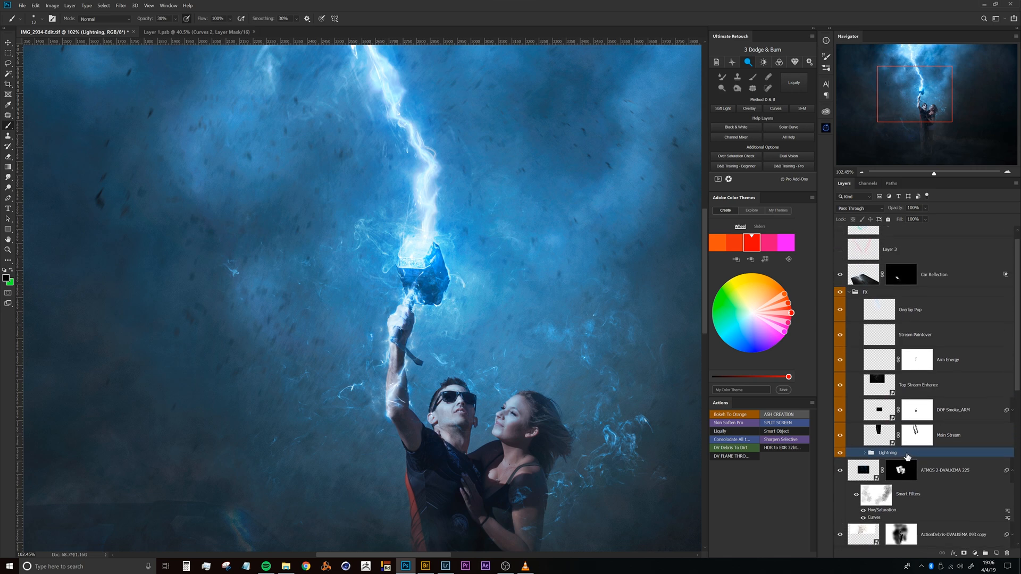
mouse_move(908, 454)
mouse_down()
mouse_move(912, 463)
mouse_move(891, 463)
mouse_up()
drag(505, 260, 434, 270)
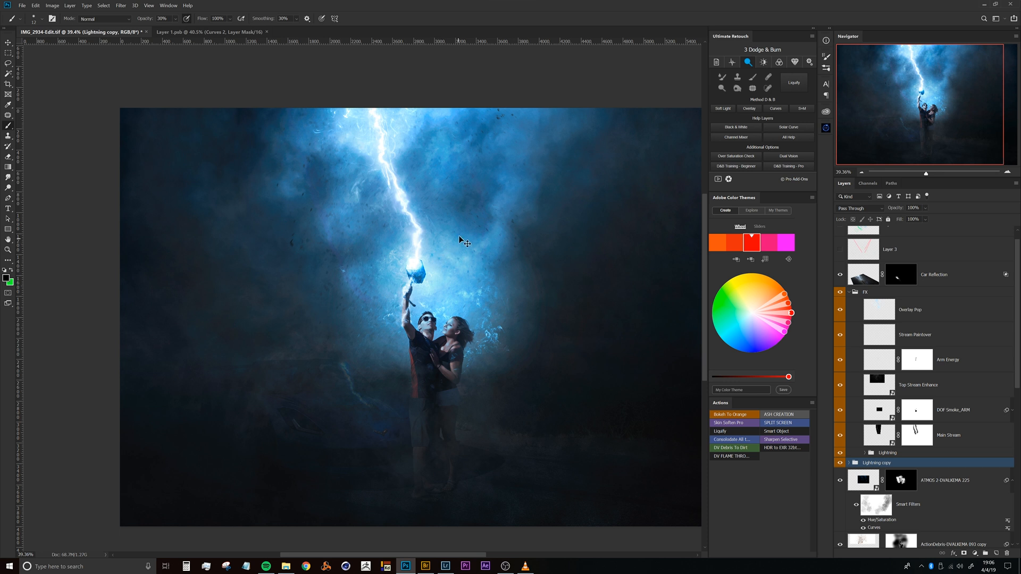
- Scale the duplicated lightning group to 3.87% and position its bolt over a lens of the man's sunglasses
key(ctrl+t)
drag(430, 209, 372, 209)
drag(546, 80, 452, 182)
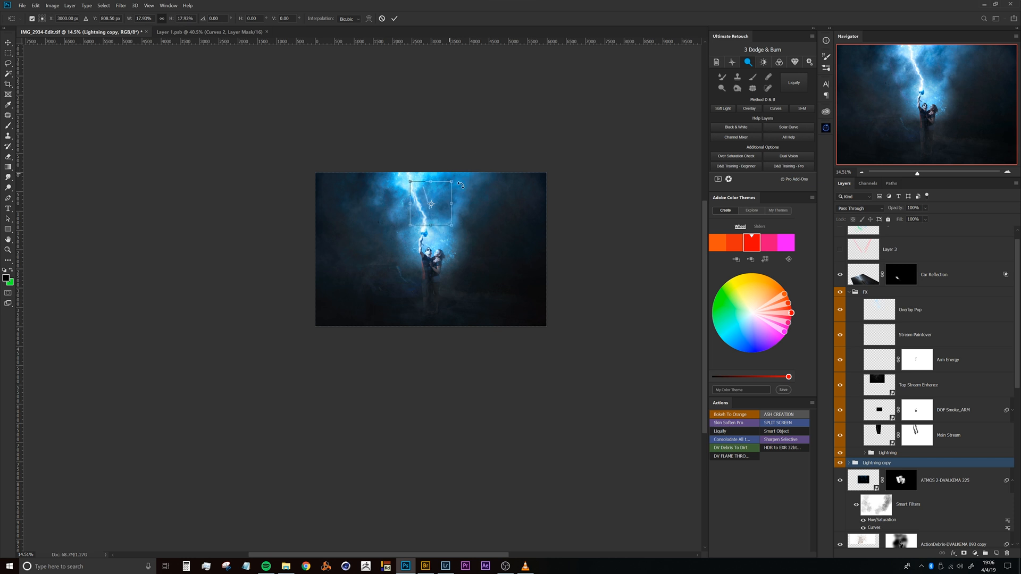
drag(441, 216, 468, 223)
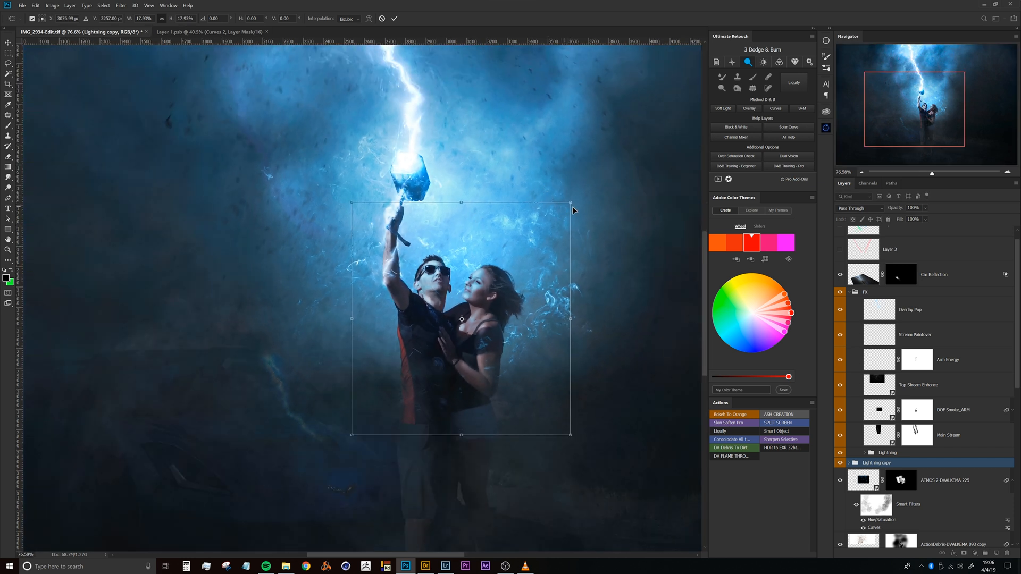
drag(548, 224, 498, 279)
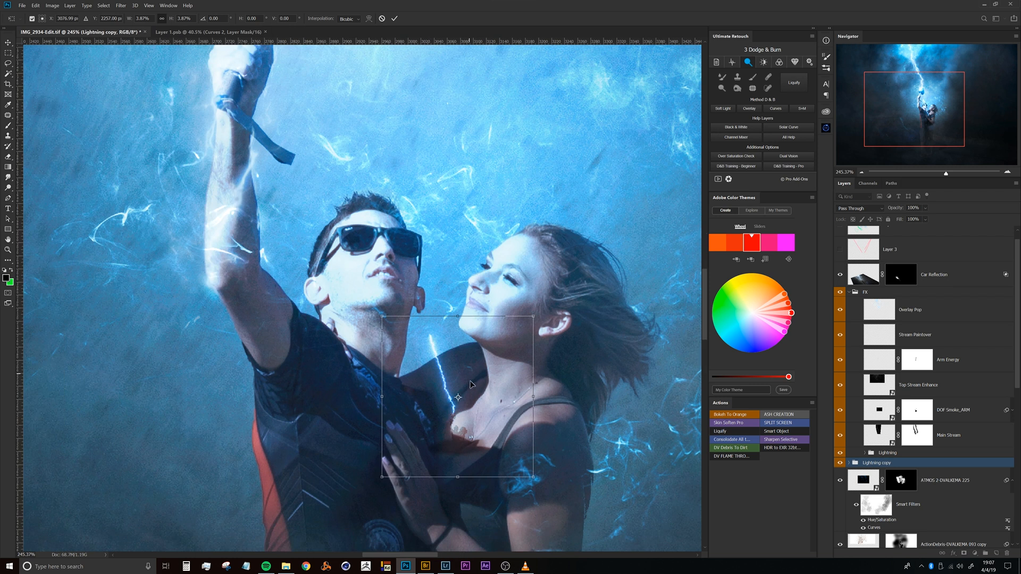
drag(431, 345, 339, 272)
drag(372, 231, 417, 214)
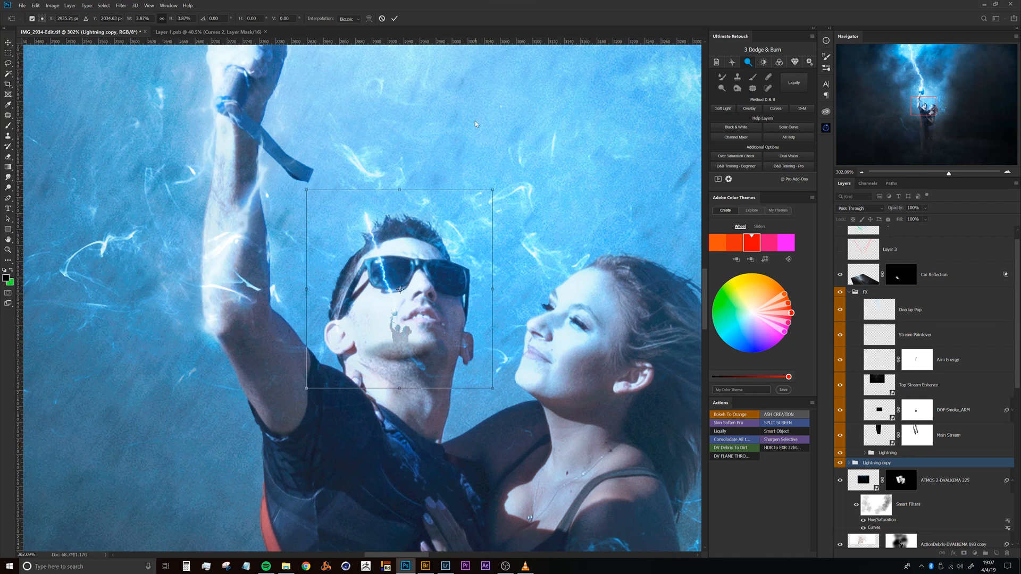
key(Return)
- Hide the duplicated lightning group with a black mask and paint white at 100% opacity to reveal the bolt within the sunglasses lens
key(b)
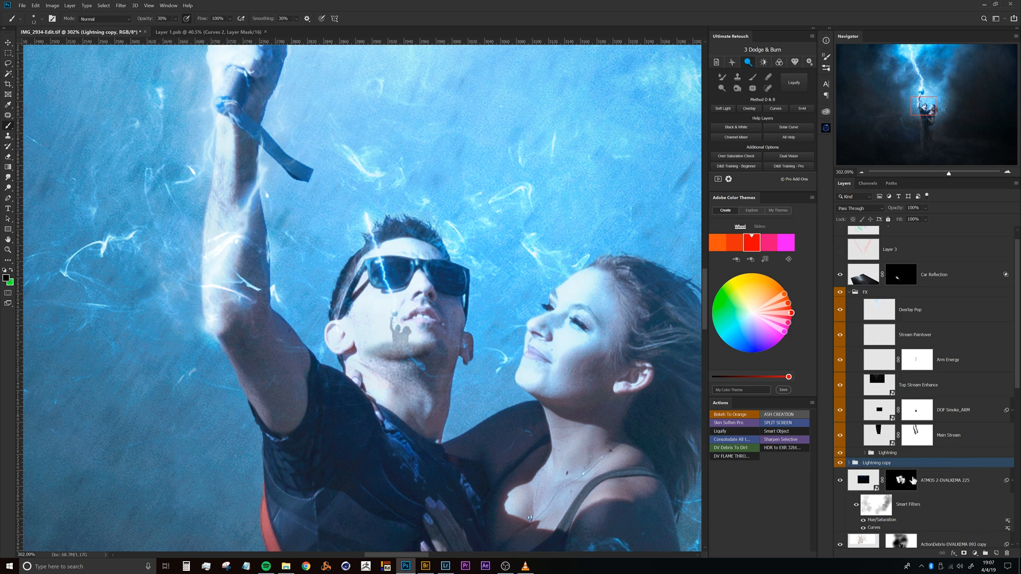
alt+click(964, 555)
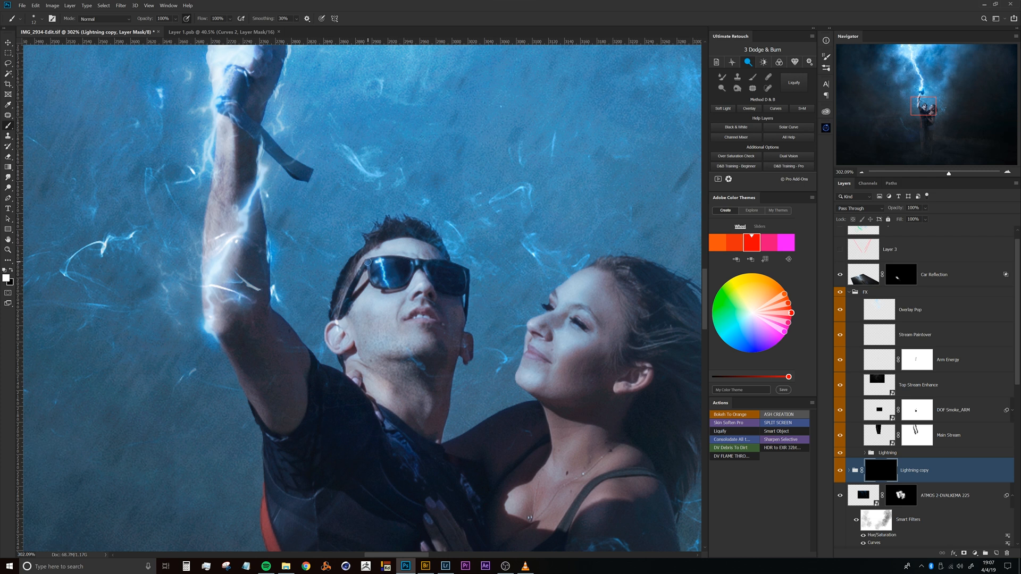
mouse_move(379, 263)
mouse_down()
mouse_move(425, 262)
mouse_move(355, 262)
mouse_up()
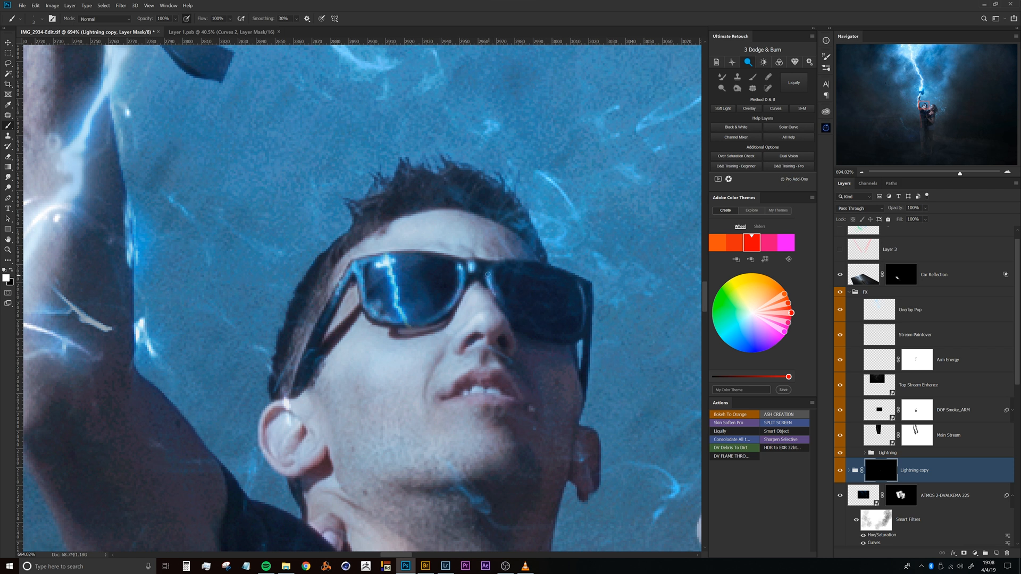
mouse_move(495, 280)
mouse_down()
mouse_move(450, 326)
mouse_move(494, 277)
mouse_up()
key(x)
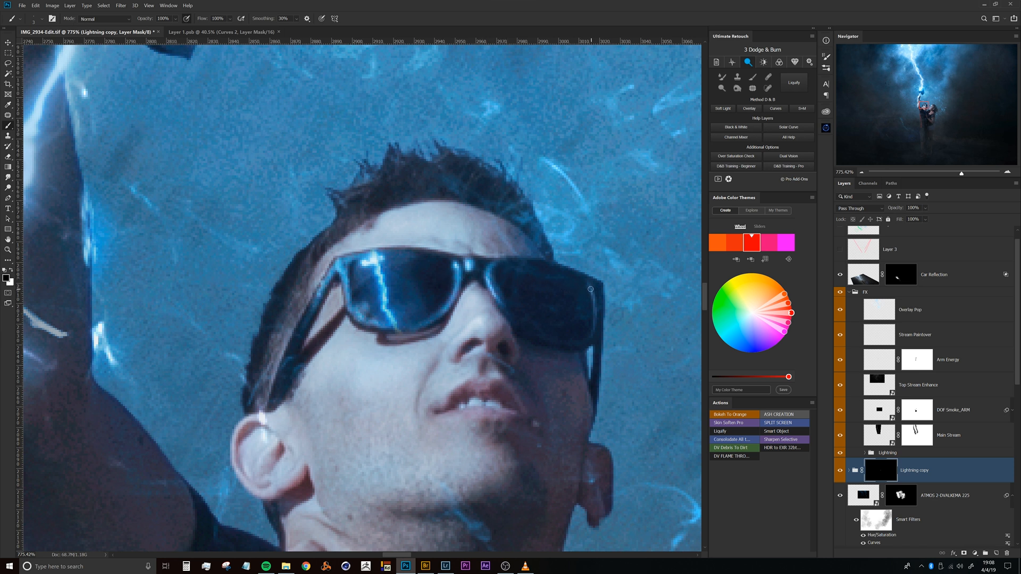
key(x)
drag(520, 308, 445, 258)
drag(419, 216, 394, 215)
drag(429, 181, 416, 241)
key(ctrl+r)
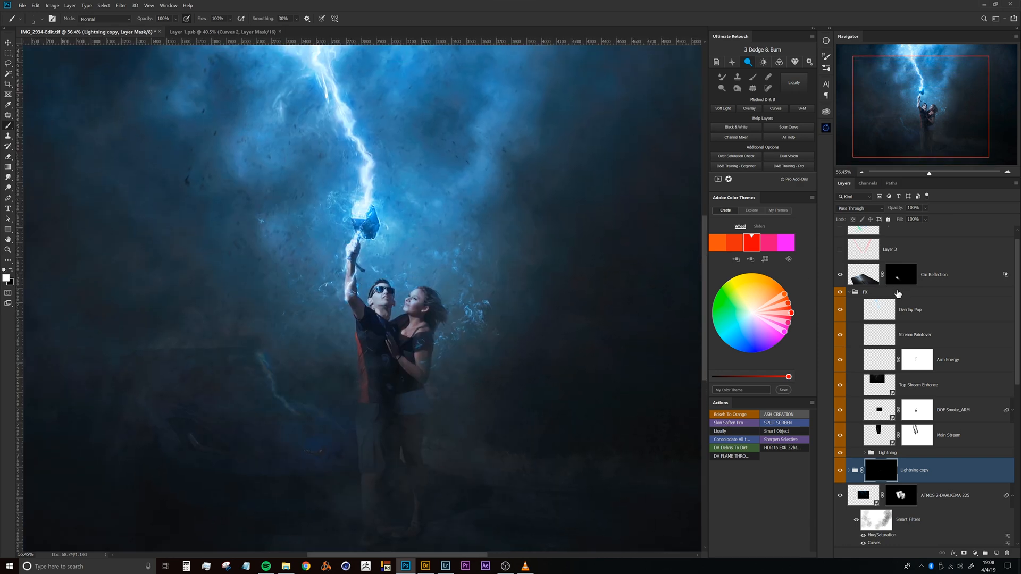
- Select and collapse the FX group, and review the whole composite with the lightning reflection
click(866, 295)
click(849, 292)
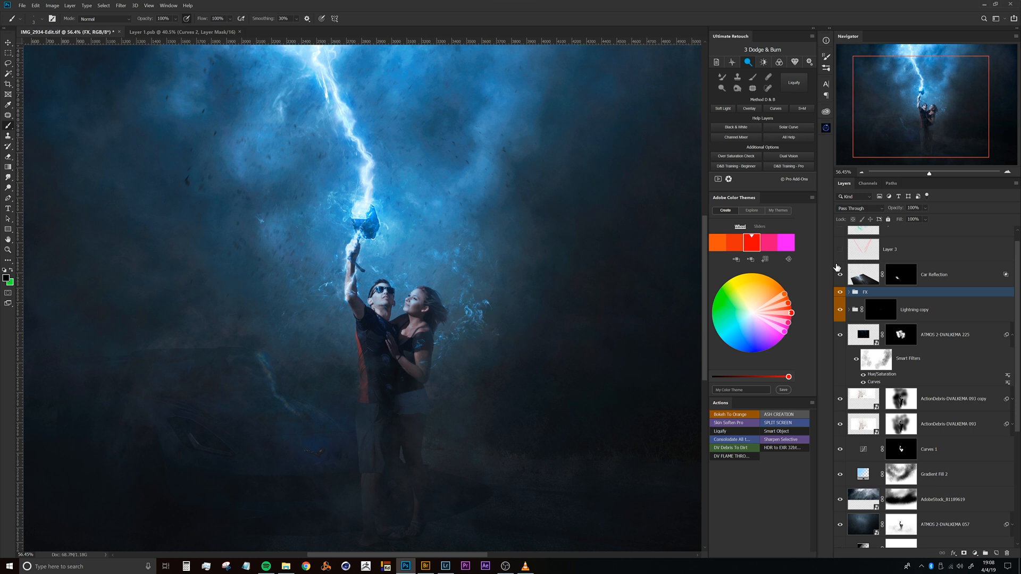
drag(425, 272, 397, 221)
key(ctrl+r)
key(ctrl+r)
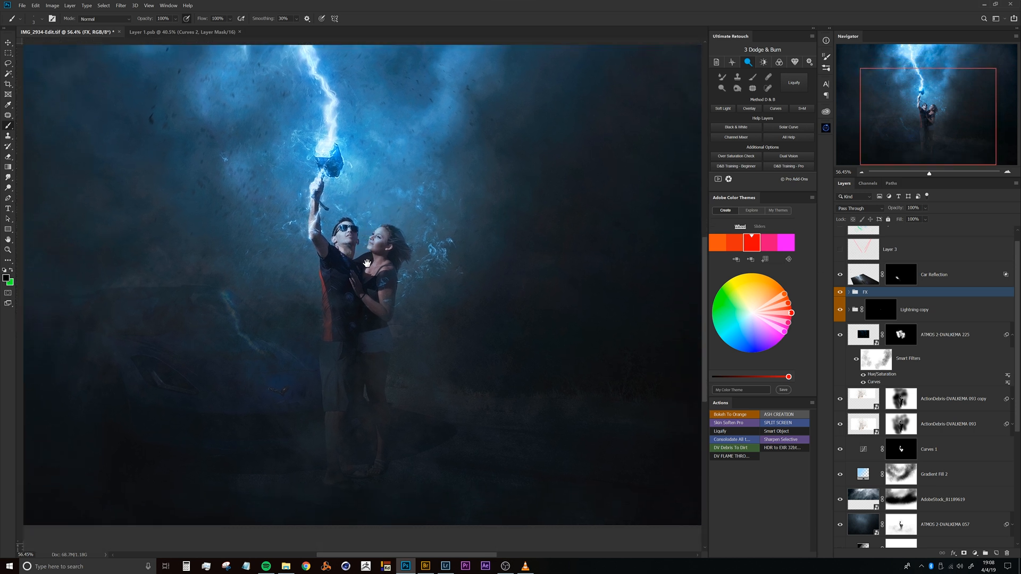
scroll(377, 249, down, 4)
scroll(393, 225, up, 3)
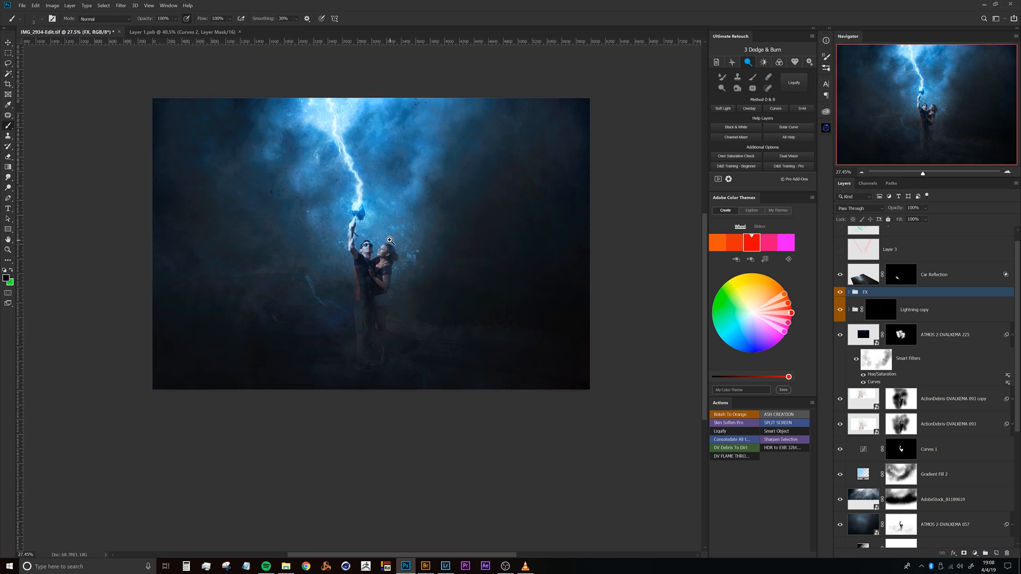
- Stamp all visible layers into a new merged layer directly above the Car Reflection layer
key(ctrl+r)
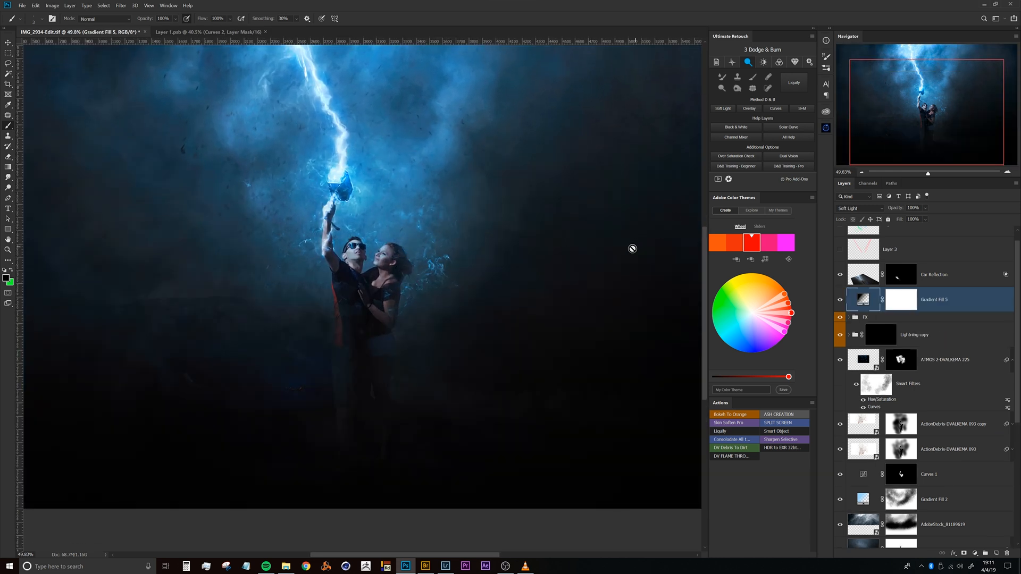
drag(339, 237, 379, 235)
mouse_move(377, 272)
mouse_down()
mouse_move(369, 292)
mouse_move(379, 269)
mouse_up()
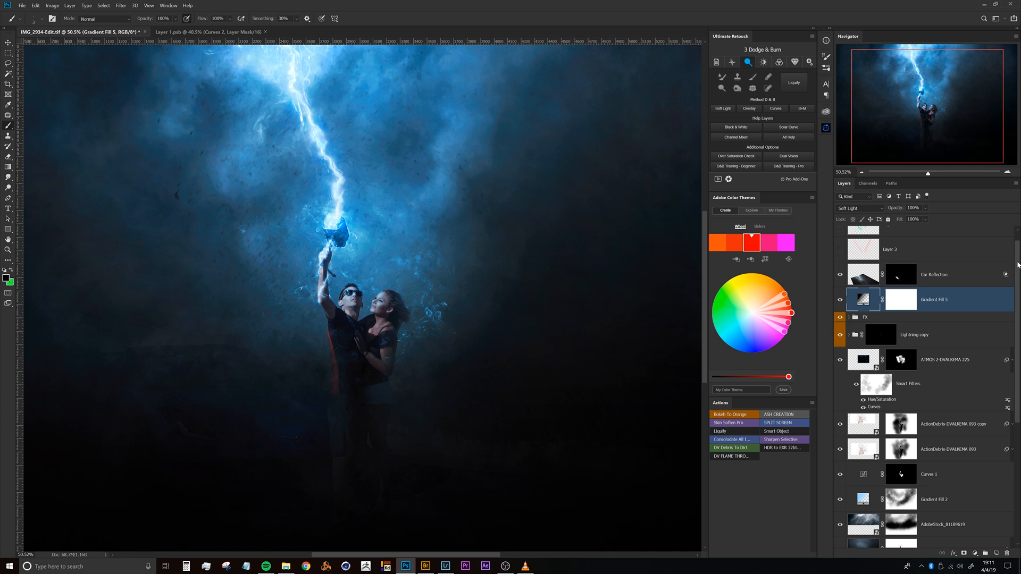
drag(1018, 264, 1020, 245)
click(948, 291)
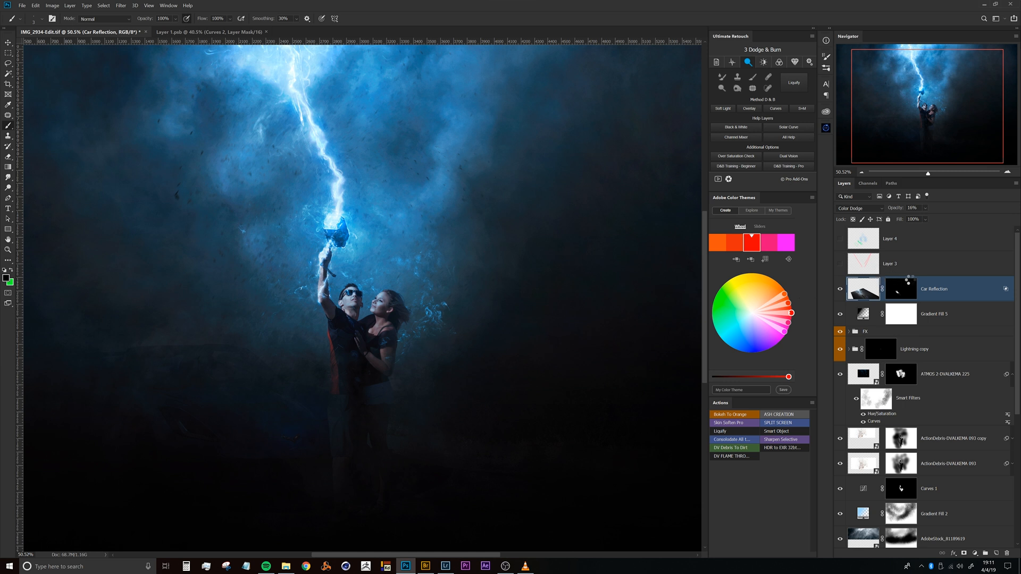
key(ctrl+shift+alt+e)
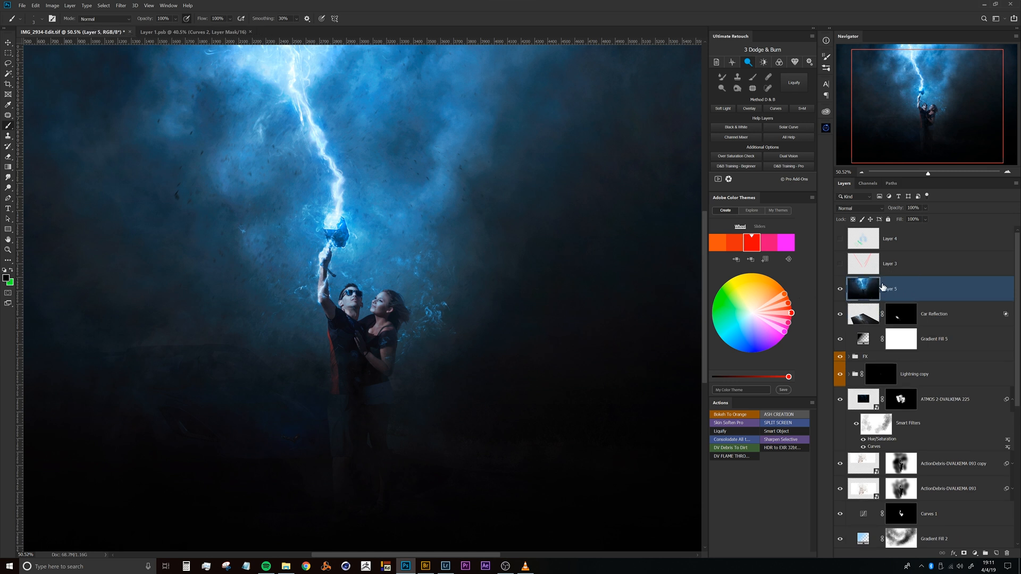
- Convert the merged Layer 5 to a smart object
mouse_move(407, 277)
mouse_down()
mouse_move(410, 291)
mouse_move(411, 276)
mouse_move(427, 277)
mouse_up()
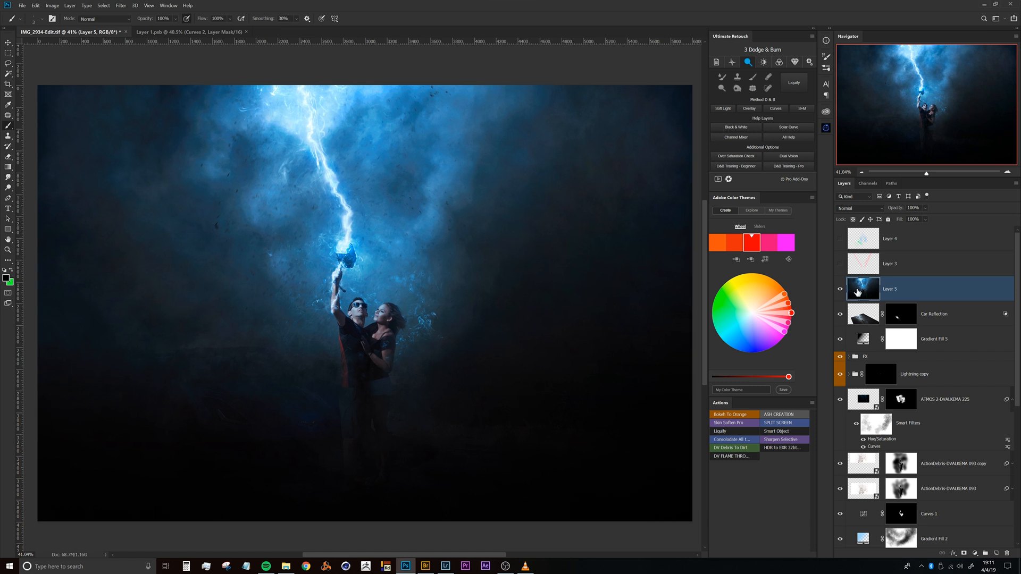
mouse_move(562, 274)
mouse_down()
mouse_move(543, 275)
mouse_move(555, 273)
mouse_up()
key(ctrl+r)
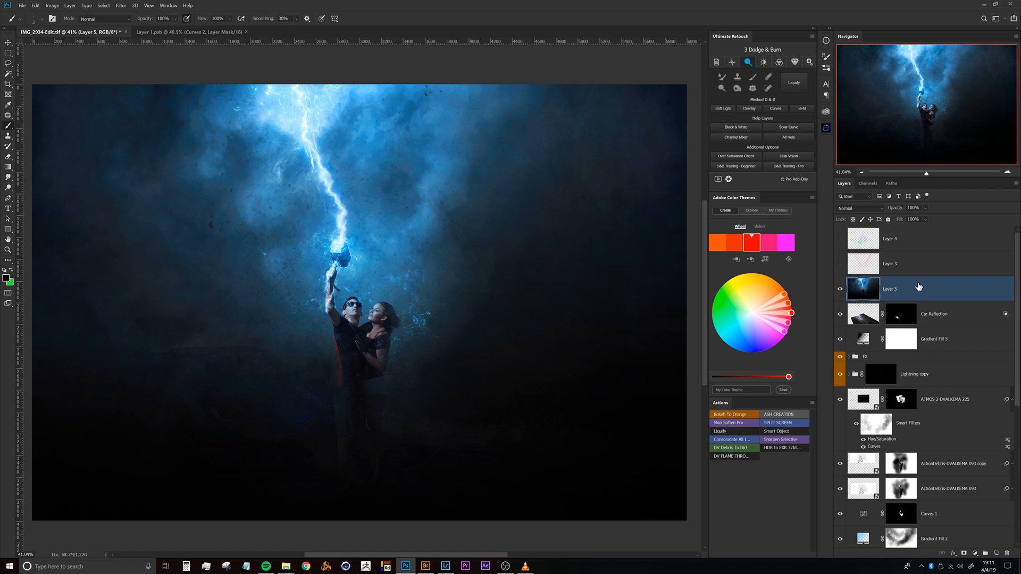
right_click(913, 288)
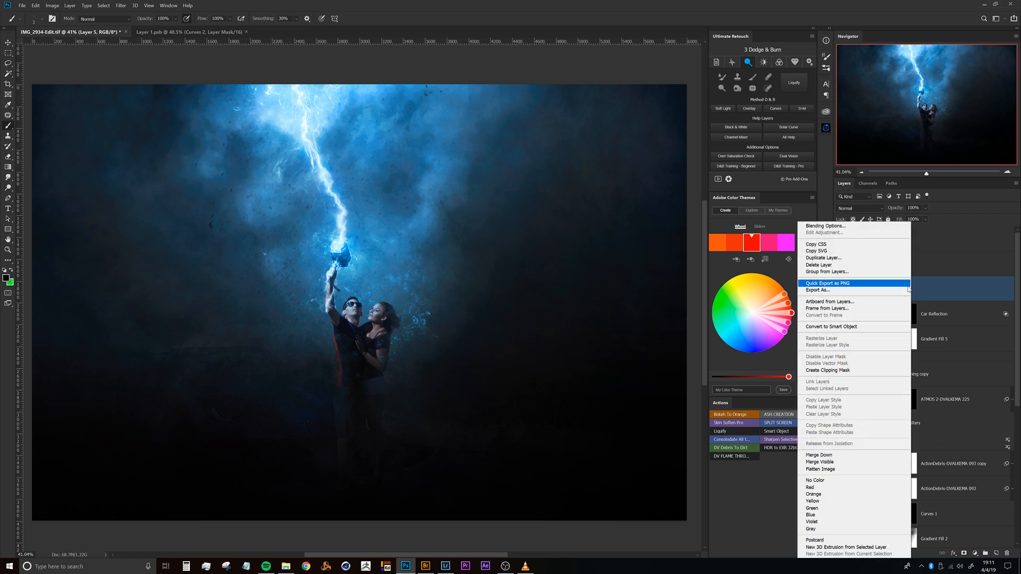
click(847, 326)
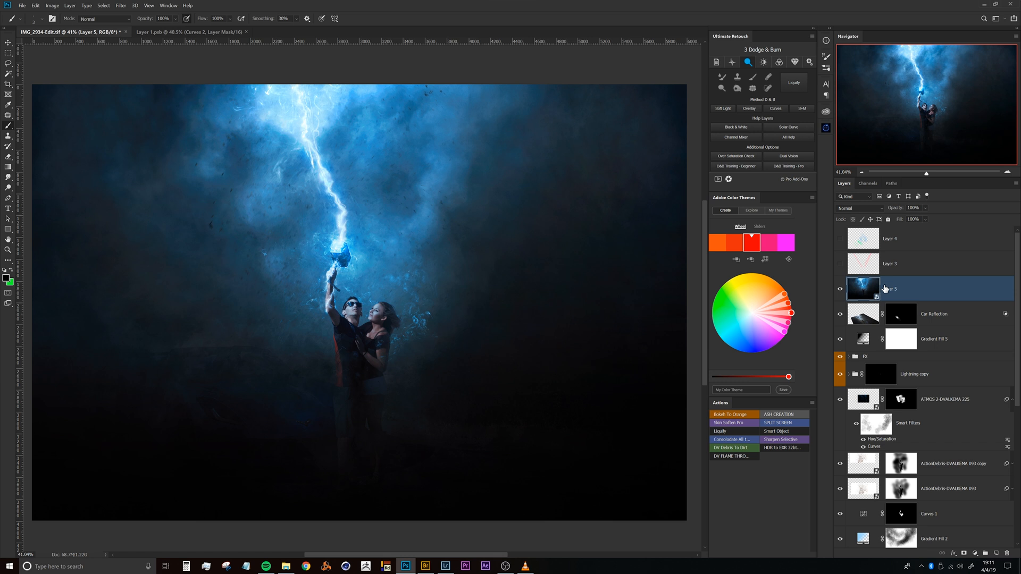
- Open the High Pass filter on the merged smart object, Layer 5
drag(366, 303, 378, 269)
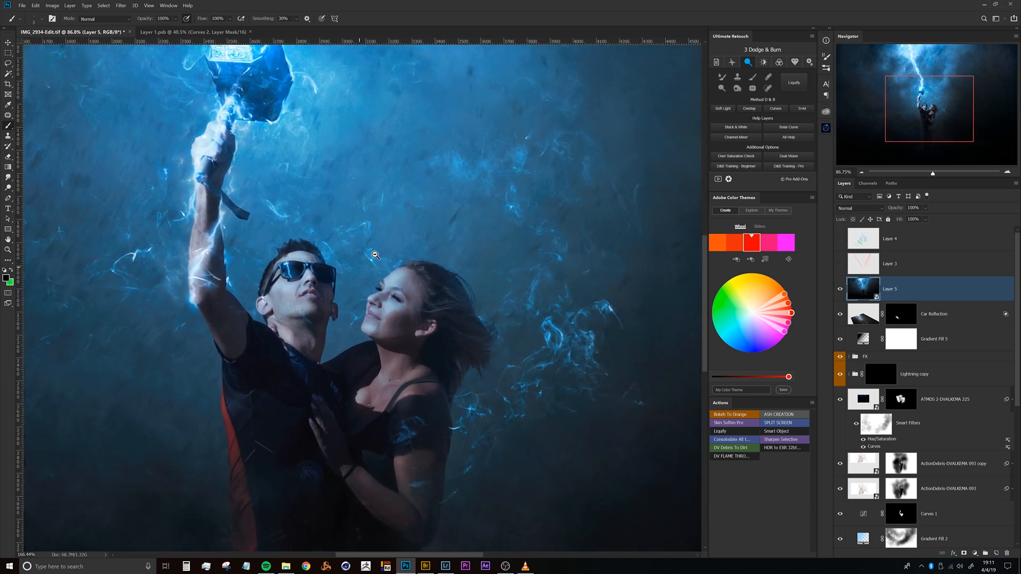
click(121, 6)
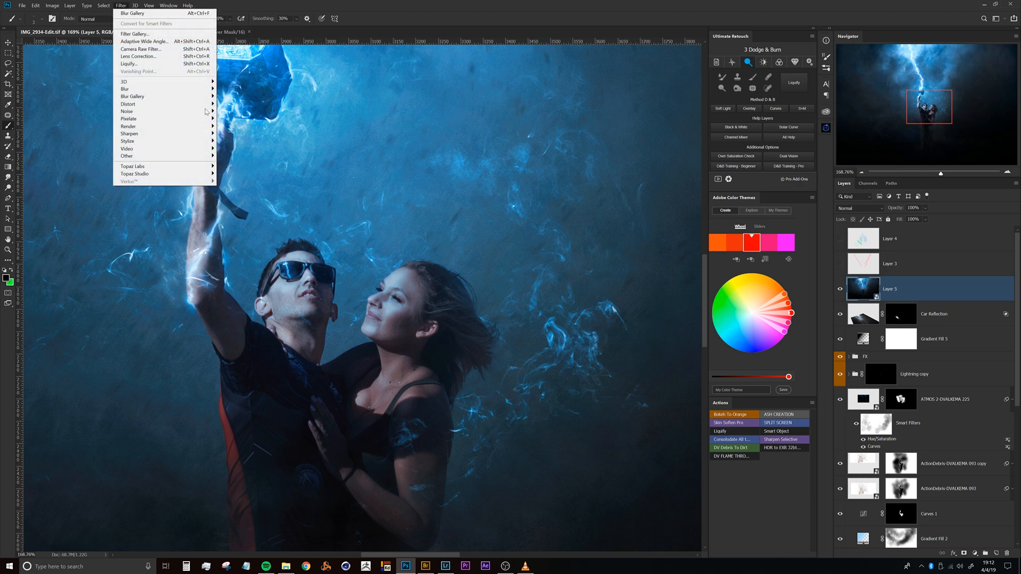
mouse_move(165, 156)
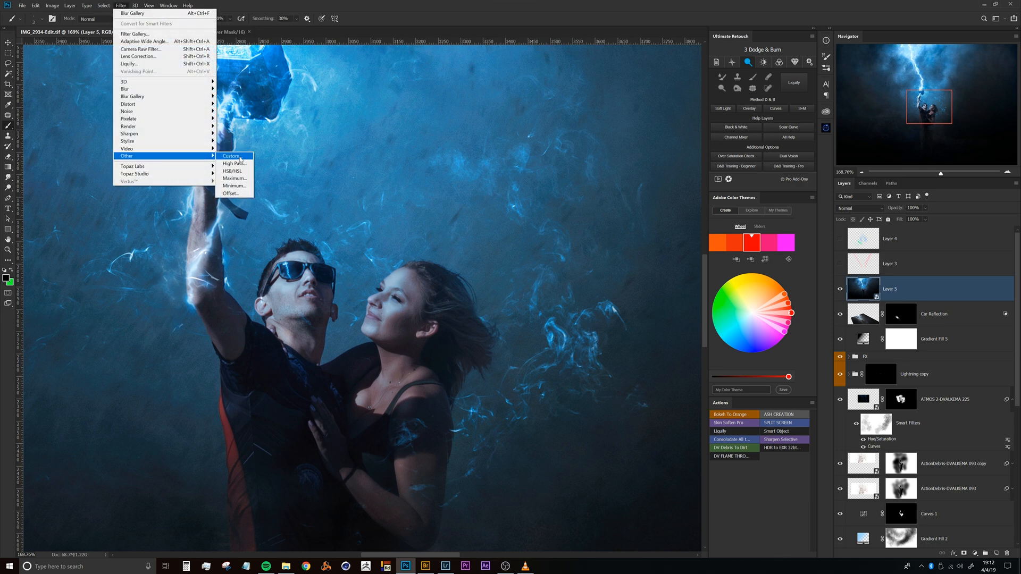
click(237, 164)
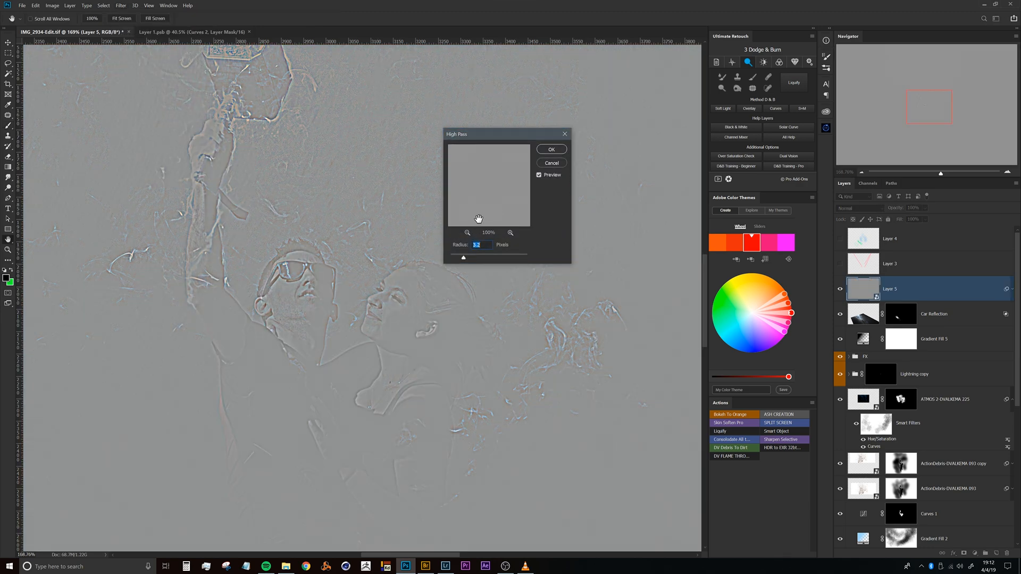
- Examine the High Pass edge detail in the preview around the couple, the hammer and the lightning bolt
scroll(370, 245, down, 6)
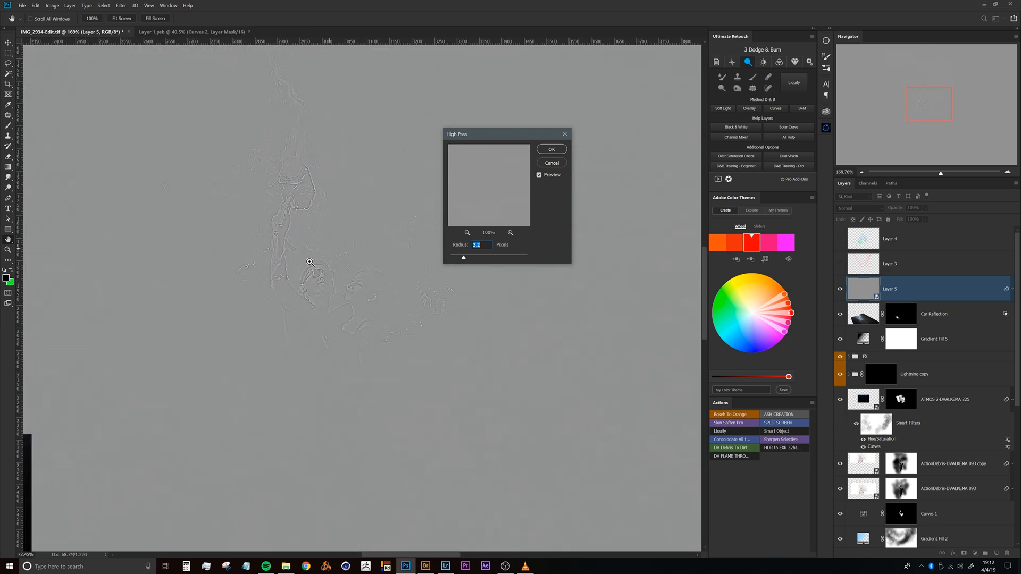
scroll(367, 237, up, 5)
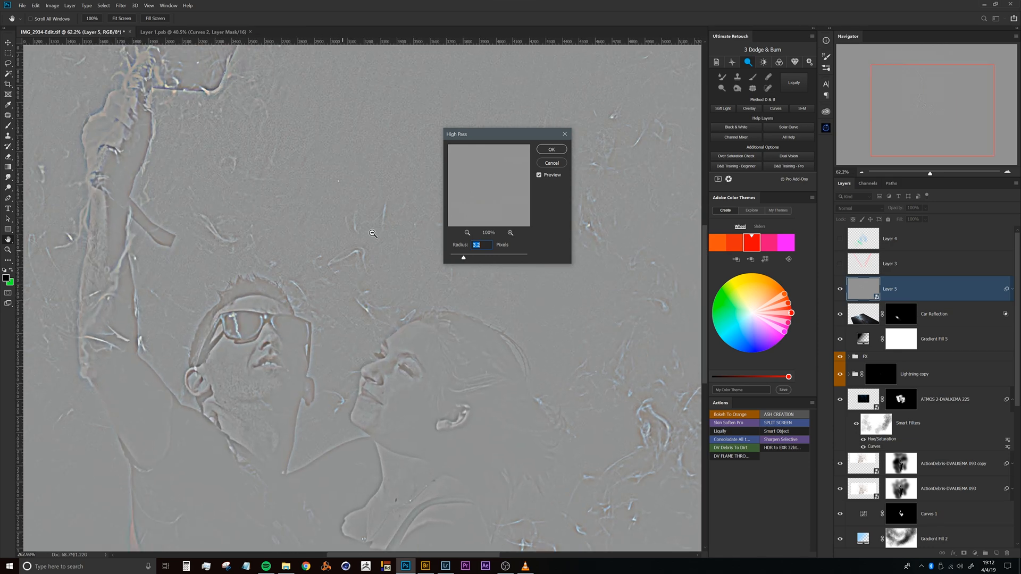
scroll(360, 242, up, 3)
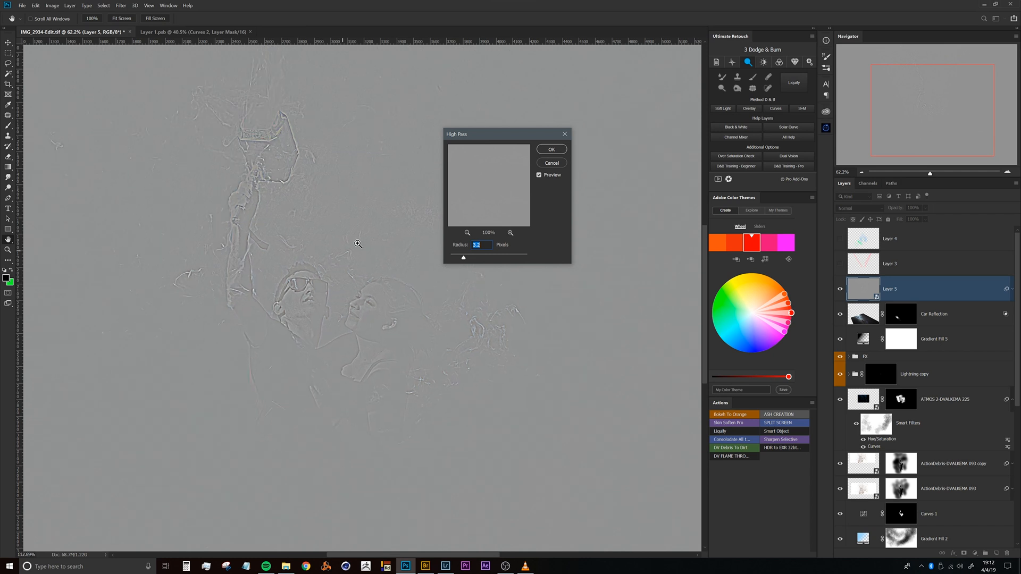
drag(336, 263, 302, 278)
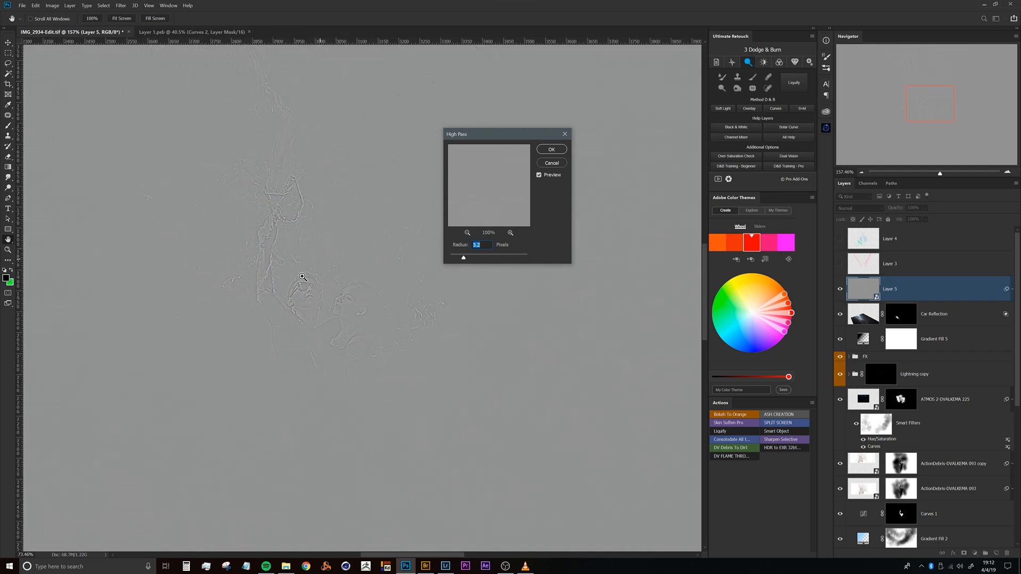
drag(296, 207, 292, 246)
key(ctrl+r)
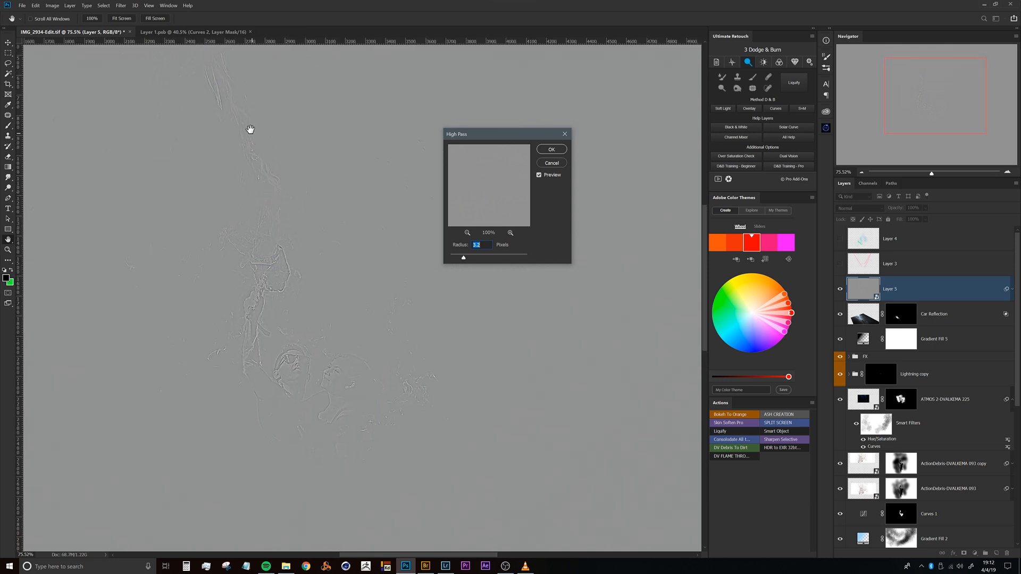
drag(308, 311, 352, 295)
drag(337, 393, 349, 173)
drag(348, 305, 335, 242)
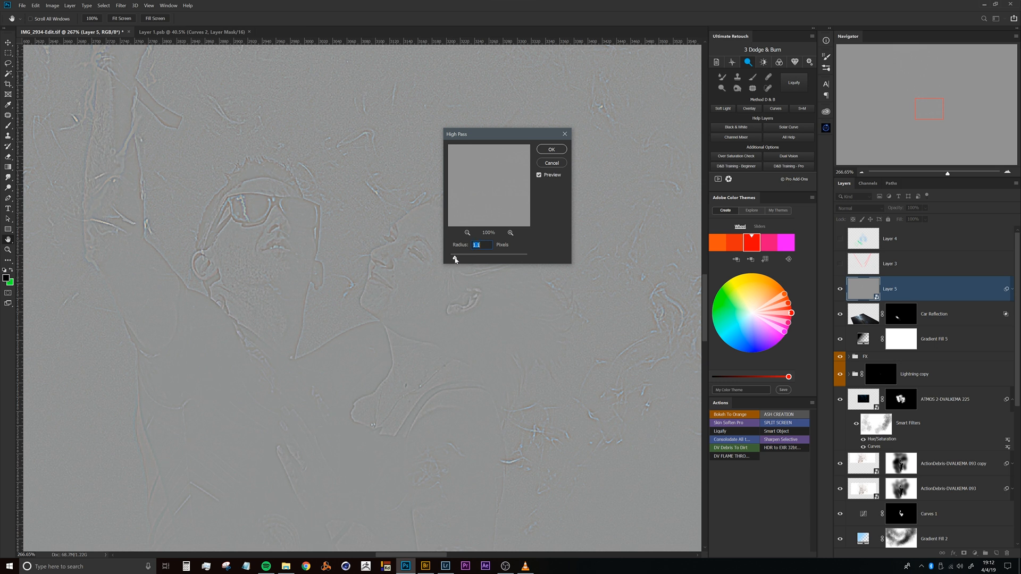
- Set the High Pass radius to 1.1 pixels and apply the filter
drag(453, 260, 456, 260)
drag(298, 228, 311, 278)
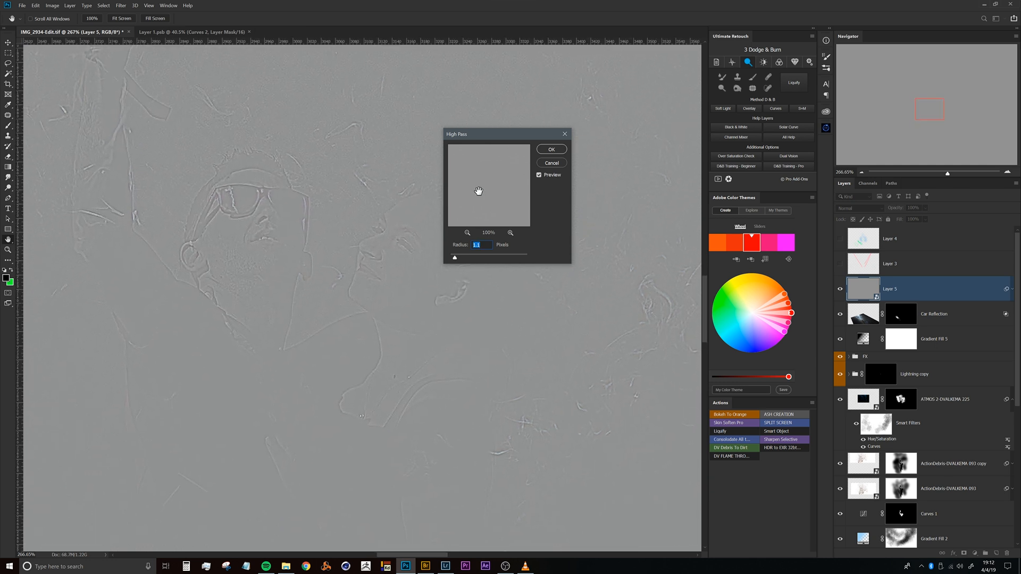
click(552, 151)
key(b)
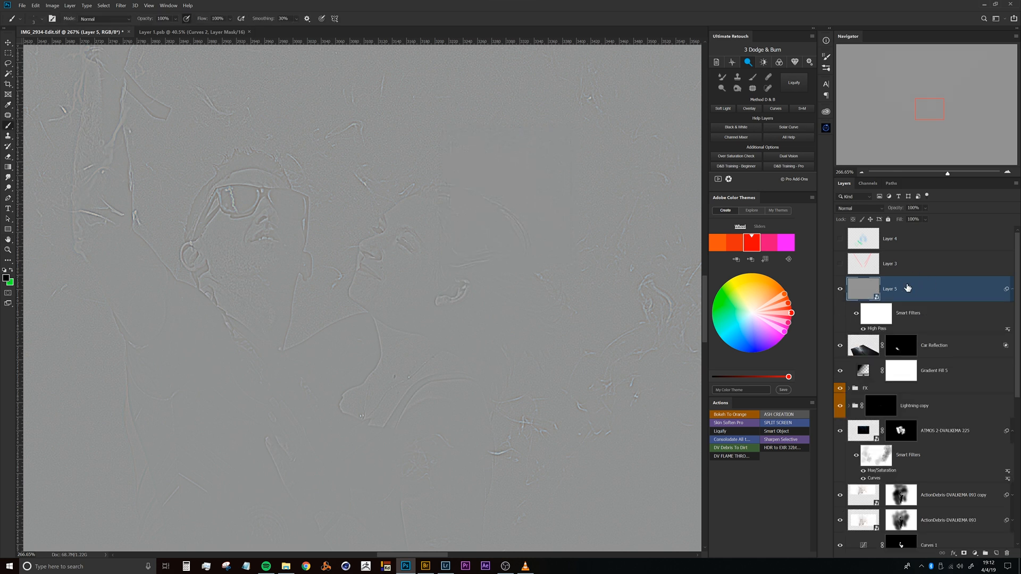
- Set the blend mode of the High Pass layer to Soft Light and hide the layer
click(860, 209)
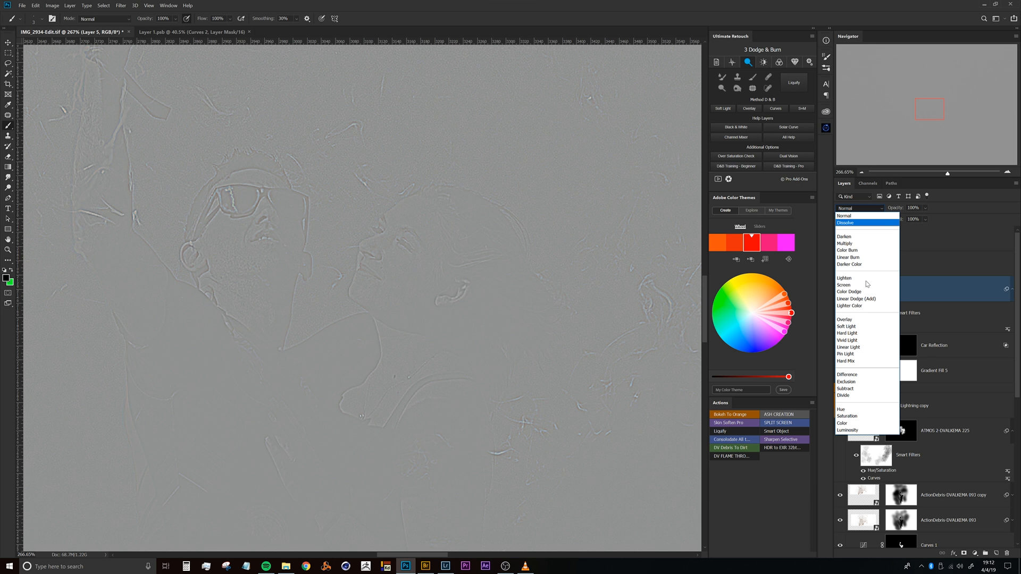
click(851, 326)
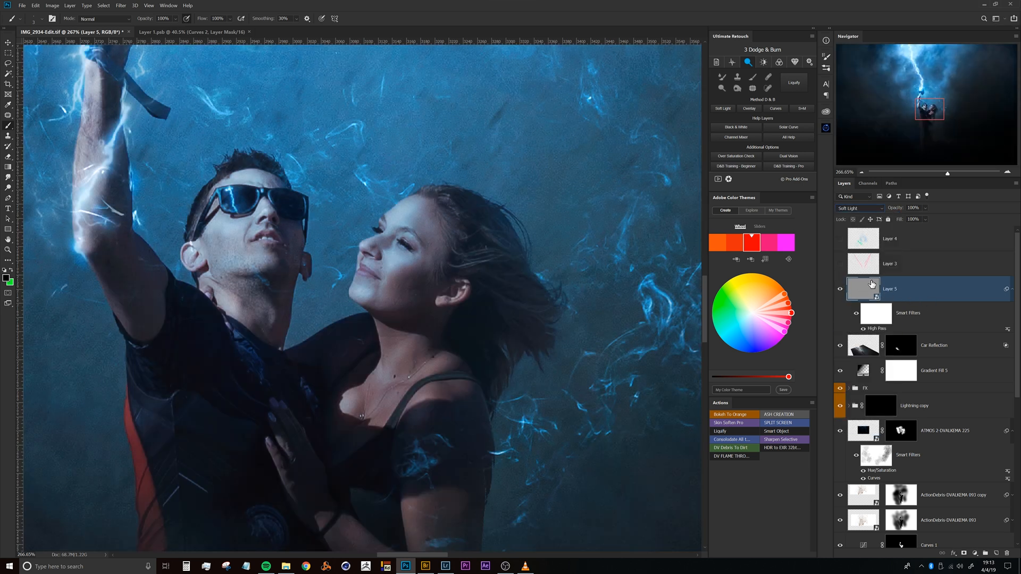
click(841, 290)
- Duplicate the hidden High Pass layer, naming the original FINE and the copy LARGE
key(ctrl+j)
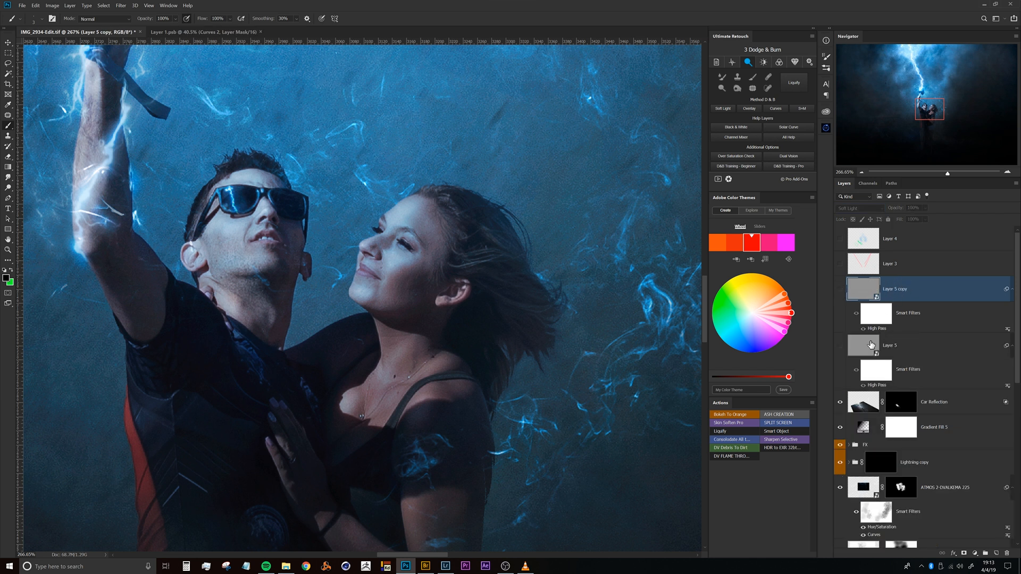
click(864, 353)
double_click(892, 345)
text(F)
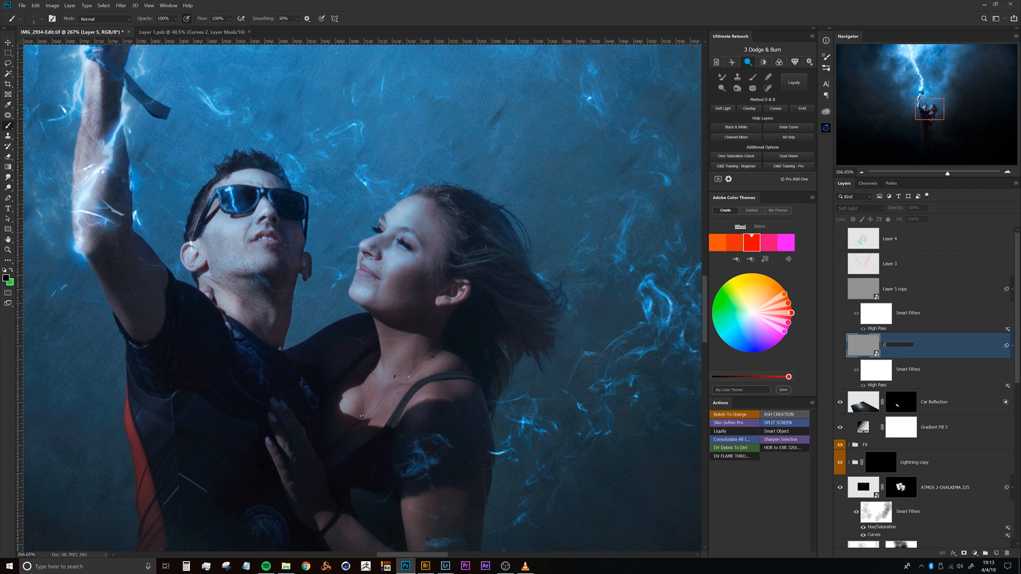
text(INE)
double_click(904, 290)
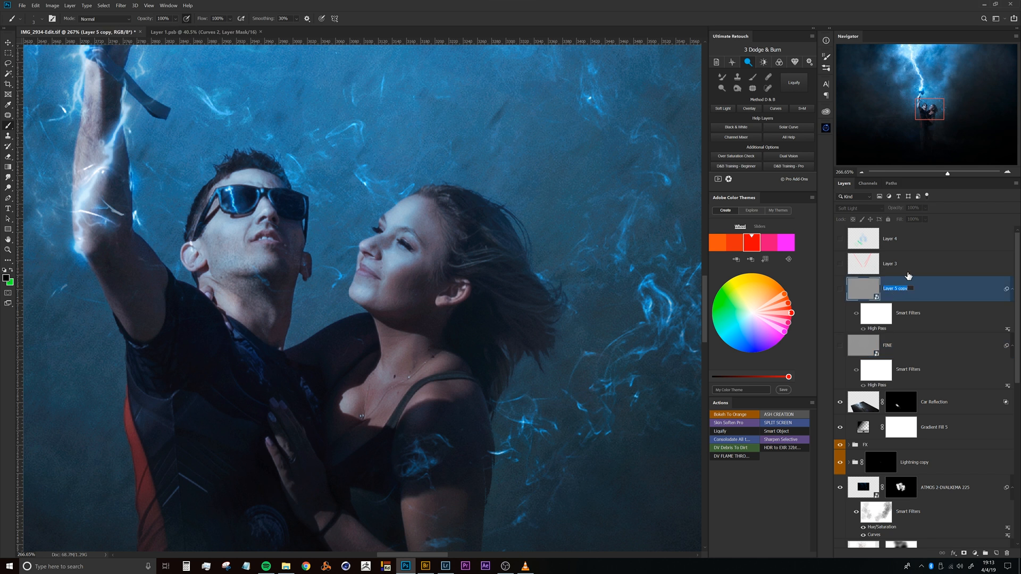
text(LARGE)
key(Return)
- Show the LARGE layer, inspect its sharpening on the couple, and change its blend mode to Overlay
click(840, 290)
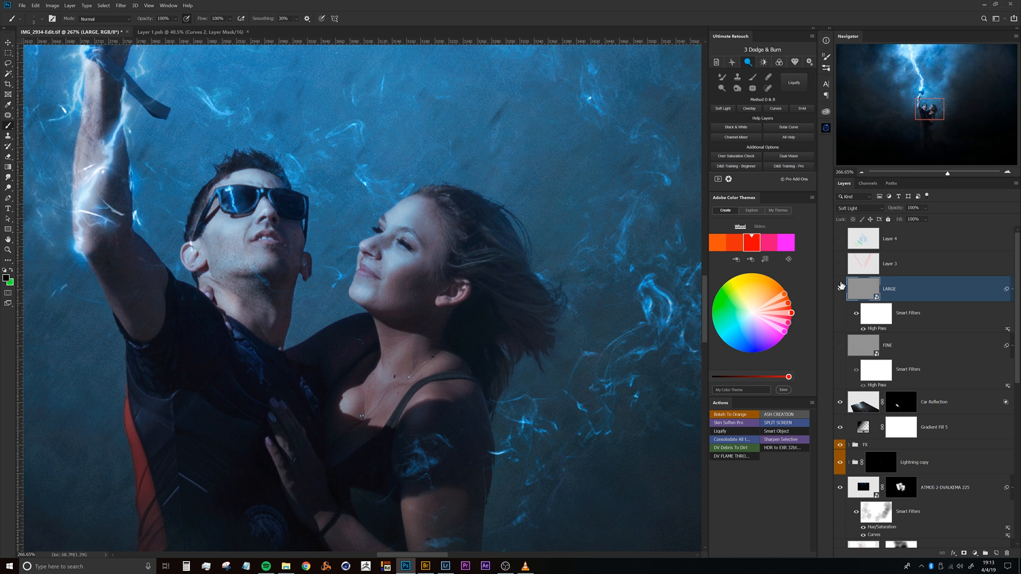
drag(495, 237, 557, 278)
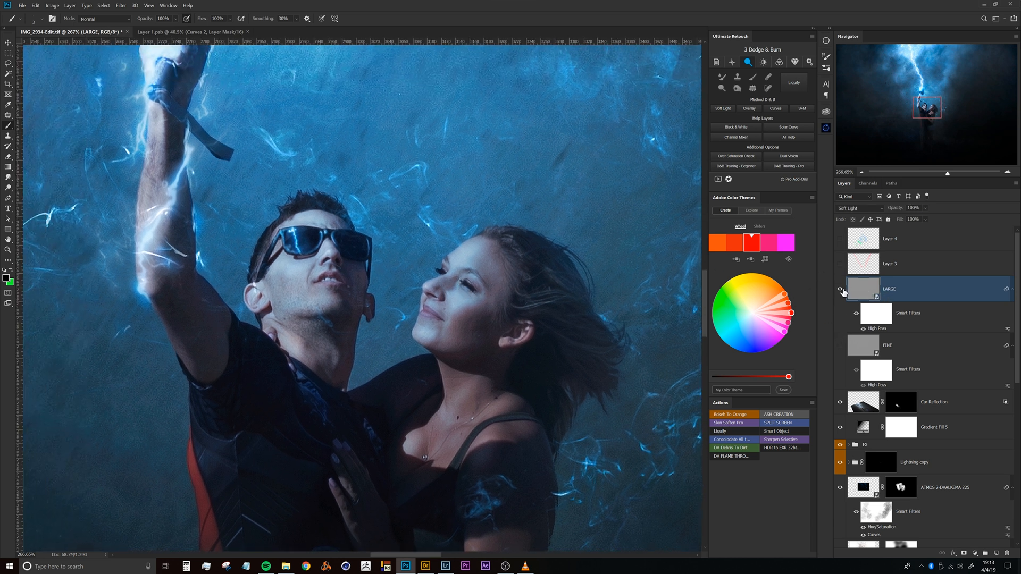
drag(426, 274, 463, 205)
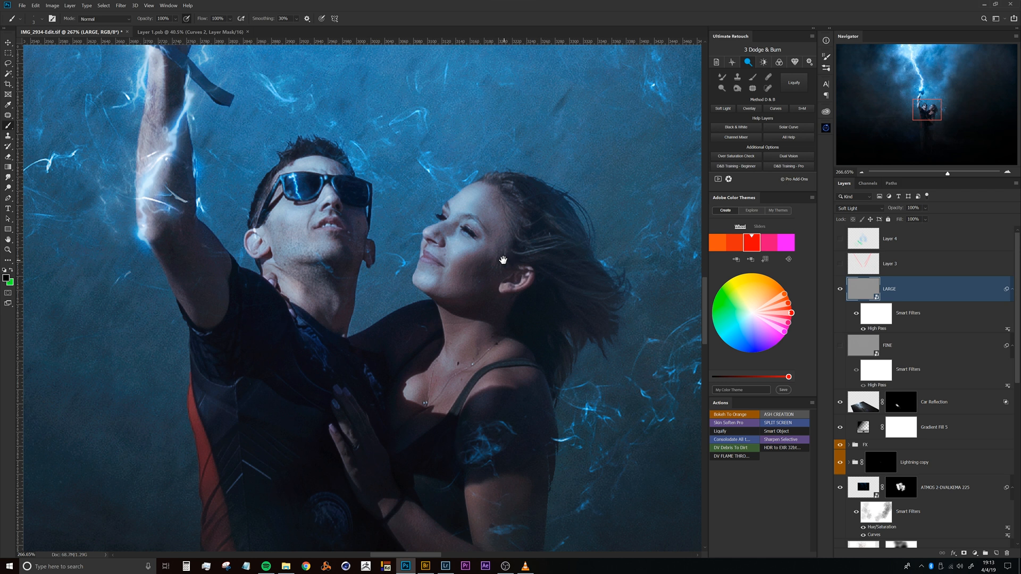
drag(503, 261, 499, 254)
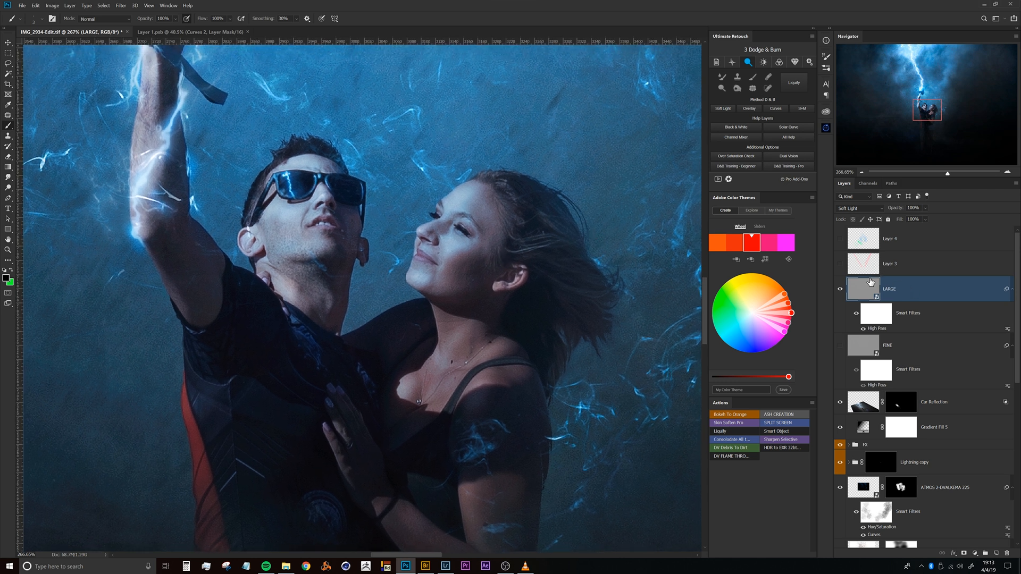
double_click(881, 330)
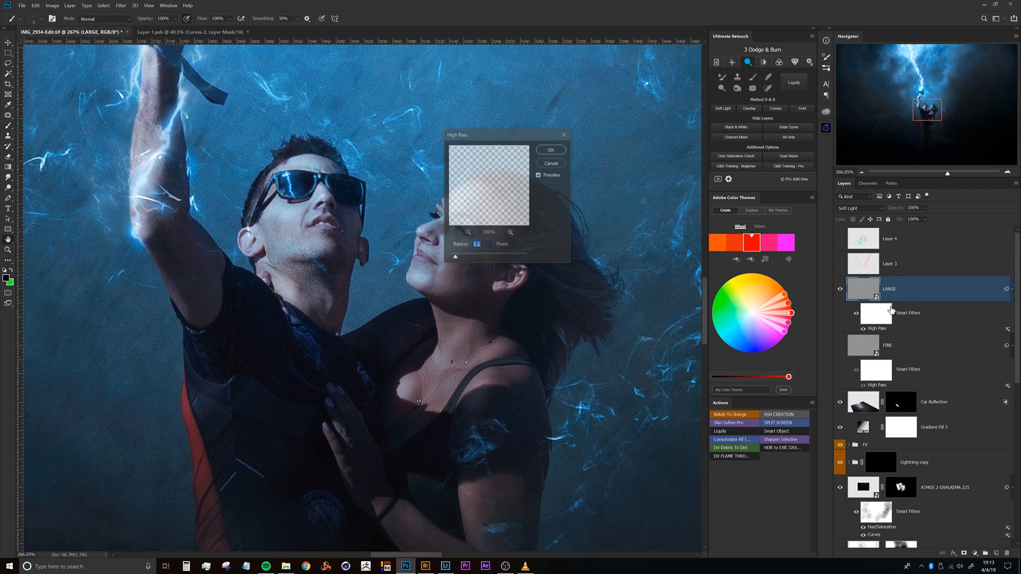
click(547, 164)
click(859, 208)
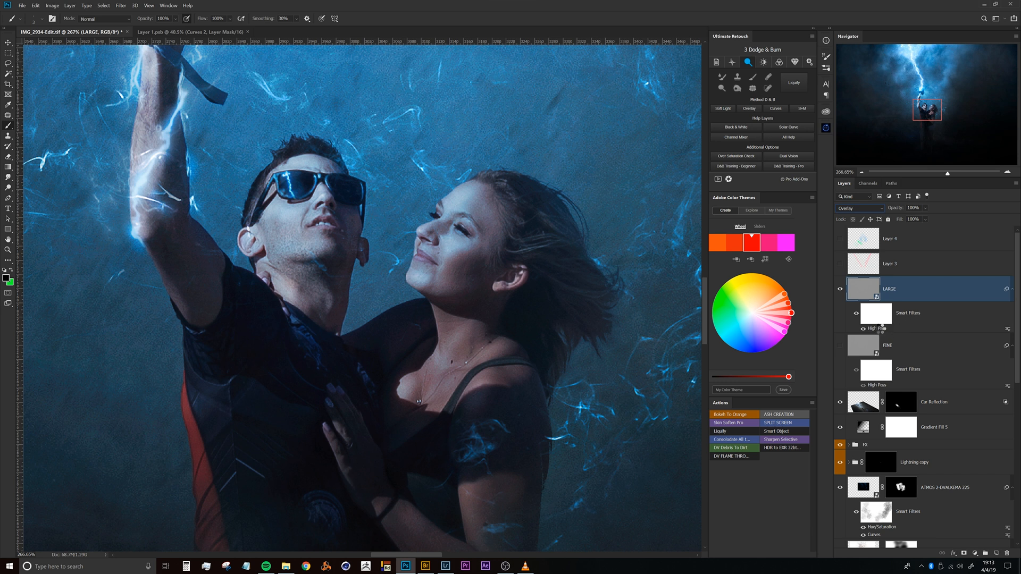
- Set the High Pass radius of the LARGE layer to 8.2 pixels and apply the filter
double_click(881, 329)
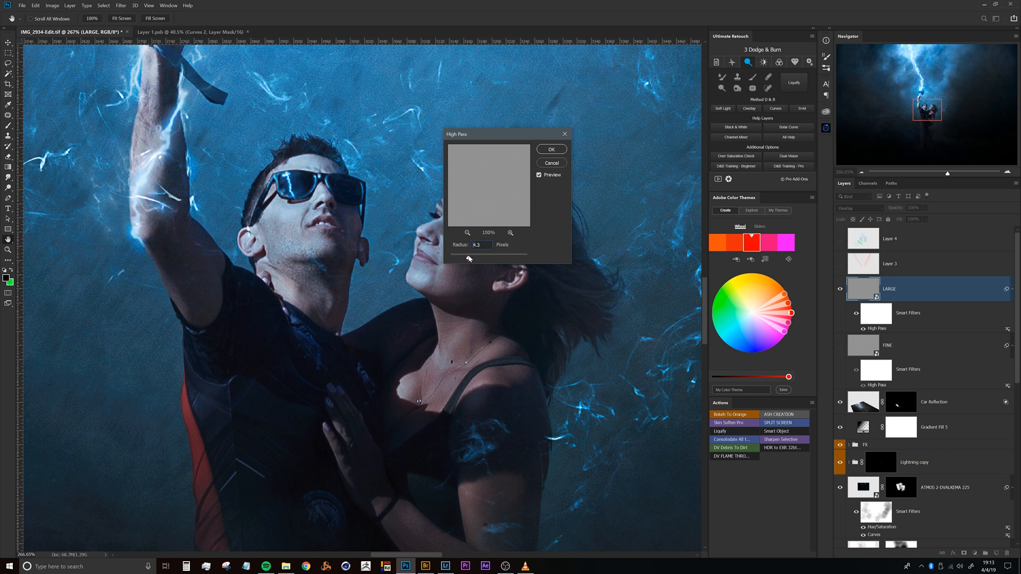
drag(471, 258, 468, 256)
drag(354, 241, 322, 264)
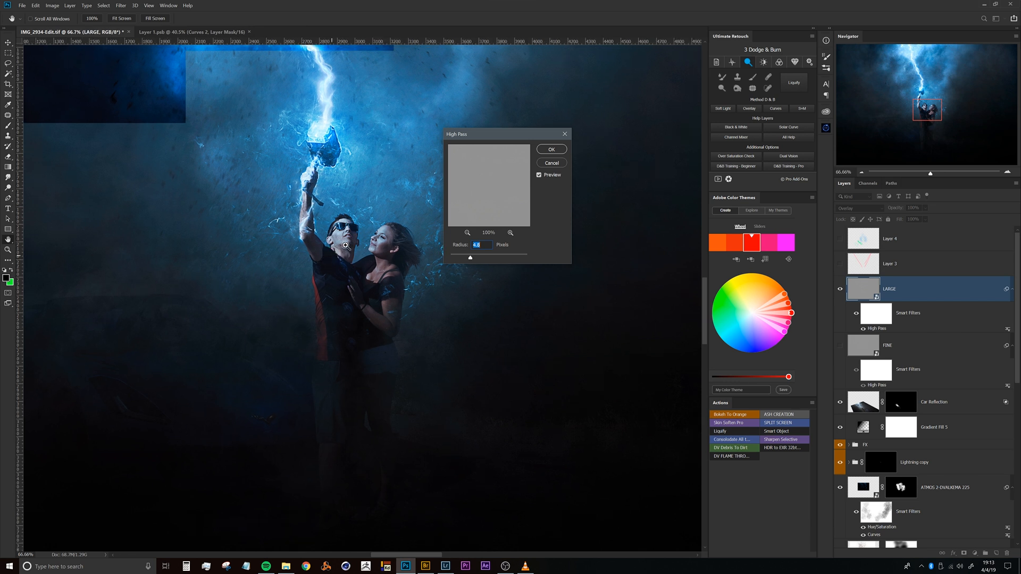
drag(363, 243, 341, 276)
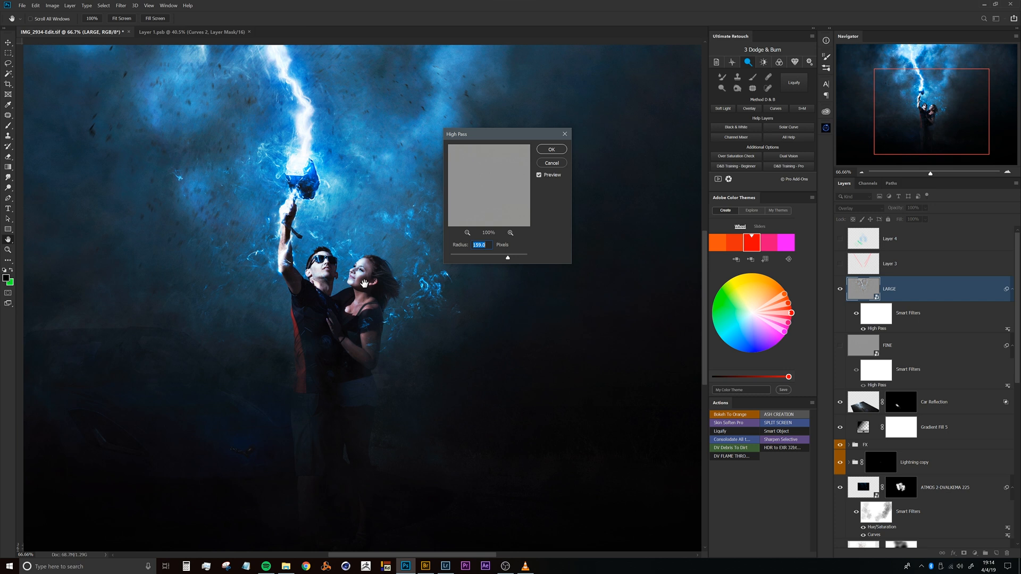
scroll(368, 218, down, 5)
scroll(368, 218, down, 3)
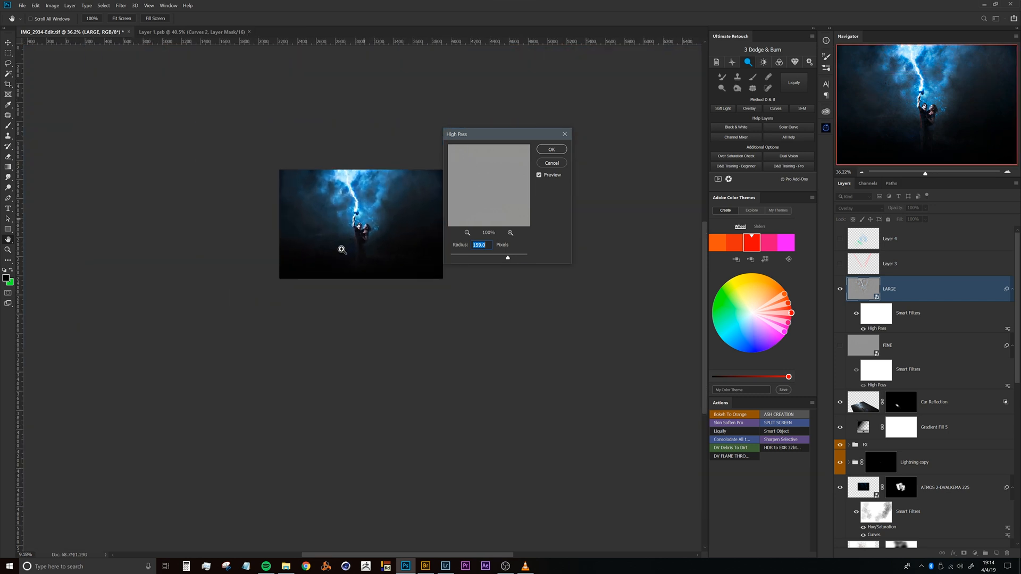
scroll(353, 246, up, 6)
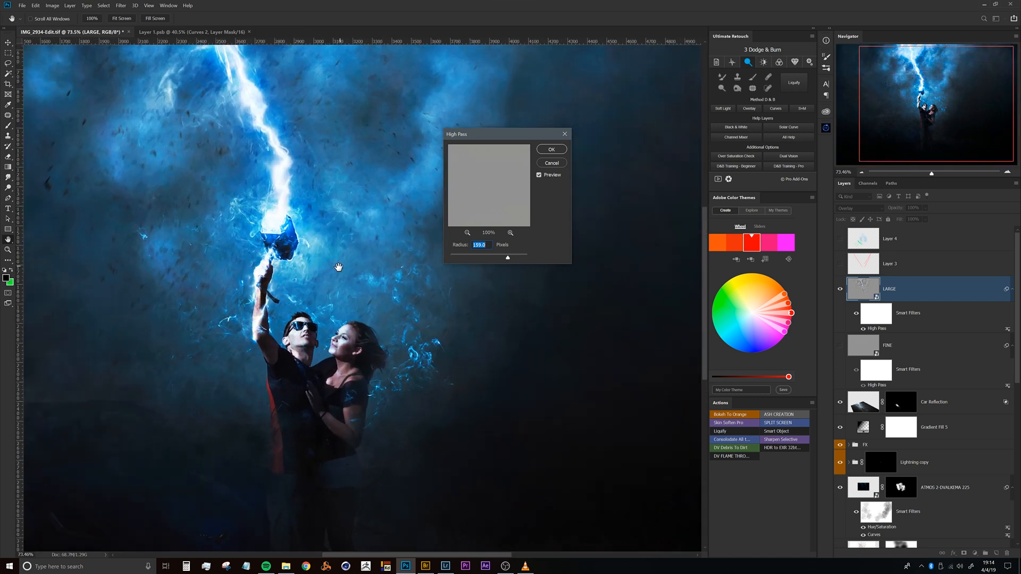
scroll(353, 258, up, 3)
scroll(362, 261, up, 5)
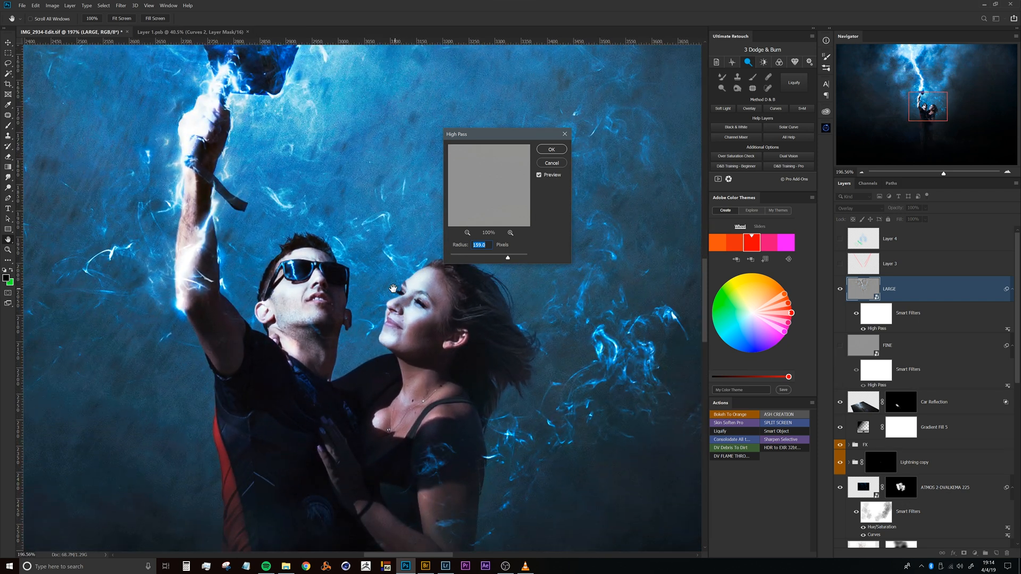
scroll(394, 289, down, 4)
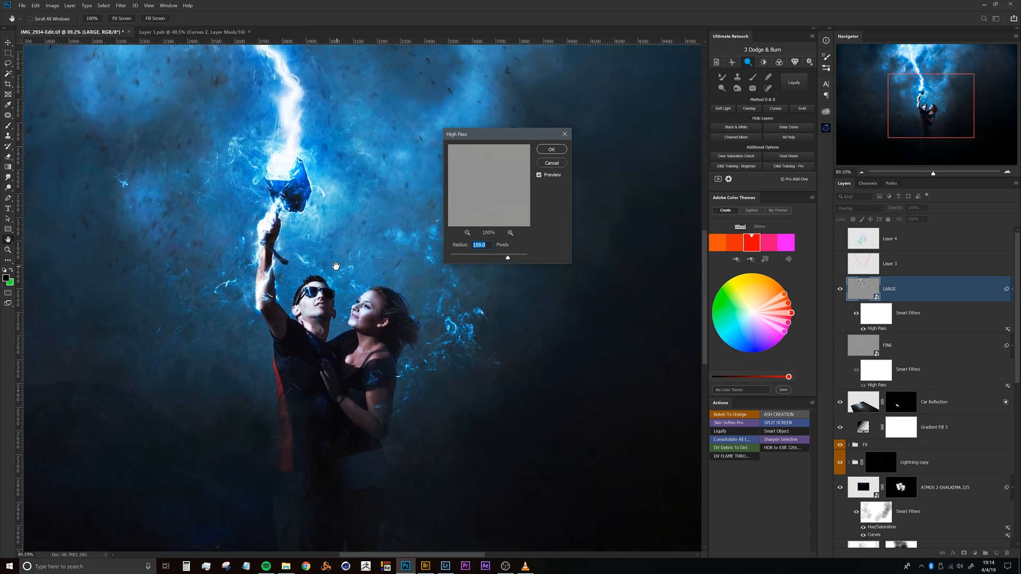
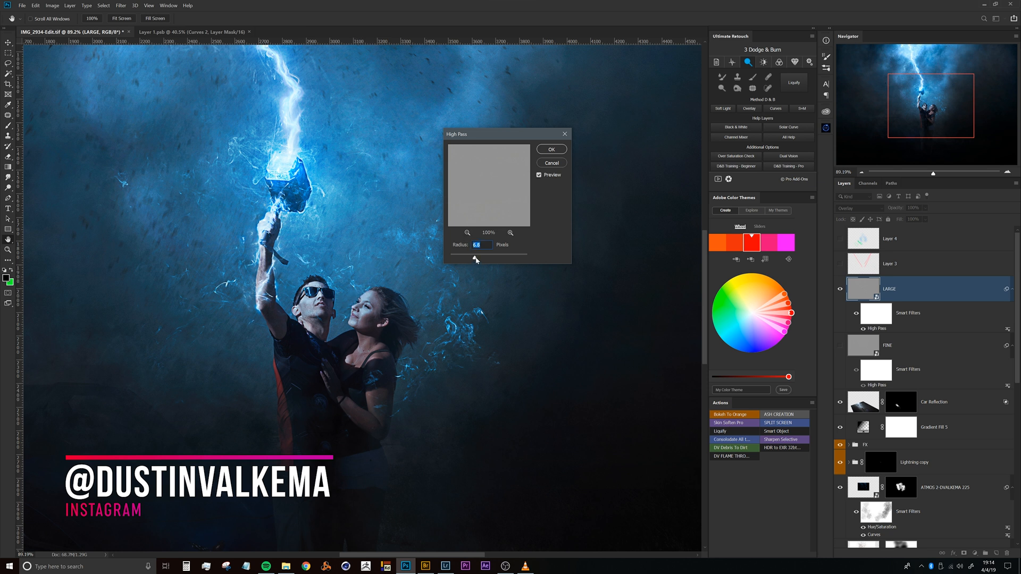
drag(476, 259, 478, 259)
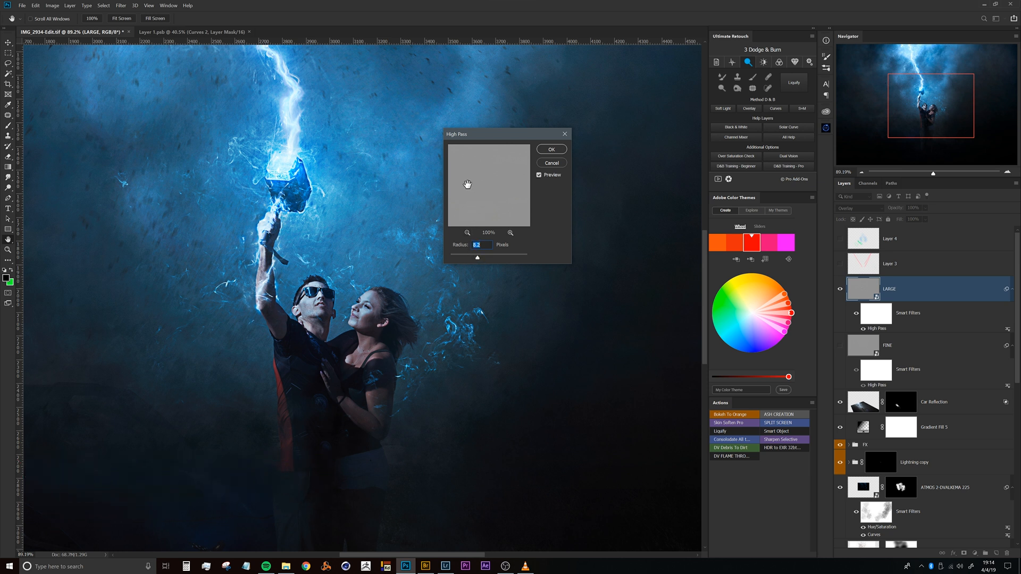
click(552, 150)
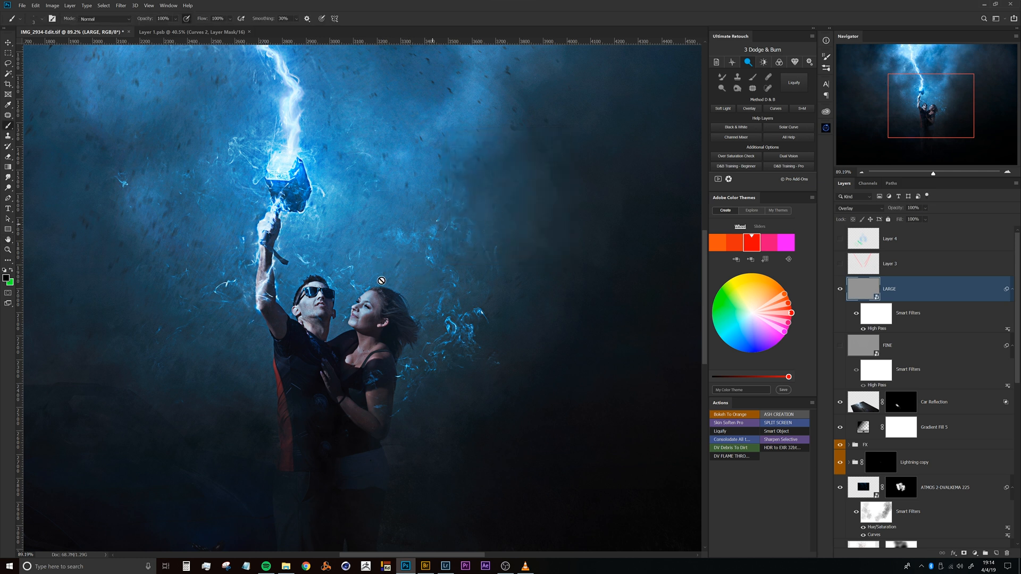
- Compare the image with the LARGE layer hidden and shown, examining its sharpening on the couple, hammer and lightning
drag(367, 300, 618, 262)
click(841, 291)
click(840, 291)
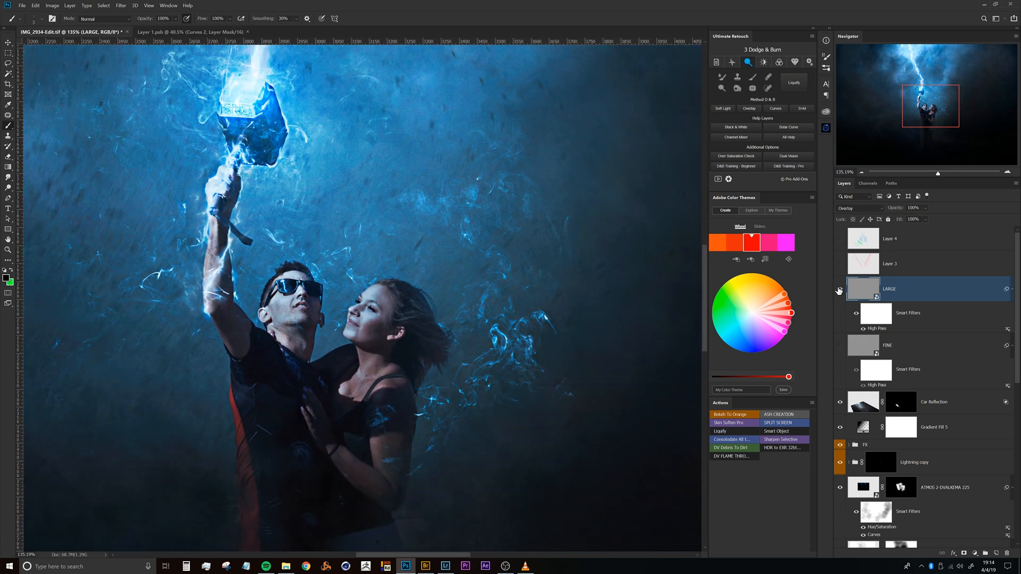
drag(381, 318, 419, 304)
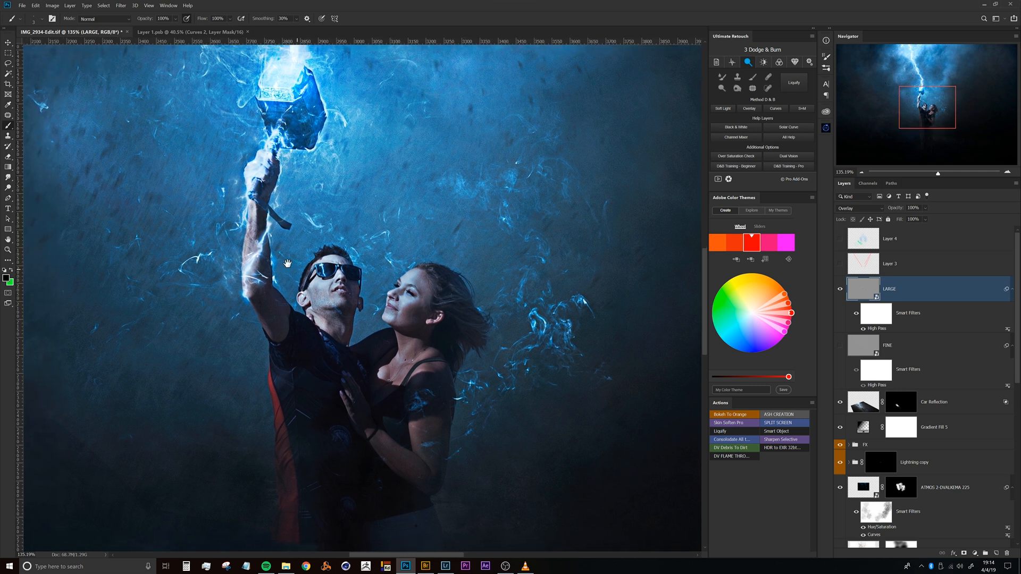
drag(449, 264, 435, 255)
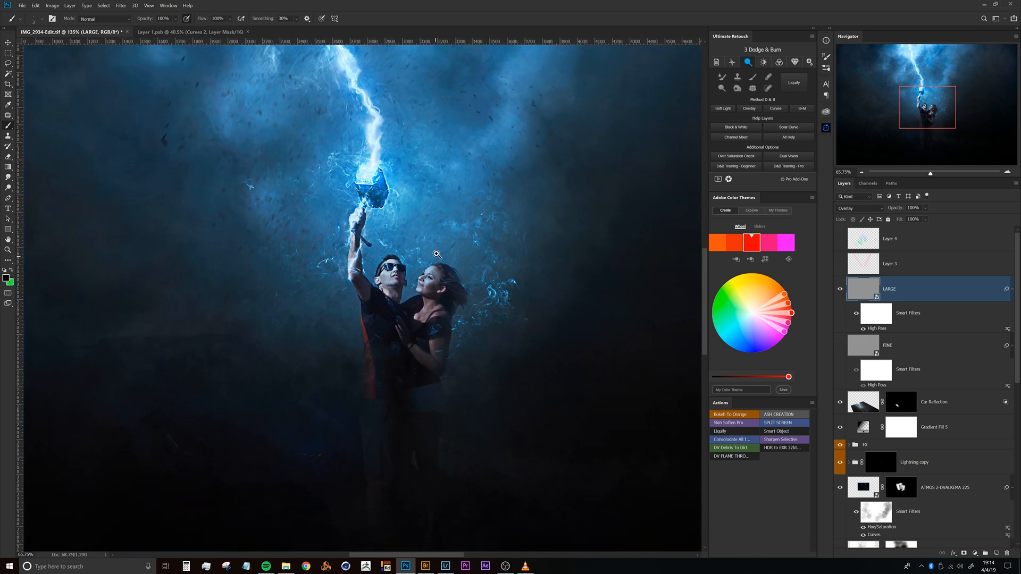
drag(424, 214, 385, 281)
drag(358, 200, 354, 290)
key(ctrl+r)
drag(326, 237, 328, 196)
drag(362, 314, 383, 253)
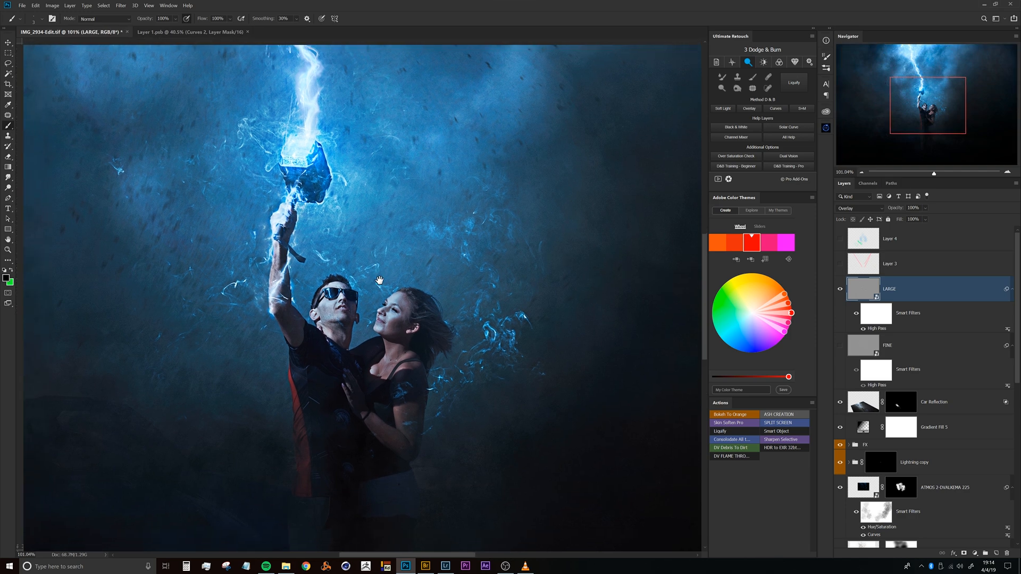
- Show the FINE layer, collapse the LARGE layer's smart filters, and add black layer masks to both LARGE and FINE
click(1012, 291)
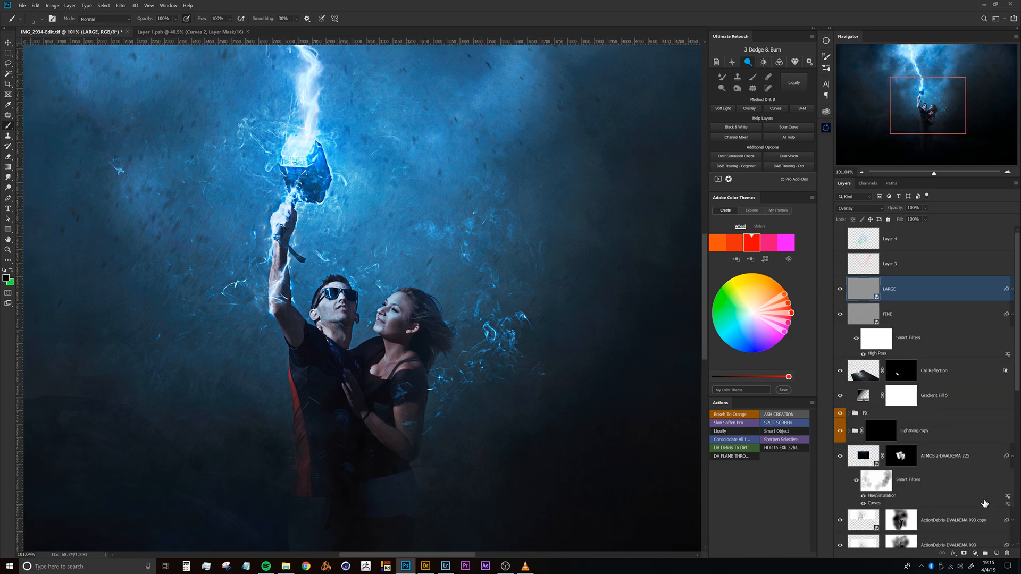
alt+click(964, 554)
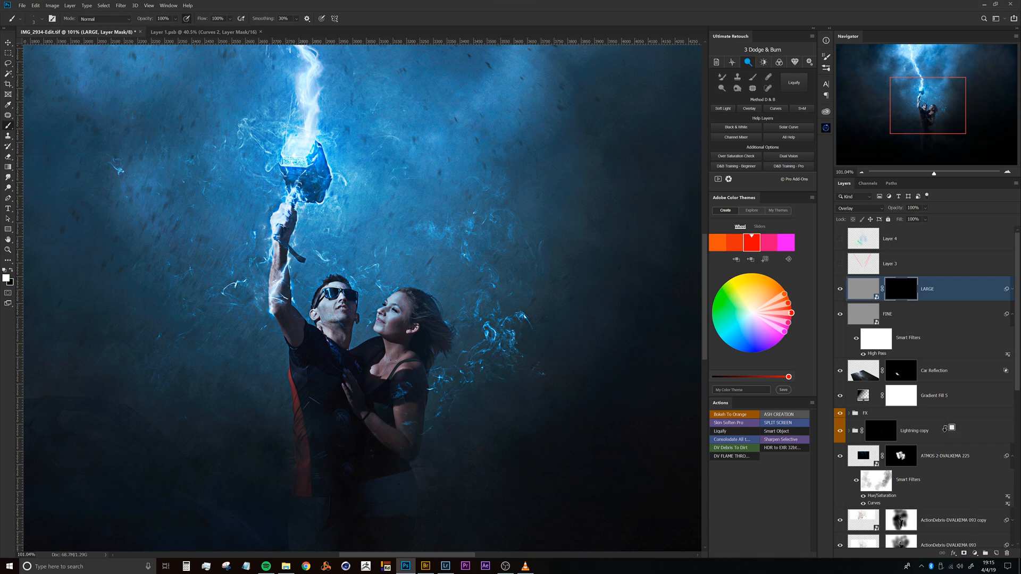
click(918, 315)
click(908, 294)
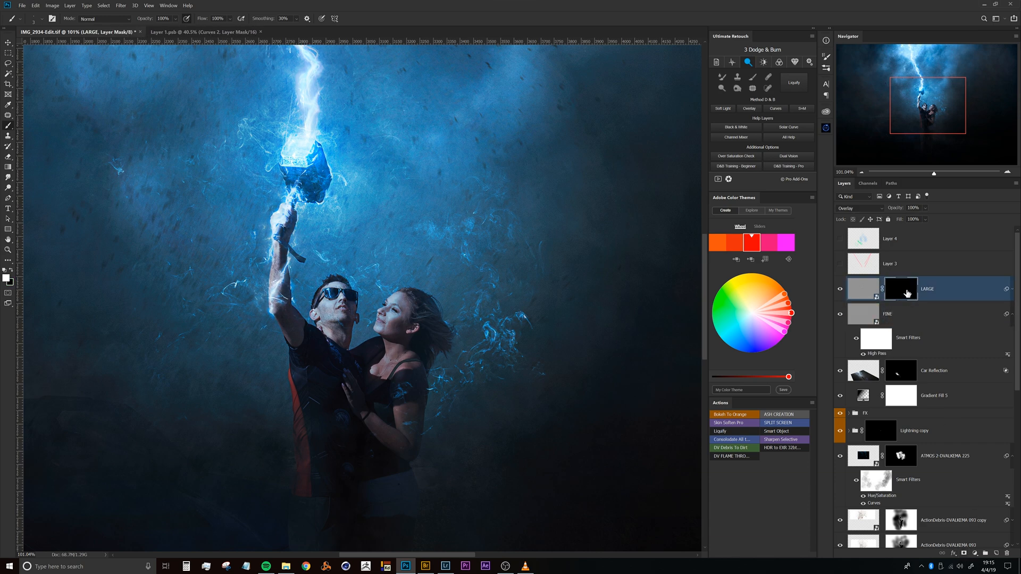
drag(904, 294, 910, 316)
click(883, 316)
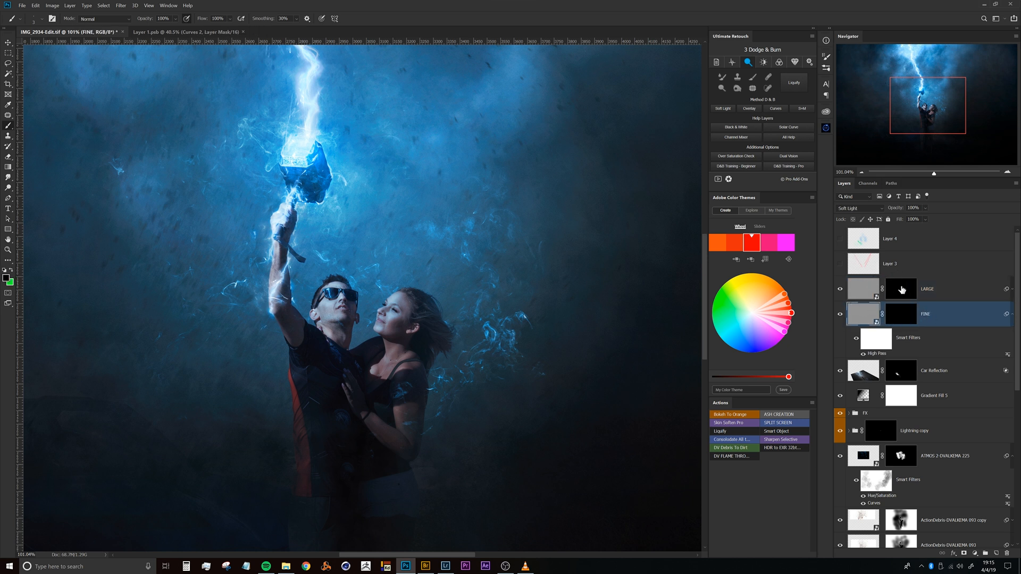
- Paint white with a resized soft brush on the FINE layer's mask over the couple's faces
mouse_move(367, 304)
mouse_down()
mouse_move(367, 264)
mouse_move(396, 264)
mouse_move(381, 298)
mouse_up()
click(901, 316)
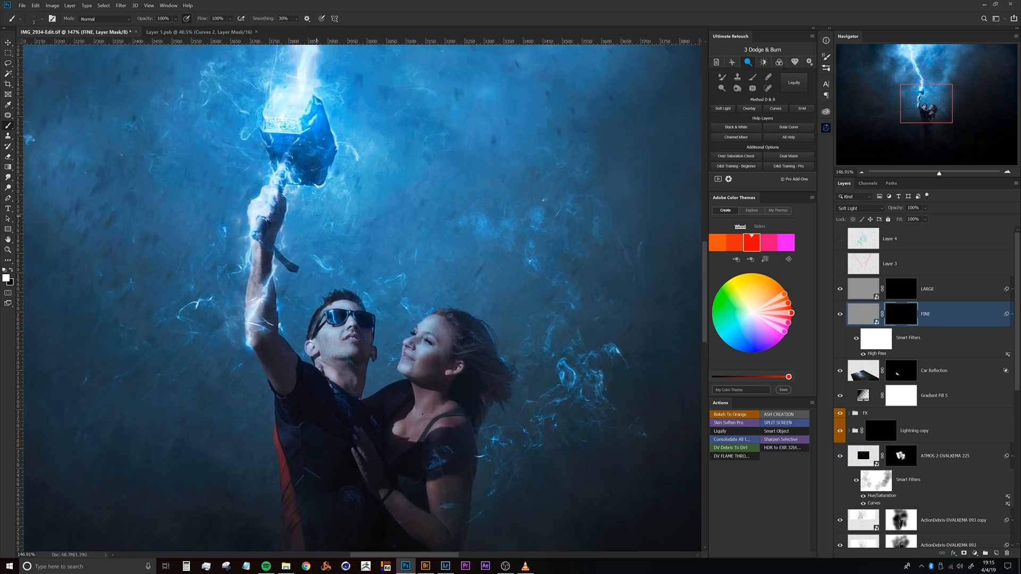
mouse_move(346, 239)
alt+mouse_down()
mouse_move(402, 231)
mouse_move(403, 300)
mouse_move(417, 299)
mouse_move(401, 295)
alt+mouse_up()
ctrl+drag(428, 346, 469, 275)
mouse_move(511, 235)
mouse_down()
mouse_move(477, 273)
mouse_move(484, 318)
mouse_move(460, 316)
mouse_move(480, 271)
mouse_move(468, 336)
mouse_move(456, 321)
mouse_move(508, 234)
mouse_up()
mouse_move(505, 277)
mouse_down()
mouse_move(510, 252)
mouse_move(479, 305)
mouse_move(495, 366)
mouse_move(564, 309)
mouse_move(567, 234)
mouse_move(618, 308)
mouse_move(548, 231)
mouse_move(626, 318)
mouse_move(579, 332)
mouse_move(504, 430)
mouse_up()
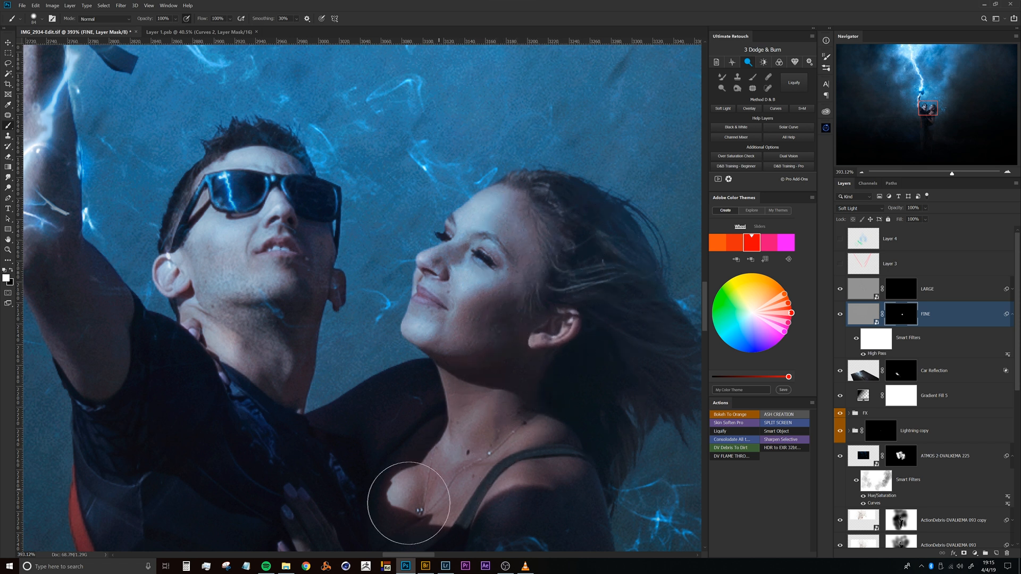
drag(264, 274, 378, 342)
key(ctrl+r)
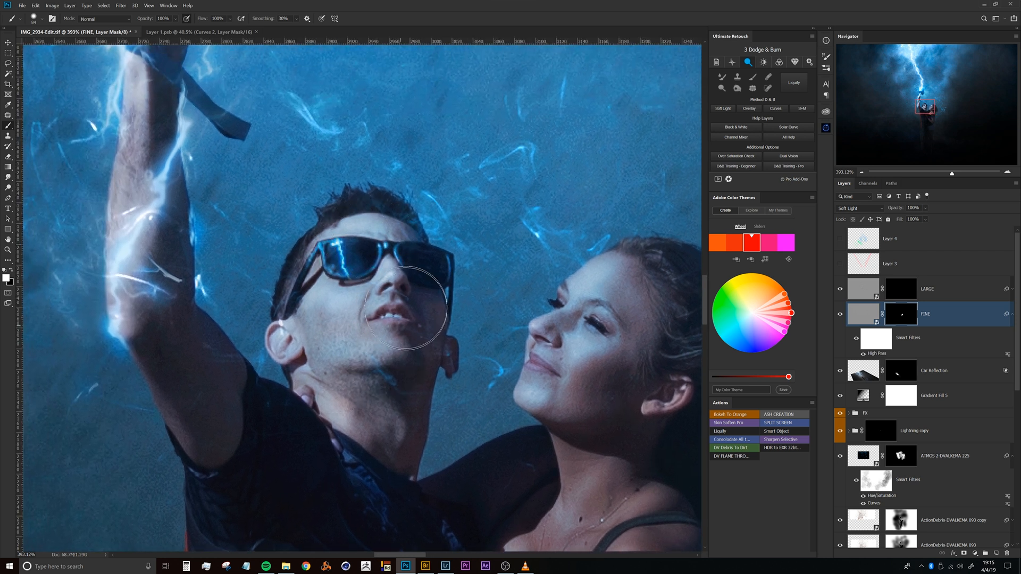
- Paint white on the FINE mask along the man's raised arm and fist
mouse_move(184, 270)
mouse_down()
mouse_move(263, 378)
mouse_move(265, 408)
mouse_up()
alt+right_click(234, 316)
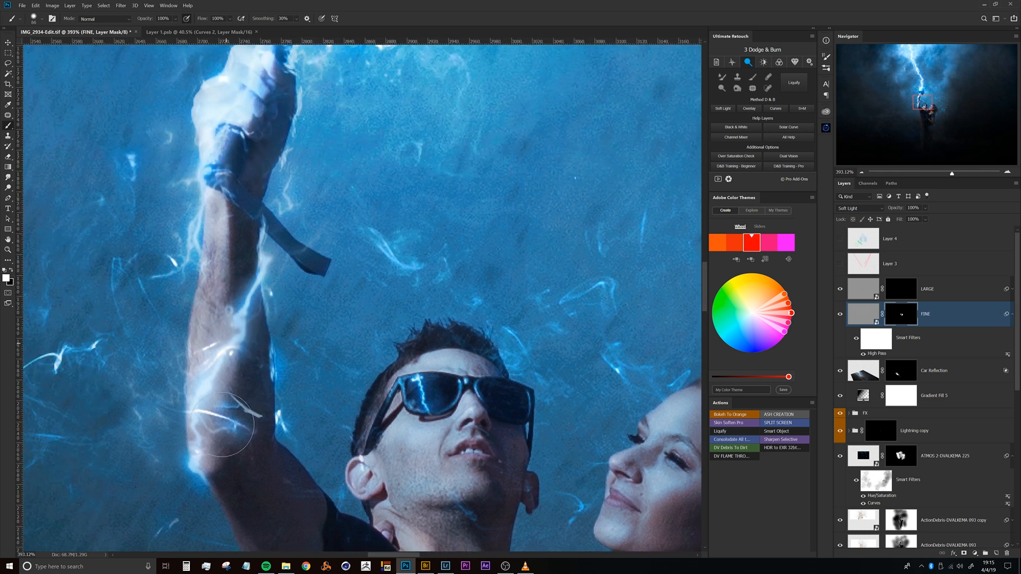
key(ctrl+r)
drag(223, 230, 232, 338)
key(ctrl+r)
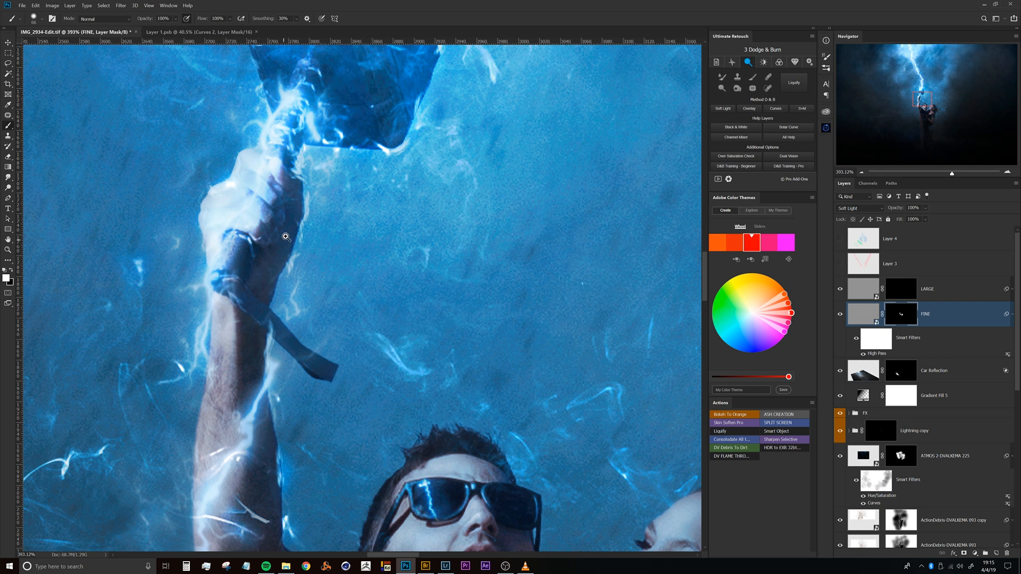
- Paint white on the FINE mask over the glowing hammer
drag(283, 223, 176, 223)
drag(213, 159, 212, 271)
drag(261, 213, 373, 213)
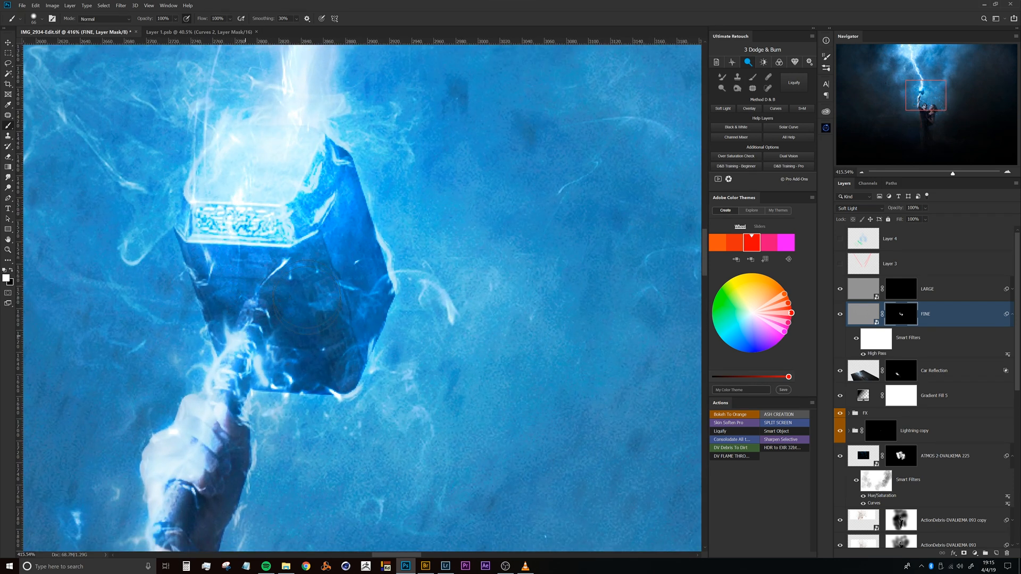
drag(306, 263, 242, 263)
drag(294, 88, 292, 238)
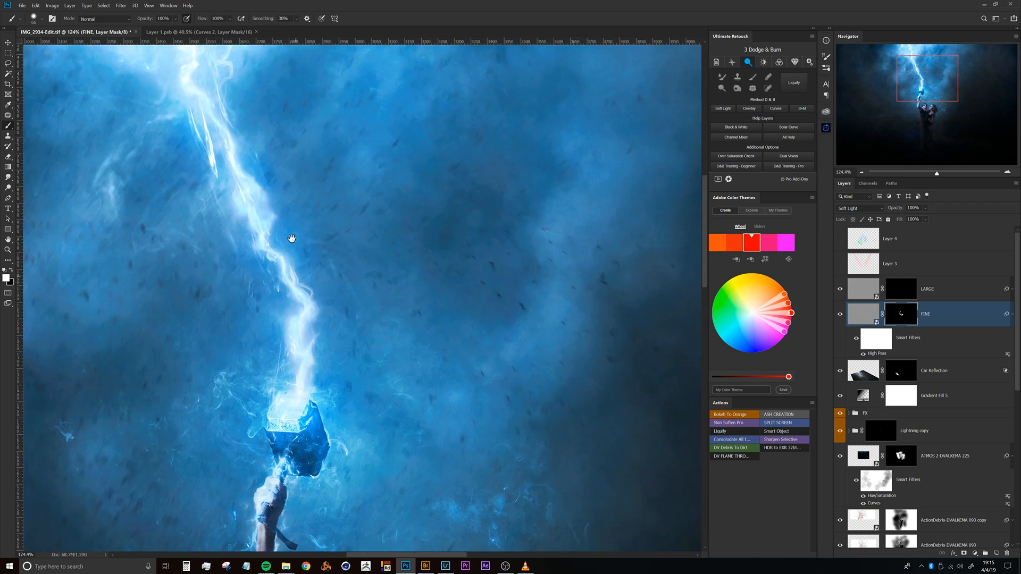
- Paint white on the FINE mask along the lightning bolt above the hammer
mouse_move(233, 180)
mouse_down()
mouse_move(287, 329)
mouse_move(260, 255)
mouse_up()
drag(338, 298, 276, 80)
drag(314, 441, 272, 86)
- Paint white on the FINE mask over the couple's torsos, arms and clothing
drag(287, 277, 341, 278)
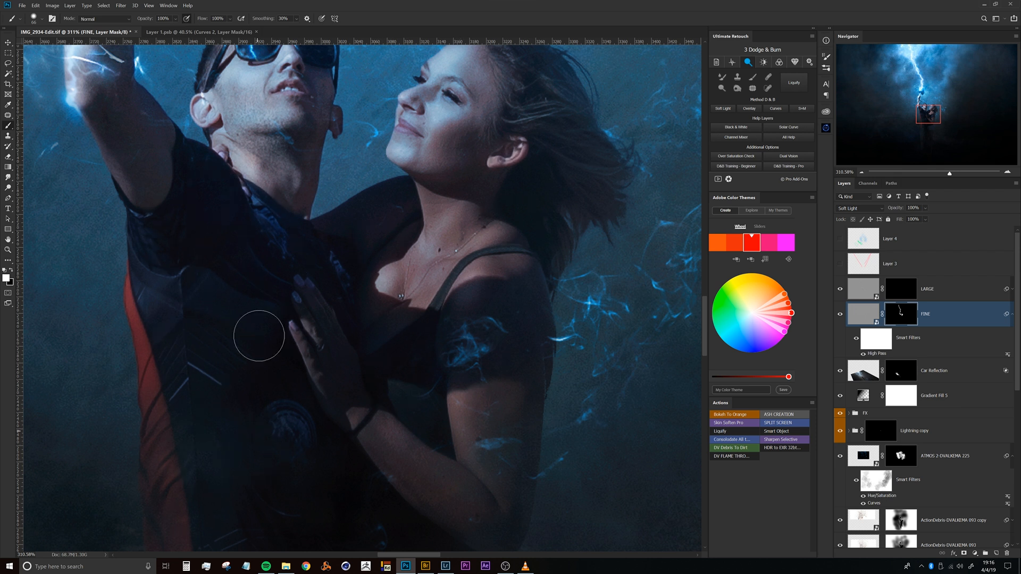
drag(266, 170, 251, 309)
key(ctrl+r)
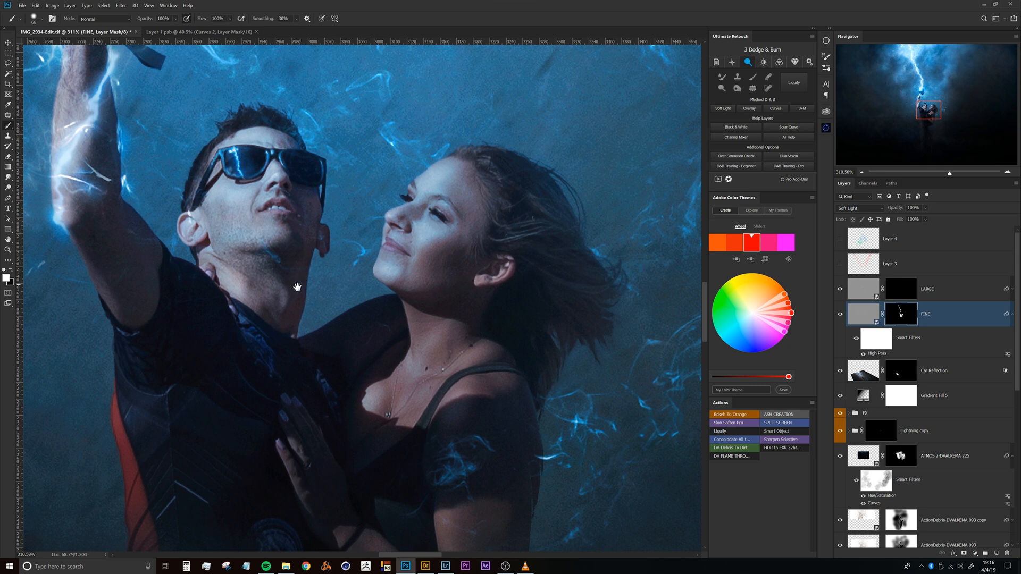
drag(302, 282, 276, 226)
drag(266, 351, 273, 178)
drag(241, 376, 233, 337)
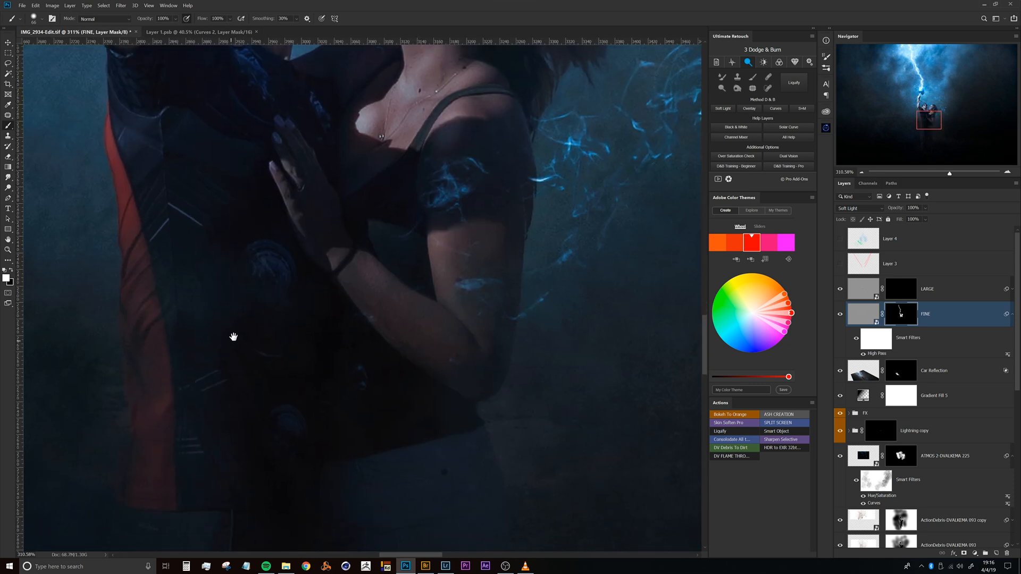
drag(306, 318, 285, 338)
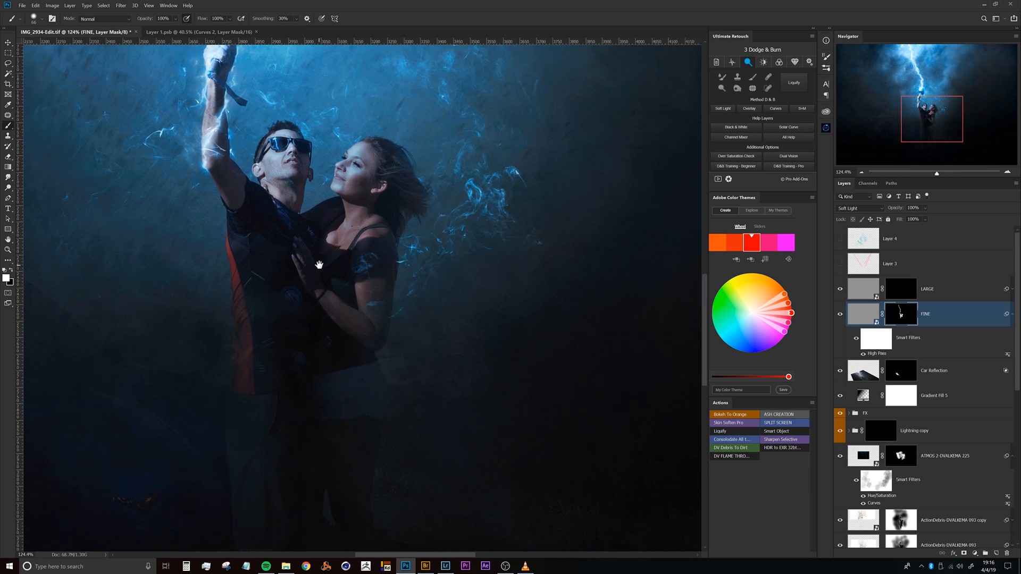
drag(319, 264, 337, 174)
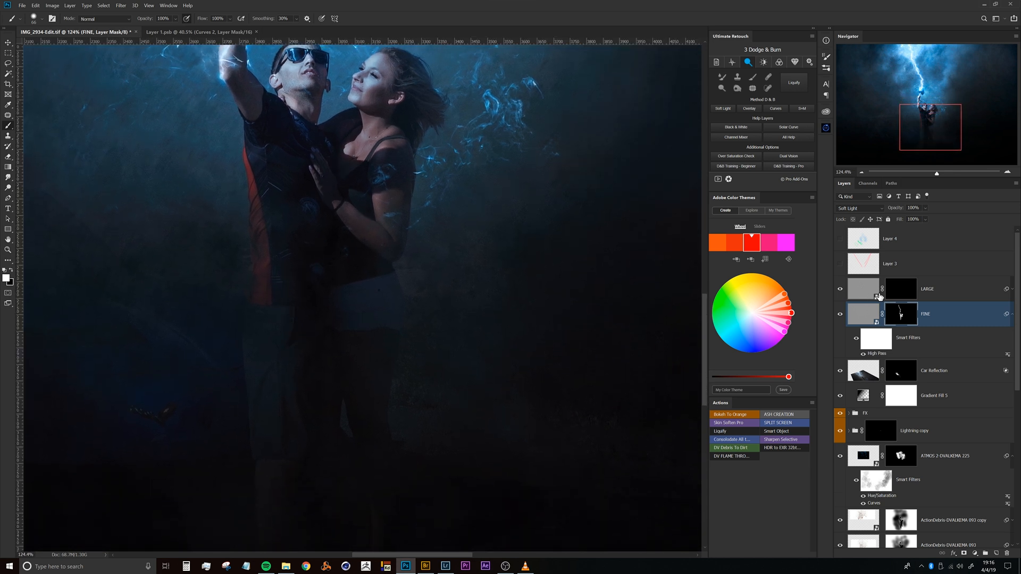
- Select the LARGE layer's mask and paint white over the man's face and raised arm
click(879, 296)
drag(274, 178, 298, 280)
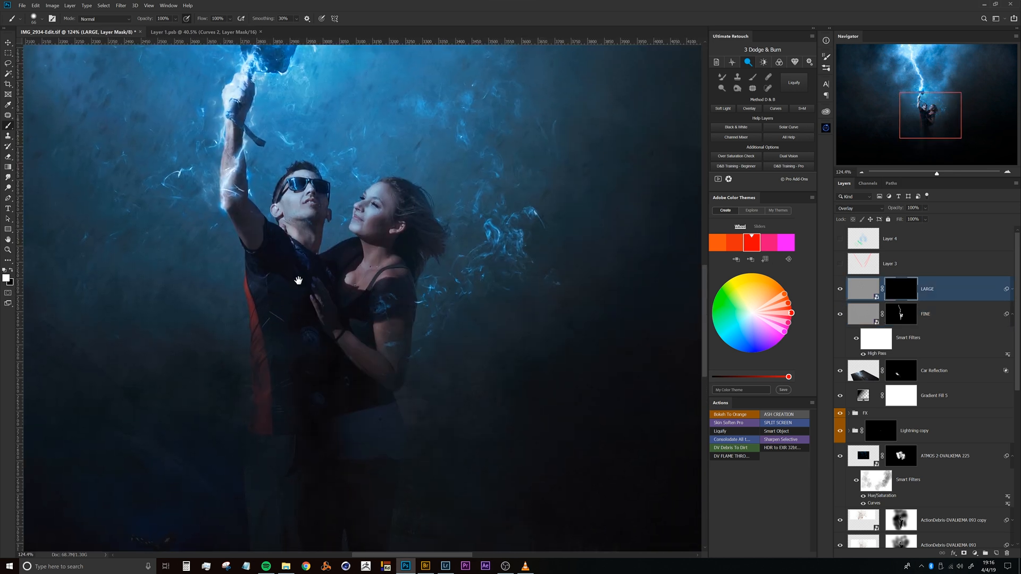
drag(296, 190, 280, 243)
drag(191, 235, 260, 264)
key(ctrl+r)
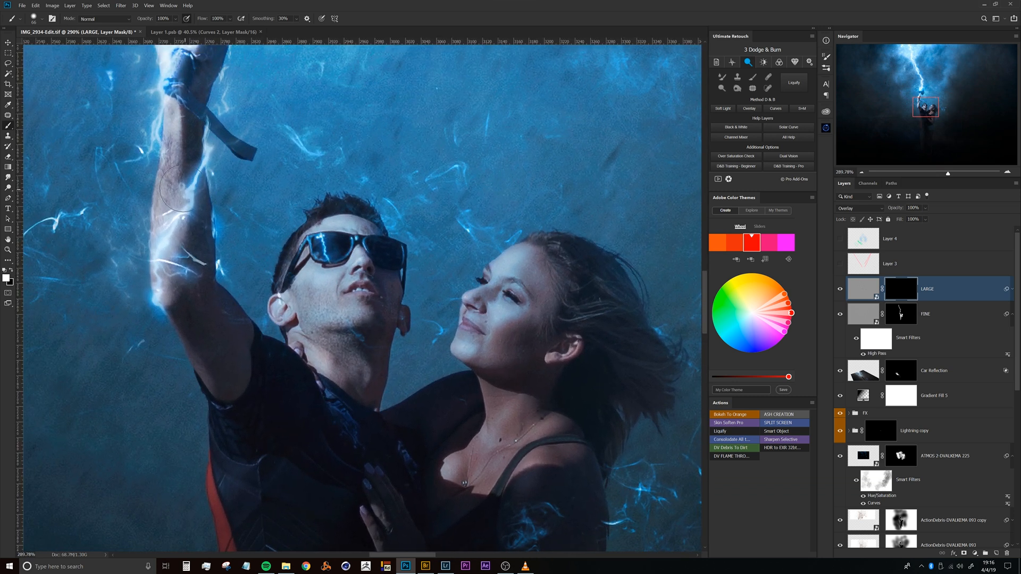
drag(194, 144, 208, 256)
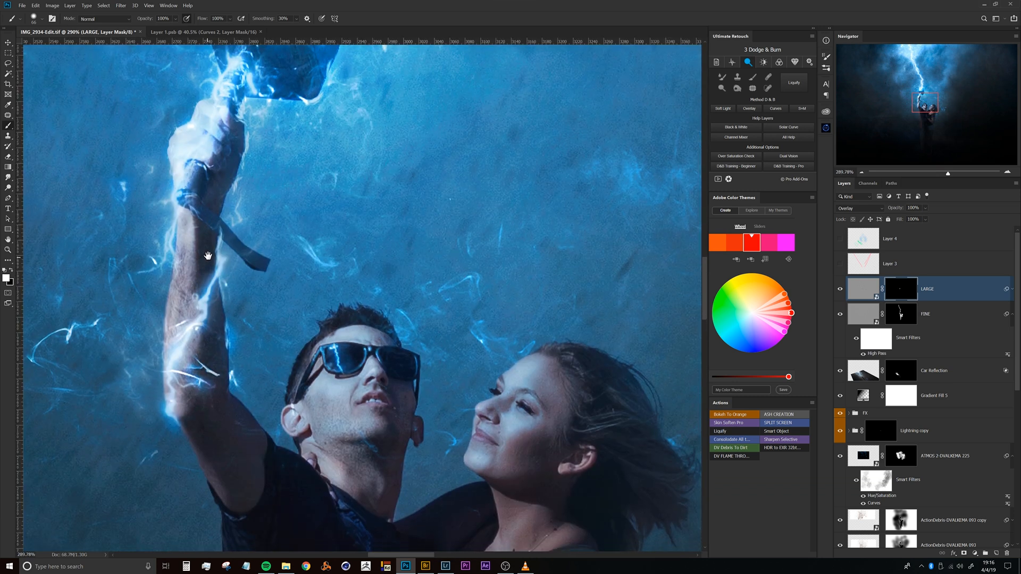
mouse_move(202, 210)
mouse_down()
mouse_move(193, 210)
mouse_move(190, 291)
mouse_up()
- Paint white on the LARGE mask over the hammer's head, edges and engraved band
drag(354, 389, 330, 457)
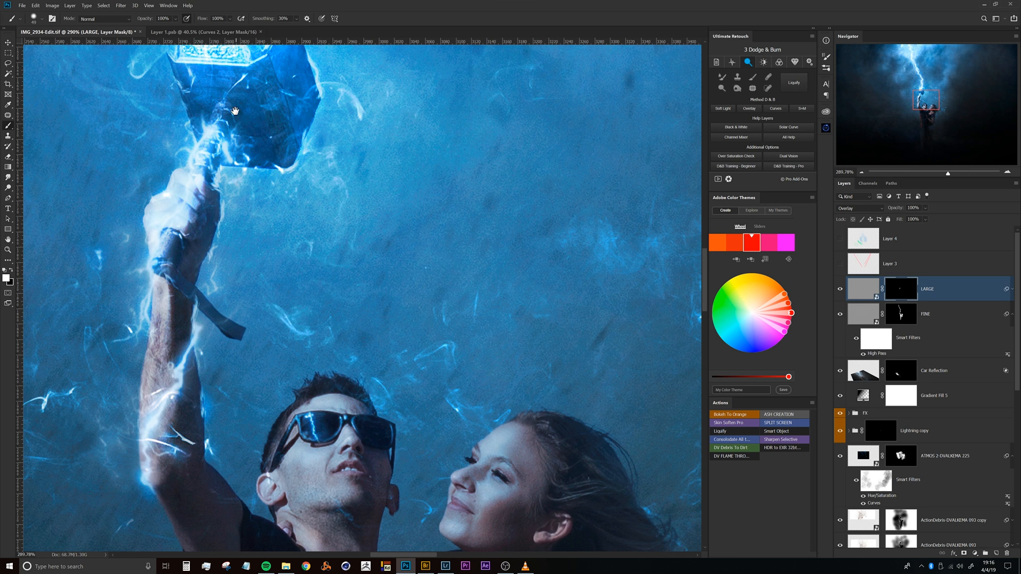
drag(236, 130, 239, 242)
drag(293, 130, 321, 138)
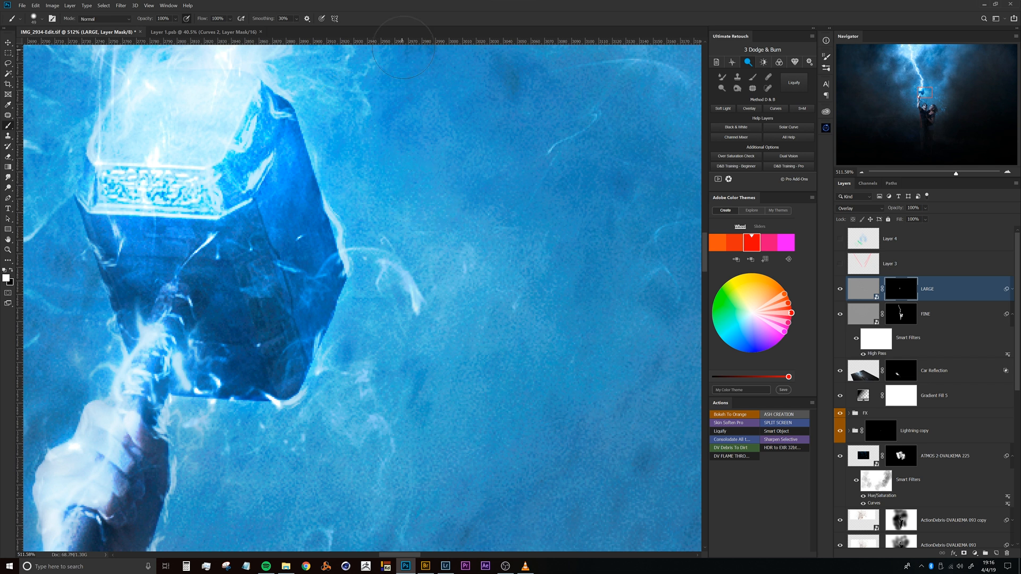
drag(315, 177, 288, 118)
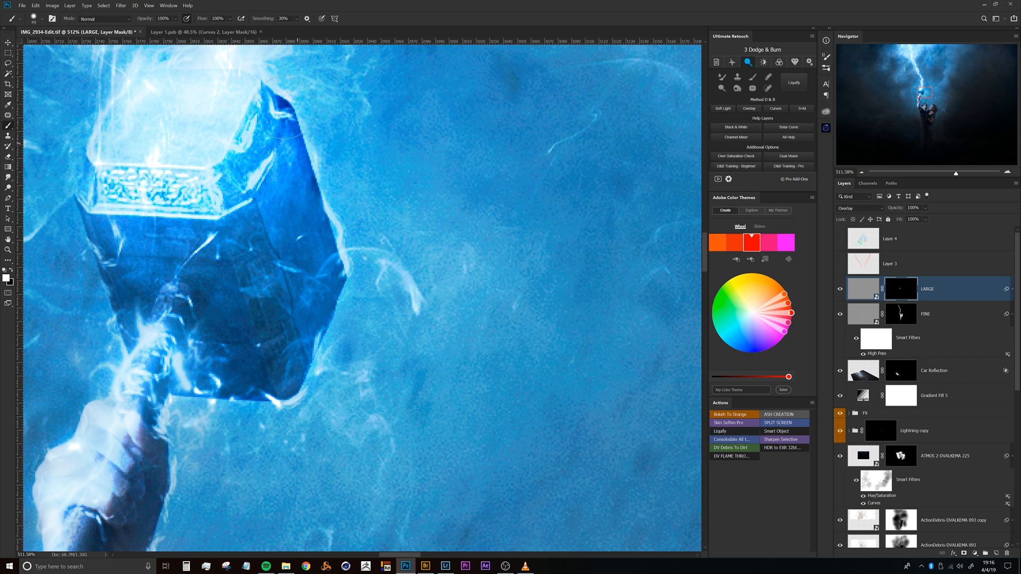
mouse_move(321, 190)
mouse_down()
mouse_move(338, 261)
mouse_move(301, 384)
mouse_move(316, 357)
mouse_move(346, 254)
mouse_up()
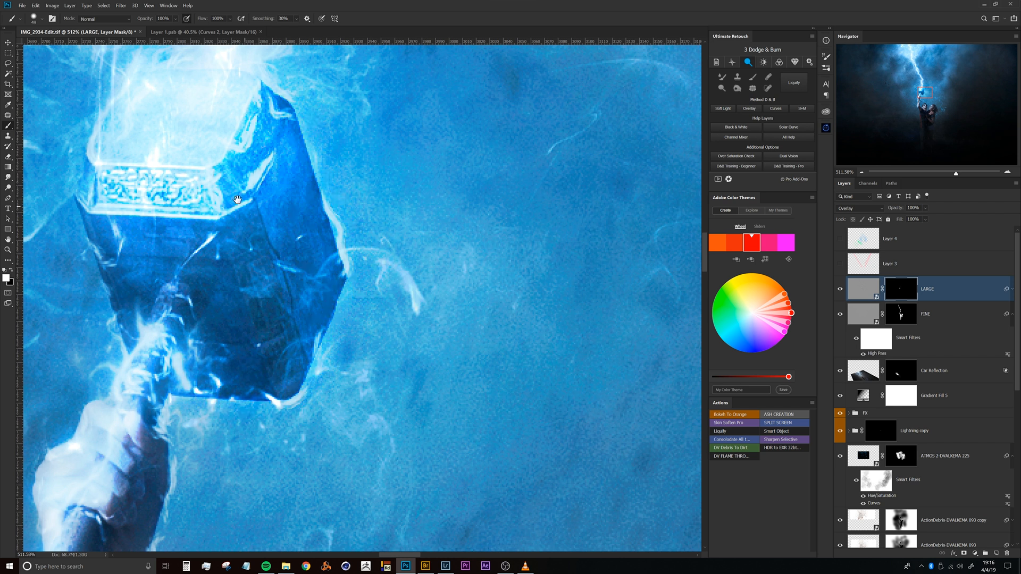
drag(248, 188, 335, 219)
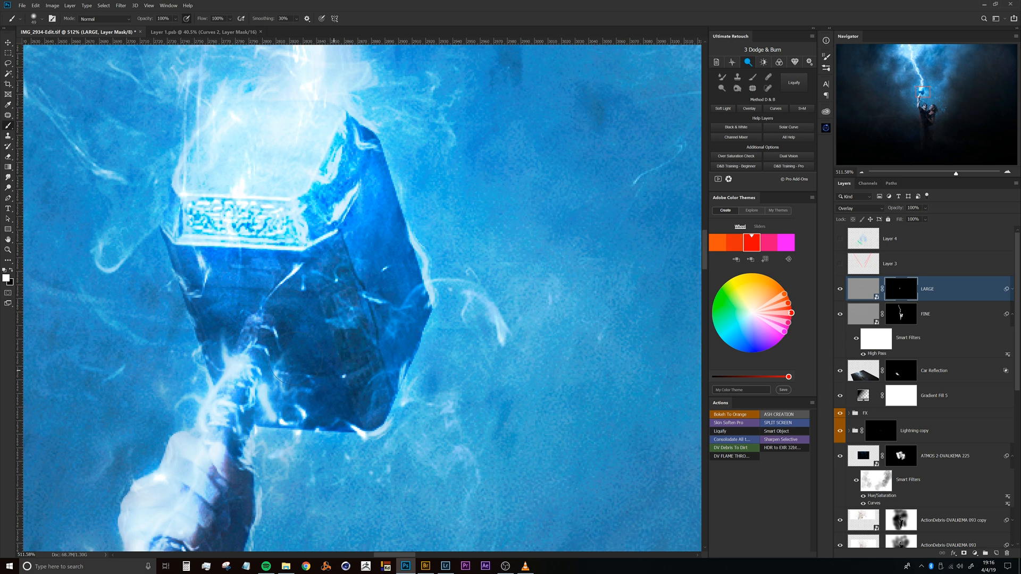
drag(303, 247, 218, 237)
drag(294, 229, 305, 224)
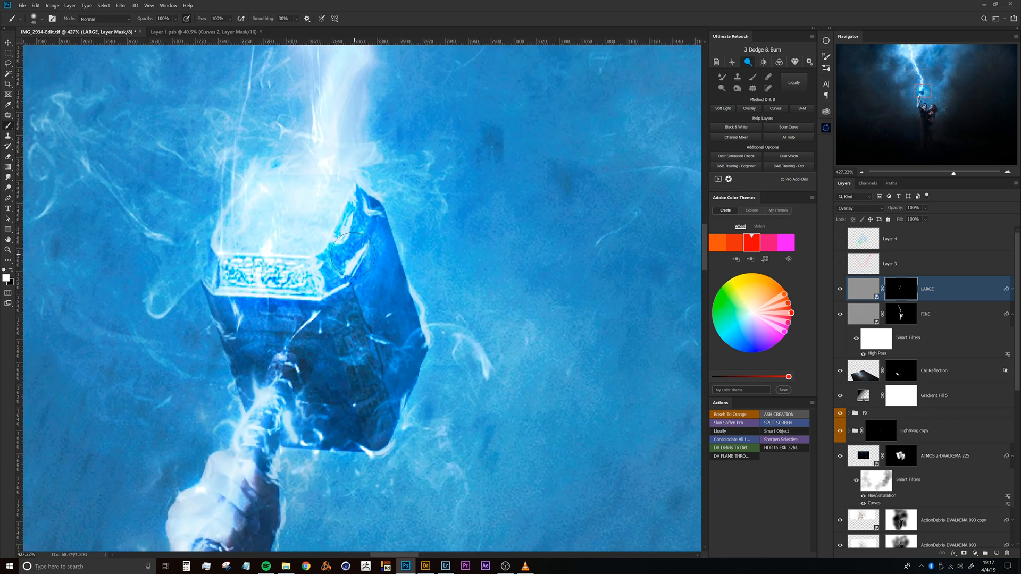
drag(350, 302, 319, 302)
drag(299, 401, 268, 231)
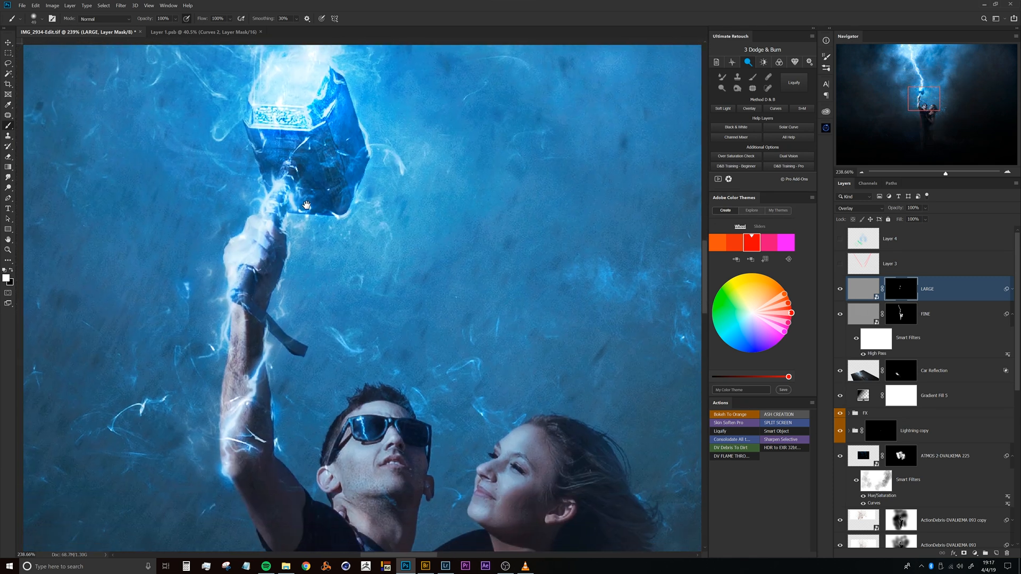
- Paint white on the LARGE mask over the man's face, neck, shoulder and raised upper arm
drag(280, 292, 222, 173)
mouse_move(322, 302)
mouse_down()
mouse_move(312, 188)
mouse_move(343, 181)
mouse_up()
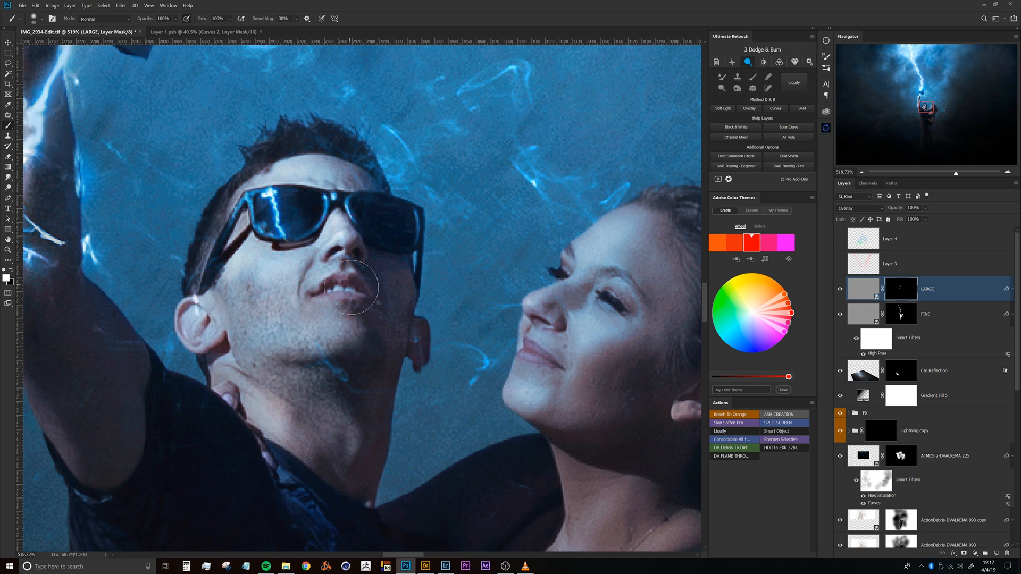
scroll(340, 318, down, 5)
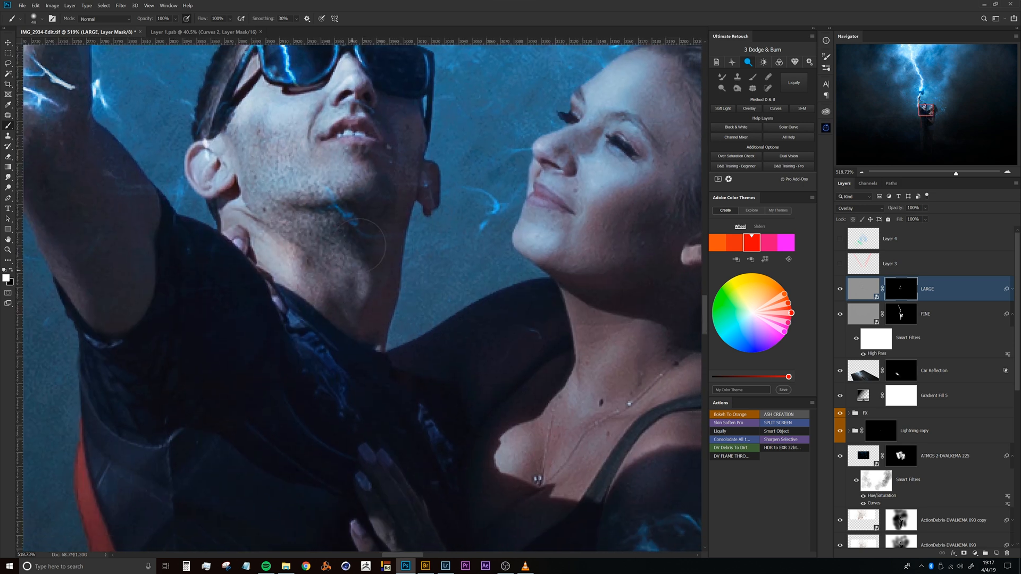
drag(188, 280, 331, 338)
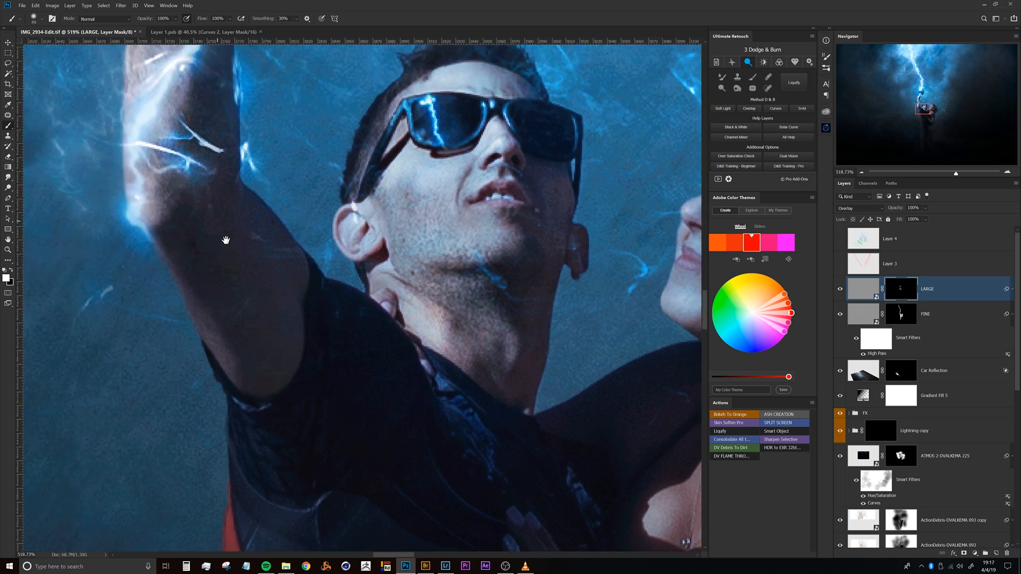
drag(225, 240, 263, 361)
- Paint white on the LARGE mask over the woman's face, hair and chest, undoing the unwanted stroke on her chest
drag(529, 418, 152, 305)
mouse_move(471, 143)
mouse_down()
mouse_move(393, 232)
mouse_move(368, 299)
mouse_up()
mouse_move(458, 265)
mouse_down()
mouse_move(473, 289)
mouse_move(449, 333)
mouse_move(466, 342)
mouse_move(434, 370)
mouse_move(530, 301)
mouse_move(502, 342)
mouse_up()
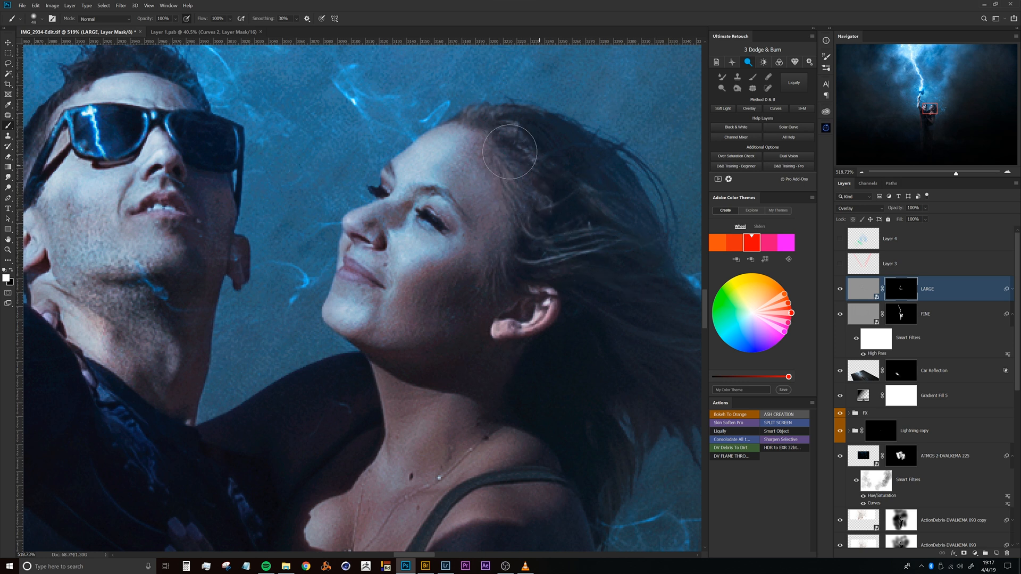
mouse_move(436, 373)
mouse_down()
mouse_move(406, 149)
mouse_move(308, 335)
mouse_up()
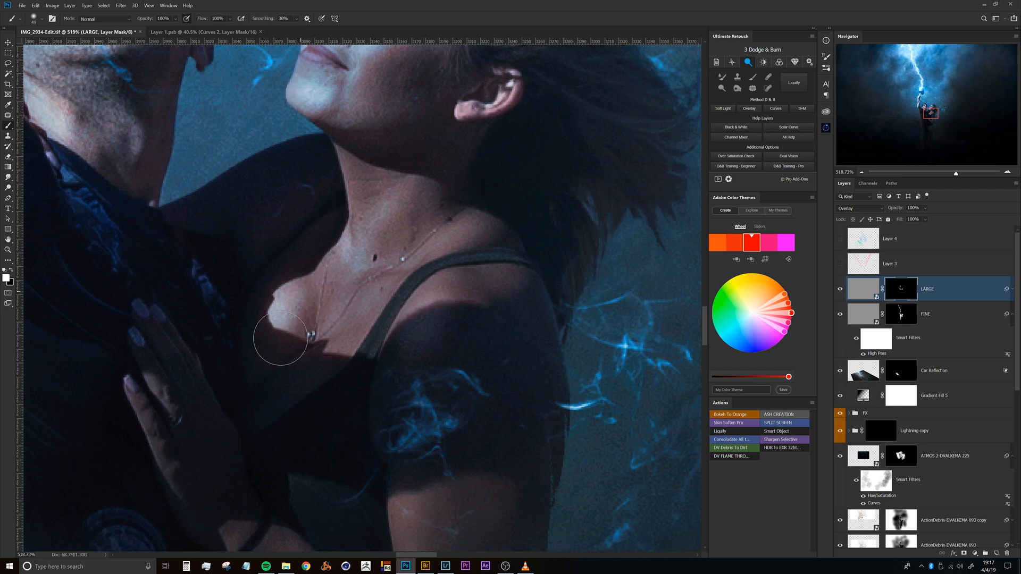
key(ctrl+z)
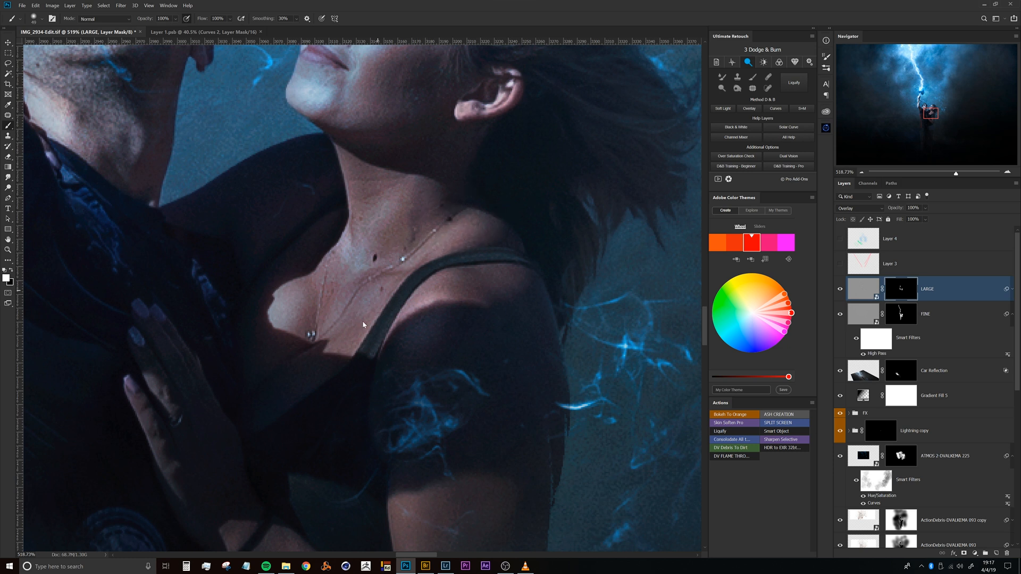
drag(402, 294, 340, 303)
mouse_move(346, 371)
mouse_down()
mouse_move(317, 315)
mouse_move(383, 310)
mouse_up()
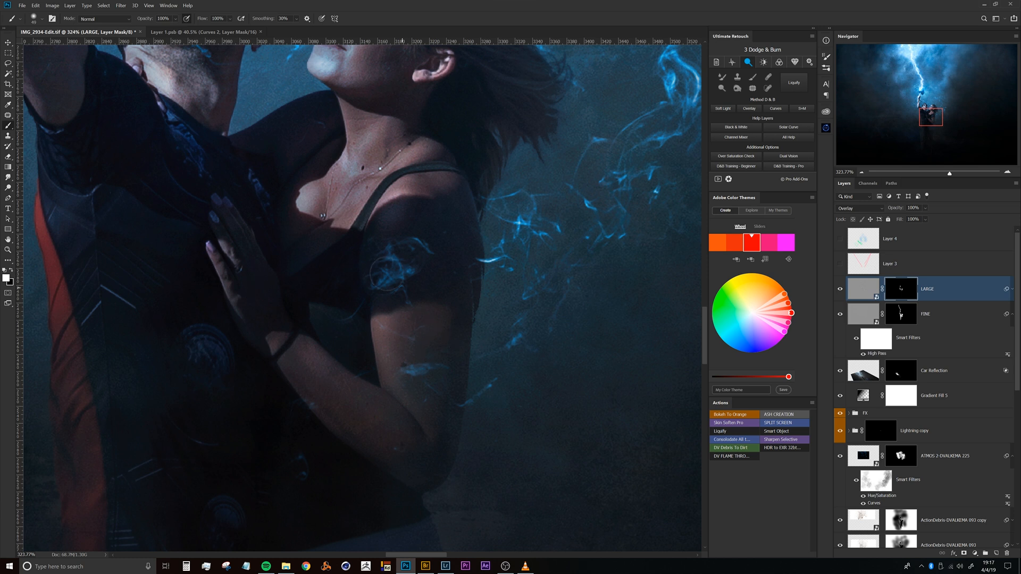
- Paint white on the LARGE mask over the couple's torsos, arms and clothing with a larger brush
mouse_move(323, 367)
mouse_down()
mouse_move(226, 291)
mouse_move(266, 291)
mouse_up()
drag(216, 250, 229, 240)
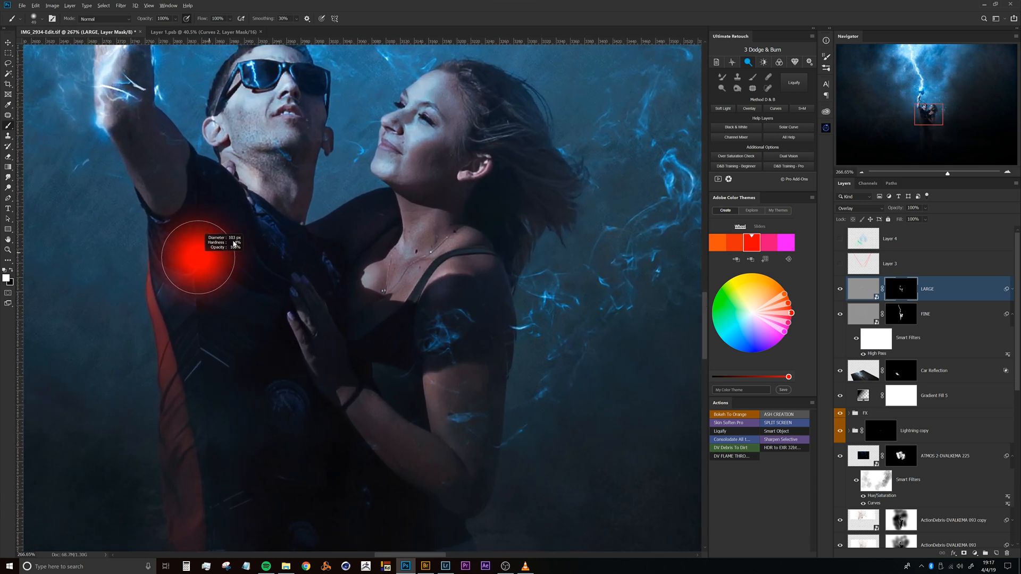
drag(257, 355, 220, 256)
drag(243, 296, 212, 274)
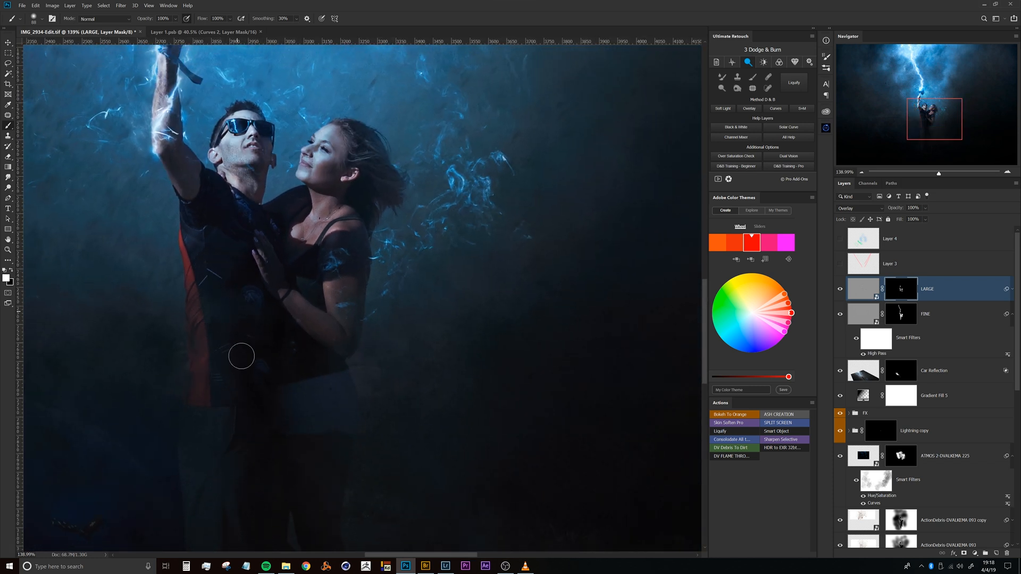
drag(303, 232, 277, 348)
key(ctrl+r)
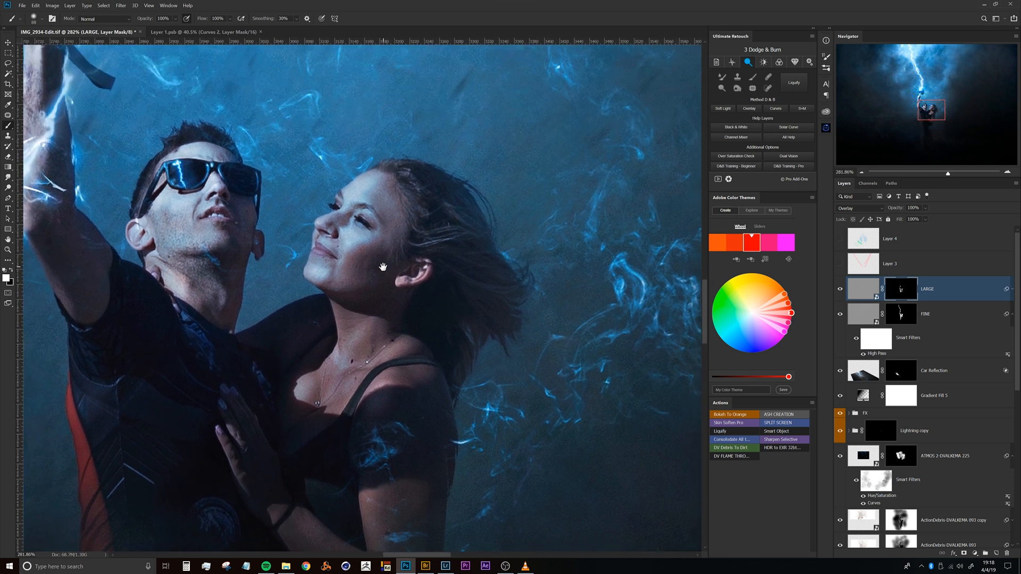
- Enlarge the soft brush and paint white on the LARGE mask over the clouds to the right of the lightning bolt
drag(244, 260, 285, 282)
mouse_move(316, 248)
mouse_down()
mouse_move(360, 262)
mouse_move(306, 245)
mouse_up()
drag(250, 218, 282, 289)
drag(259, 117, 358, 93)
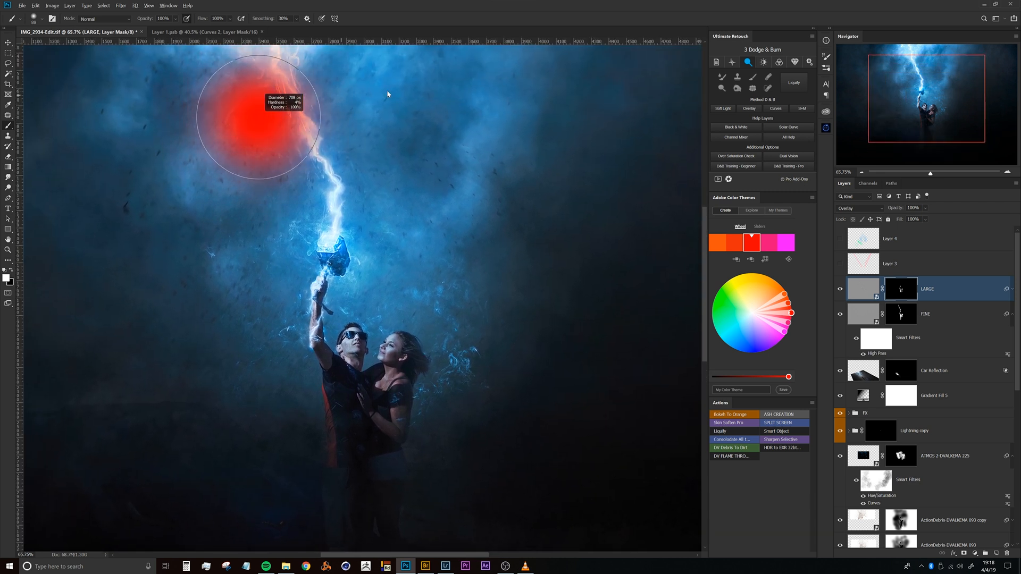
mouse_move(497, 114)
mouse_down()
mouse_move(465, 210)
mouse_move(417, 262)
mouse_up()
mouse_move(411, 175)
mouse_down()
mouse_move(431, 173)
mouse_move(388, 280)
mouse_move(395, 326)
mouse_up()
drag(344, 162, 284, 184)
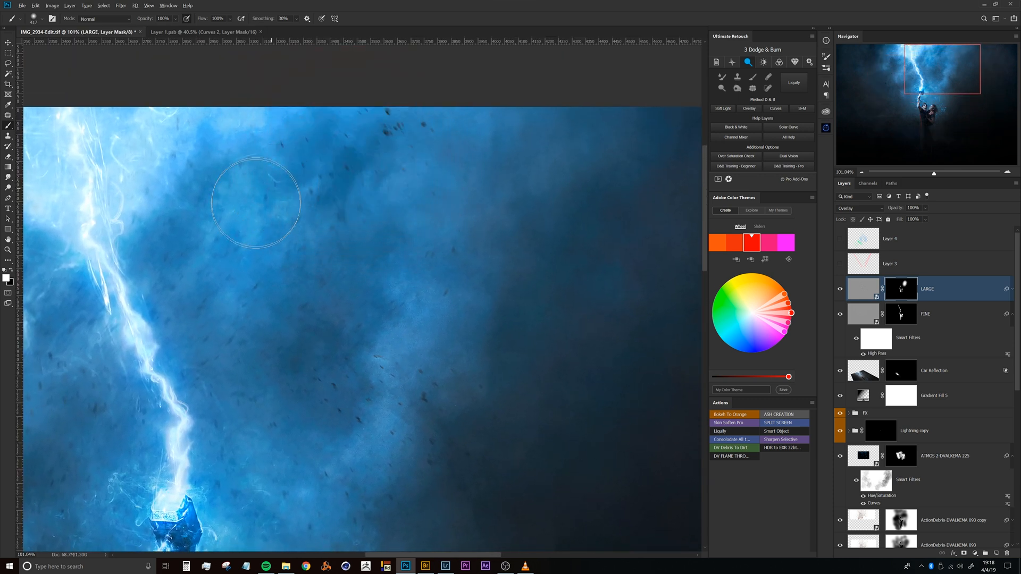
drag(242, 336, 385, 186)
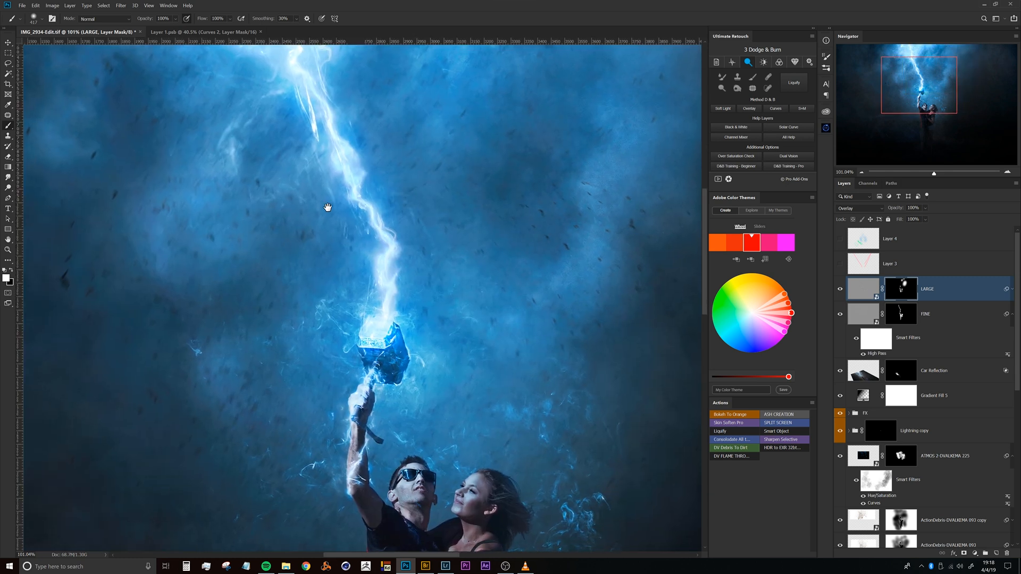
- Paint white on the LARGE mask over the clouds to the left of the lightning bolt
drag(212, 367, 279, 226)
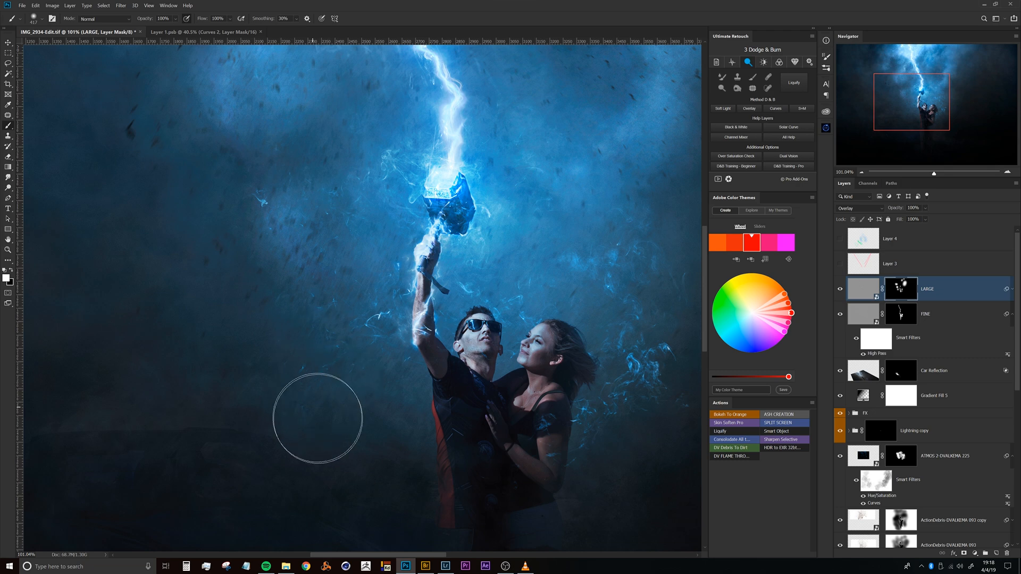
drag(343, 327, 294, 420)
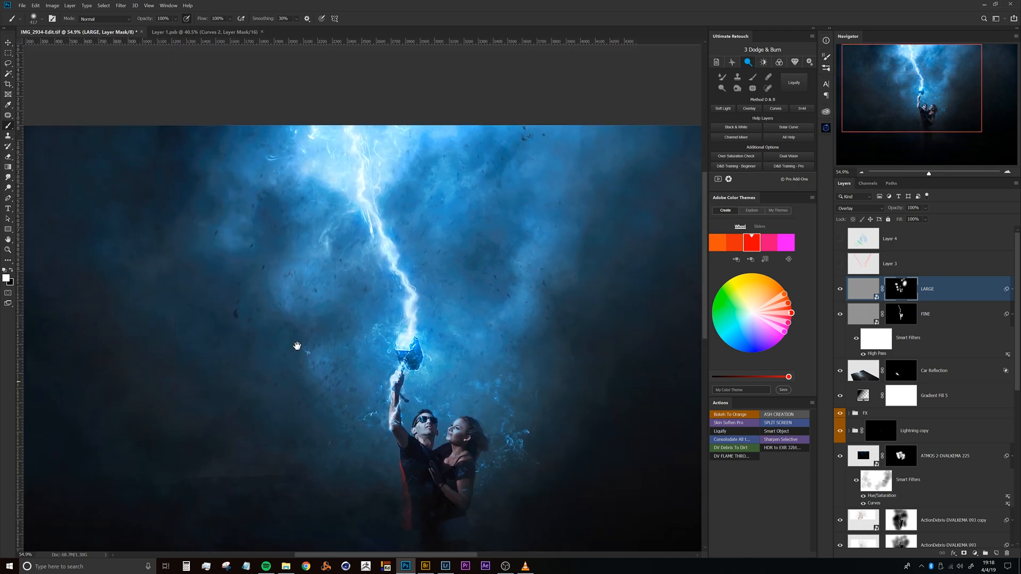
mouse_move(244, 167)
mouse_down()
mouse_move(259, 168)
mouse_move(263, 189)
mouse_move(248, 194)
mouse_up()
scroll(429, 296, down, 3)
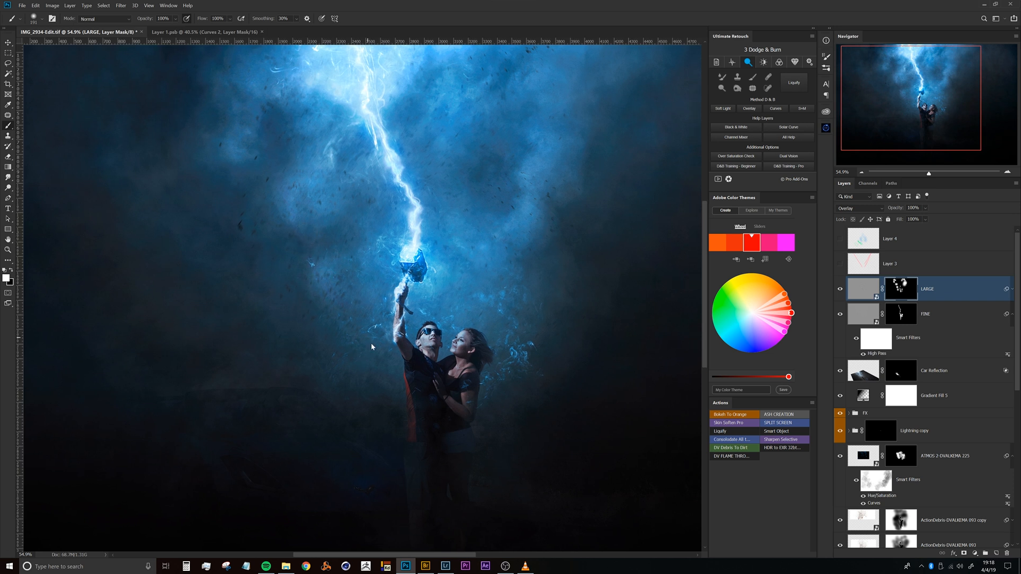
drag(233, 239, 255, 246)
drag(426, 327, 390, 260)
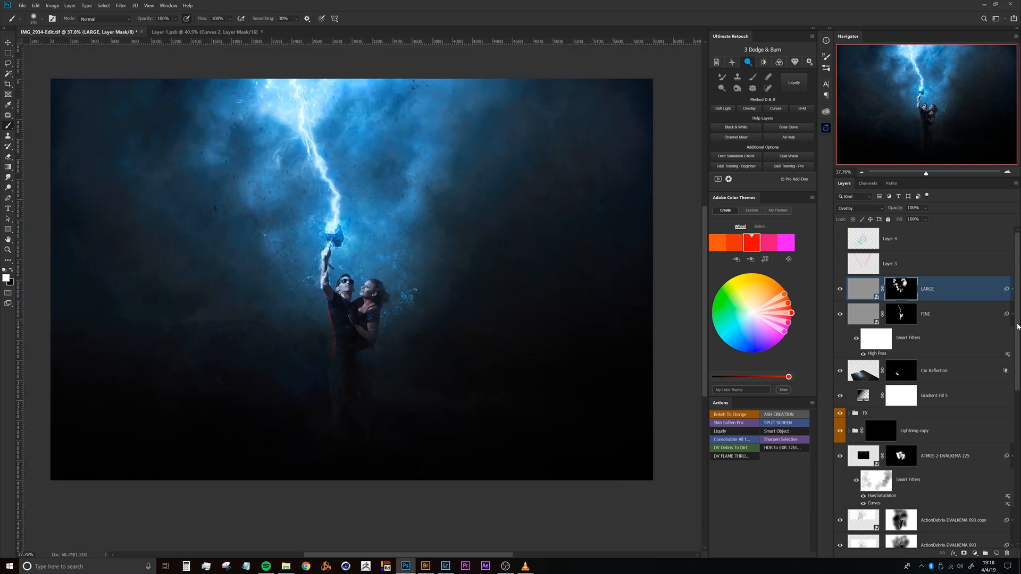
- Review the layer stack and compare the image with and without the Gradient Fill 5 layer
drag(1018, 323, 1013, 416)
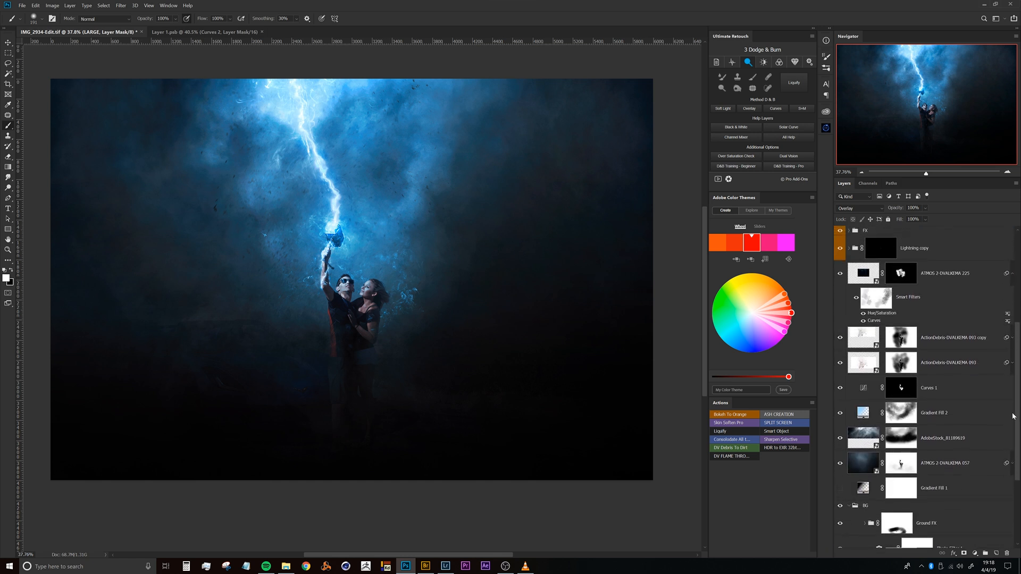
drag(1013, 416, 1011, 331)
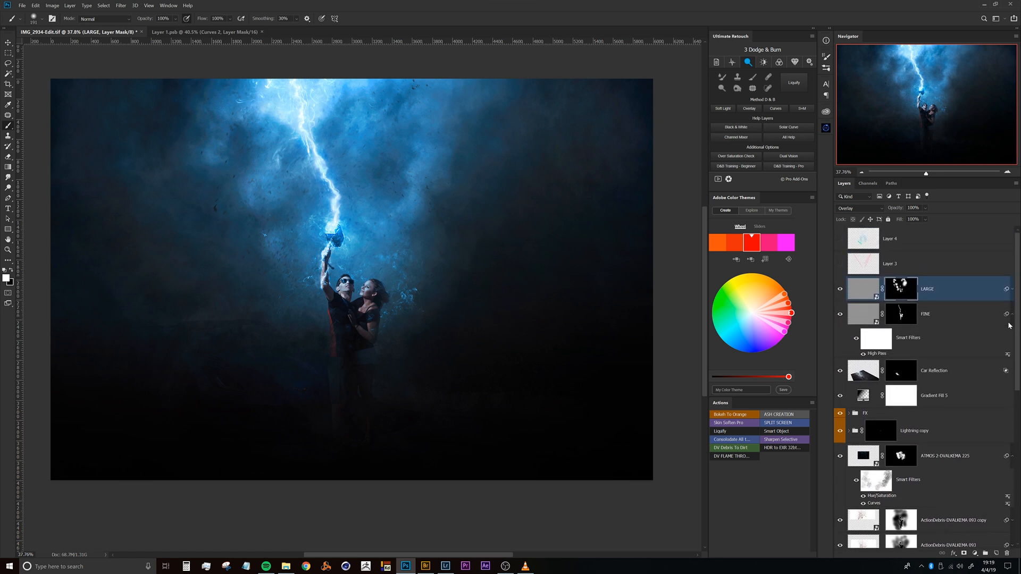
click(858, 382)
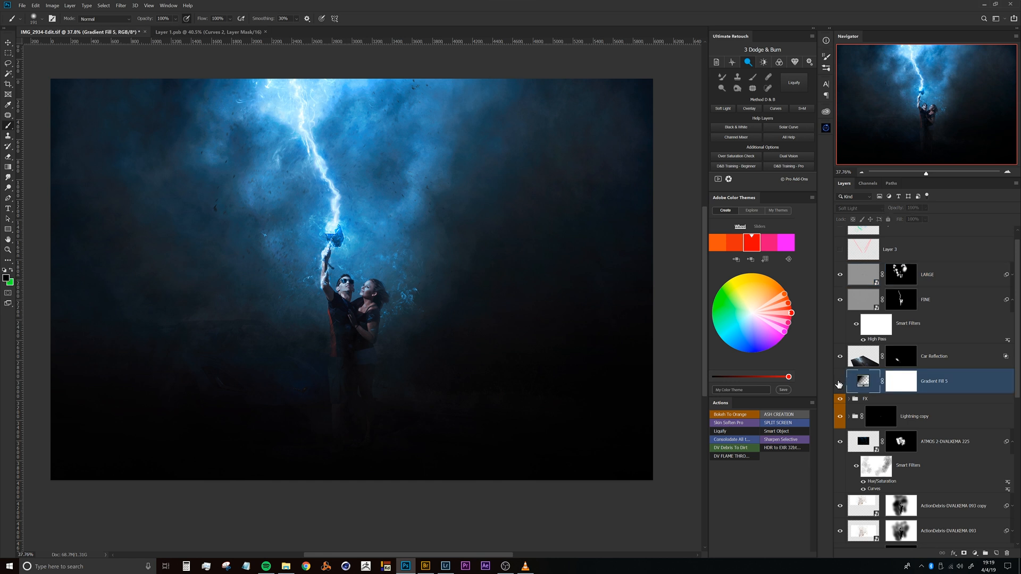
click(840, 382)
click(841, 382)
click(841, 382)
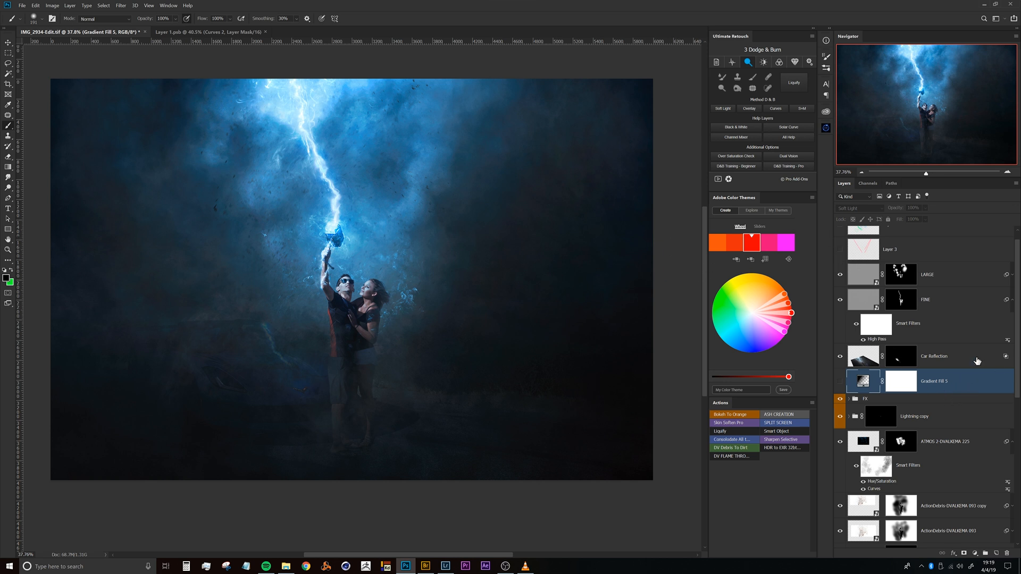
- Delete the Gradient Fill 5 layer and save the document
key(Delete)
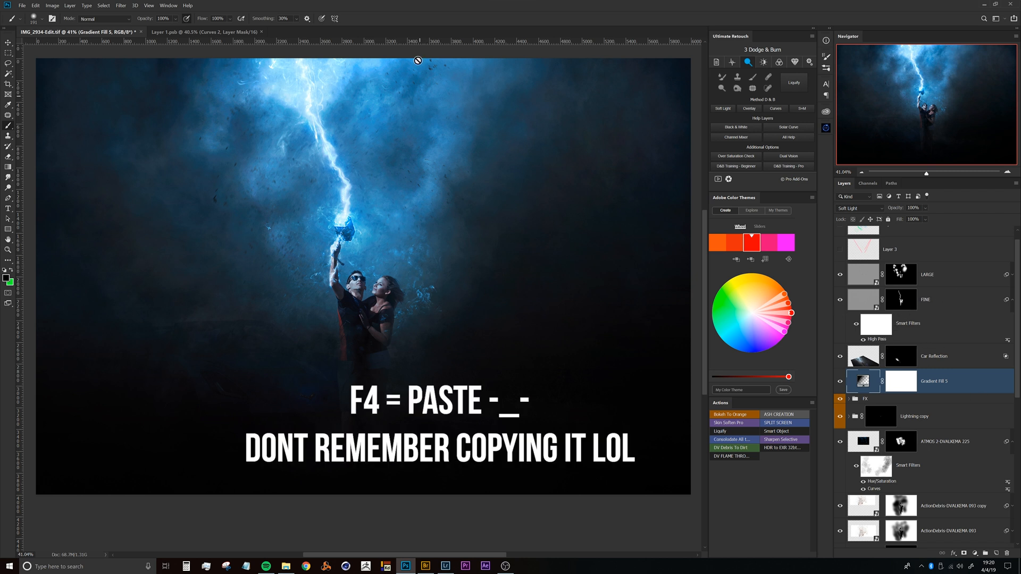
drag(395, 289, 397, 304)
key(ctrl+r)
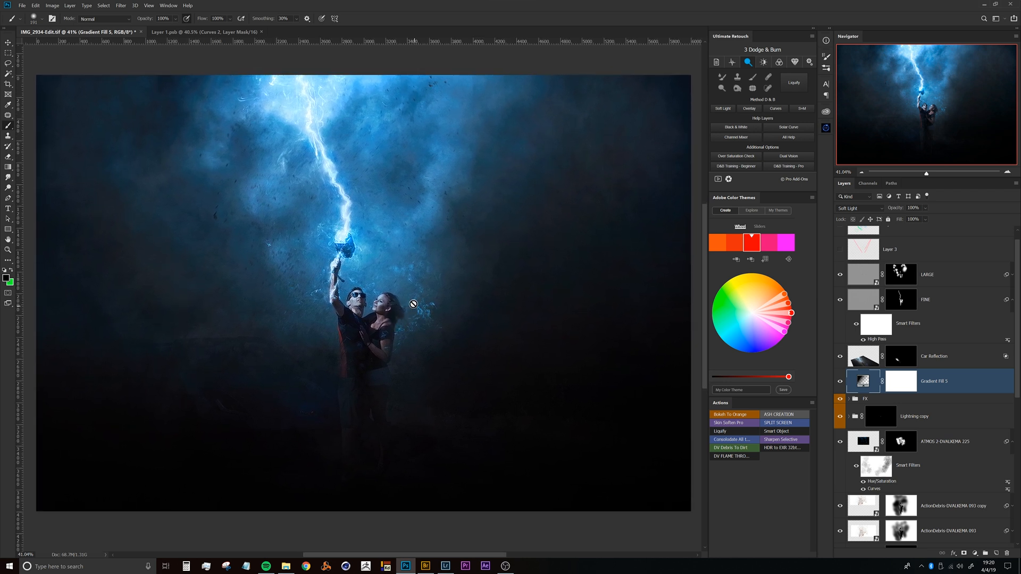
drag(400, 318, 399, 315)
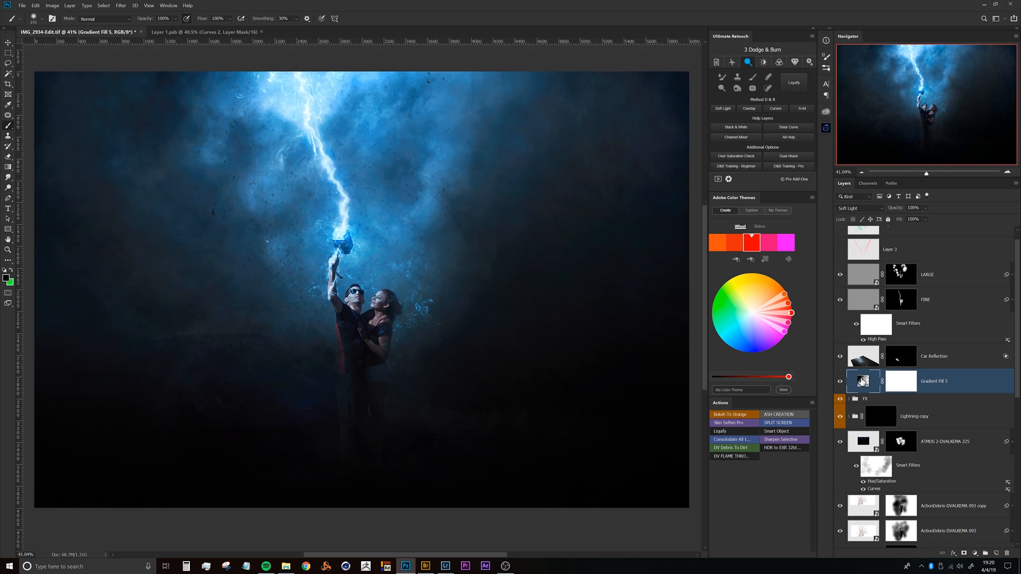
drag(469, 291, 467, 296)
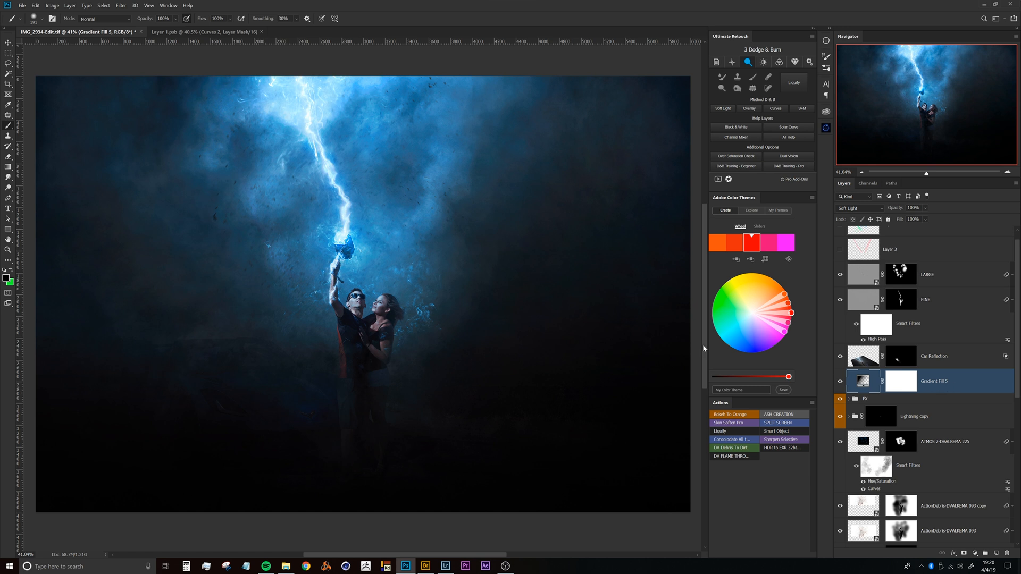
key(Delete)
drag(377, 279, 385, 297)
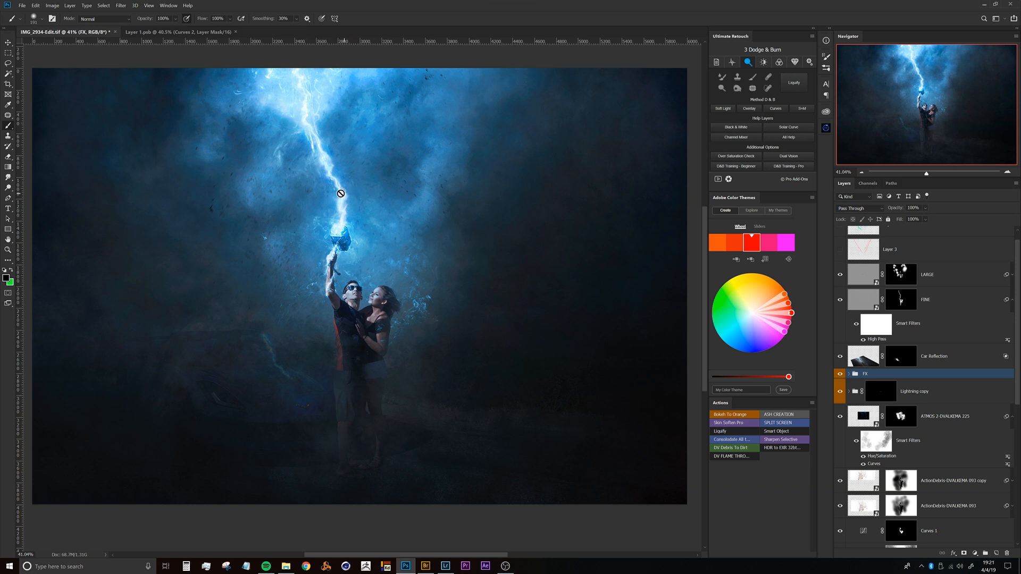
key(ctrl+s)
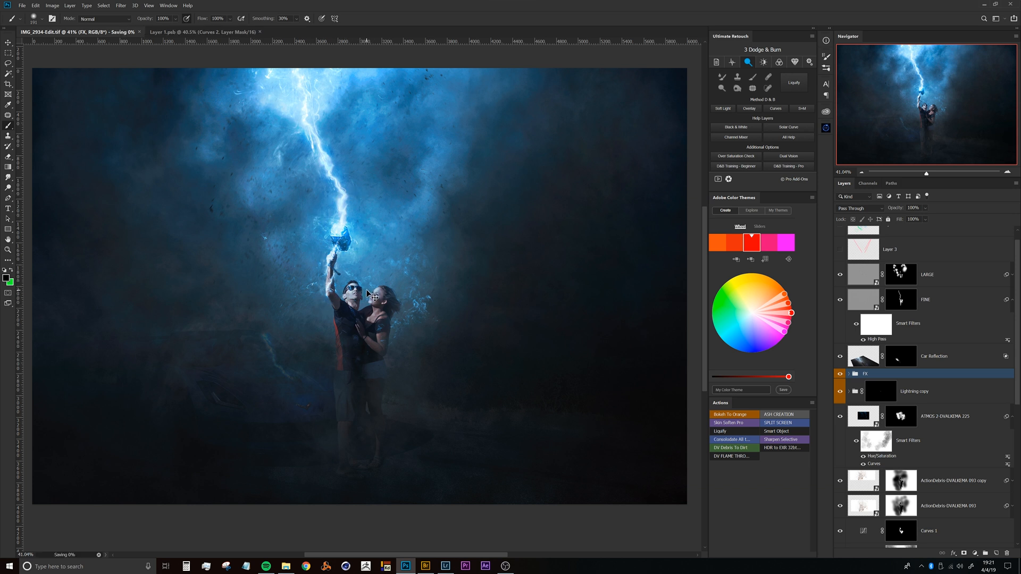